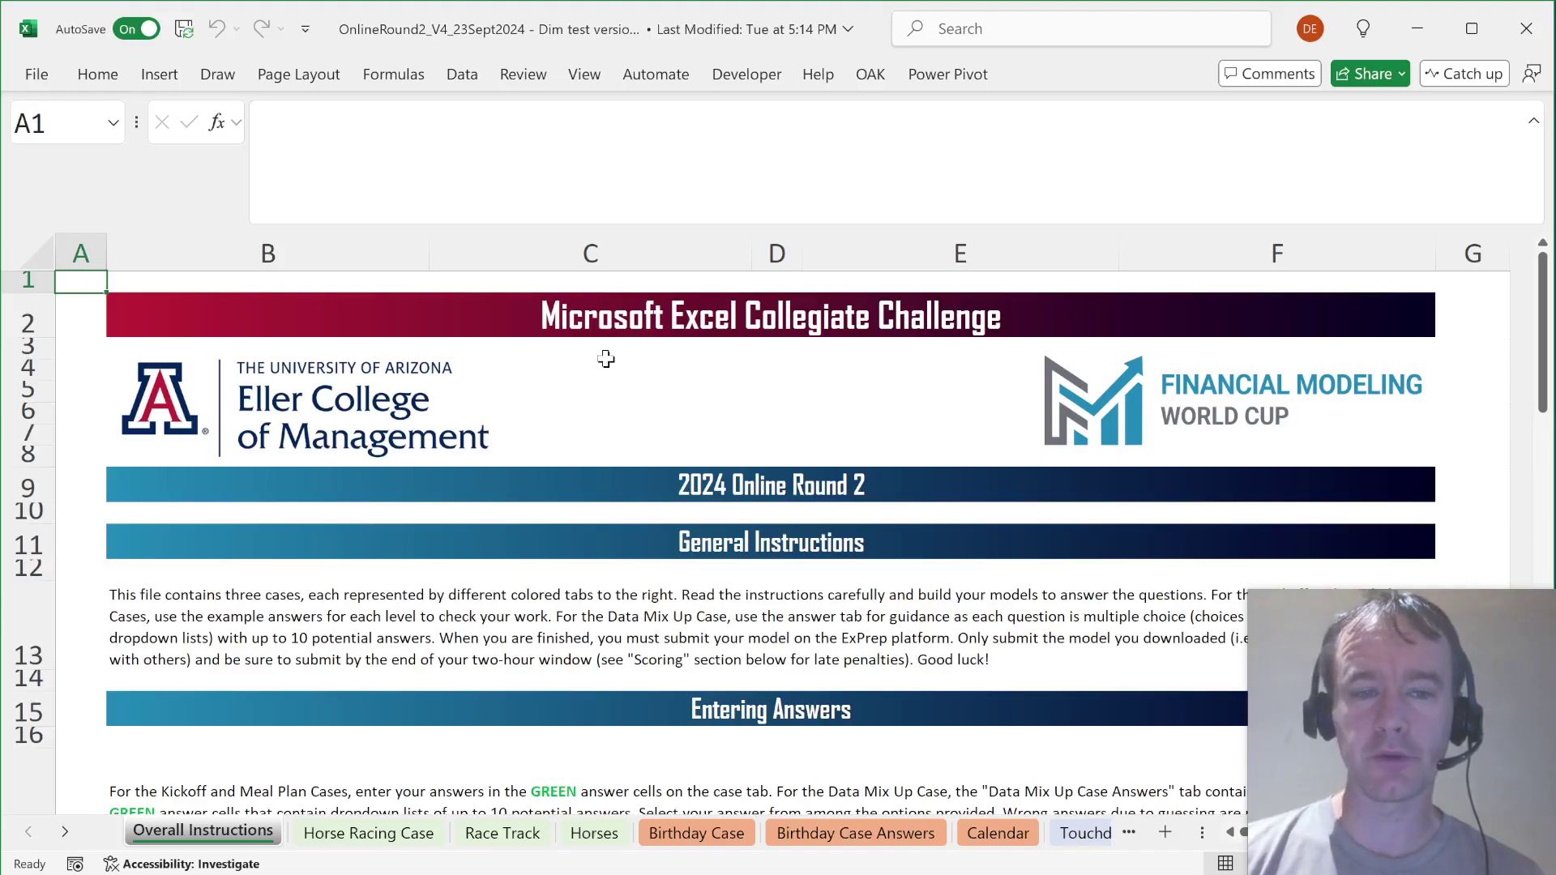
# Step: Switch from the Overall Instructions sheet to the Horse Racing Case sheet
pyautogui.hotkey('ctrl', 'pagedown')
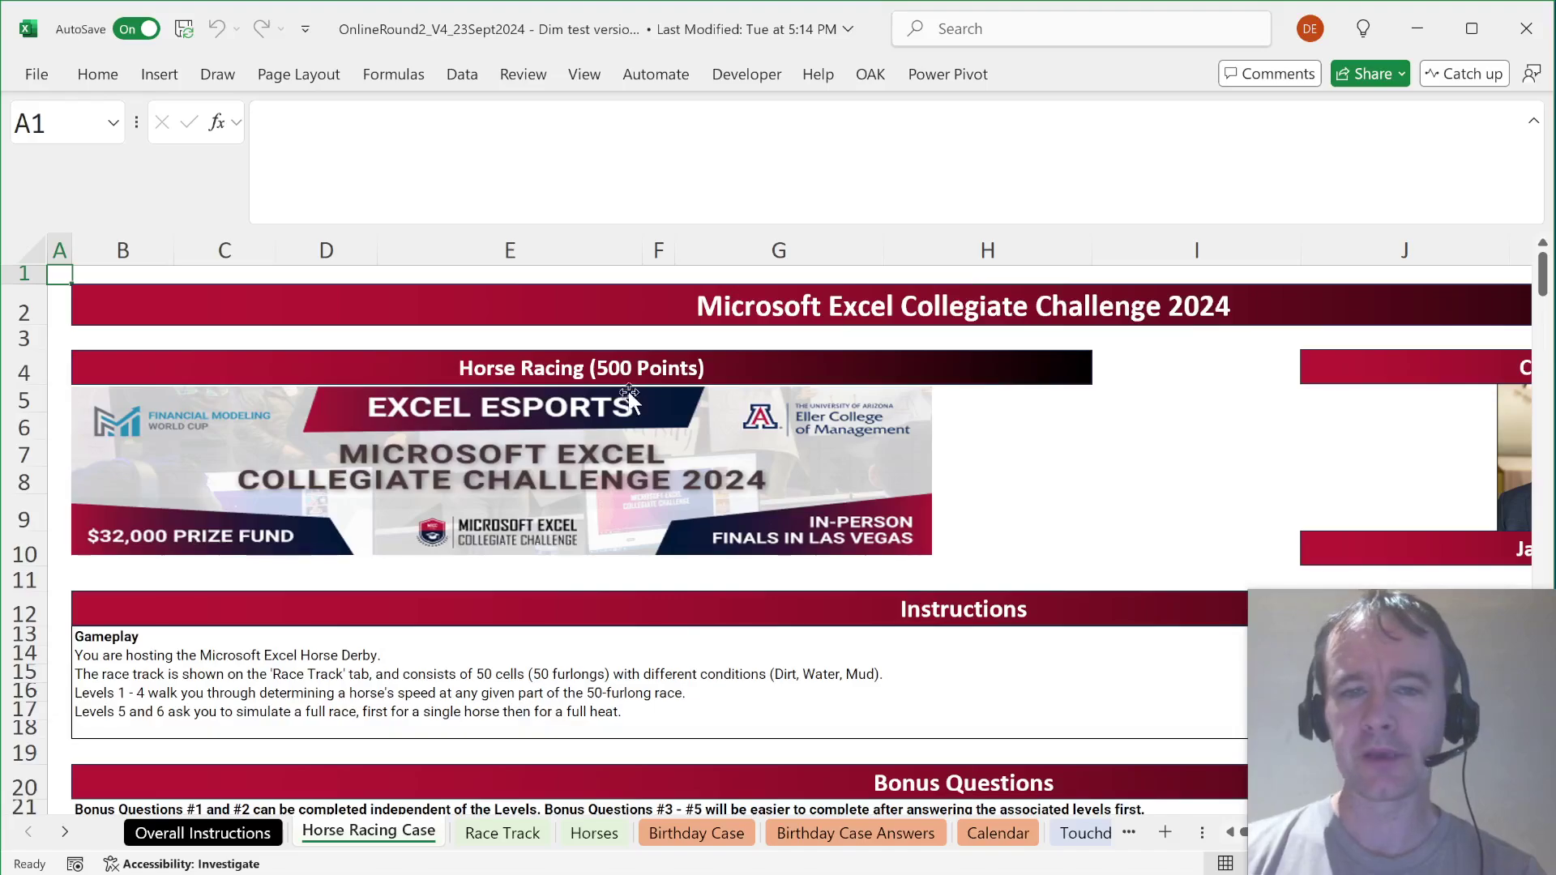
pyautogui.hscroll(3, 697, 523)
pyautogui.hscroll(3, 721, 539)
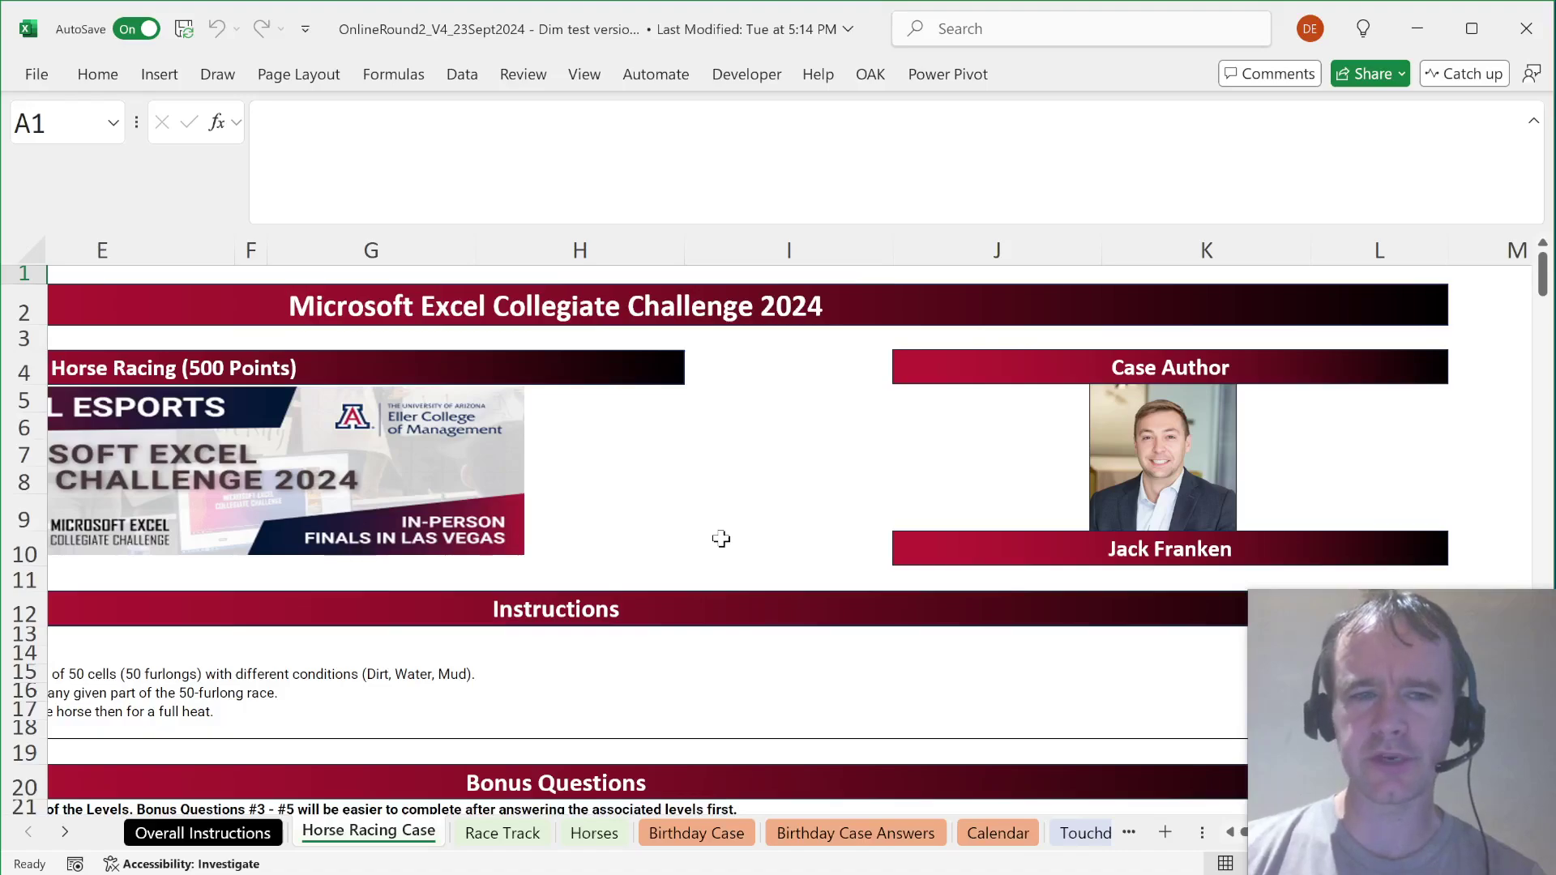
pyautogui.hscroll(-5, 721, 538)
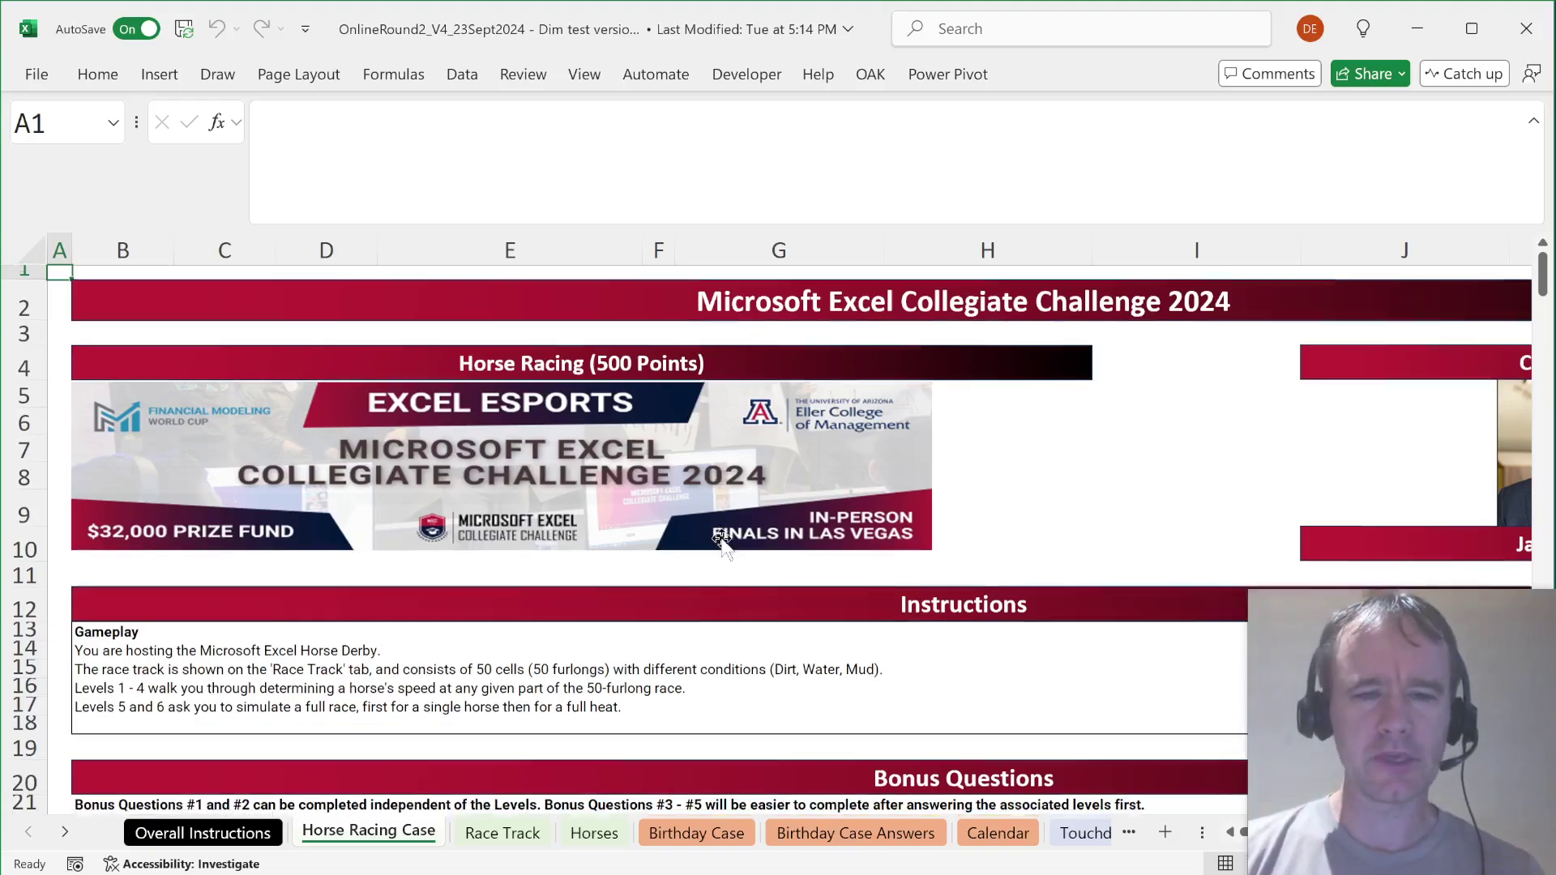
pyautogui.scroll(-1, 721, 538)
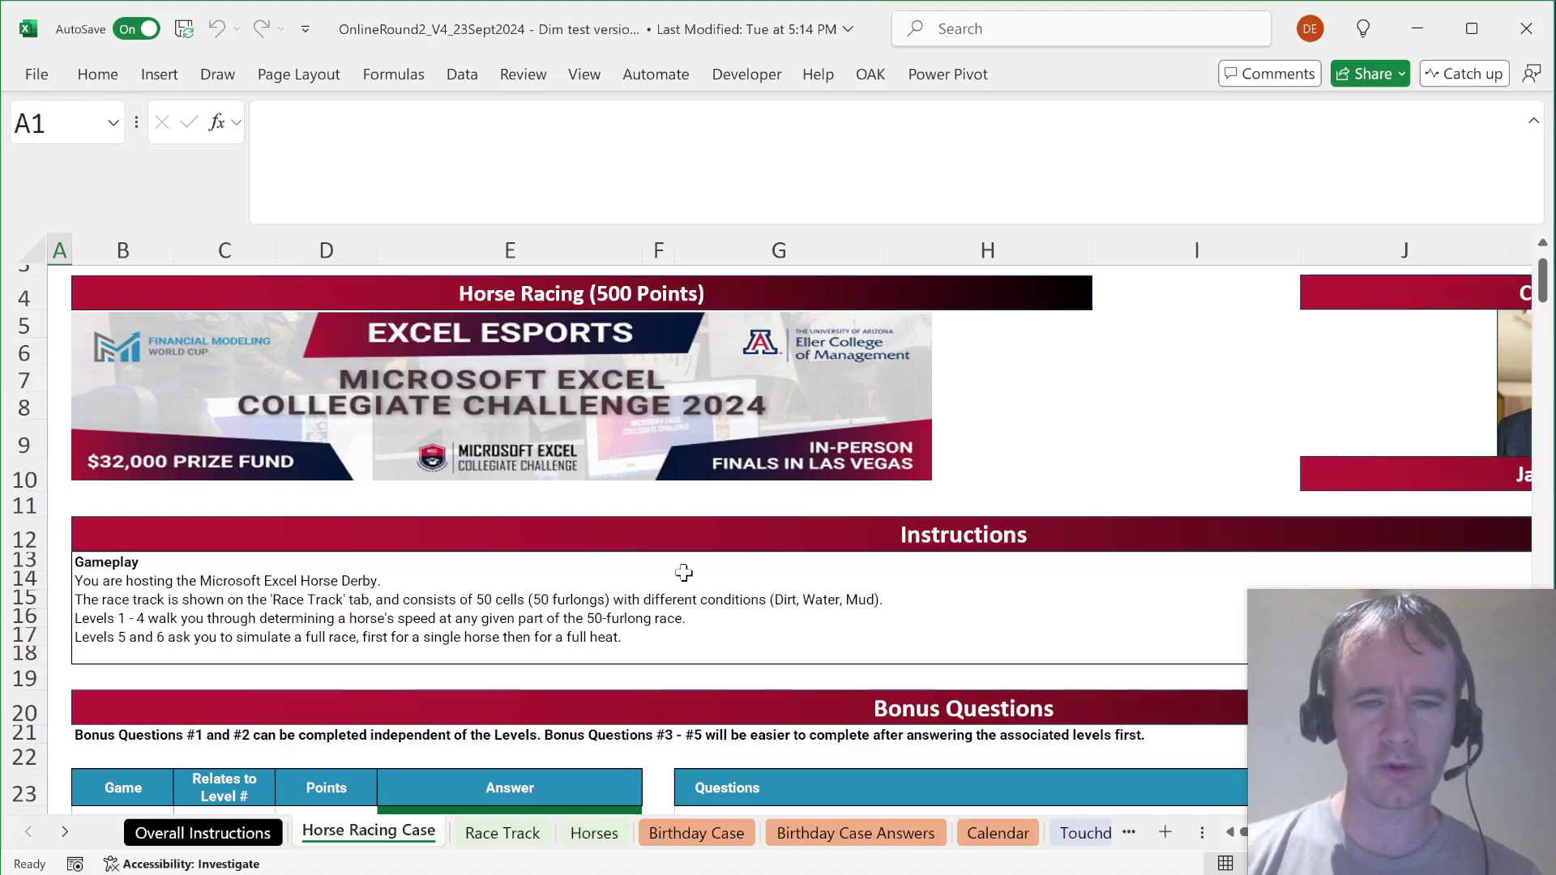
# Step: Glance over the Race Track sheet, return to Horse Racing Case, then open the Horses sheet
pyautogui.hotkey('ctrl', 'pagedown')
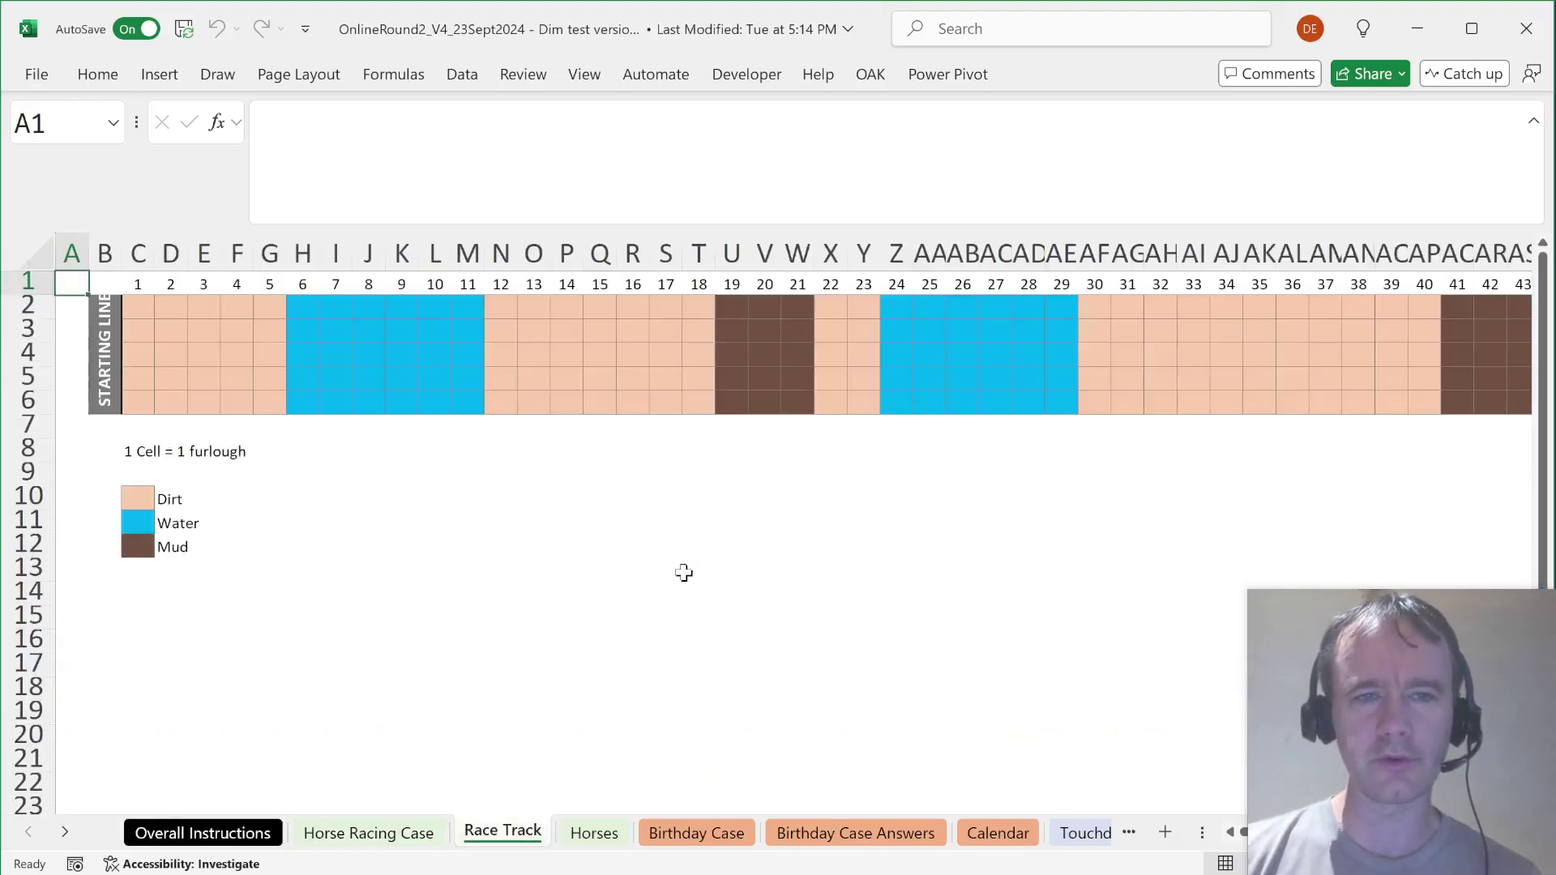
pyautogui.hscroll(5, 684, 573)
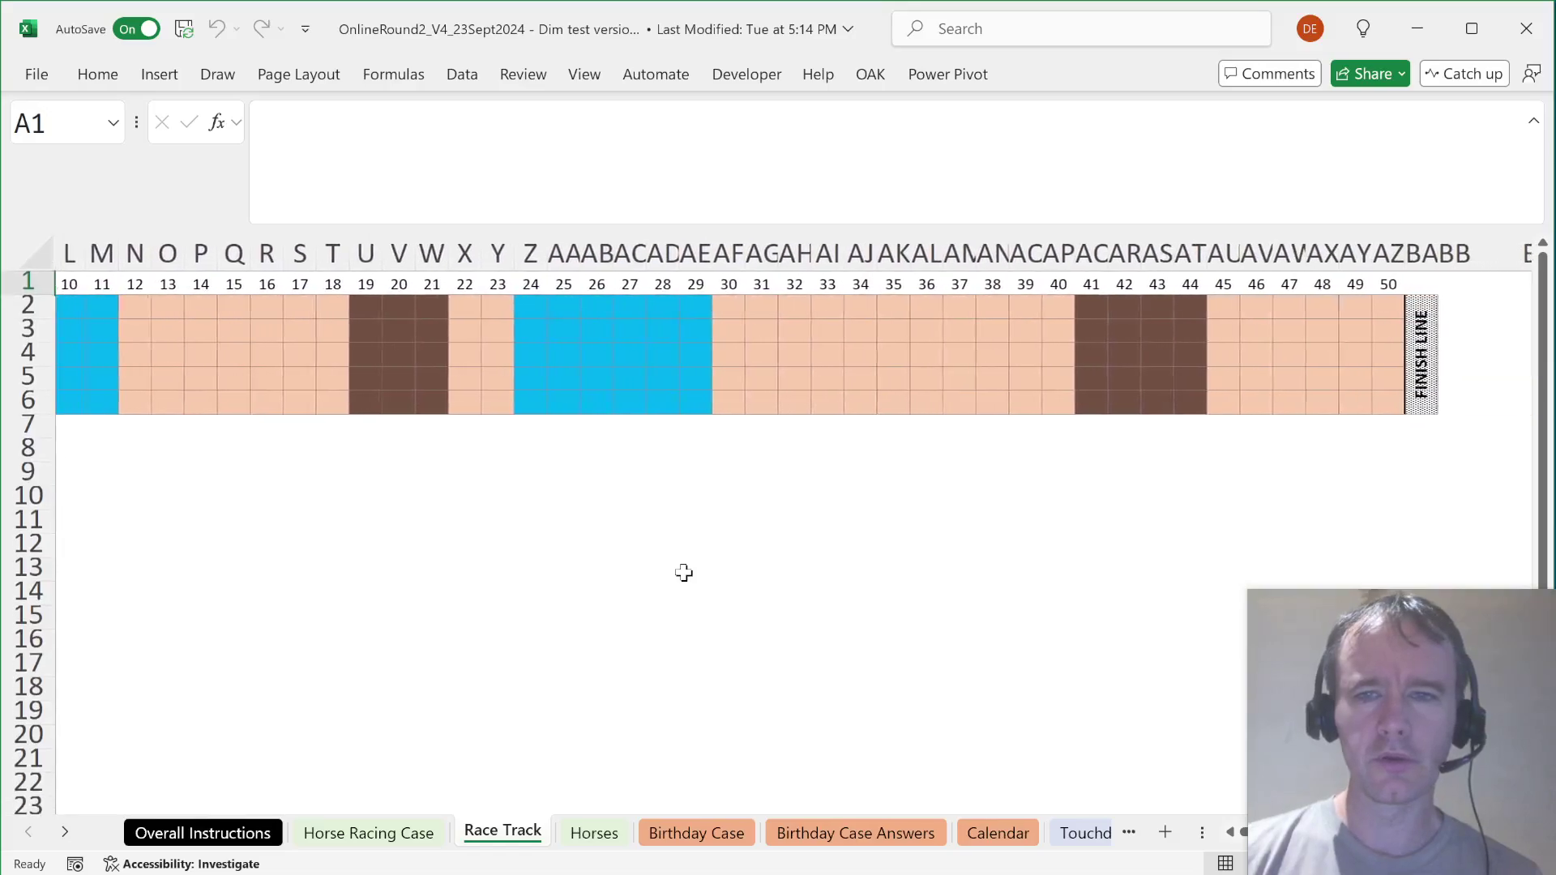
pyautogui.hscroll(-5, 684, 573)
pyautogui.hotkey('ctrl', 'pageup')
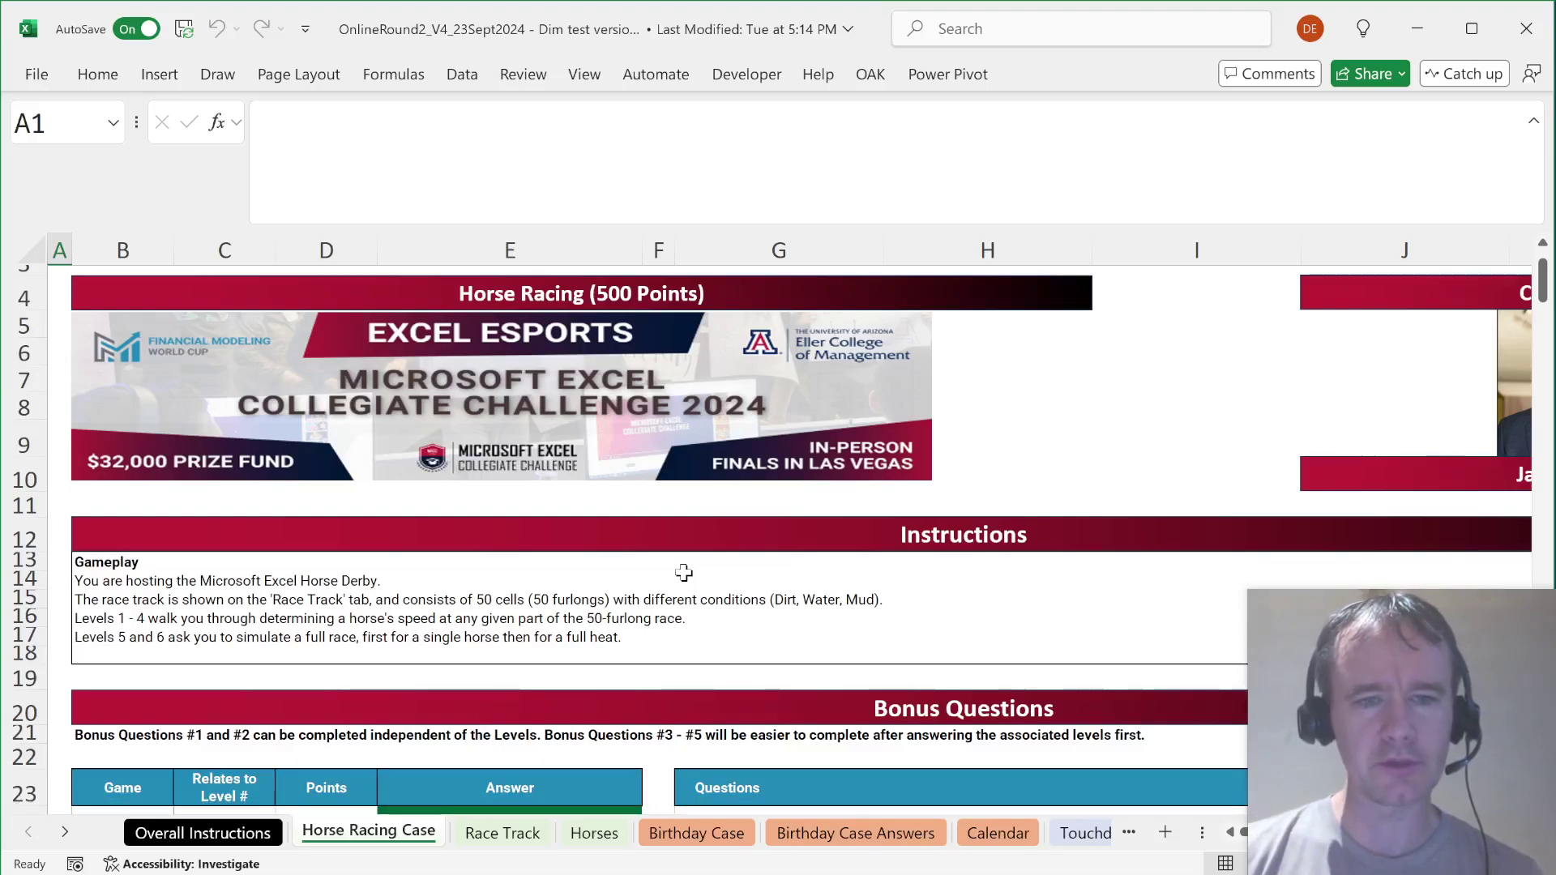
pyautogui.scroll(-4, 683, 573)
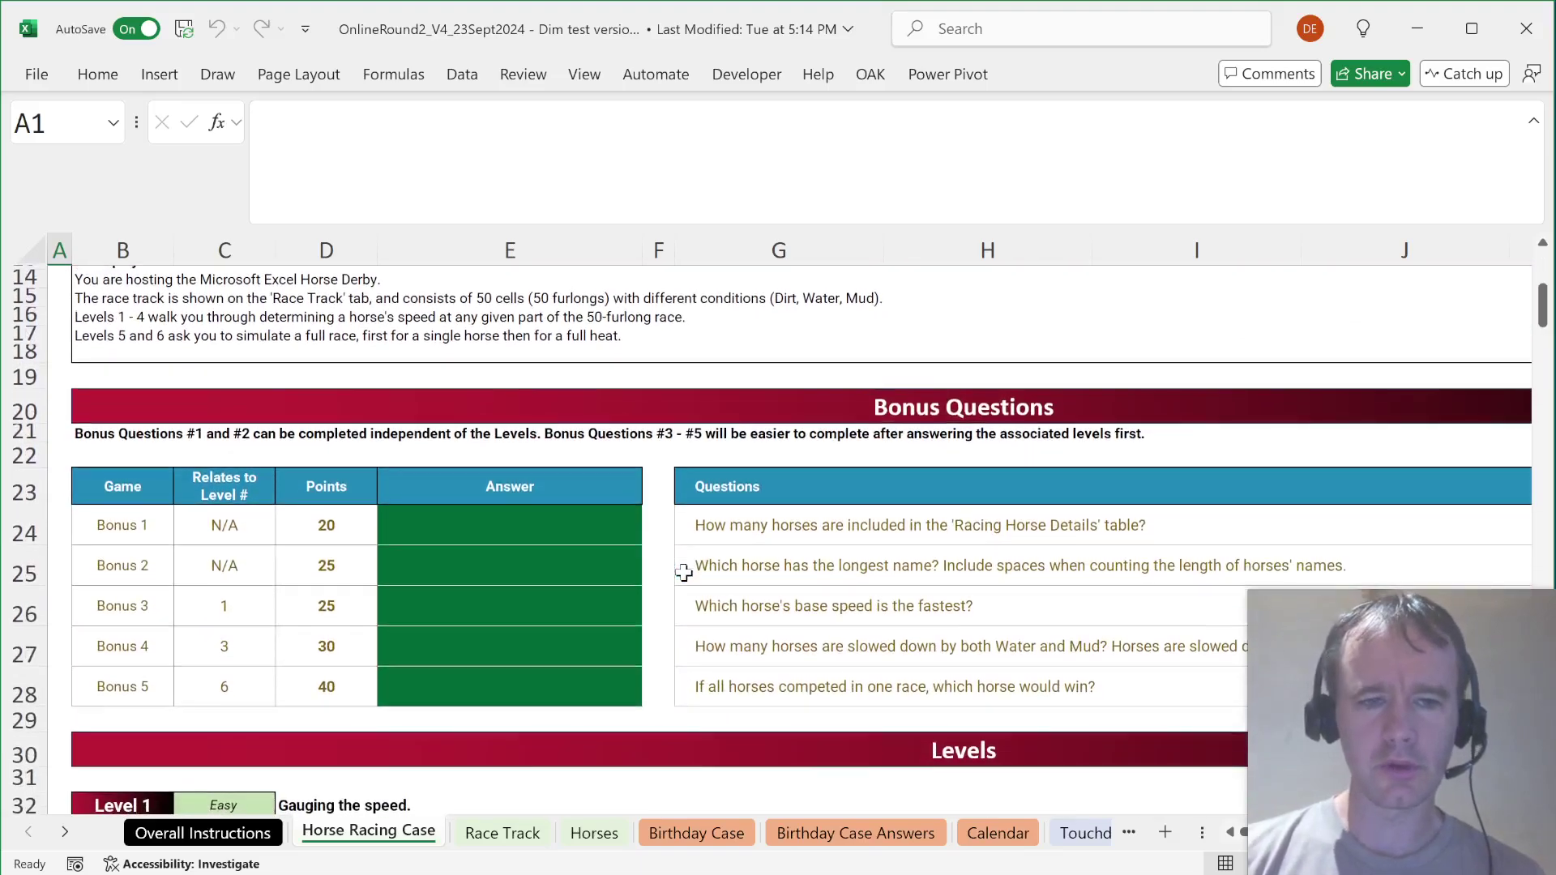
pyautogui.hotkey('ctrl', 'pagedown')
pyautogui.hotkey('ctrl', 'pagedown')
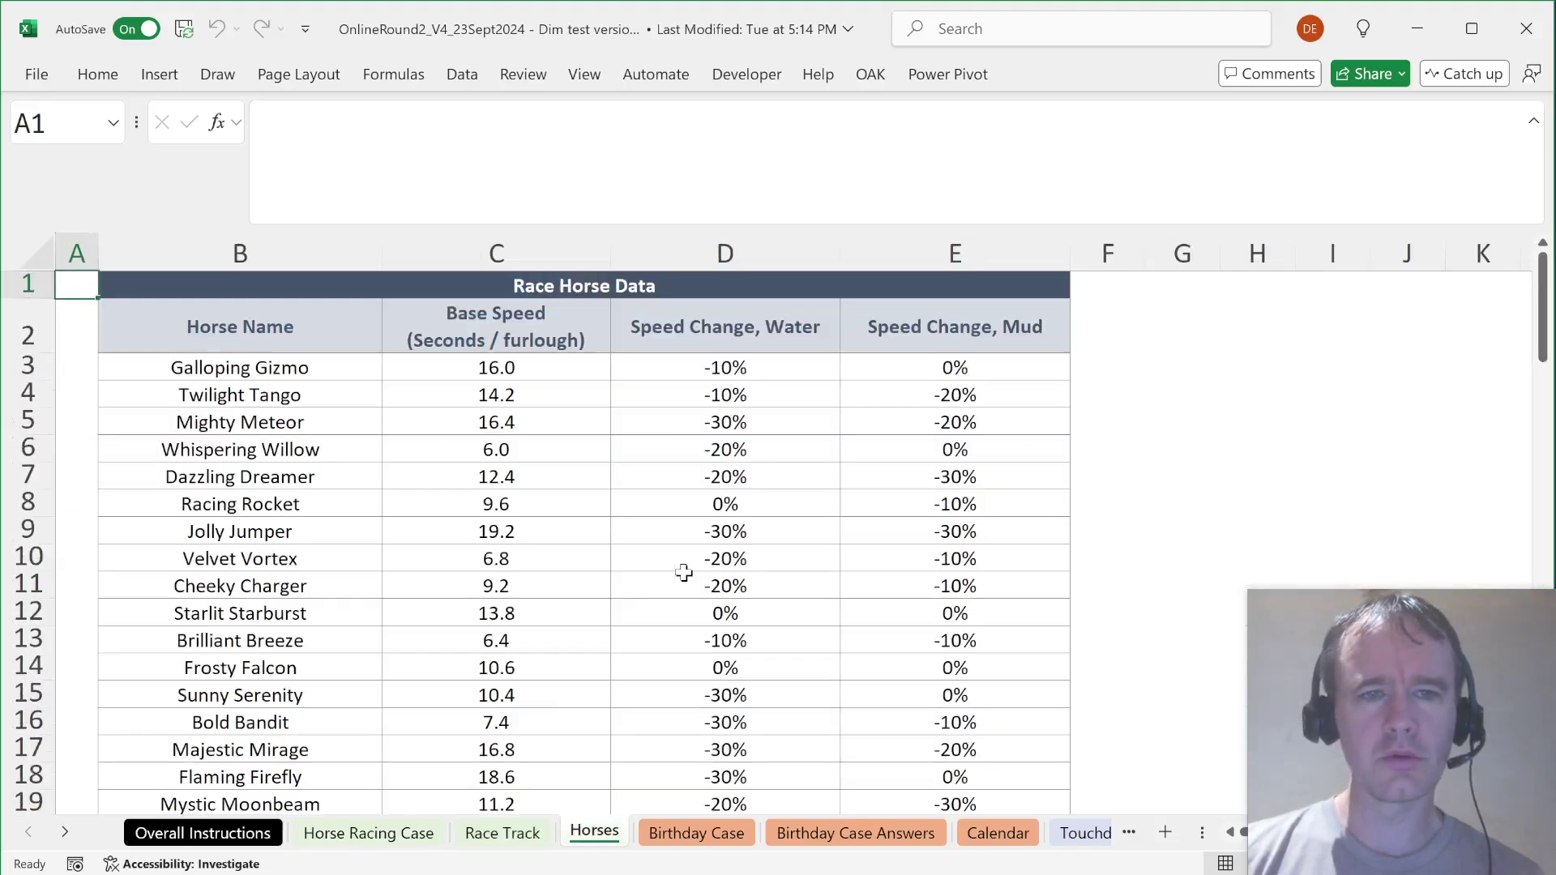
# Step: Format the horse data block B2:E92 as a blue banded table with headers
pyautogui.press('Down')
pyautogui.press('Right')
pyautogui.hotkey('ctrl', 'shift', 'End')
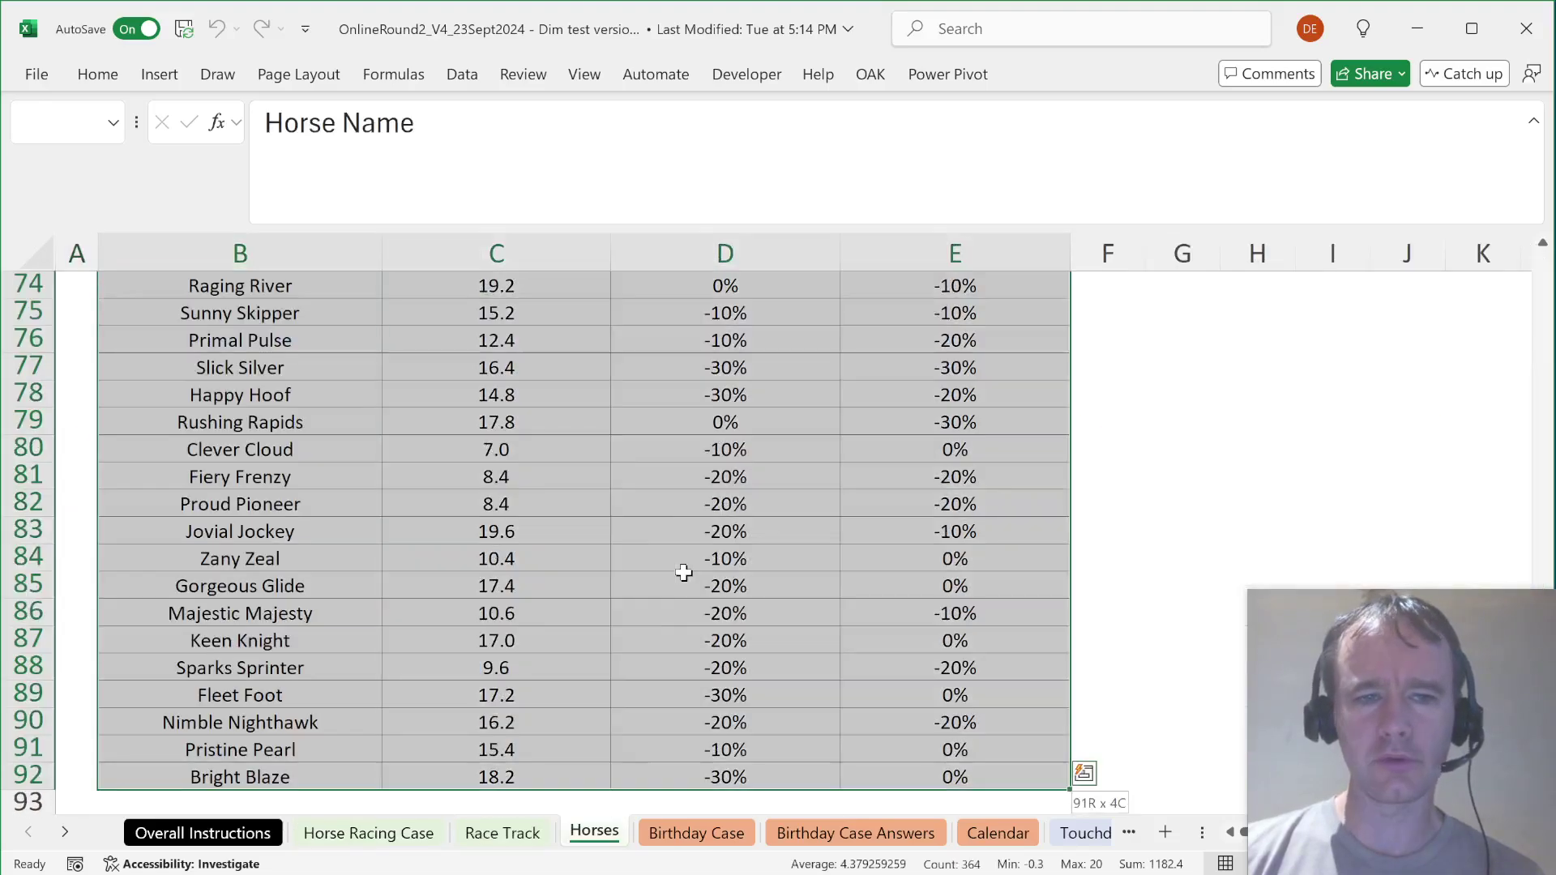
pyautogui.hotkey('alt', 'h')
pyautogui.press('t')
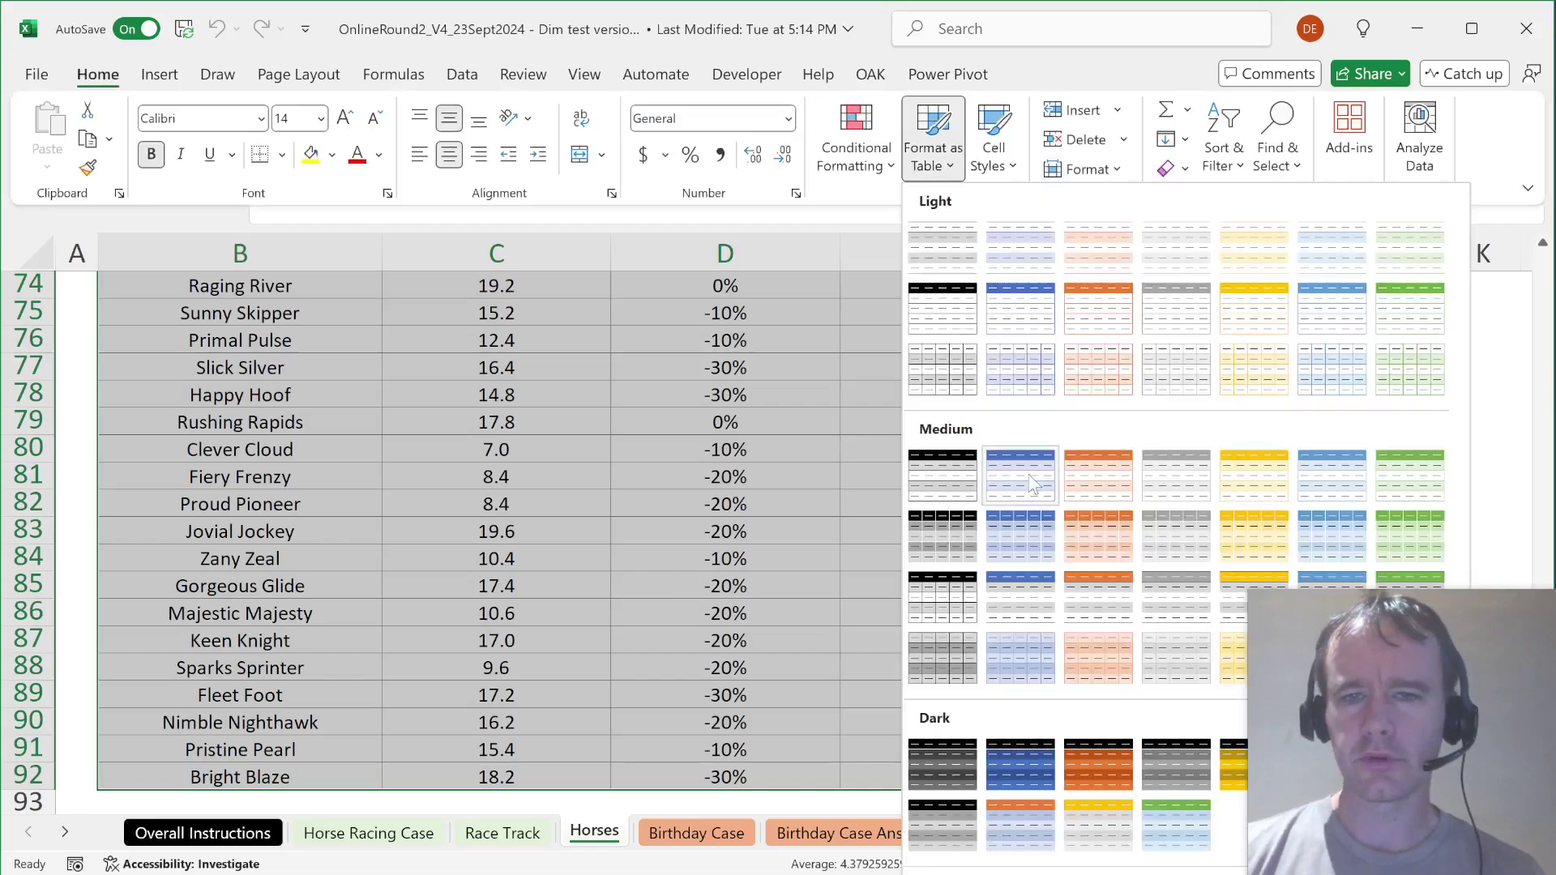
pyautogui.click(1026, 479)
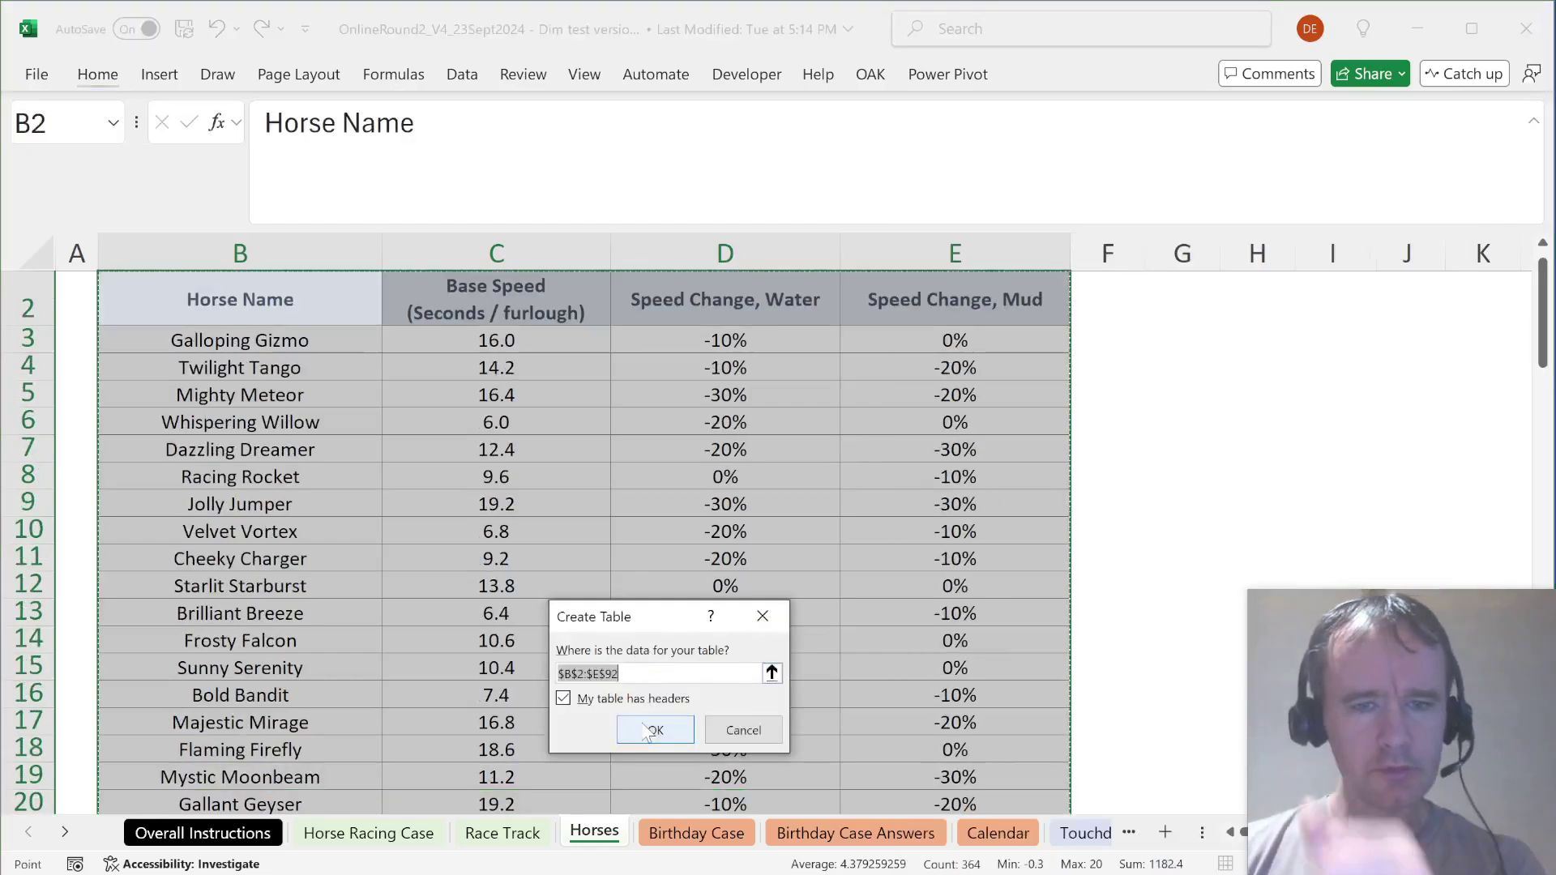
pyautogui.click(654, 730)
# Step: Insert a blank row above the table and paste the original headings there as values
pyautogui.scroll(1, 476, 528)
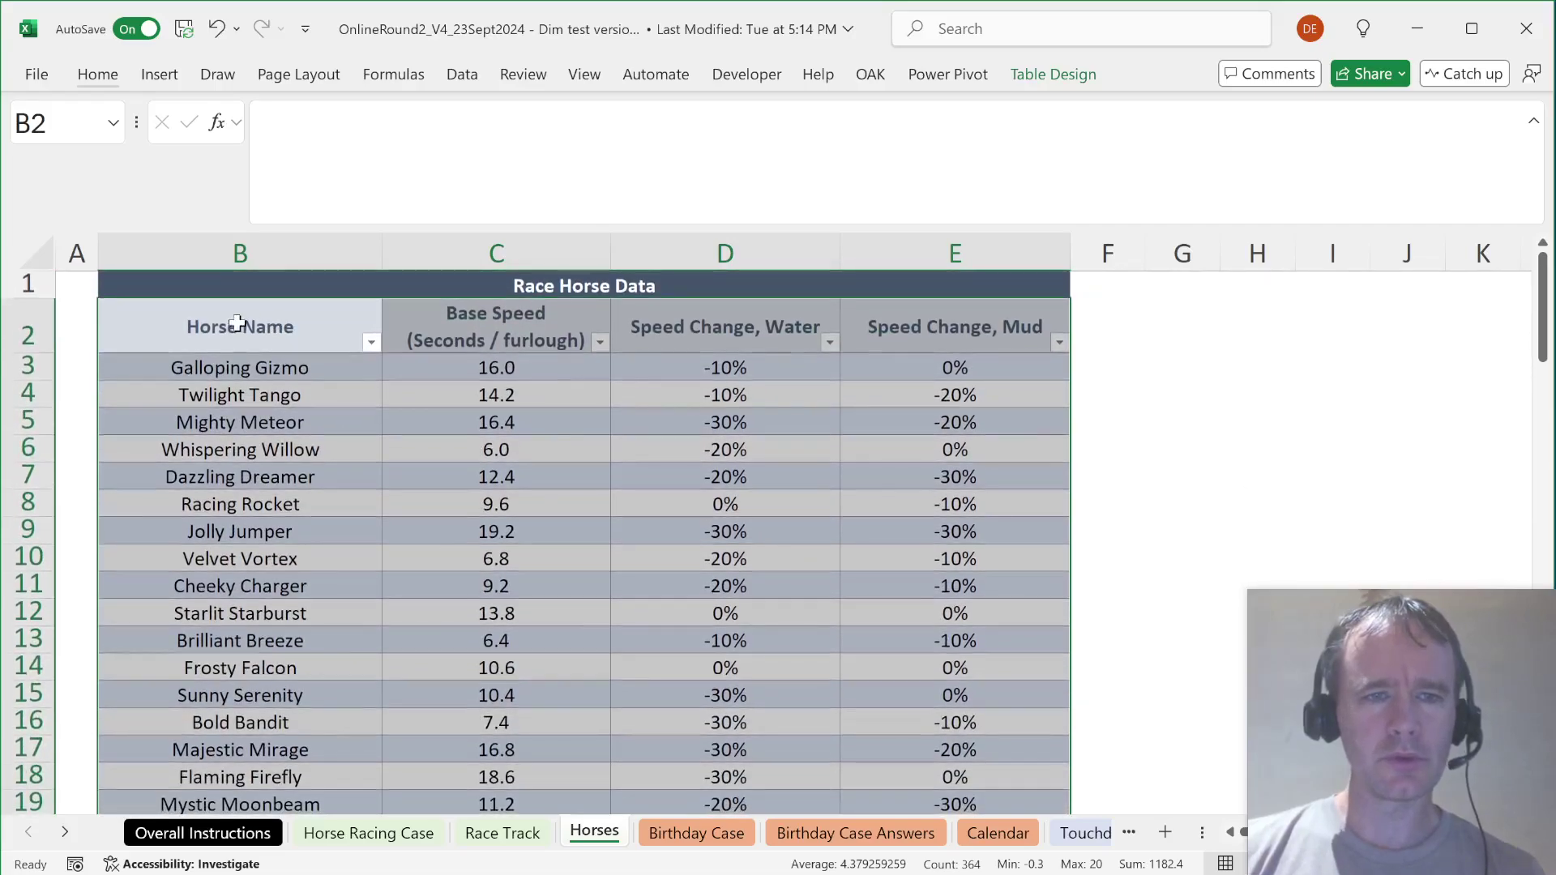
pyautogui.click(231, 324)
pyautogui.hotkey('ctrl', 'shift', '+')
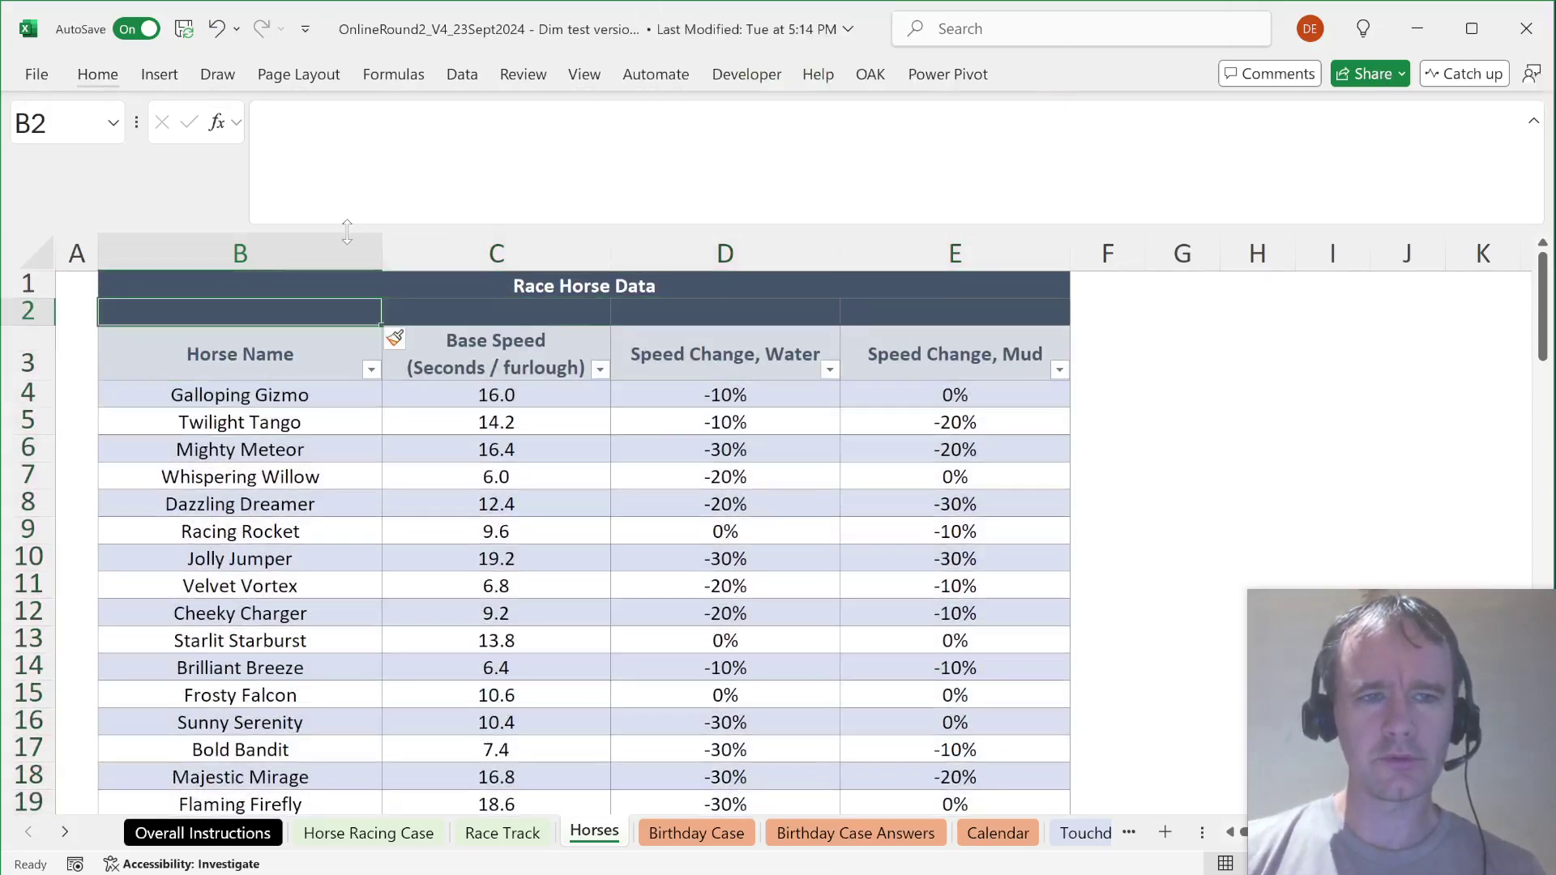
pyautogui.press('Down')
pyautogui.hotkey('ctrl', 'shift', 'Right')
pyautogui.hotkey('ctrl', 'c')
pyautogui.press('Up')
pyautogui.hotkey('ctrl', 'alt', 'v')
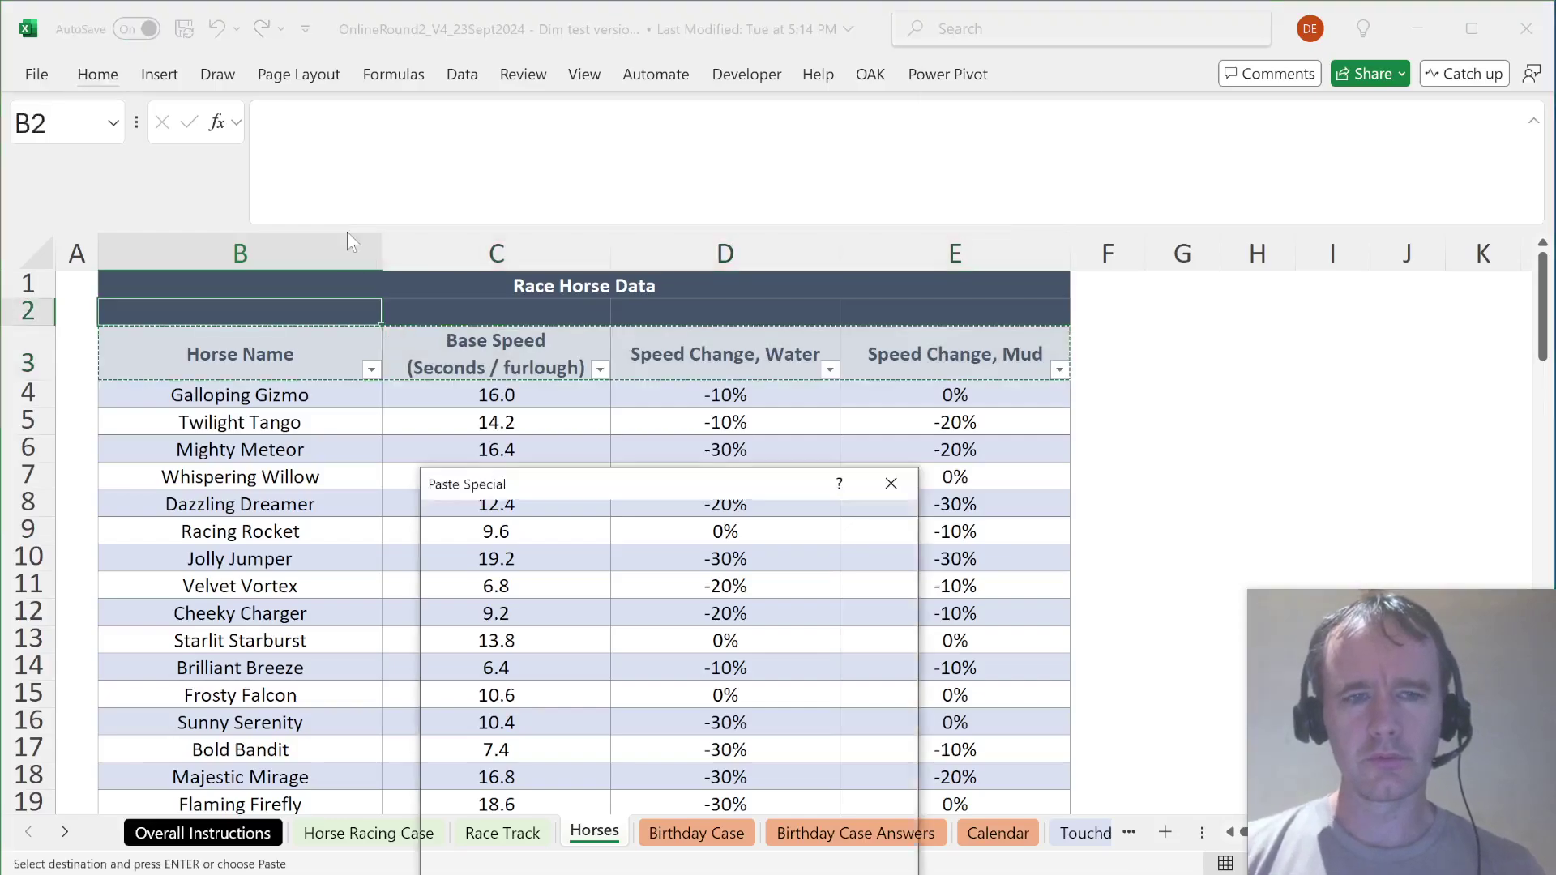
pyautogui.press('v')
pyautogui.press('Return')
# Step: Rename the table headers to Name, Speed, Water and Mud
pyautogui.press('Down')
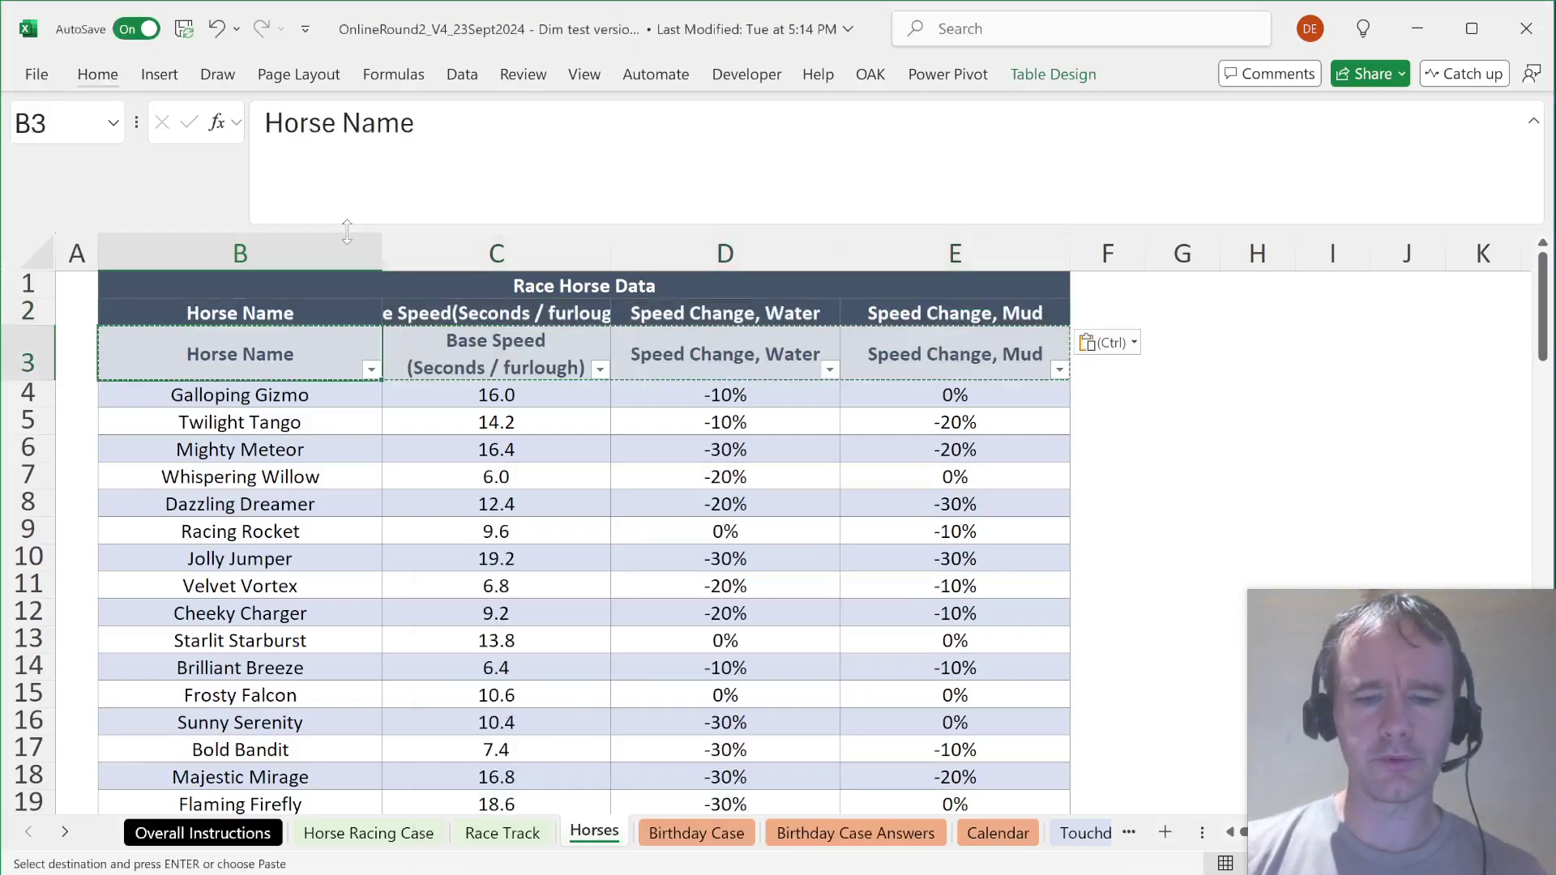
pyautogui.write('Name')
pyautogui.press('Tab')
pyautogui.write('Speed')
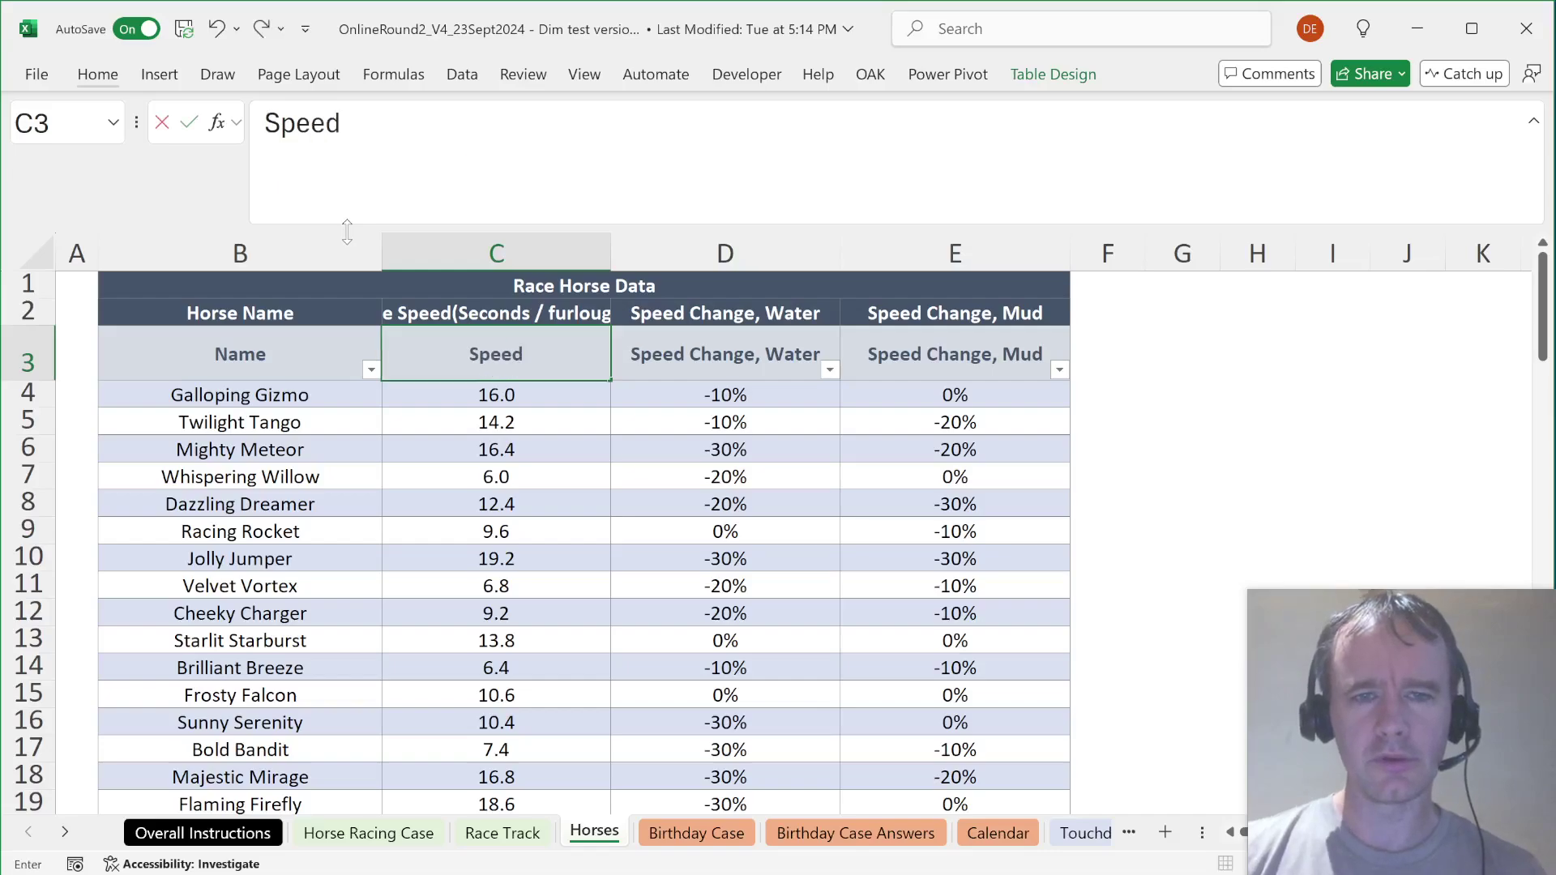
pyautogui.press('Tab')
pyautogui.write('Water')
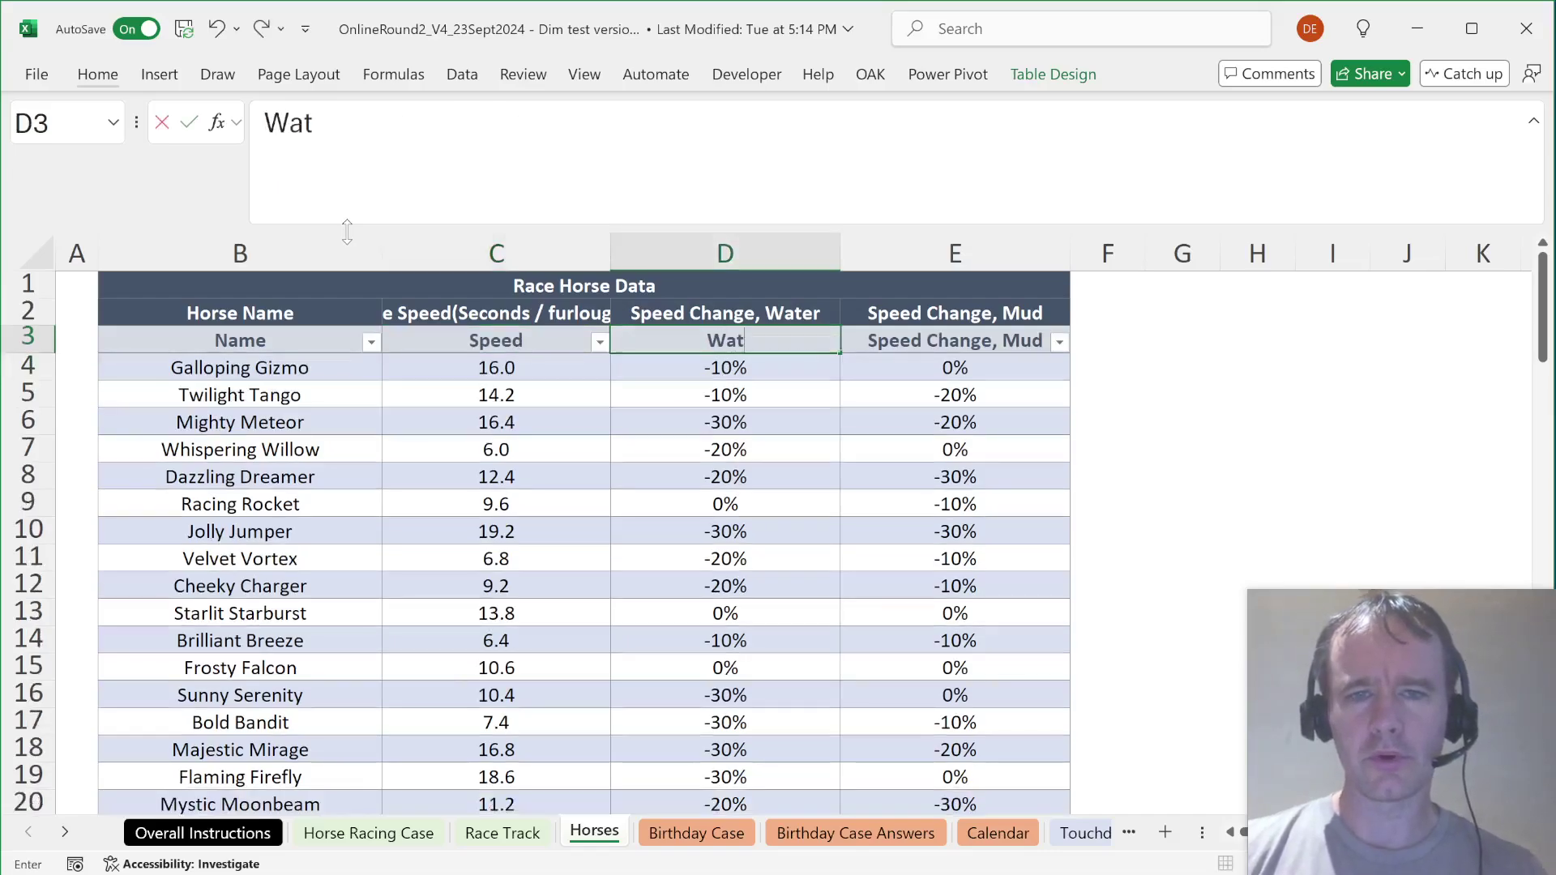
pyautogui.press('Tab')
pyautogui.write('Mud')
pyautogui.press('Return')
pyautogui.press('Up')
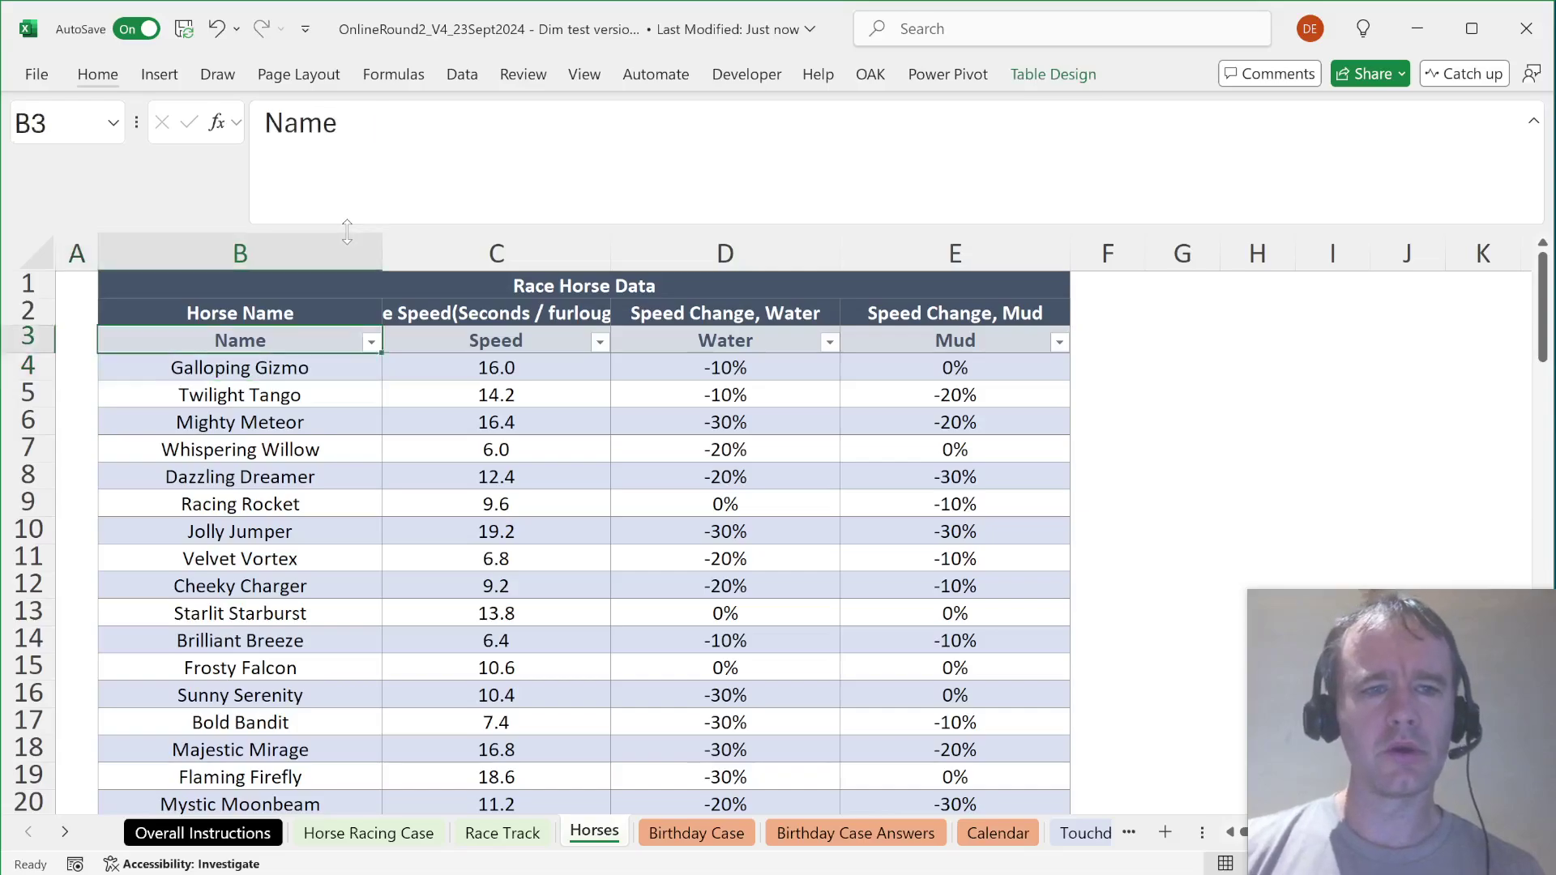
# Step: Name the table 't' in Table Design
pyautogui.click(1060, 81)
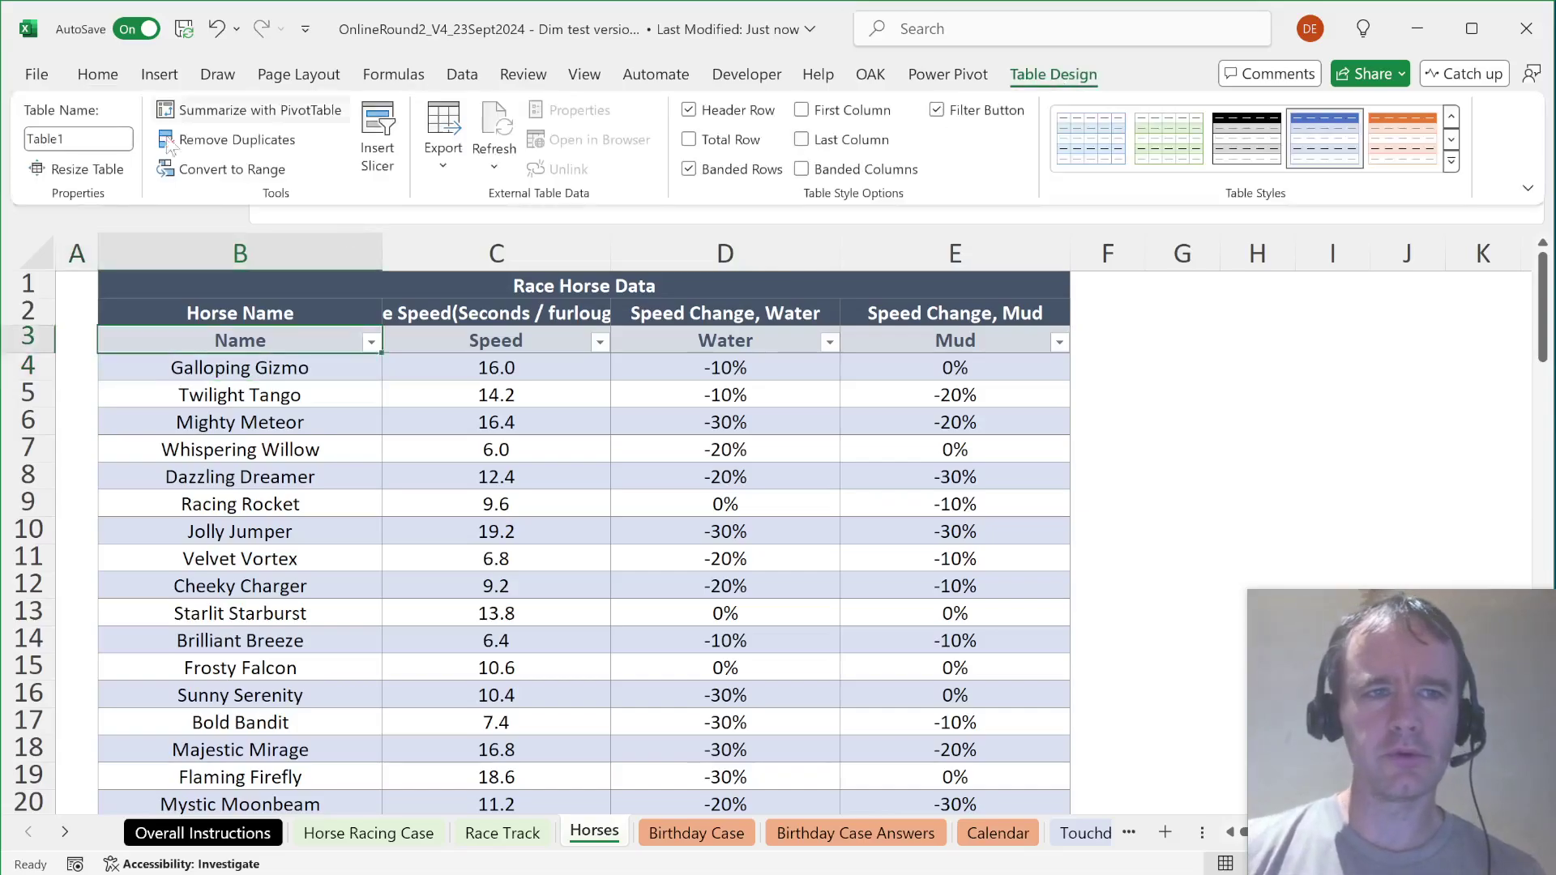
pyautogui.click(79, 138)
pyautogui.write('t')
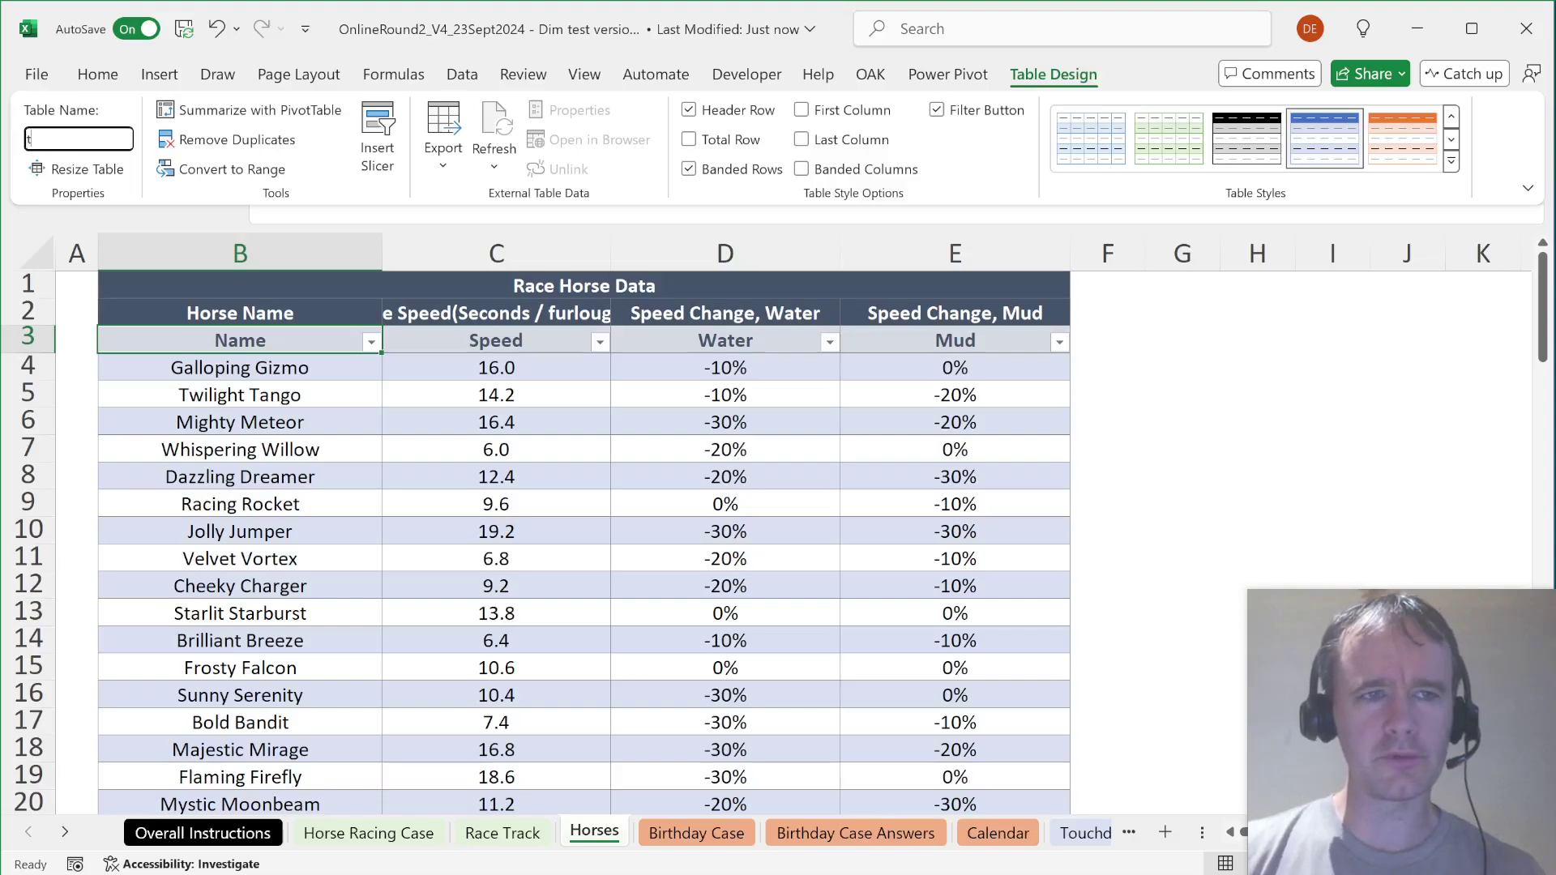
pyautogui.press('Return')
pyautogui.hotkey('ctrl', 'pageup')
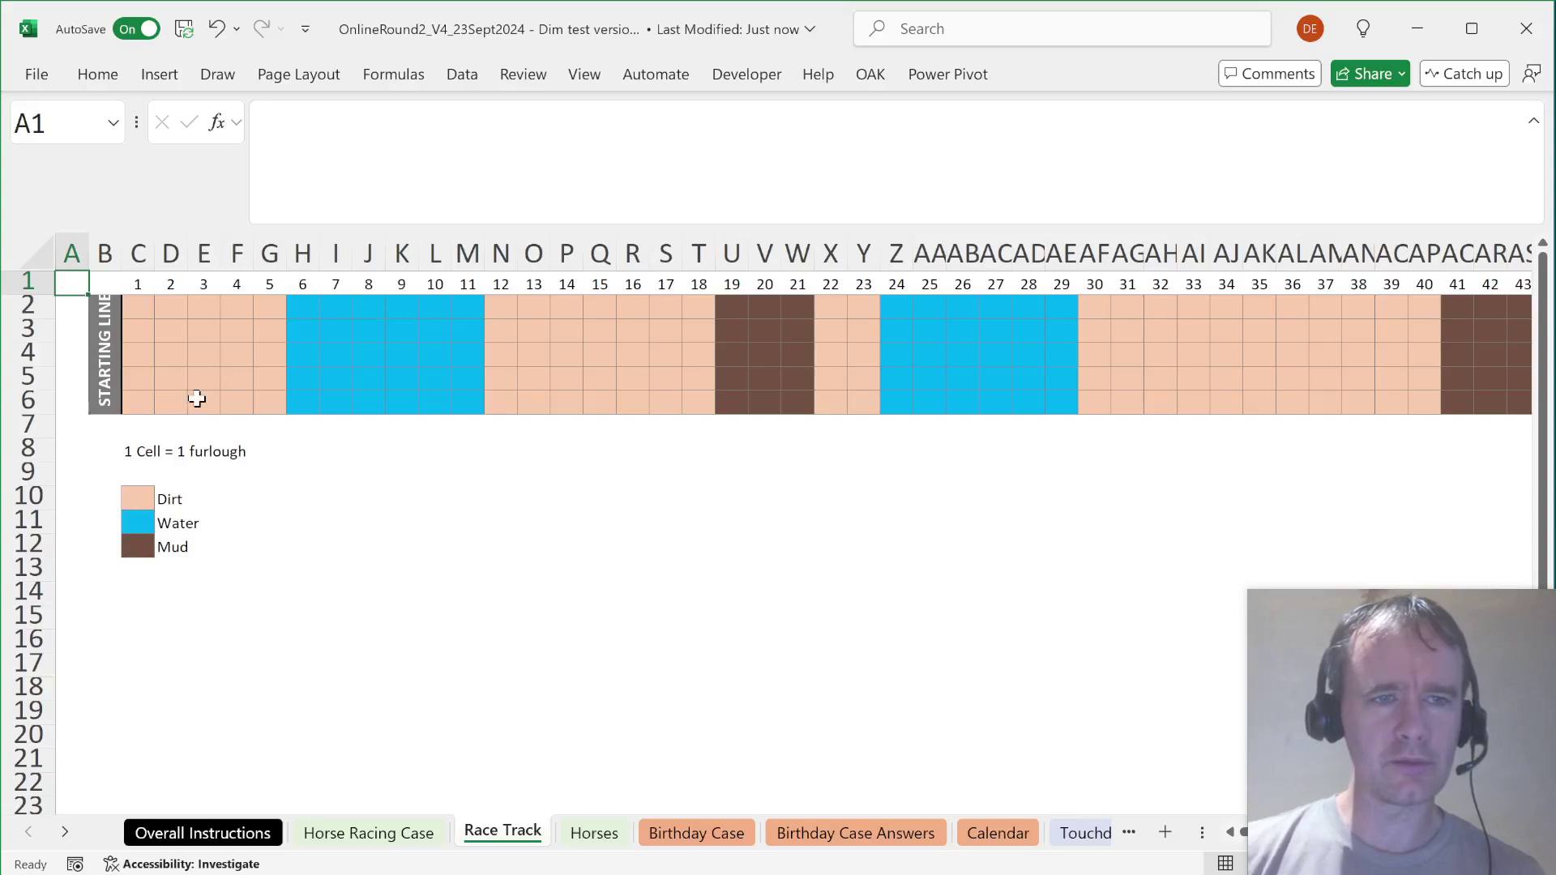
# Step: Fill the first track stretches: C2:G6 with D and H2:M6 with W
pyautogui.press('Down')
pyautogui.press('Right')
pyautogui.press('Right')
pyautogui.hotkey('shift', 'Right')
pyautogui.hotkey('shift', 'Right')
pyautogui.hotkey('shift', 'Down')
pyautogui.hotkey('shift', 'Down')
pyautogui.hotkey('shift', 'Down')
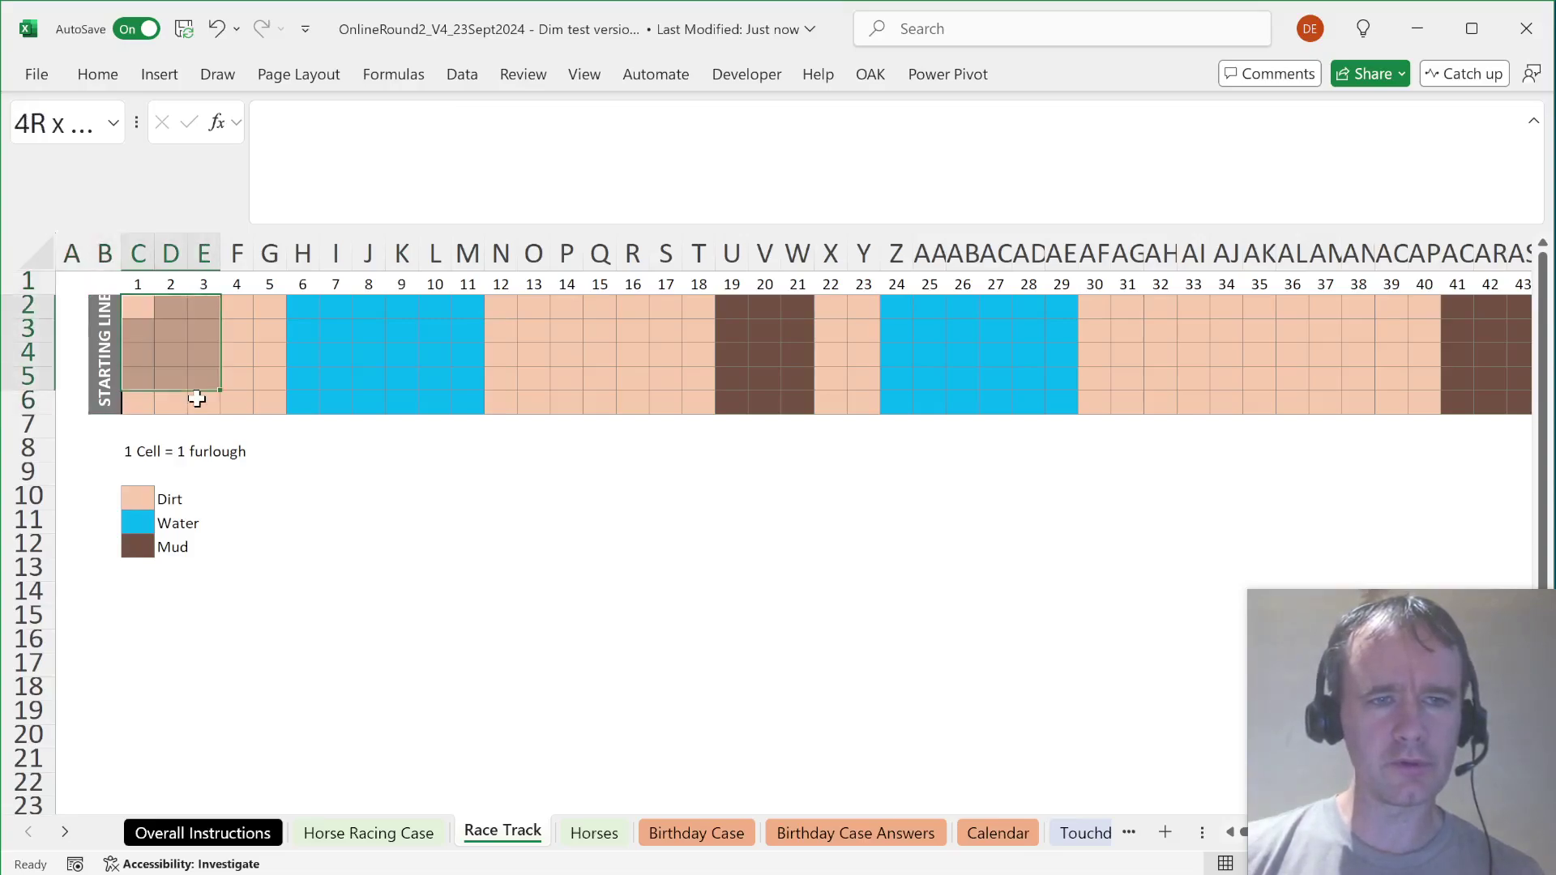
pyautogui.hotkey('shift', 'Right')
pyautogui.hotkey('shift', 'Down')
pyautogui.hotkey('shift', 'Down')
pyautogui.hotkey('shift', 'Right')
pyautogui.hotkey('shift', 'Up')
pyautogui.write('D')
pyautogui.hotkey('ctrl', 'Return')
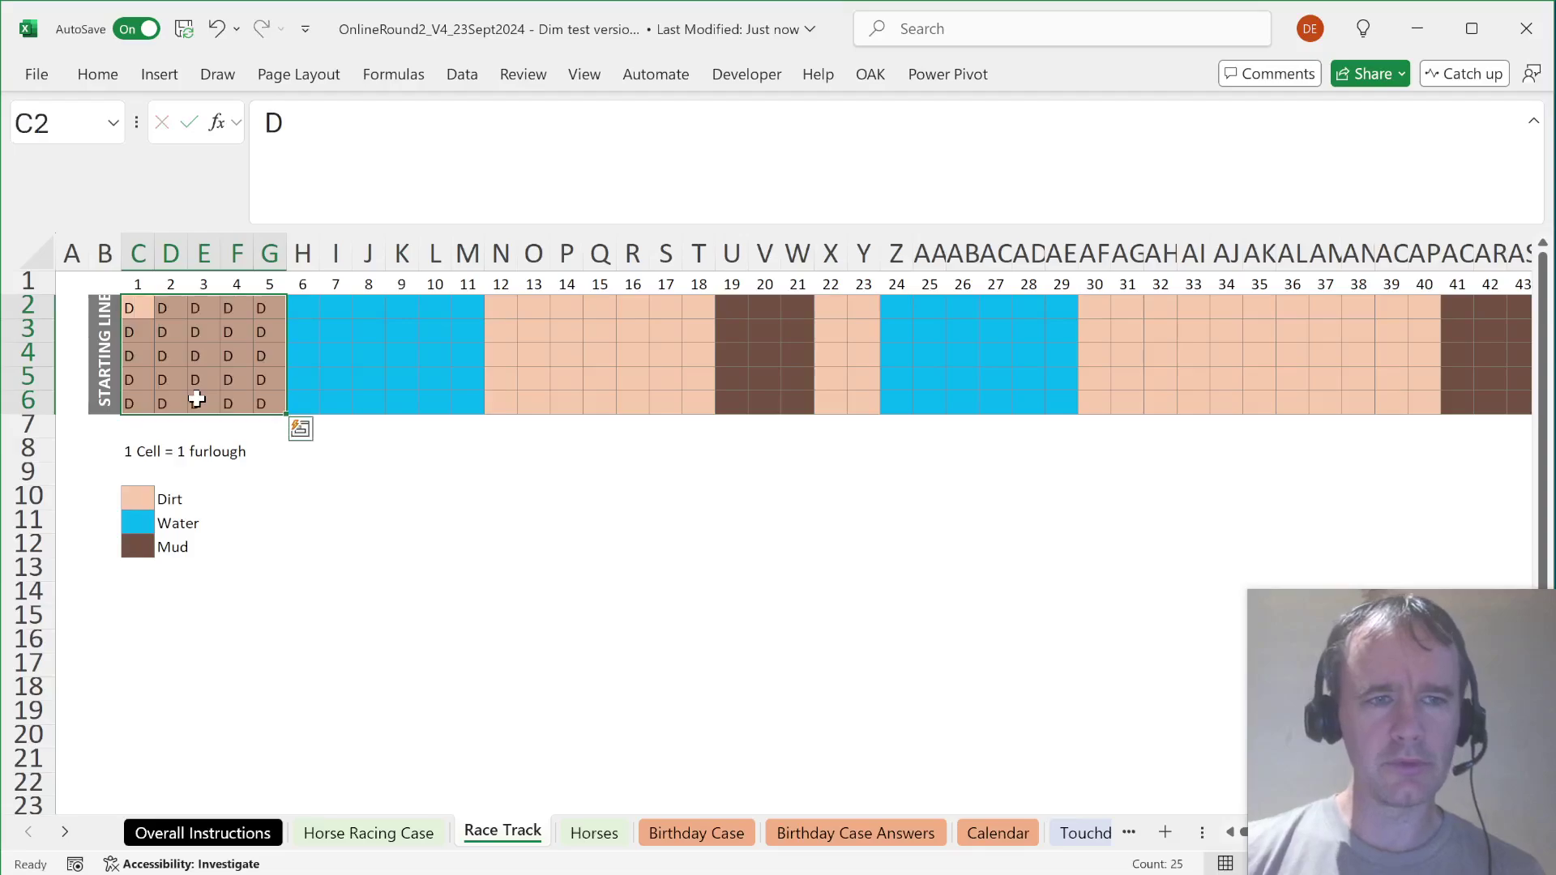
pyautogui.moveTo(306, 311); pyautogui.dragTo(475, 404)
pyautogui.write('W')
pyautogui.hotkey('ctrl', 'Return')
# Step: Fill N2:T6 with D, U2:W6 with M, X2:Y6 with D, the next water stretch with W, and AF2:AP6 with D
pyautogui.moveTo(504, 305); pyautogui.dragTo(696, 403)
pyautogui.write('D')
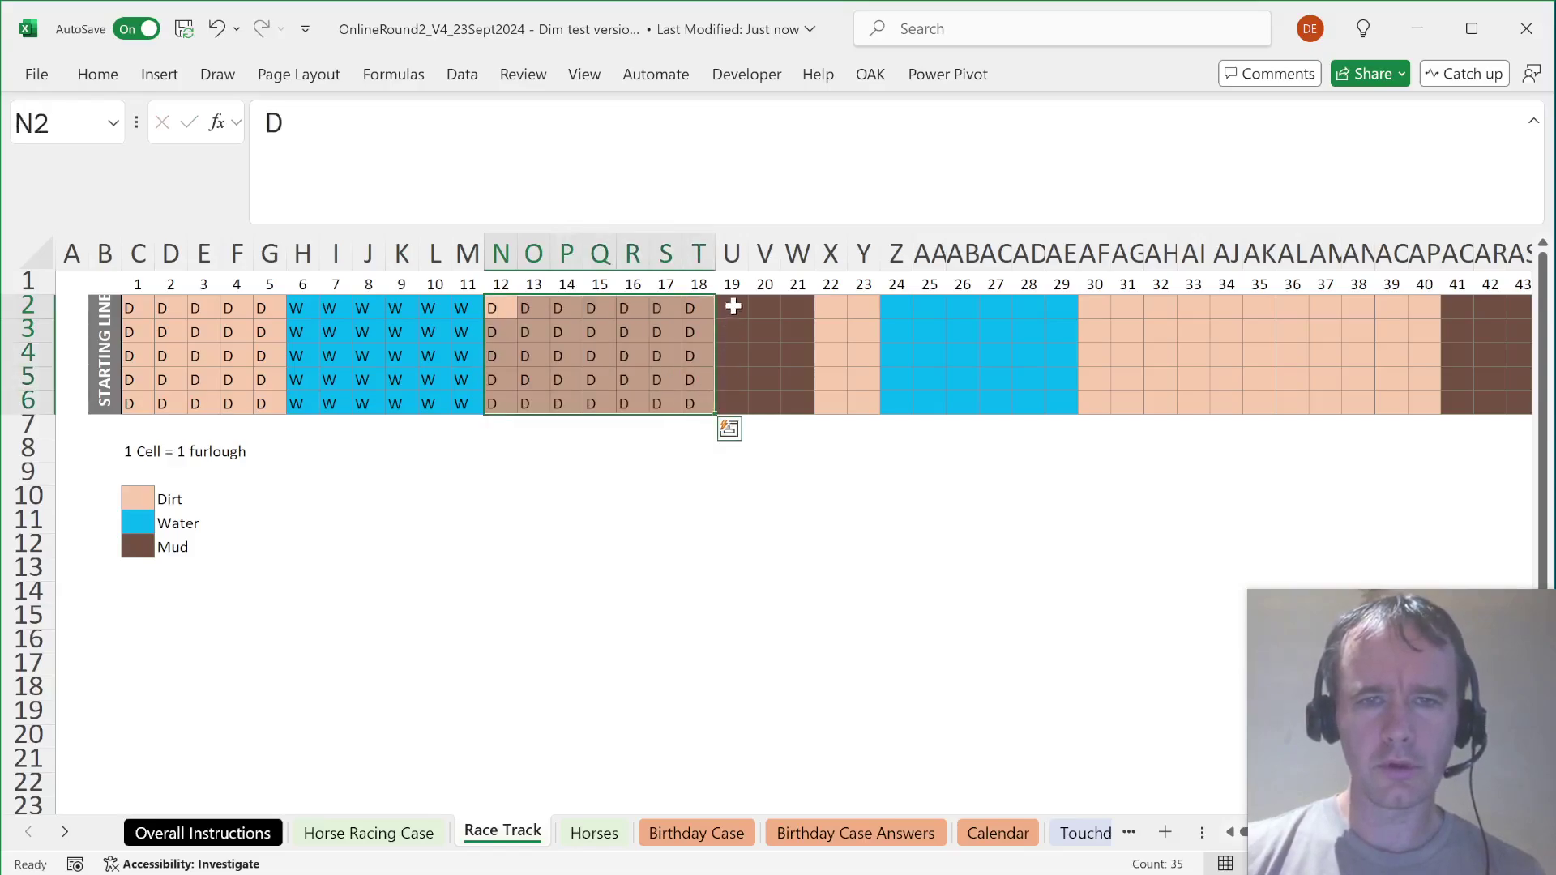
pyautogui.hotkey('ctrl', 'Return')
pyautogui.moveTo(733, 306); pyautogui.dragTo(788, 405)
pyautogui.write('M')
pyautogui.hotkey('ctrl', 'Return')
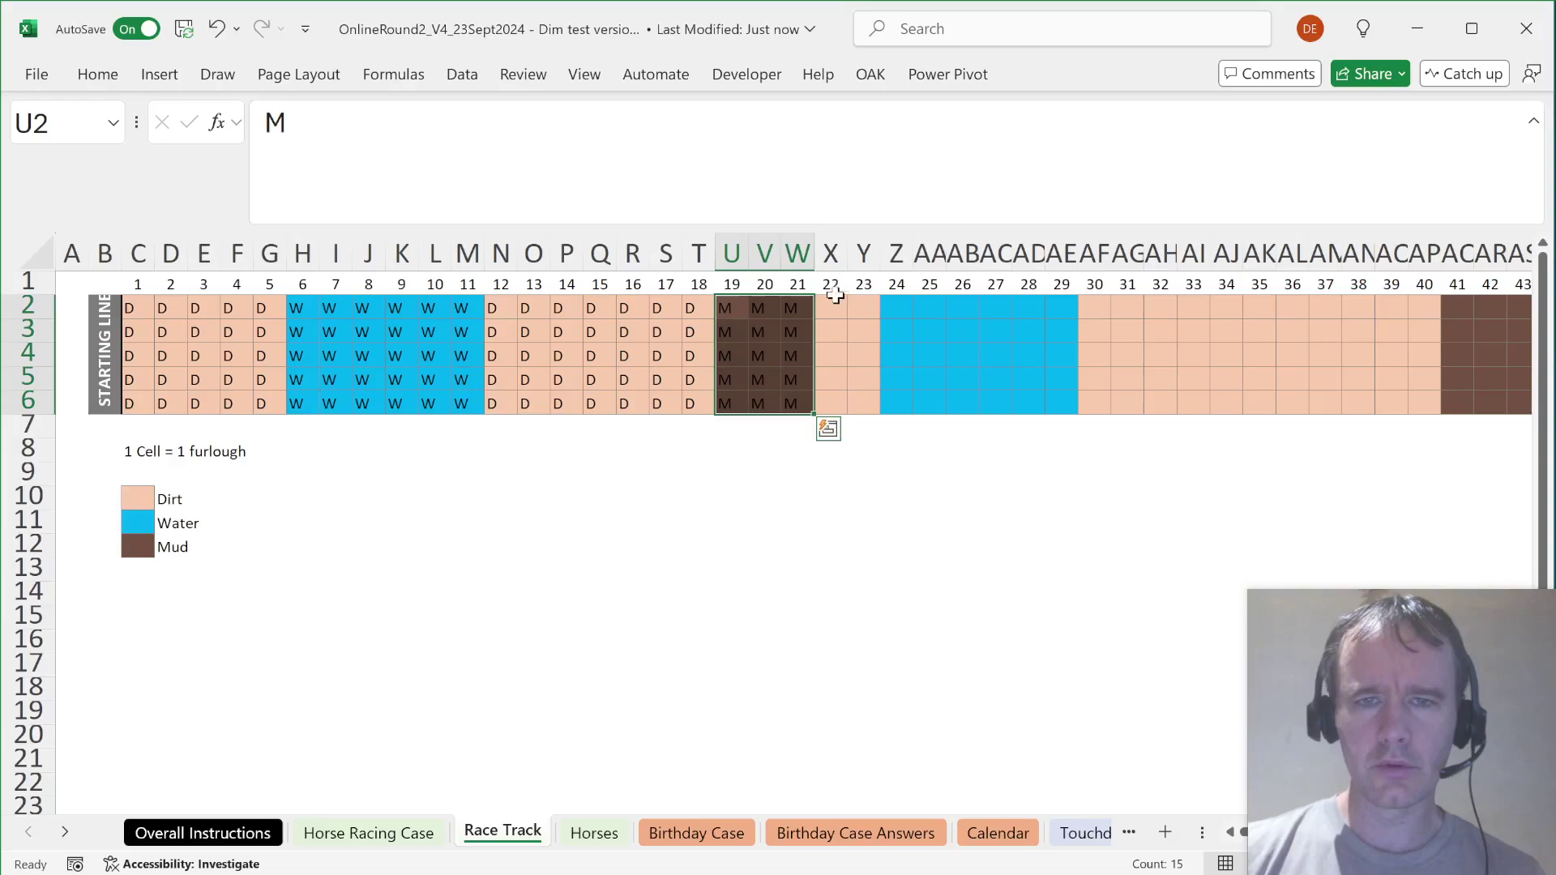
pyautogui.moveTo(832, 306); pyautogui.dragTo(856, 404)
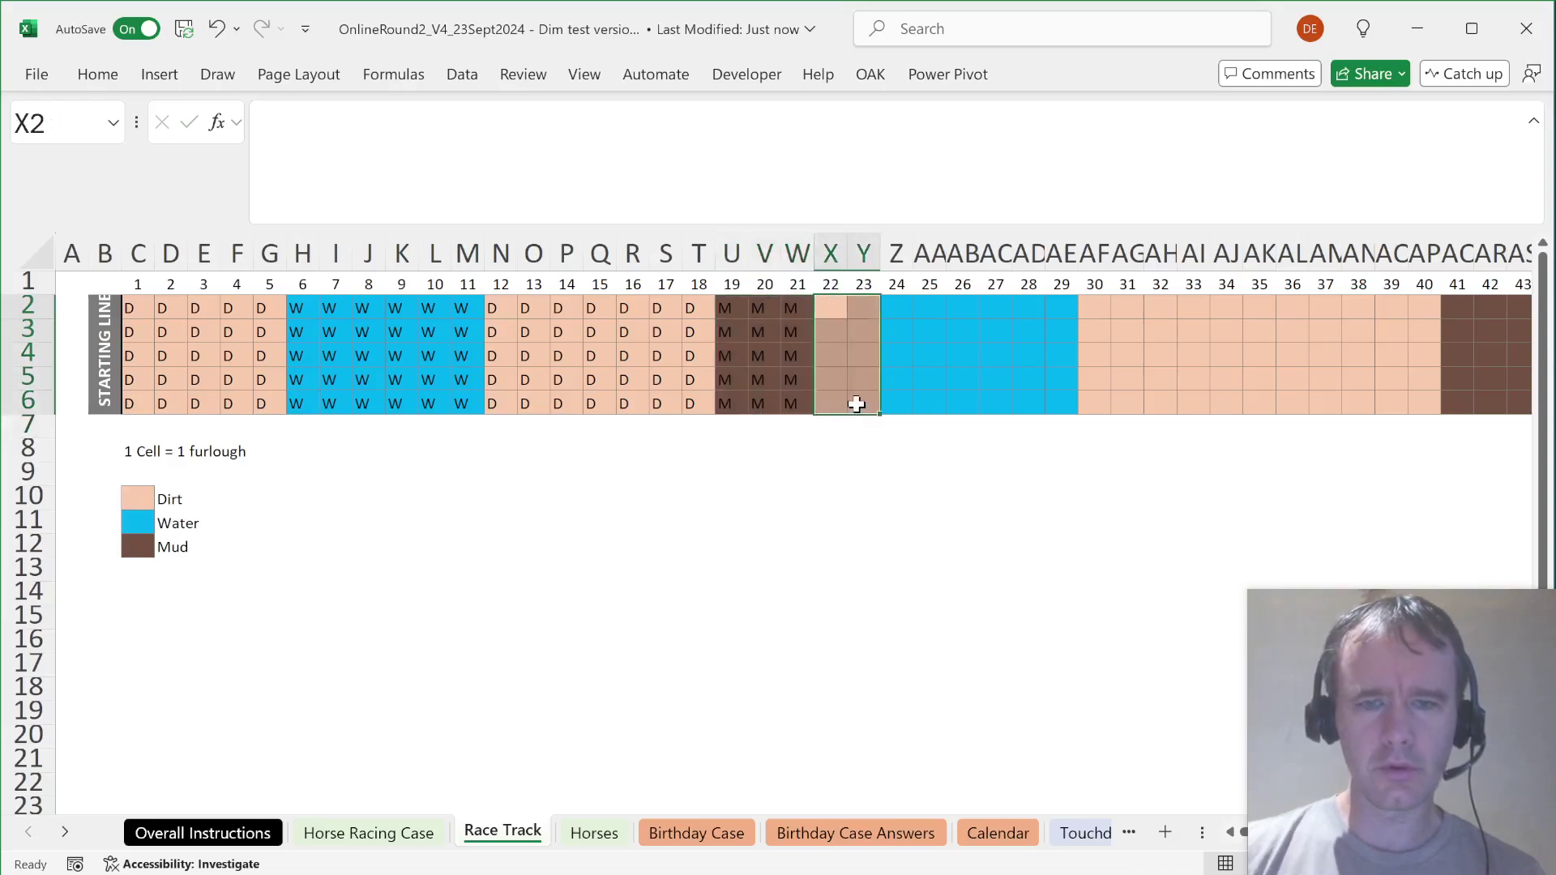
pyautogui.write('D')
pyautogui.hotkey('ctrl', 'Return')
pyautogui.moveTo(899, 306); pyautogui.dragTo(1053, 400)
pyautogui.write('W')
pyautogui.hotkey('ctrl', 'Return')
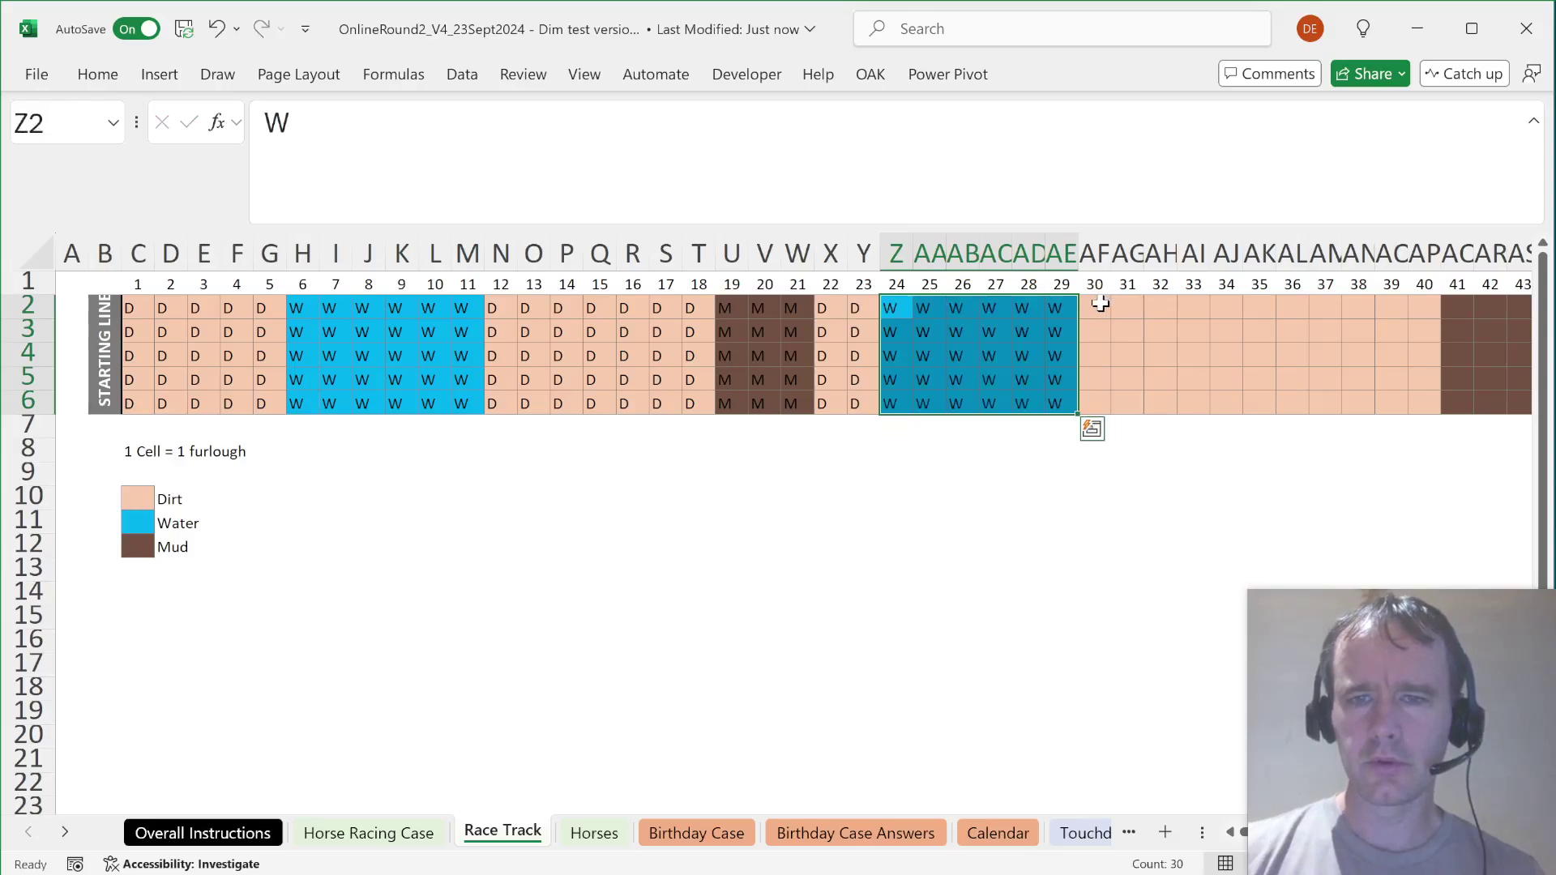
pyautogui.moveTo(1100, 303); pyautogui.dragTo(1421, 396)
pyautogui.write('D')
pyautogui.hotkey('ctrl', 'Return')
# Step: Fill furlongs 41–44 with M and furlongs 45–50 with D across all five lanes
pyautogui.hscroll(3, 1423, 397)
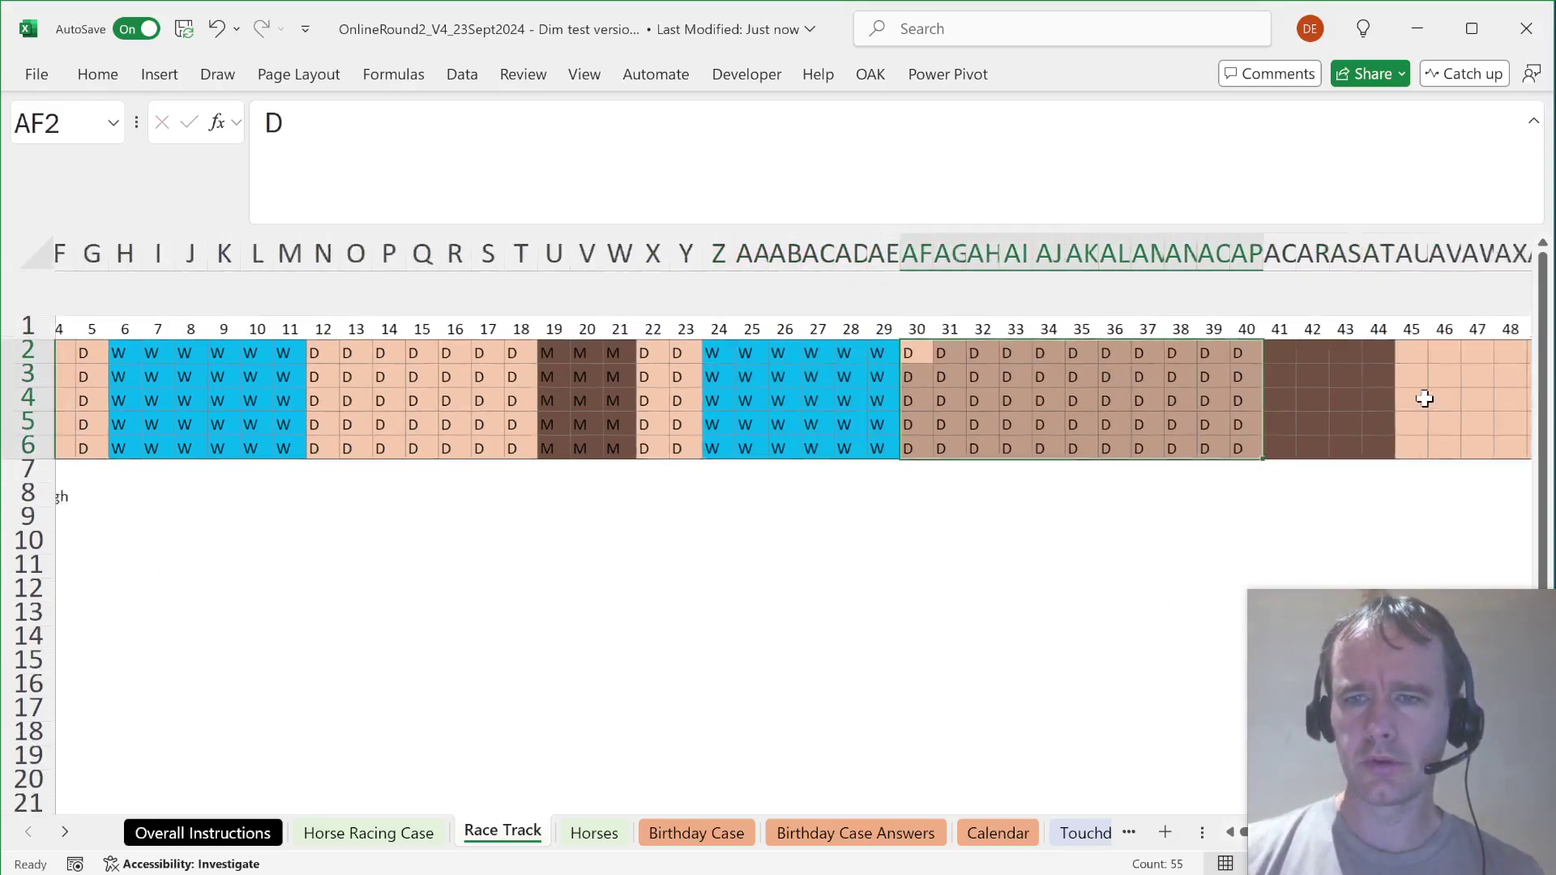
pyautogui.hscroll(3, 1424, 398)
pyautogui.moveTo(1041, 312); pyautogui.dragTo(1143, 392)
pyautogui.write('M')
pyautogui.hotkey('ctrl', 'Return')
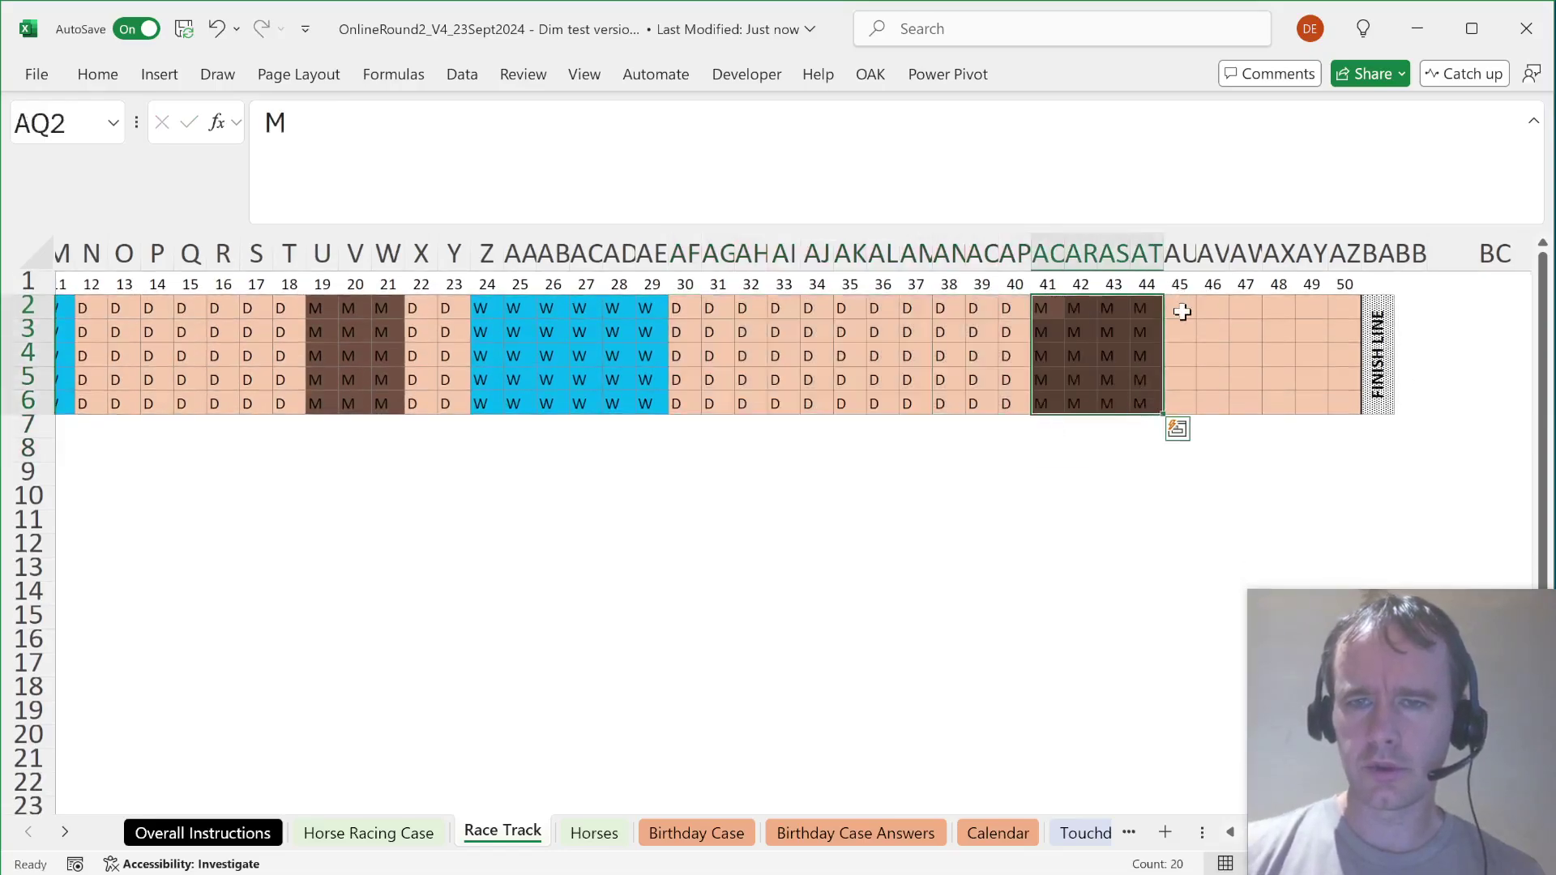
pyautogui.moveTo(1182, 312); pyautogui.dragTo(1339, 408)
pyautogui.write('D')
pyautogui.hotkey('ctrl', 'Return')
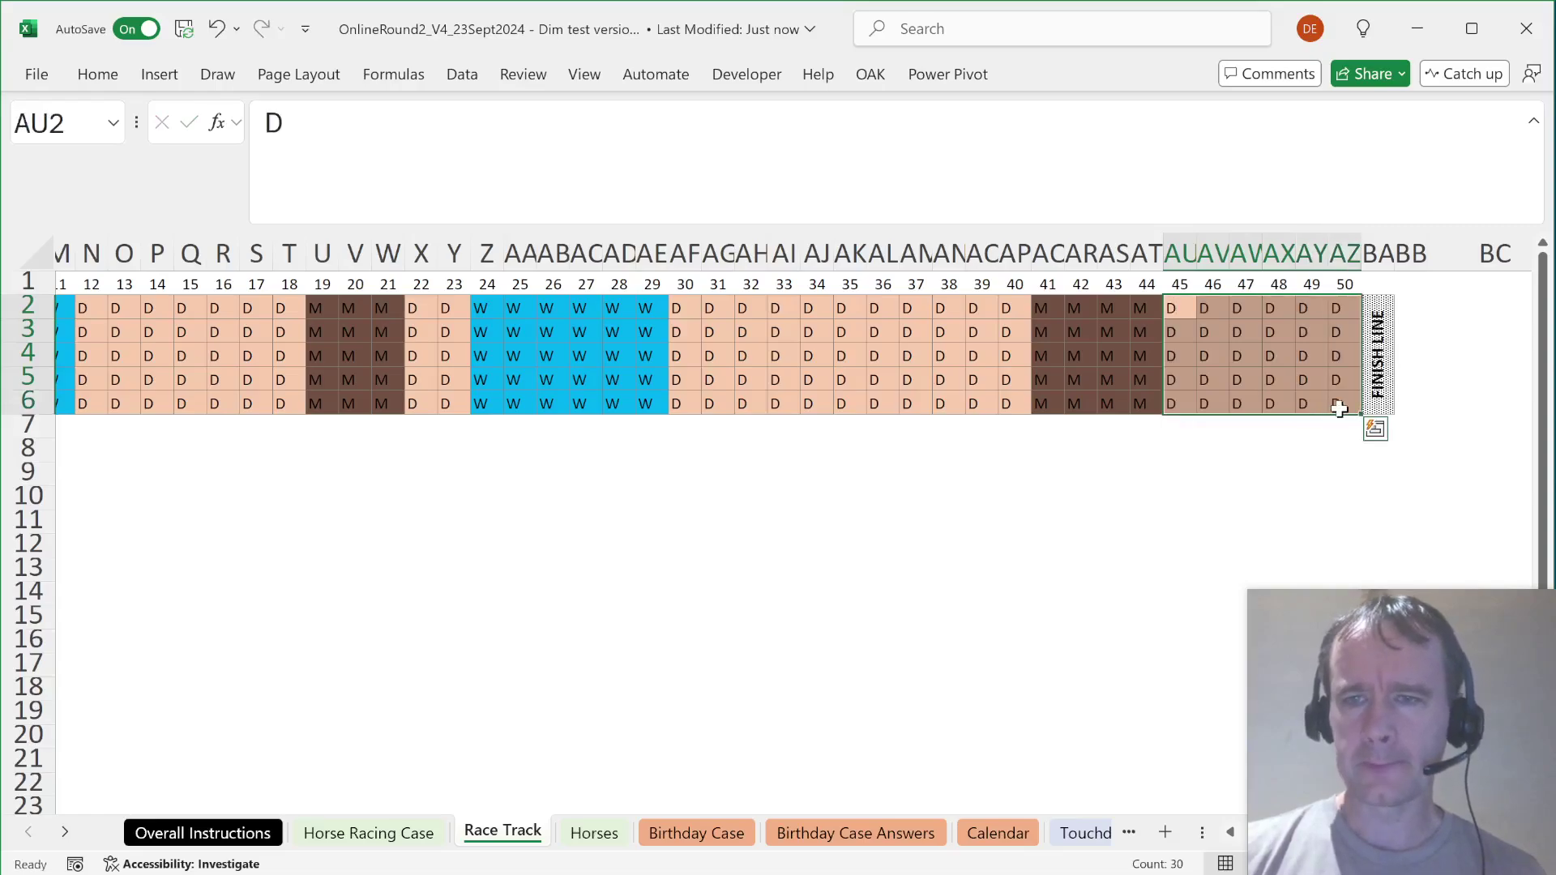
# Step: Name row 2's fifty furlong cells C2:AZ2 as the range 'track'
pyautogui.hotkey('ctrl', 'Left')
pyautogui.press('Left')
pyautogui.press('Right')
pyautogui.press('Right')
pyautogui.hotkey('ctrl', 'shift', 'Right')
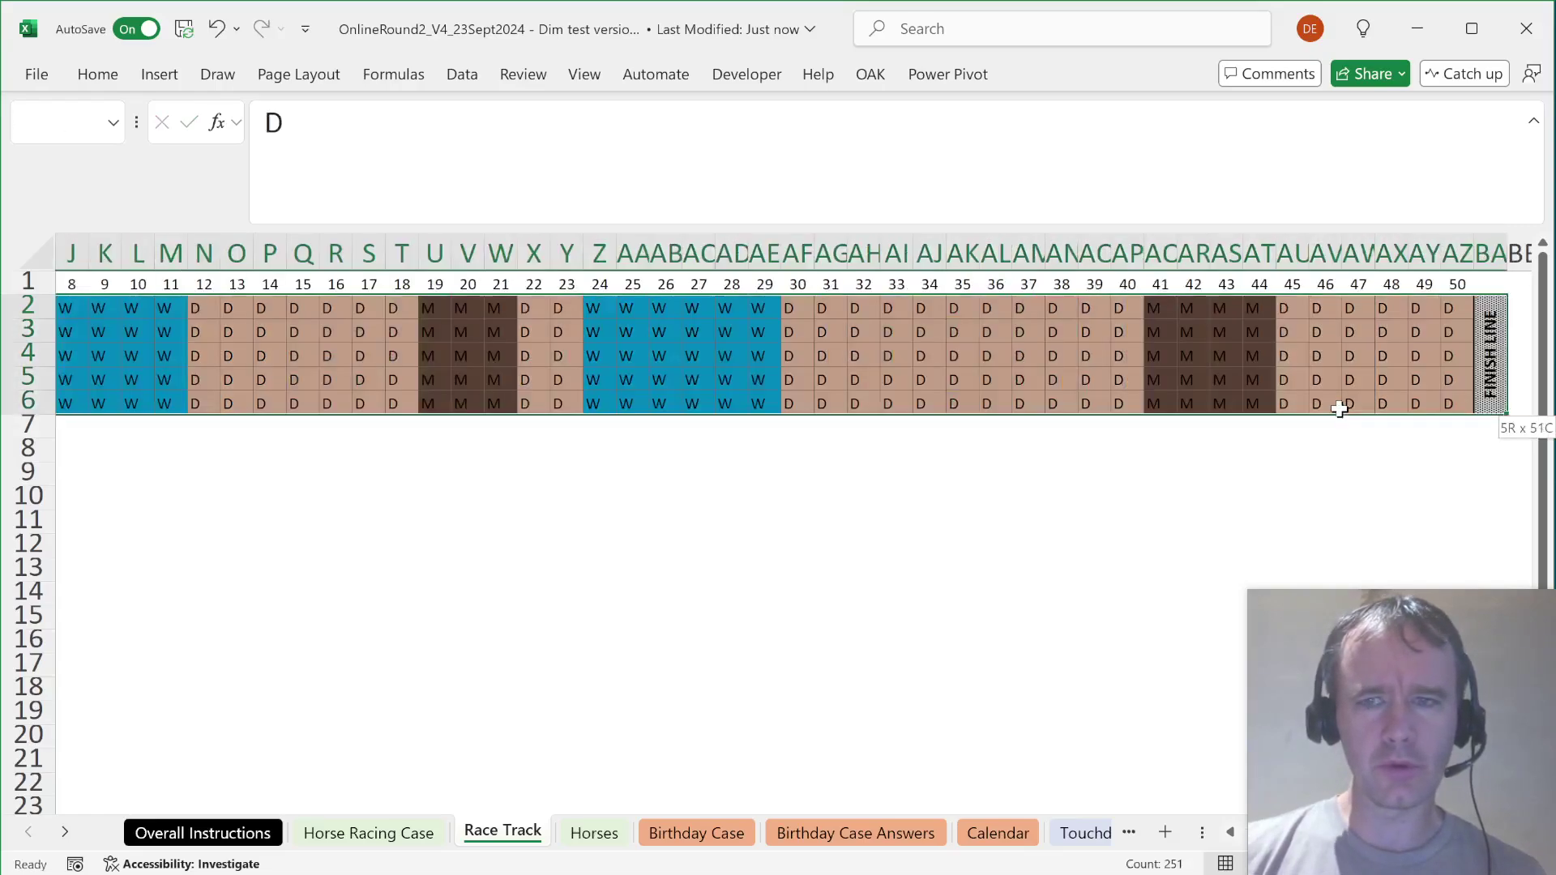
pyautogui.hotkey('shift', 'Left')
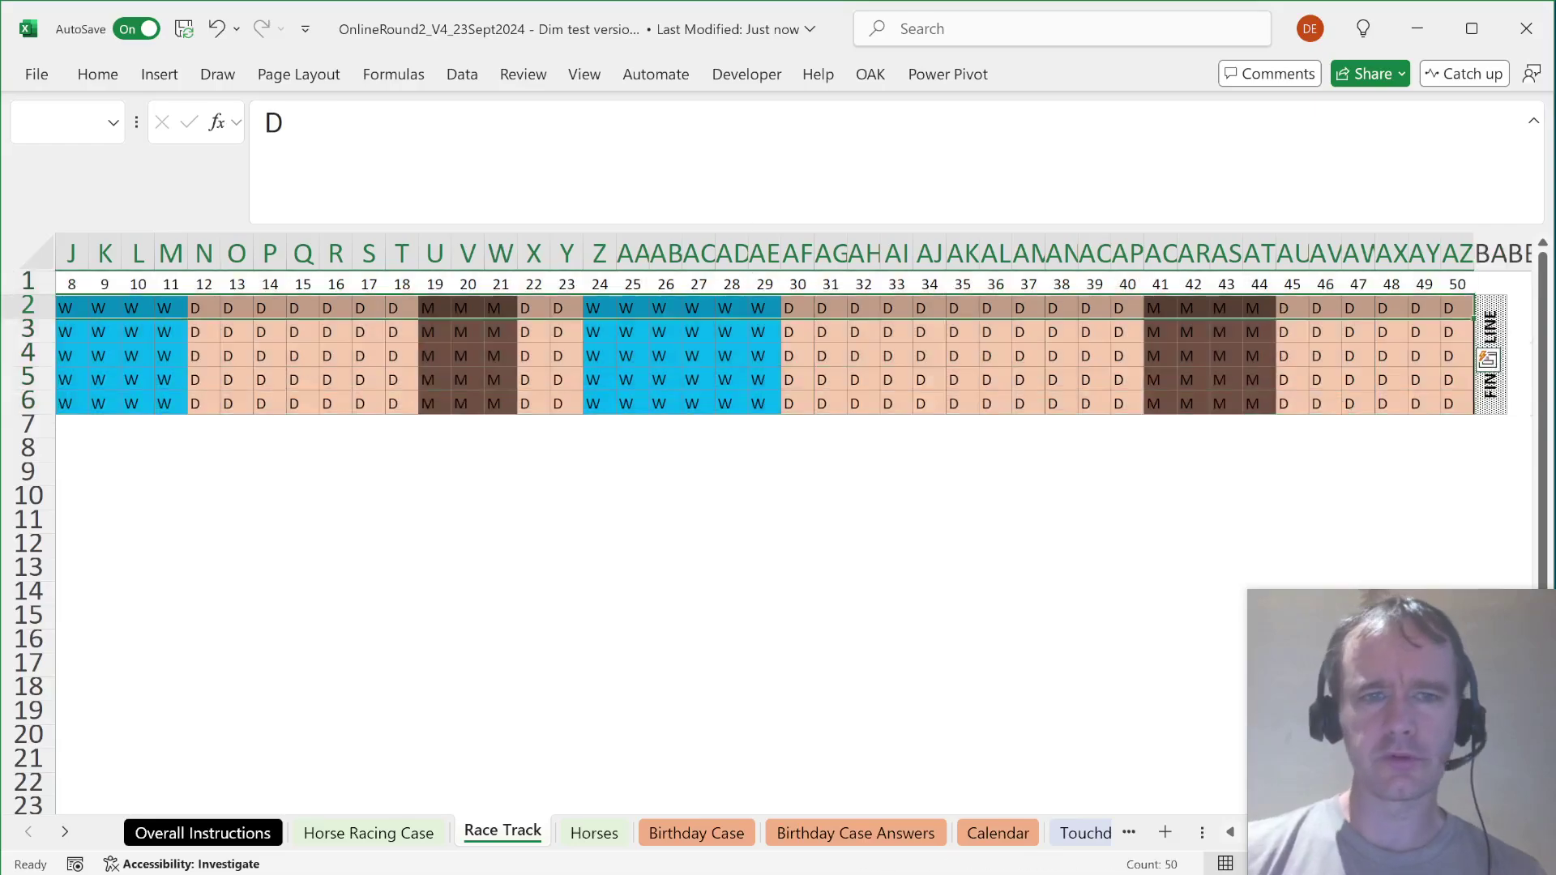
pyautogui.hotkey('alt', 'F3')
pyautogui.write('track')
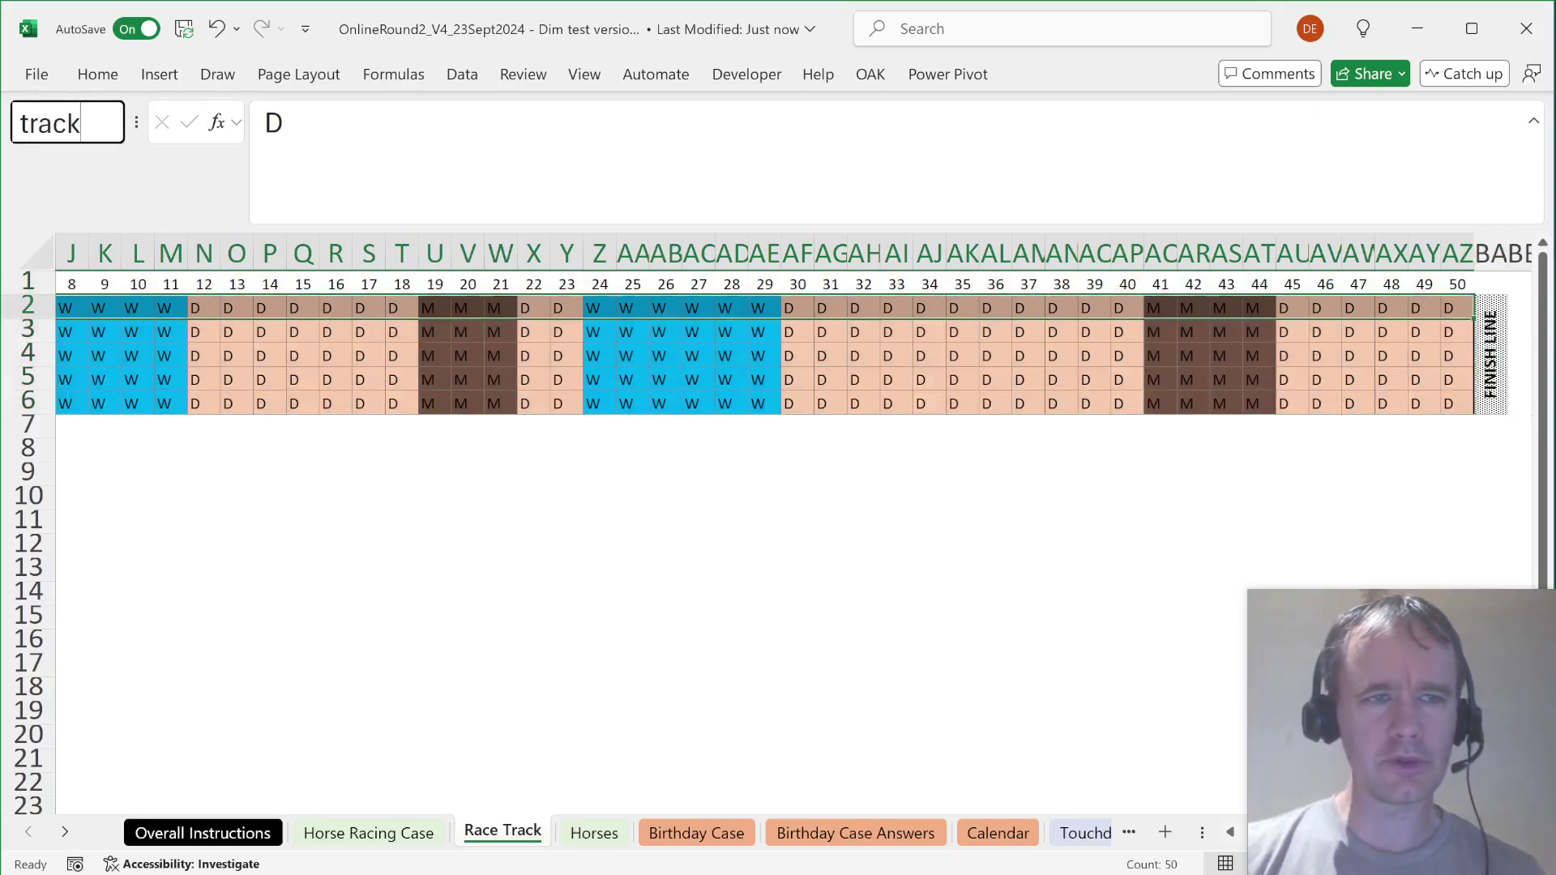
pyautogui.press('Return')
pyautogui.hotkey('ctrl', 'pageup')
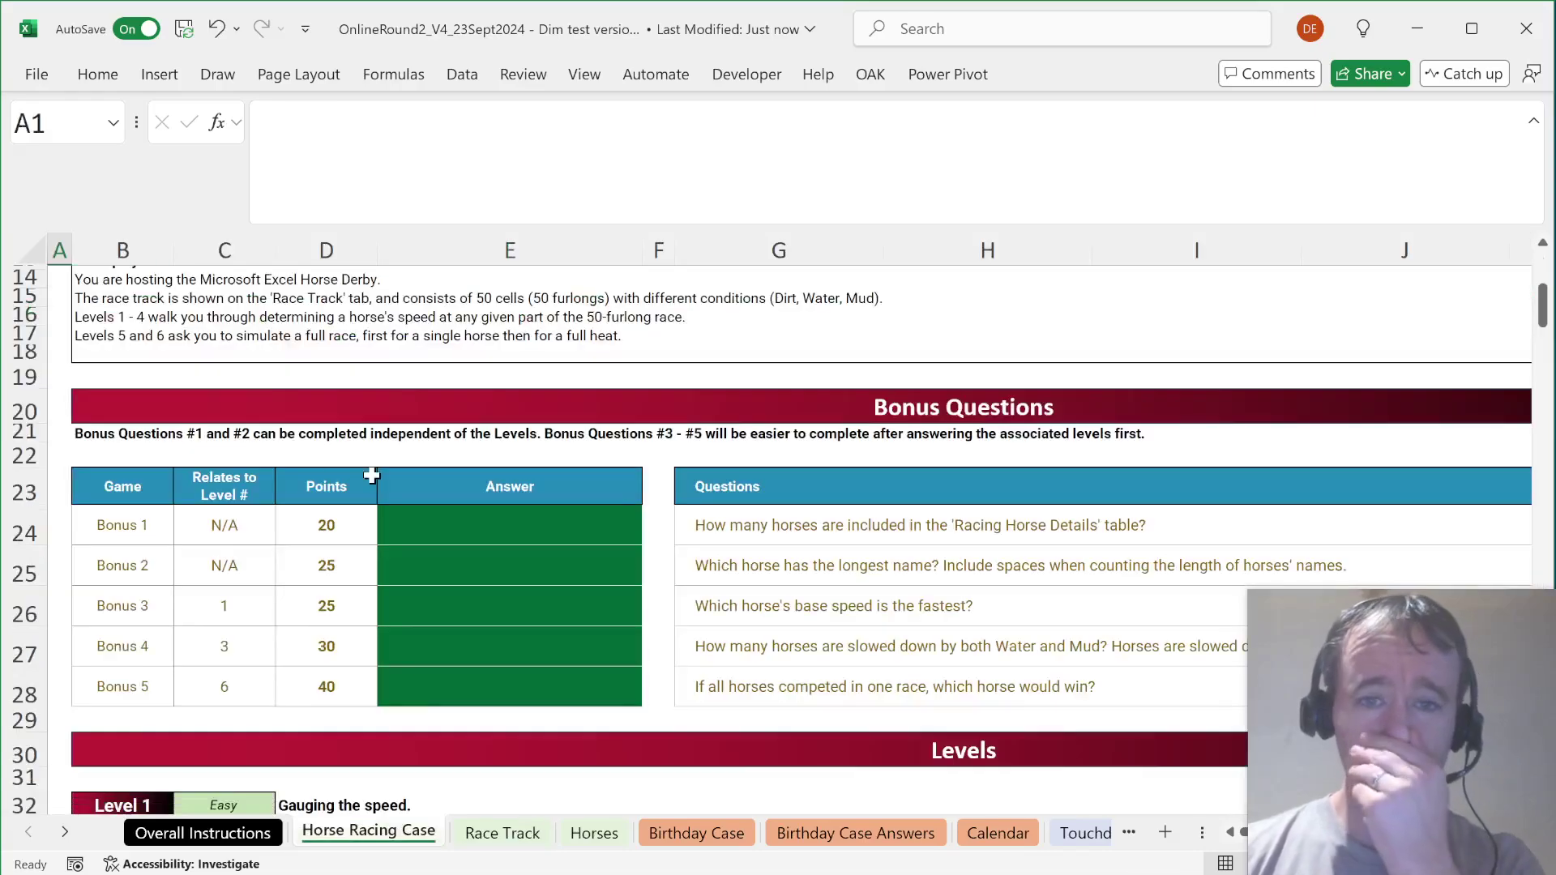
# Step: Answer Bonus 1 in E24 with =ROWS(track), giving 90 horses
pyautogui.click(471, 549)
pyautogui.click(489, 530)
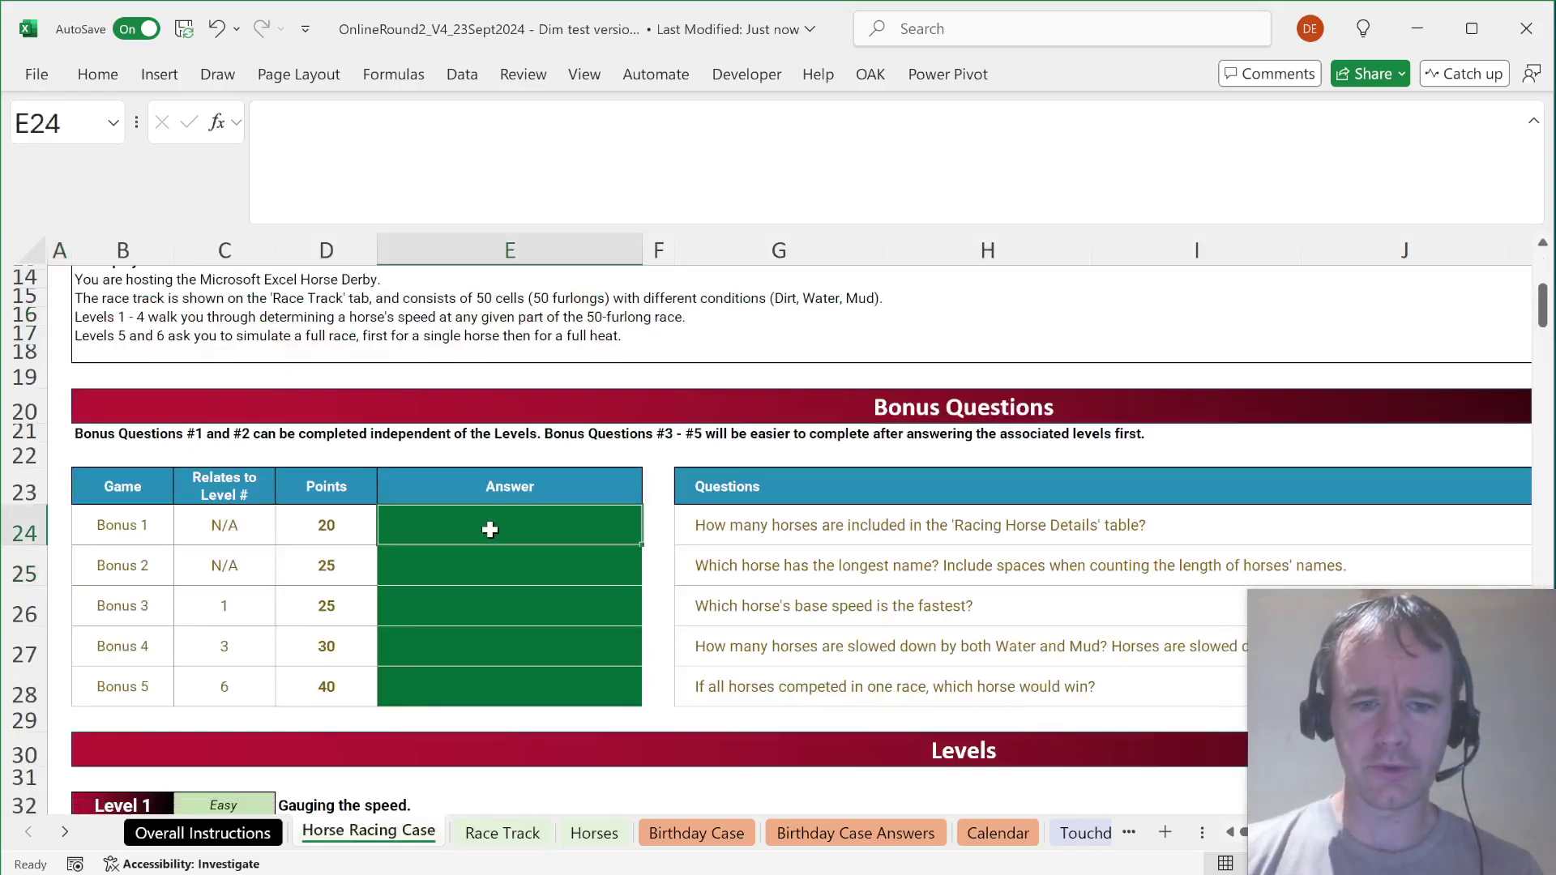
pyautogui.write('=rows(track')
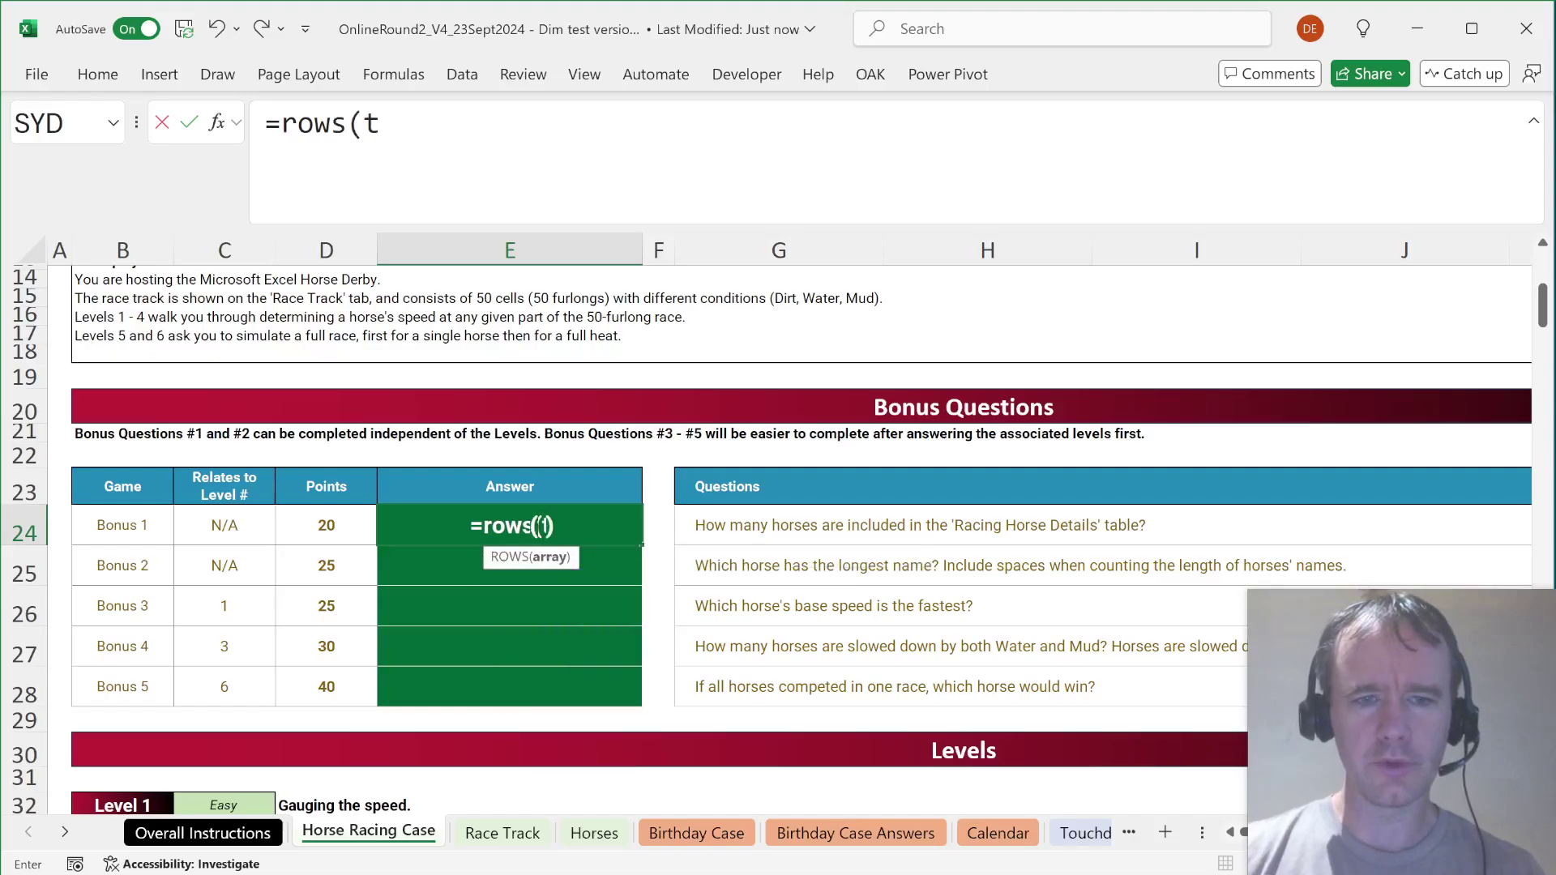
pyautogui.press('Return')
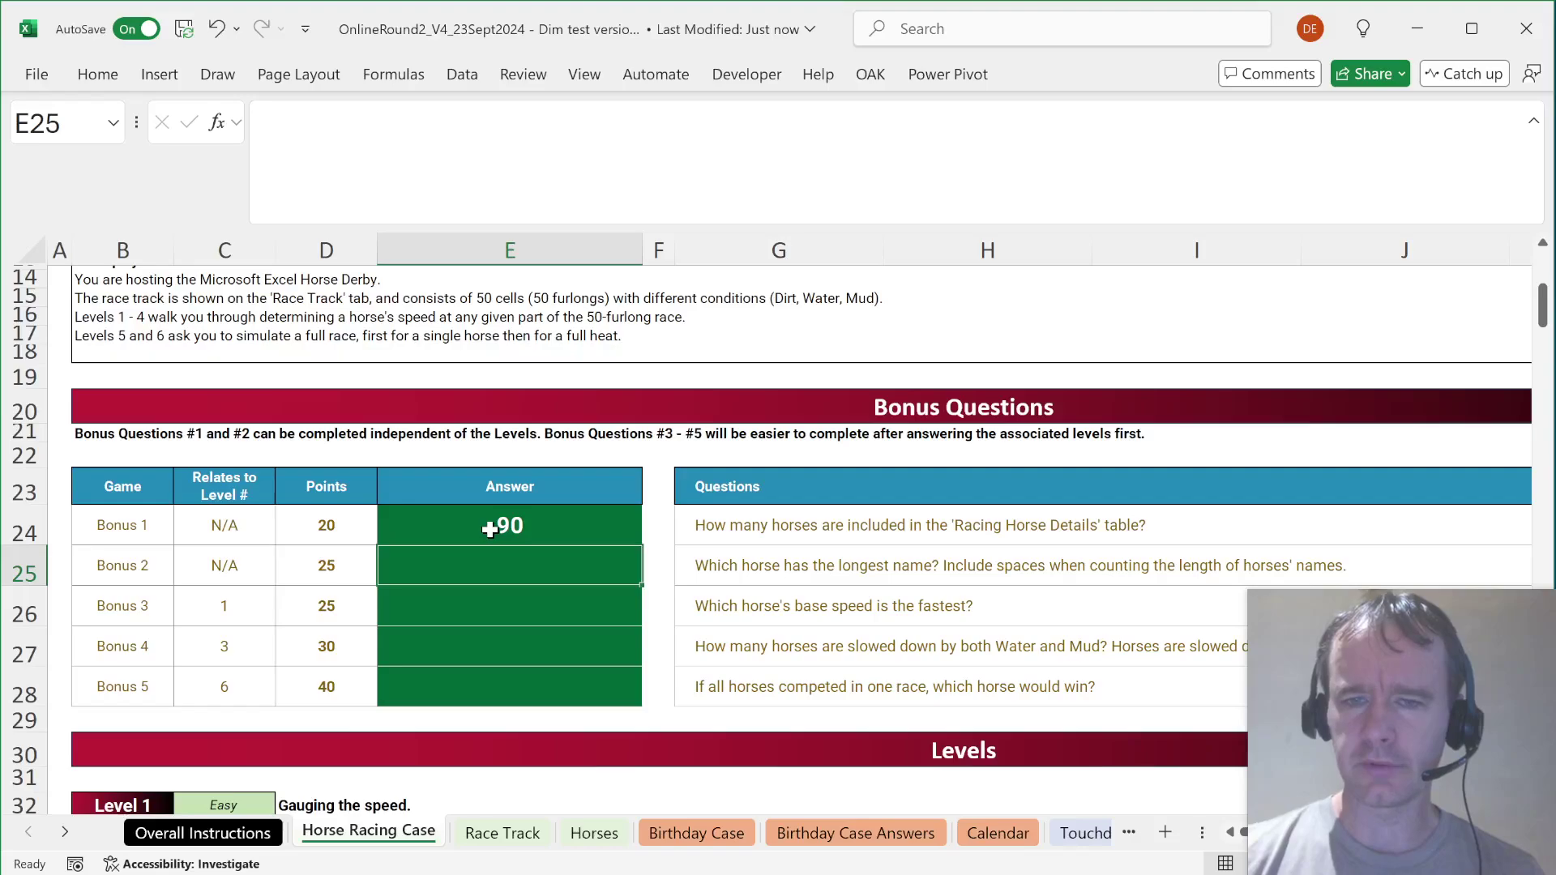
# Step: Answer Bonus 2 with =XLOOKUP(1000,LEN(t[Name]),t[Name],,-1), returning Whimsical Whirlwind
pyautogui.write('=xl')
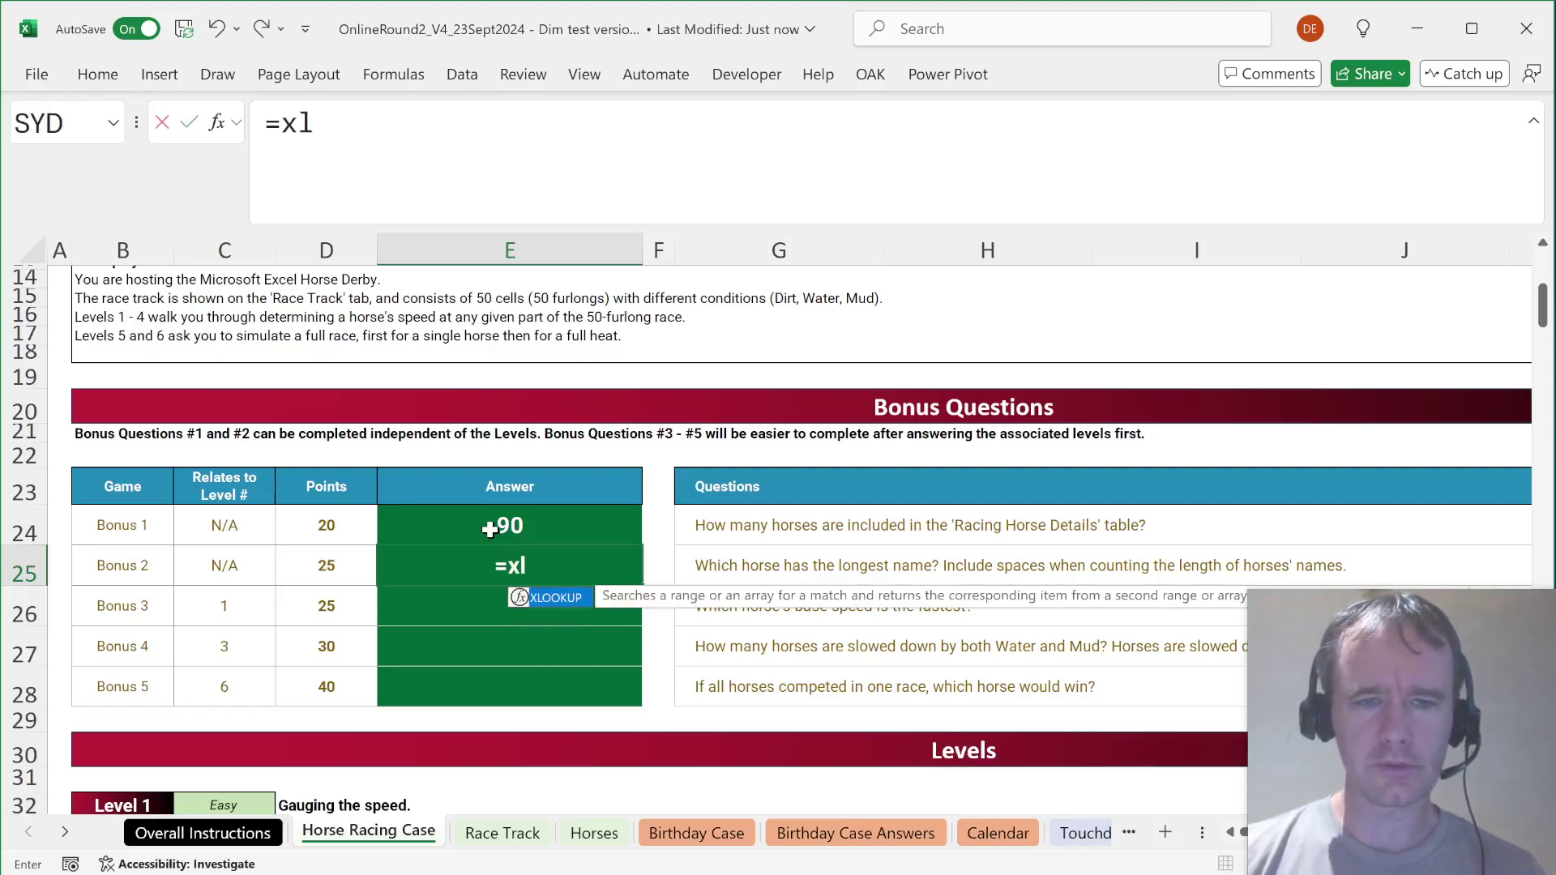
pyautogui.press('Tab')
pyautogui.write('1000')
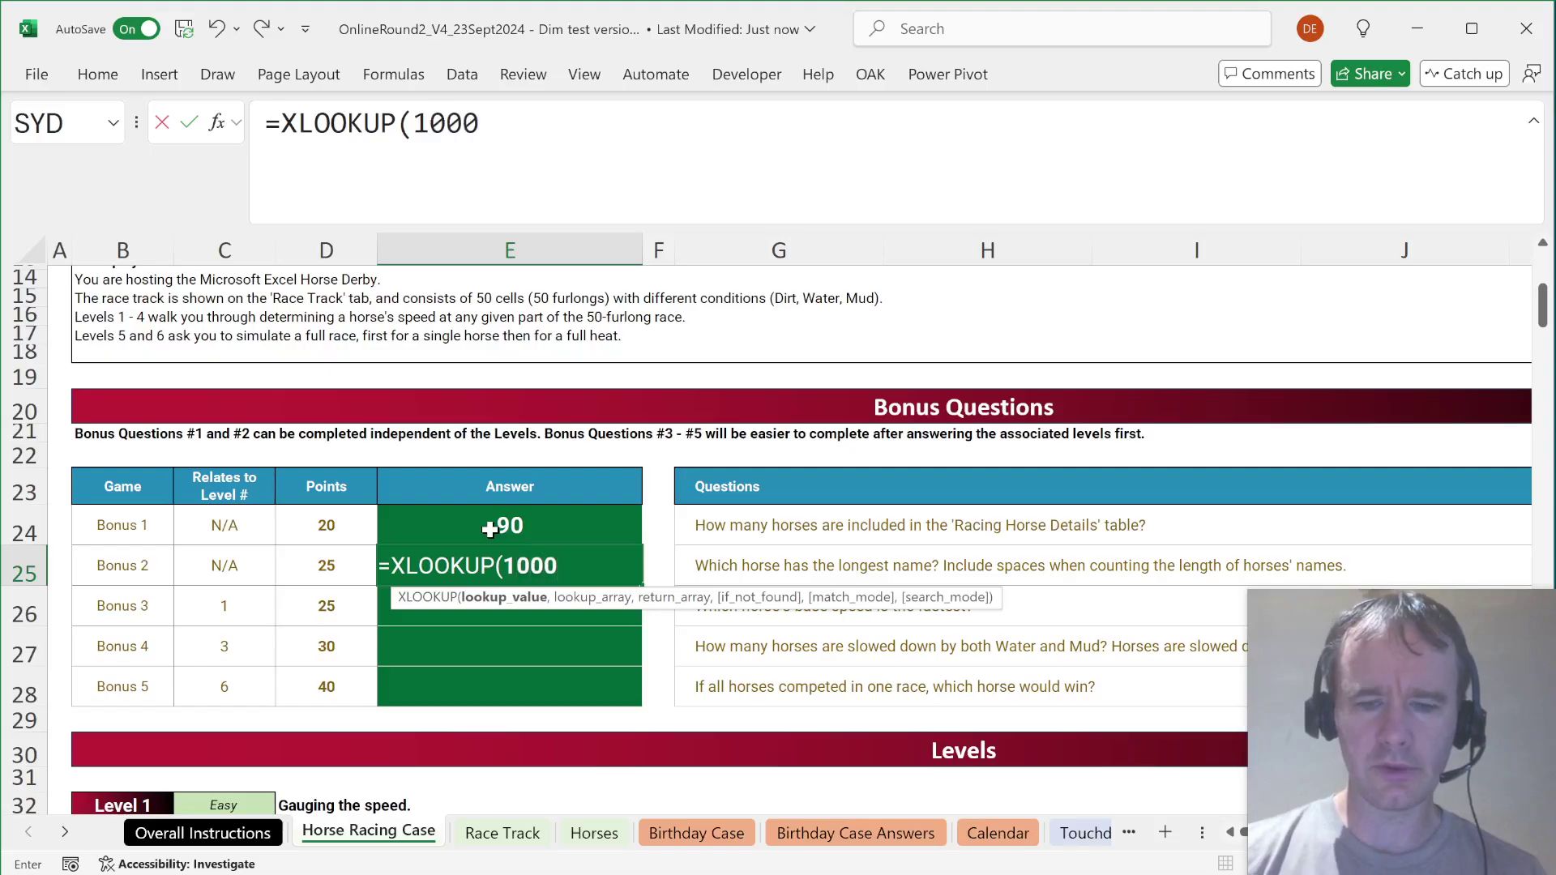
pyautogui.write(',len')
pyautogui.press('Tab')
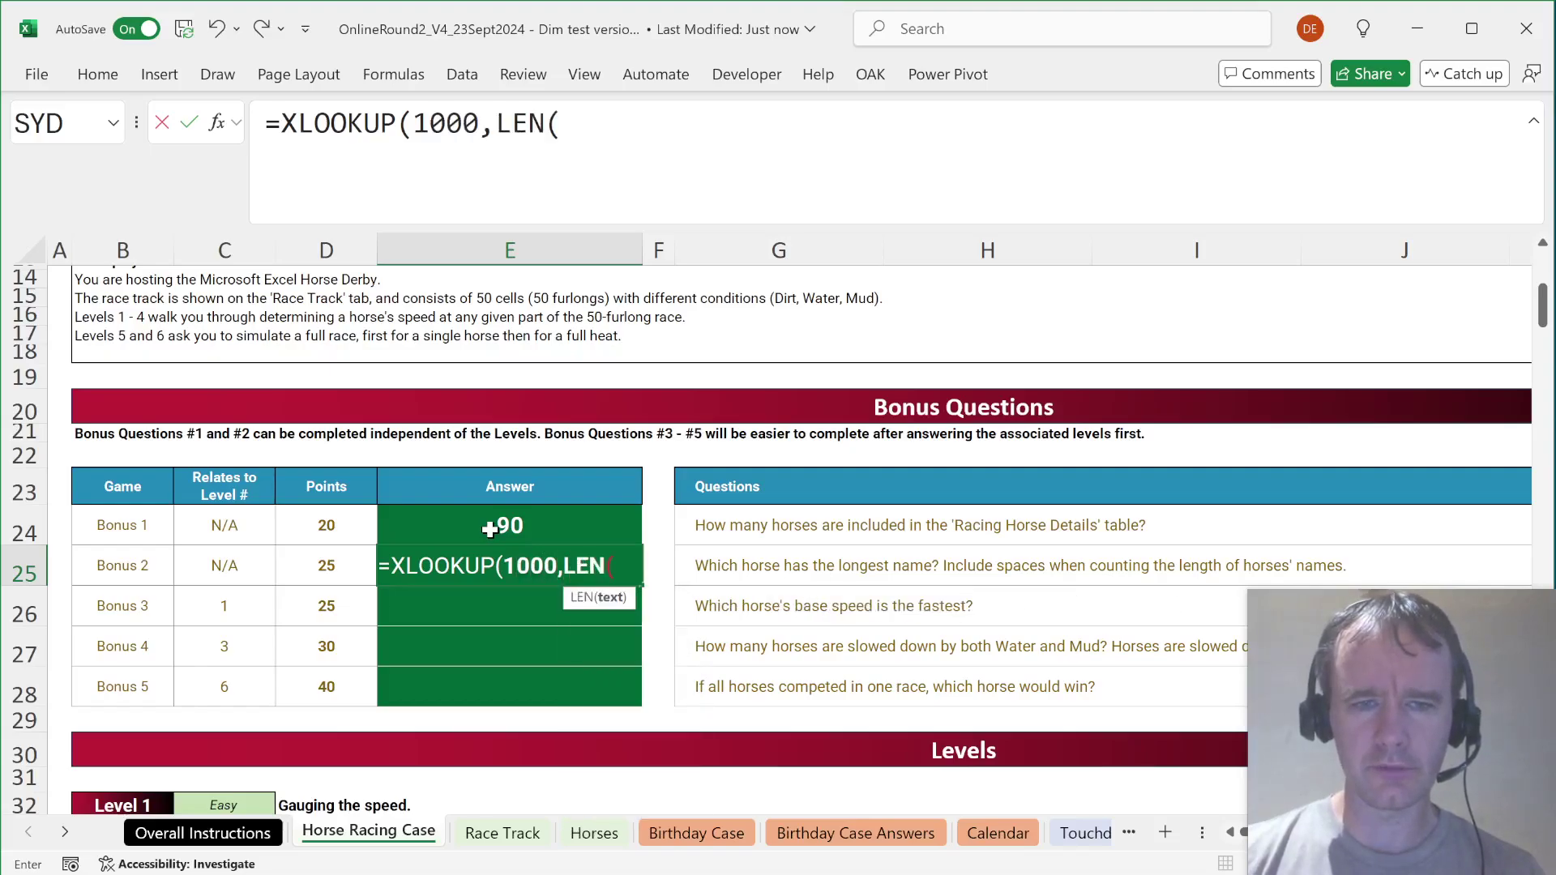
pyautogui.write('t[nam')
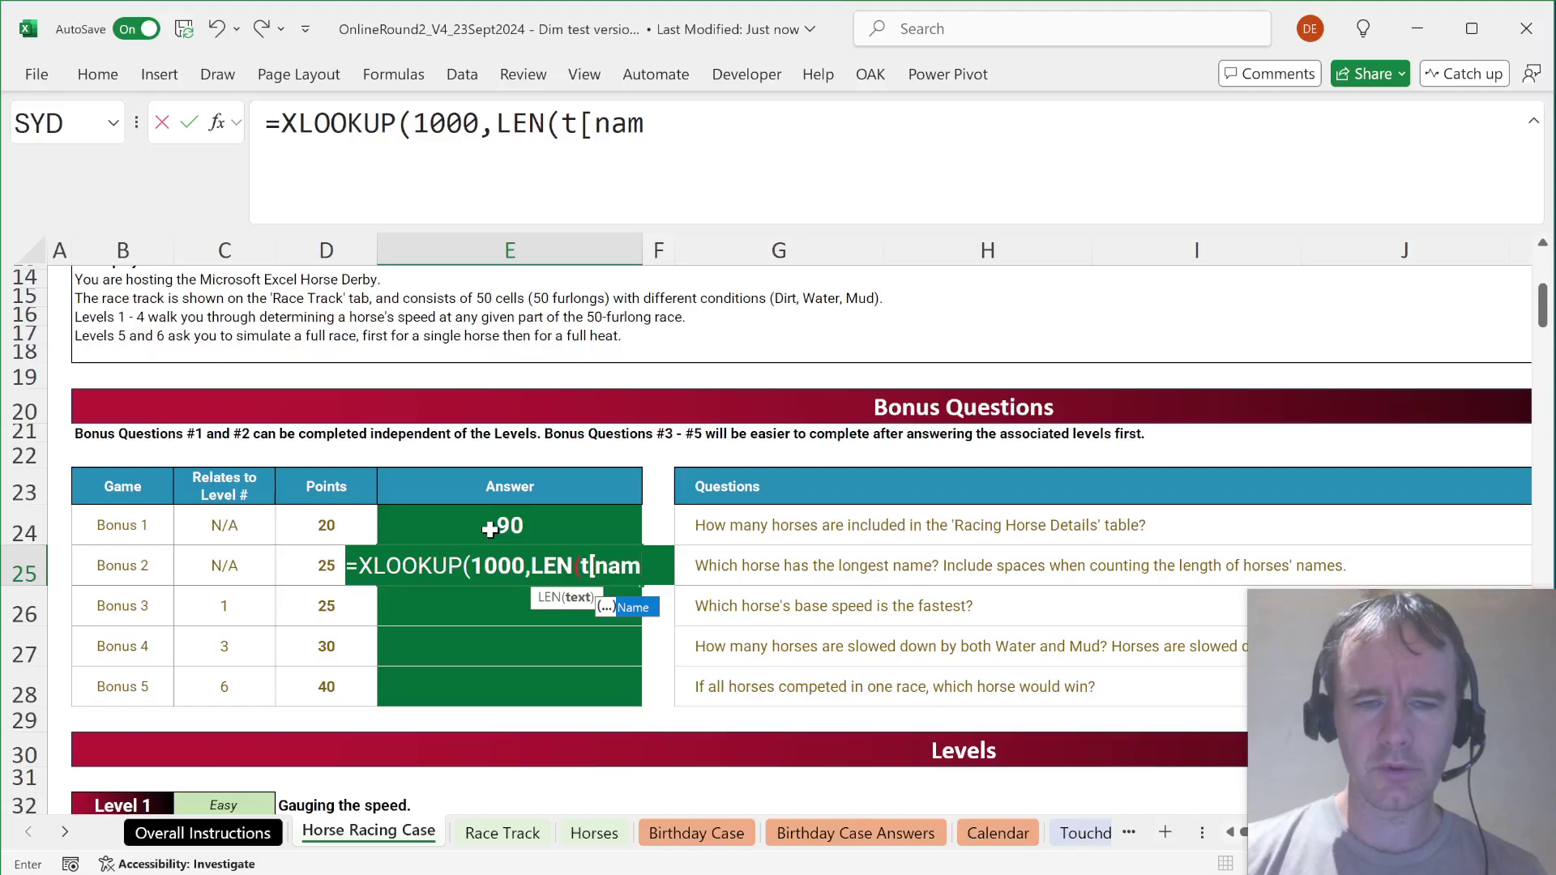
pyautogui.press('Tab')
pyautogui.write('),')
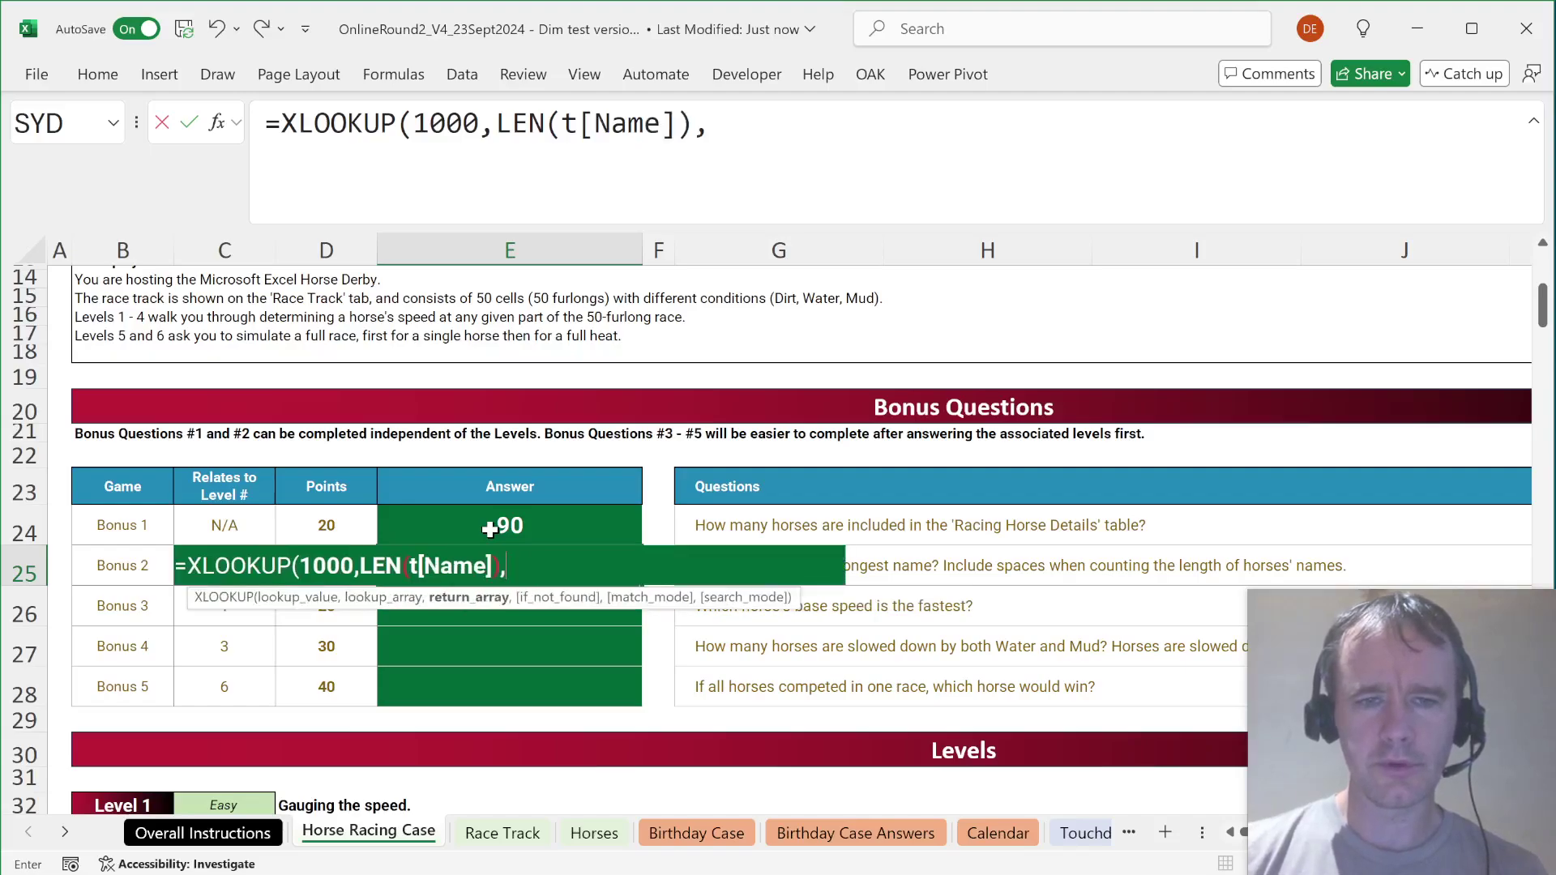
pyautogui.write('t[Name]')
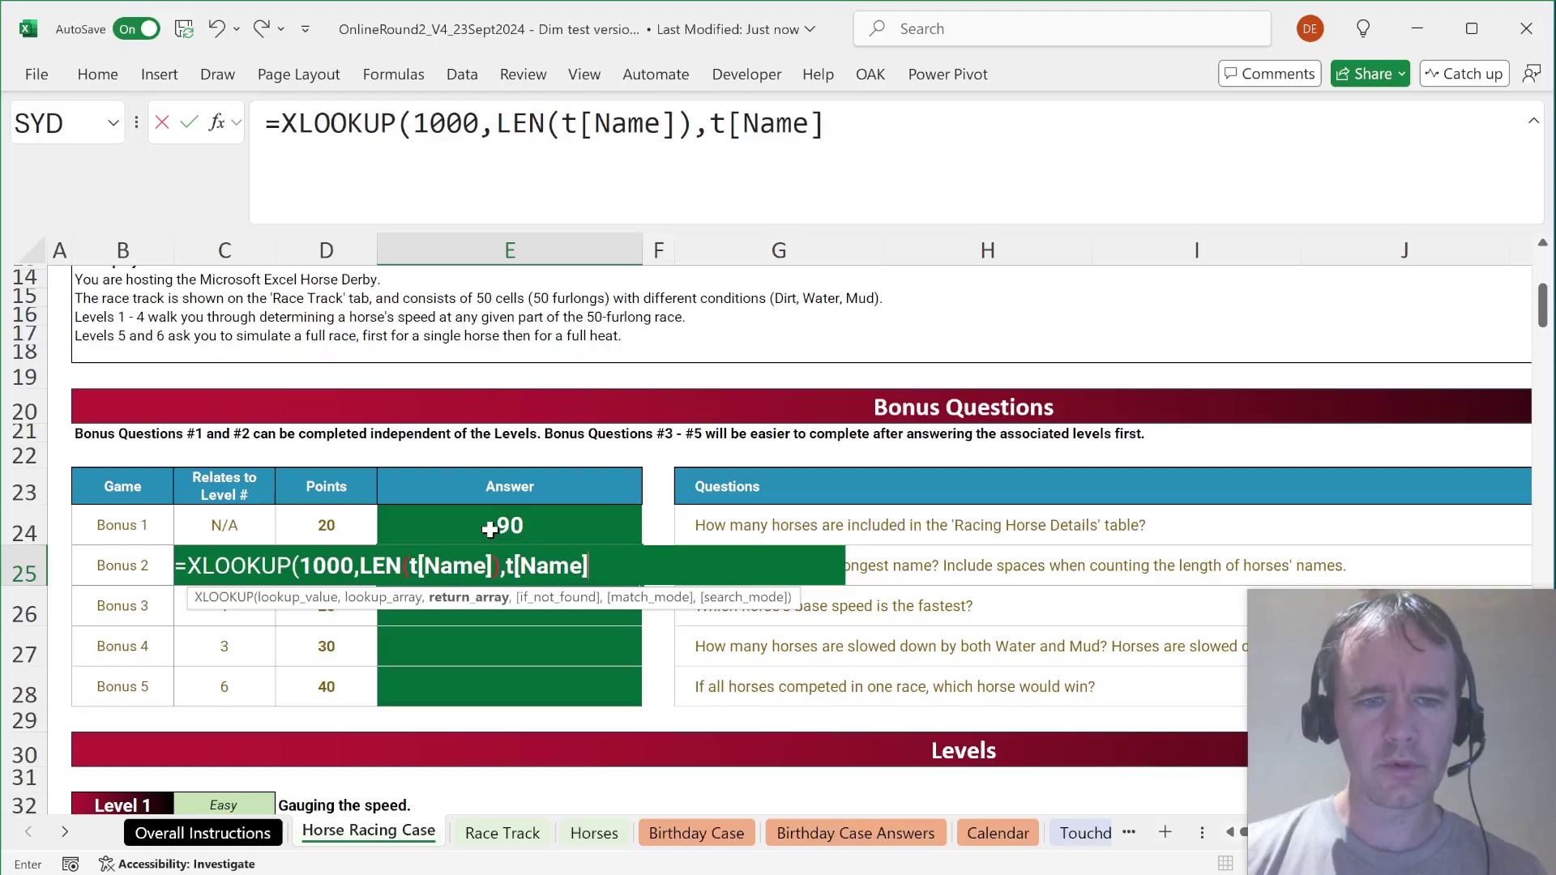
pyautogui.write(',,-1)')
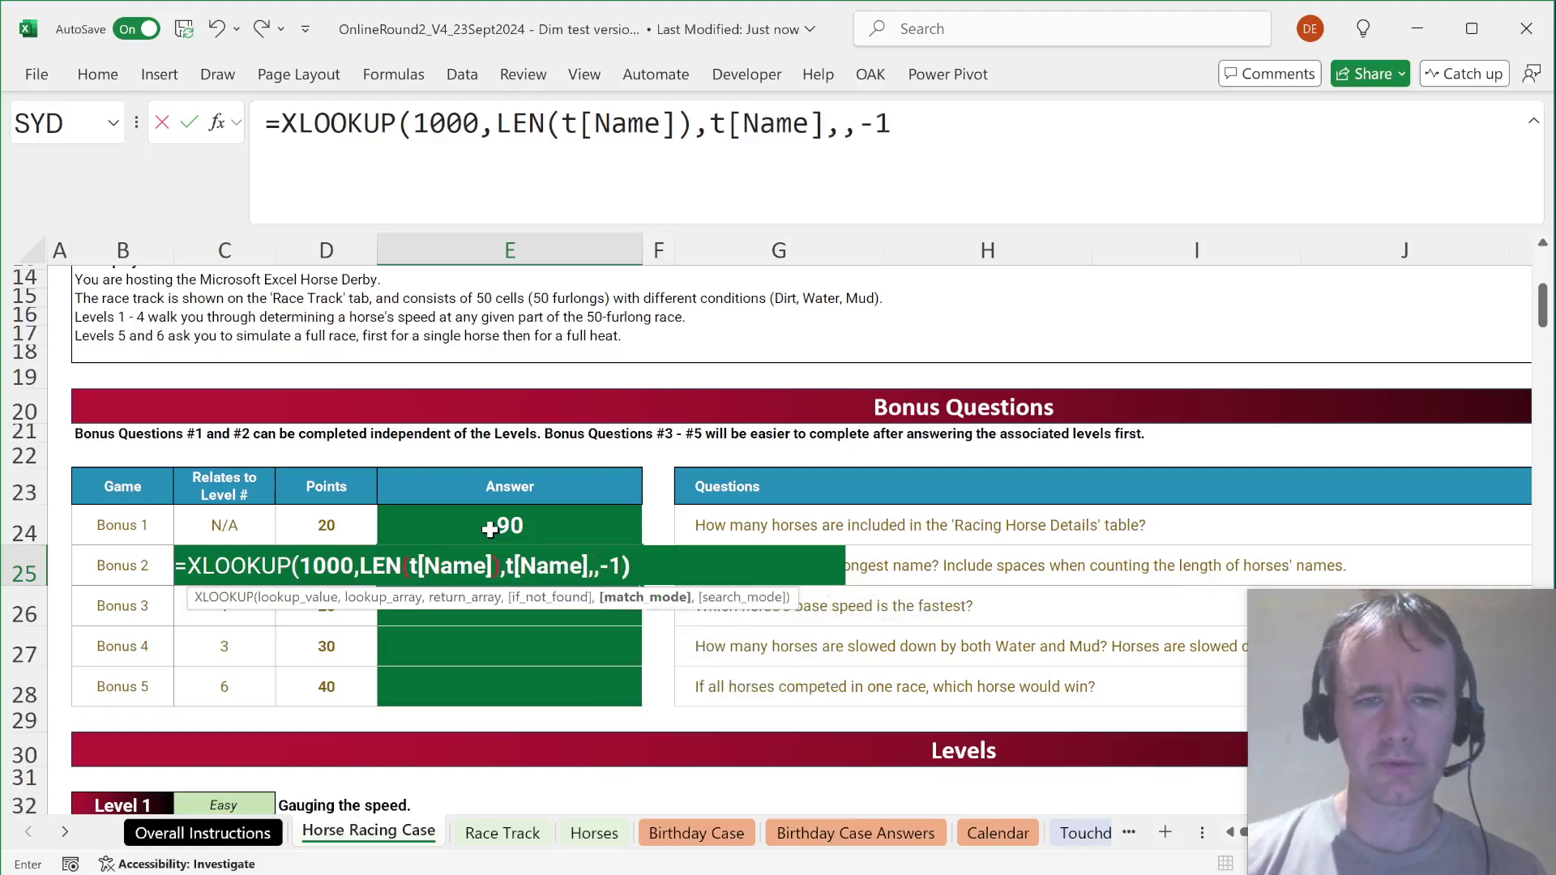
pyautogui.press('Return')
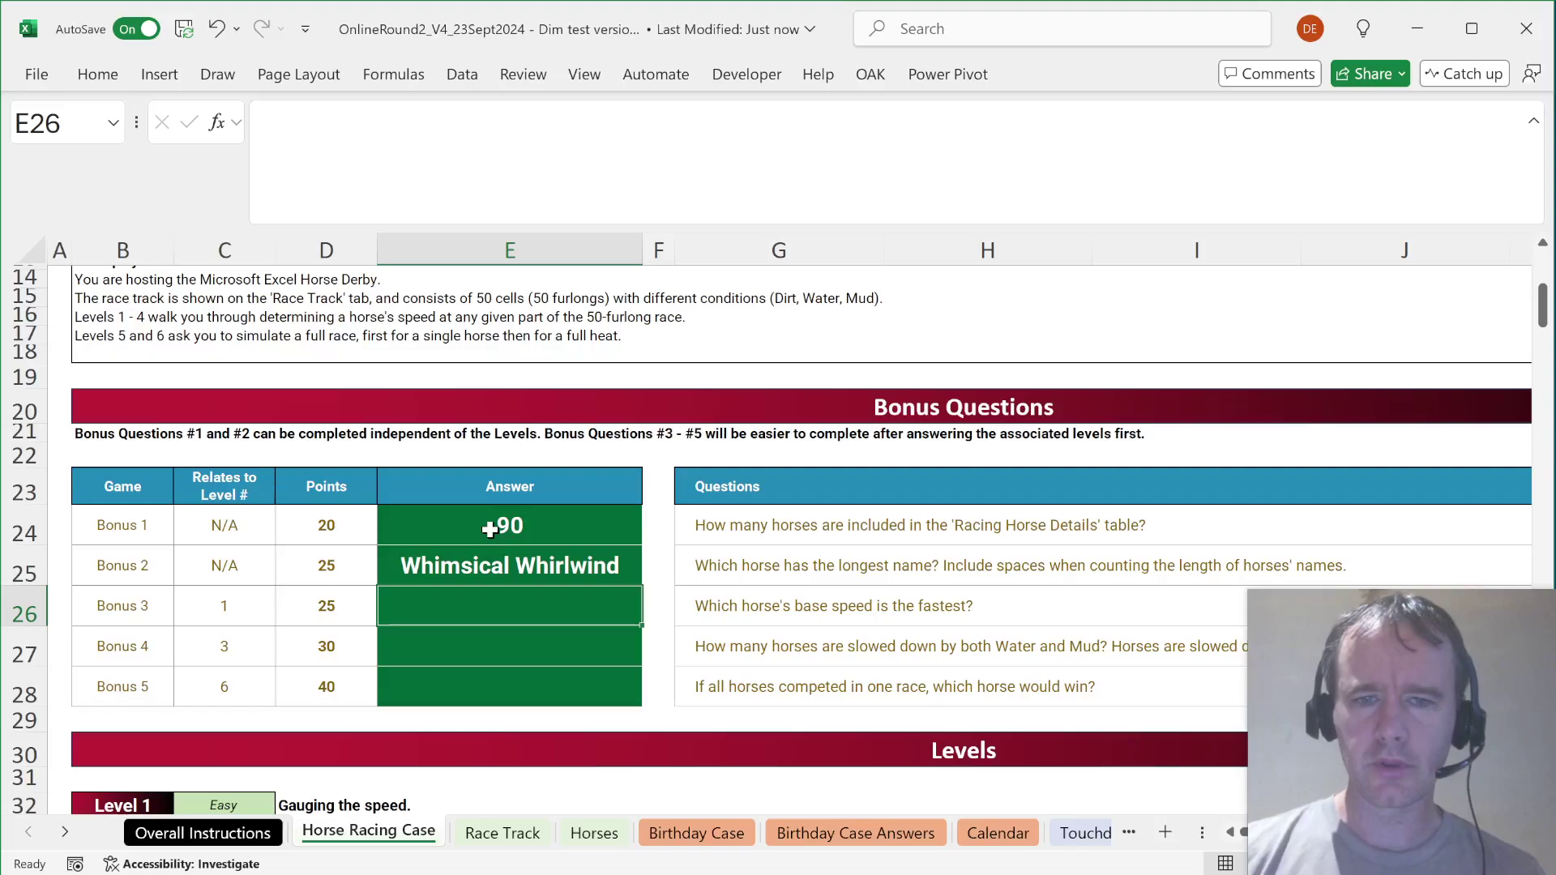
# Step: Answer Bonus 3 with =XLOOKUP(1000,t[Speed],t[Name],,-1), returning Blazing Blaze
pyautogui.write('=xl')
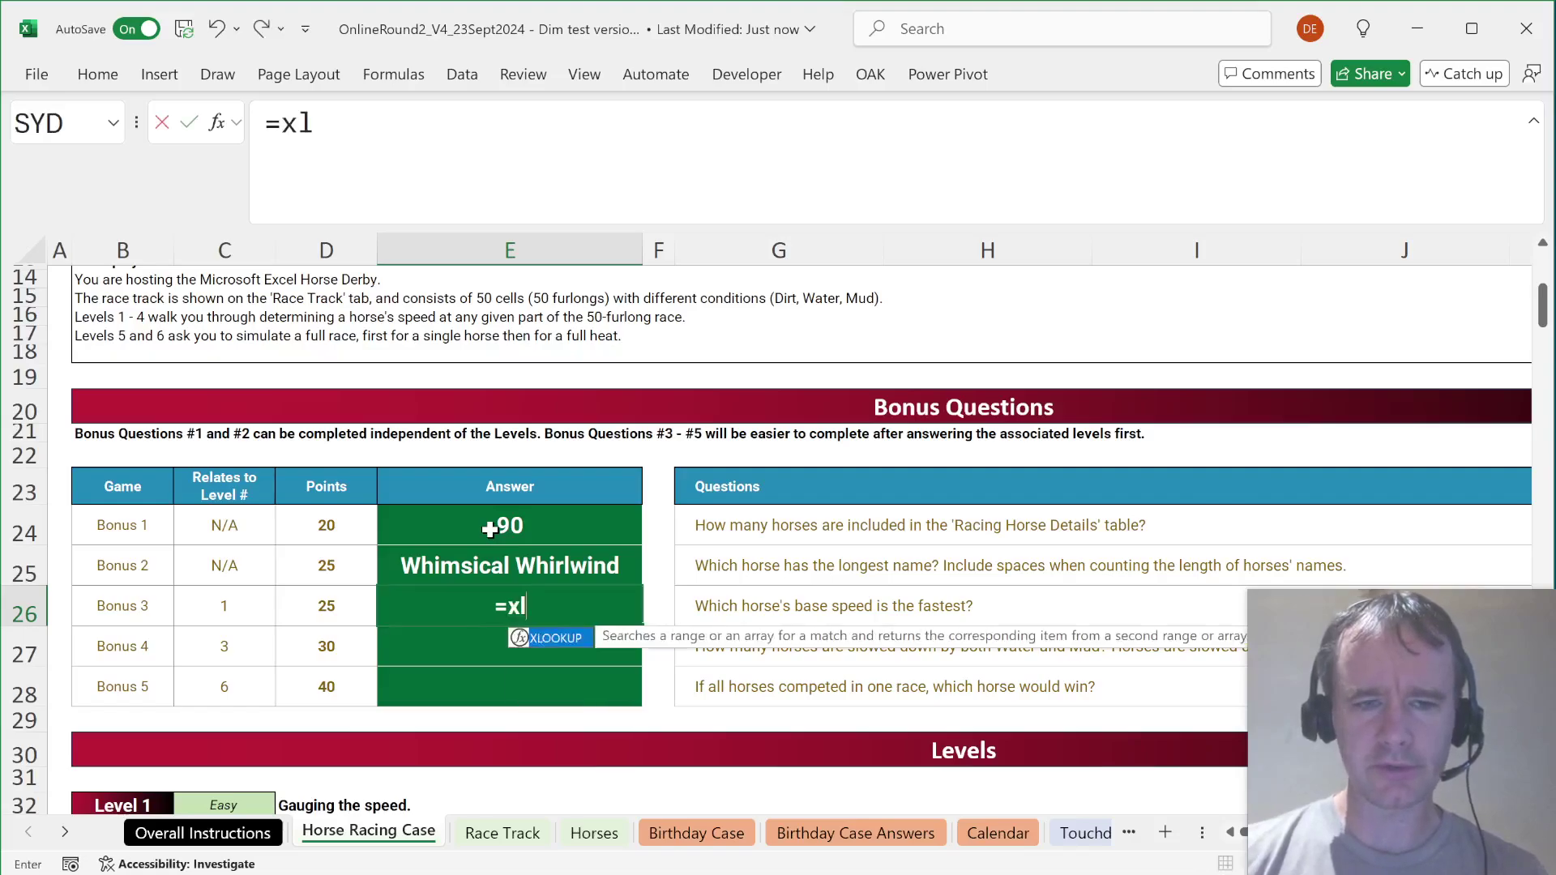
pyautogui.press('Tab')
pyautogui.write('1000,')
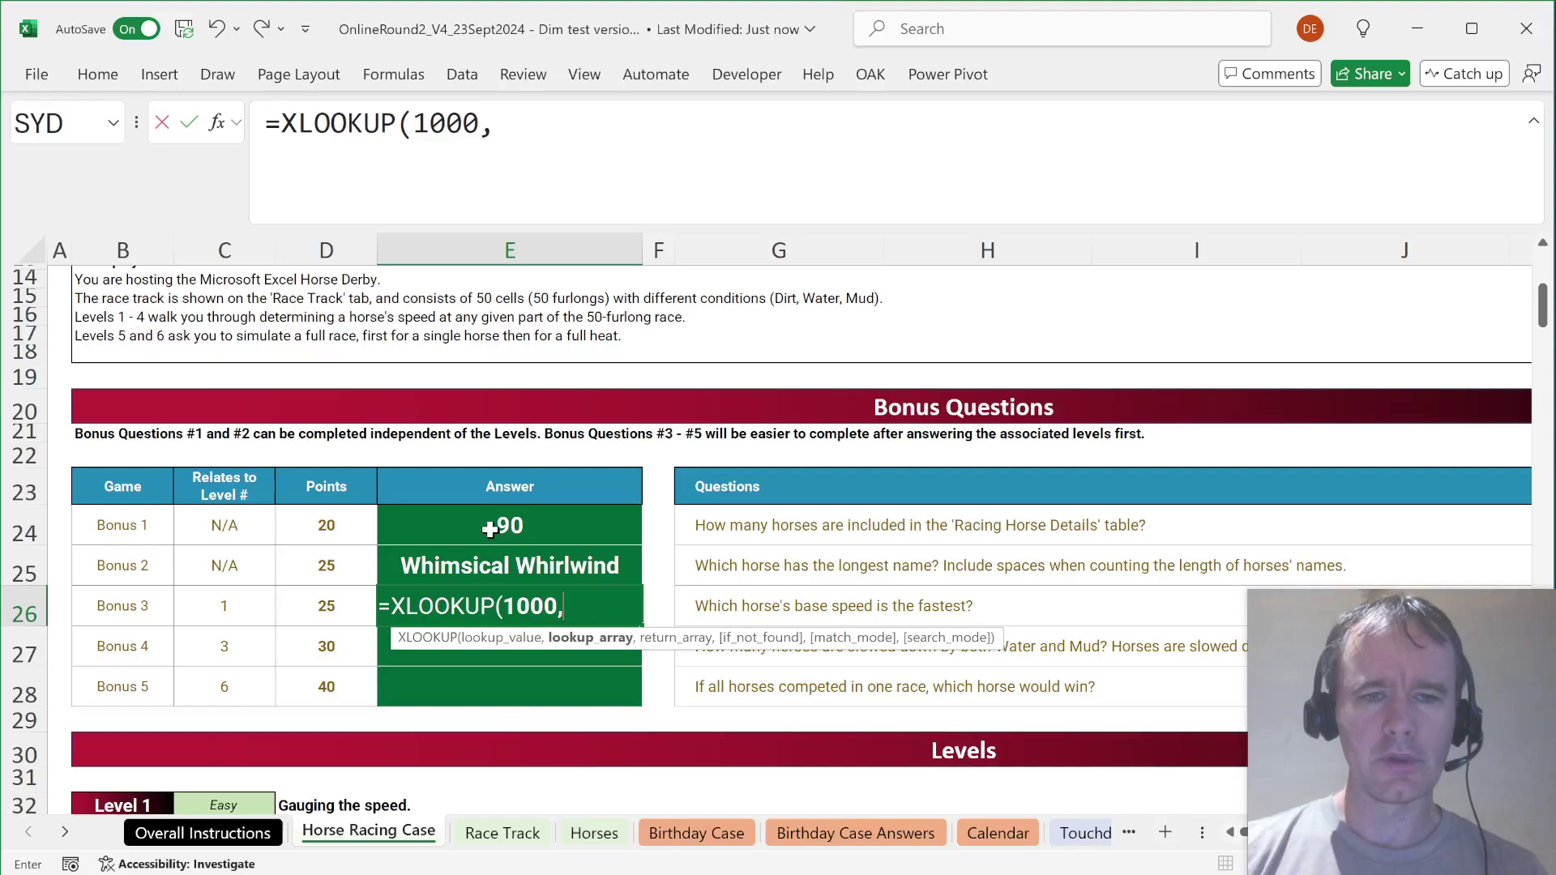
pyautogui.write('t[sp')
pyautogui.press('Tab')
pyautogui.write(']')
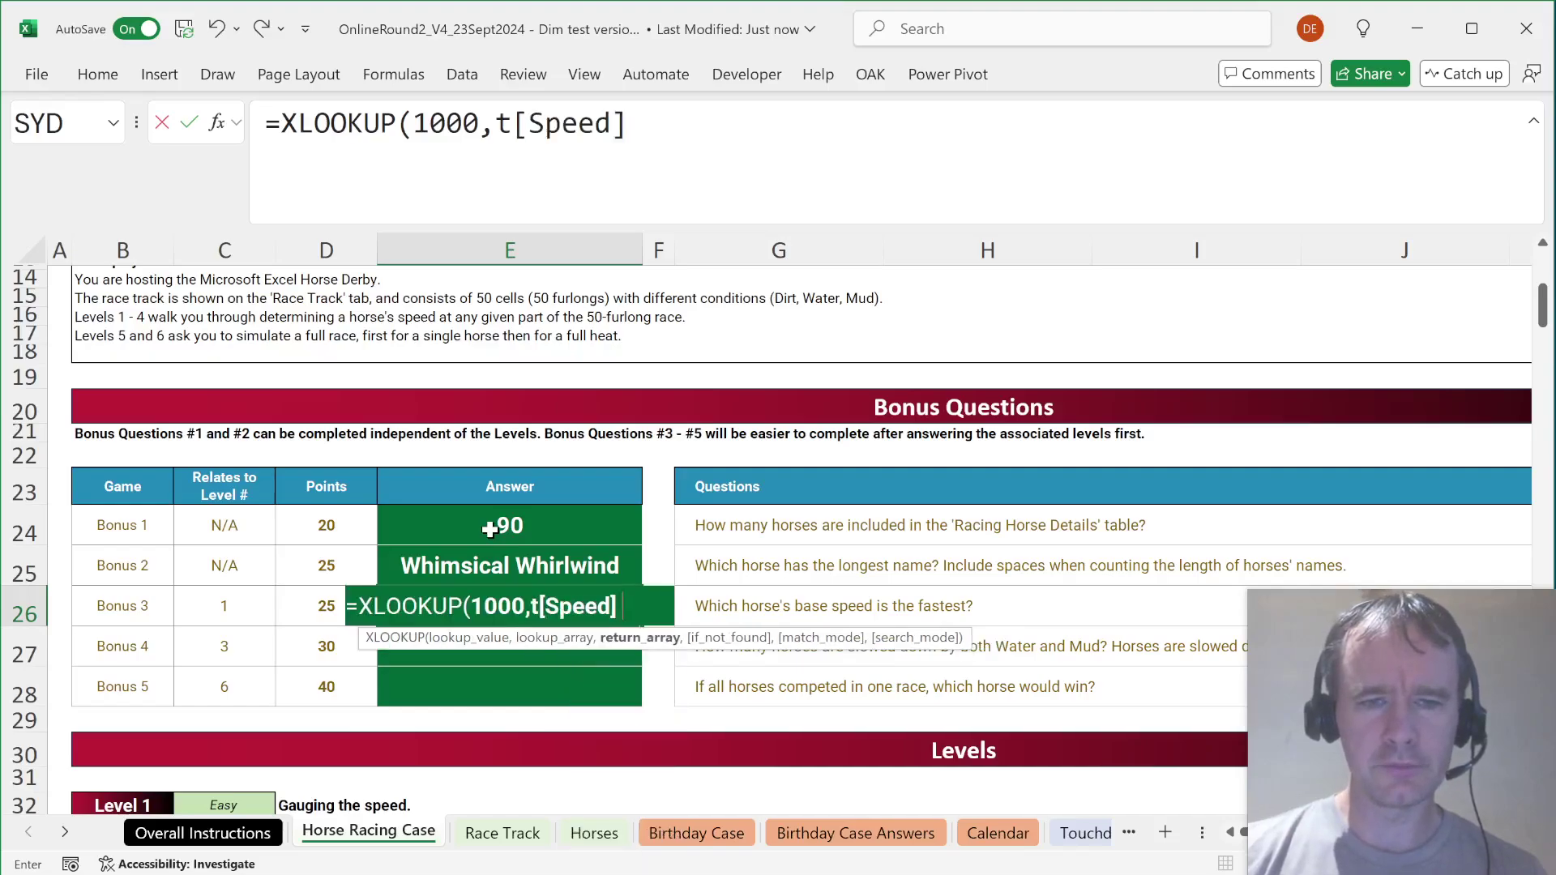
pyautogui.write(',t[n')
pyautogui.press('Tab')
pyautogui.write(']')
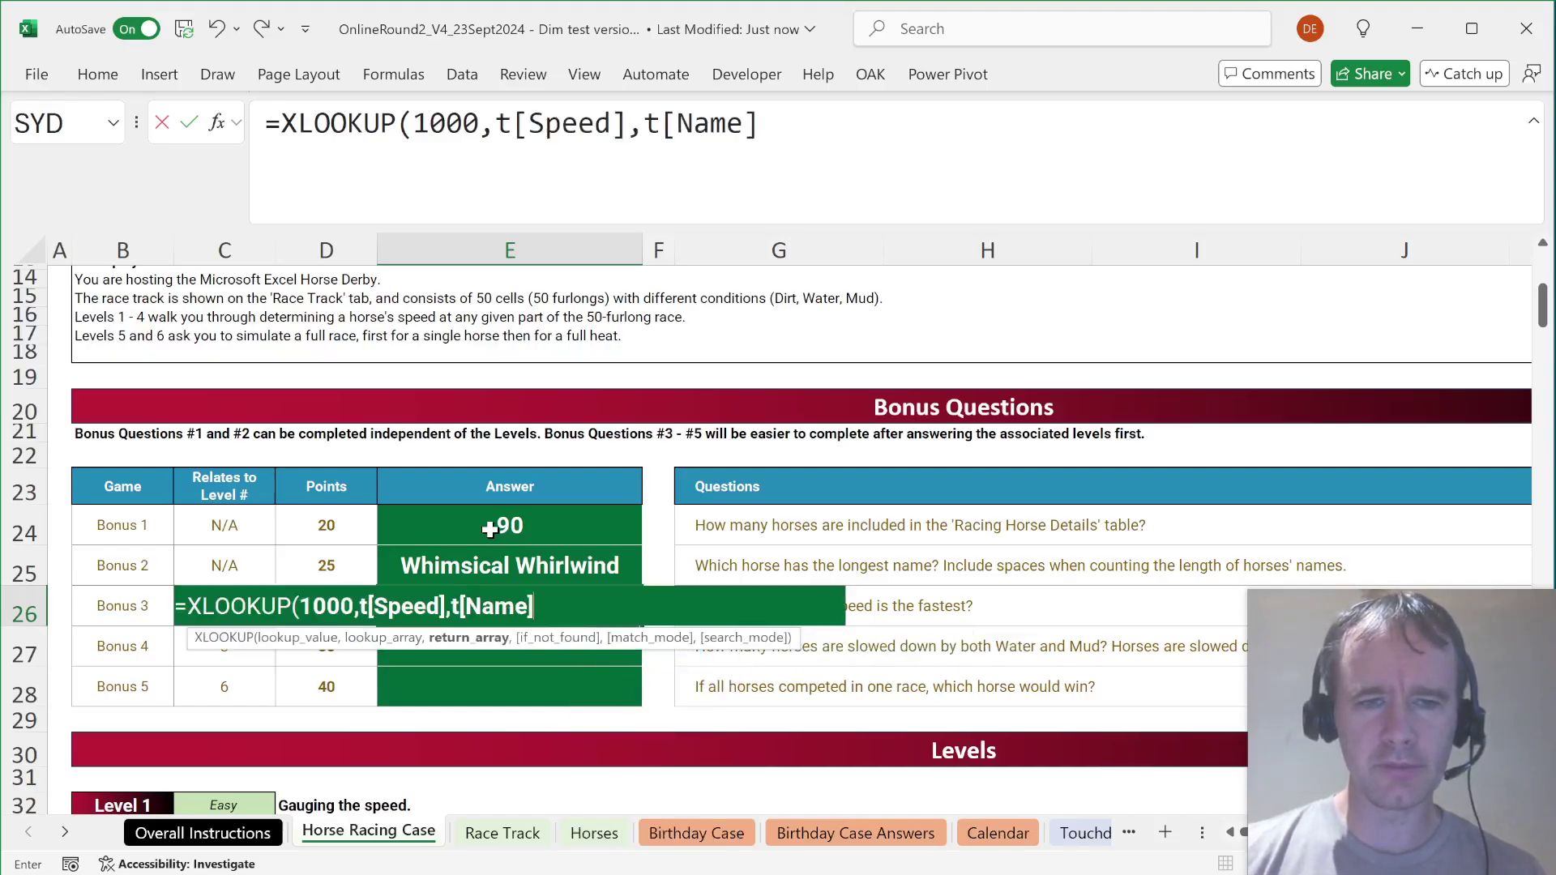
pyautogui.write(',,-1)')
pyautogui.press('Return')
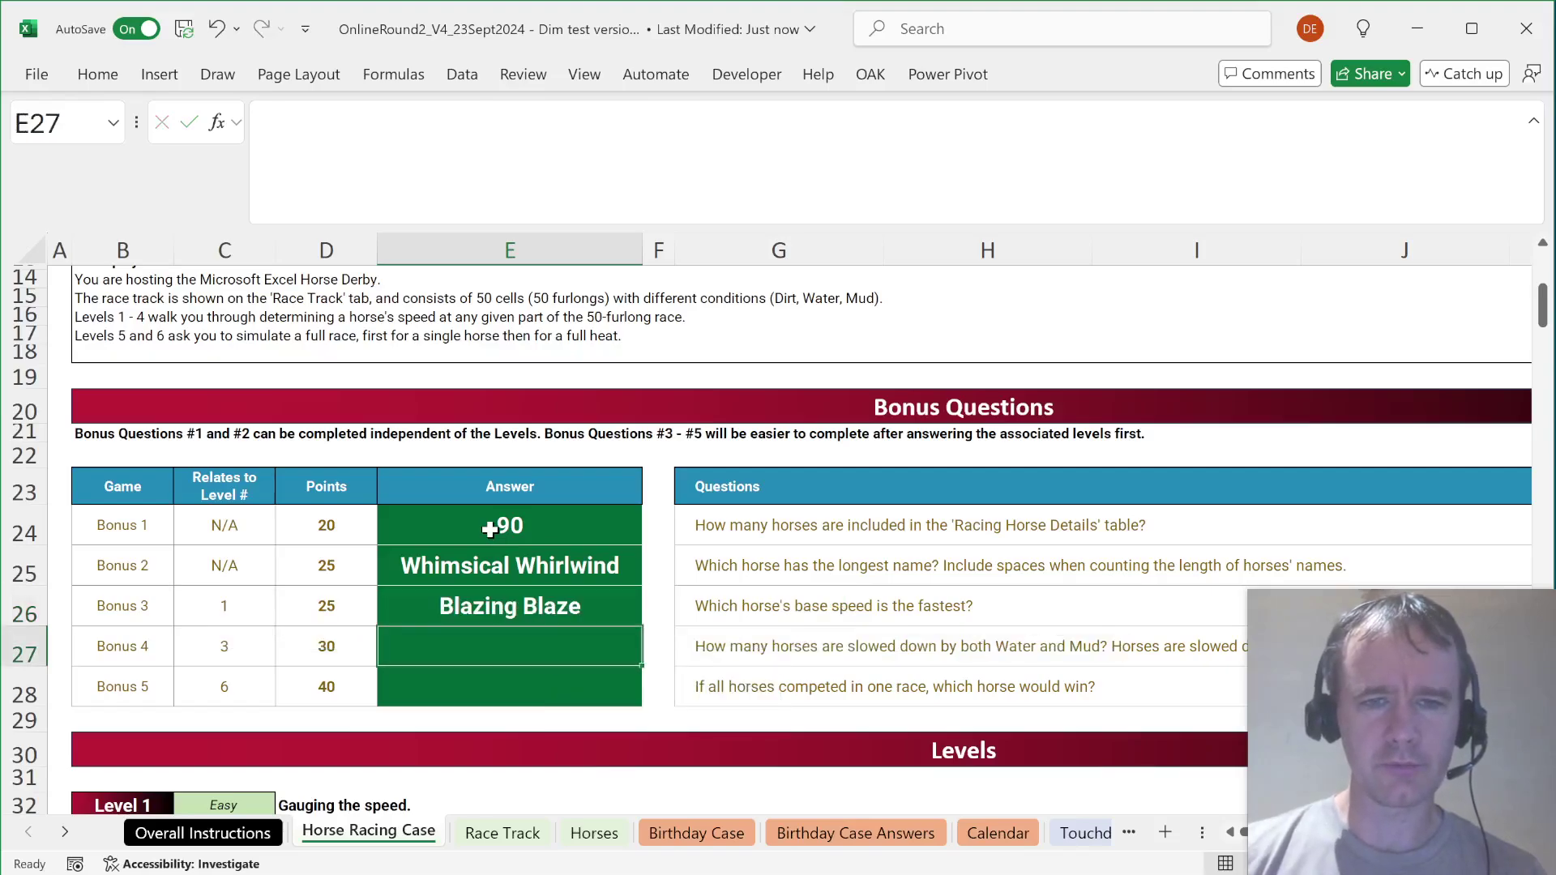
# Step: Abandon a first count formula and check the Horses sheet's Water and Mud columns
pyautogui.scroll(-2, 535, 646)
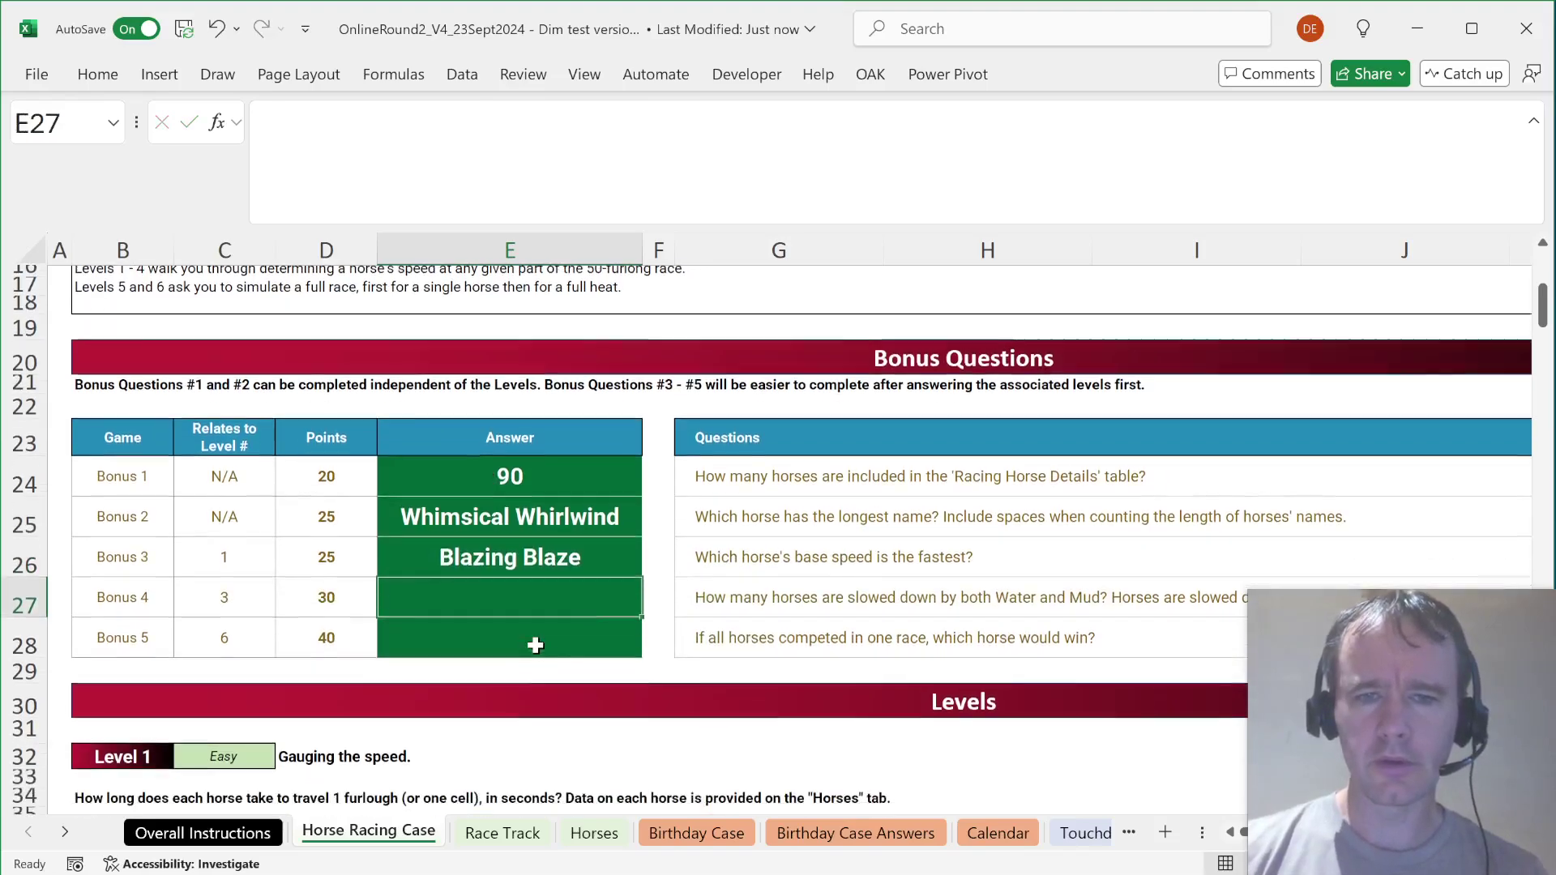
pyautogui.scroll(-1, 535, 646)
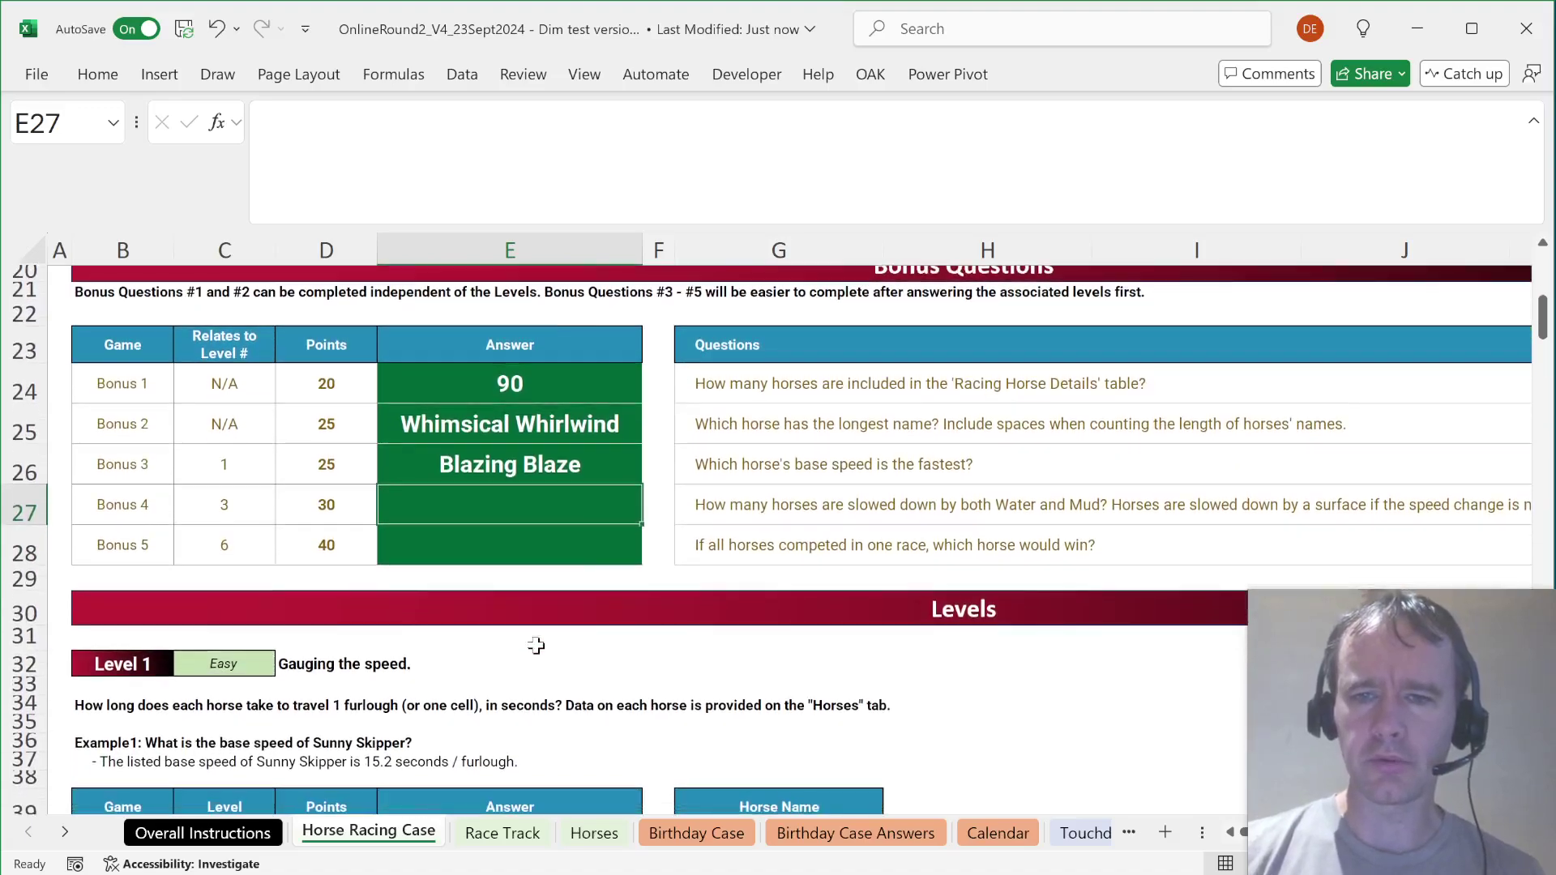
pyautogui.write('=count')
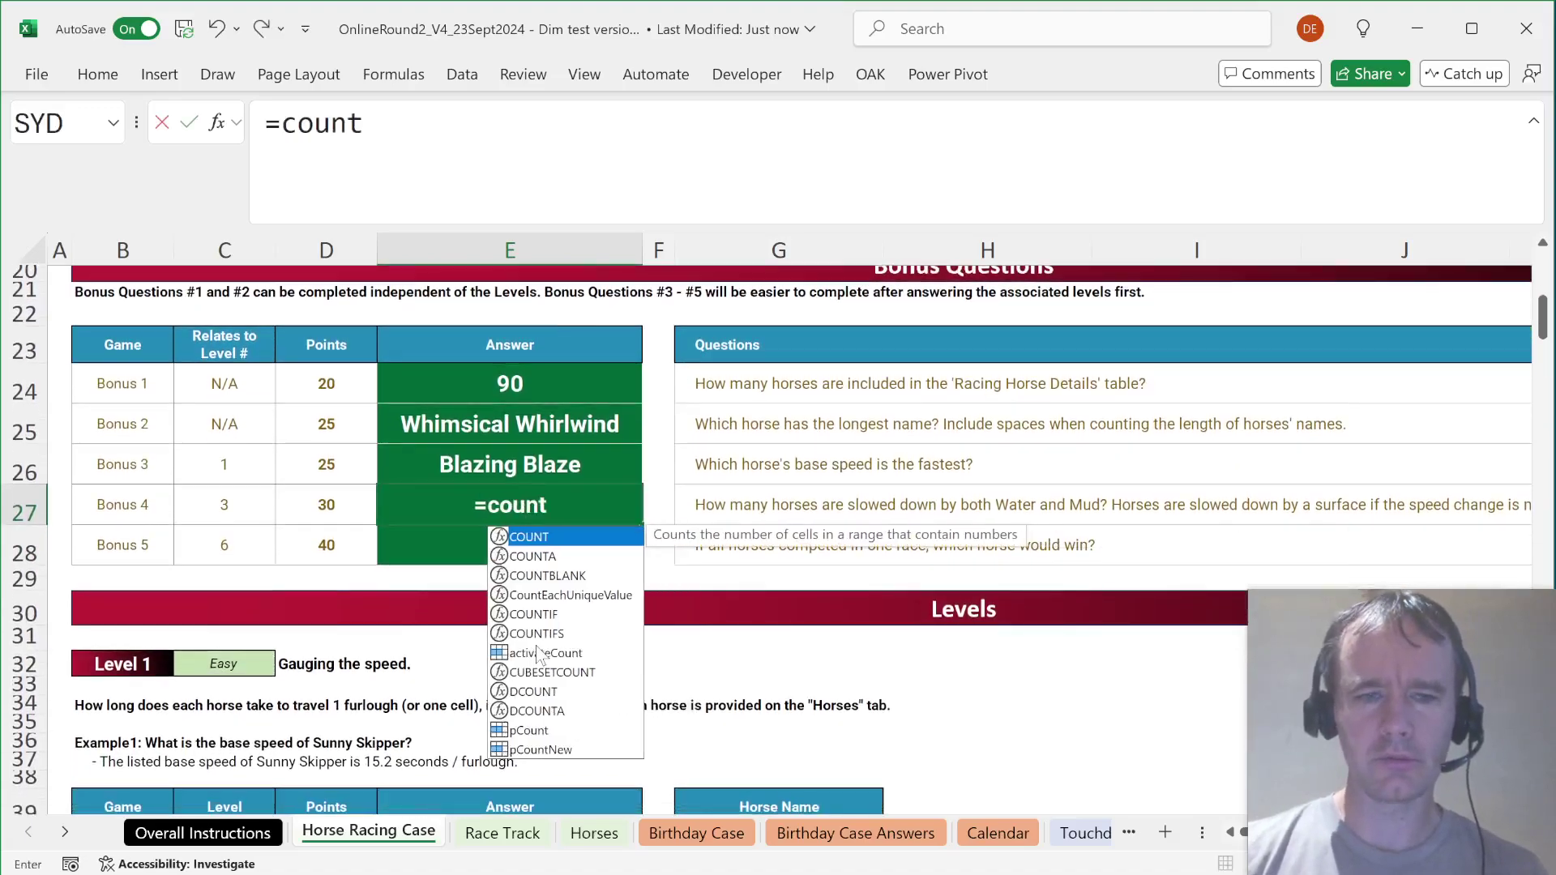
pyautogui.press('Escape')
pyautogui.press('Escape')
pyautogui.hotkey('ctrl', 'pagedown')
pyautogui.hotkey('ctrl', 'pagedown')
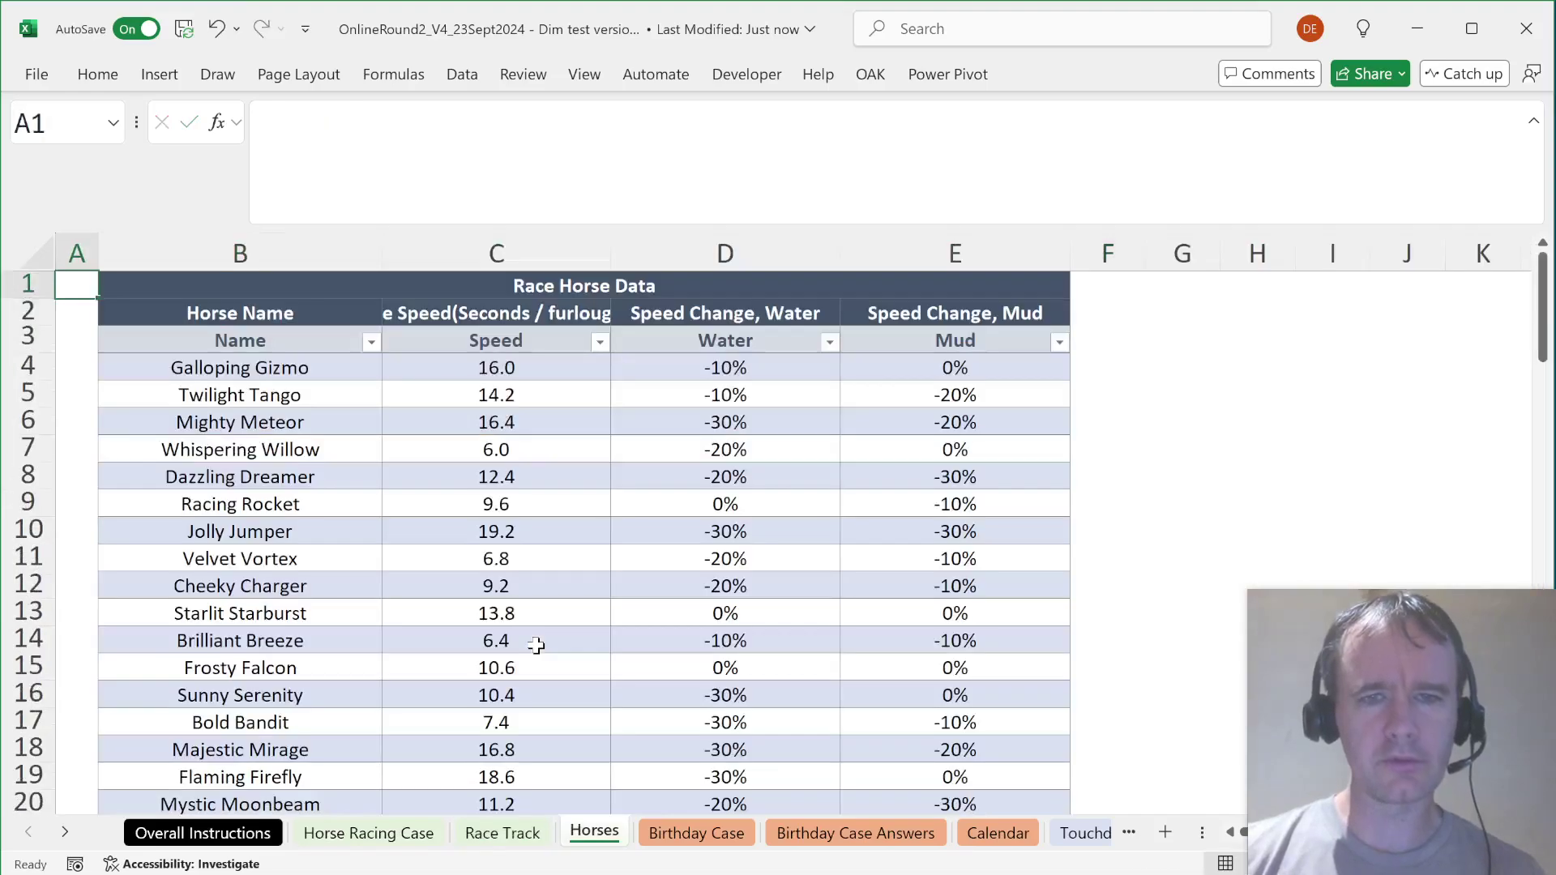
pyautogui.hotkey('ctrl', 'pageup')
pyautogui.hotkey('ctrl', 'pageup')
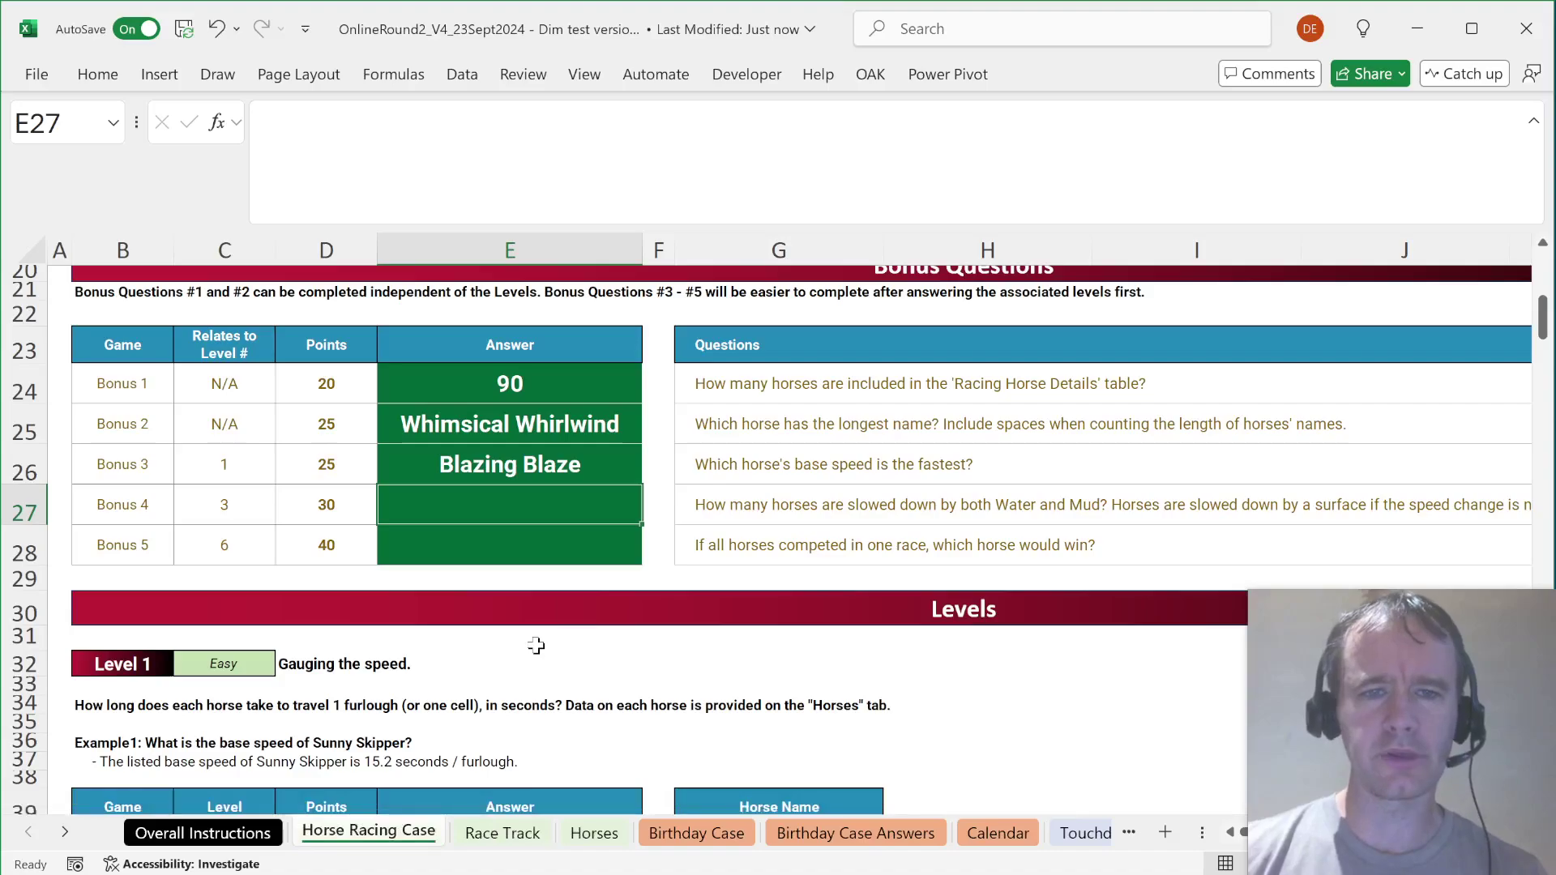
# Step: Enter =COUNTIFS(t[Water],"<0",t[Mud],"<0") in E27 for Bonus 4, giving 58
pyautogui.write('=countifs')
pyautogui.press('Tab')
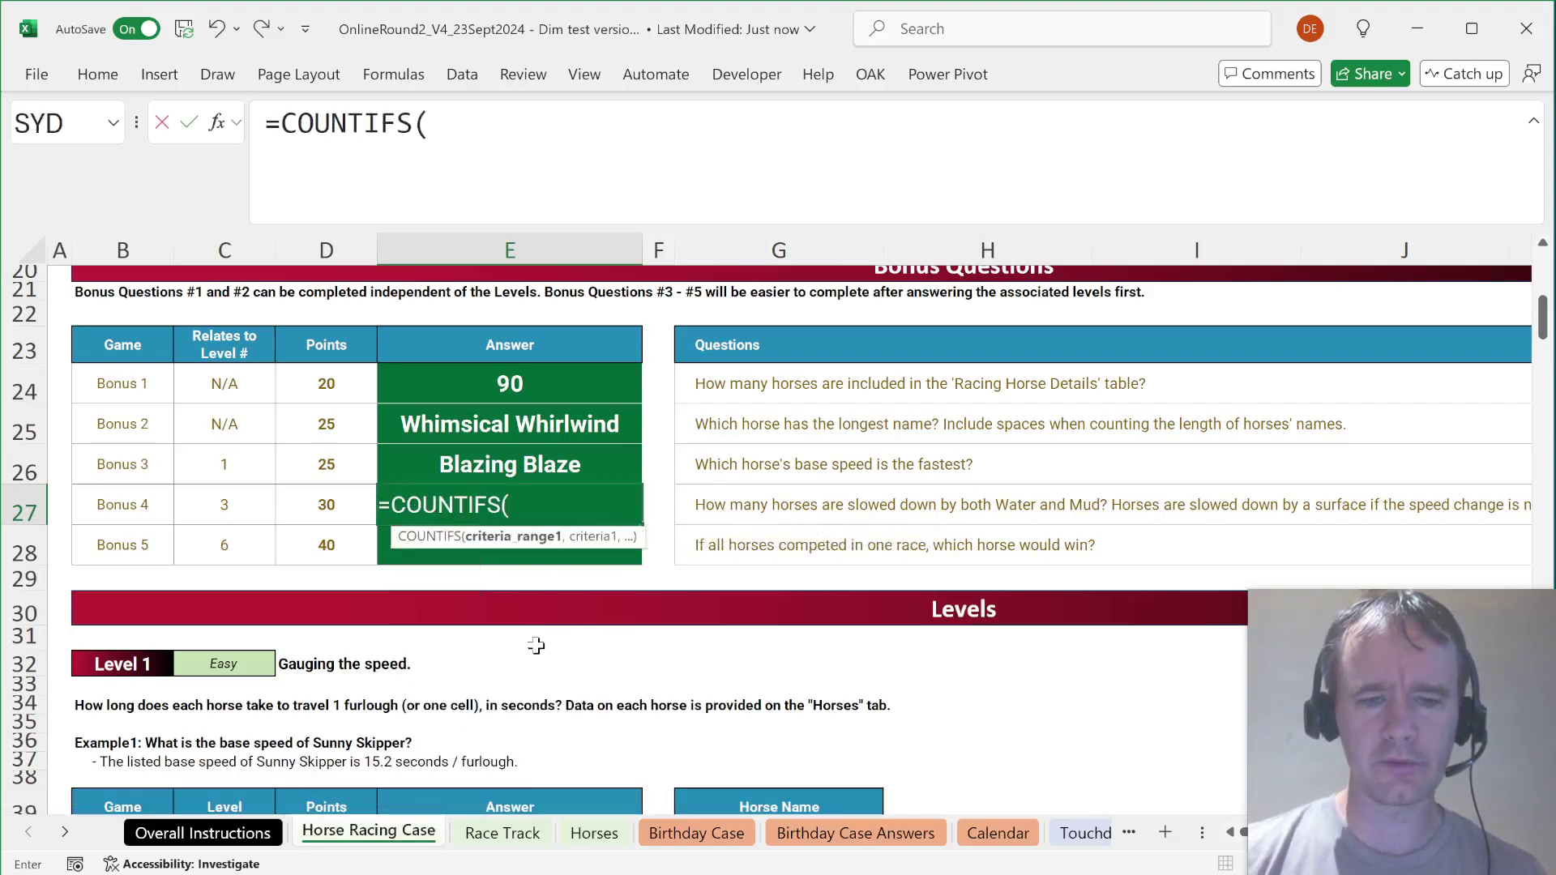
pyautogui.write('t[w')
pyautogui.press('Tab')
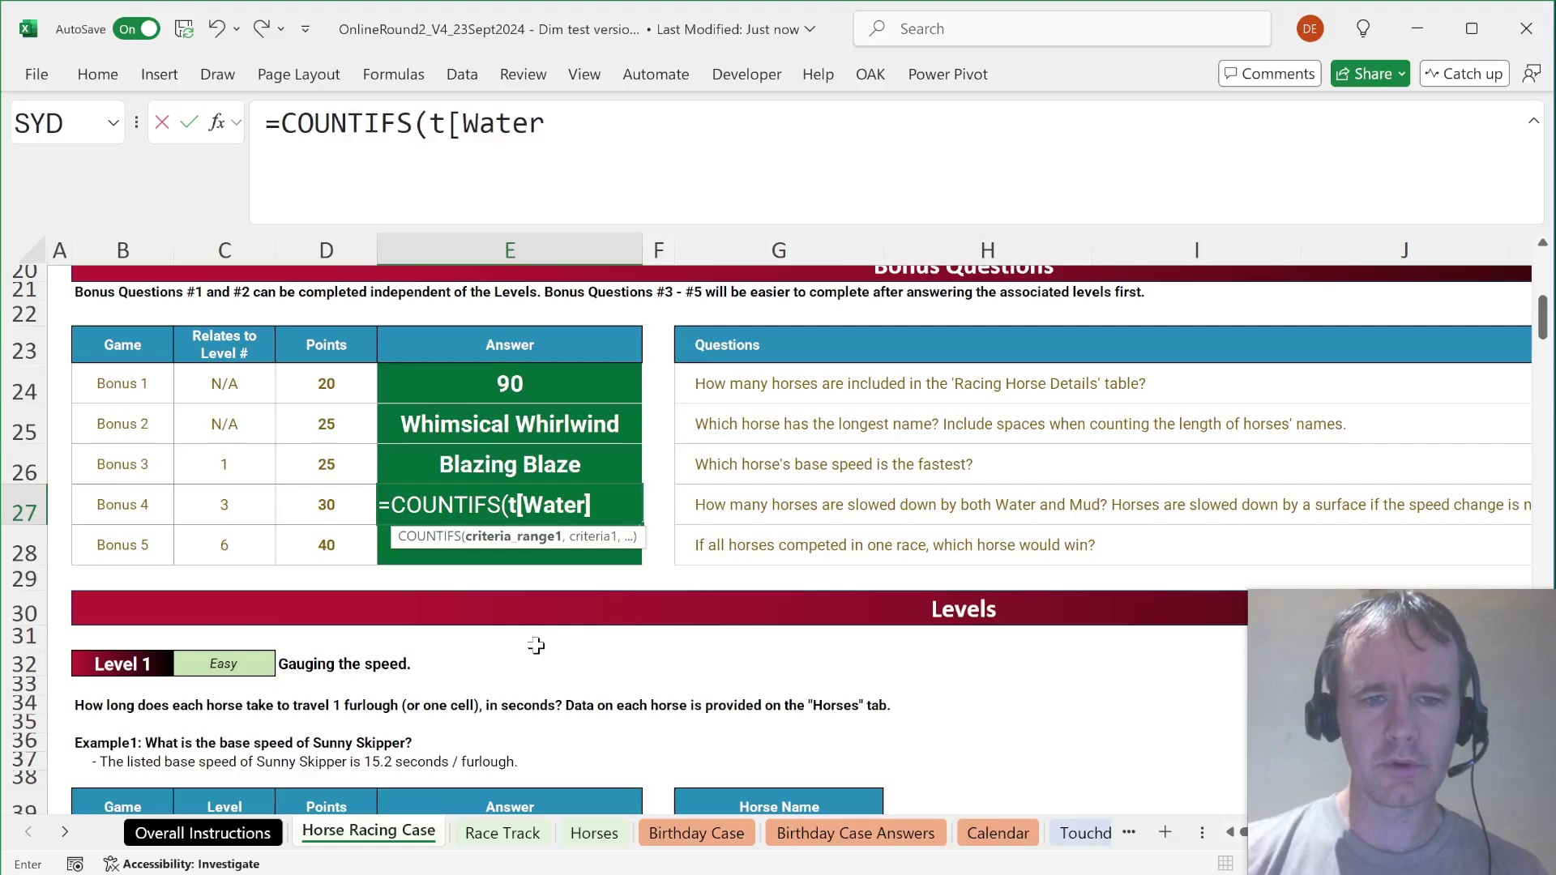
pyautogui.write('],"<')
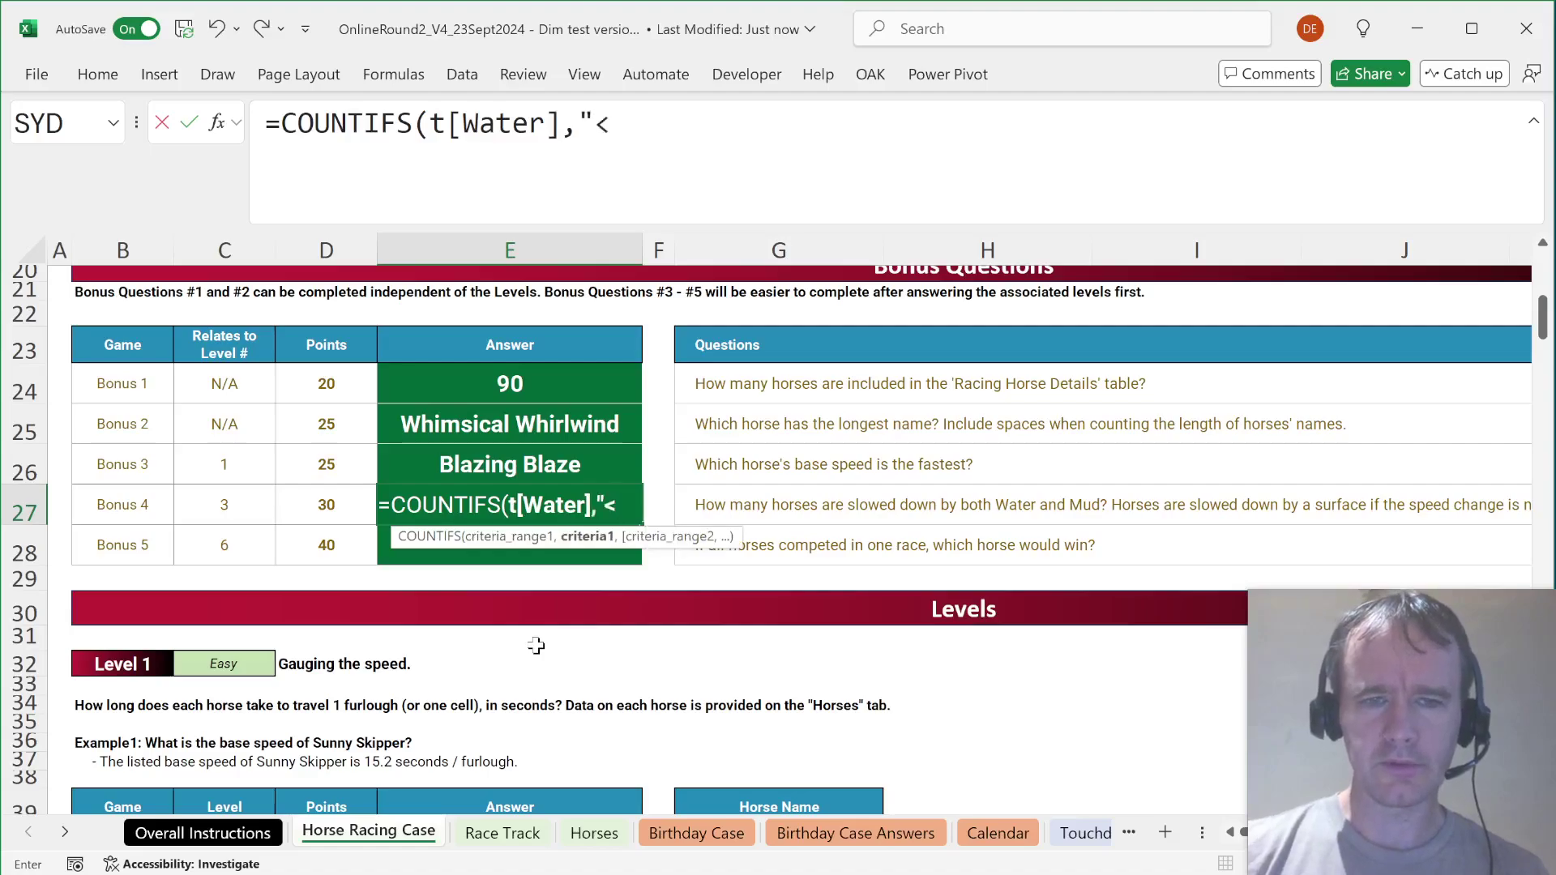
pyautogui.write('-')
pyautogui.press('BackSpace')
pyautogui.write('0",')
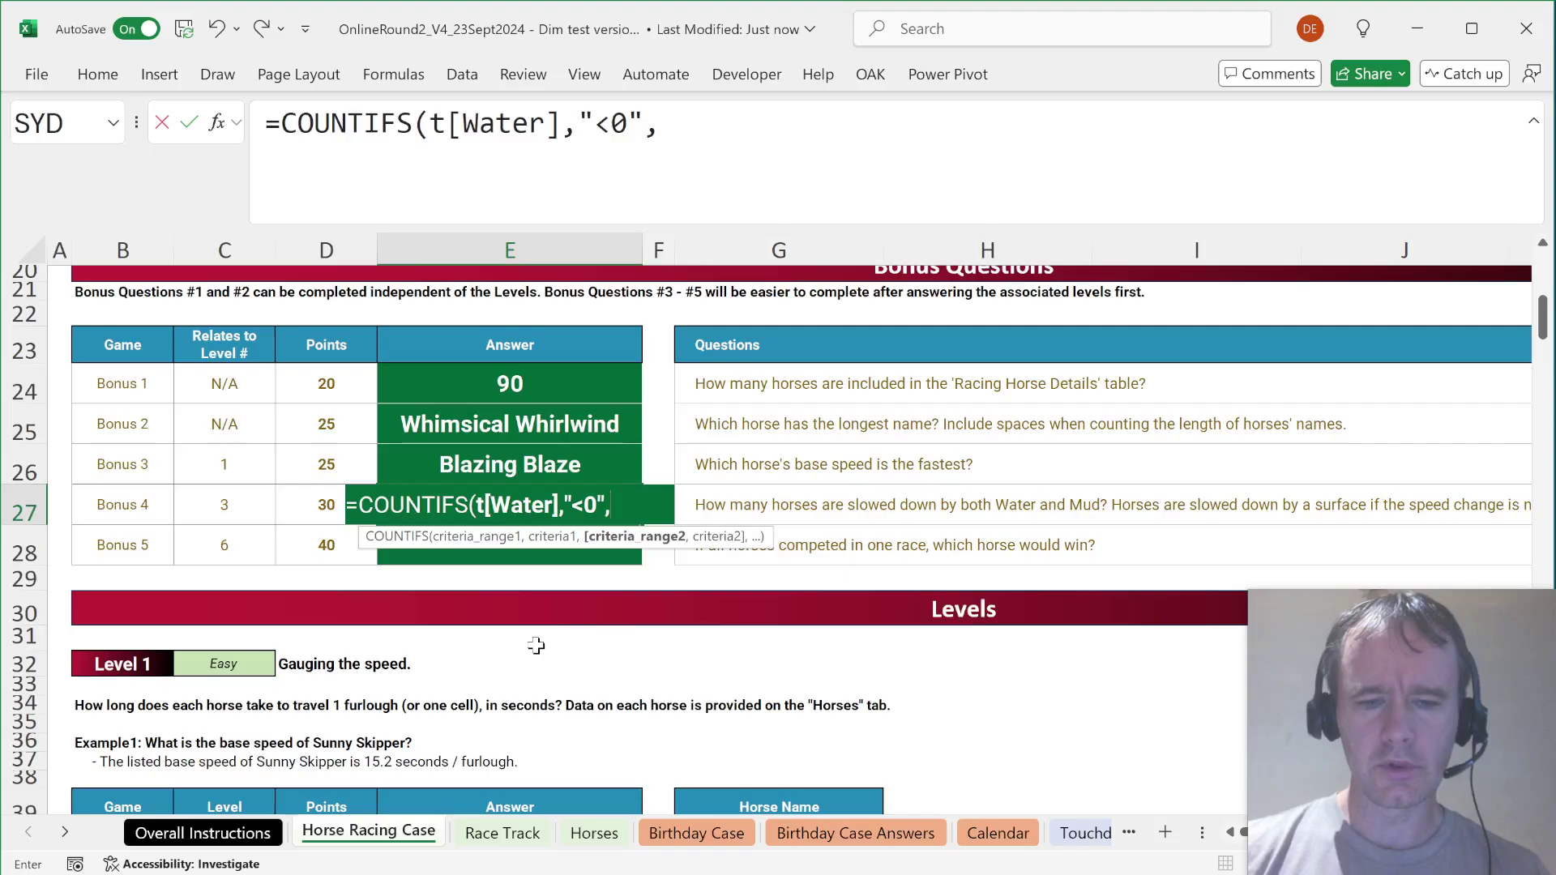
pyautogui.write('t[m')
pyautogui.press('Tab')
pyautogui.write('],')
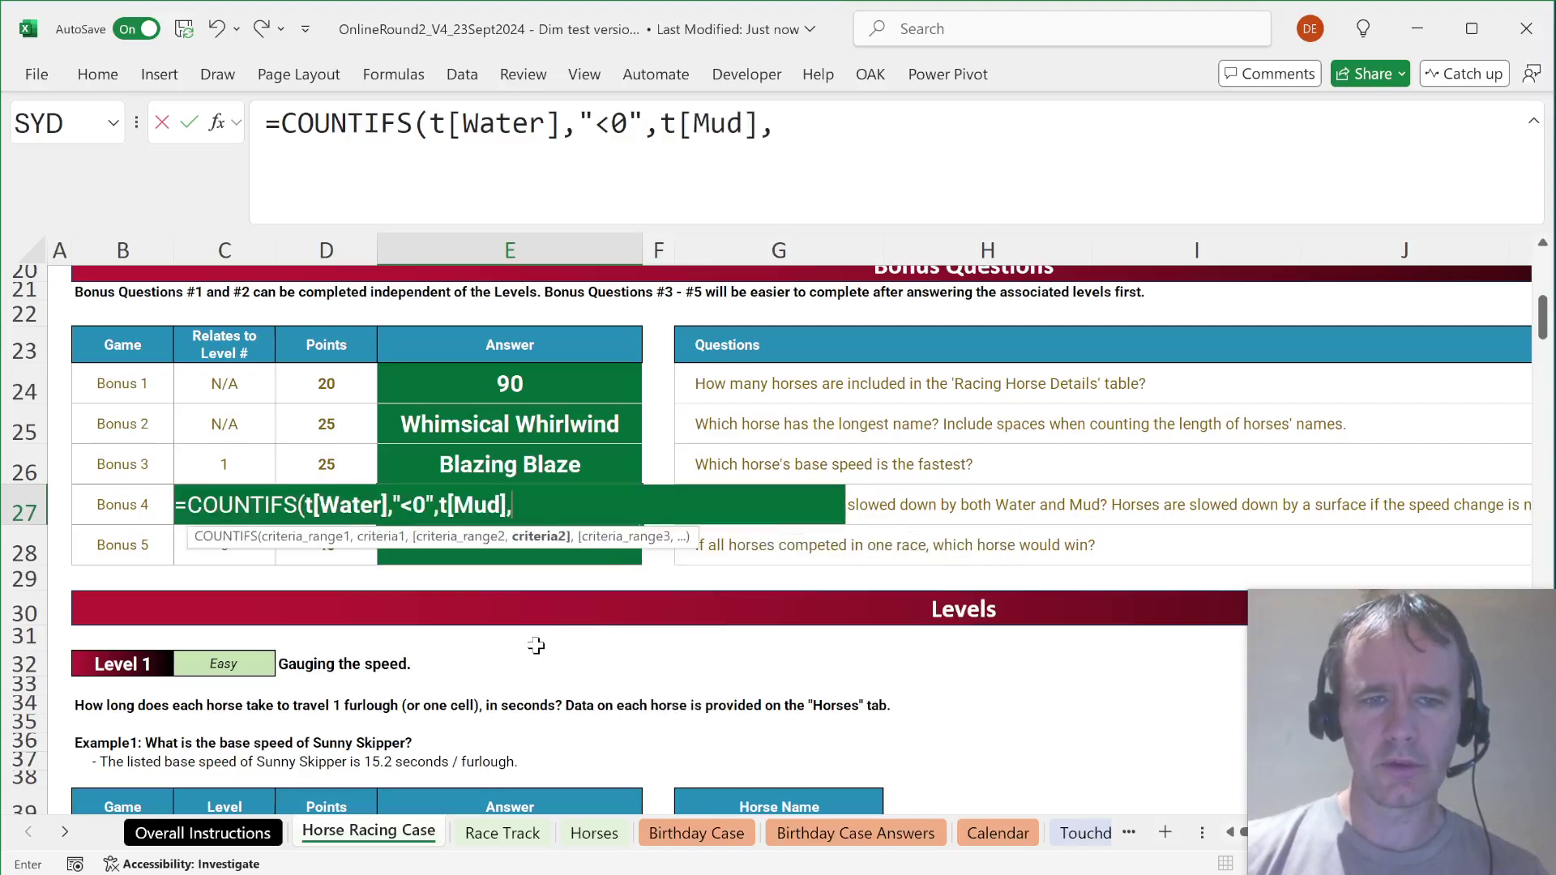
pyautogui.write('"<0')
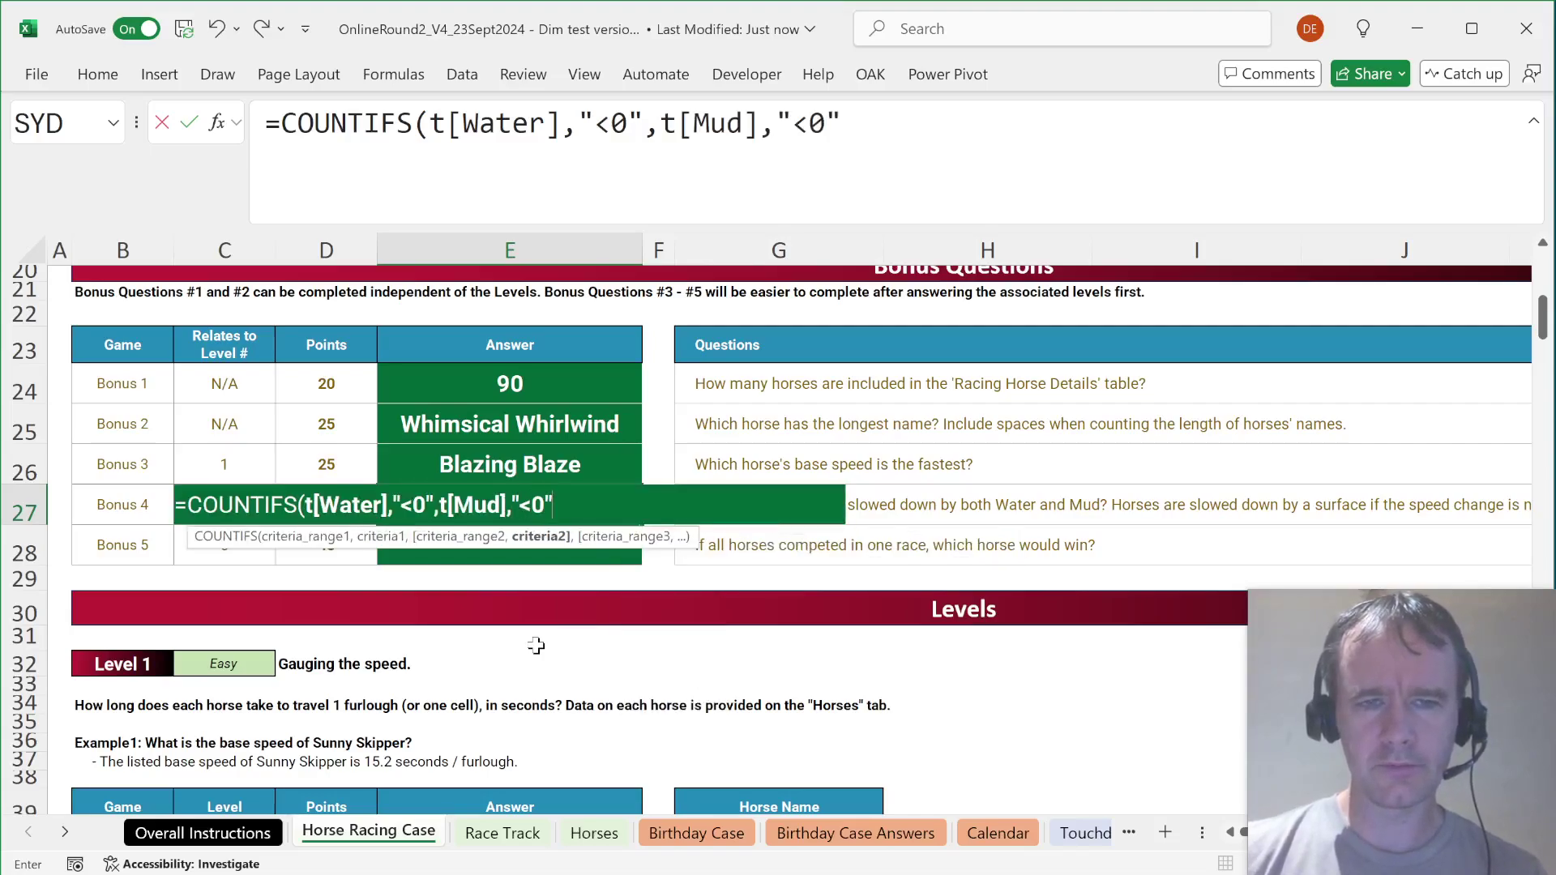
pyautogui.write('"')
pyautogui.press('Return')
pyautogui.press('Right')
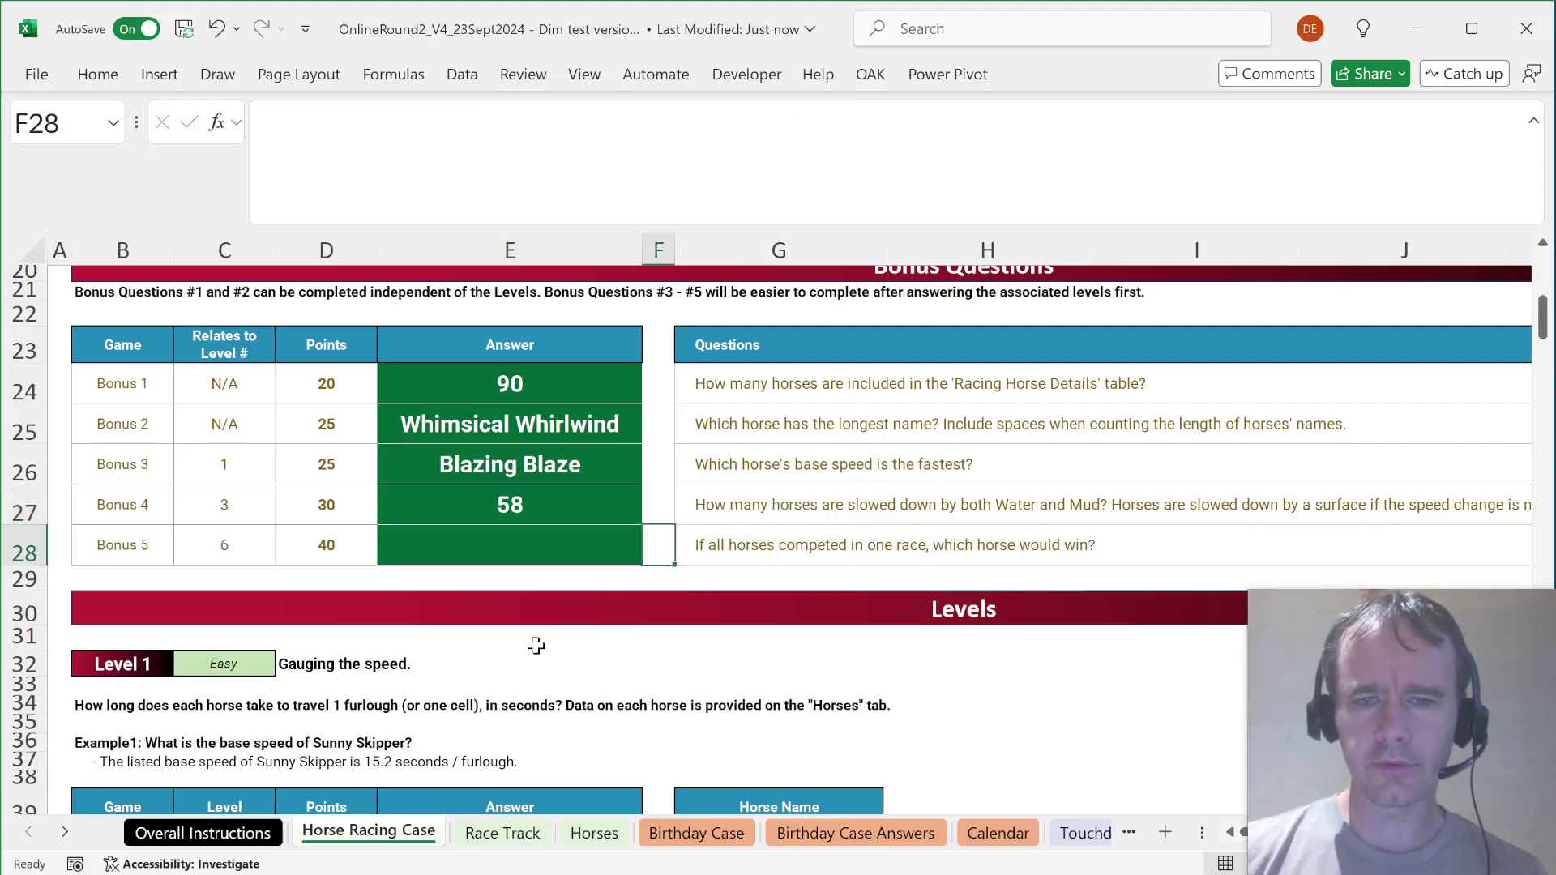
# Step: Enter =XLOOKUP(G43,t[Name],t[Speed]) in the first Level 1 answer cell
pyautogui.press('Left')
pyautogui.scroll(-3, 441, 615)
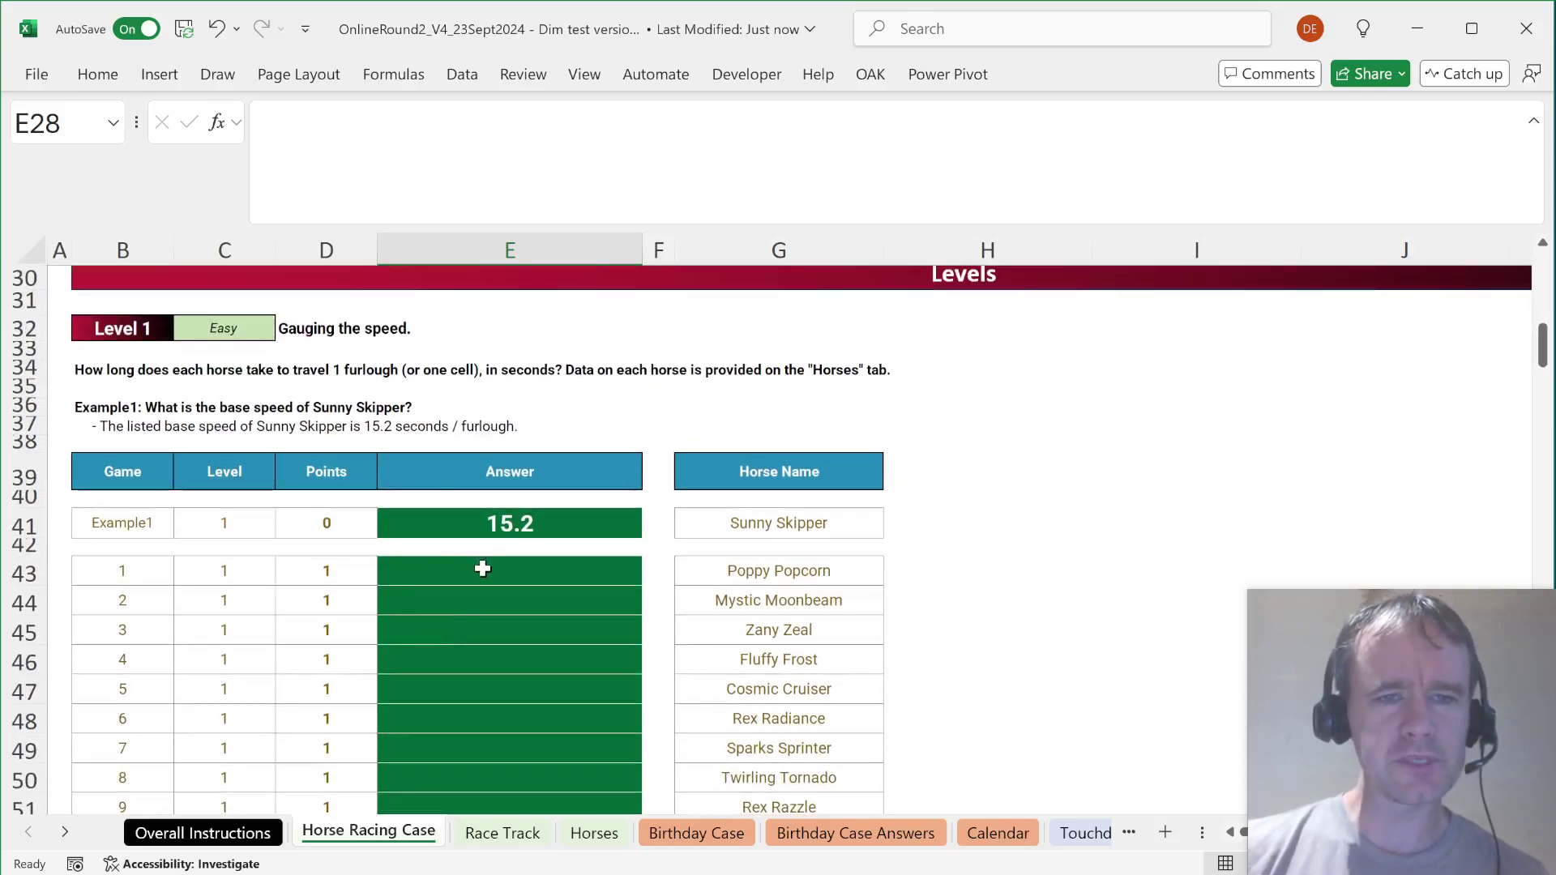
pyautogui.click(483, 573)
pyautogui.write('=')
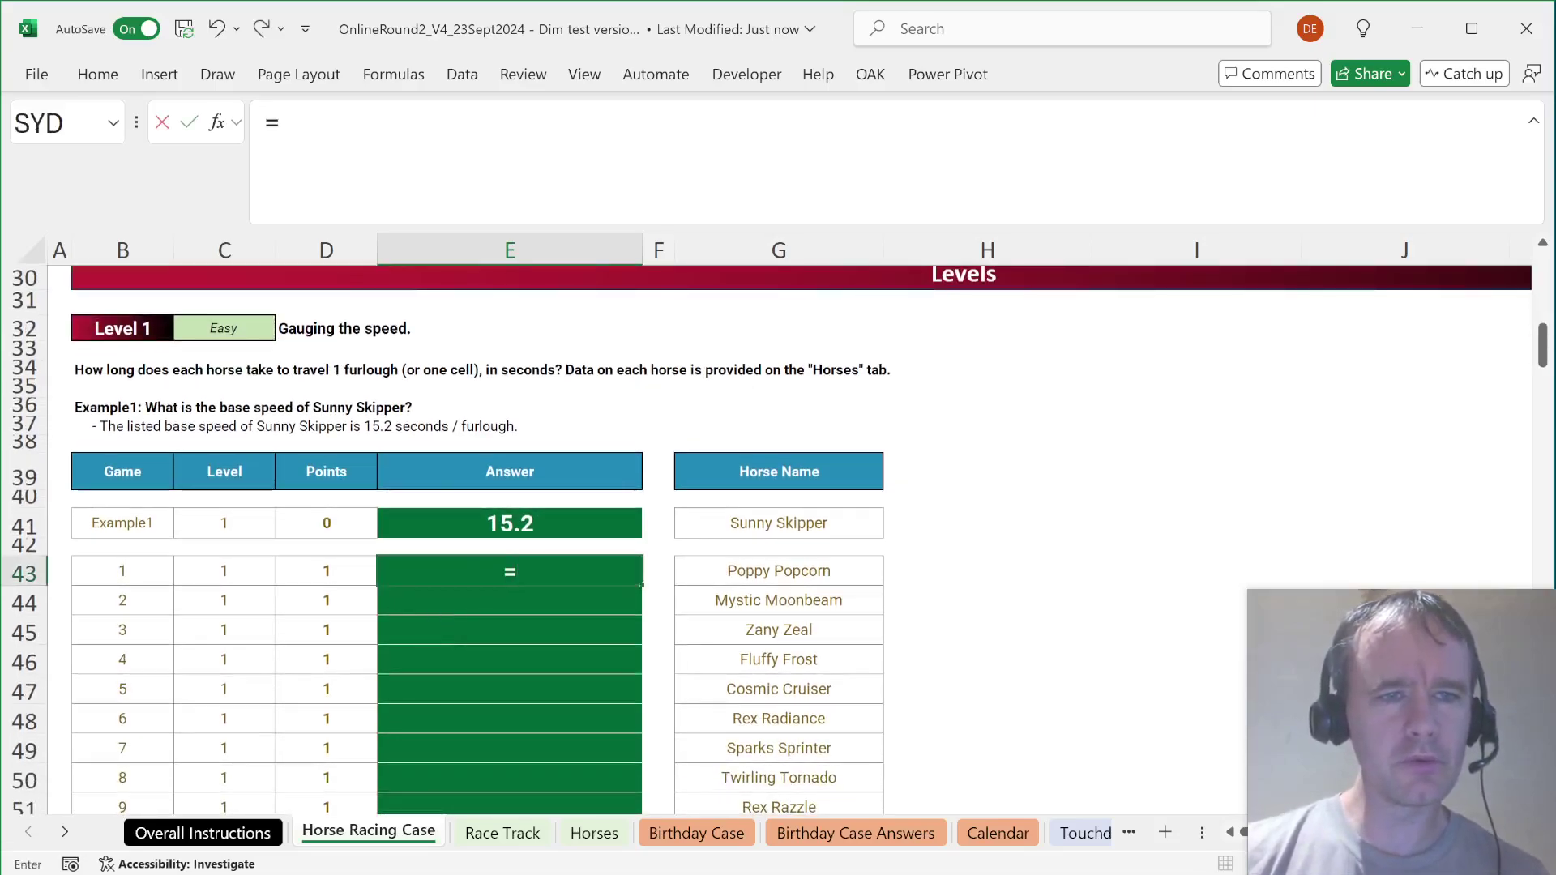
pyautogui.write('xl')
pyautogui.press('Tab')
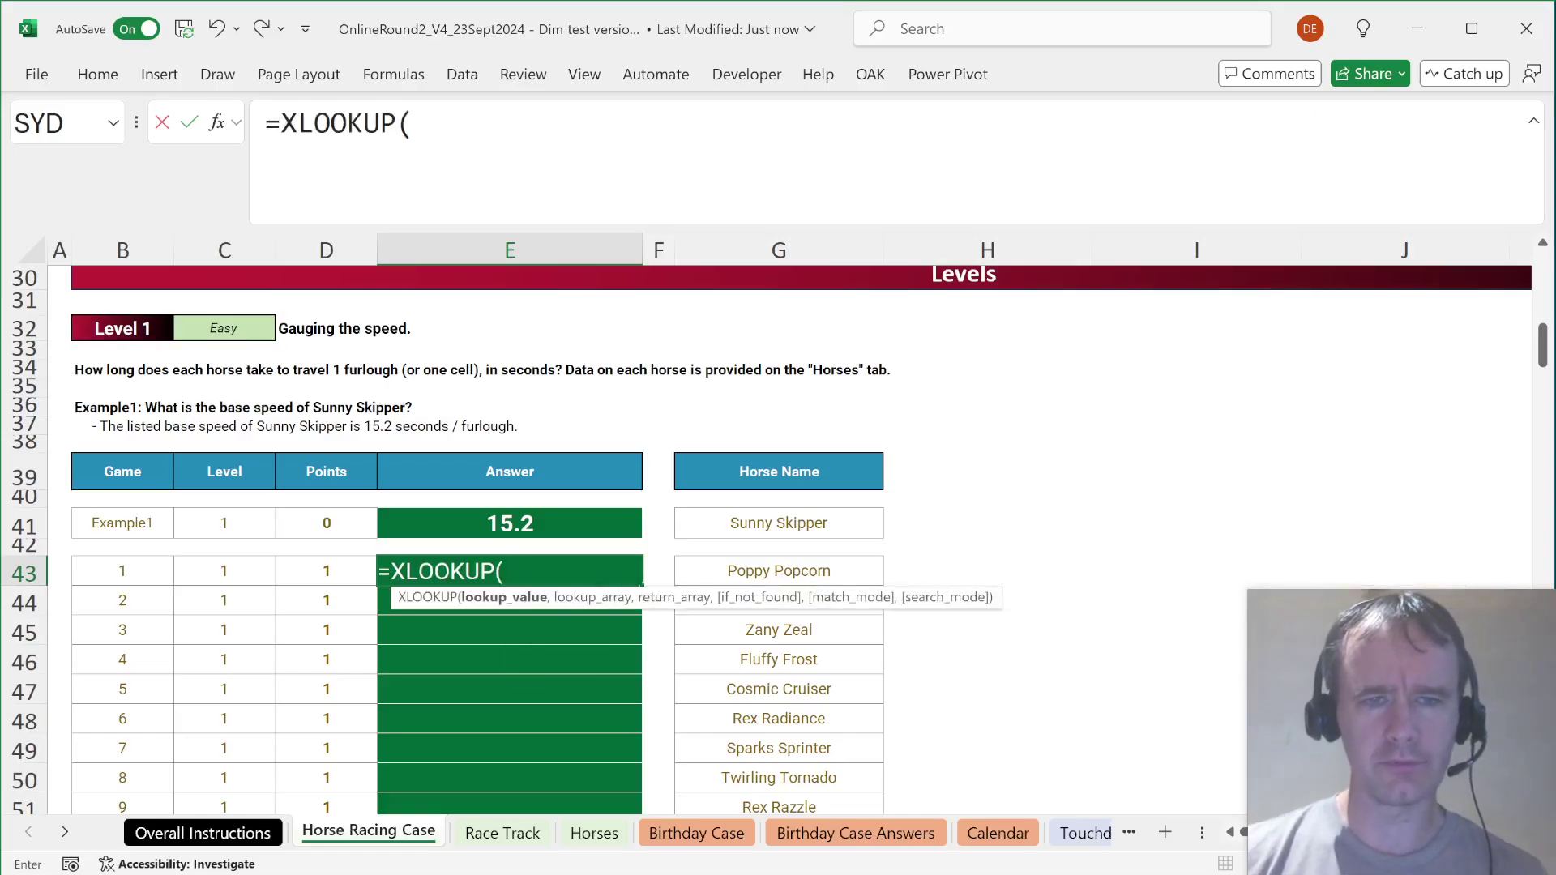
pyautogui.press('Right')
pyautogui.press('Right')
pyautogui.write(',t')
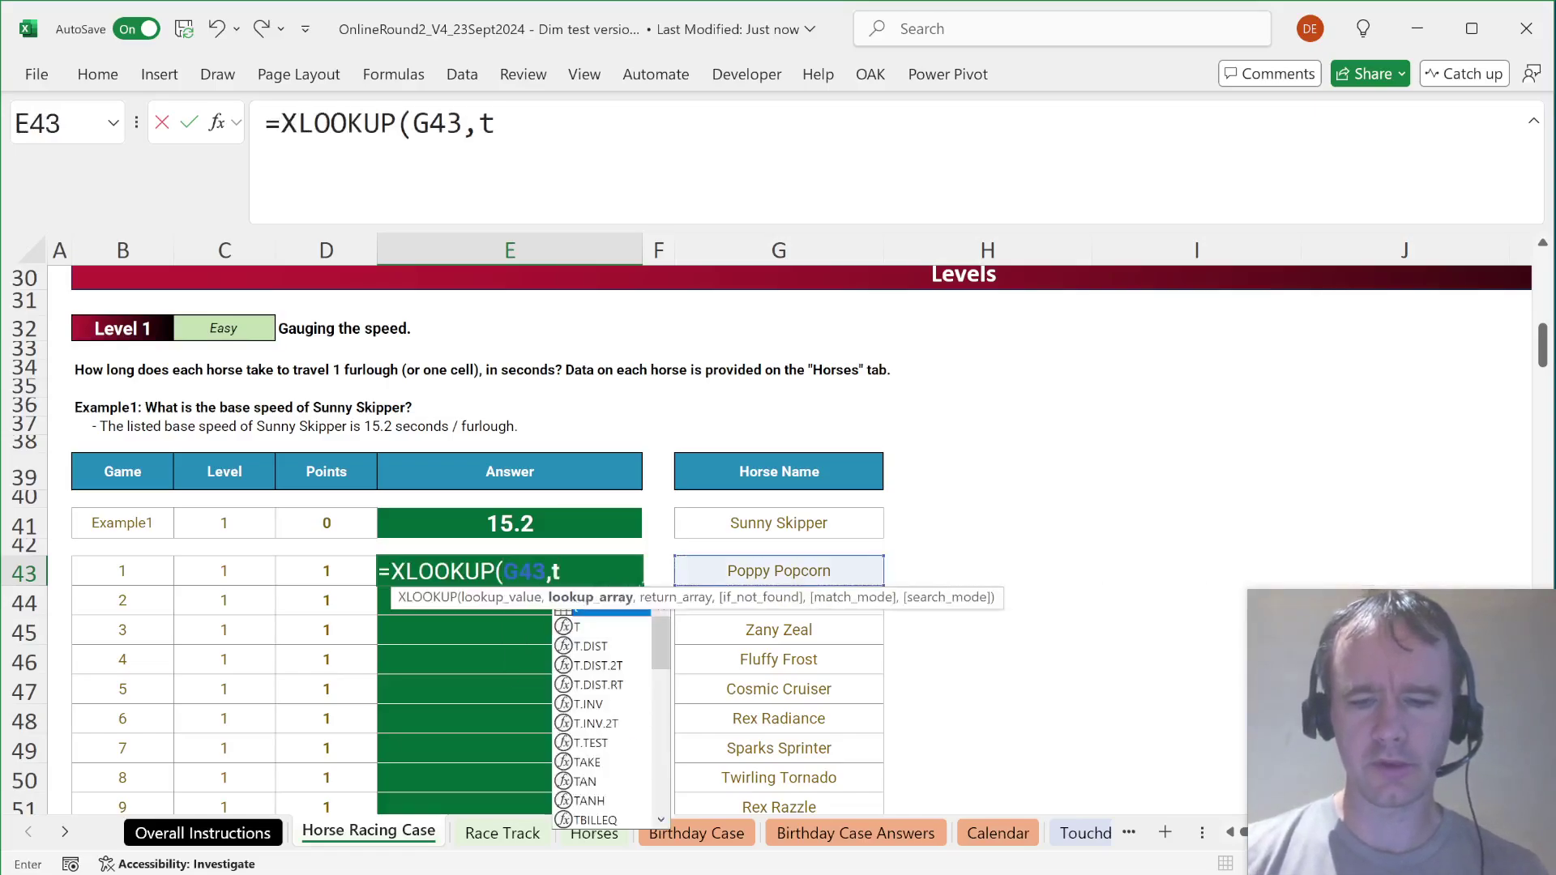
pyautogui.write('[Name],t[Speed]')
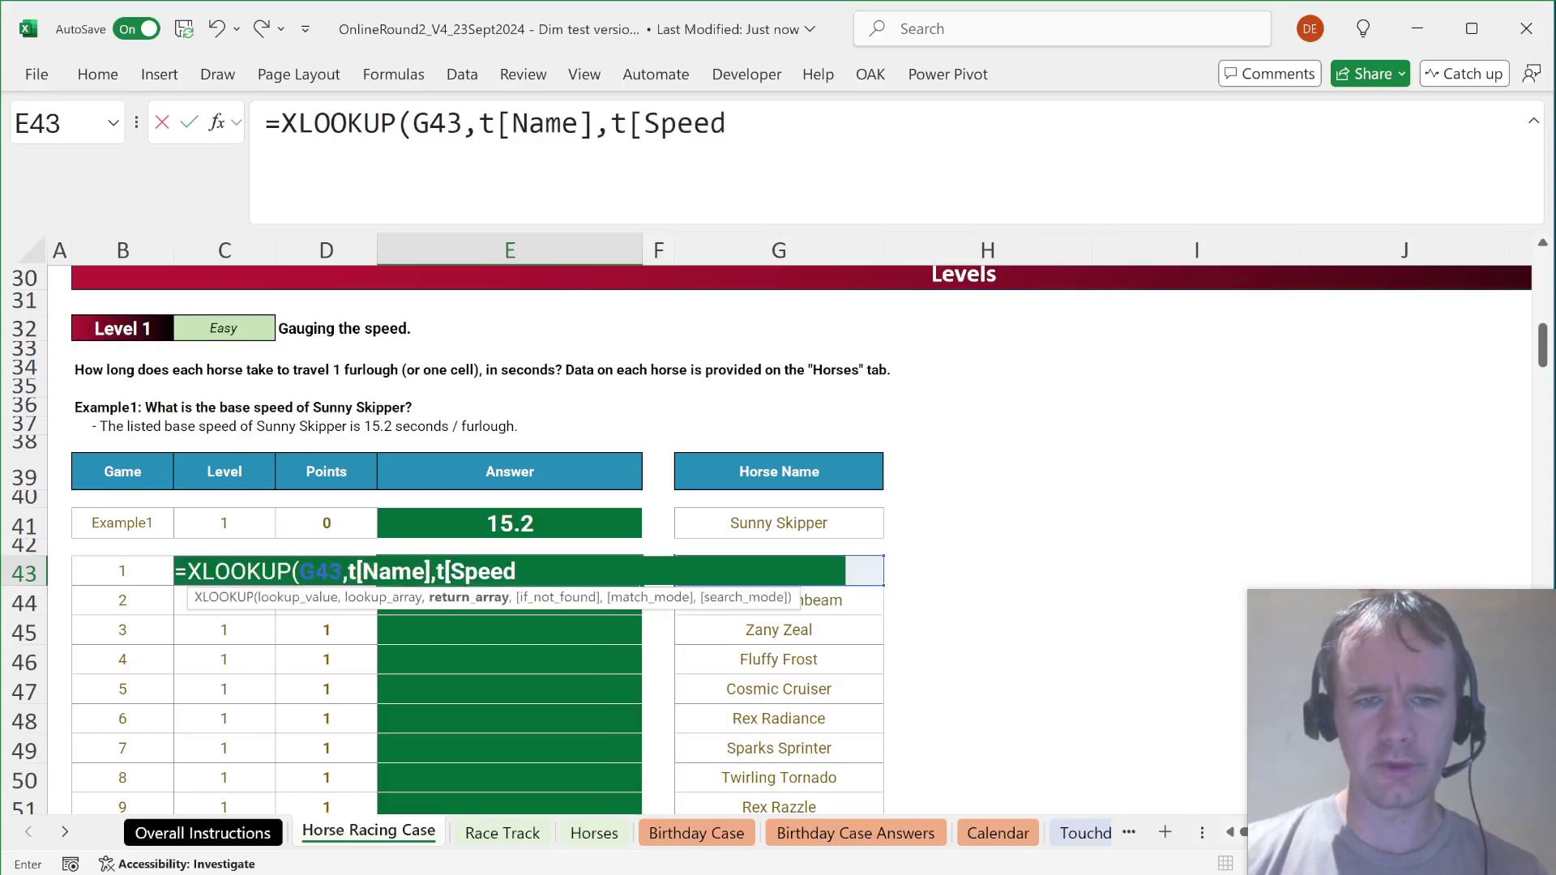
pyautogui.press('Return')
# Step: Copy the lookup into the example row and fill it down D43:E62 for all Level 1 answers
pyautogui.press('Up')
pyautogui.hotkey('ctrl', 'c')
pyautogui.press('Up')
pyautogui.press('Up')
pyautogui.hotkey('ctrl', 'v')
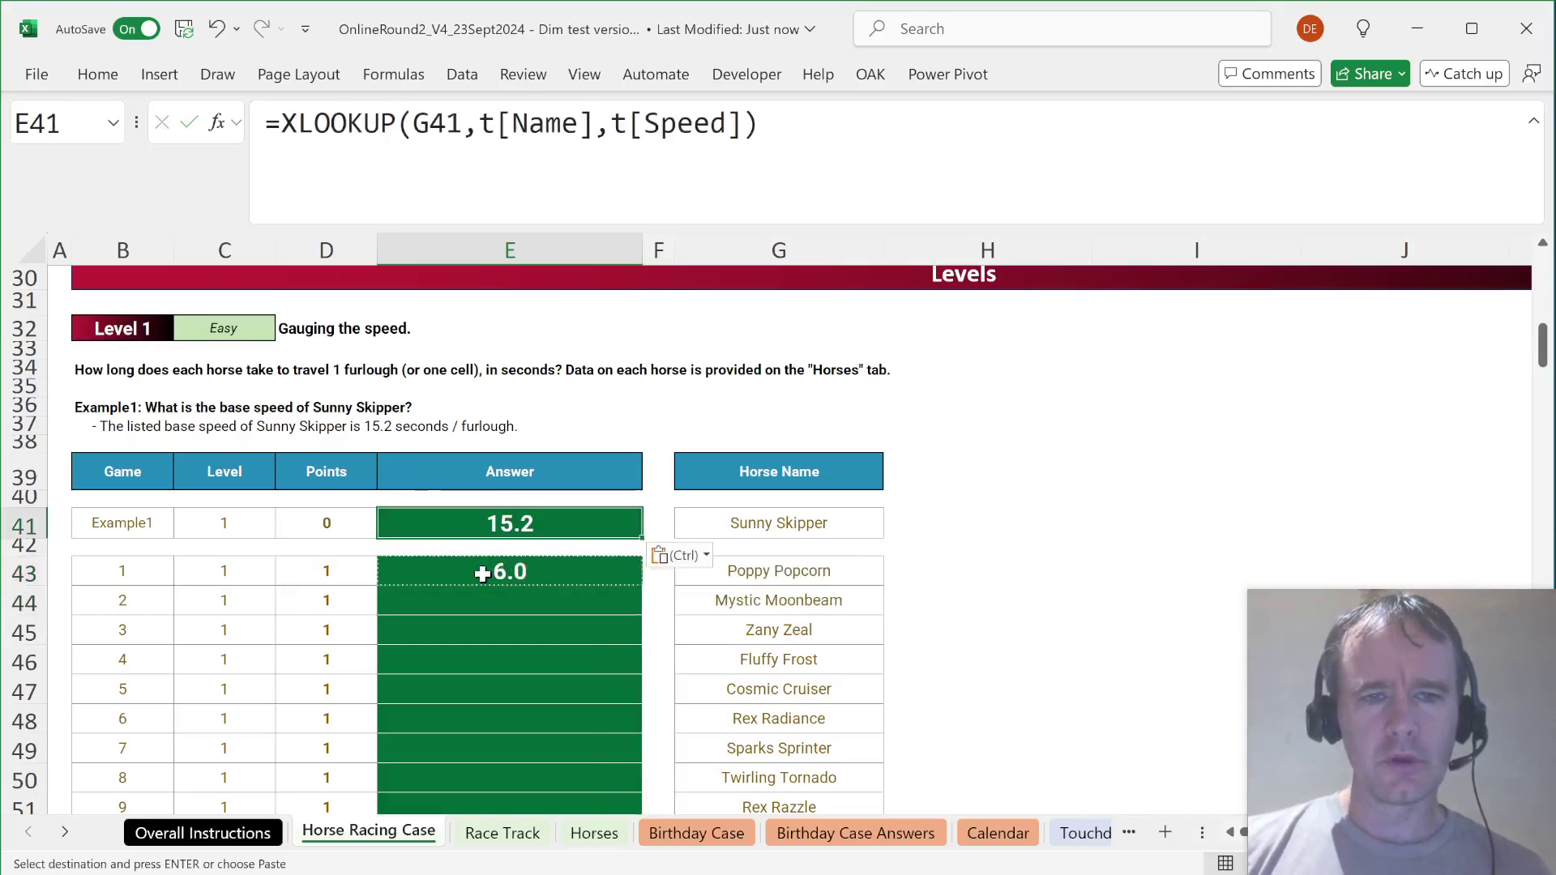
pyautogui.press('Left')
pyautogui.press('Down')
pyautogui.press('Down')
pyautogui.hotkey('ctrl', 'shift', 'Down')
pyautogui.hotkey('shift', 'Right')
pyautogui.hotkey('ctrl', 'd')
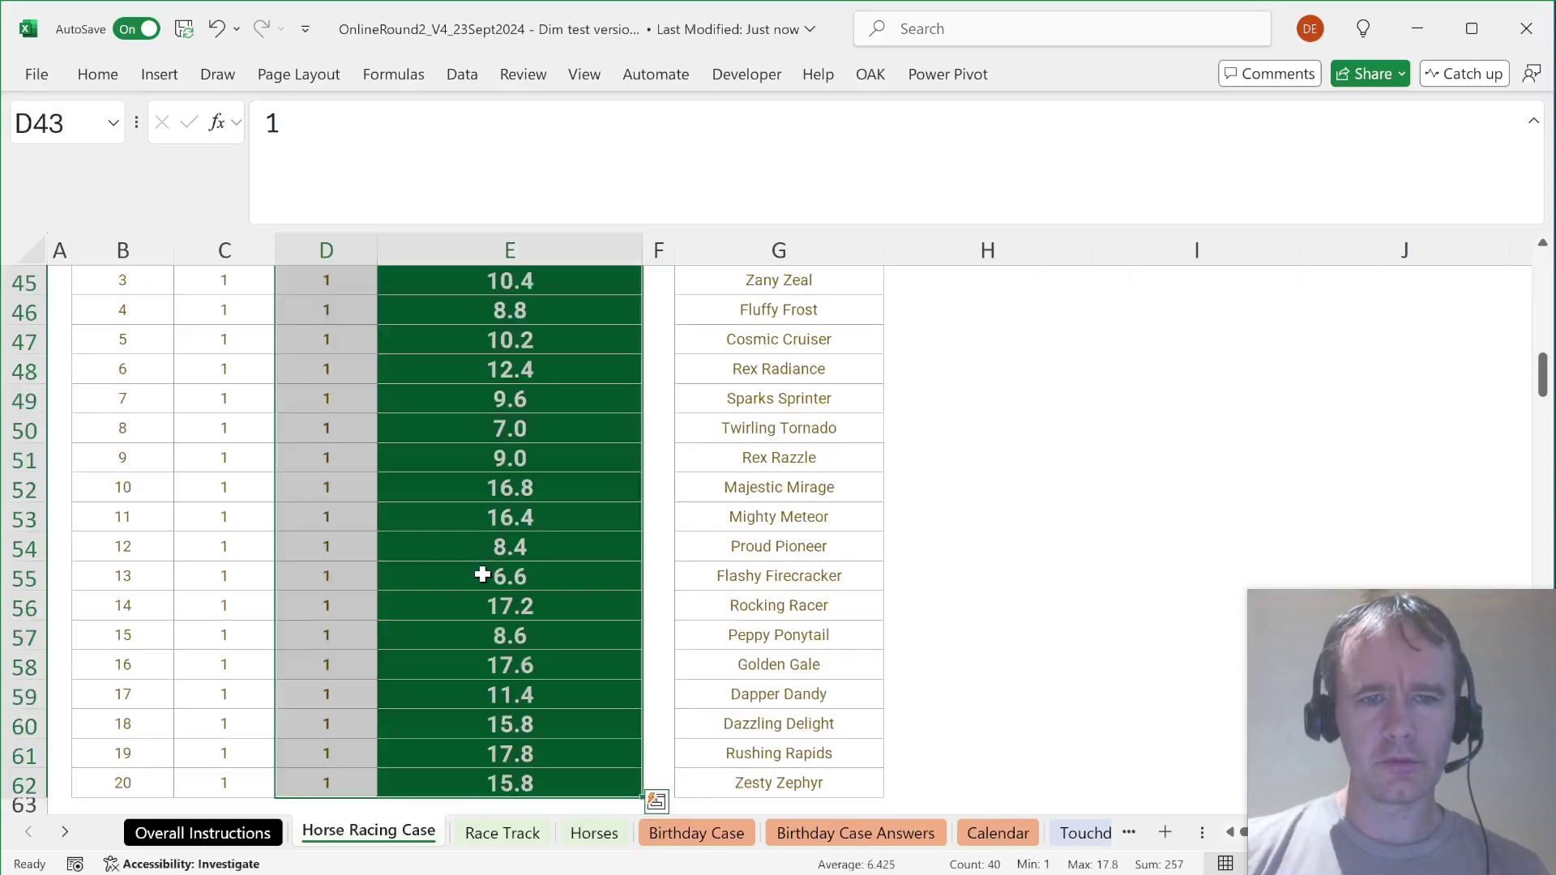
pyautogui.scroll(-6, 483, 575)
pyautogui.scroll(-1, 483, 575)
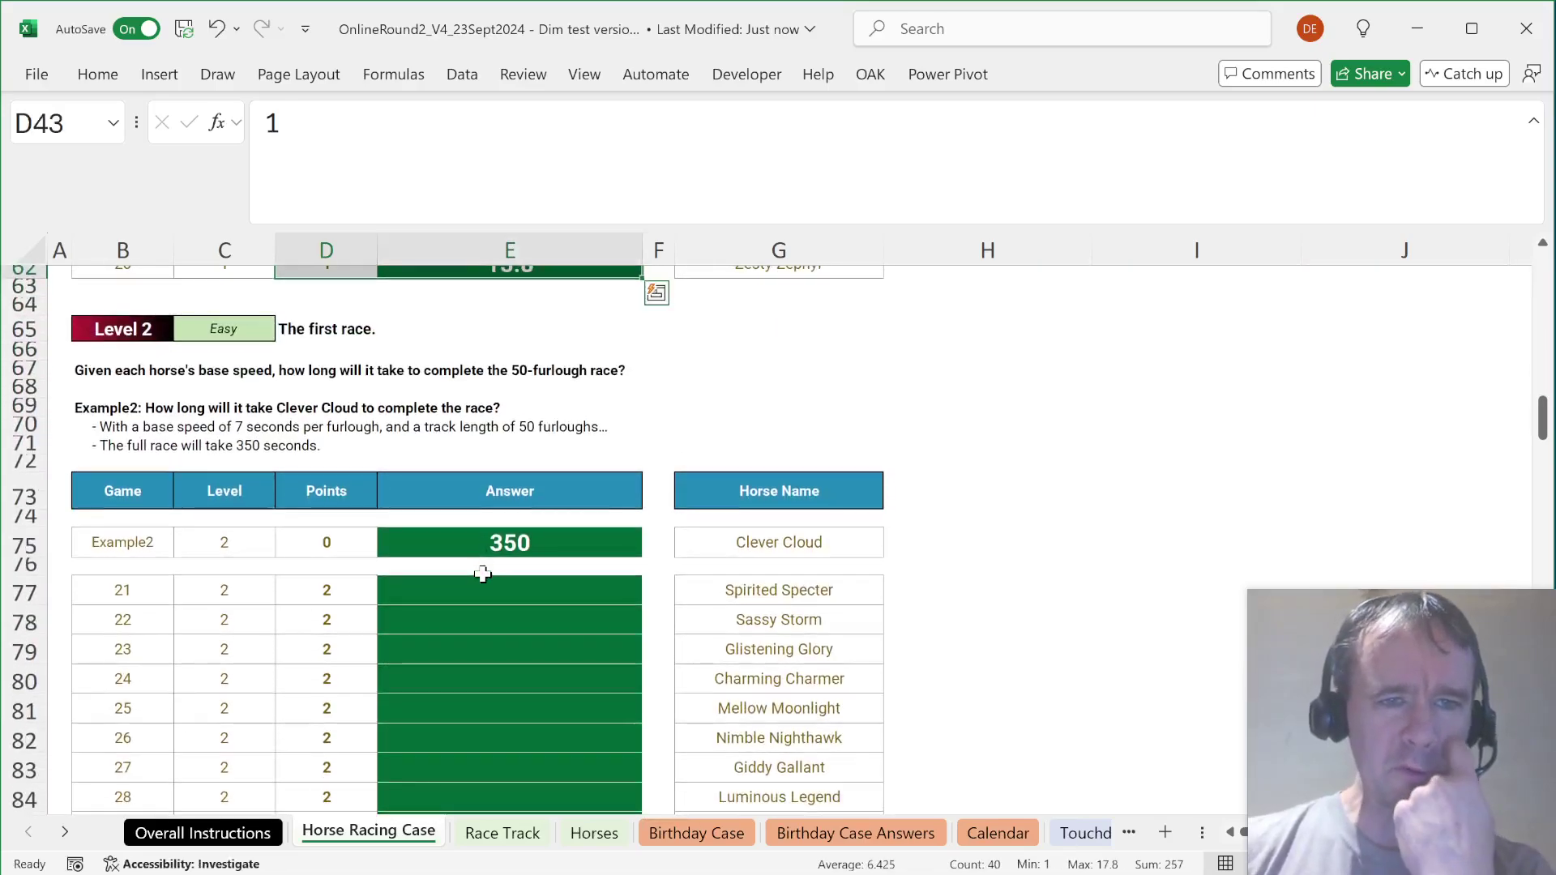
# Step: Enter =50/XLOOKUP(G77,t[Name],t[Speed]) in the first Level 2 answer cell
pyautogui.click(543, 589)
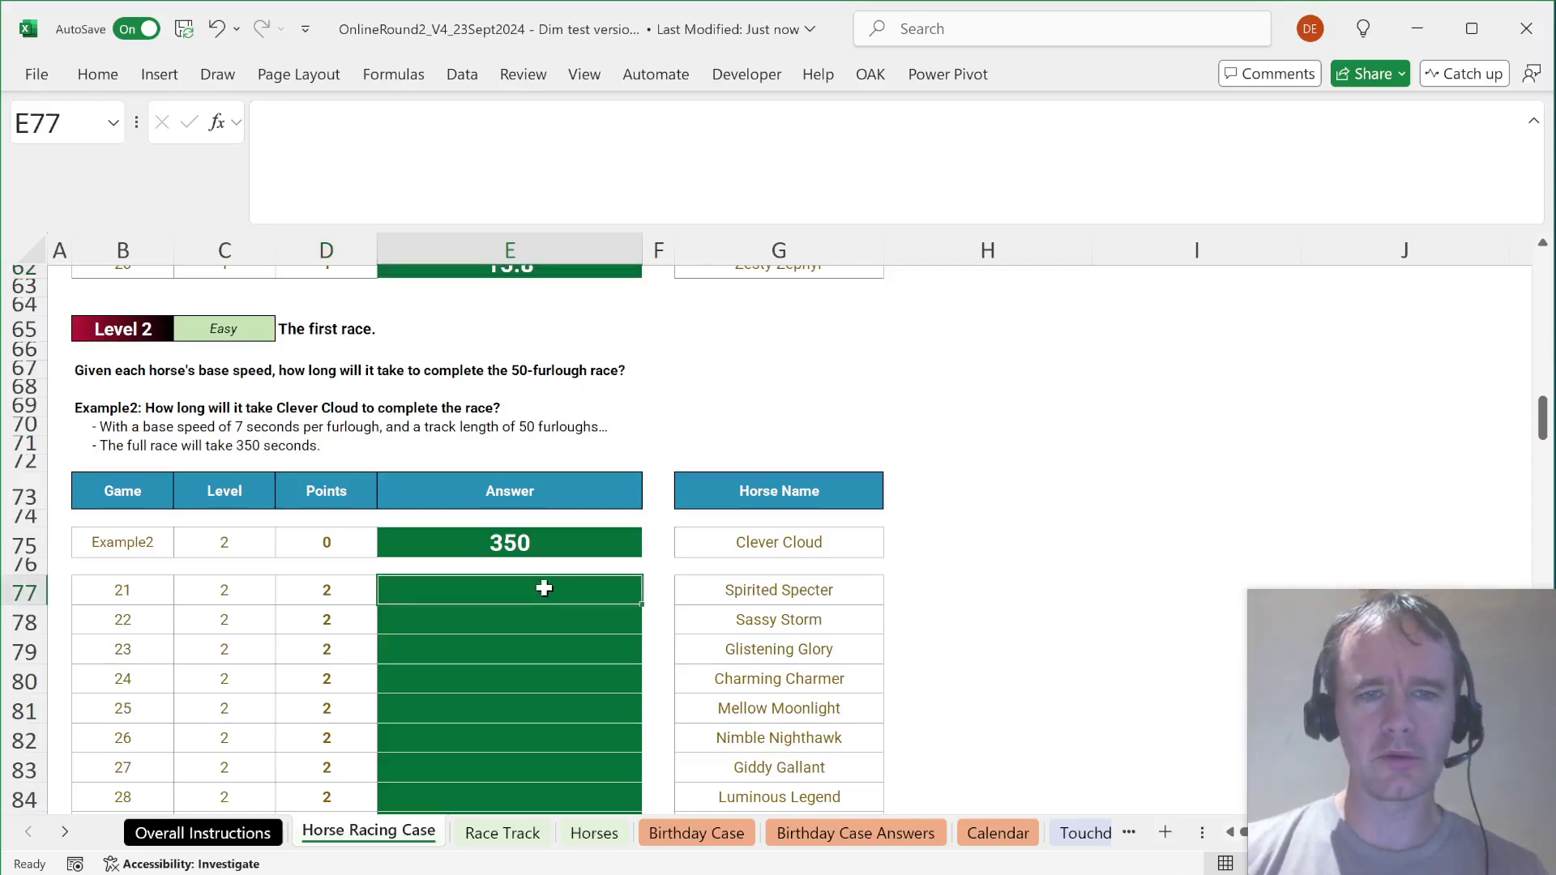
pyautogui.write('=')
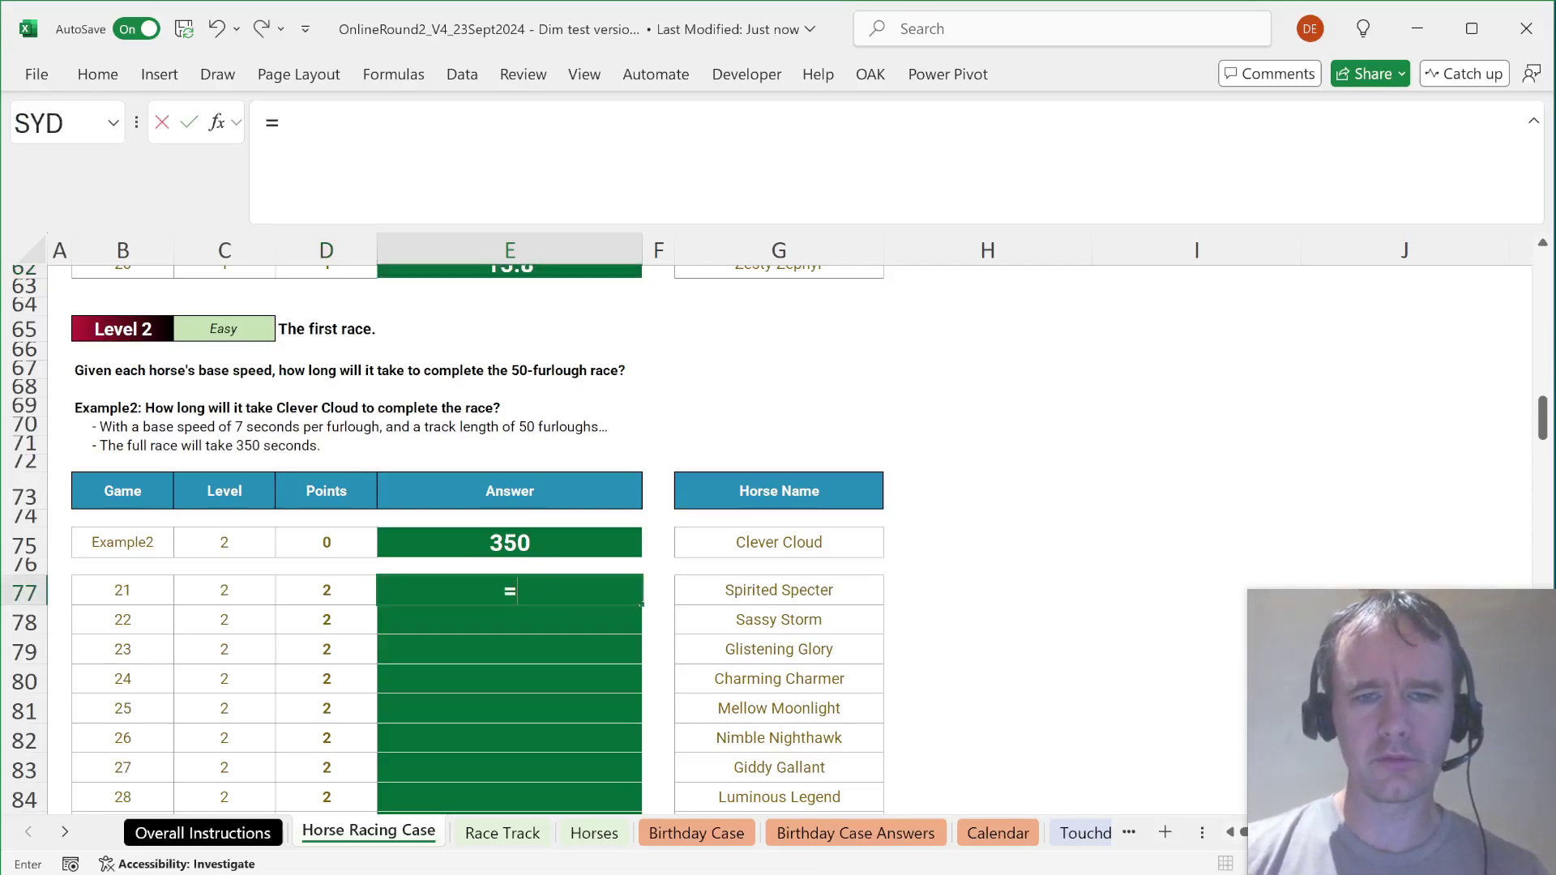
pyautogui.write('50/')
pyautogui.press('Return')
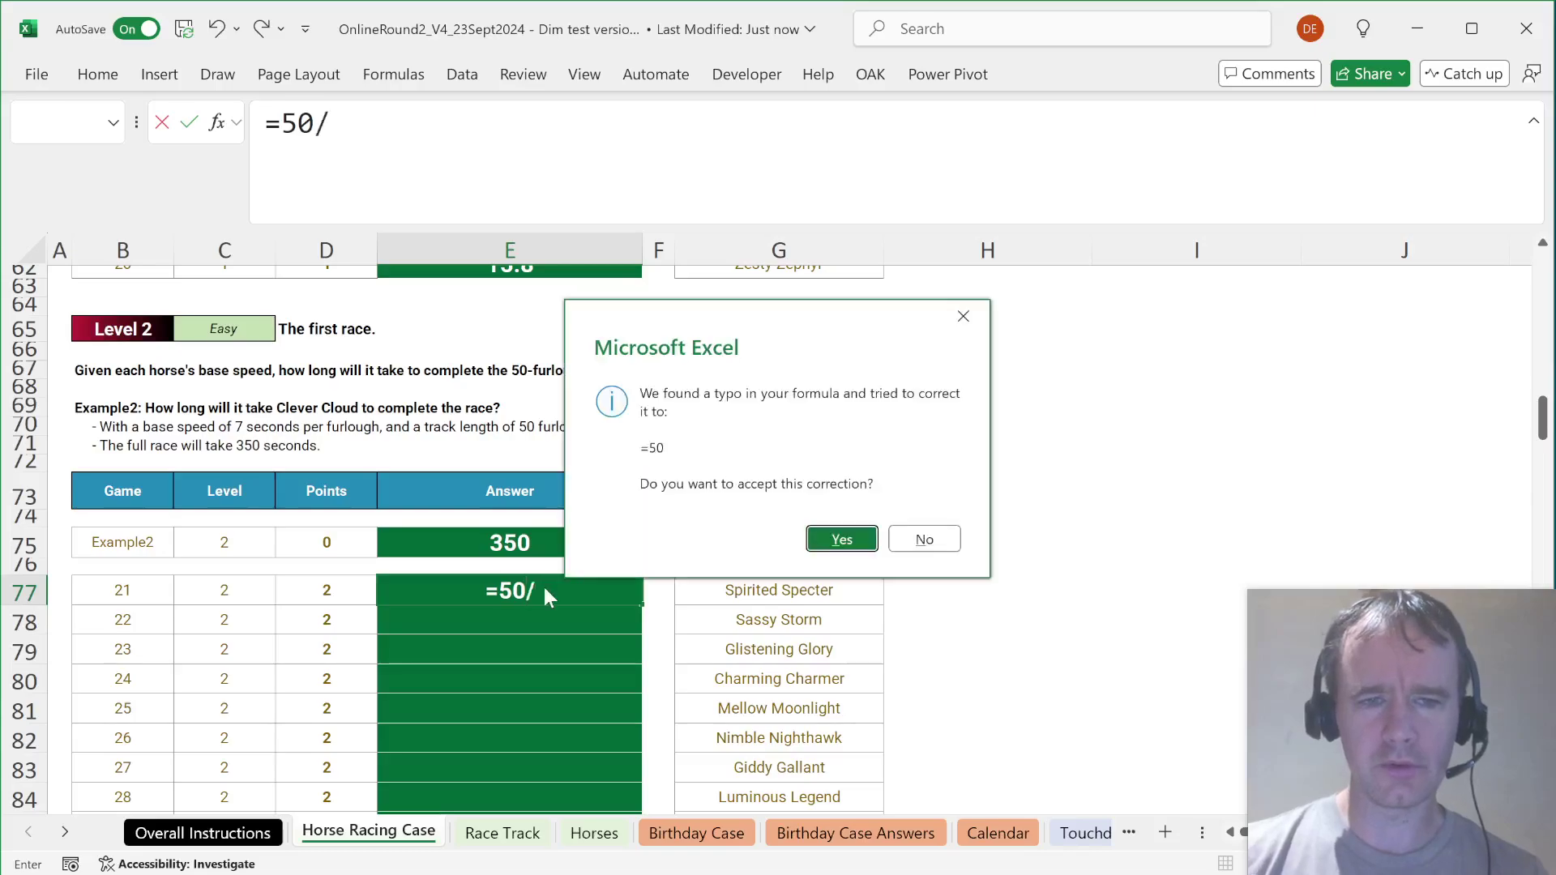
pyautogui.press('Escape')
pyautogui.press('Return')
pyautogui.write('xl')
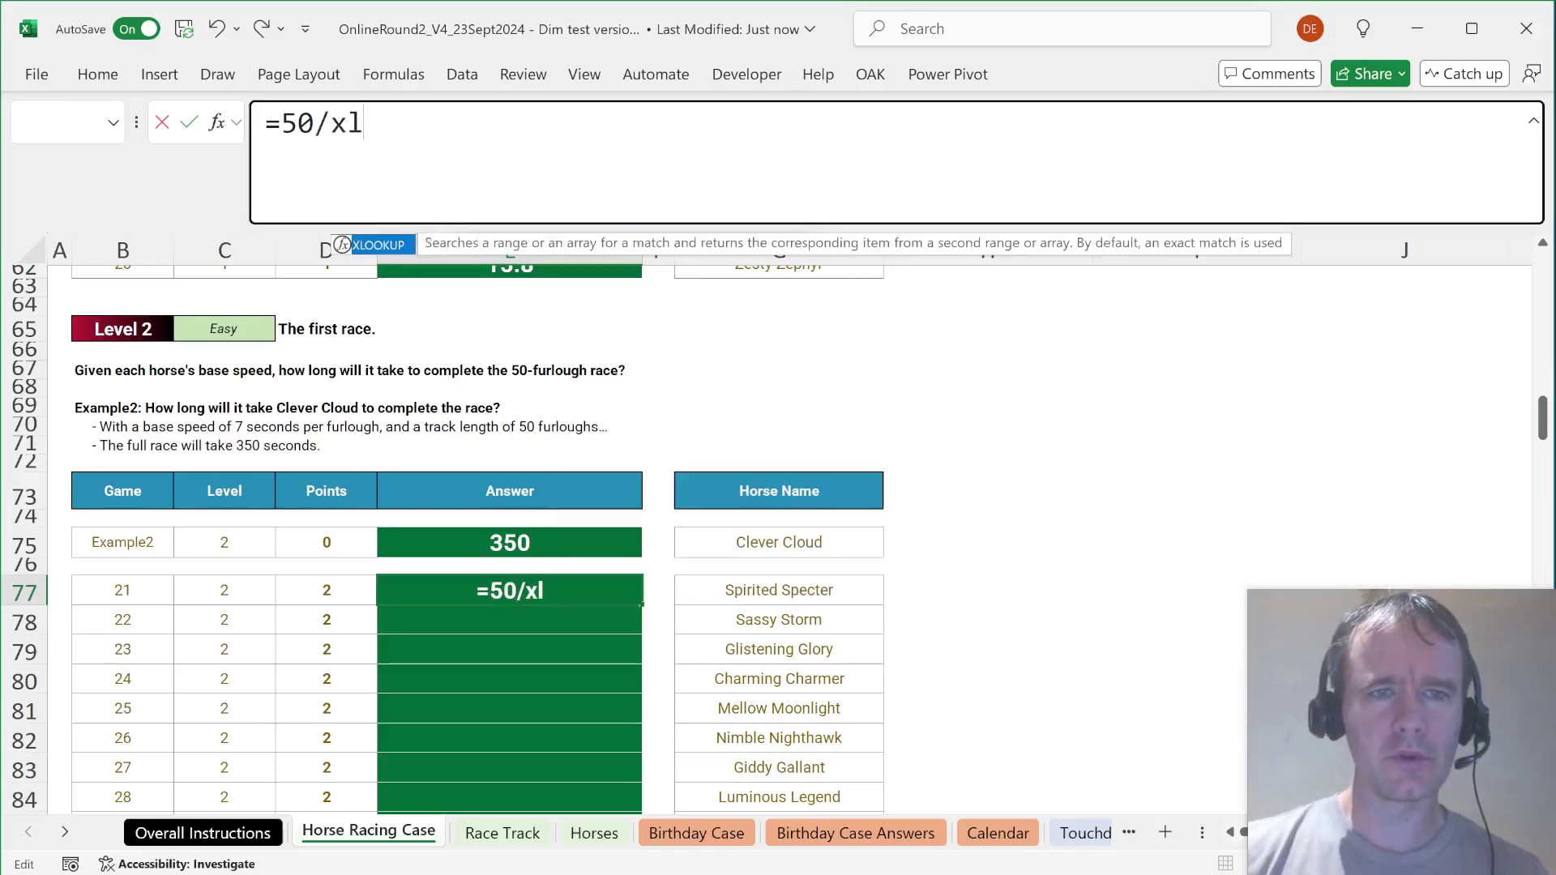
pyautogui.press('Tab')
pyautogui.write('50/XLOOKUP(')
pyautogui.click(805, 597)
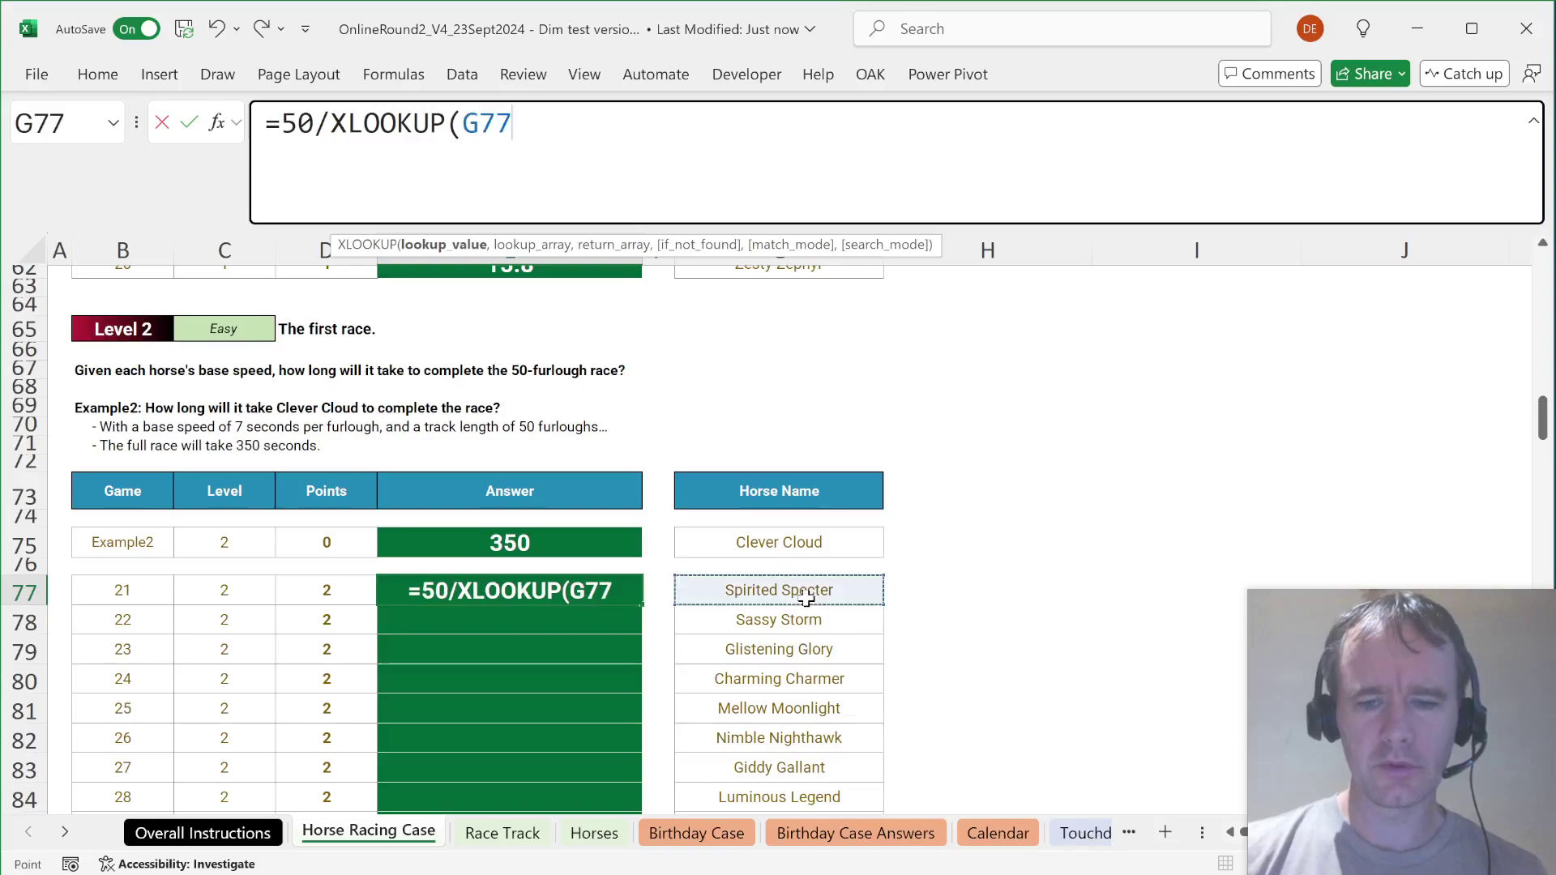
pyautogui.write(',t[Name],')
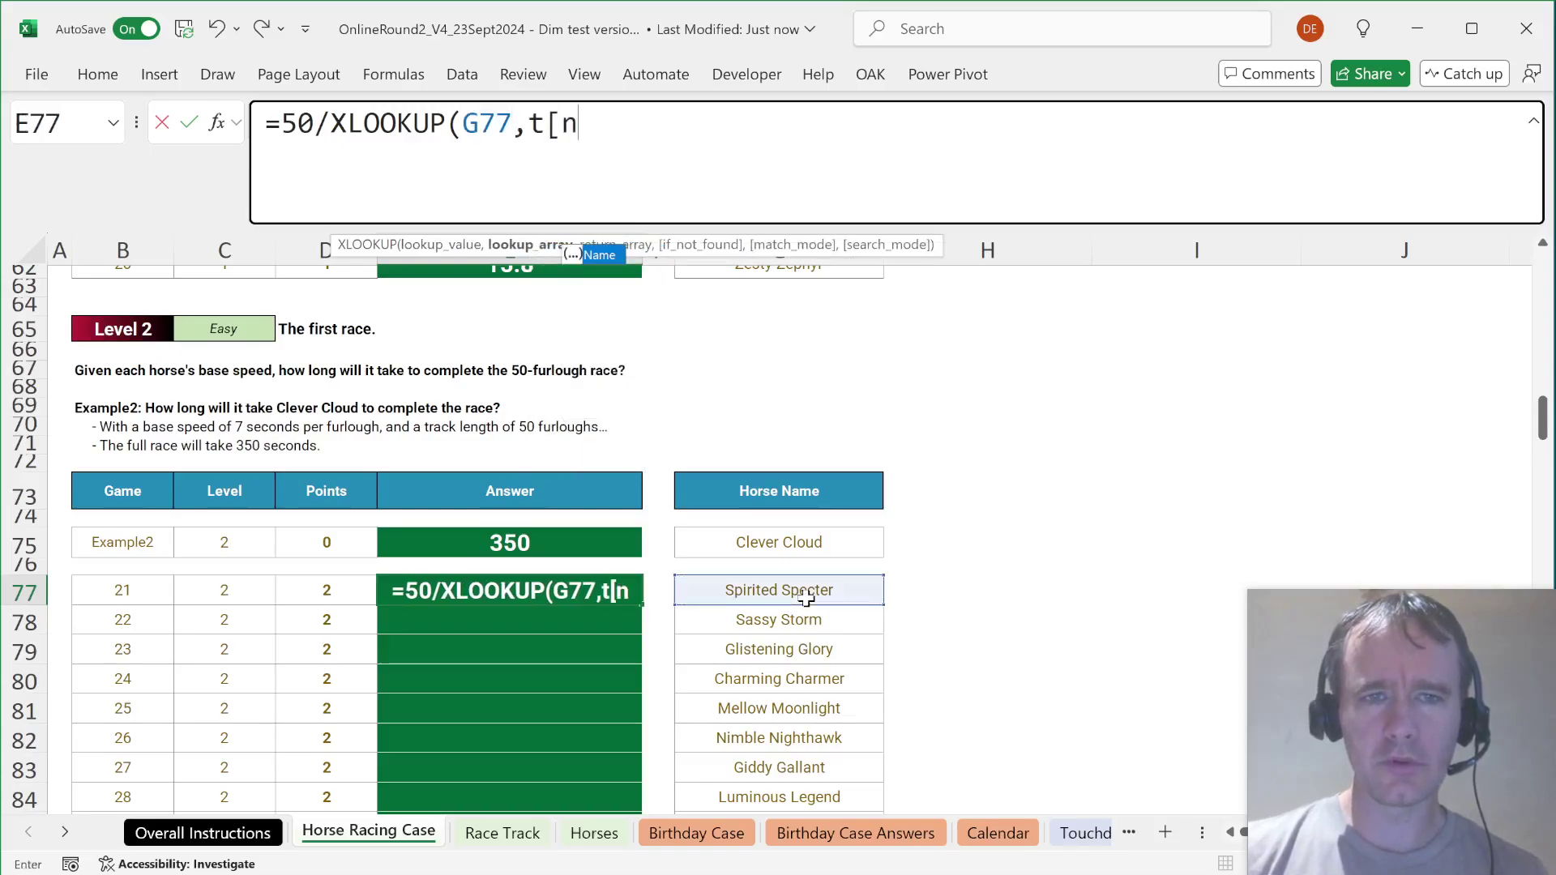
pyautogui.write('t[s')
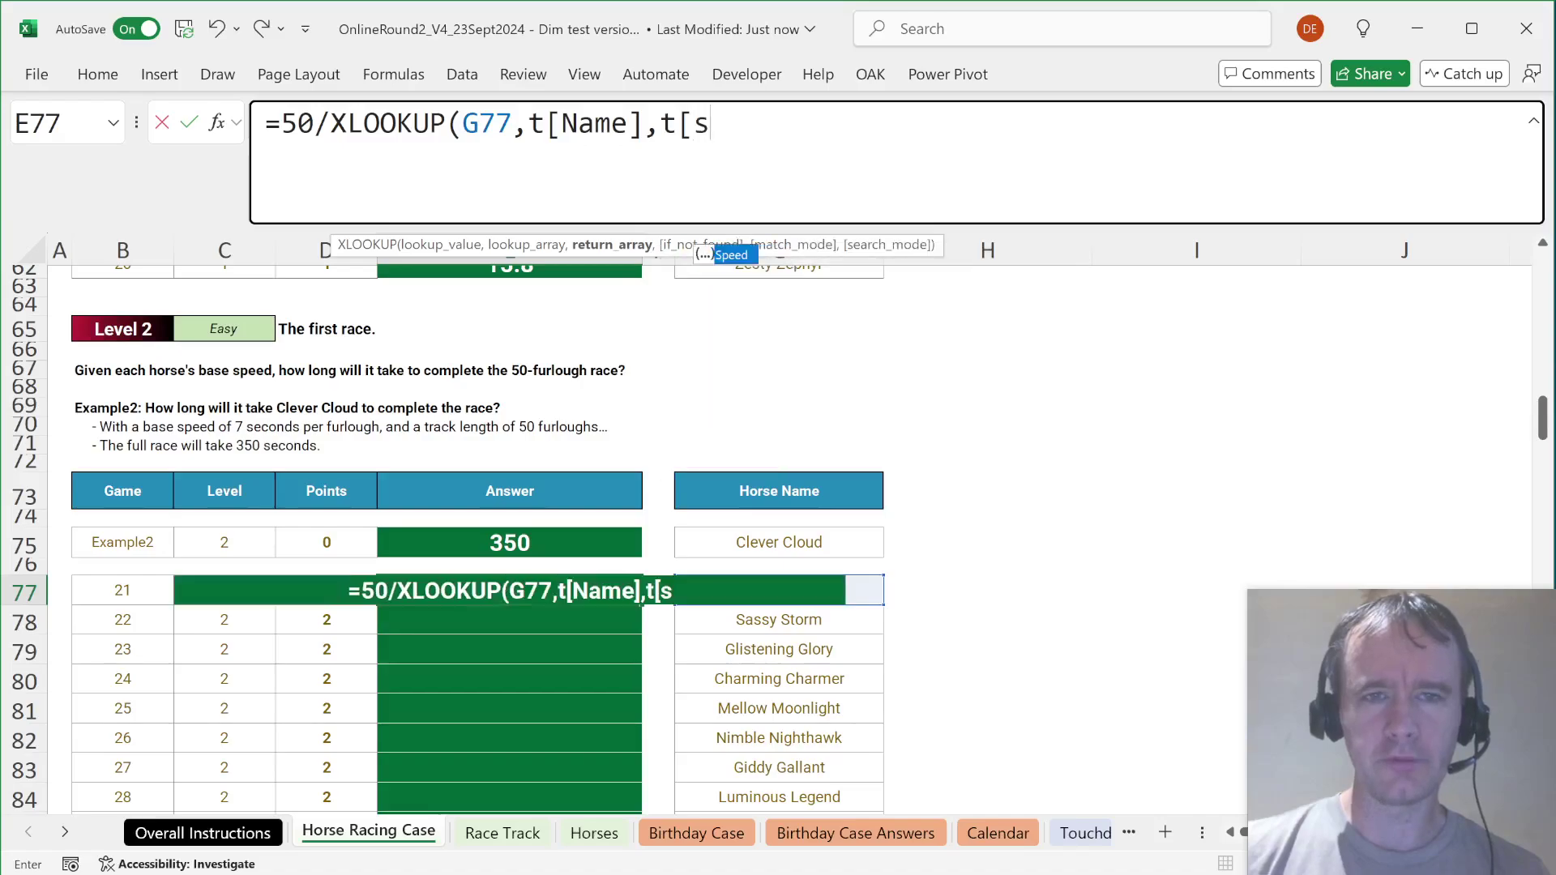
pyautogui.press('Tab')
pyautogui.write('])')
pyautogui.hotkey('ctrl', 'Return')
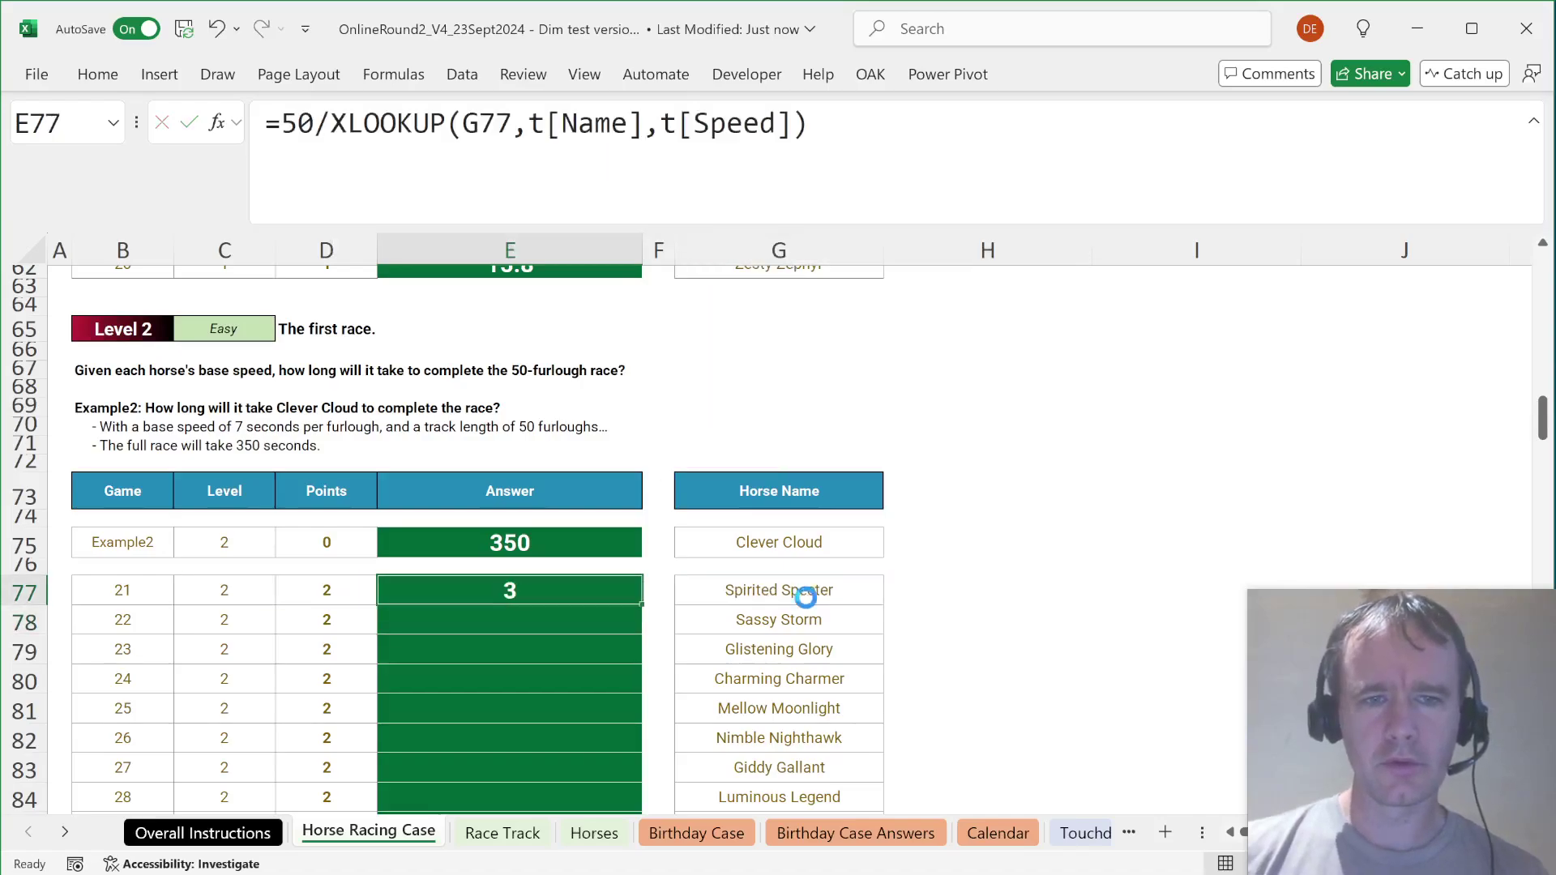
# Step: Test the formula on the example row, undo it, and correct it to =50*XLOOKUP(...)
pyautogui.hotkey('ctrl', 'c')
pyautogui.press('Up')
pyautogui.press('Up')
pyautogui.hotkey('ctrl', 'v')
pyautogui.hotkey('ctrl', 'z')
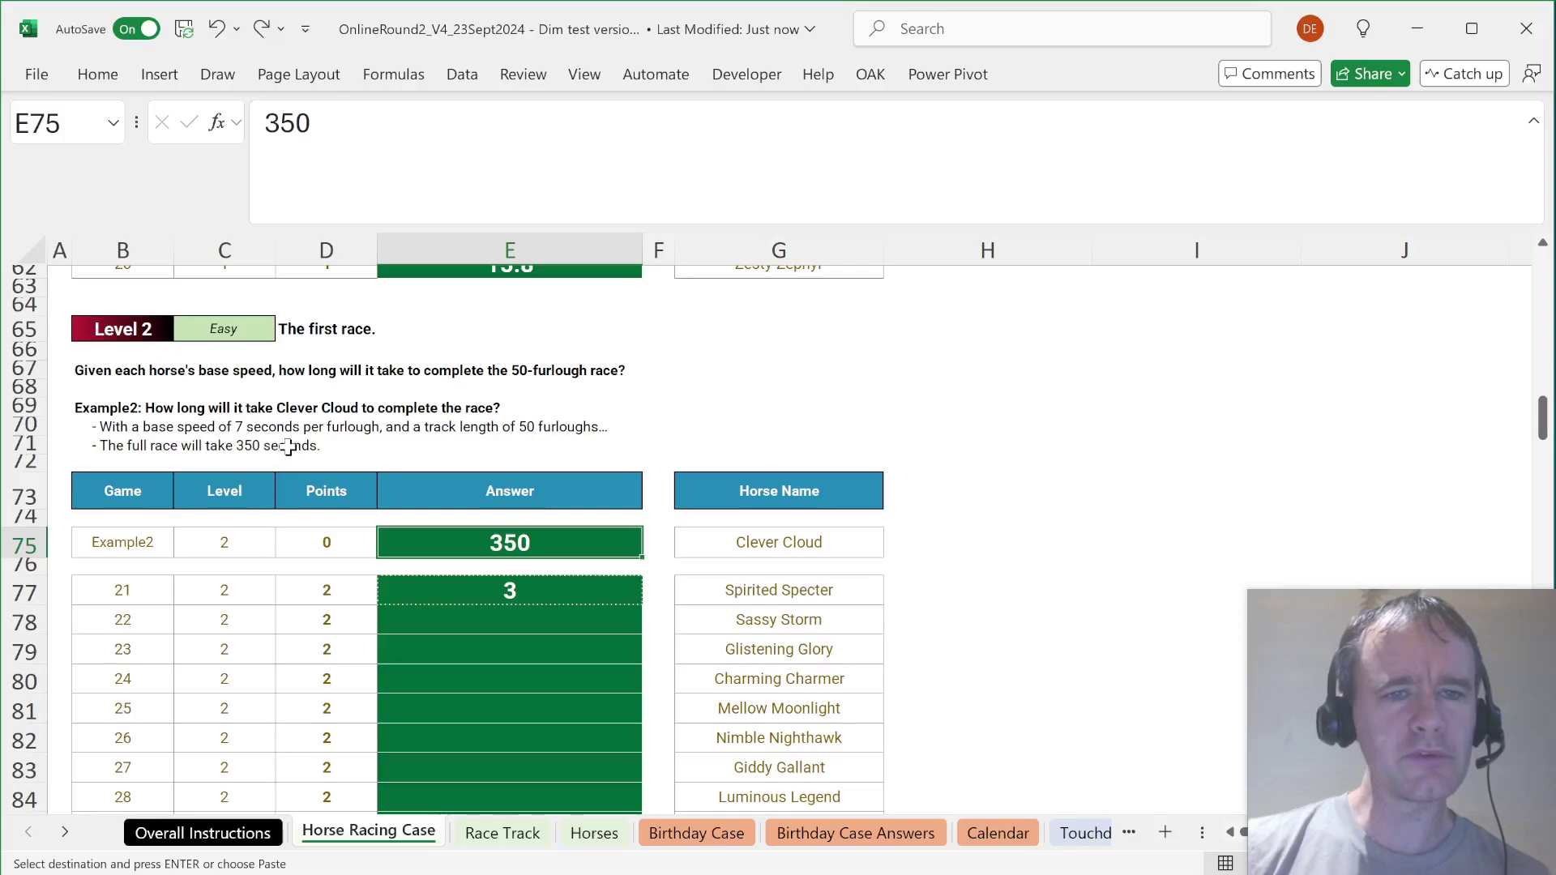
pyautogui.click(506, 588)
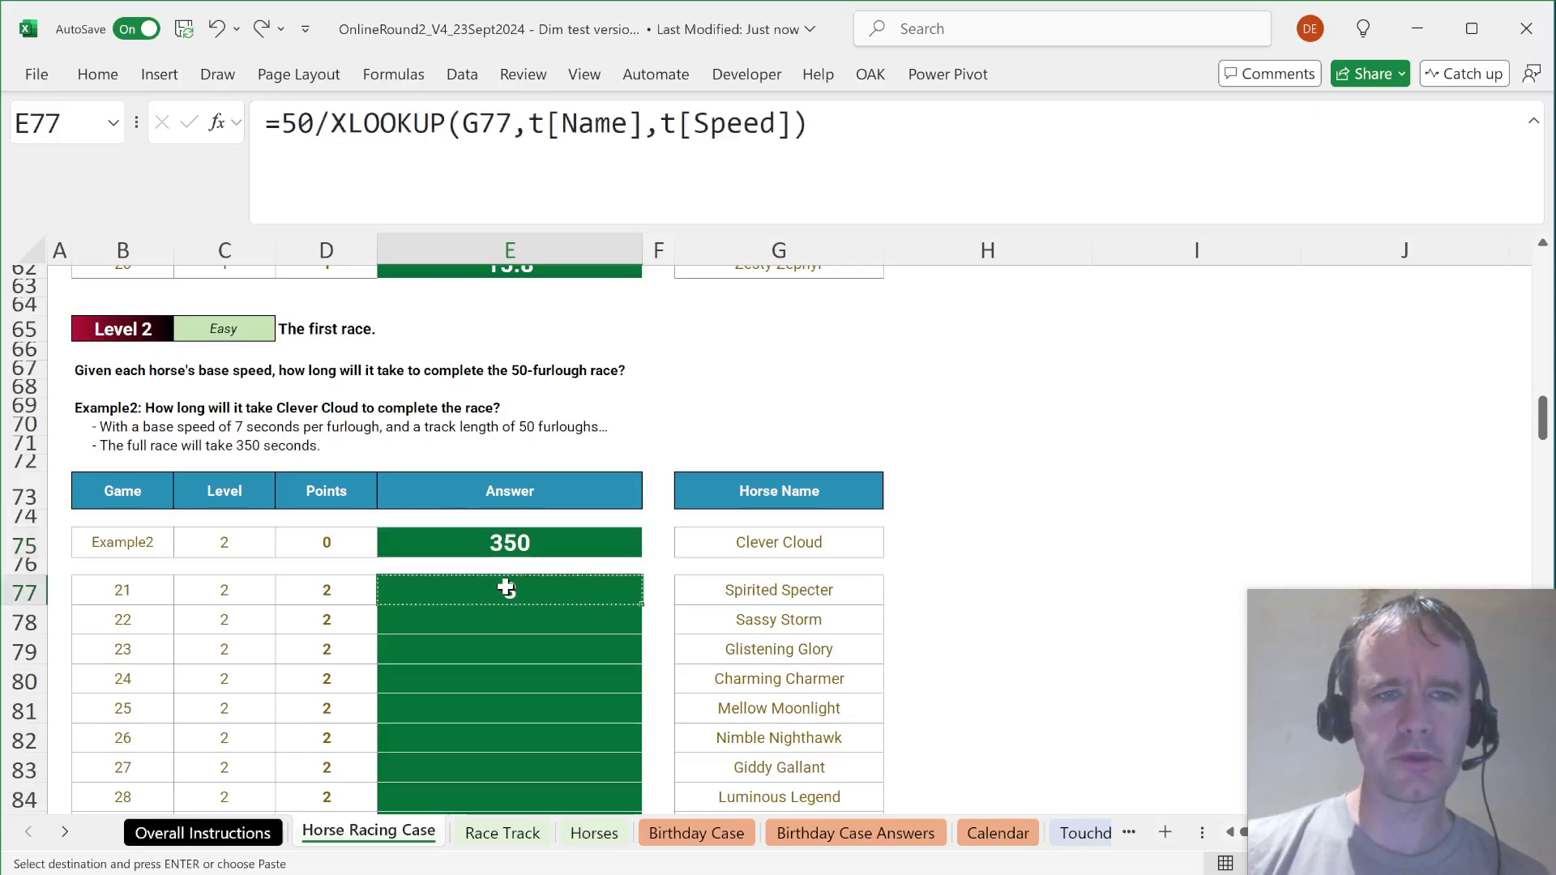
pyautogui.click(314, 123)
pyautogui.press('BackSpace')
pyautogui.write('*')
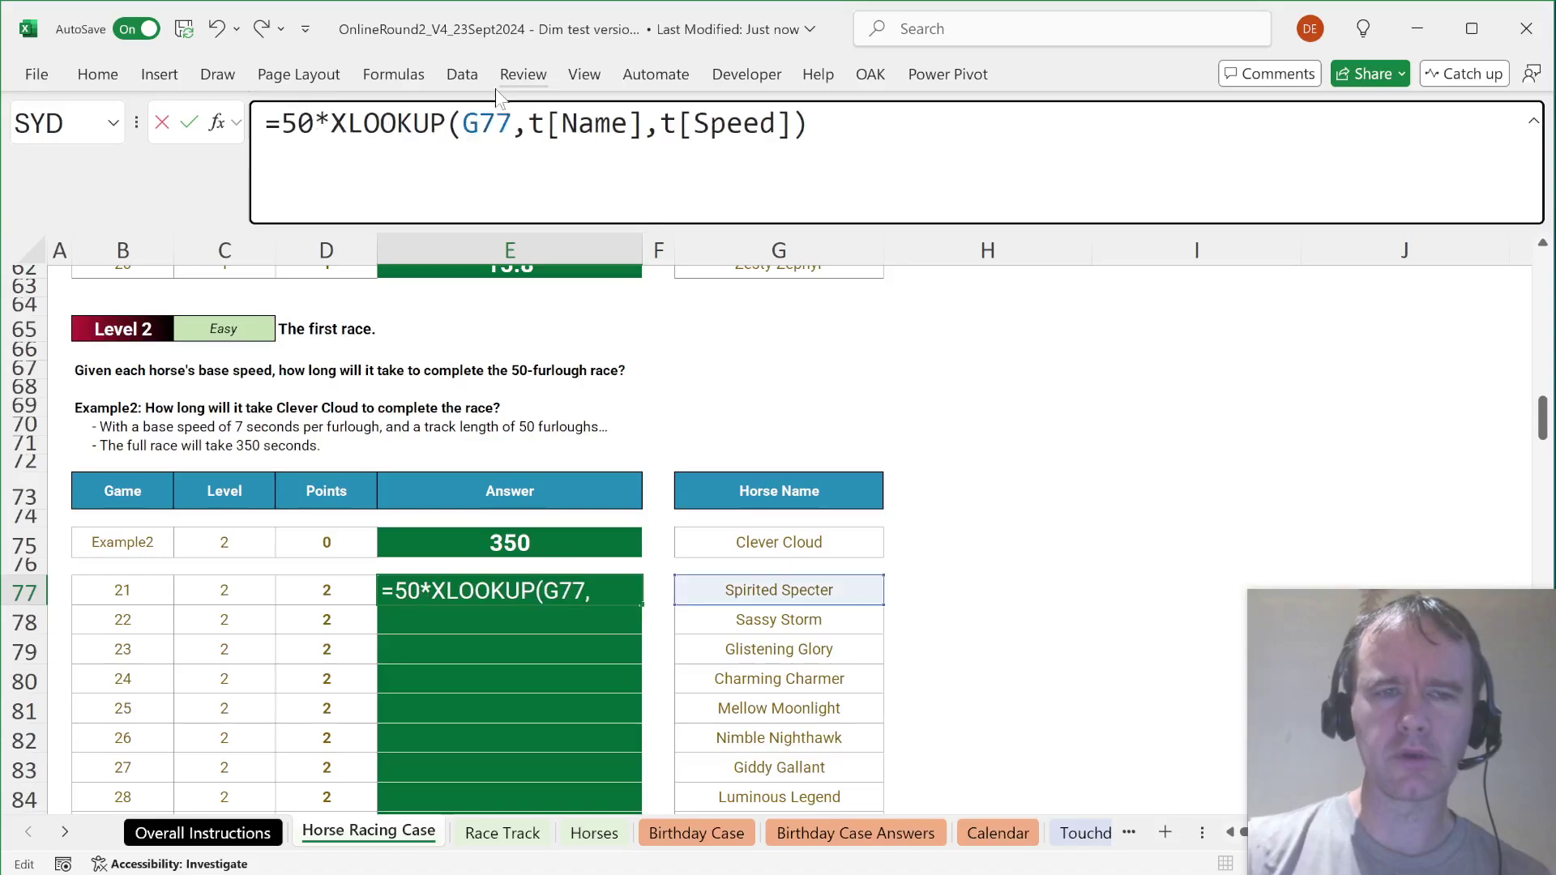
pyautogui.press('Return')
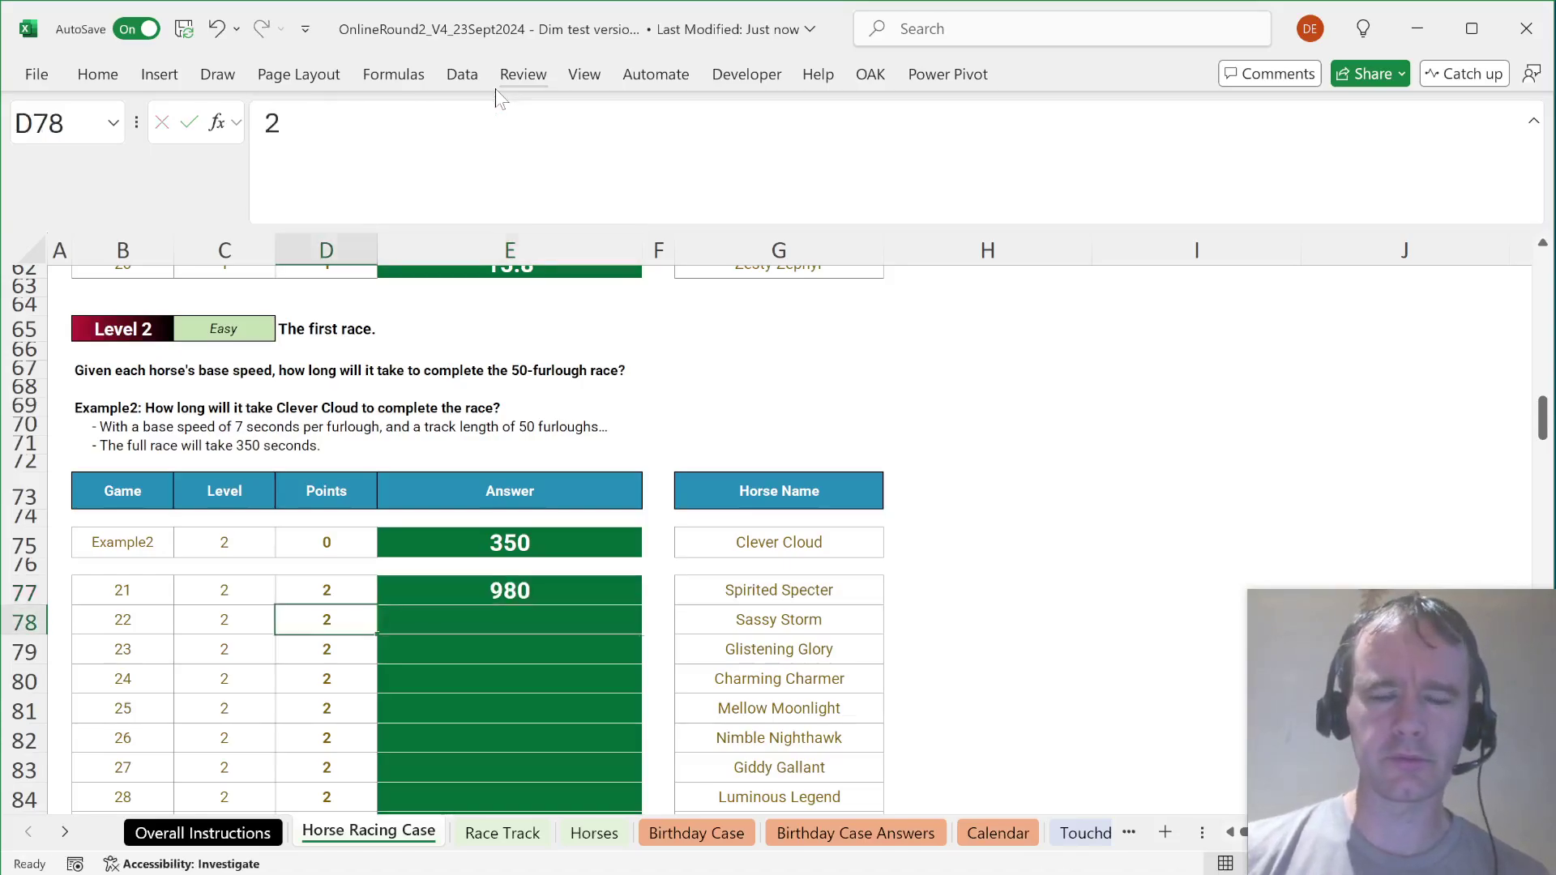
# Step: Copy the corrected race-time formula to the example row and fill it through E77:E96
pyautogui.press('Up')
pyautogui.press('Right')
pyautogui.hotkey('ctrl', 'c')
pyautogui.press('Up')
pyautogui.press('Up')
pyautogui.hotkey('ctrl', 'v')
pyautogui.press('Down')
pyautogui.press('Down')
pyautogui.press('Left')
pyautogui.hotkey('ctrl', 'Down')
pyautogui.press('Right')
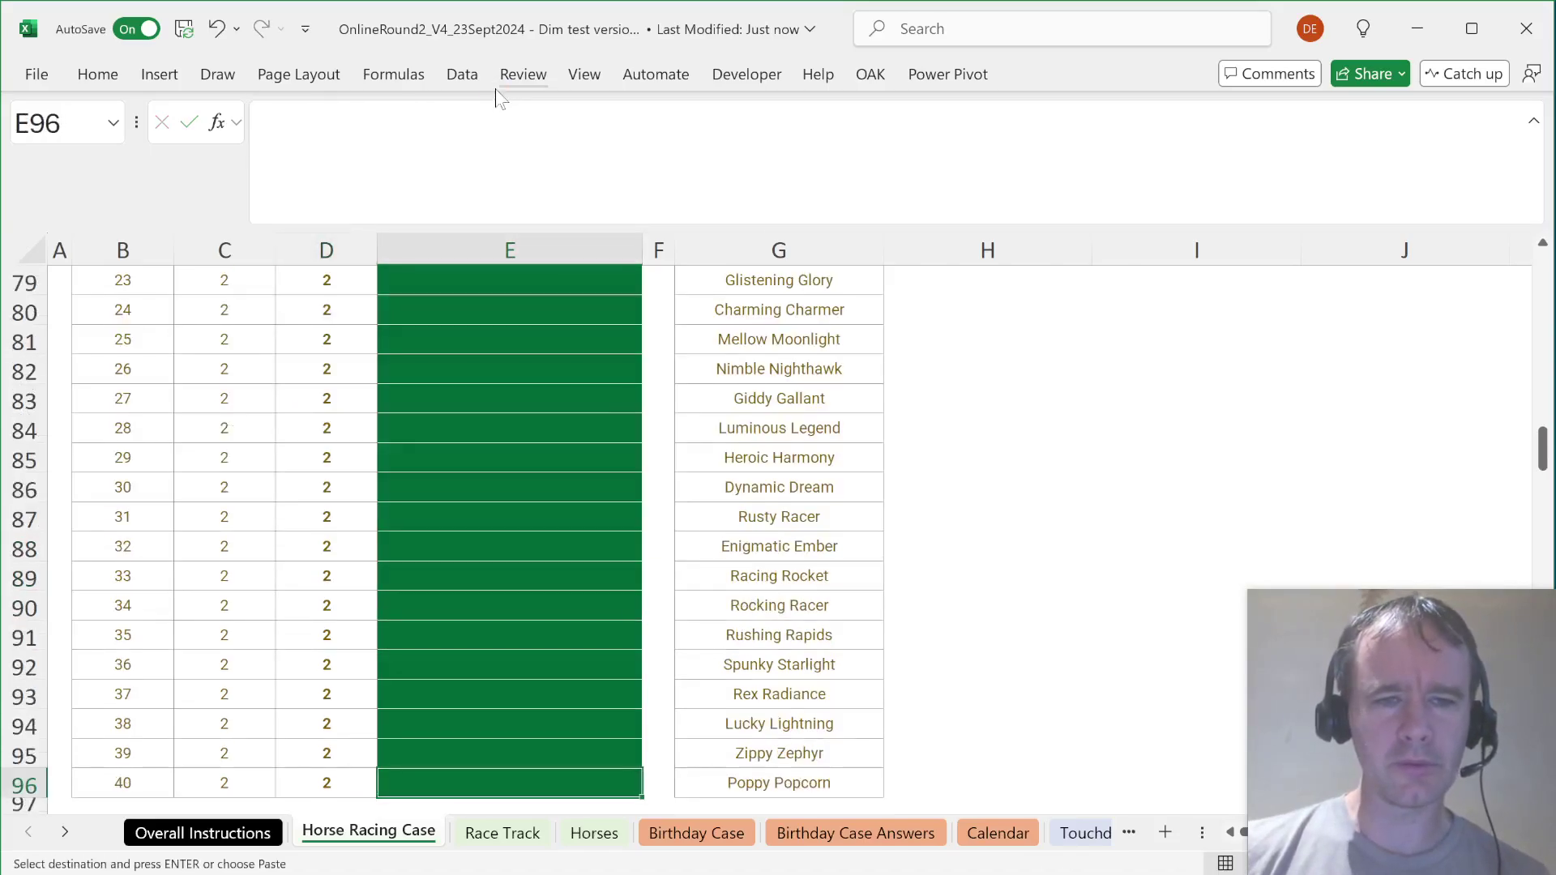
pyautogui.hotkey('ctrl', 'shift', 'Up')
pyautogui.press('Return')
pyautogui.press('Return')
pyautogui.scroll(-4, 638, 295)
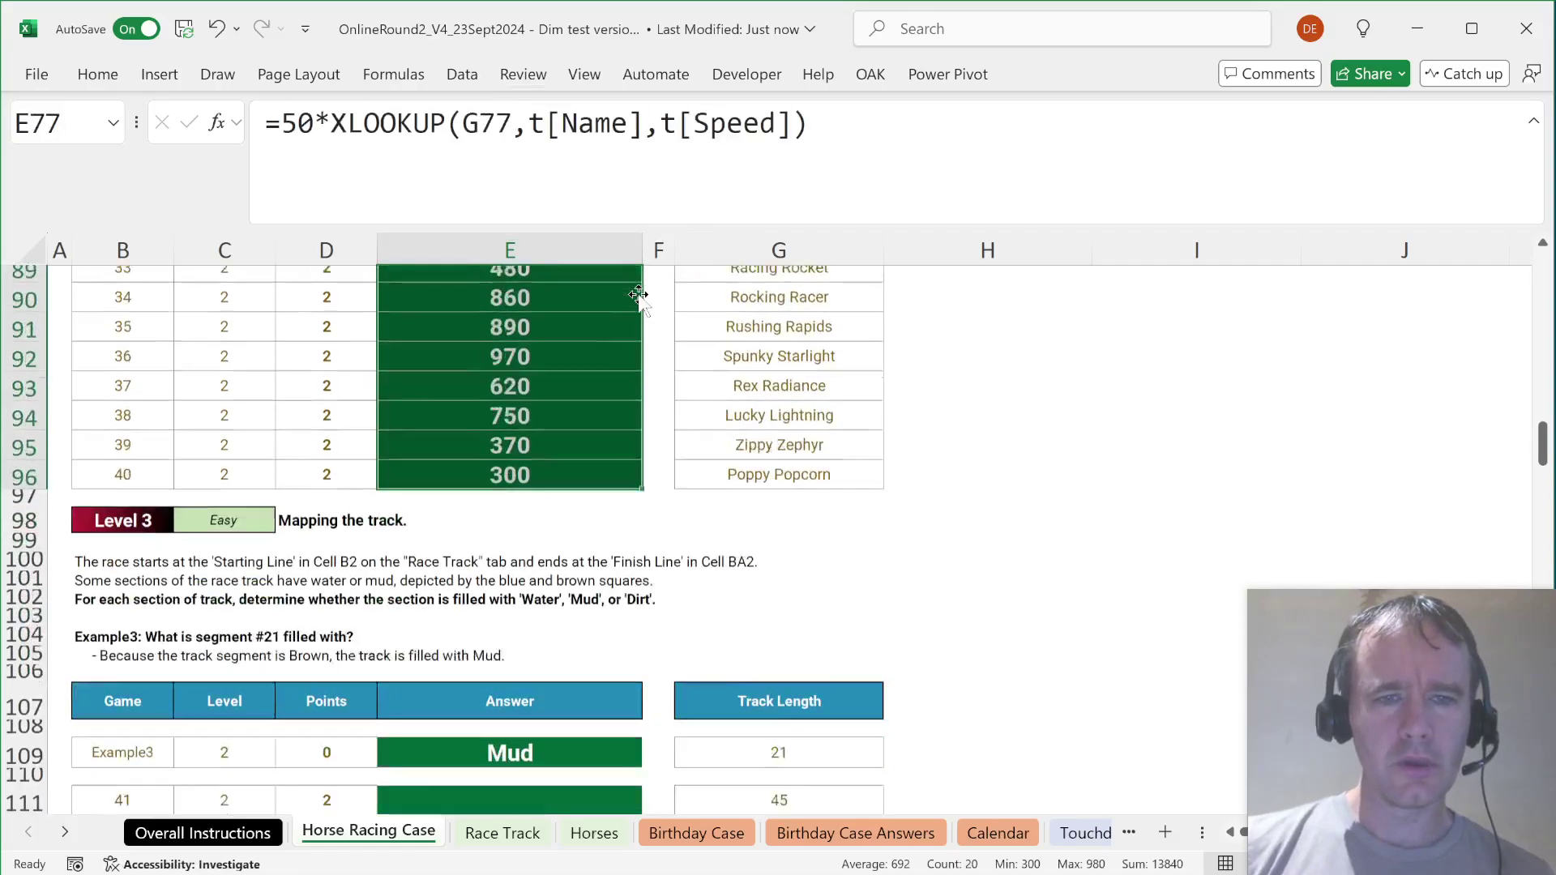
# Step: Type the codes W, M and D down the column beside the Level 3 table
pyautogui.scroll(-2, 637, 296)
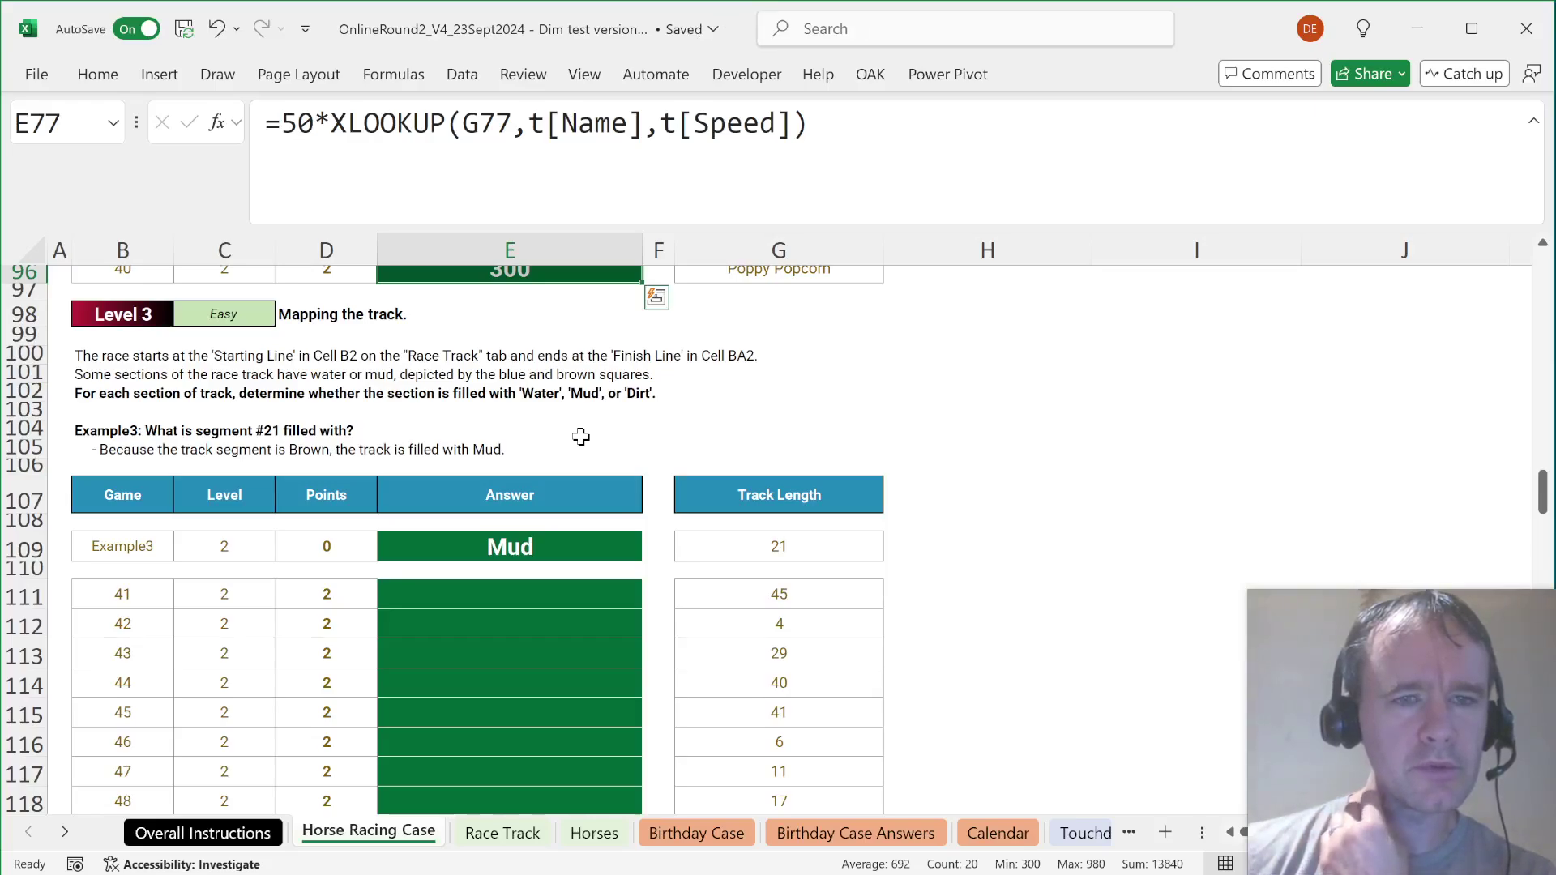
pyautogui.click(579, 594)
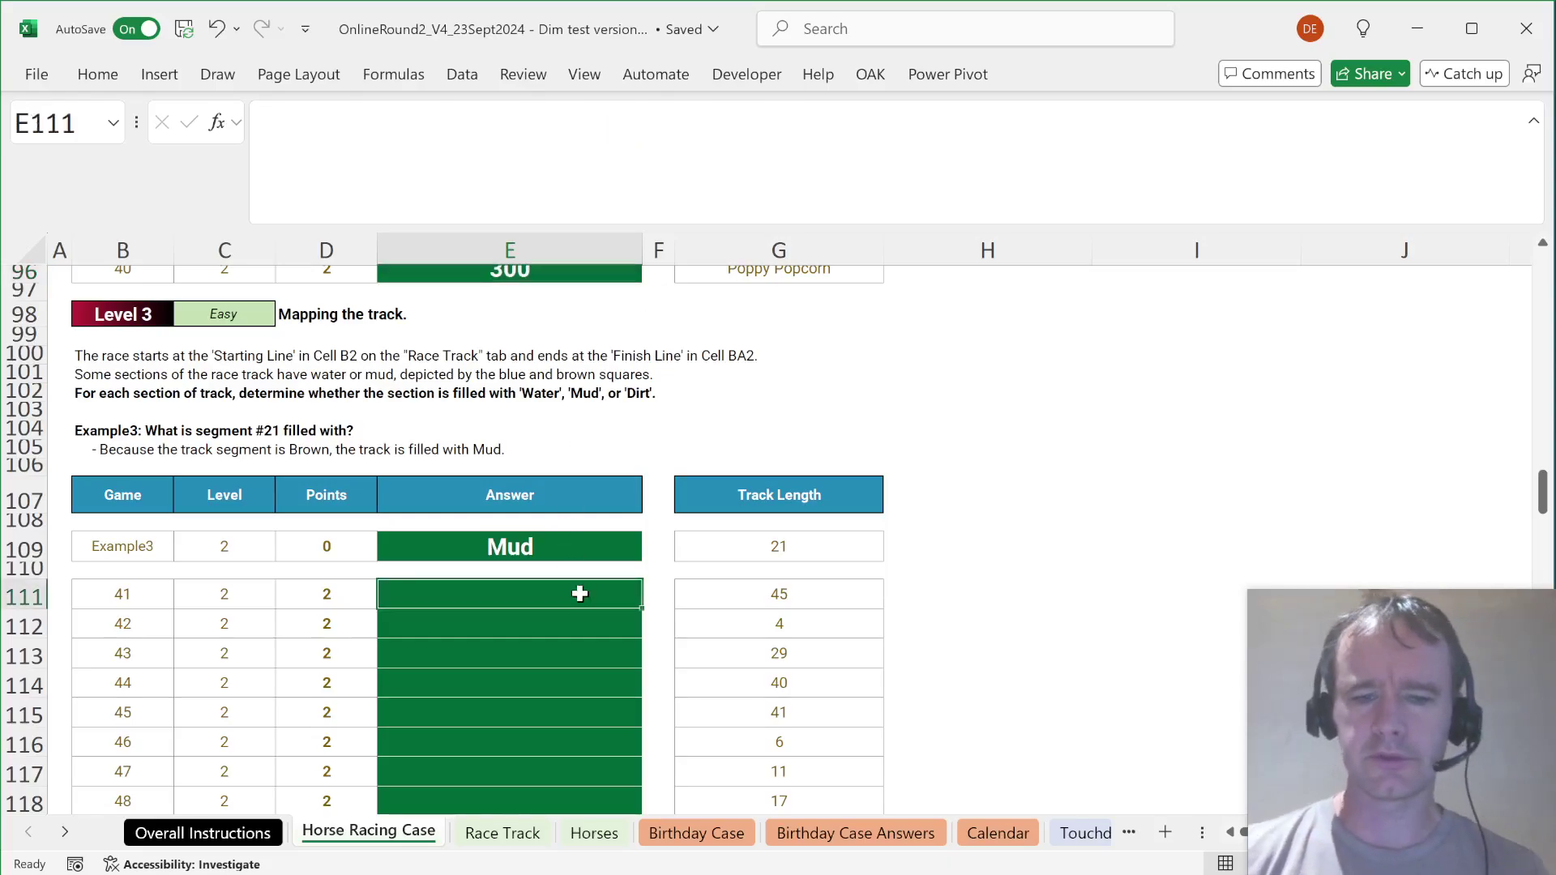
pyautogui.write('=')
pyautogui.press('Escape')
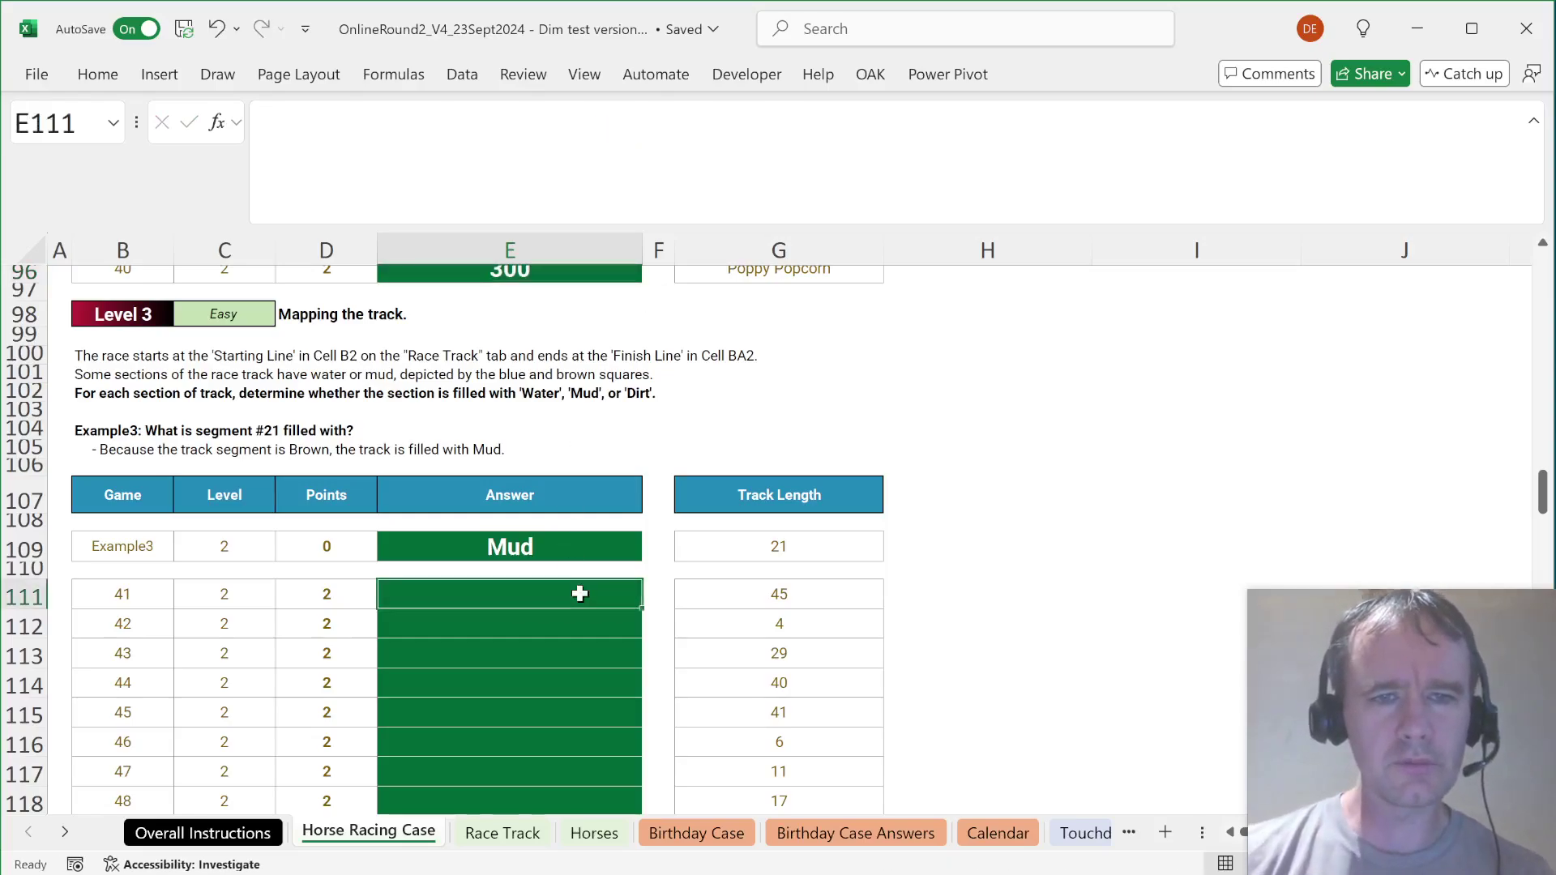
pyautogui.click(1017, 495)
pyautogui.press('Right')
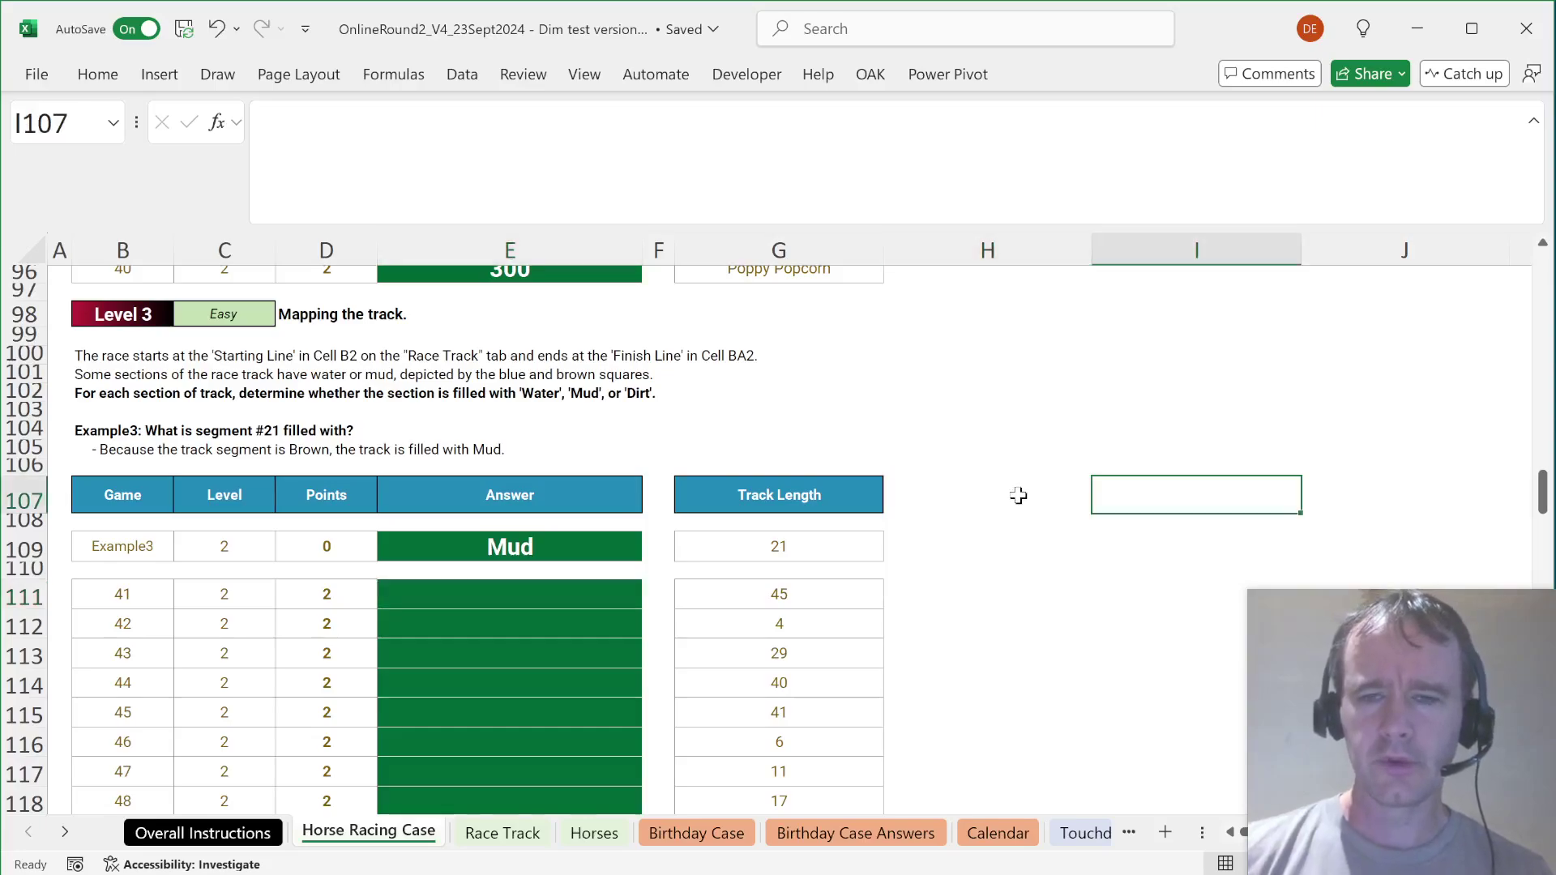
pyautogui.write('W')
pyautogui.press('Return')
pyautogui.write('M')
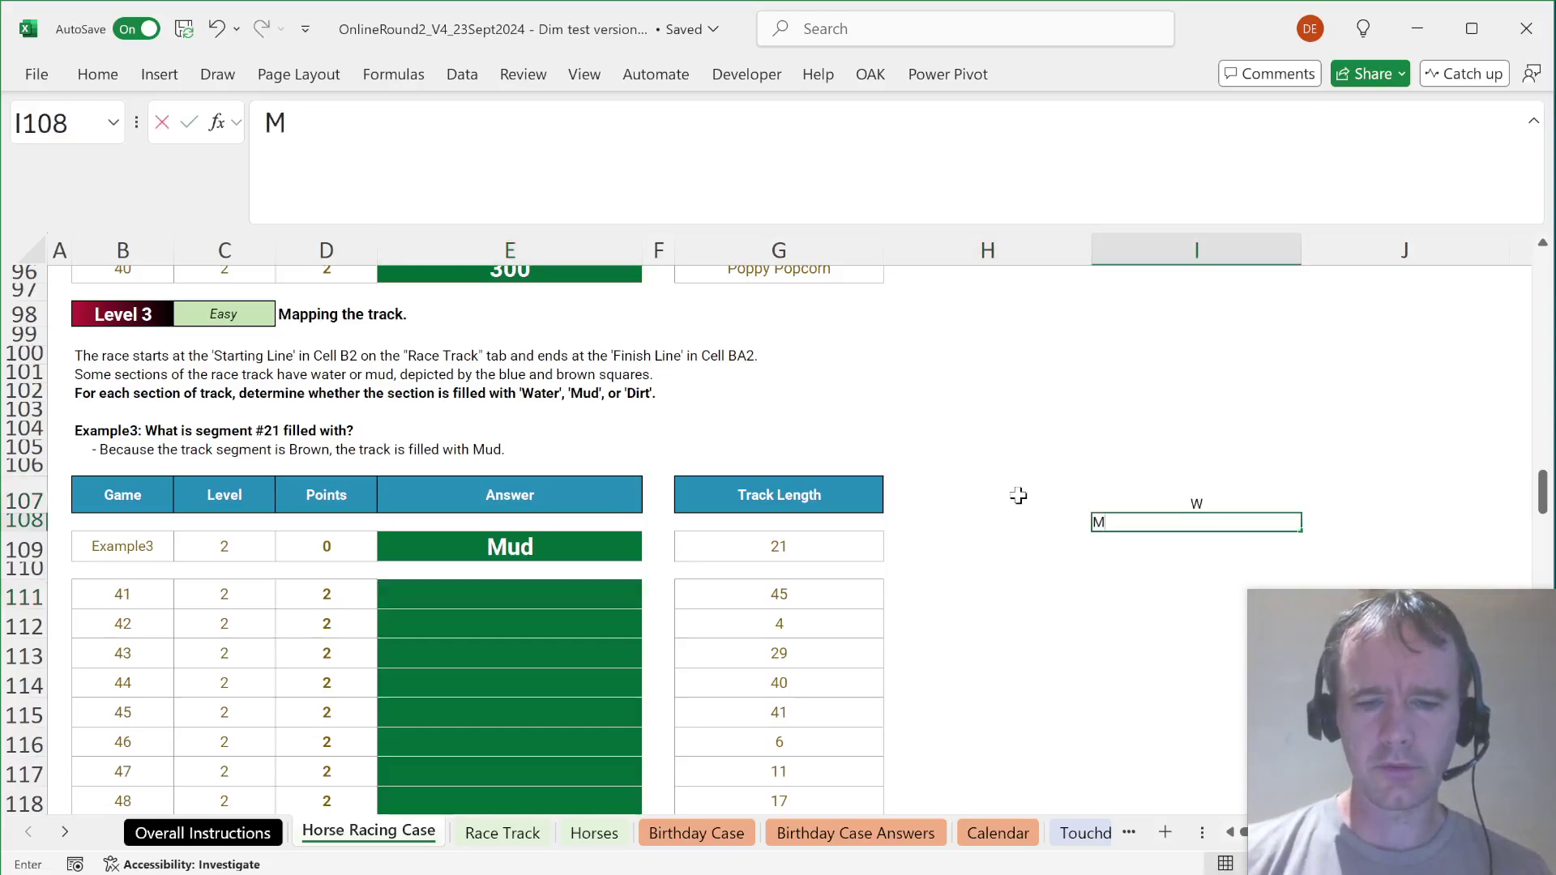
pyautogui.press('Return')
pyautogui.write('D')
pyautogui.press('Up')
# Step: Enter Water, Mud and Dirt next to the codes and select the whole key table
pyautogui.press('Right')
pyautogui.press('Up')
pyautogui.write('Water')
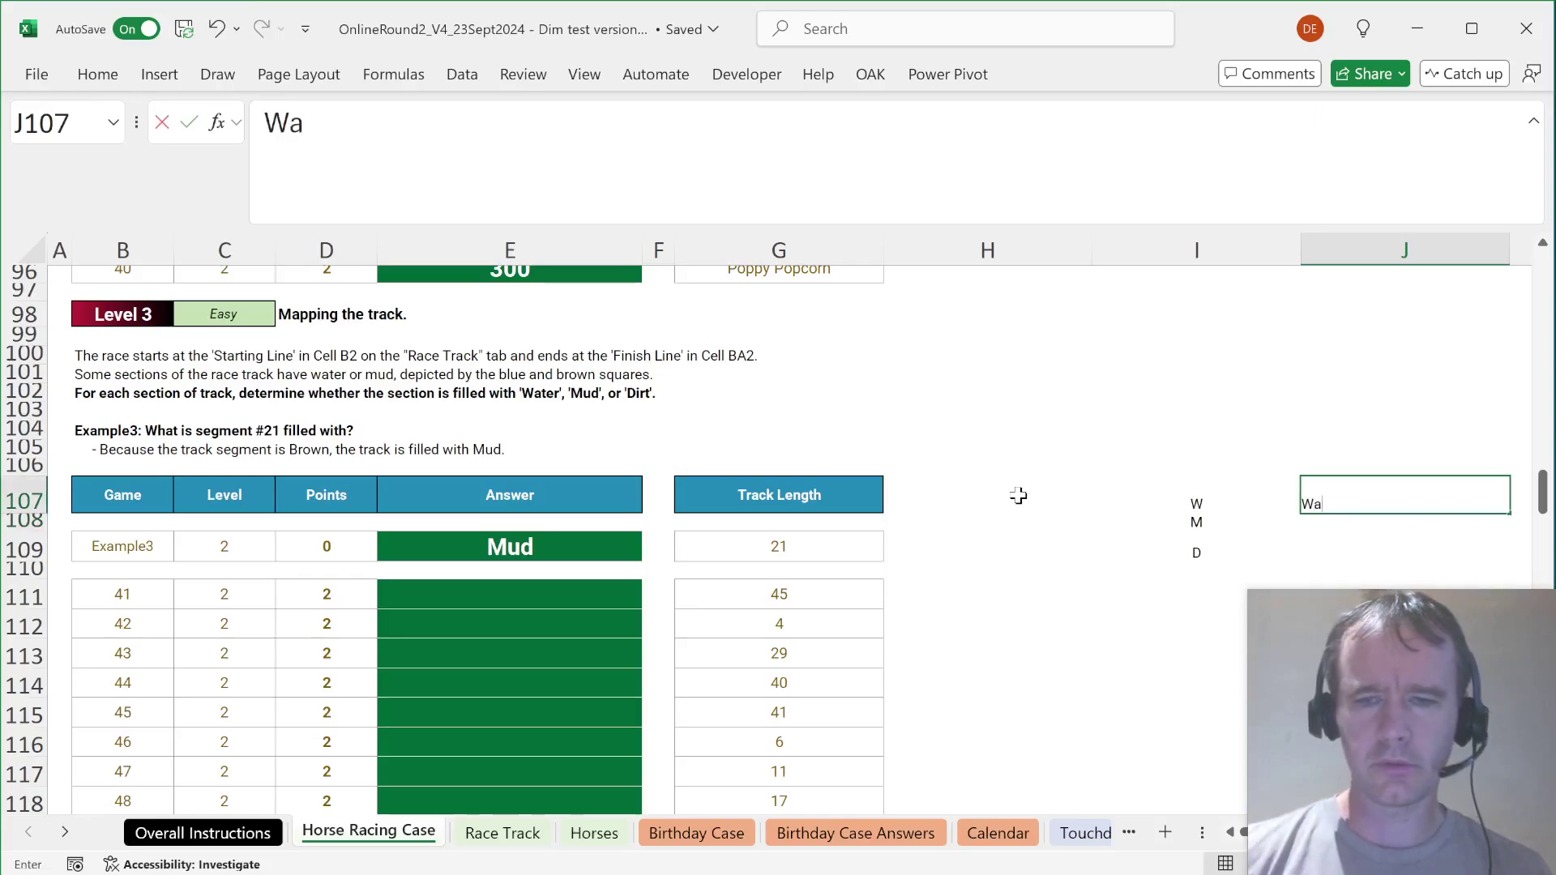
pyautogui.press('Return')
pyautogui.write('Mud')
pyautogui.press('Return')
pyautogui.write('Dir')
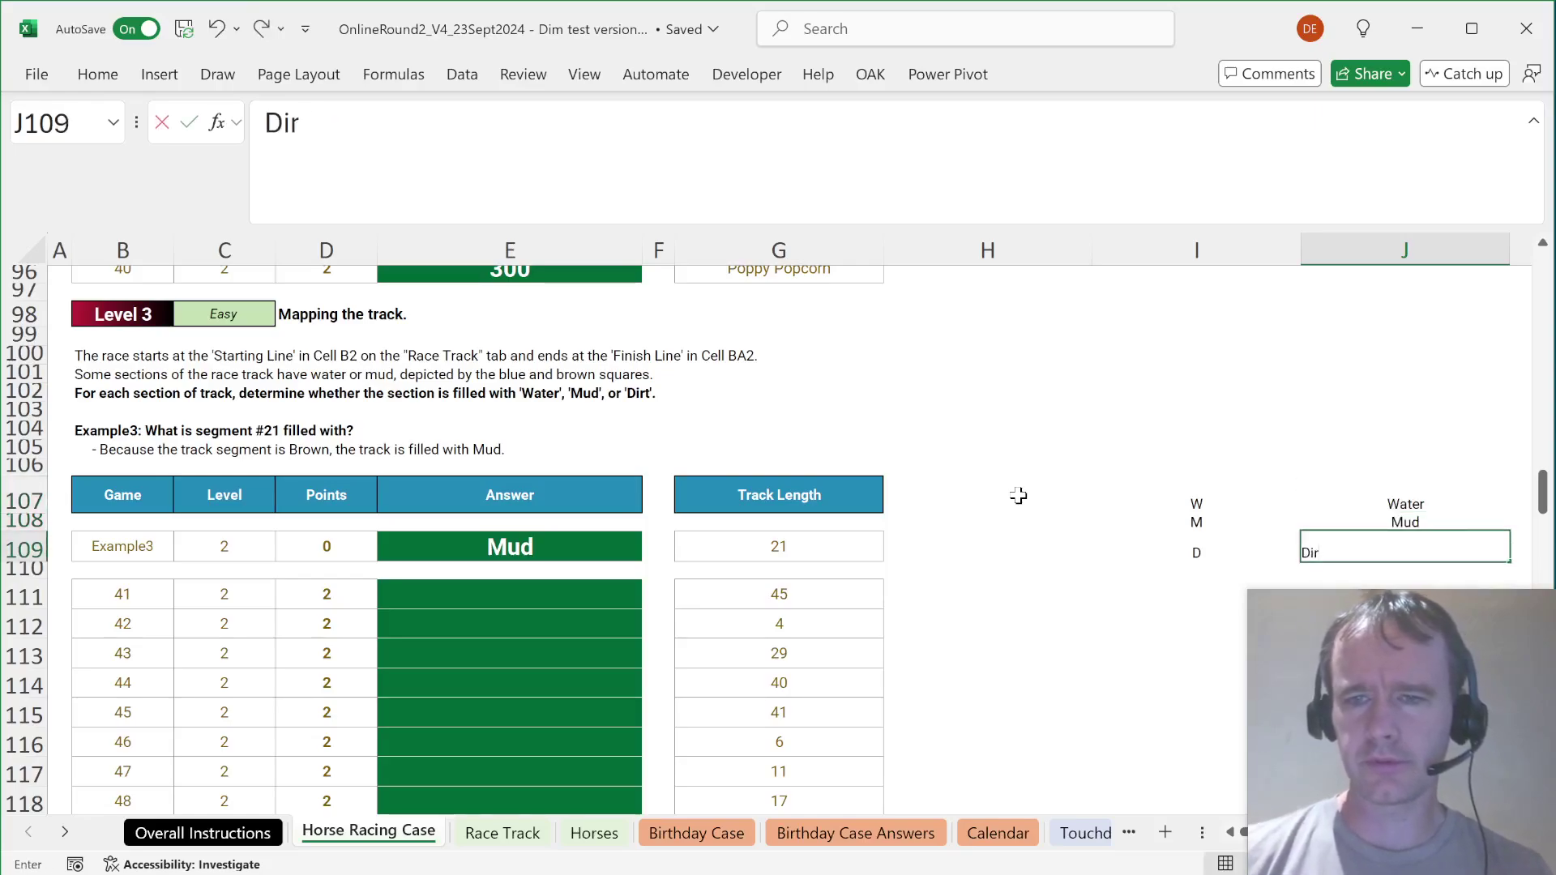
pyautogui.write('t')
pyautogui.press('Return')
pyautogui.press('Left')
pyautogui.press('Up')
pyautogui.press('Up')
pyautogui.press('Up')
pyautogui.hotkey('ctrl', 'a')
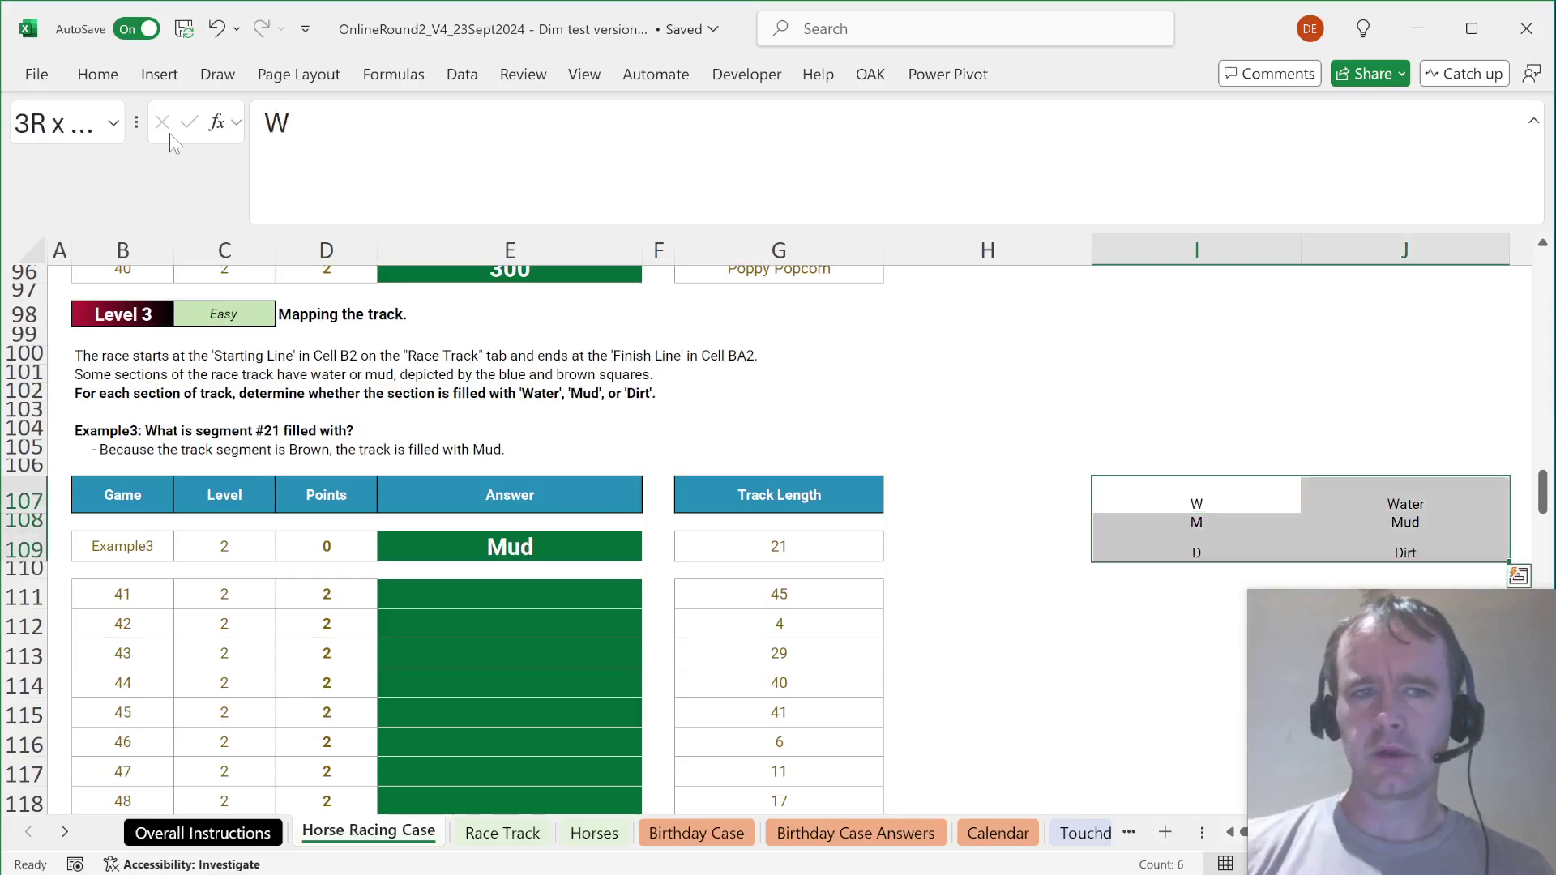
# Step: Name the code table range 'types' in the Name Box
pyautogui.click(65, 123)
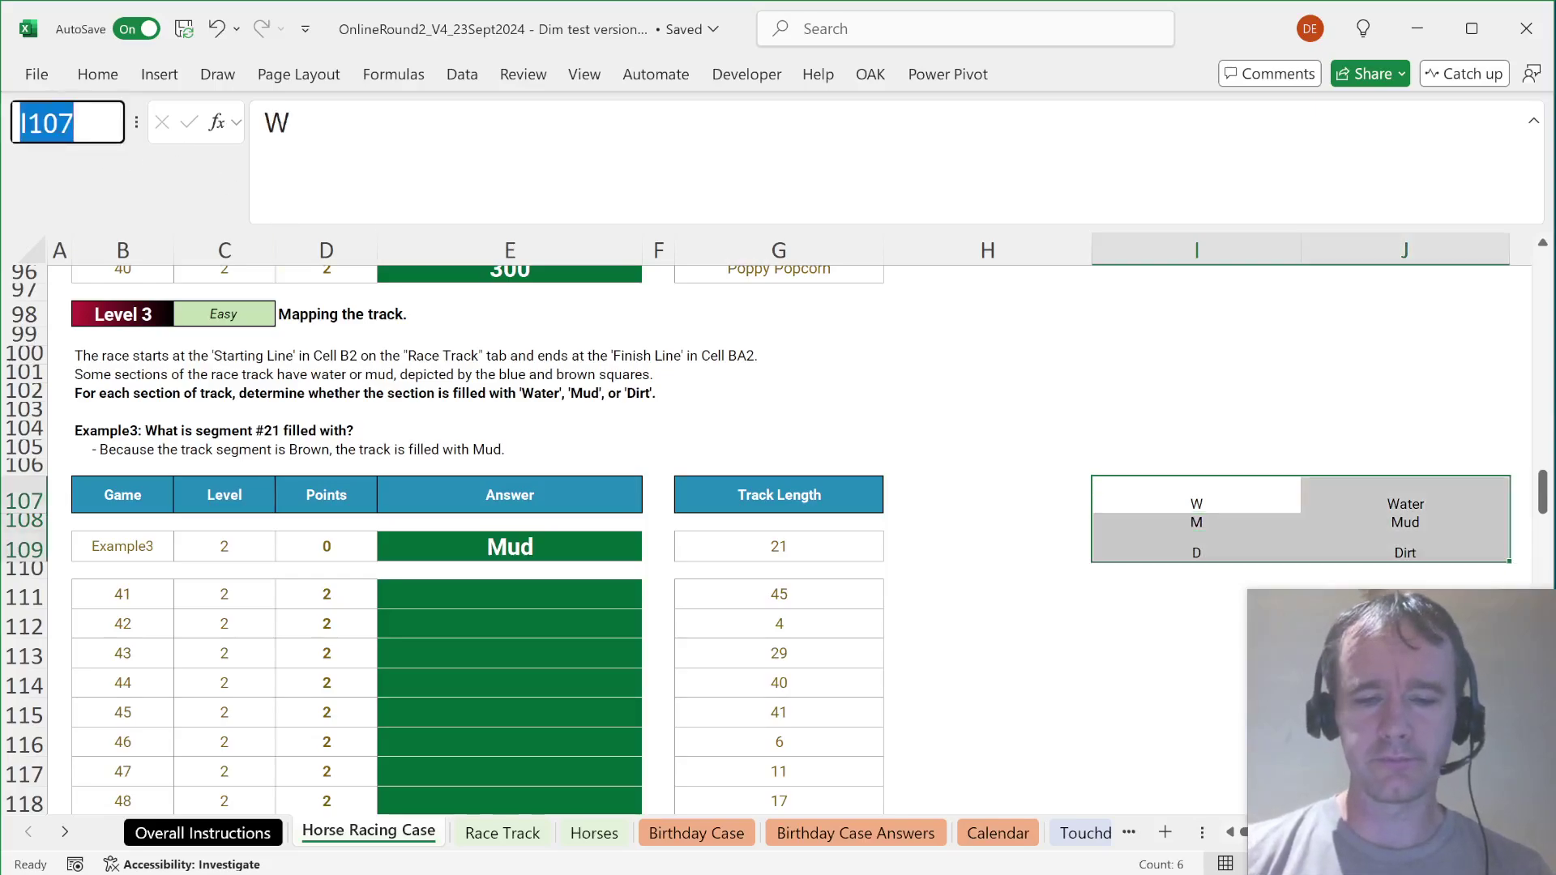
pyautogui.write('types')
pyautogui.press('Return')
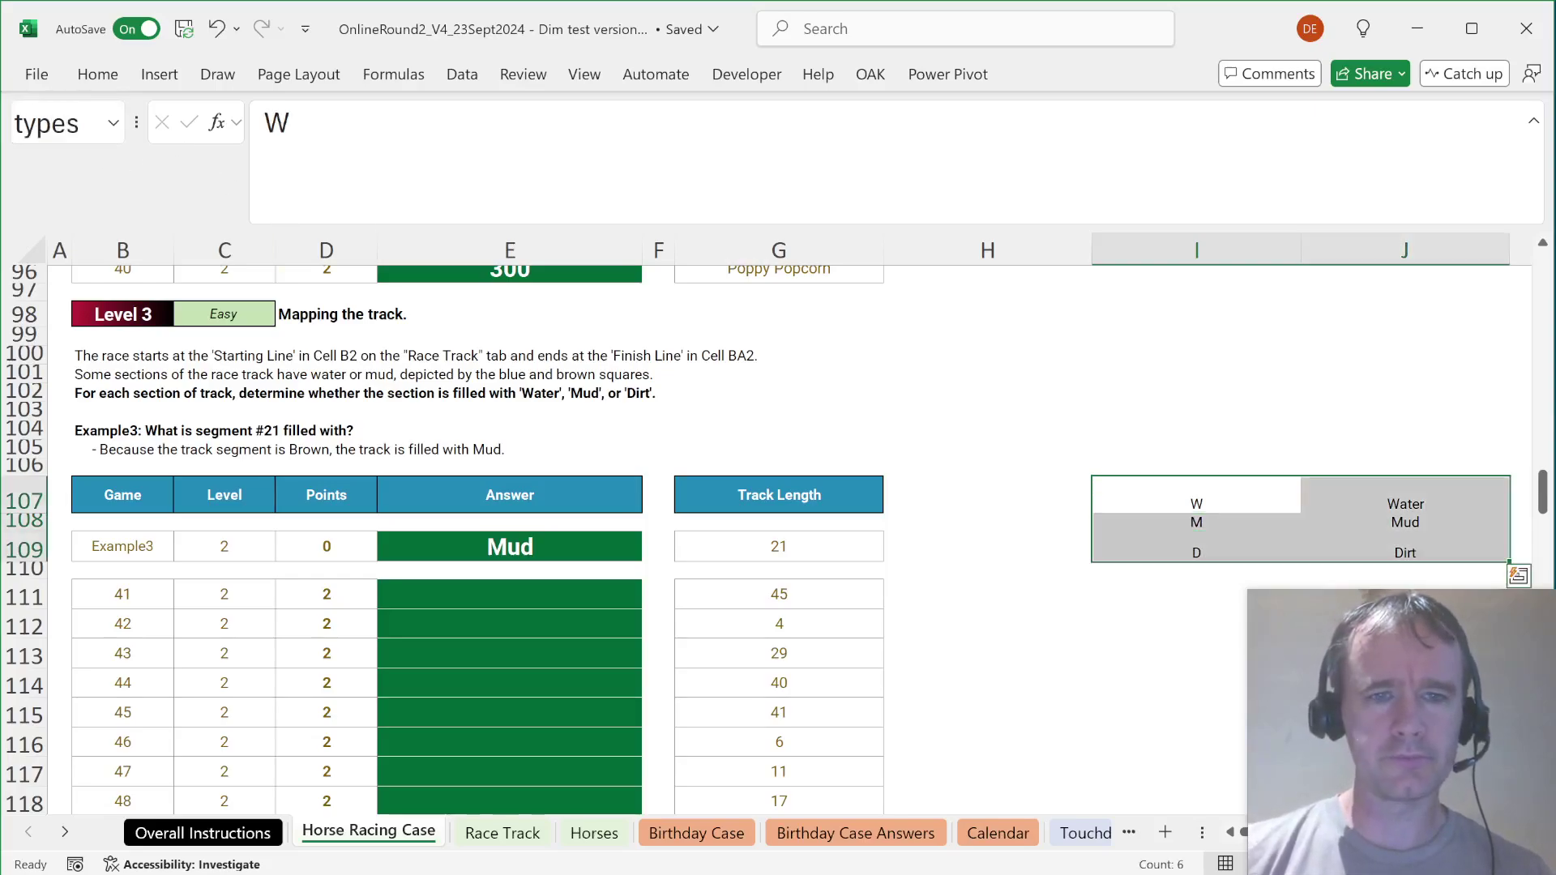
# Step: Enter =VLOOKUP(INDEX(track,G111),types,2,0) in the game 41 answer cell
pyautogui.click(537, 591)
pyautogui.write('=ind')
pyautogui.press('Tab')
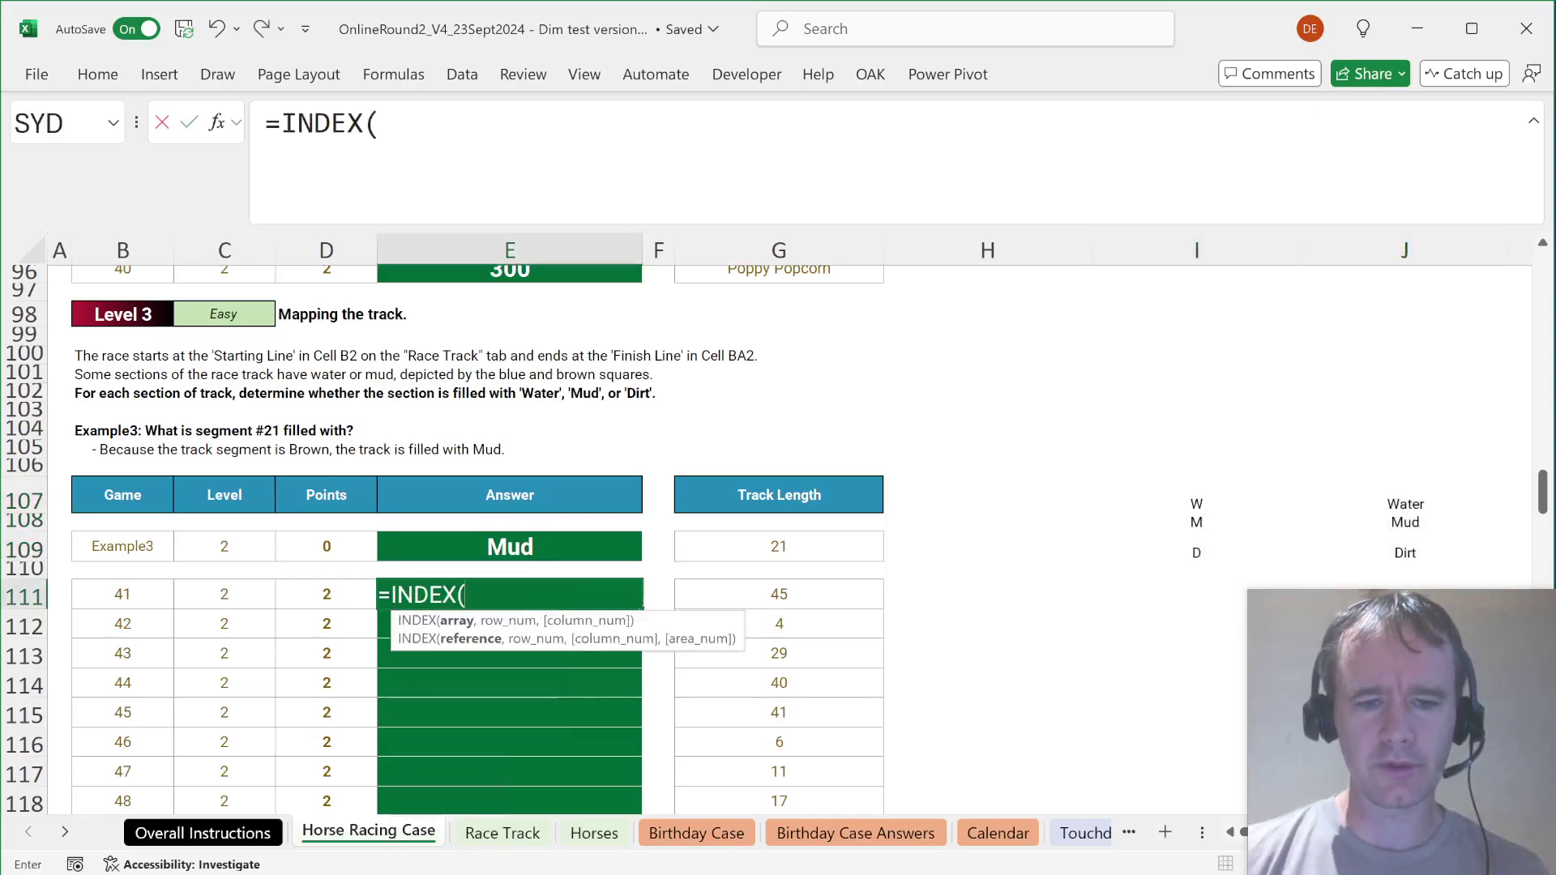
pyautogui.write('track,')
pyautogui.press('Right')
pyautogui.press('Right')
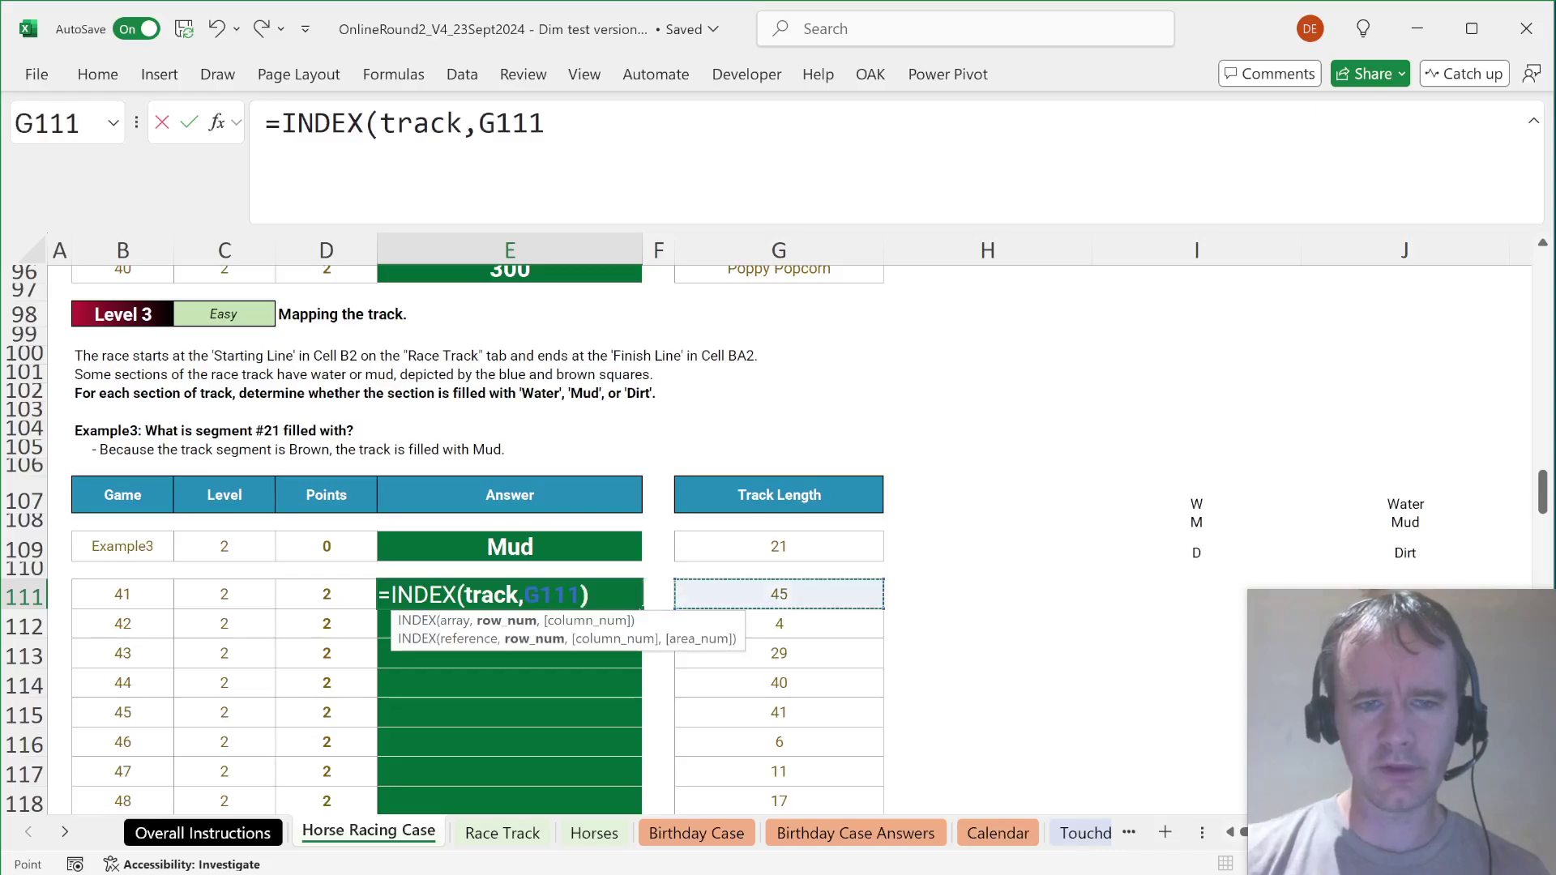
pyautogui.press('Return')
pyautogui.click(535, 594)
pyautogui.click(282, 123)
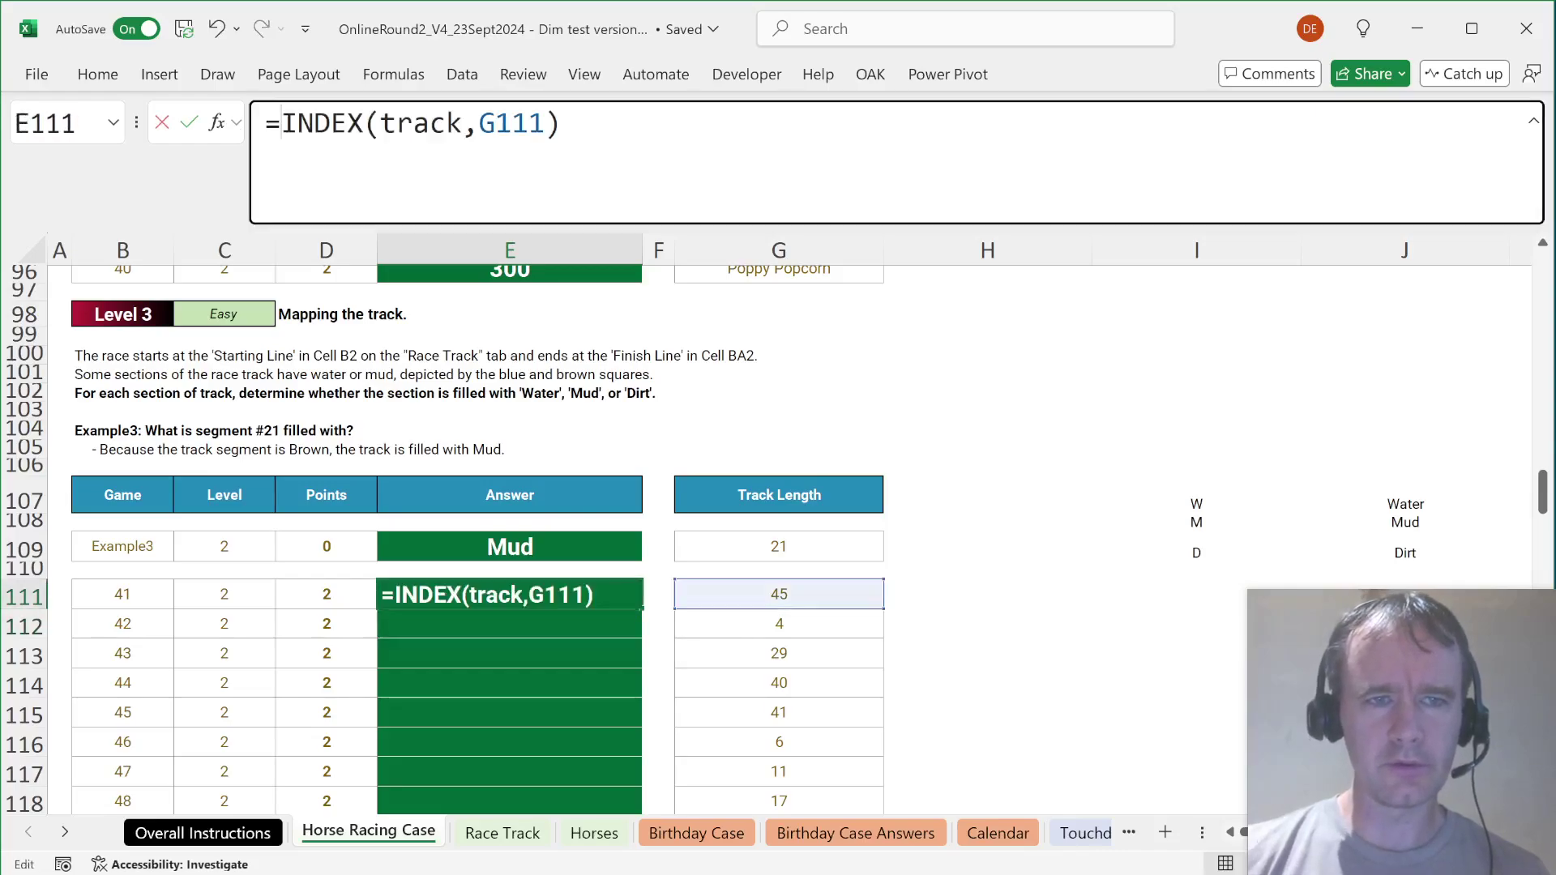
pyautogui.write('vl')
pyautogui.press('Tab')
pyautogui.press('End')
pyautogui.write(',')
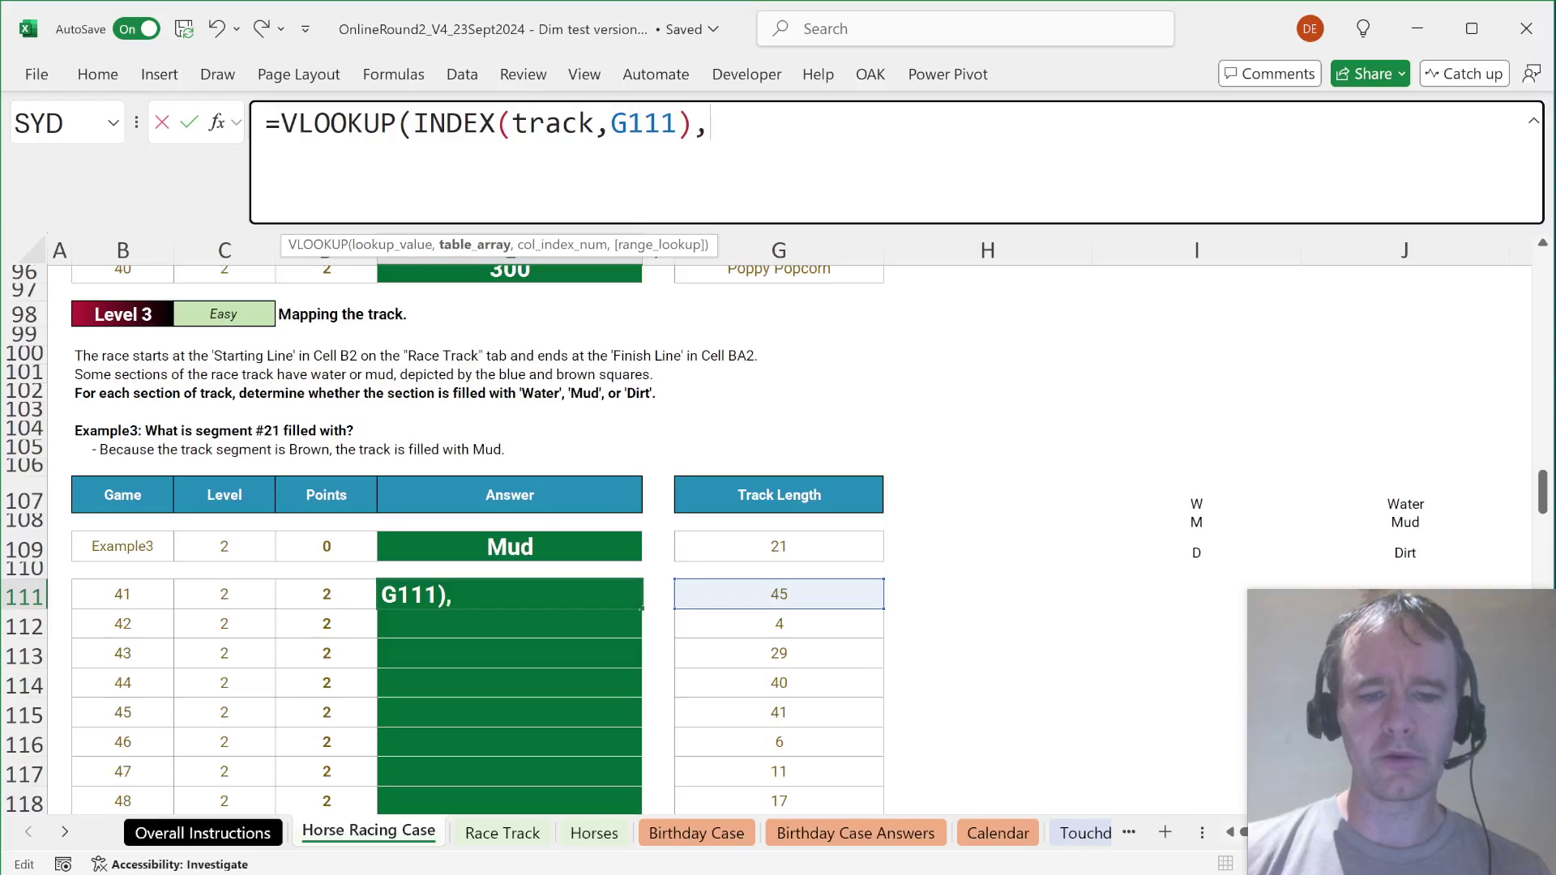
pyautogui.write('types,2,0)')
pyautogui.press('Return')
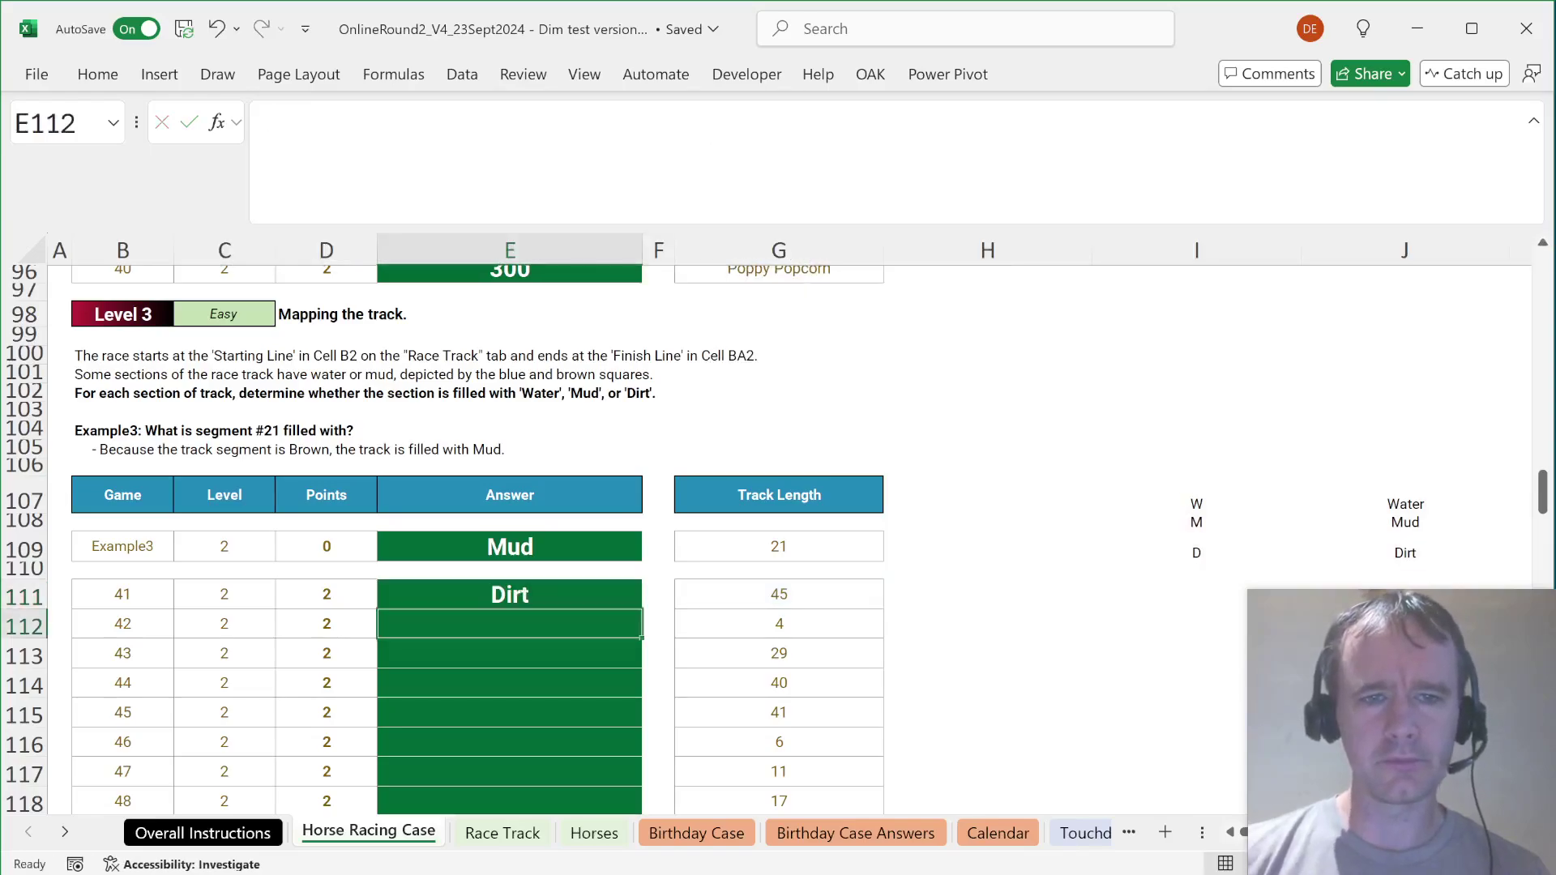
# Step: Copy the lookup to the example row and fill it down the answers for games 41 onward
pyautogui.press('Up')
pyautogui.hotkey('ctrl', 'c')
pyautogui.press('Up')
pyautogui.press('Up')
pyautogui.hotkey('ctrl', 'v')
pyautogui.press('Down')
pyautogui.press('Down')
pyautogui.press('Left')
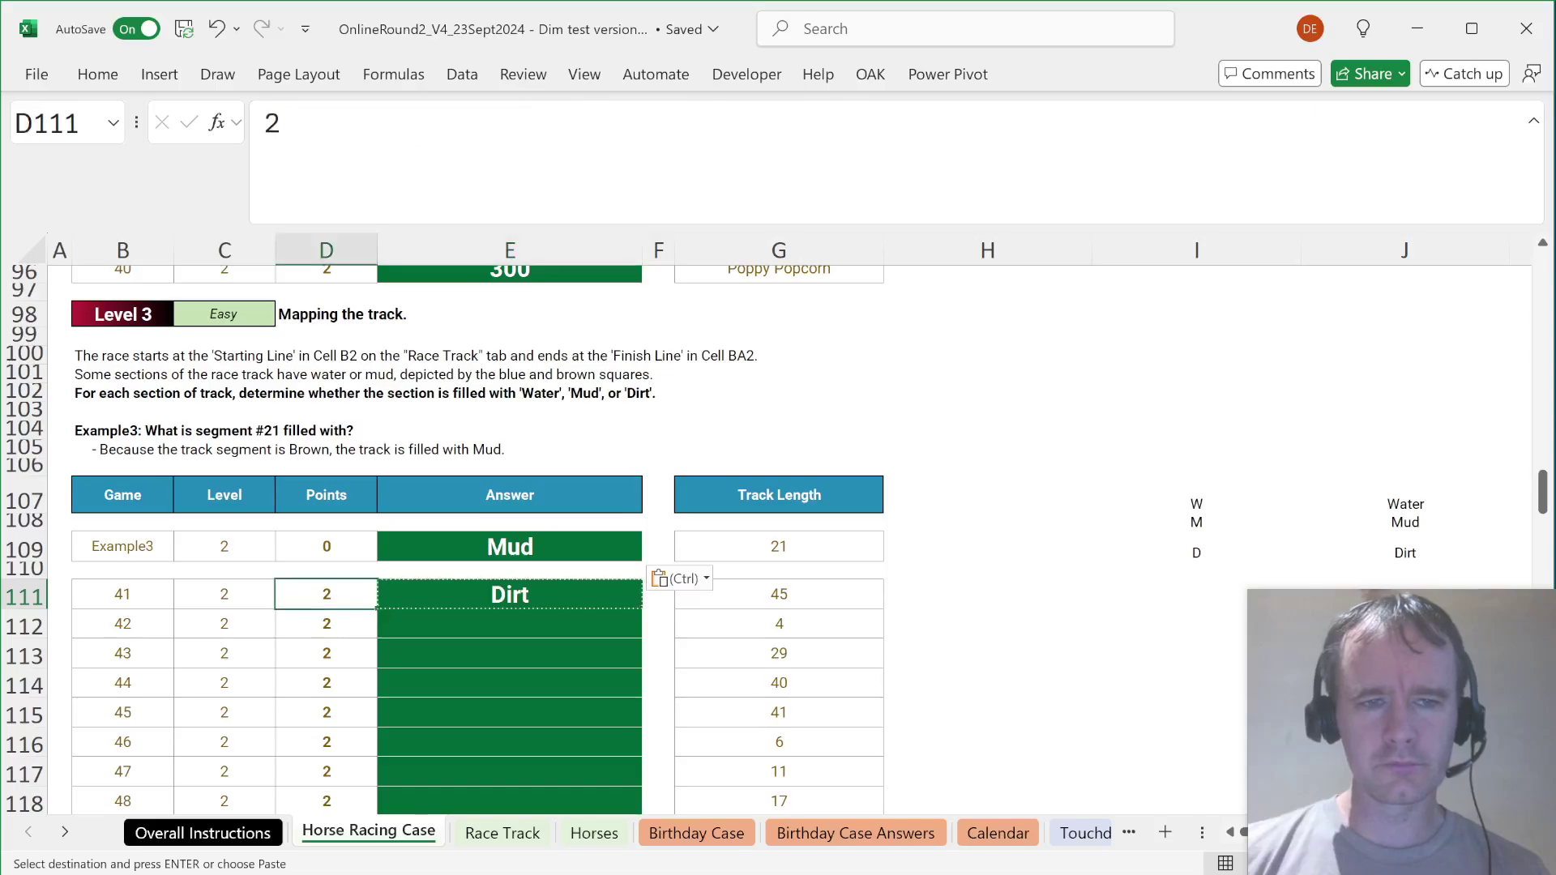
pyautogui.press('Right')
pyautogui.hotkey('ctrl', 'shift', 'Down')
pyautogui.press('Return')
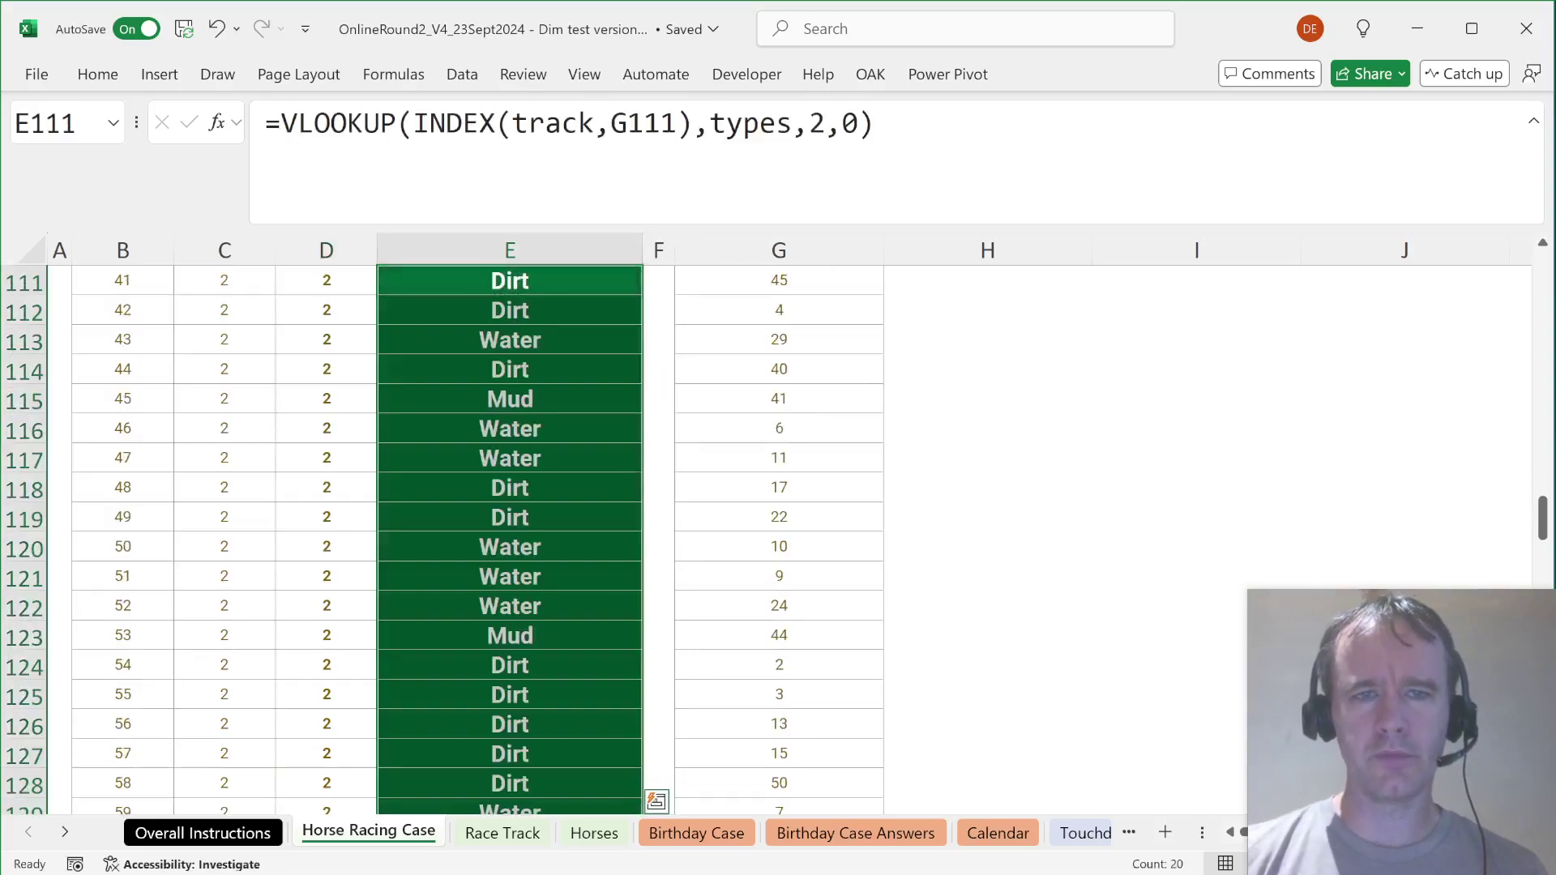
pyautogui.scroll(3, 516, 438)
# Step: Convert 'types' in the formula to its literal array with F9 and copy it to the example row
pyautogui.click(528, 497)
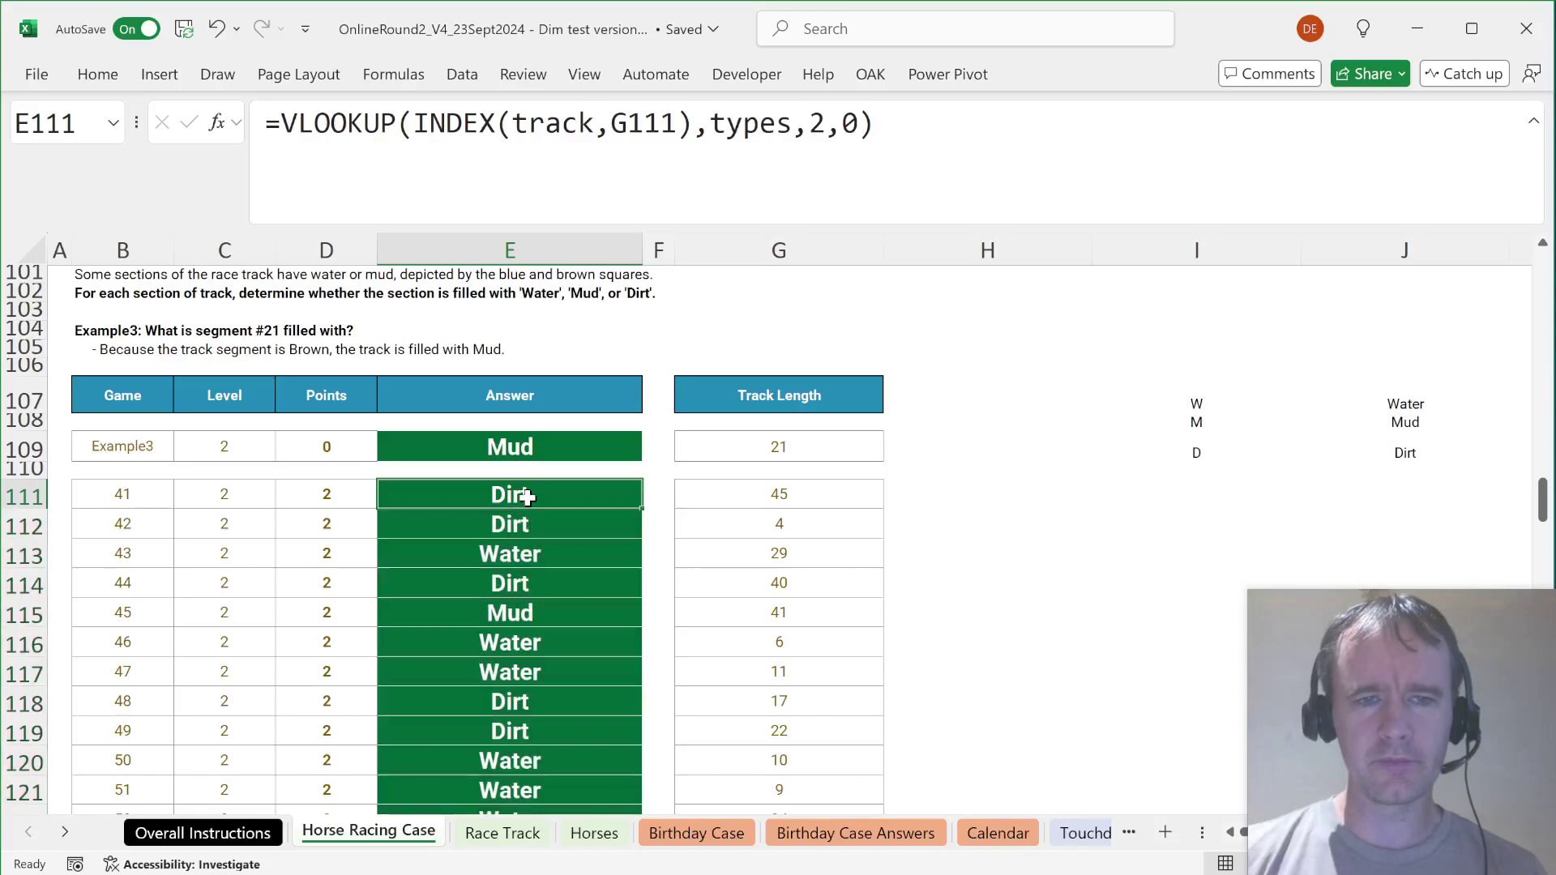
pyautogui.doubleClick(752, 123)
pyautogui.press('F9')
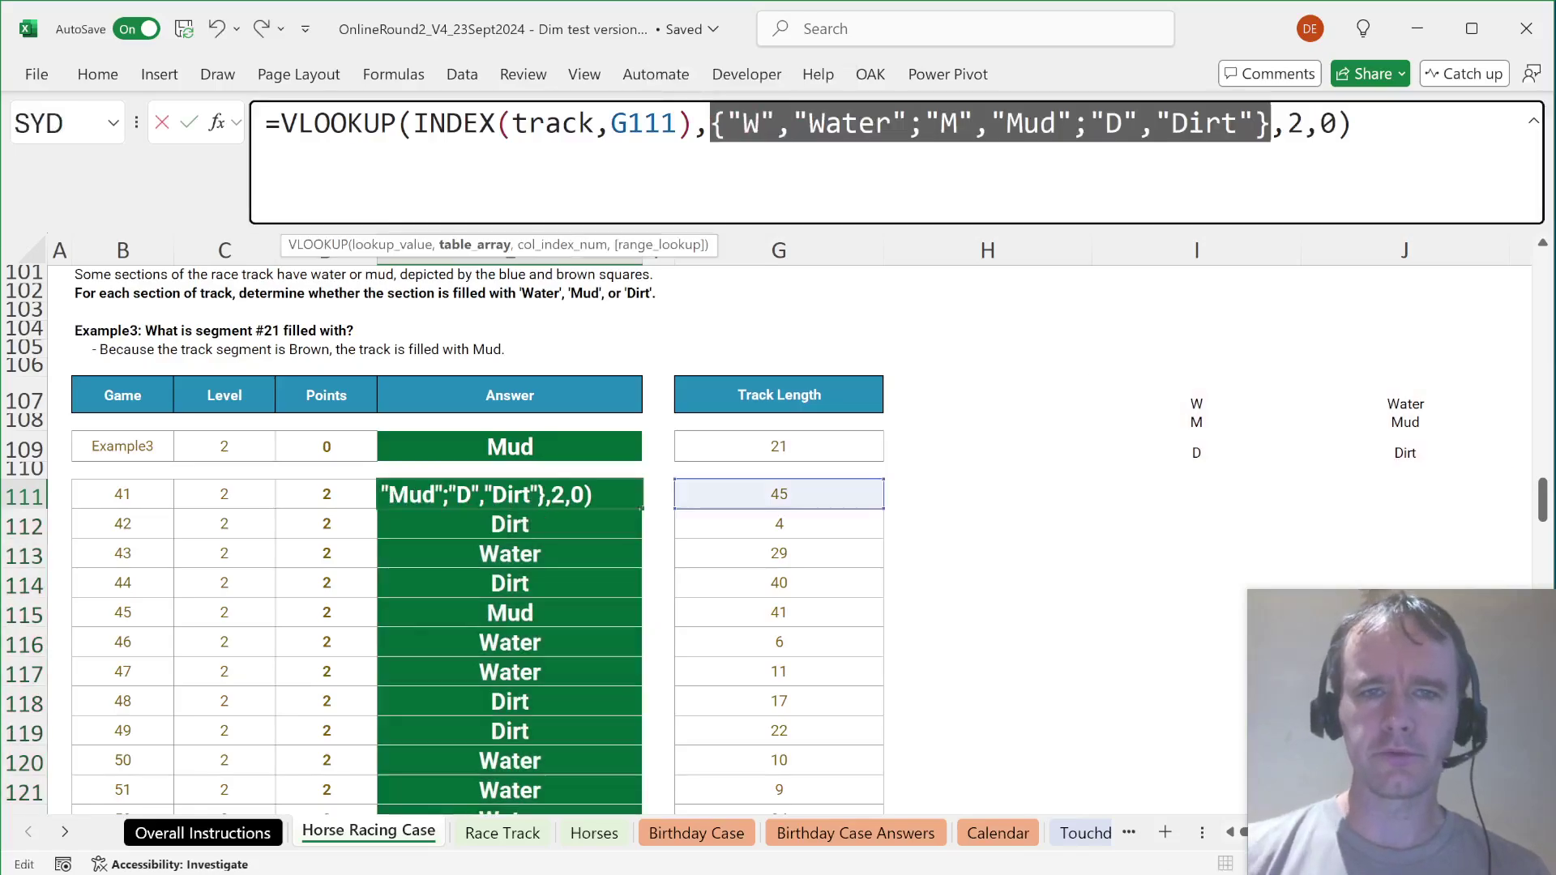
pyautogui.press('Return')
pyautogui.press('Up')
pyautogui.scroll(-4, 516, 535)
pyautogui.scroll(1, 515, 535)
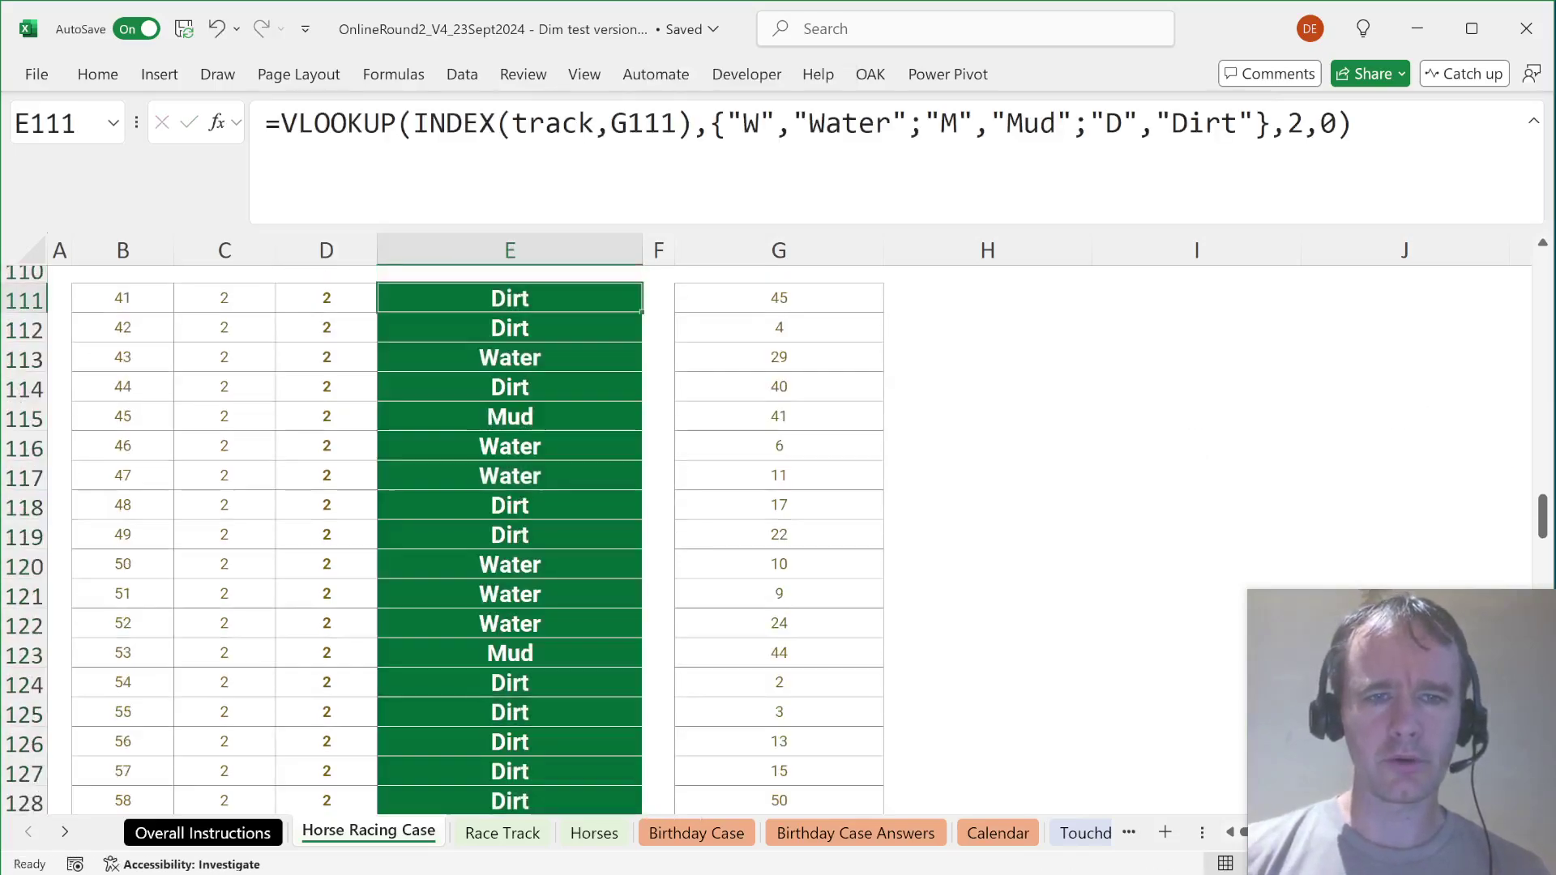
pyautogui.hotkey('ctrl', 'c')
pyautogui.press('Up')
pyautogui.press('Up')
pyautogui.hotkey('ctrl', 'v')
pyautogui.scroll(-7, 539, 635)
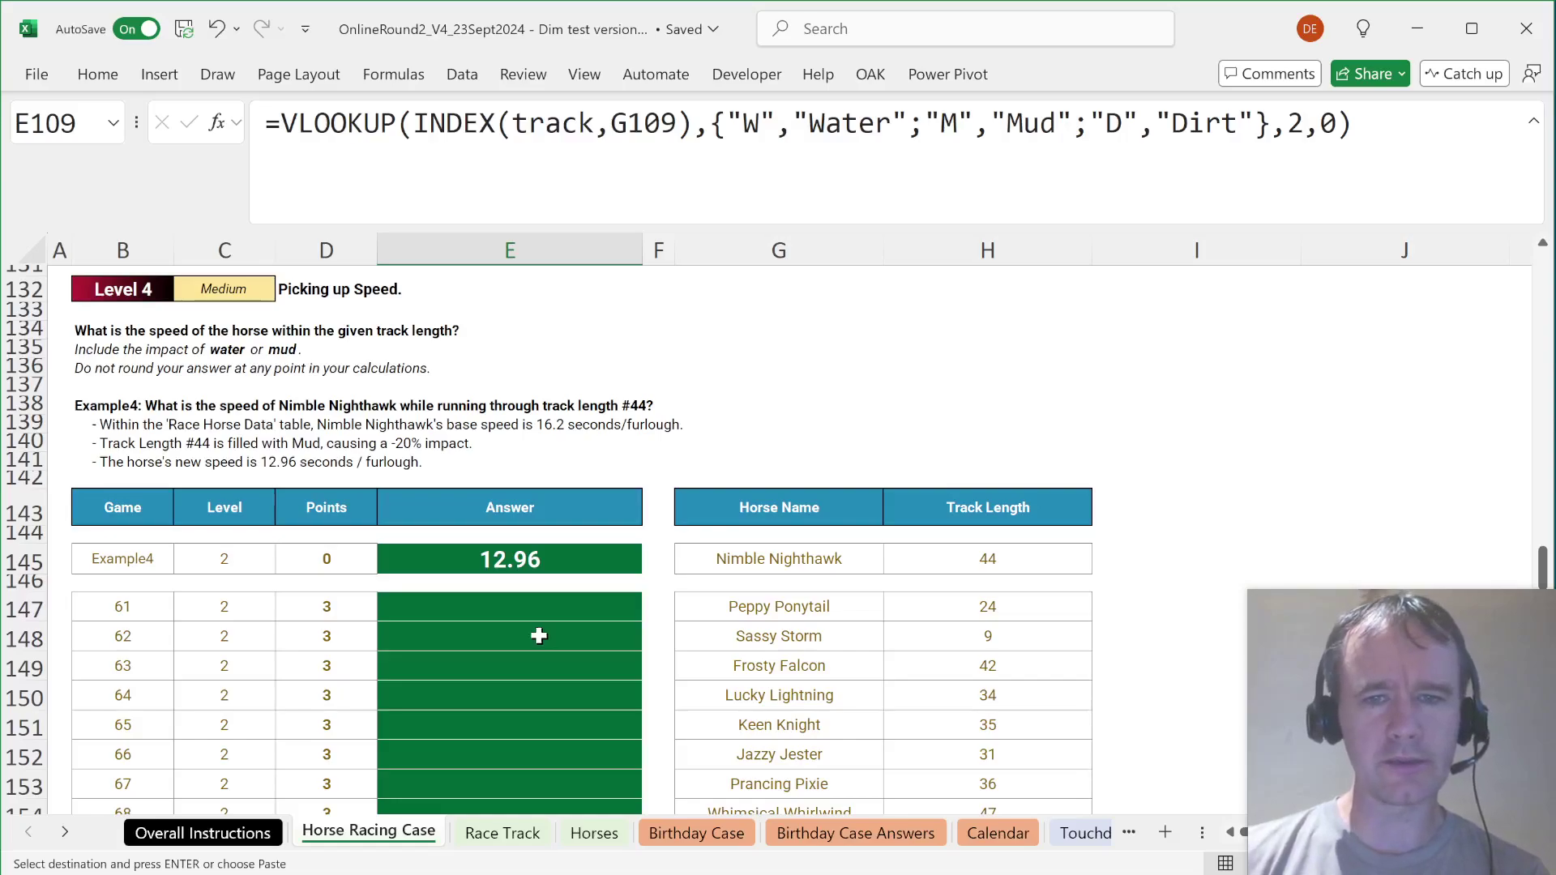
# Step: On the Horses sheet, rename the Water and Mud headings to W and M
pyautogui.click(512, 616)
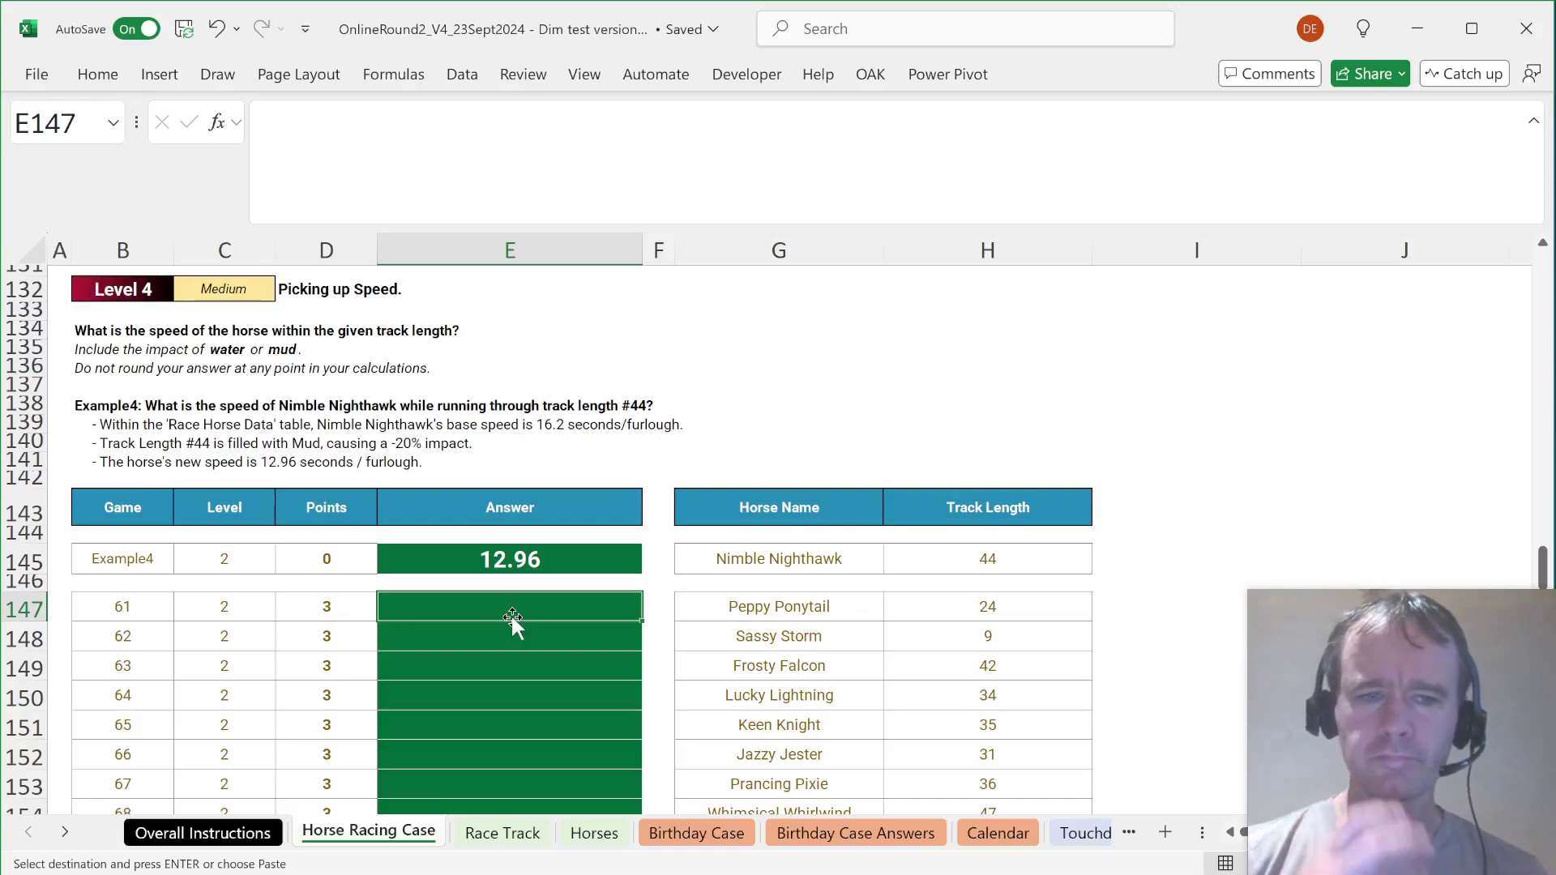
pyautogui.hotkey('ctrl', 'pagedown')
pyautogui.hotkey('ctrl', 'pagedown')
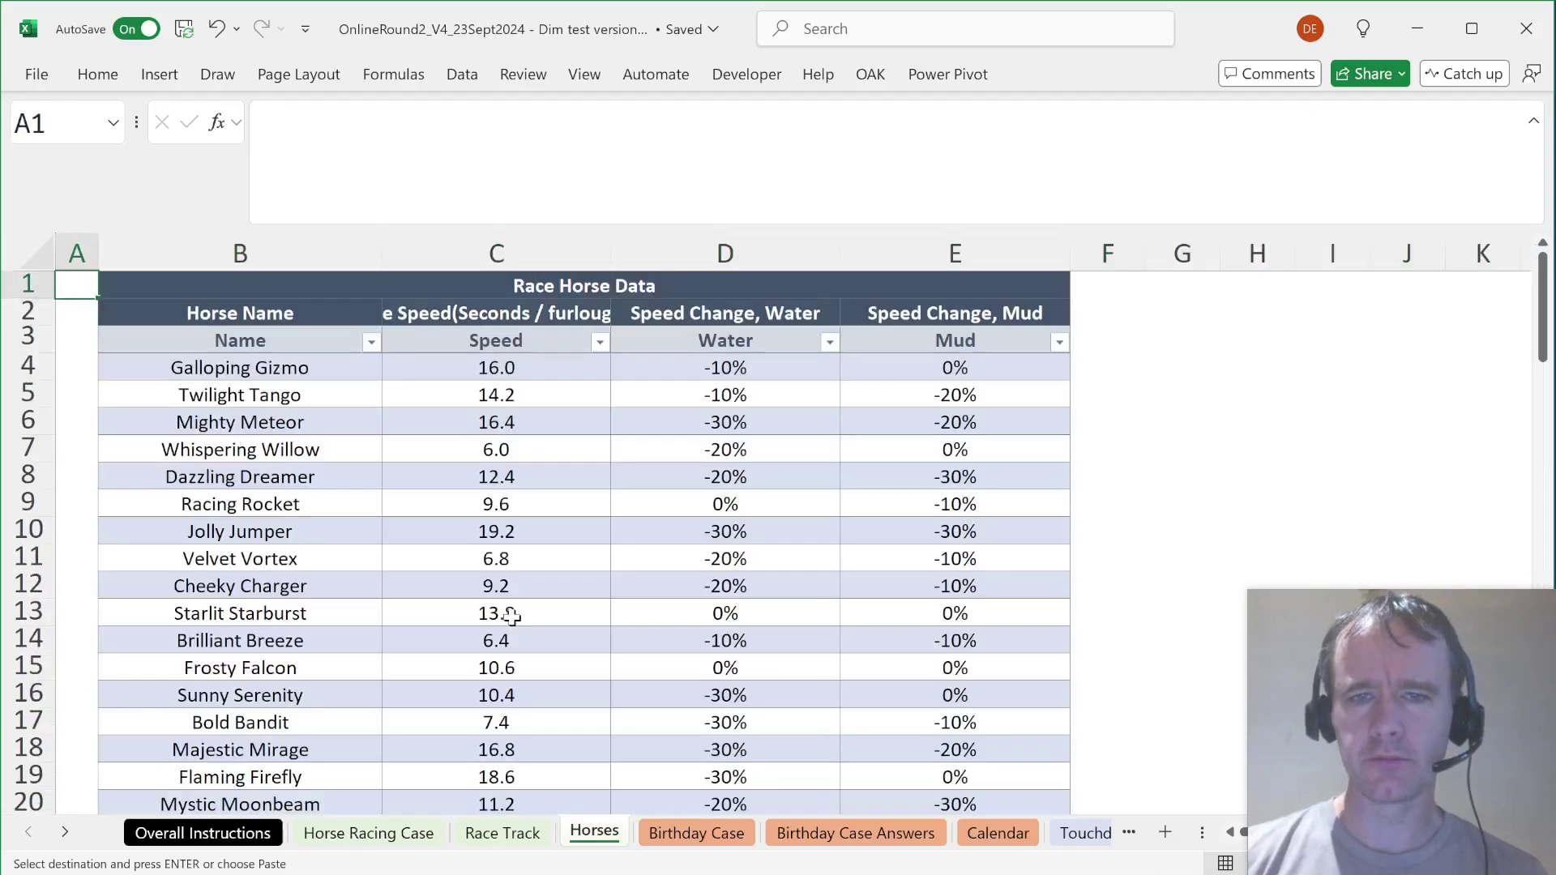
pyautogui.click(746, 340)
pyautogui.write('W')
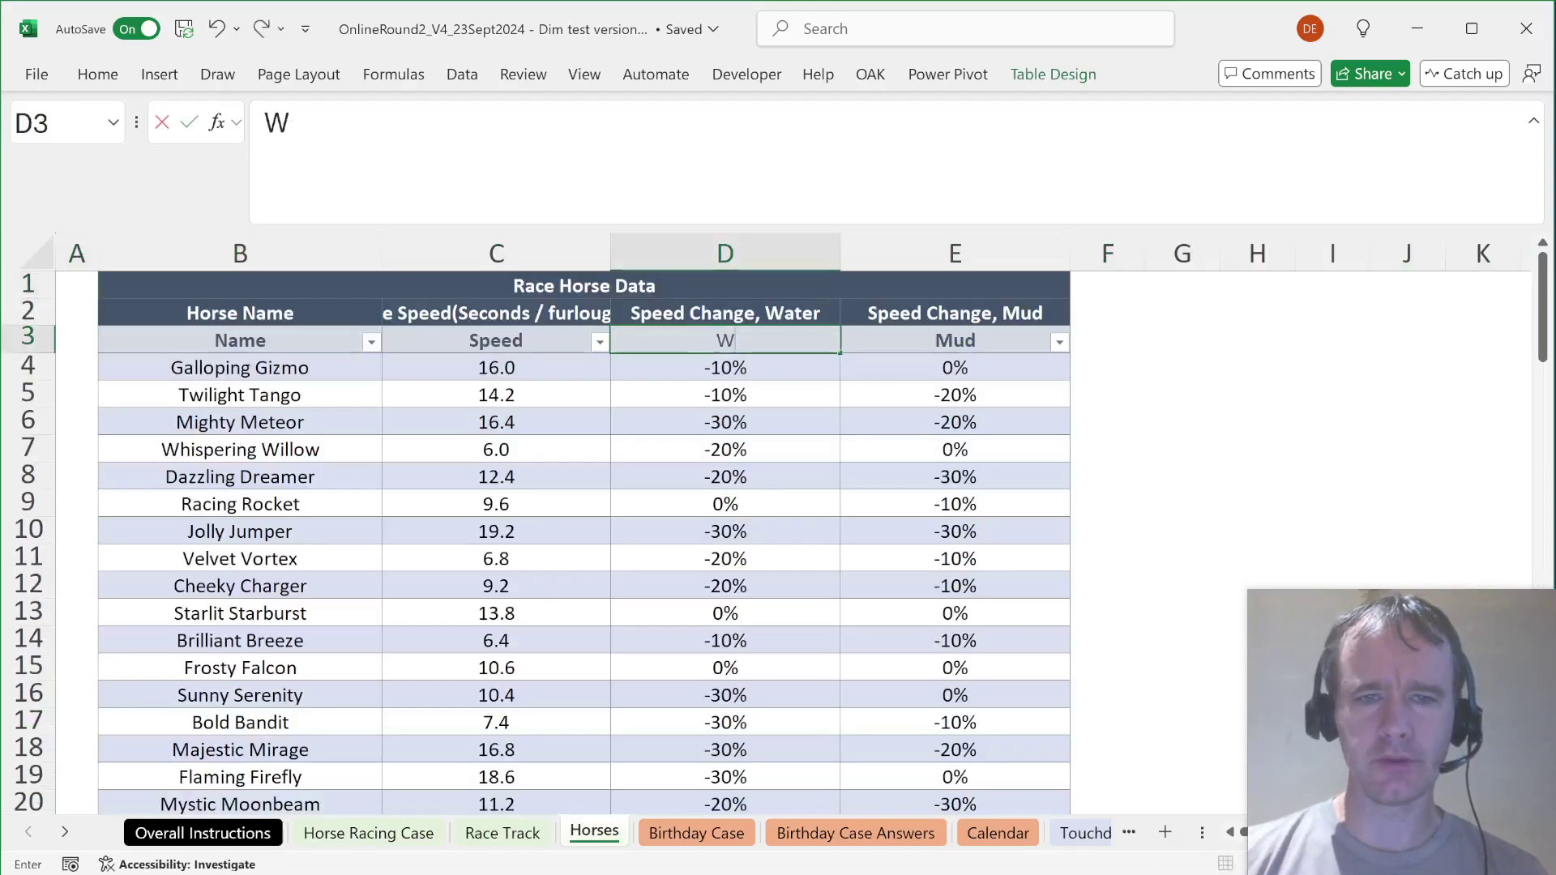
pyautogui.press('Tab')
pyautogui.write('M')
pyautogui.press('Return')
pyautogui.press('Up')
# Step: Add a D heading to extend the table with a new D column, then return to the sheet top
pyautogui.press('Right')
pyautogui.press('Right')
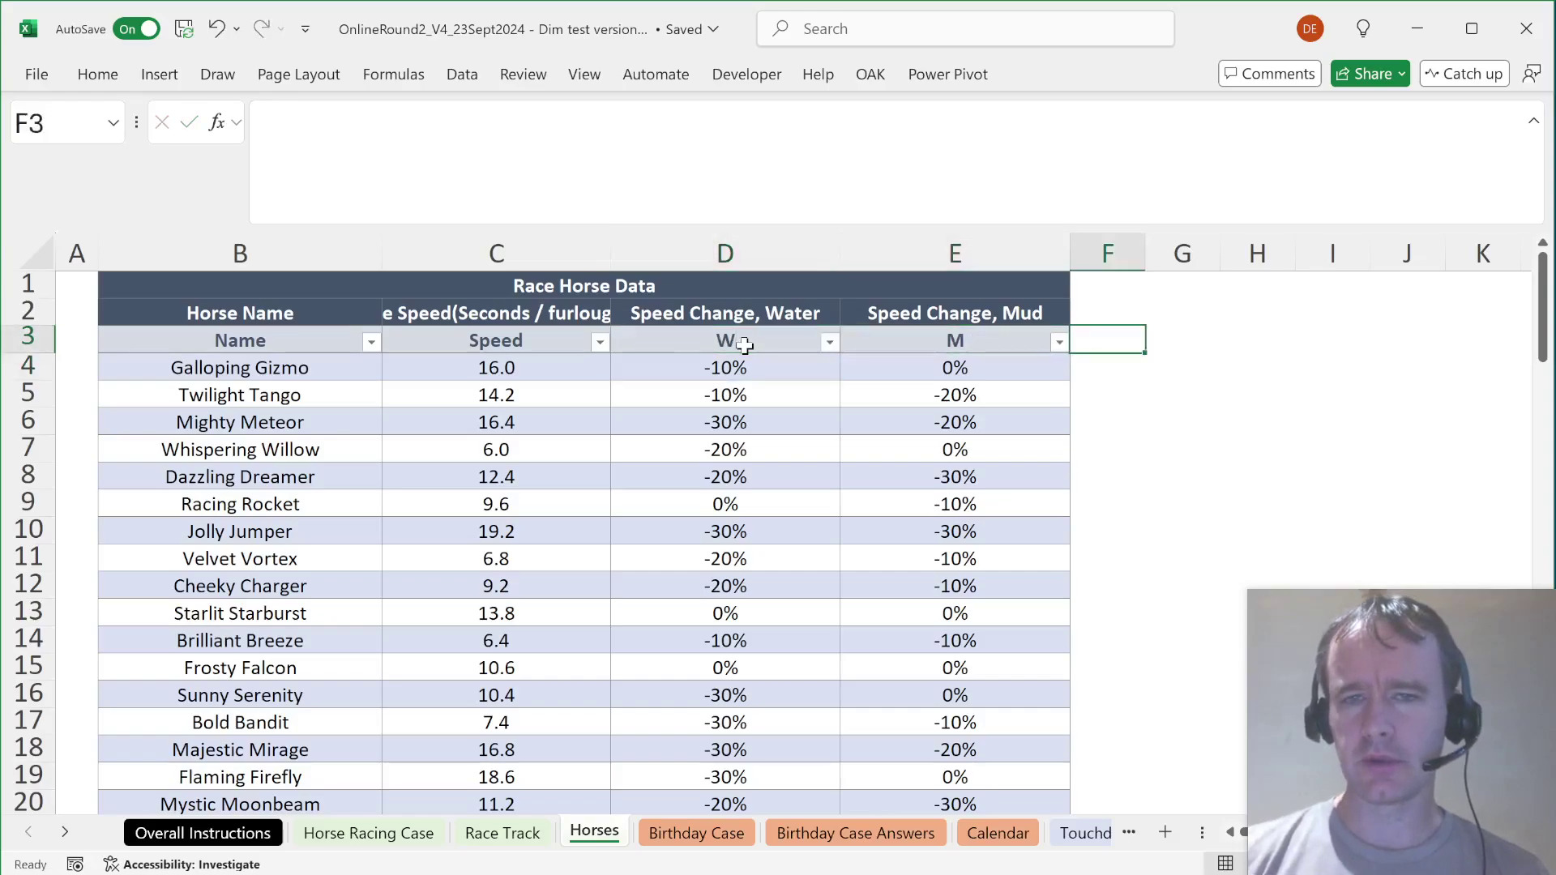
pyautogui.write('D')
pyautogui.press('Return')
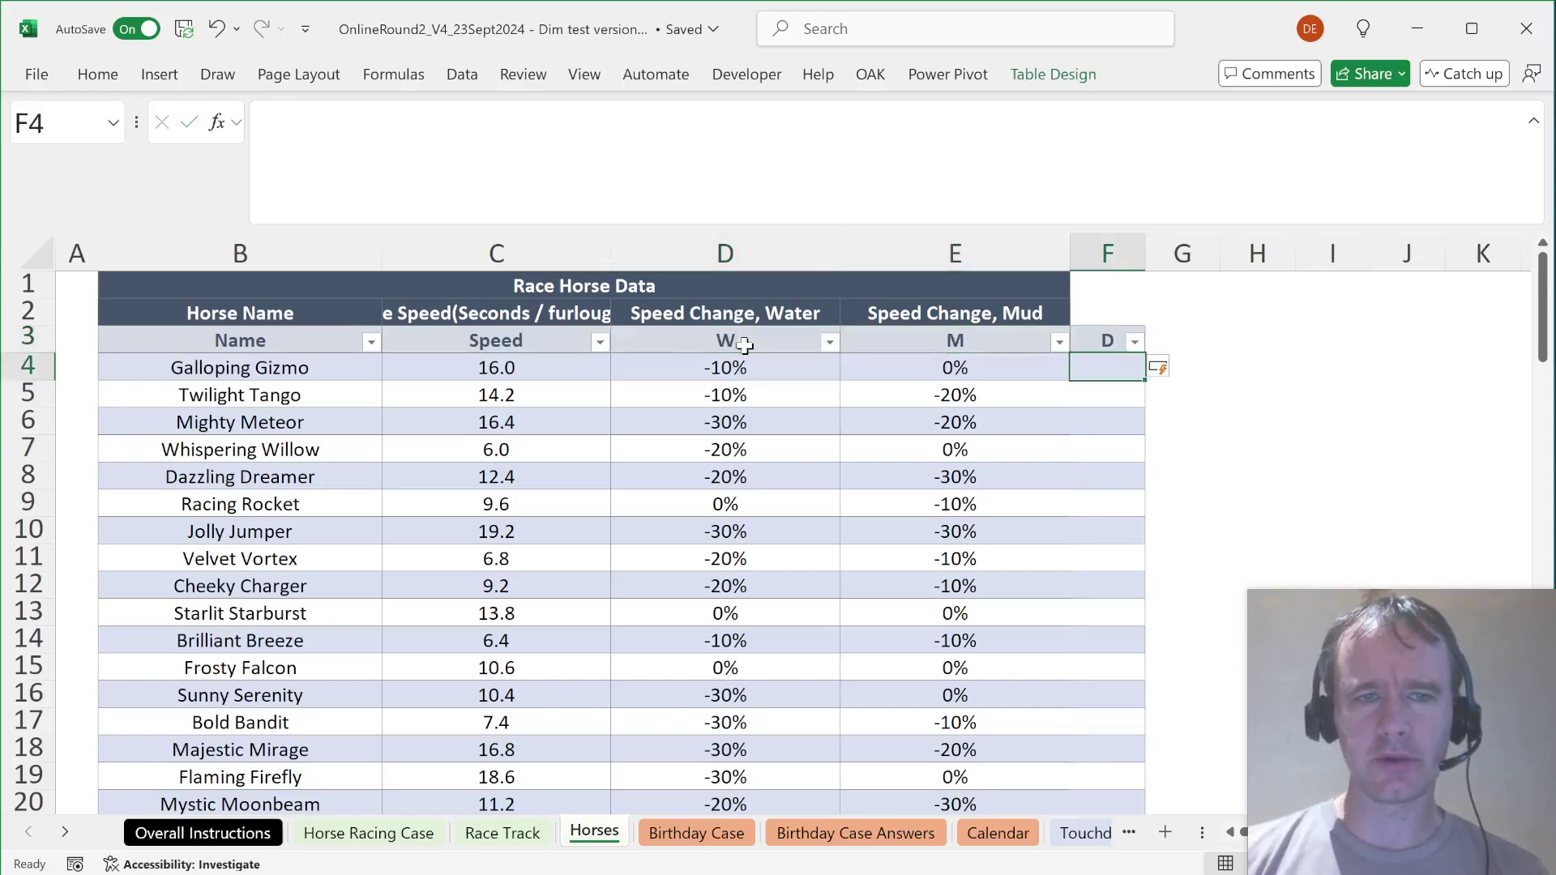
pyautogui.press('Up')
pyautogui.press('Left')
pyautogui.press('Left')
pyautogui.press('Left')
pyautogui.press('Left')
pyautogui.press('Up')
pyautogui.press('Right')
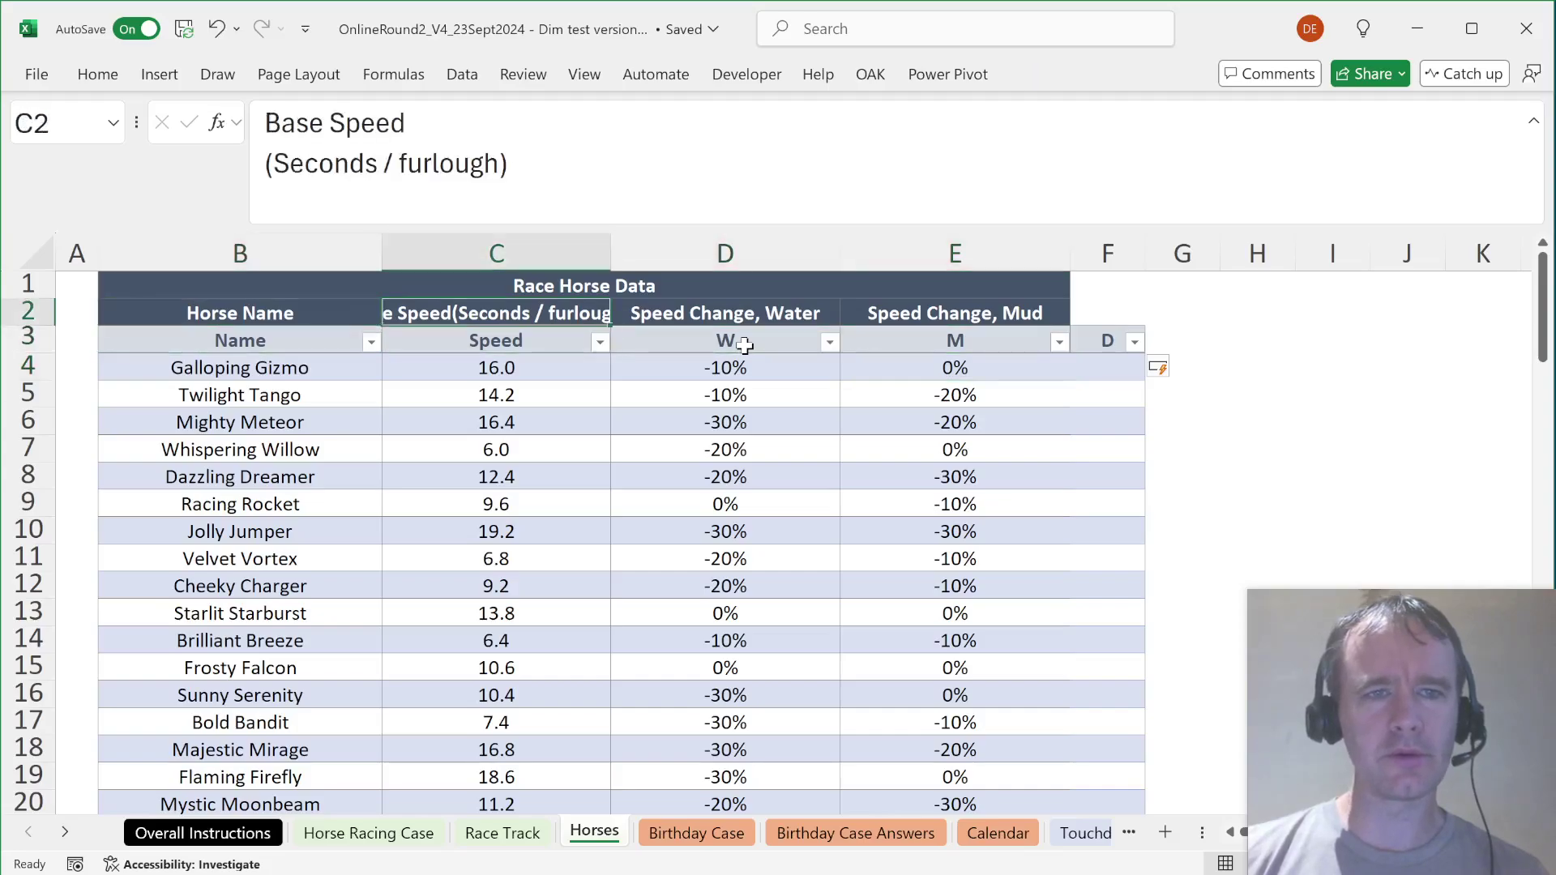
pyautogui.press('Down')
pyautogui.press('Right')
pyautogui.press('Right')
pyautogui.press('Down')
pyautogui.press('Right')
pyautogui.press('Right')
pyautogui.press('Left')
pyautogui.scroll(-1, 744, 346)
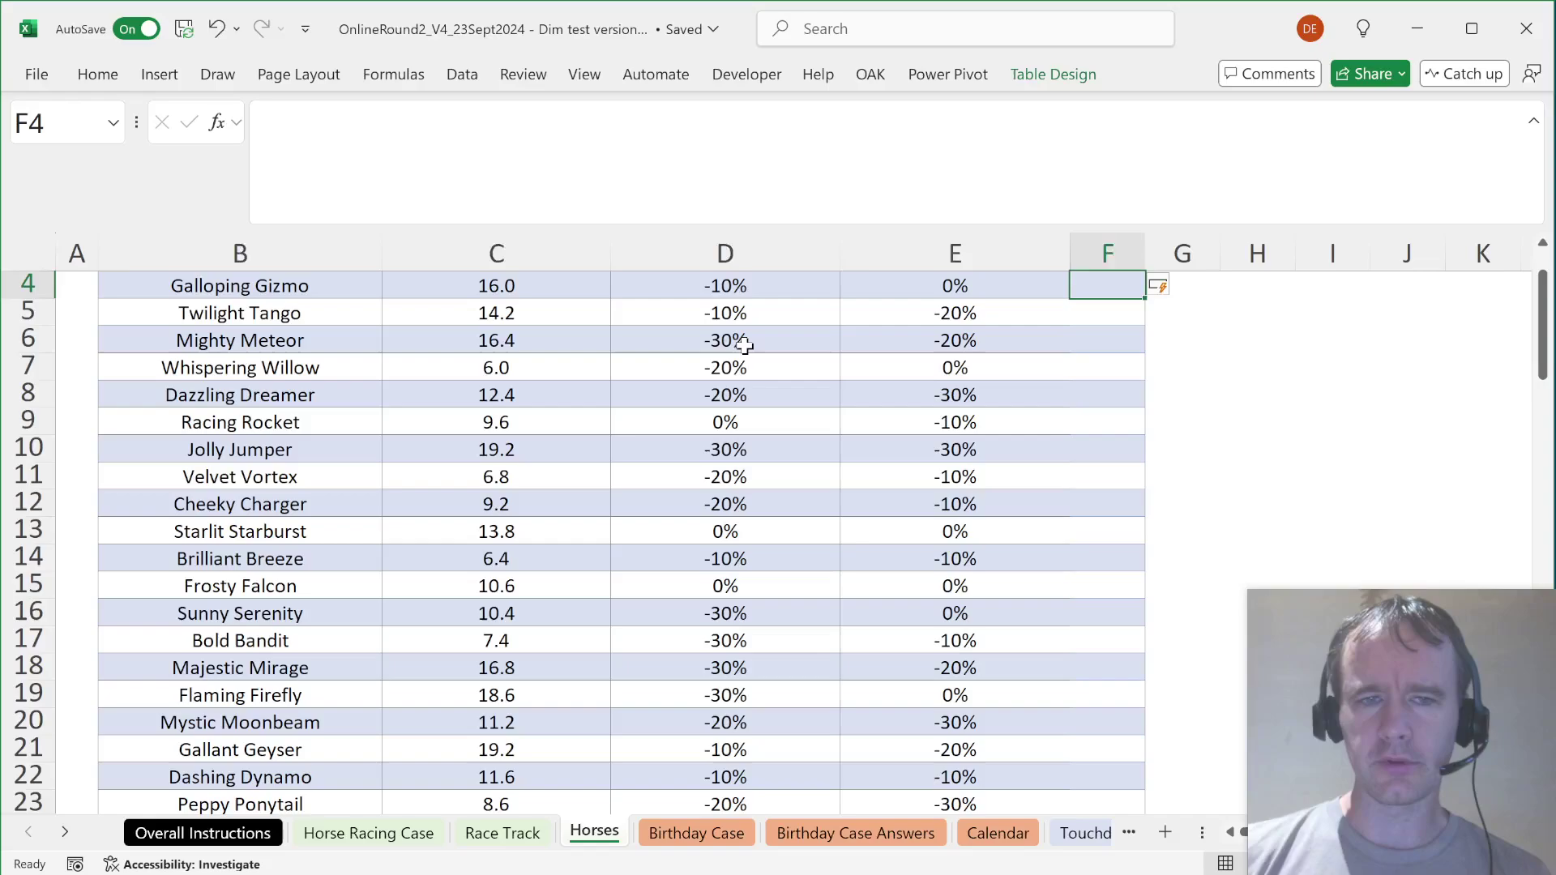
pyautogui.scroll(-20, 744, 346)
pyautogui.scroll(20, 744, 346)
pyautogui.press('Up')
pyautogui.press('Left')
pyautogui.press('Left')
pyautogui.press('Left')
pyautogui.press('Left')
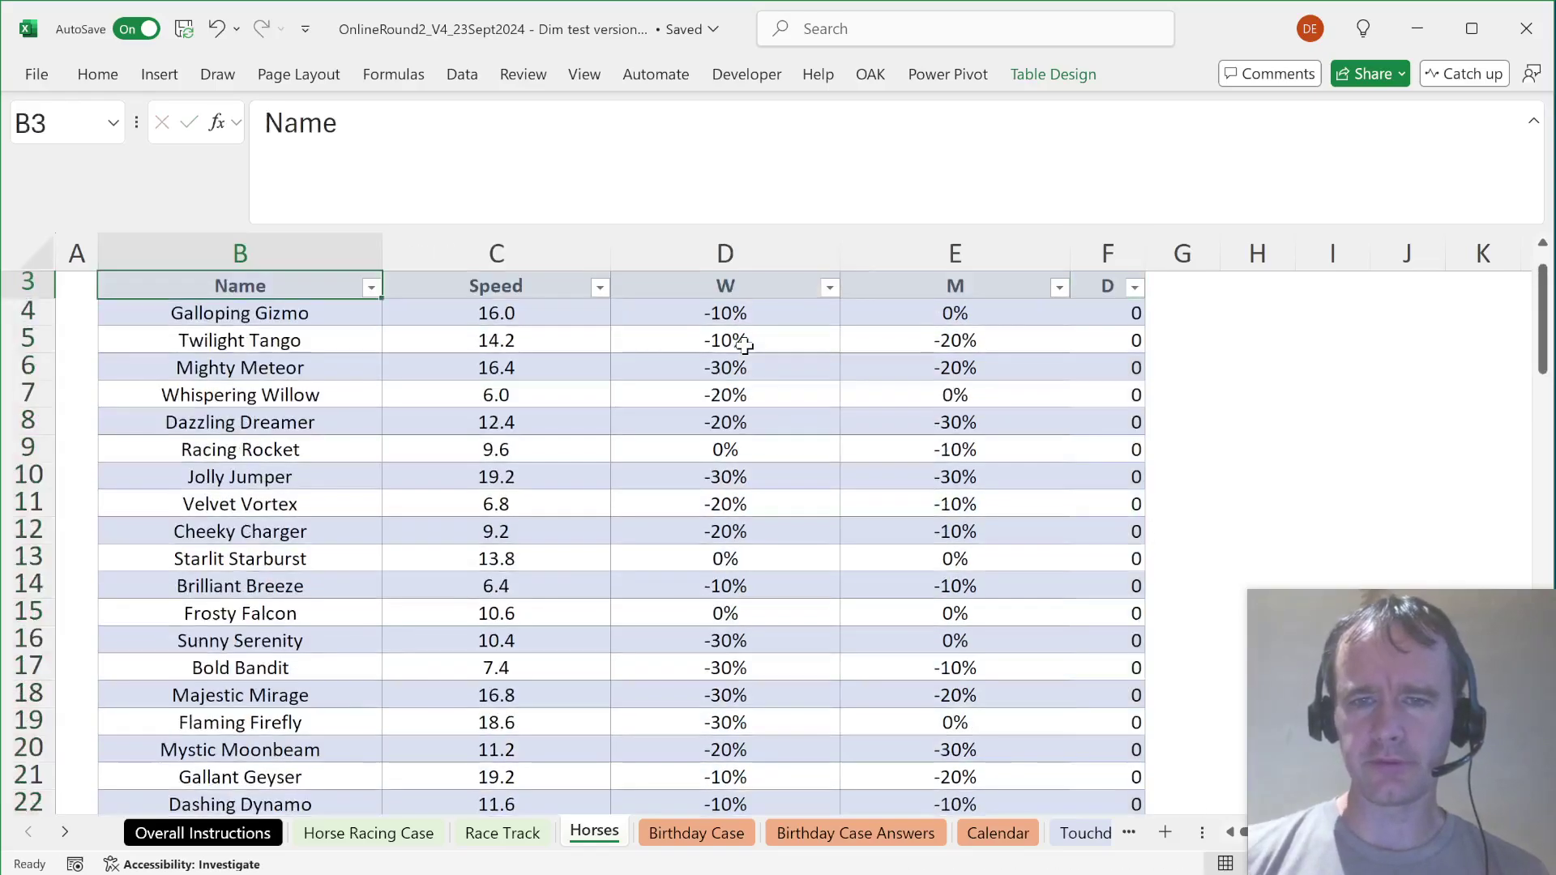
pyautogui.hotkey('ctrl', 'Home')
# Step: On the Horse Racing Case sheet, start E147's formula with INDEX over table columns t[[W]:[D]]
pyautogui.hotkey('ctrl', 'pageup')
pyautogui.hotkey('ctrl', 'pageup')
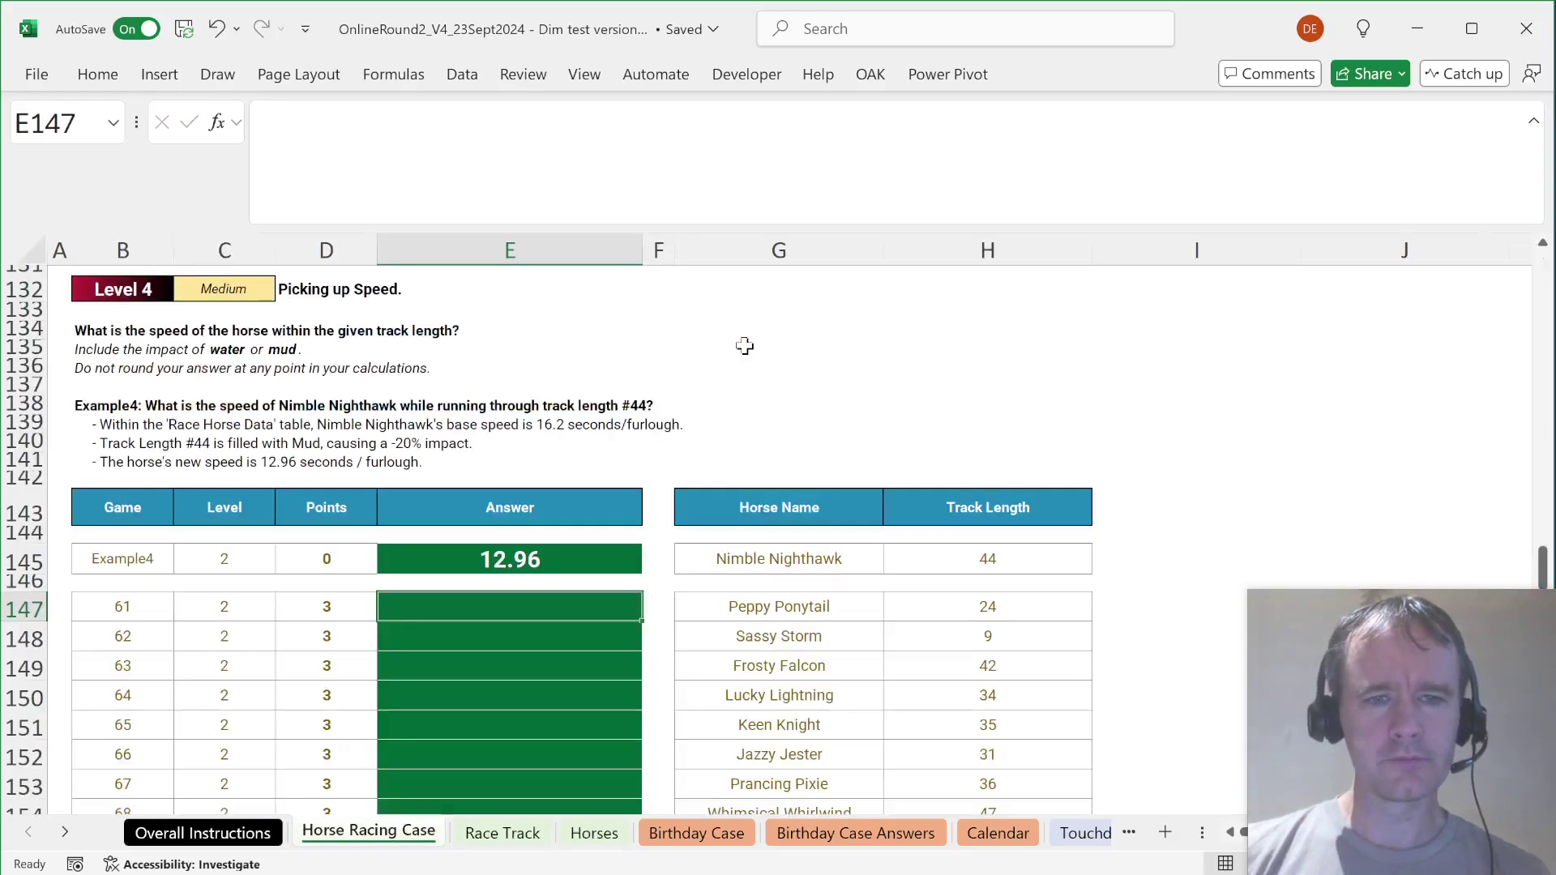
pyautogui.write('=ind')
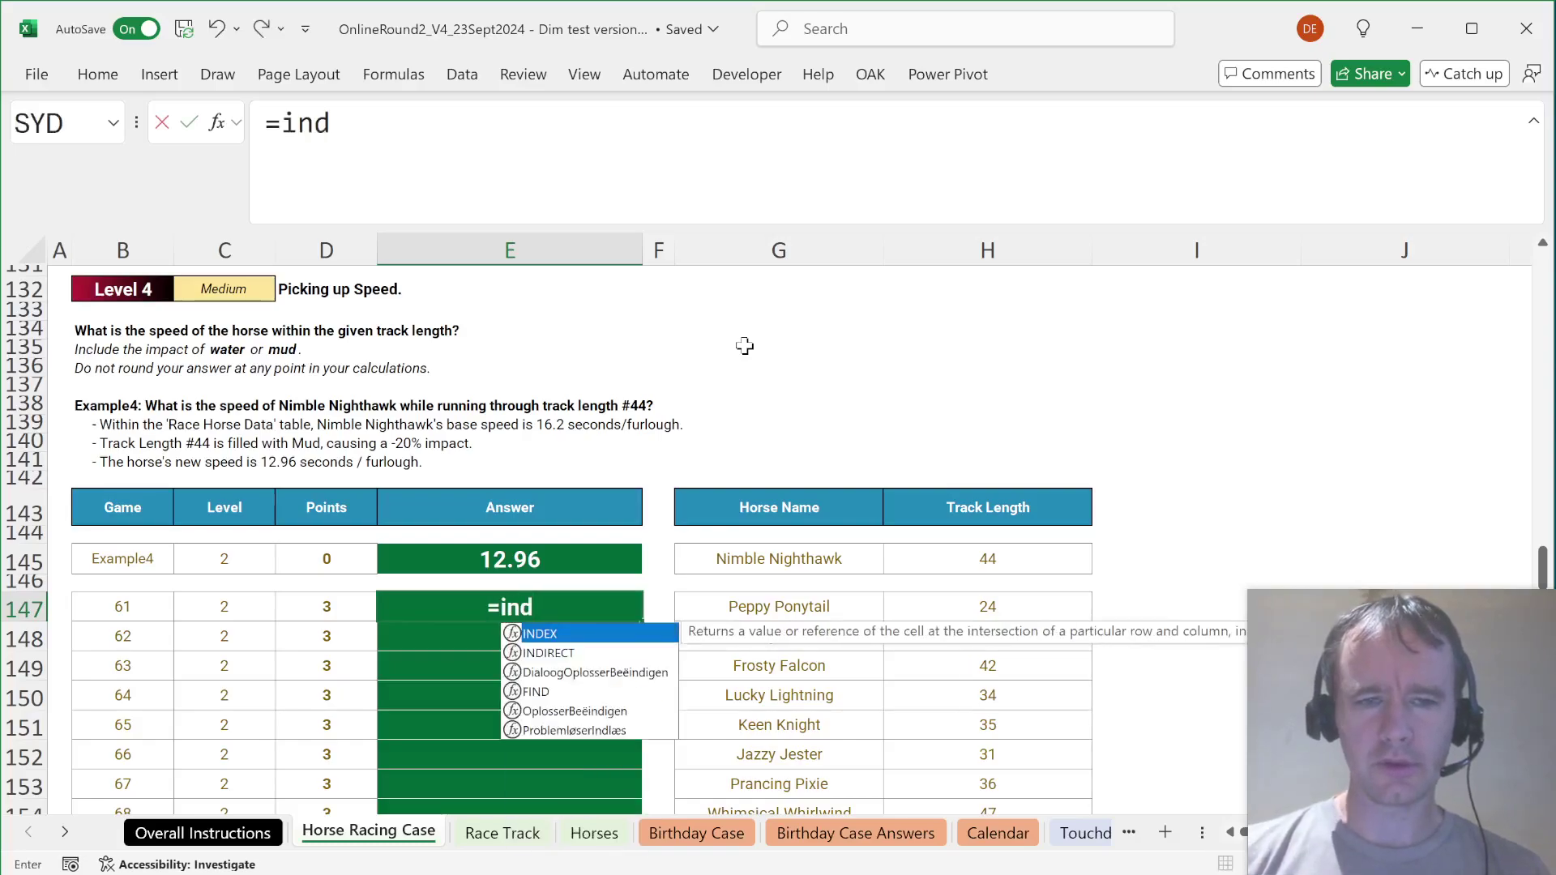
pyautogui.press('Tab')
pyautogui.write('t[')
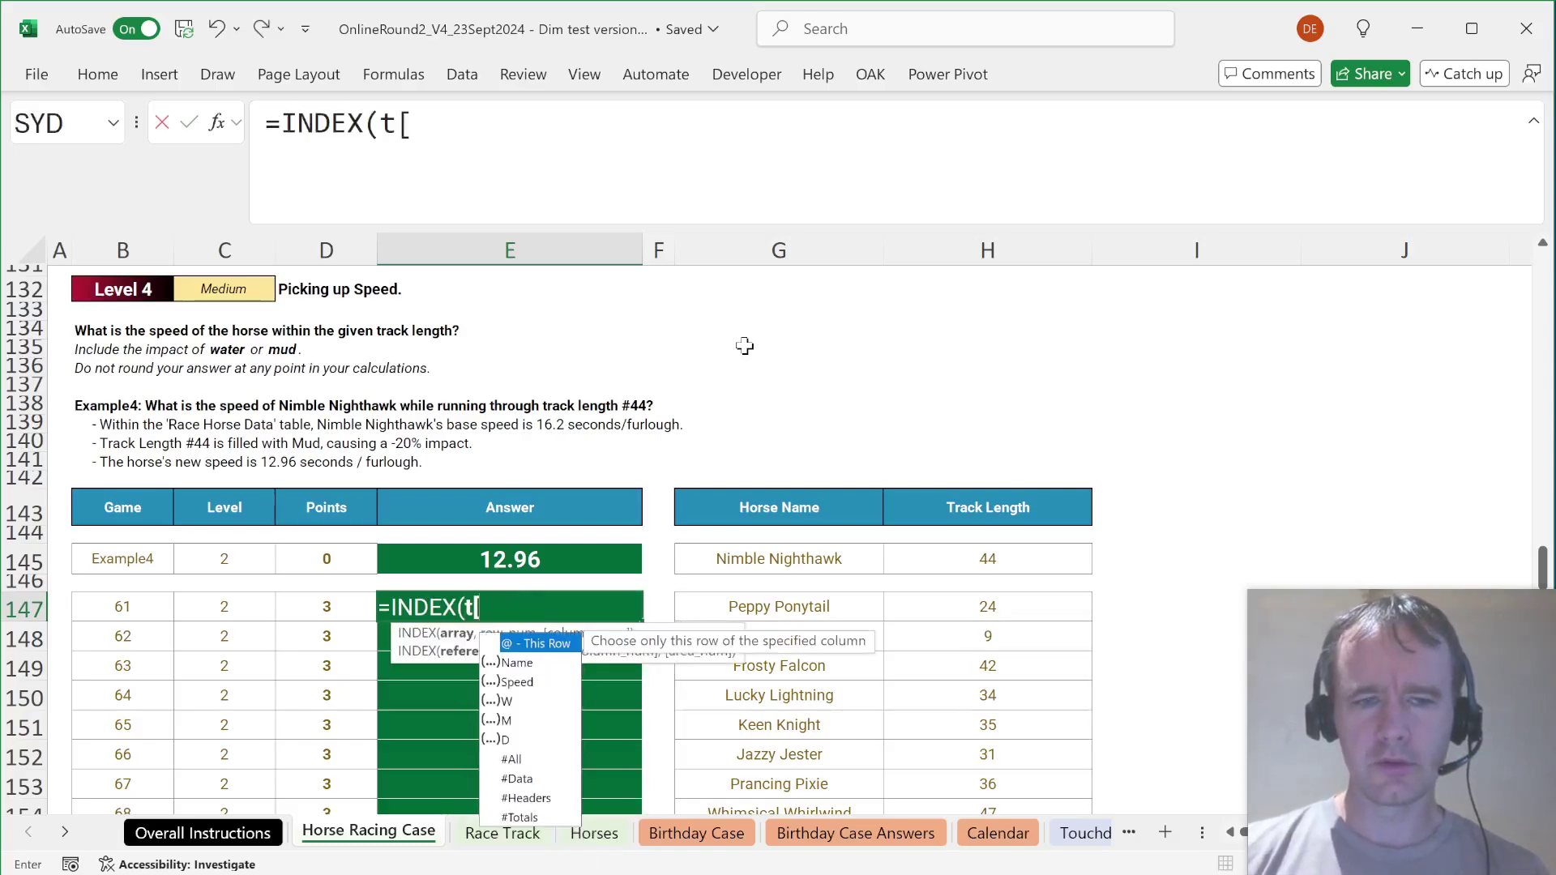
pyautogui.write('[')
pyautogui.press('Down')
pyautogui.press('Down')
pyautogui.press('Down')
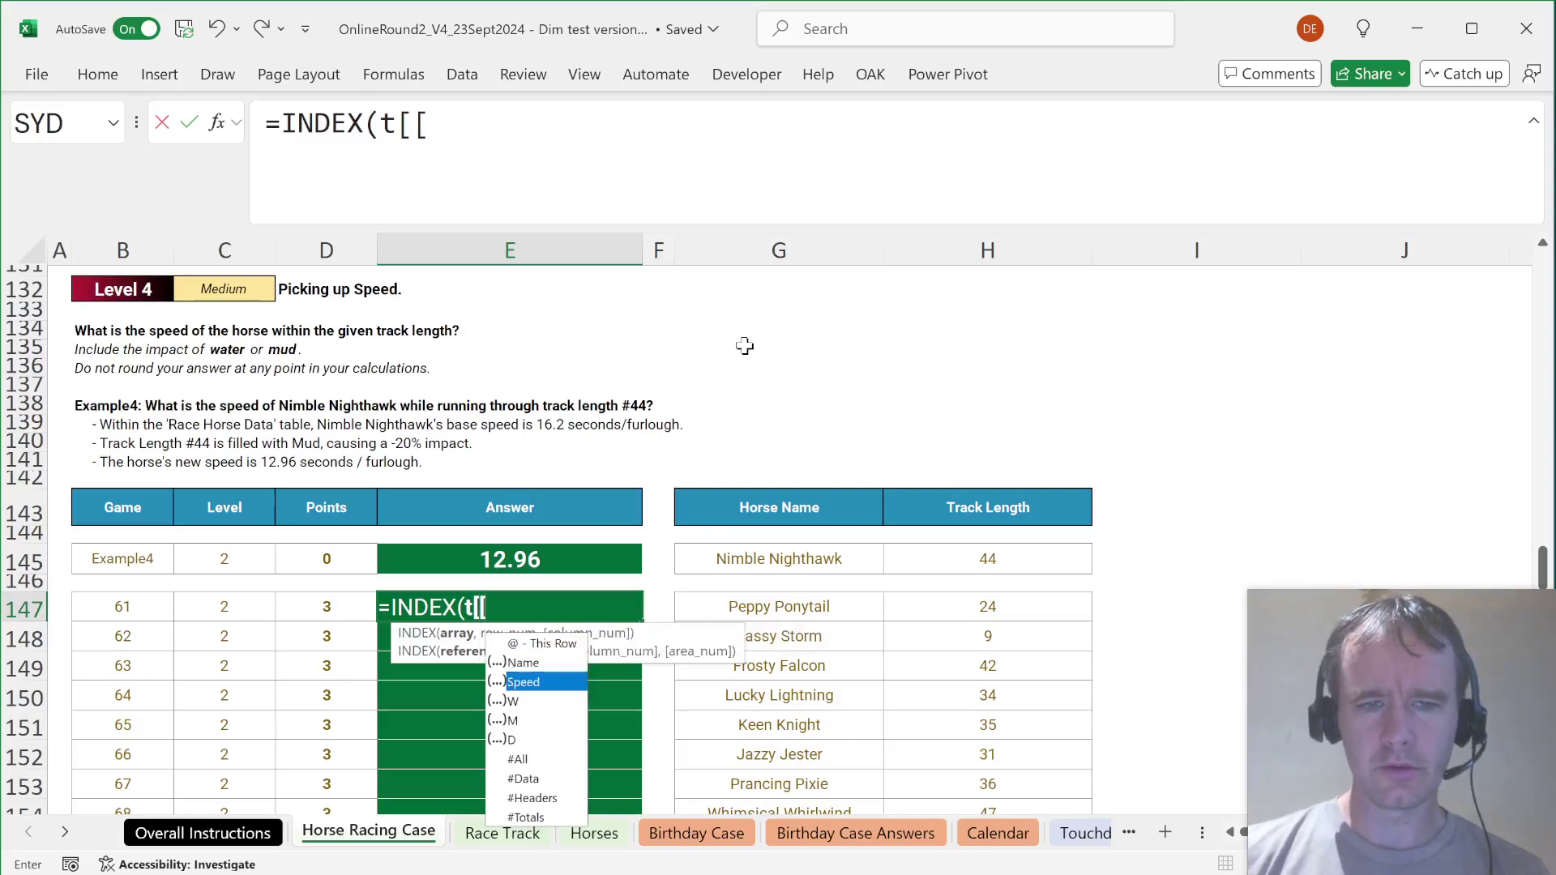
pyautogui.press('Tab')
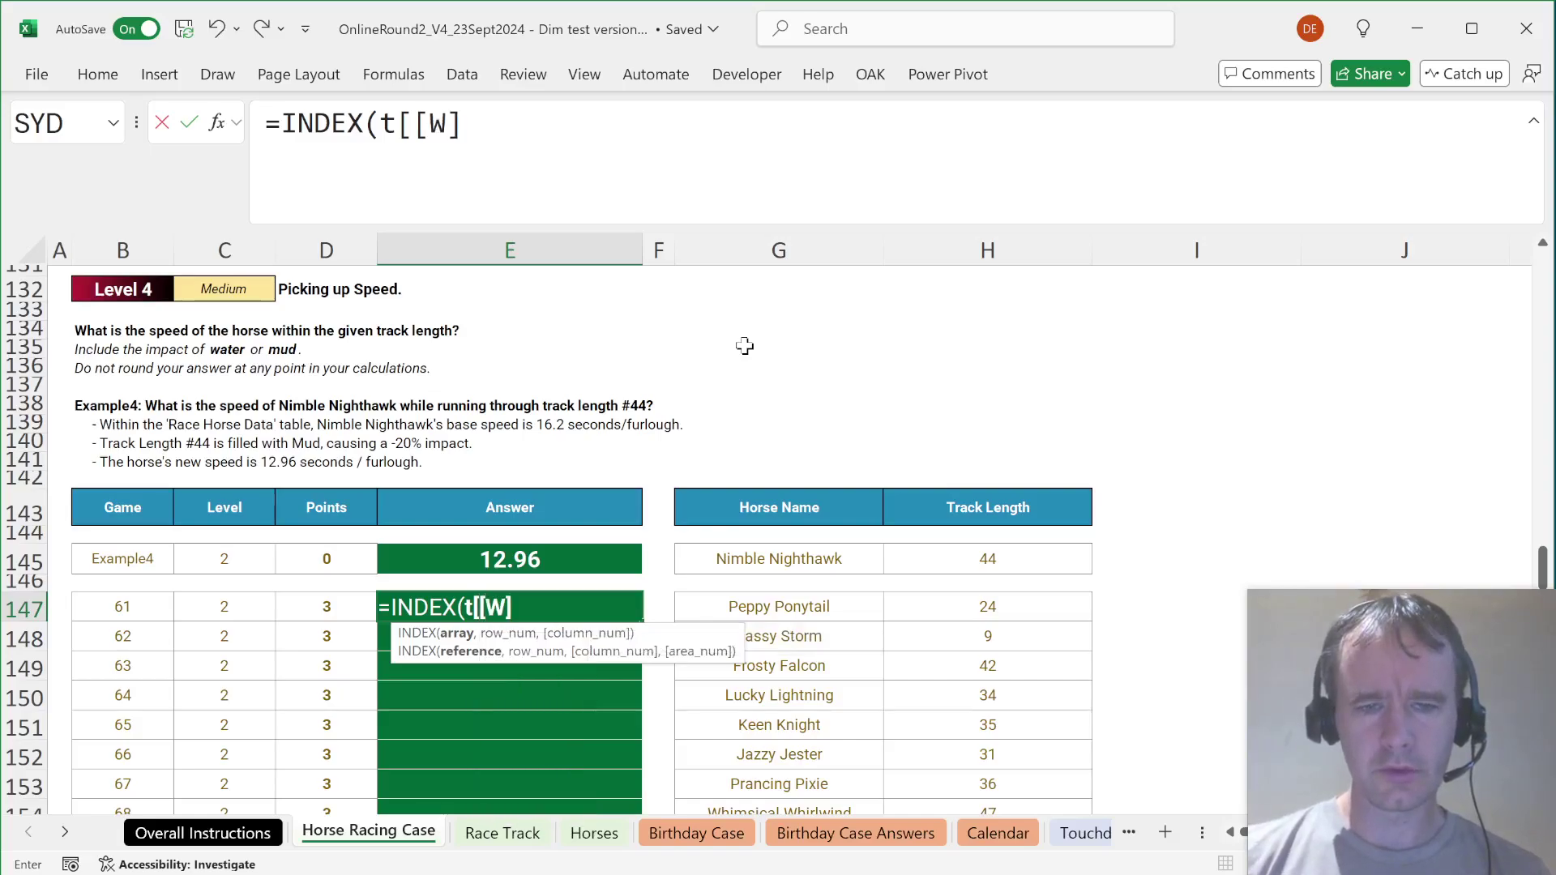
pyautogui.write(':t[')
pyautogui.press('BackSpace')
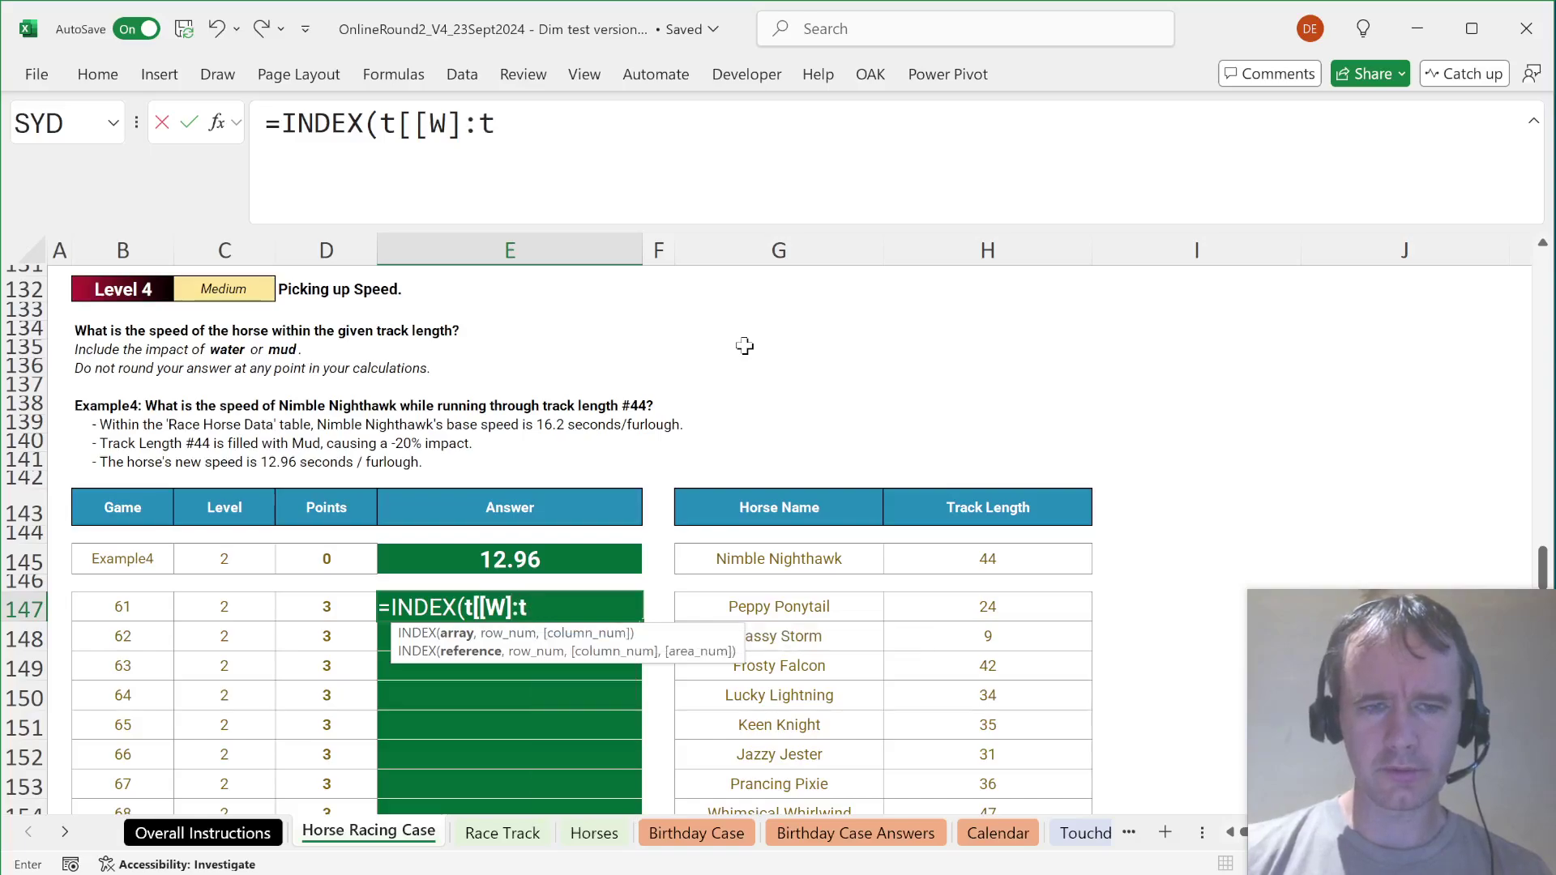
pyautogui.write('t')
pyautogui.press('BackSpace')
pyautogui.write('[')
pyautogui.press('BackSpace')
pyautogui.press('BackSpace')
pyautogui.write('[')
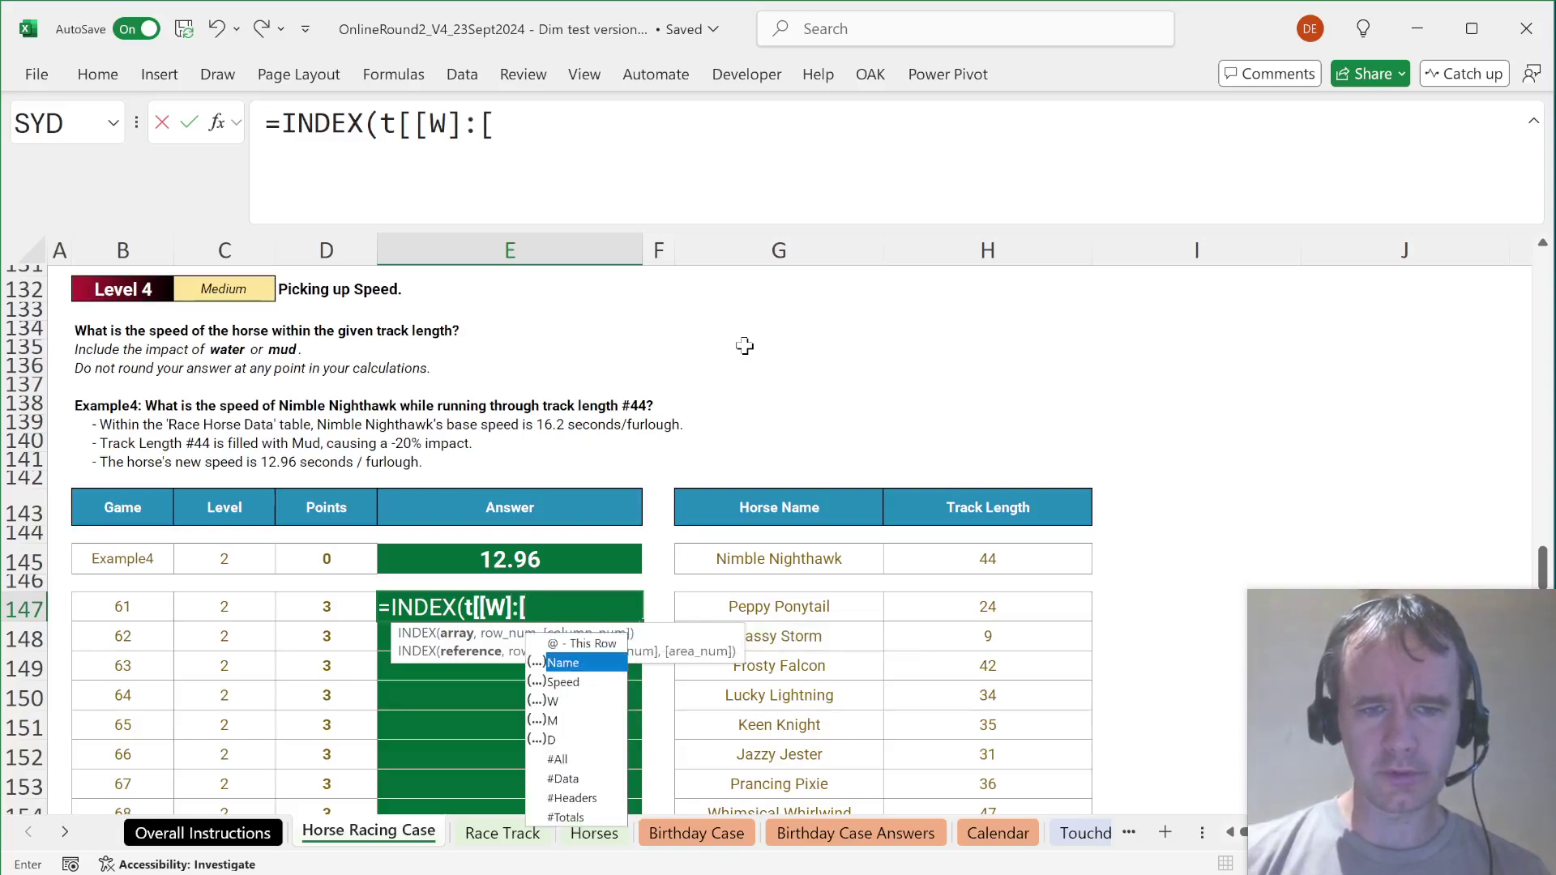
pyautogui.press('Down')
pyautogui.press('Down')
pyautogui.press('Down')
pyautogui.press('Down')
pyautogui.press('Tab')
pyautogui.write(']]')
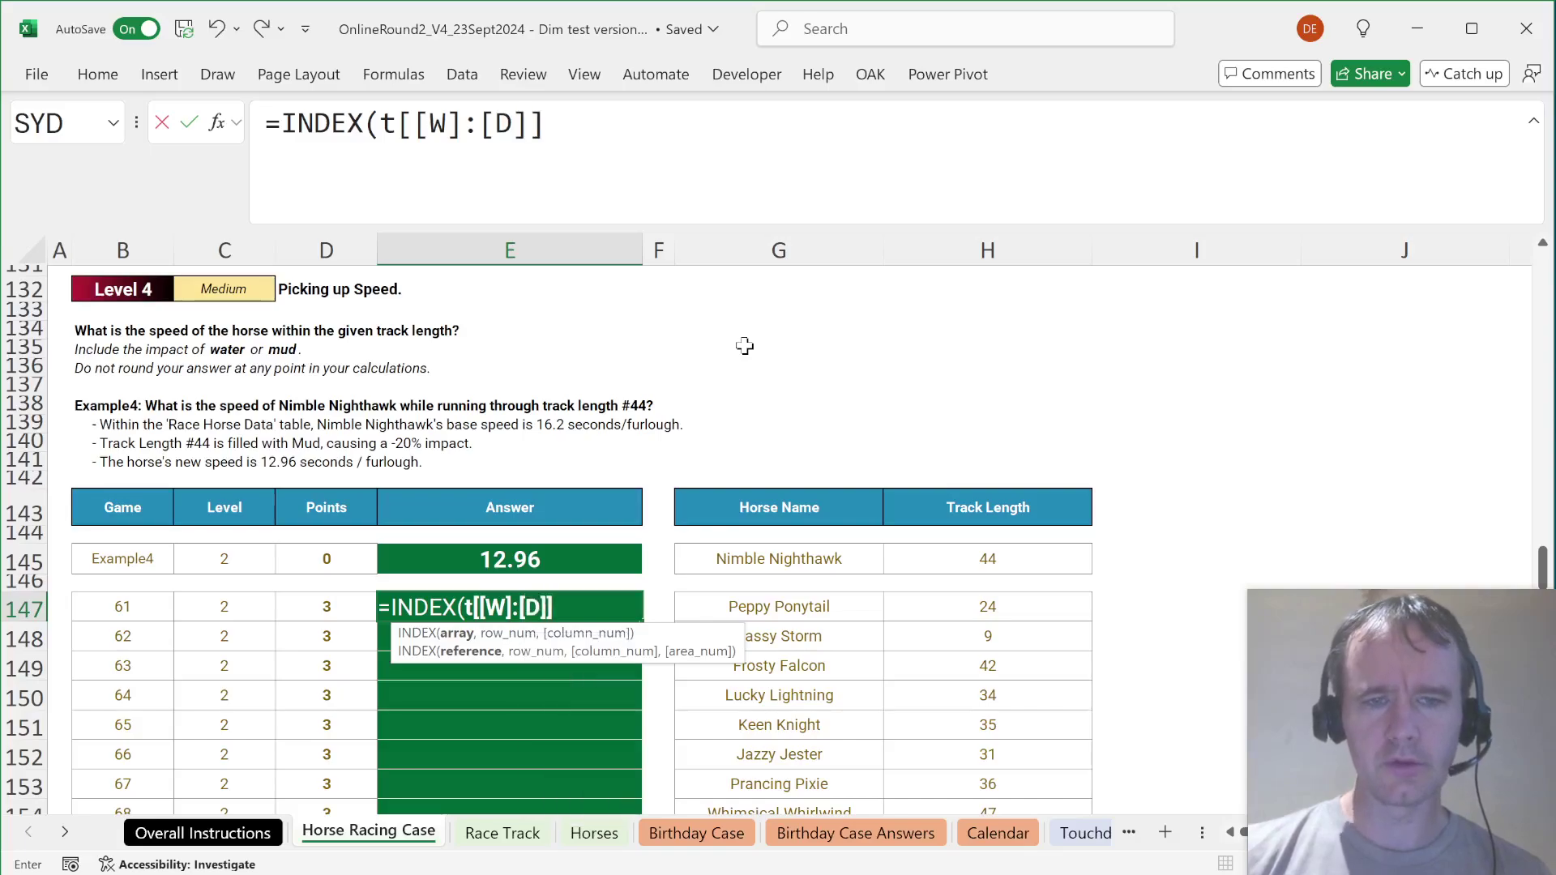
pyautogui.write(',xm')
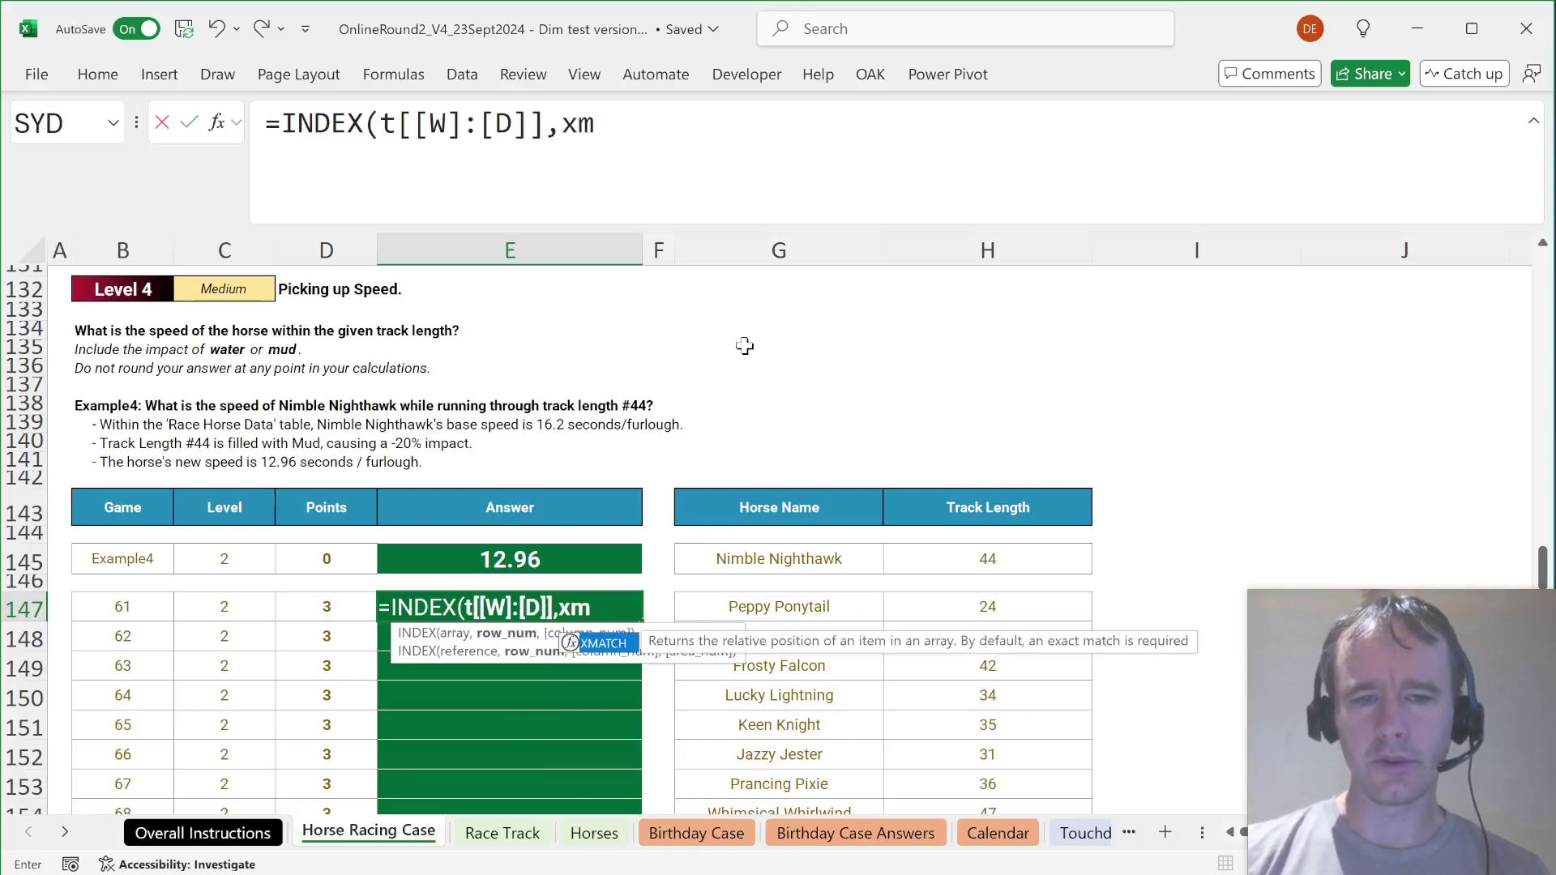
# Step: Add an XMATCH of the horse name in G147 against t[Name] as the row argument
pyautogui.press('Tab')
pyautogui.press('Right')
pyautogui.press('Right')
pyautogui.write(',t[')
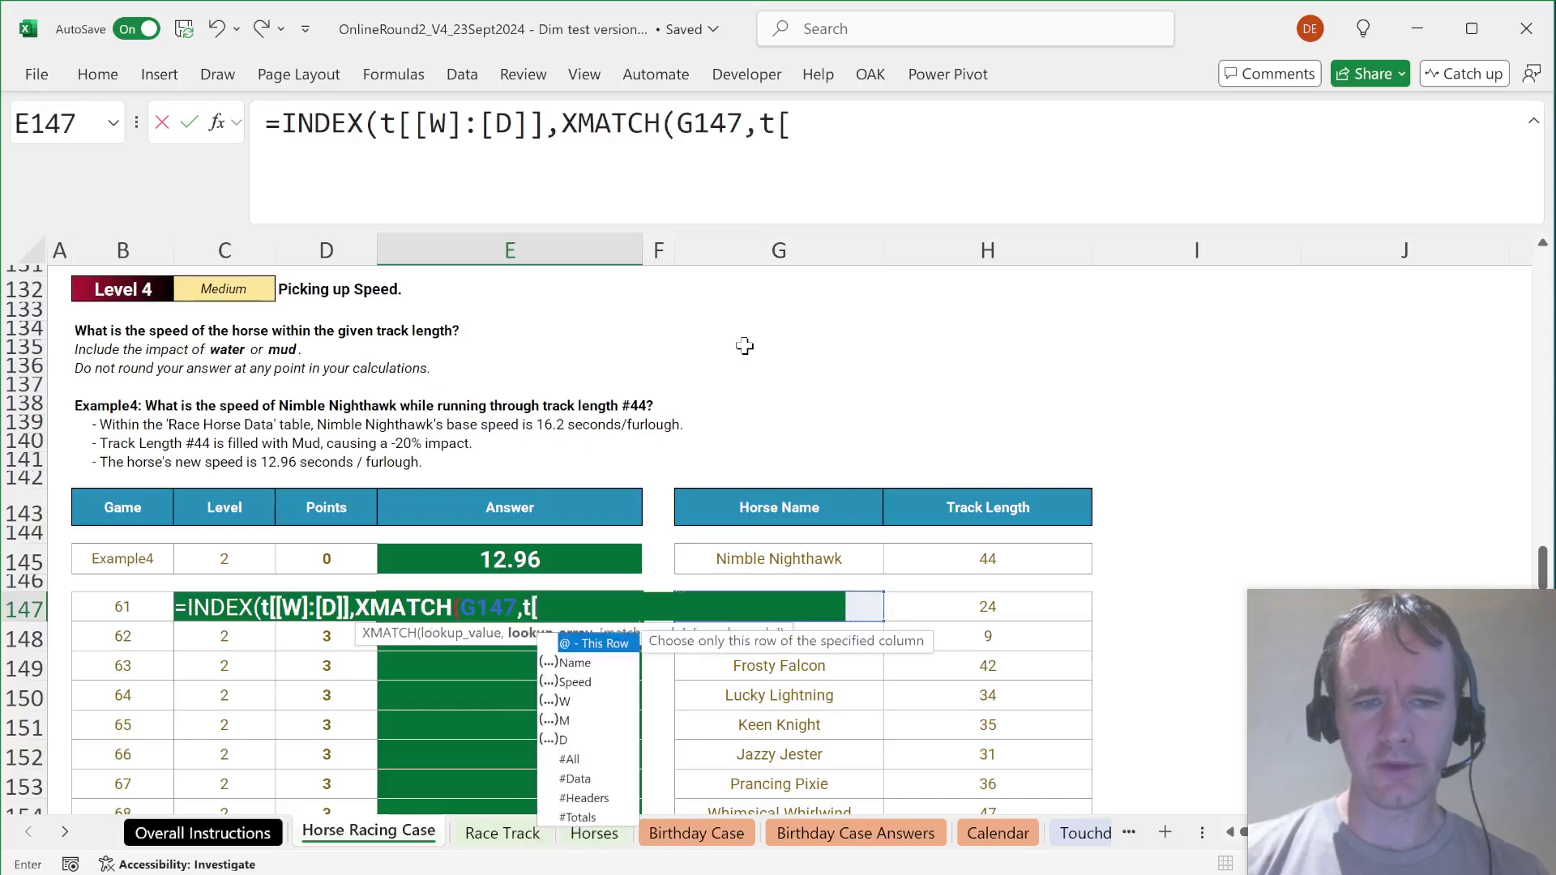
pyautogui.press('Down')
pyautogui.press('Tab')
pyautogui.write('],')
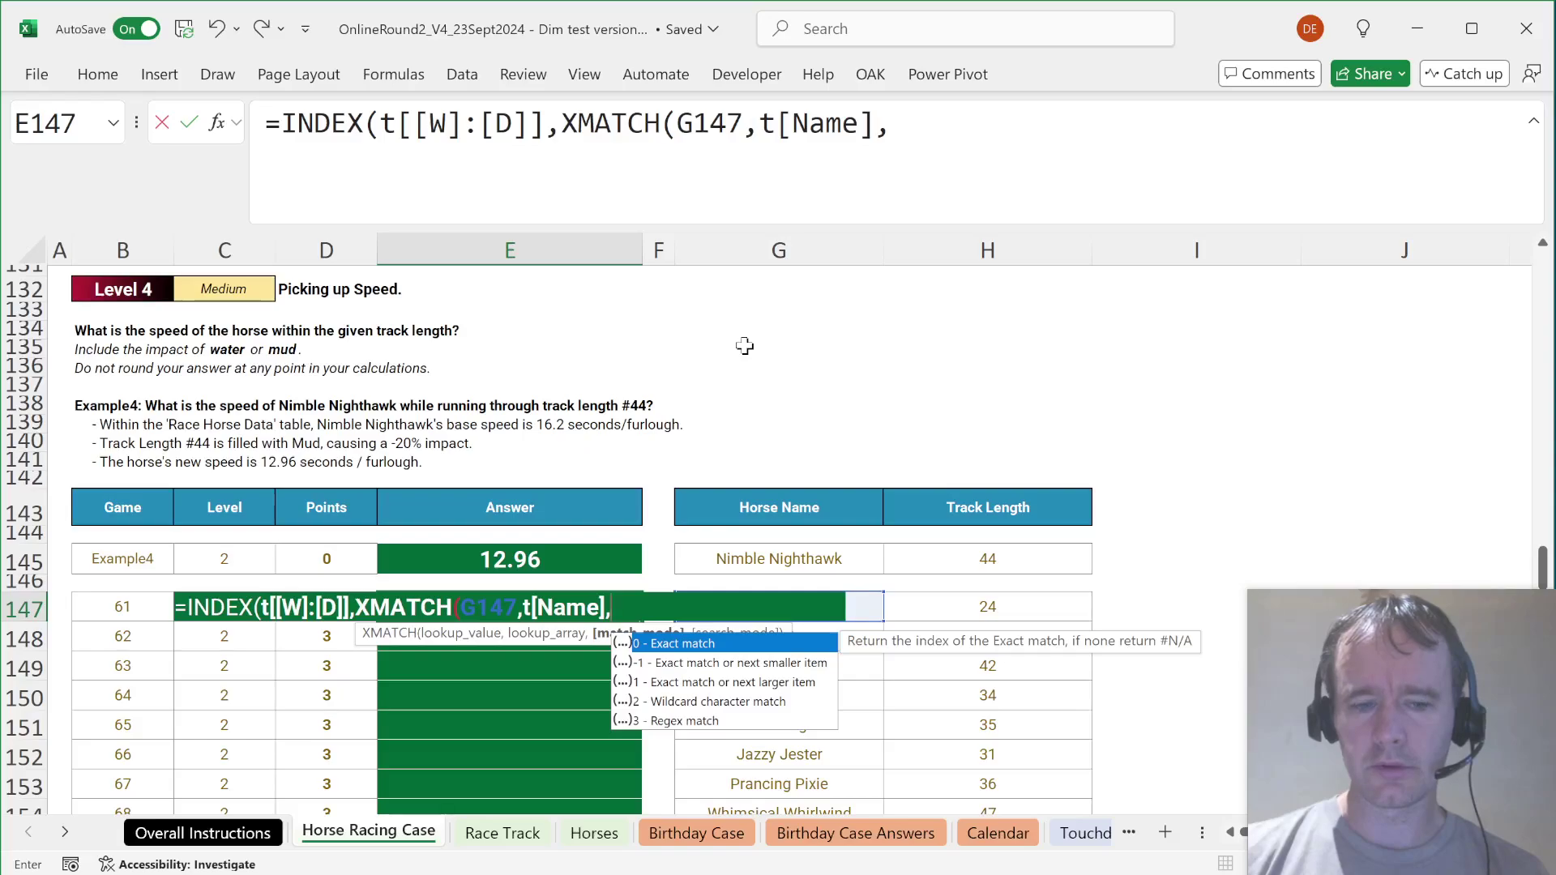
pyautogui.write('ind')
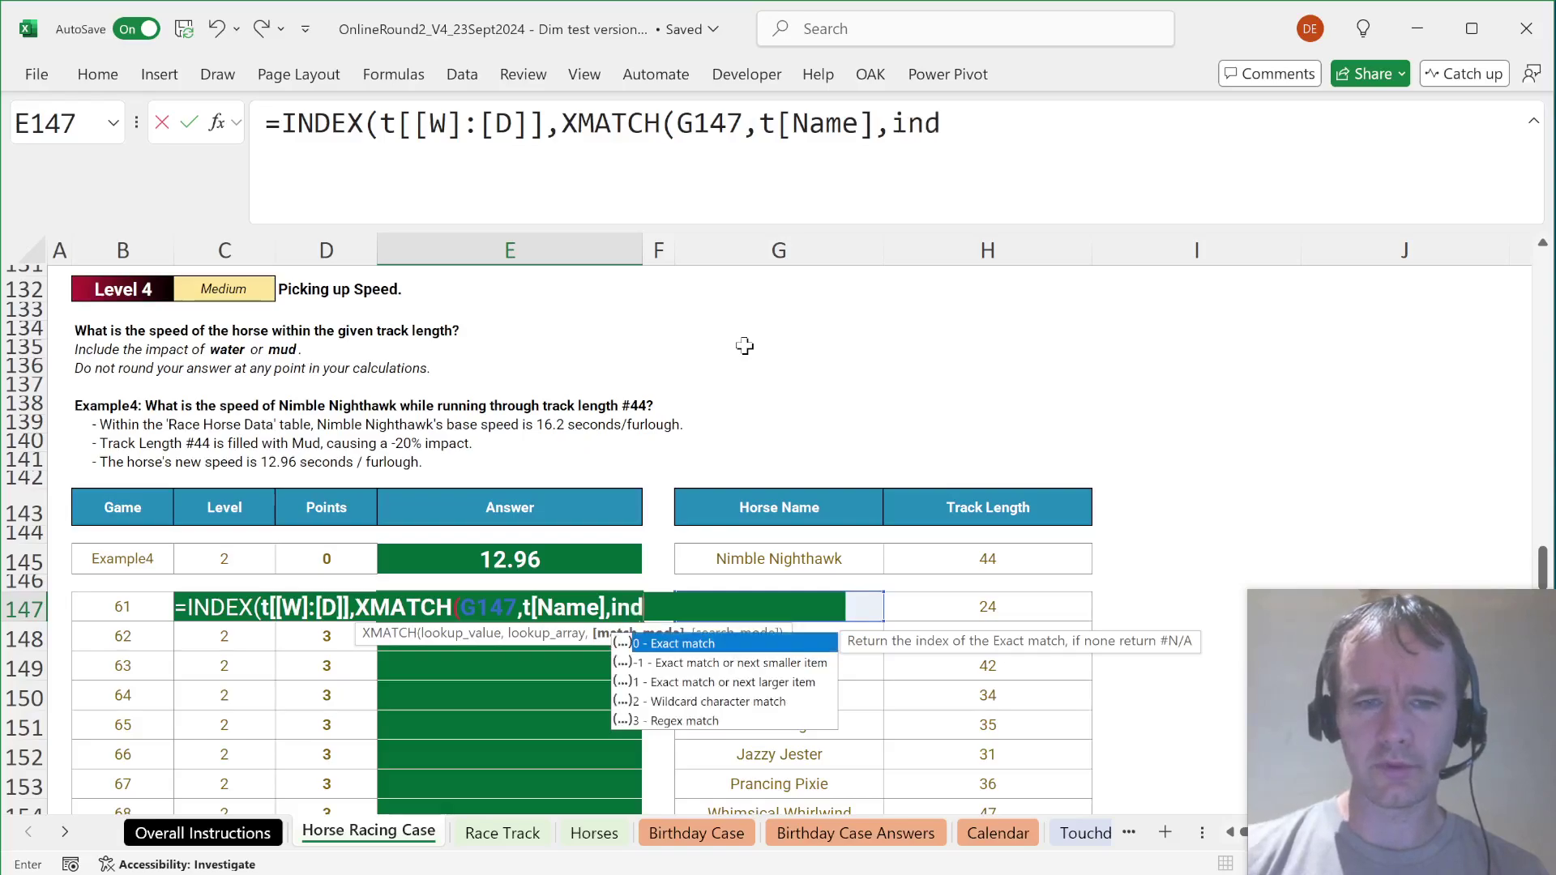
pyautogui.press('BackSpace')
pyautogui.press('BackSpace')
pyautogui.press('BackSpace')
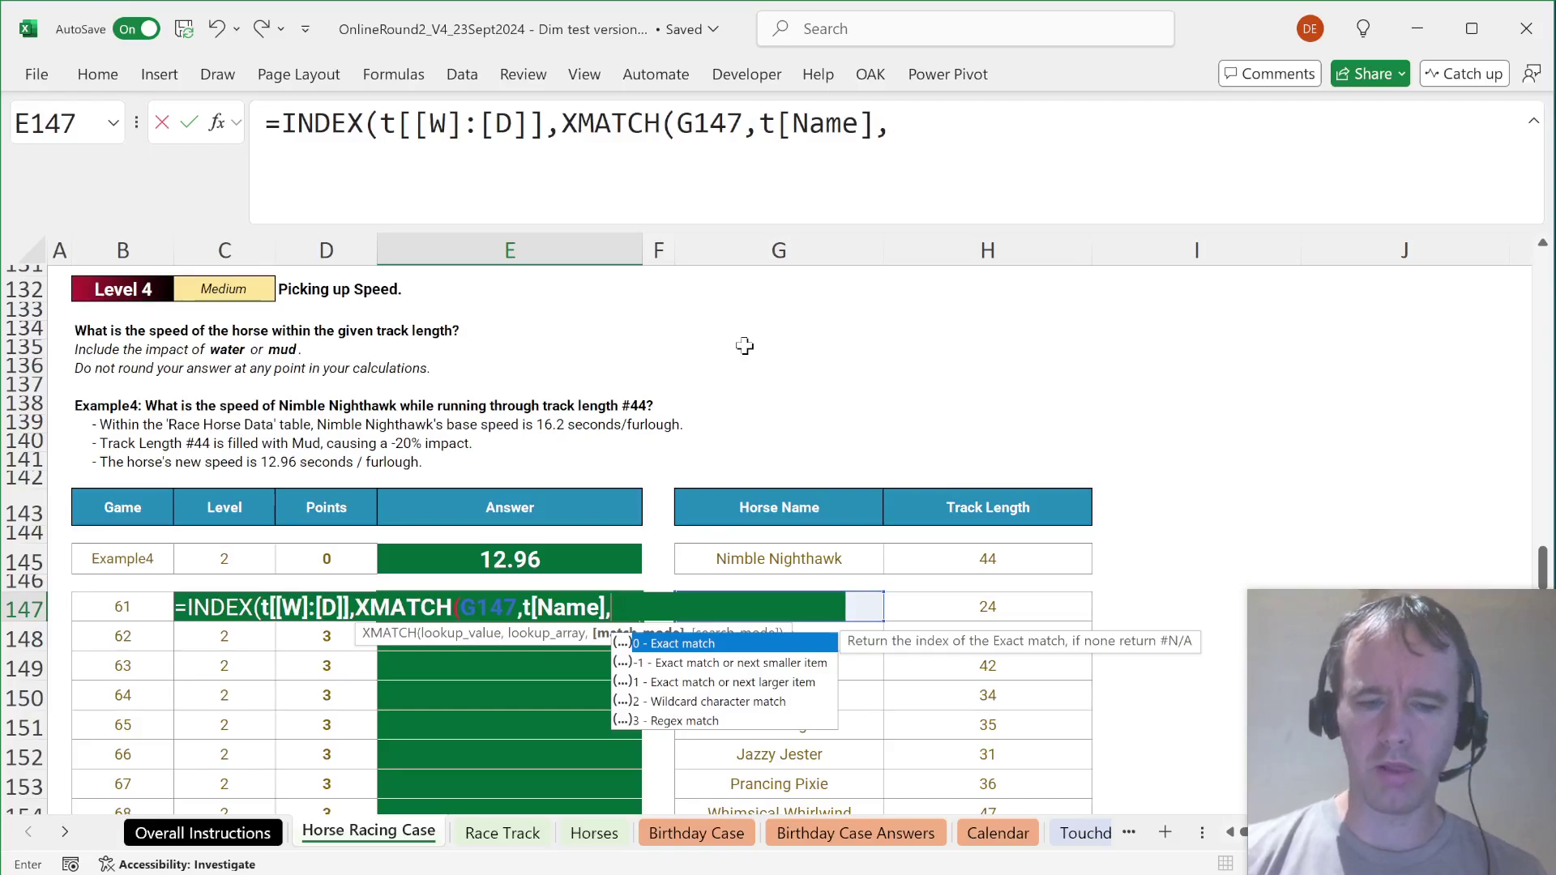
pyautogui.write('xm')
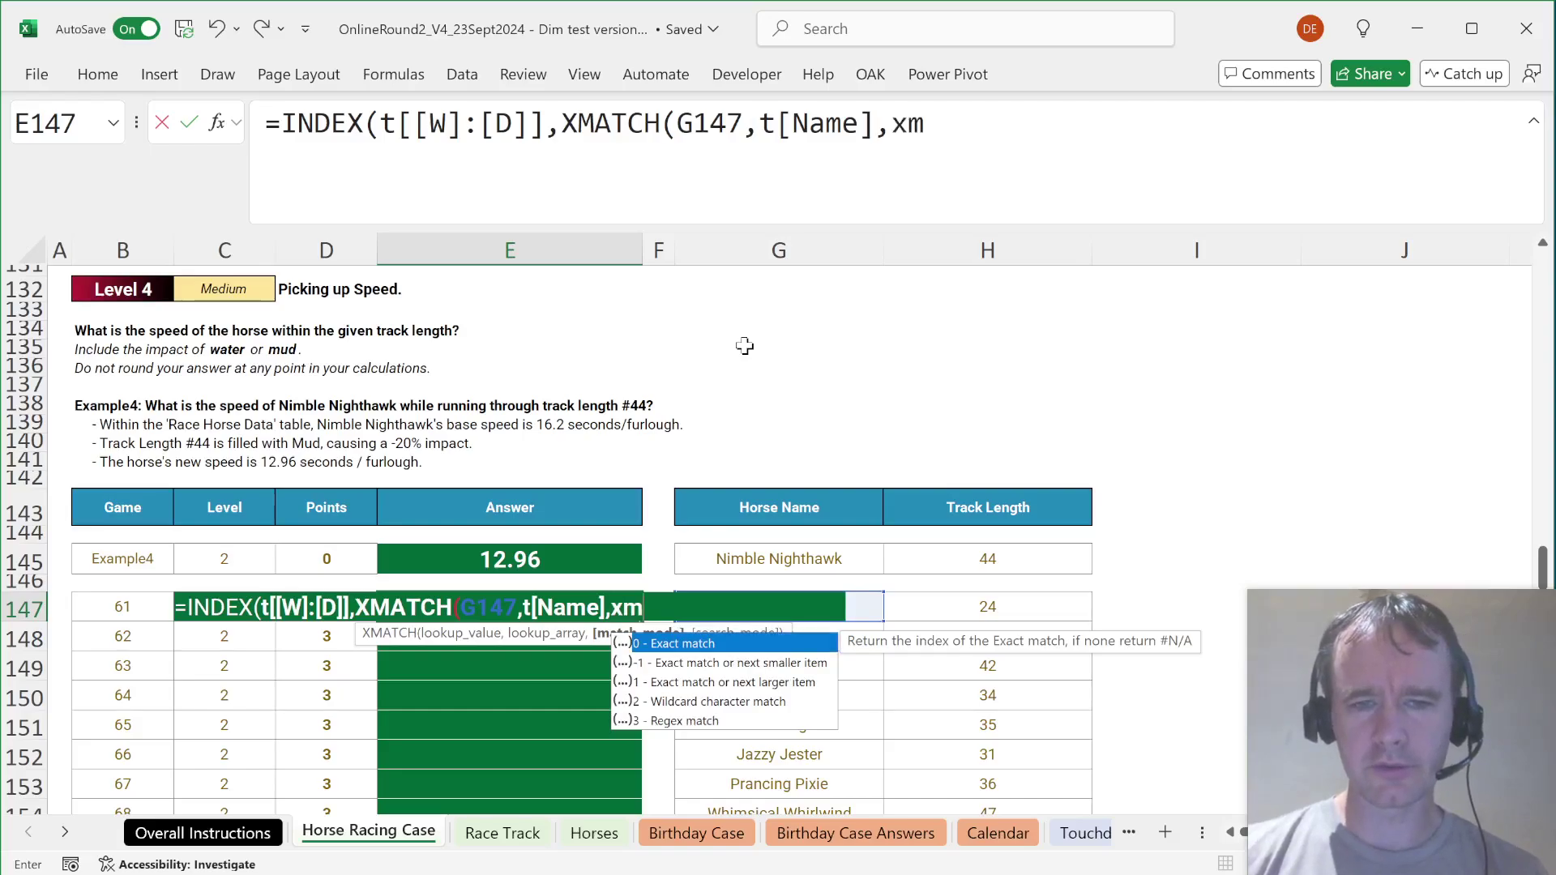
pyautogui.press('BackSpace')
pyautogui.press('BackSpace')
pyautogui.press('BackSpace')
pyautogui.press('BackSpace')
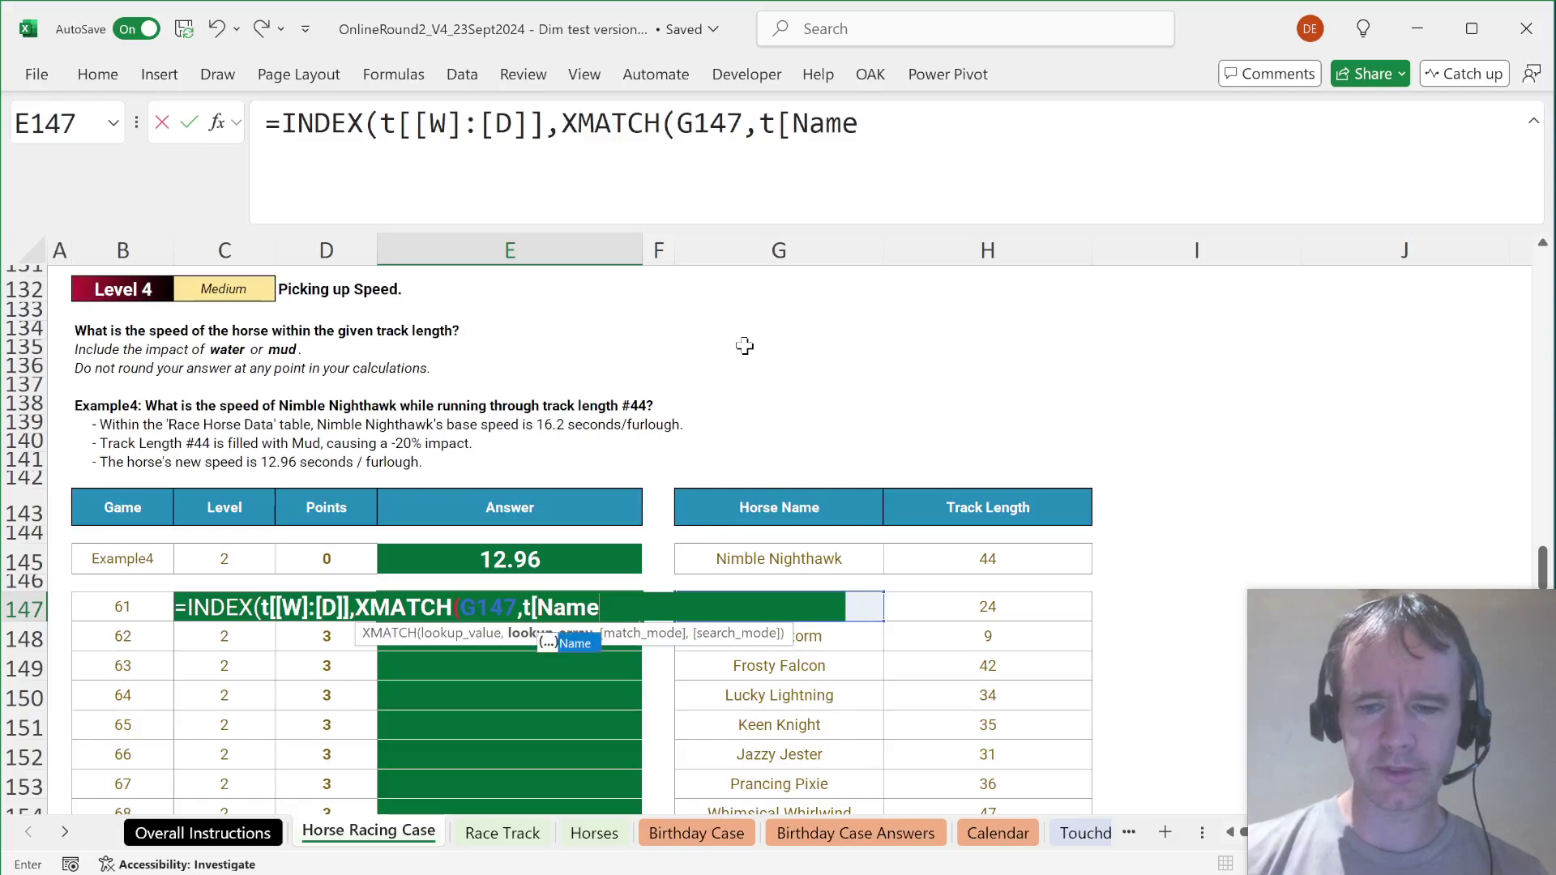
pyautogui.write('])')
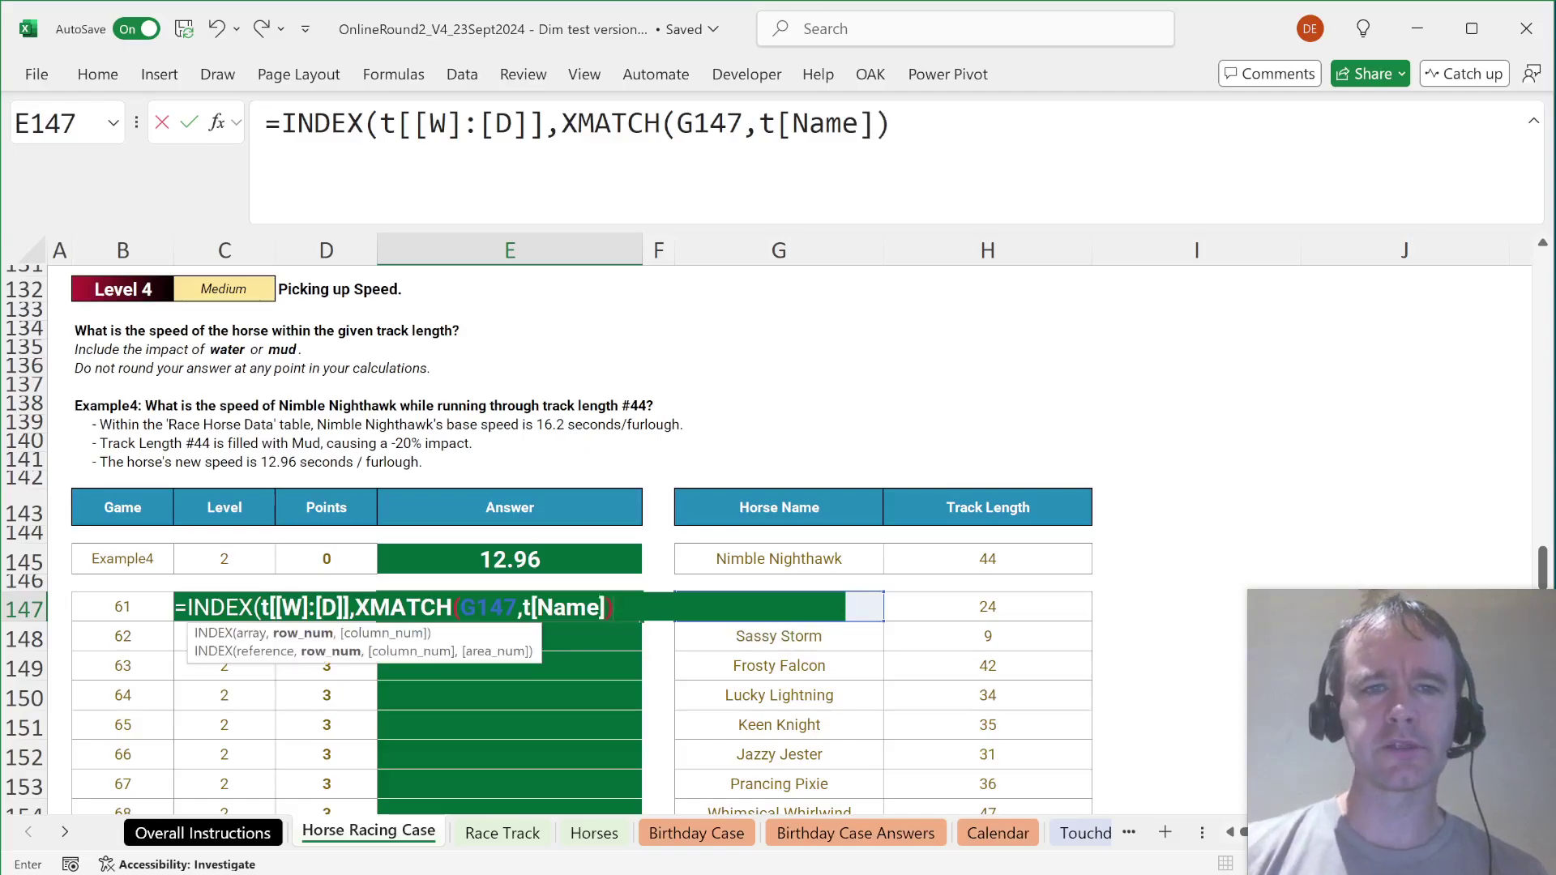
# Step: Add a column XMATCH of INDEX(track,H147) against t[#Headers] and commit the formula
pyautogui.click(903, 123)
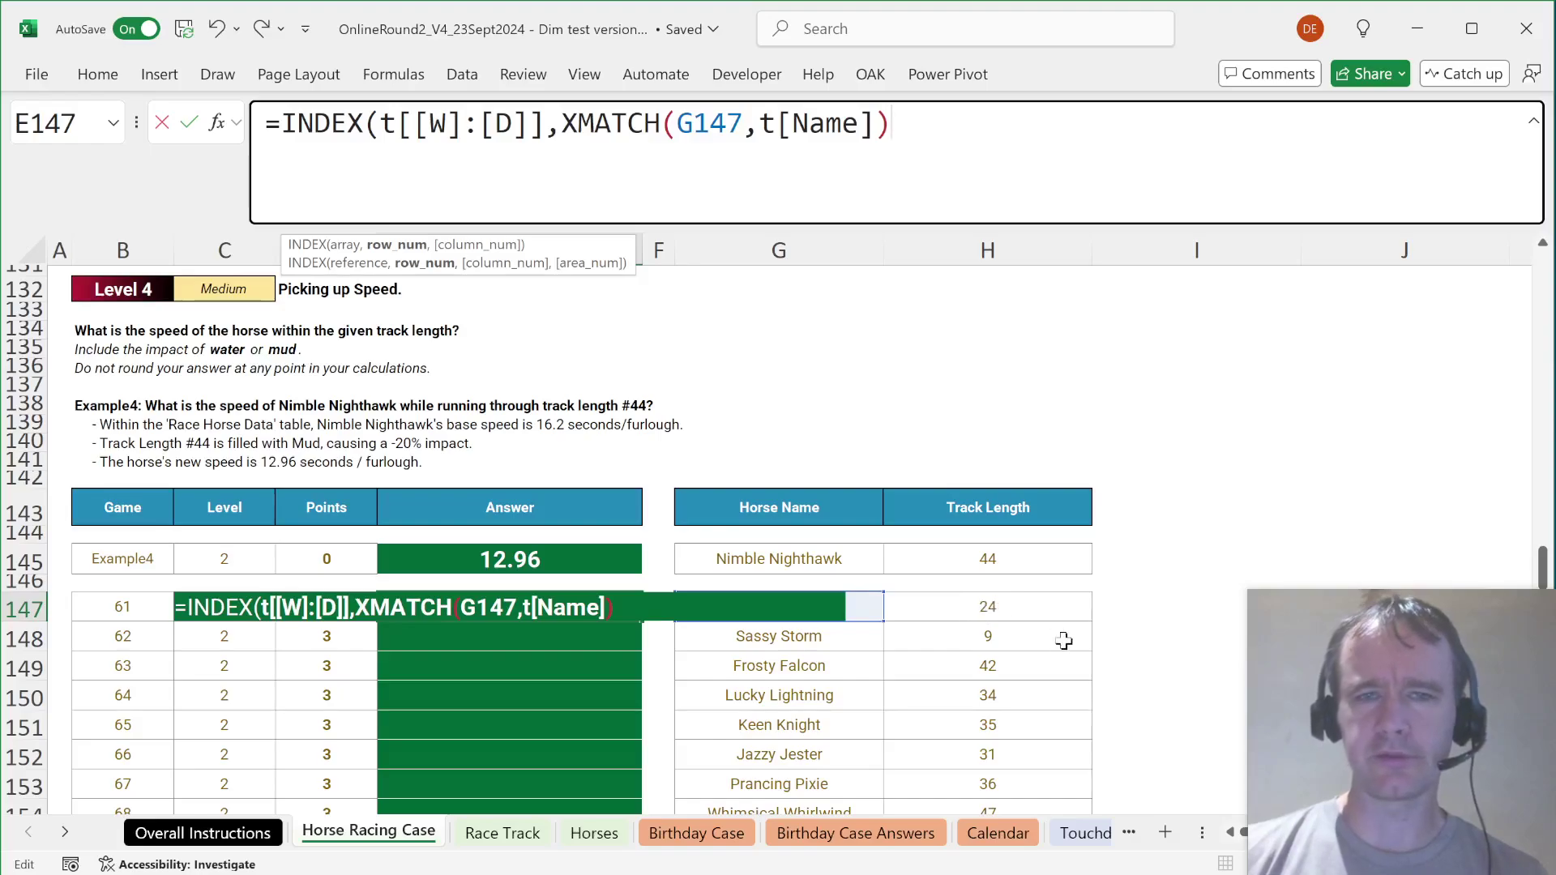
pyautogui.write('),xm')
pyautogui.press('Tab')
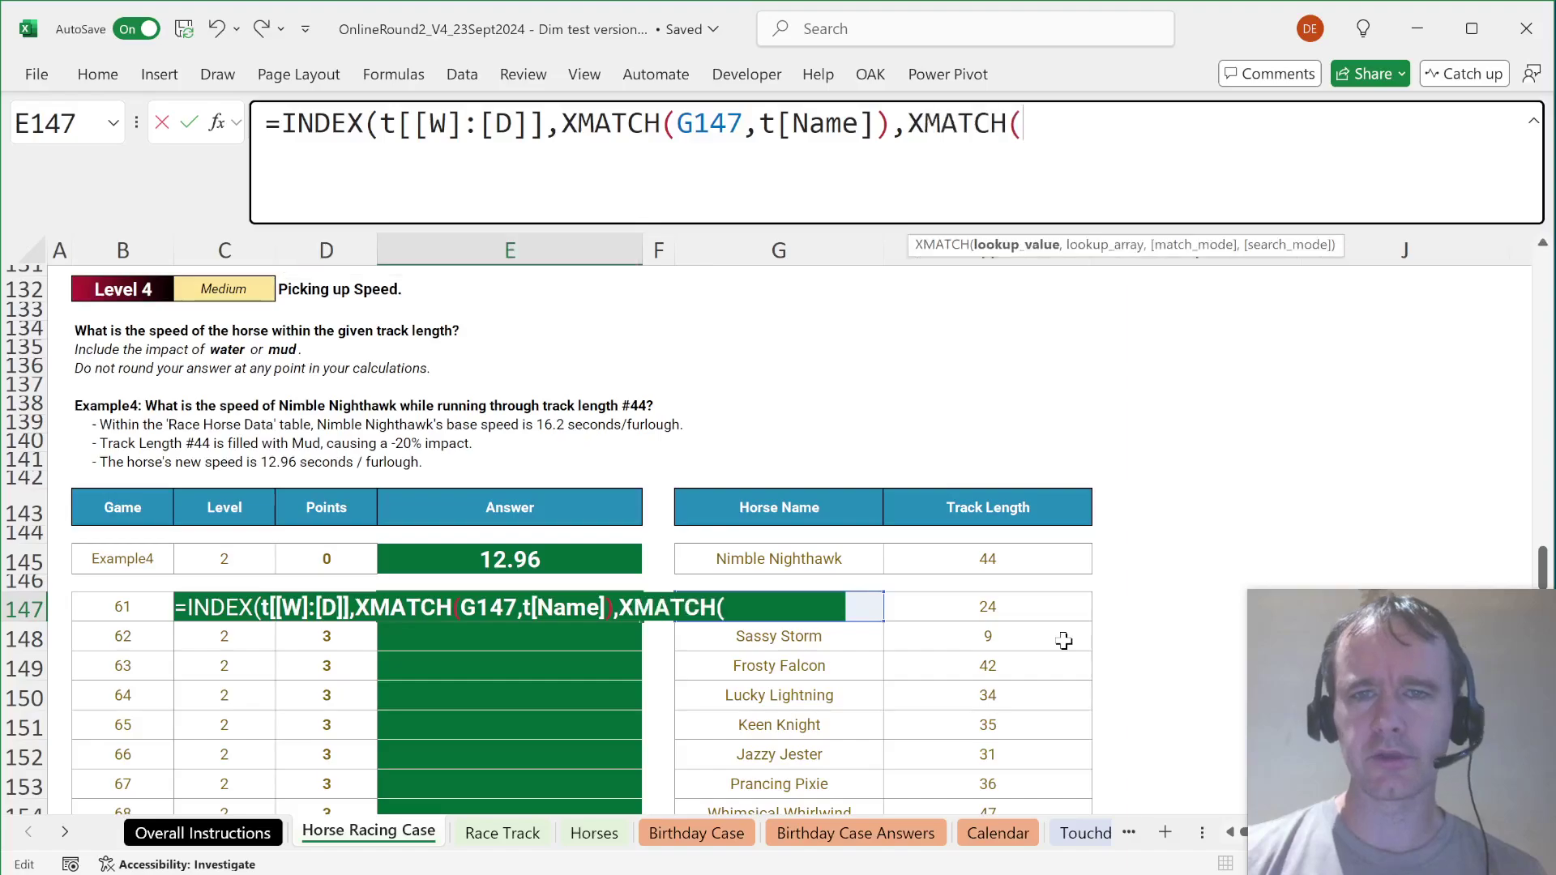
pyautogui.write('ind')
pyautogui.press('Tab')
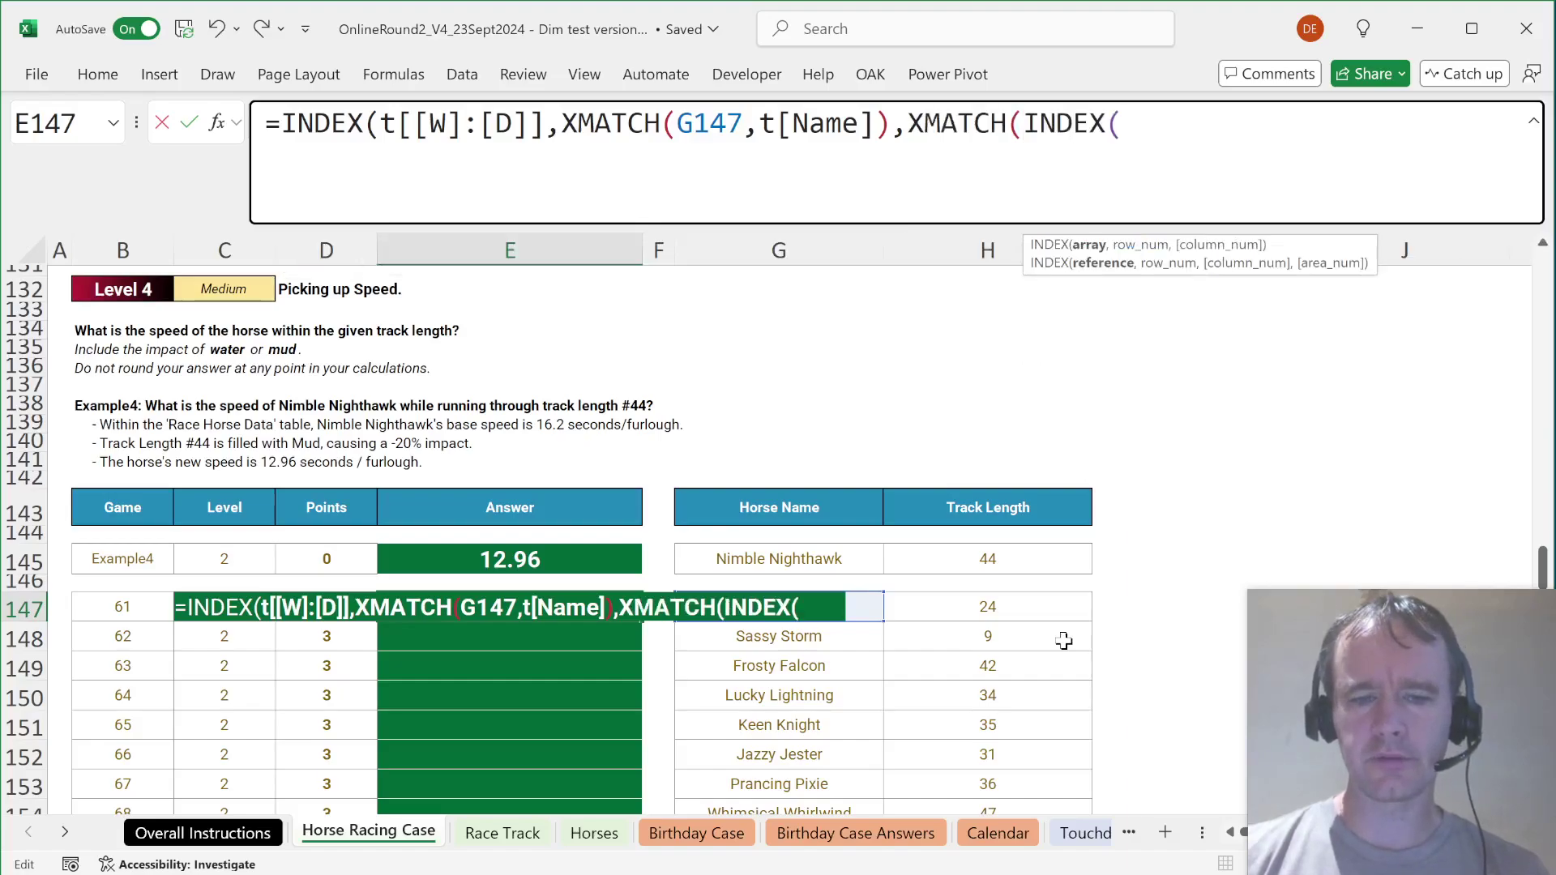
pyautogui.write('track,')
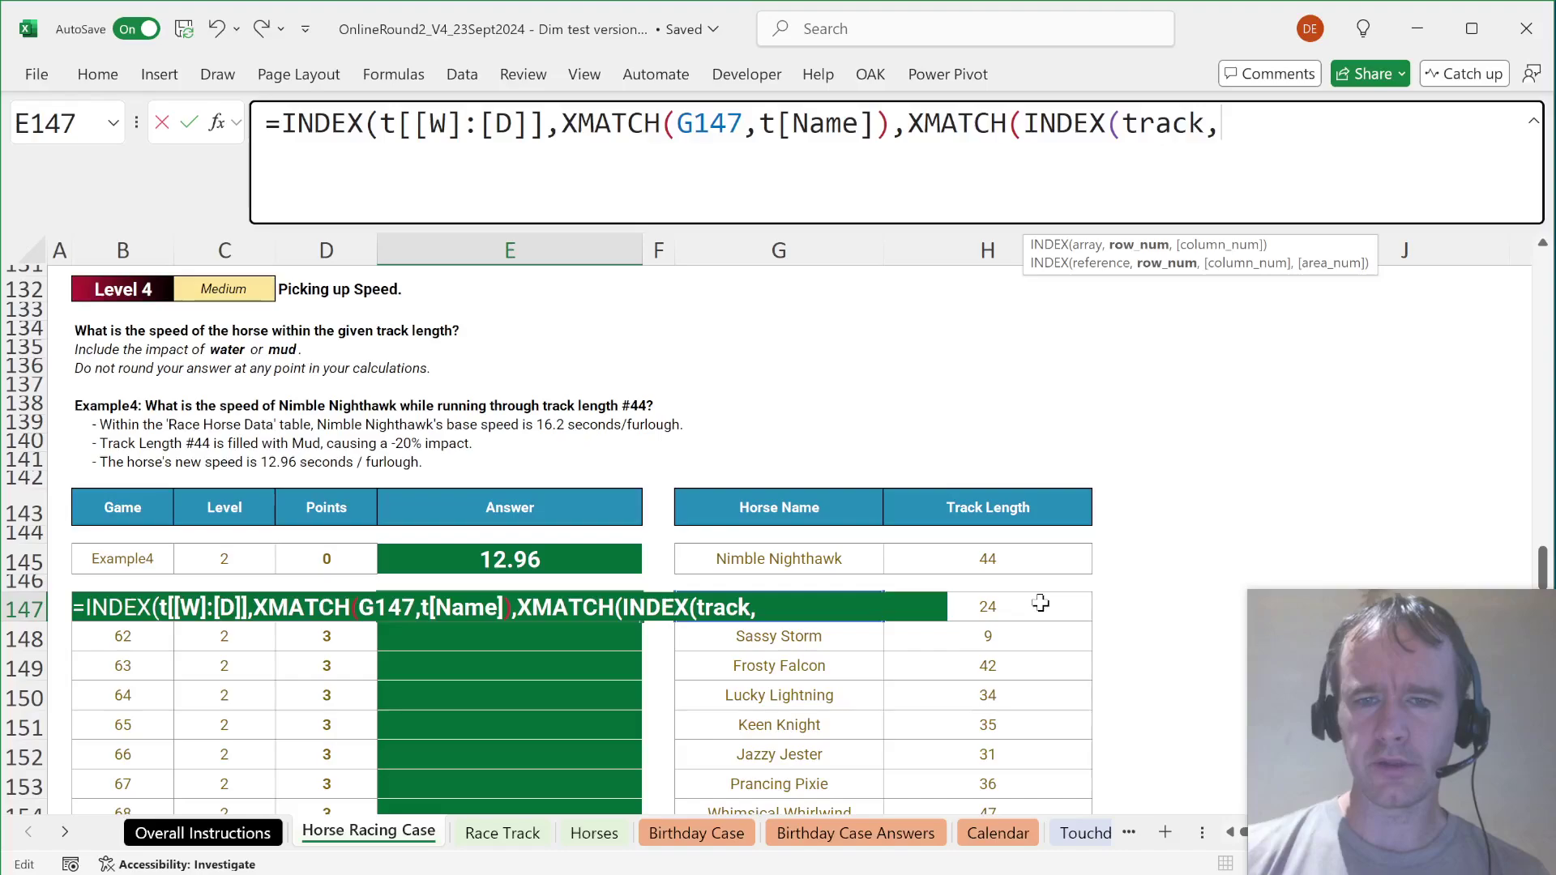
pyautogui.click(1040, 603)
pyautogui.write(')')
pyautogui.click(1017, 244)
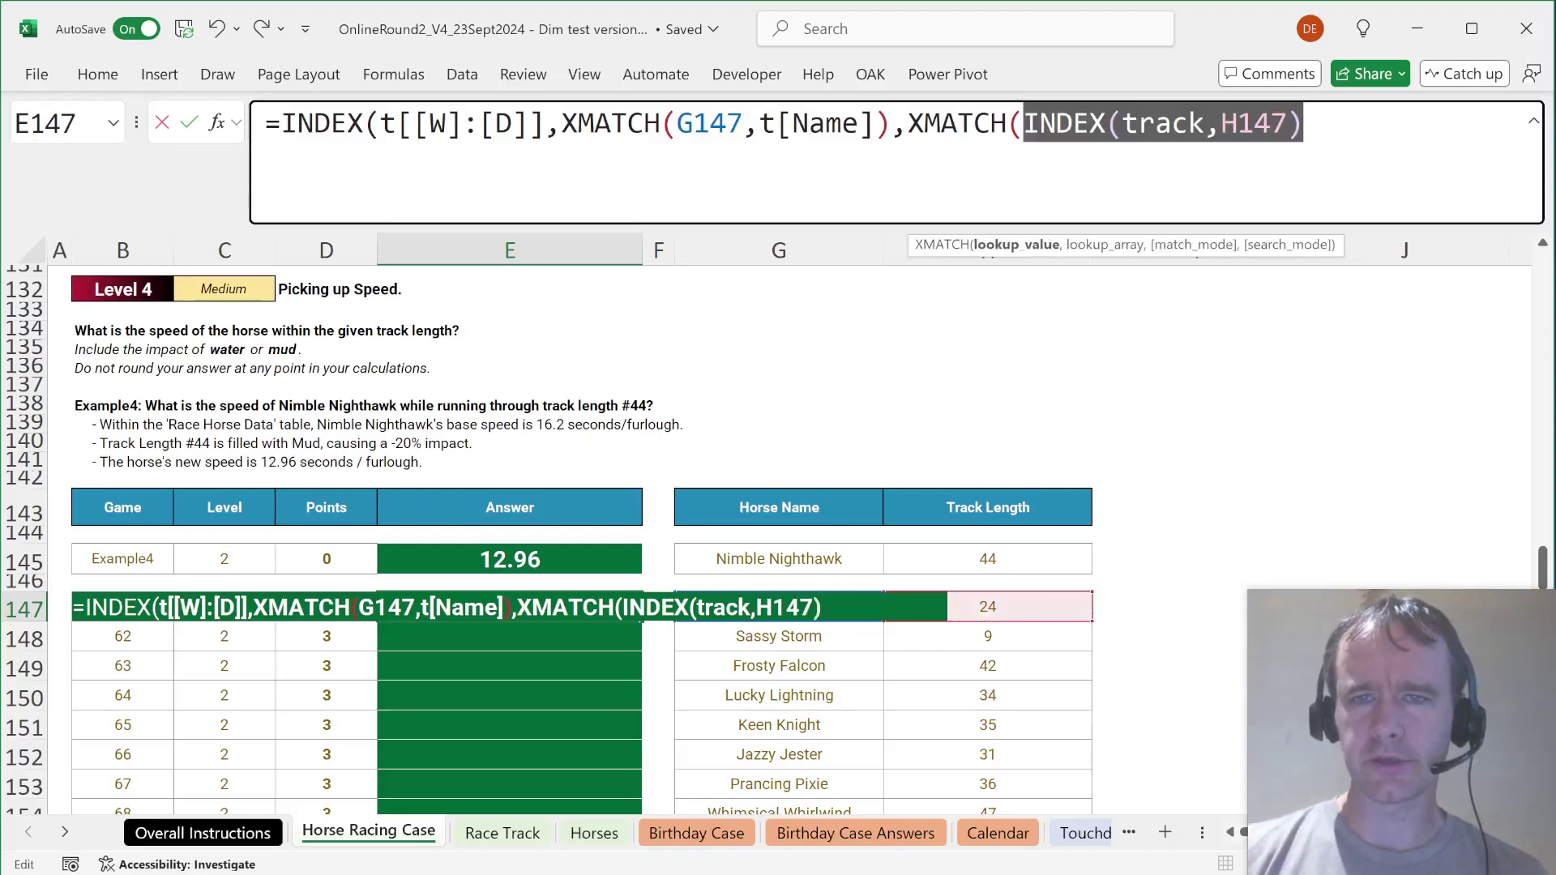
pyautogui.press('Right')
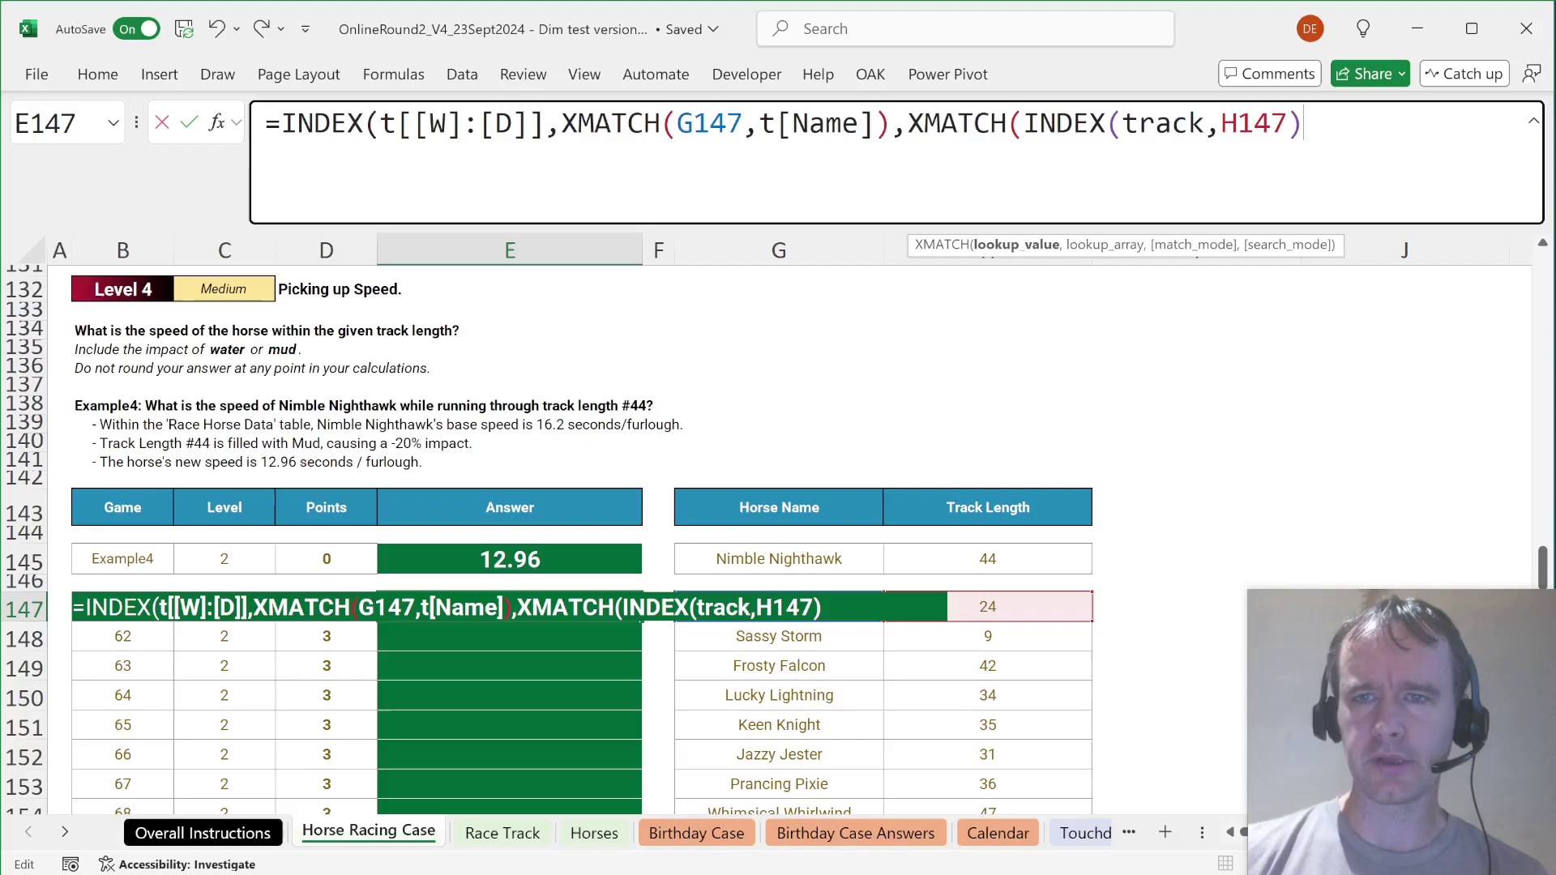
pyautogui.write(',')
pyautogui.write('t[#he')
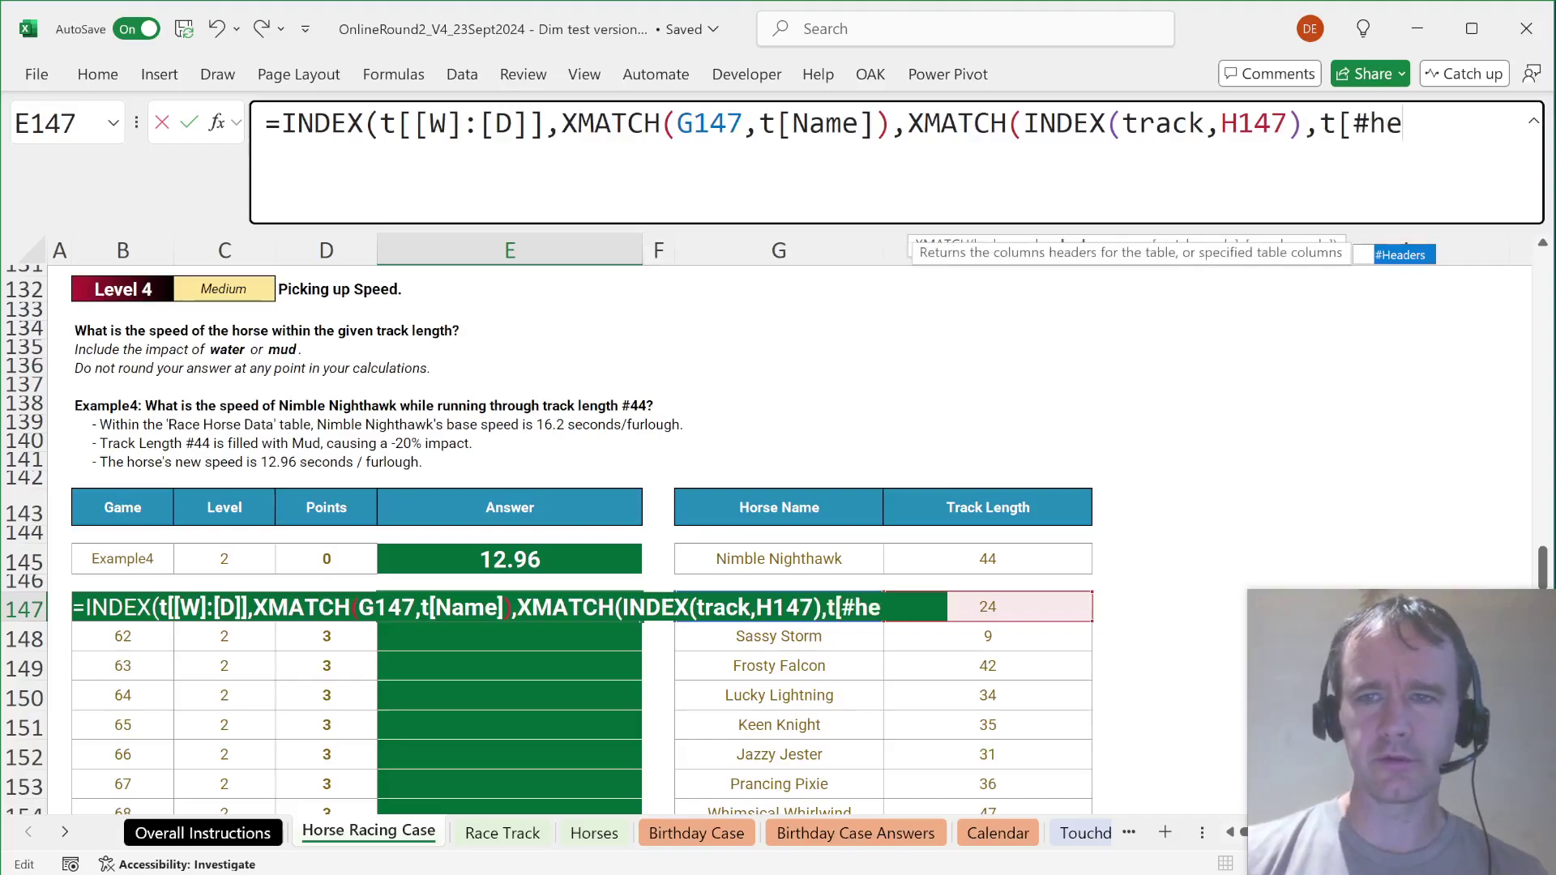
pyautogui.press('Tab')
pyautogui.write(']))')
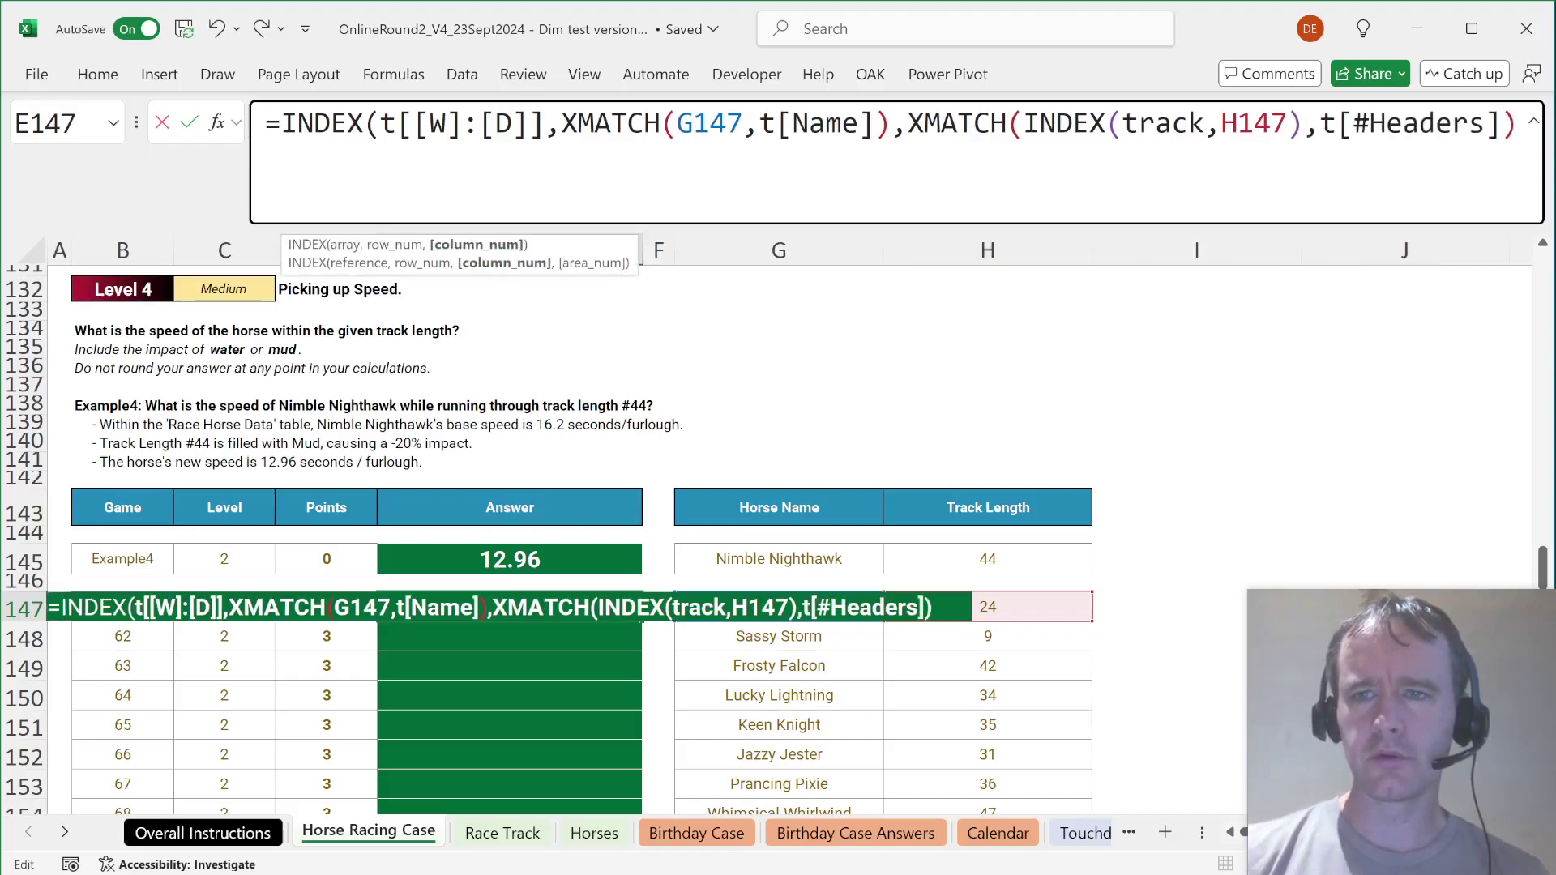
pyautogui.press('Return')
pyautogui.press('Up')
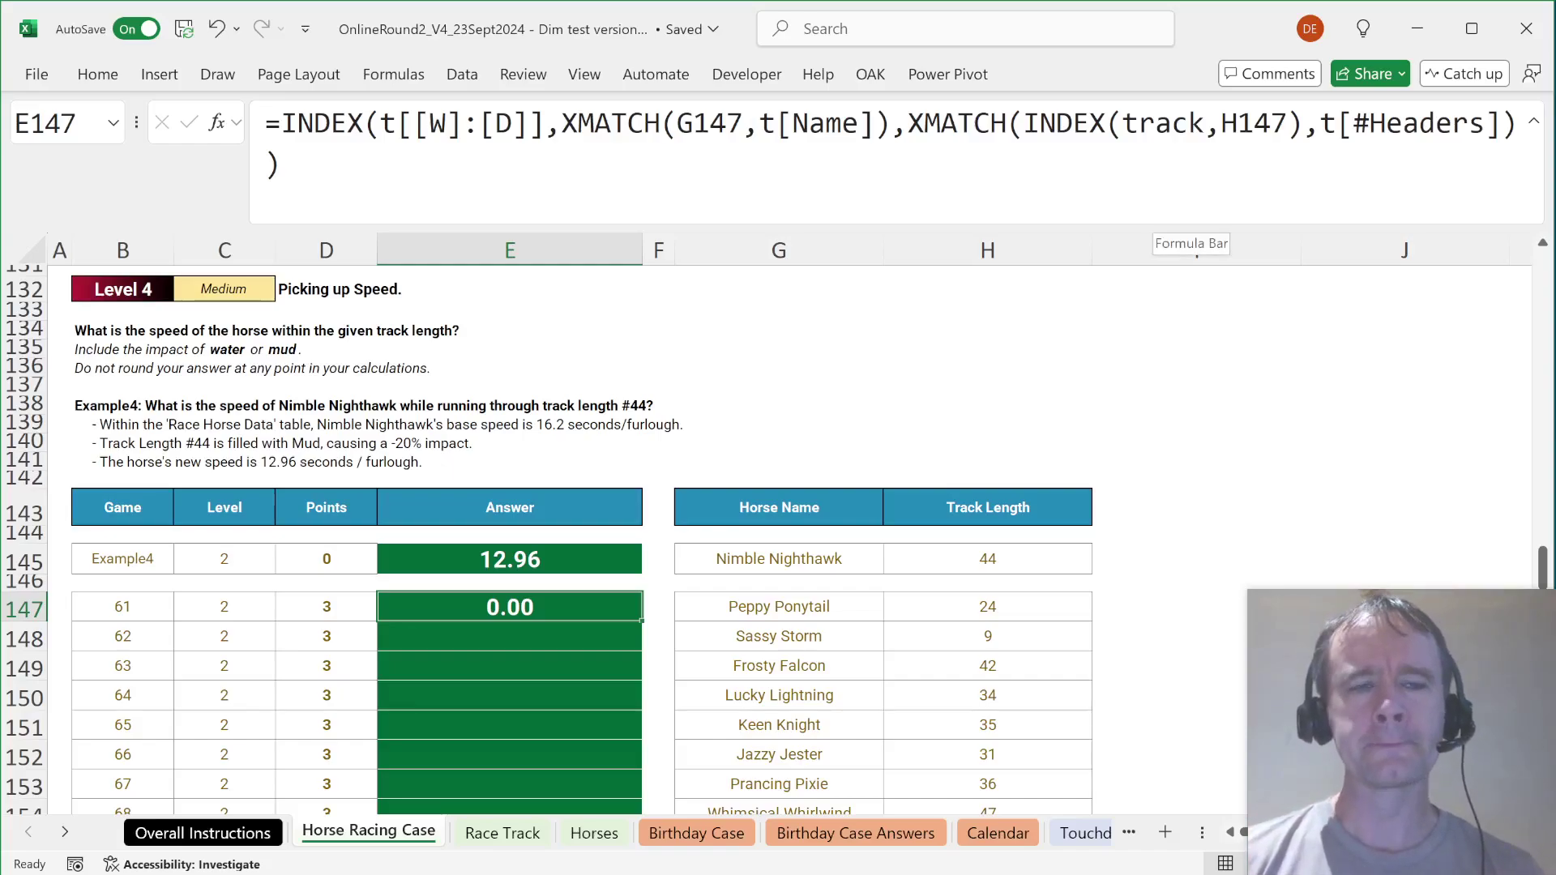
# Step: Rewrite E147 as XLOOKUP(G147,t[Name],t[Speed])*(1+adjustment) and dismiss the resulting formula error
pyautogui.click(1159, 215)
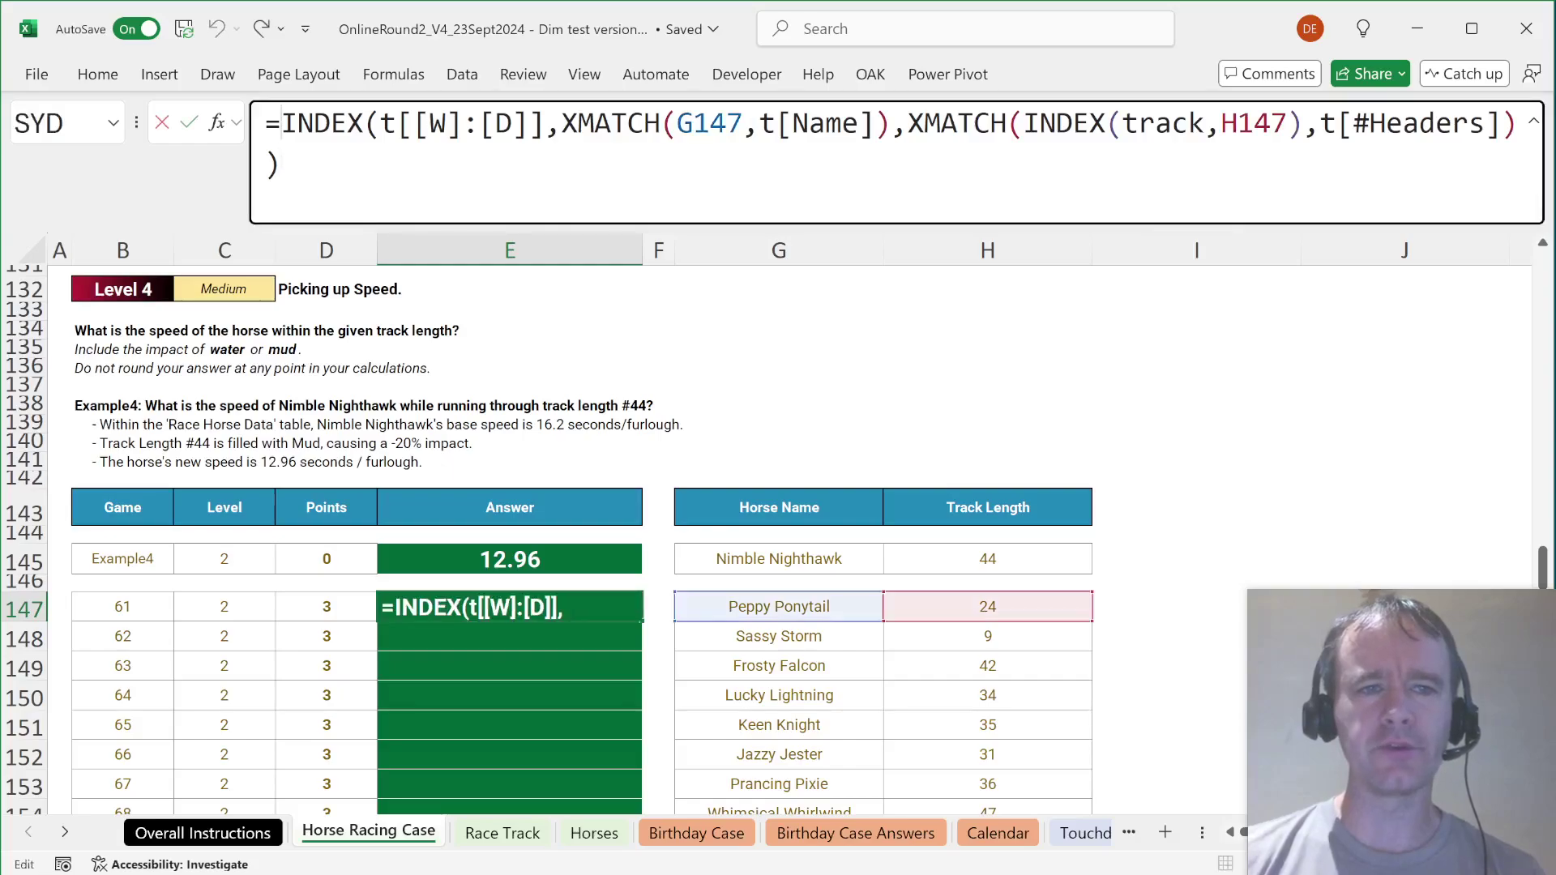
pyautogui.click(279, 163)
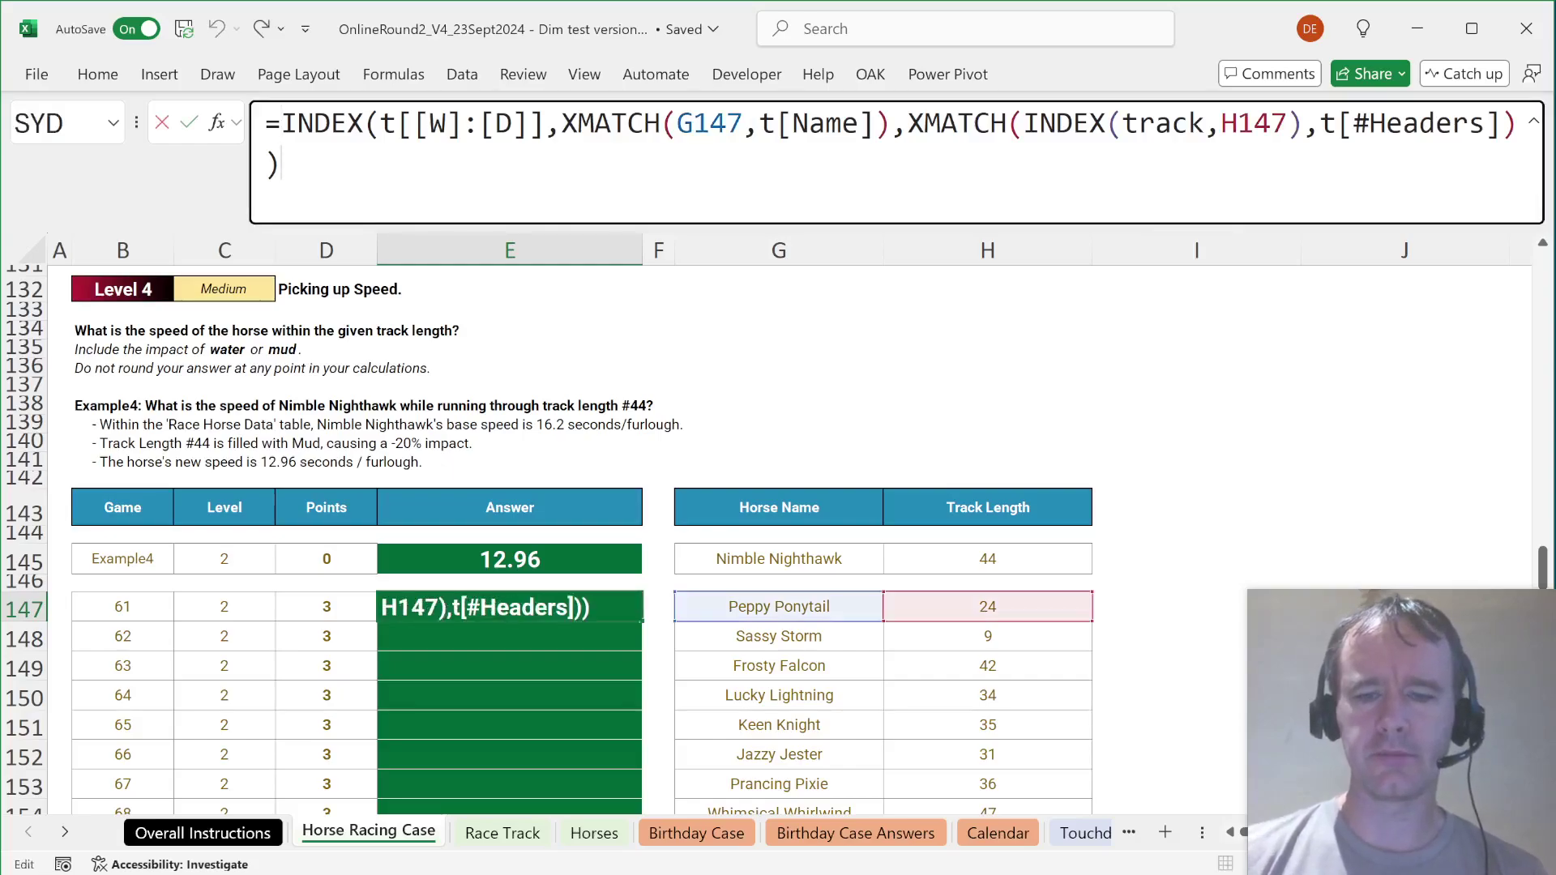
pyautogui.click(280, 123)
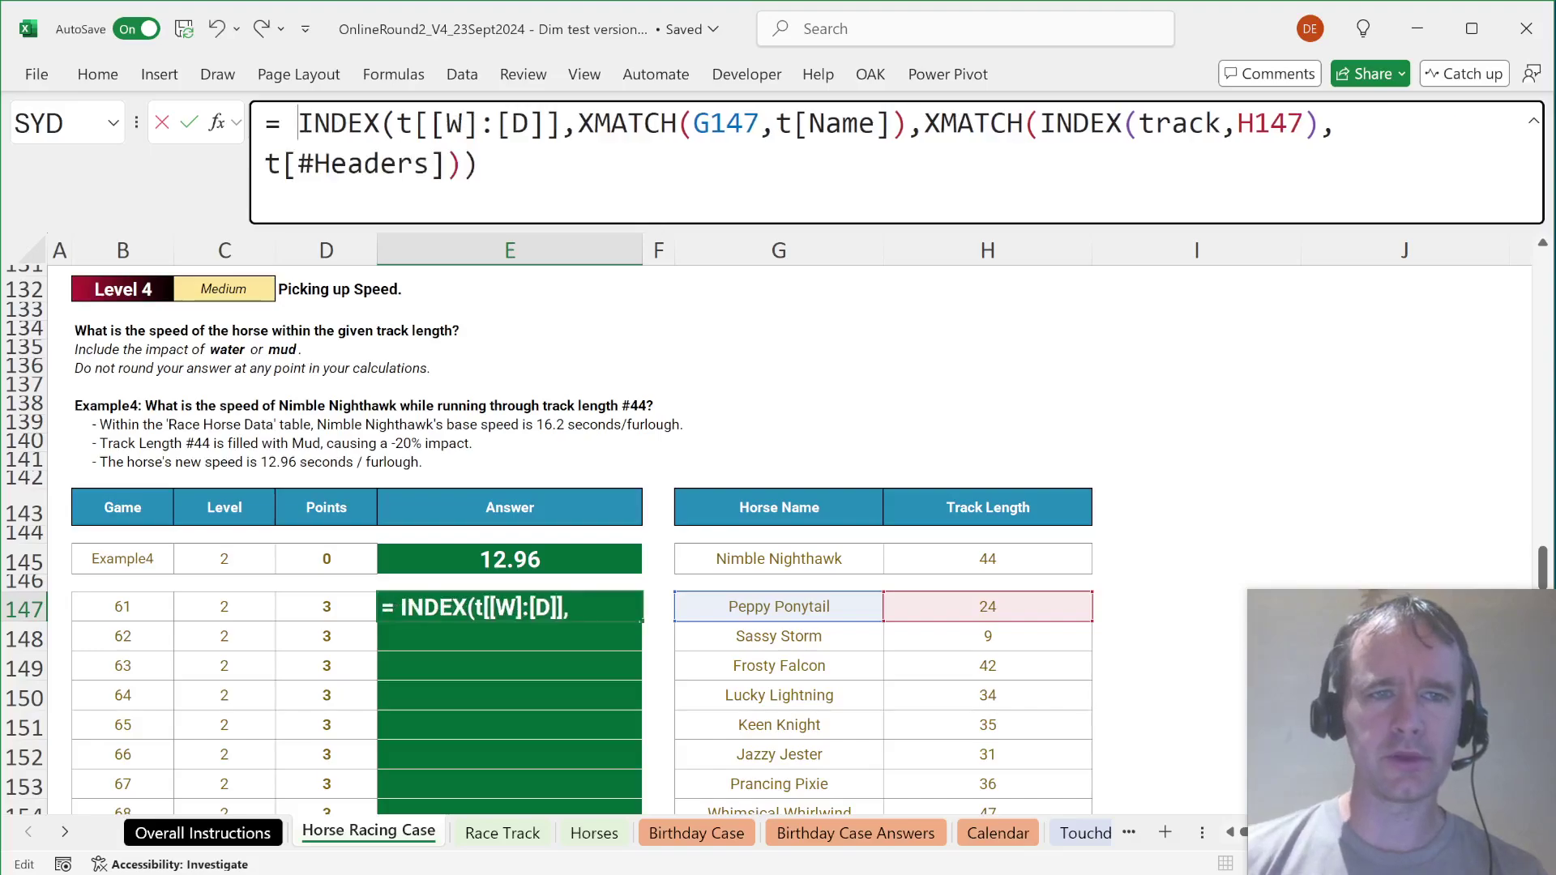
pyautogui.write('xl')
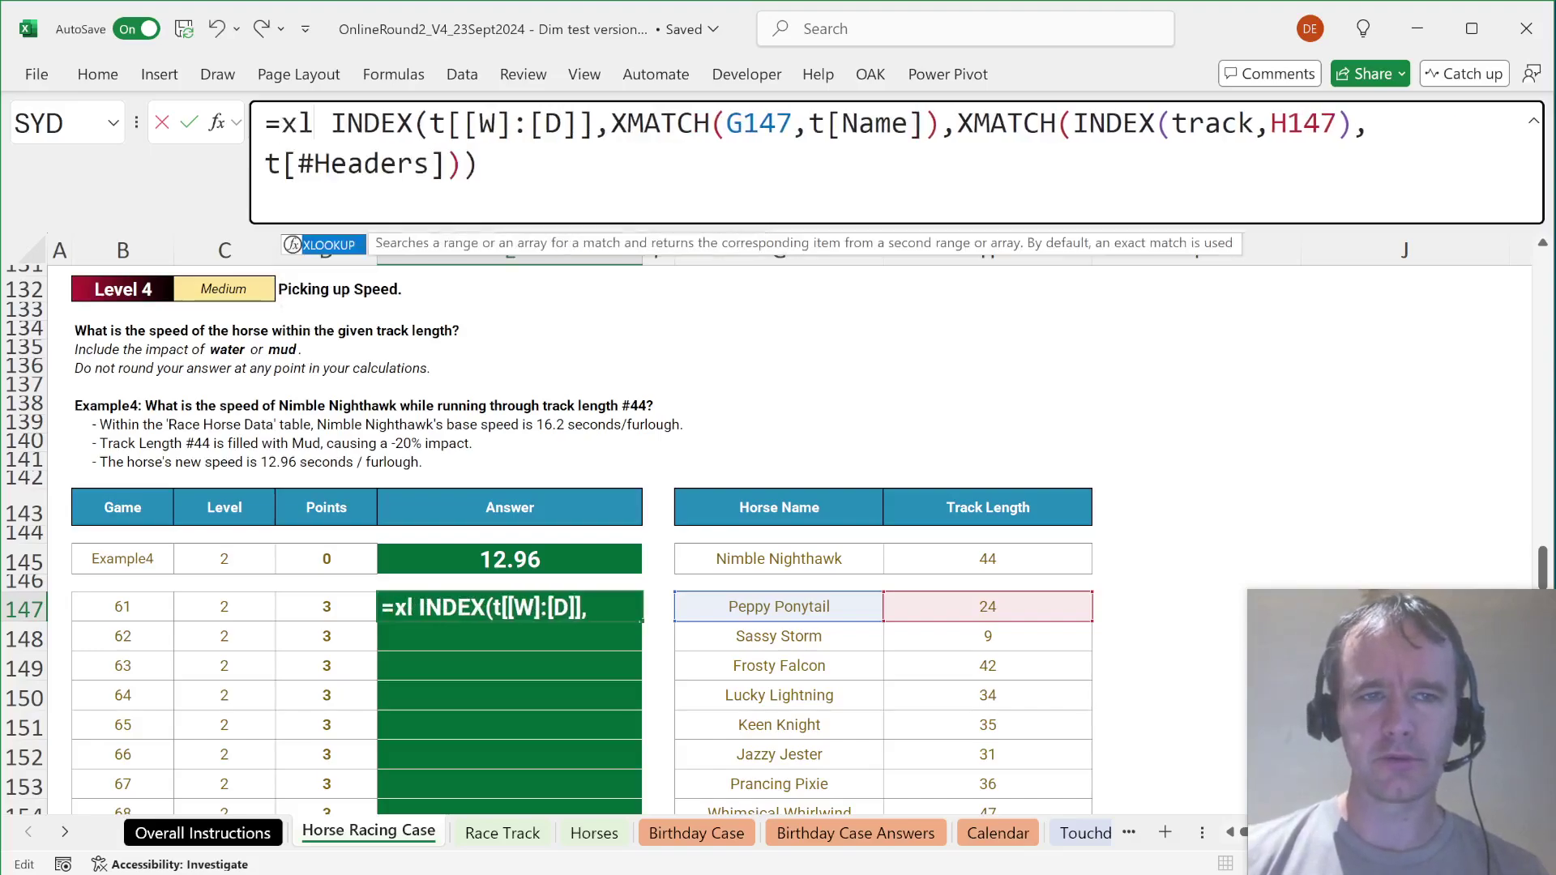
pyautogui.press('Tab')
pyautogui.click(758, 610)
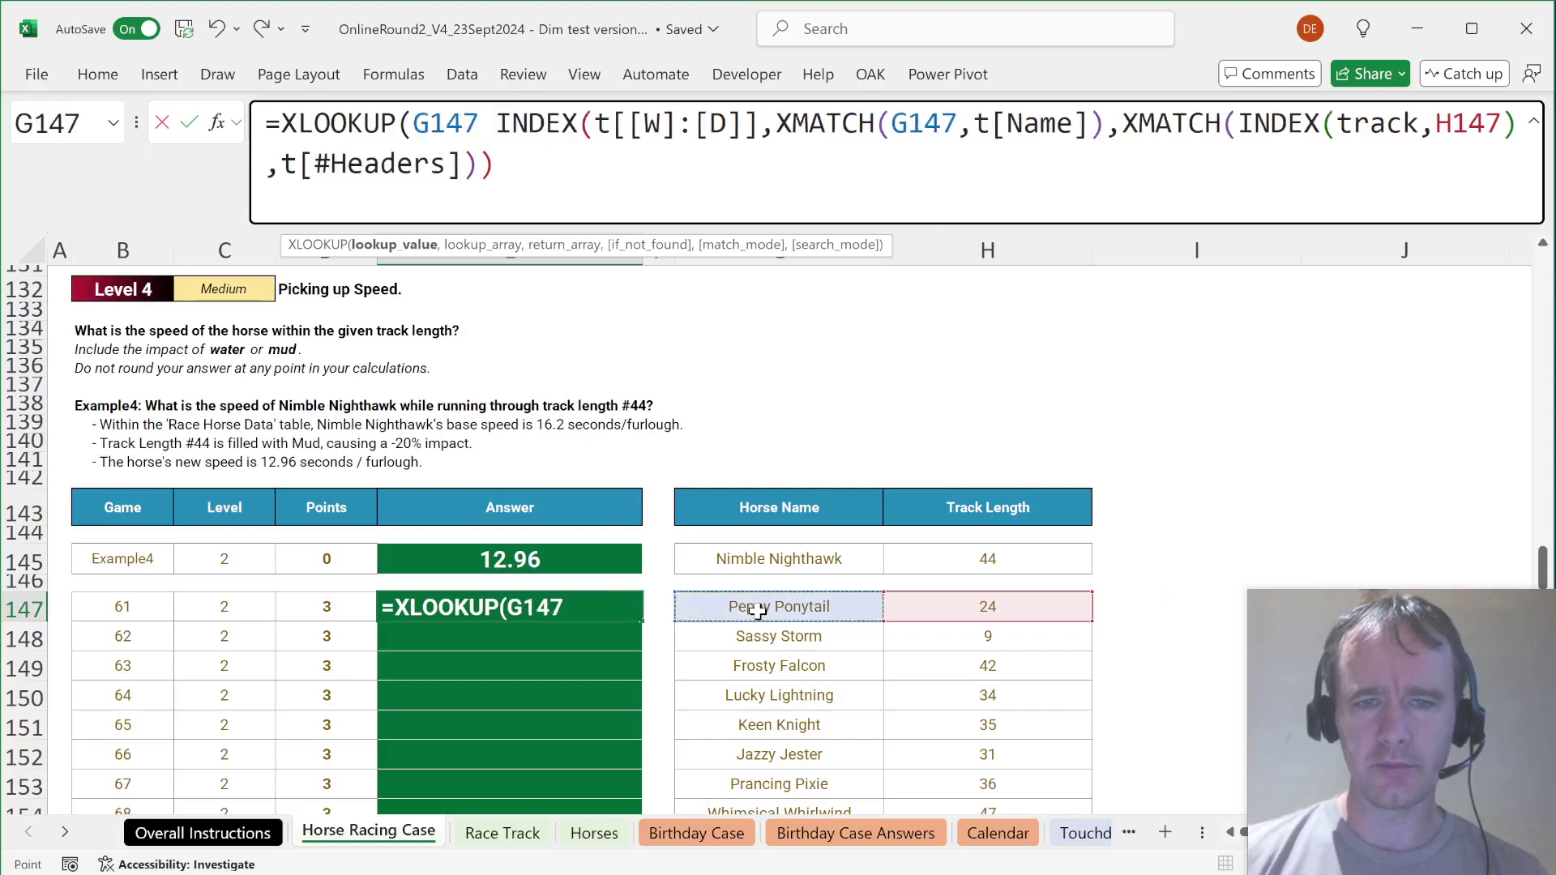
pyautogui.write(',t[')
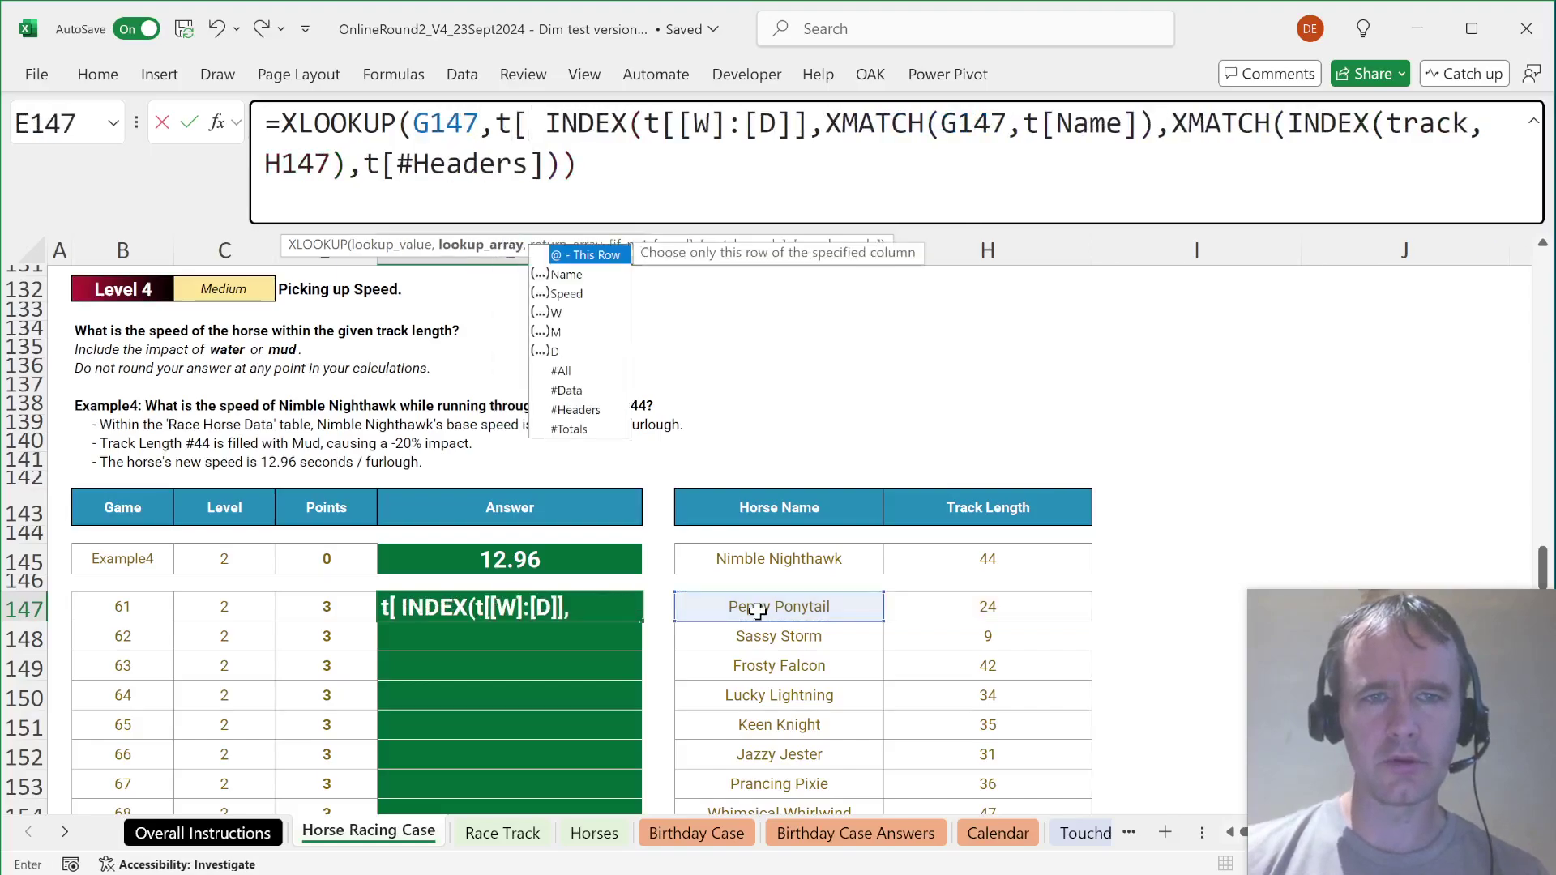
pyautogui.write('n')
pyautogui.press('Tab')
pyautogui.press('Delete')
pyautogui.press('Delete')
pyautogui.press('Delete')
pyautogui.press('Delete')
pyautogui.press('Delete')
pyautogui.press('Delete')
pyautogui.write(',')
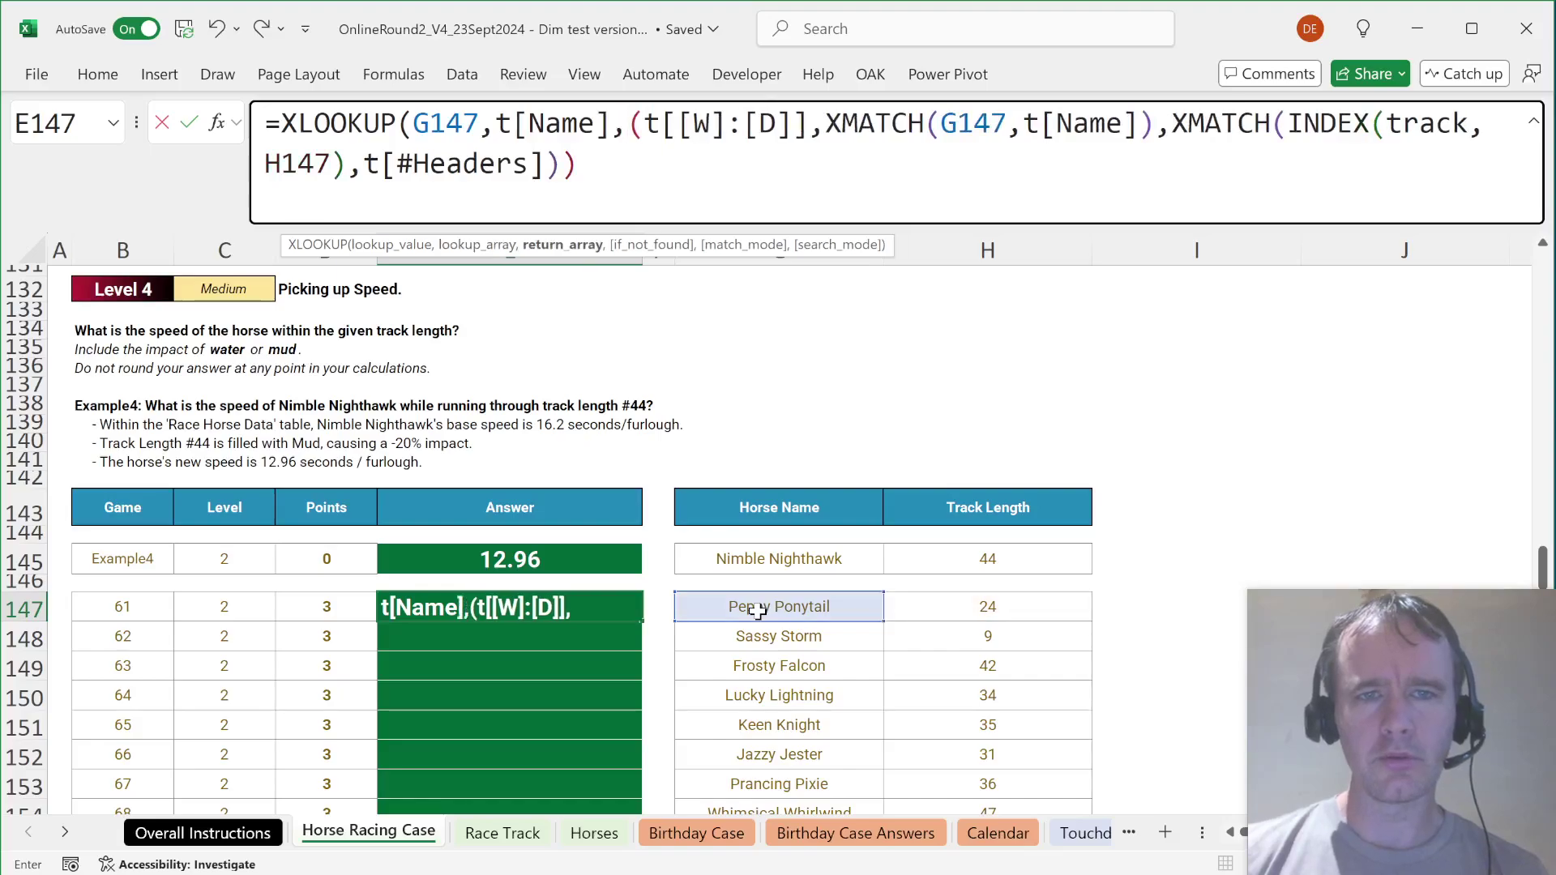
pyautogui.write('t[s')
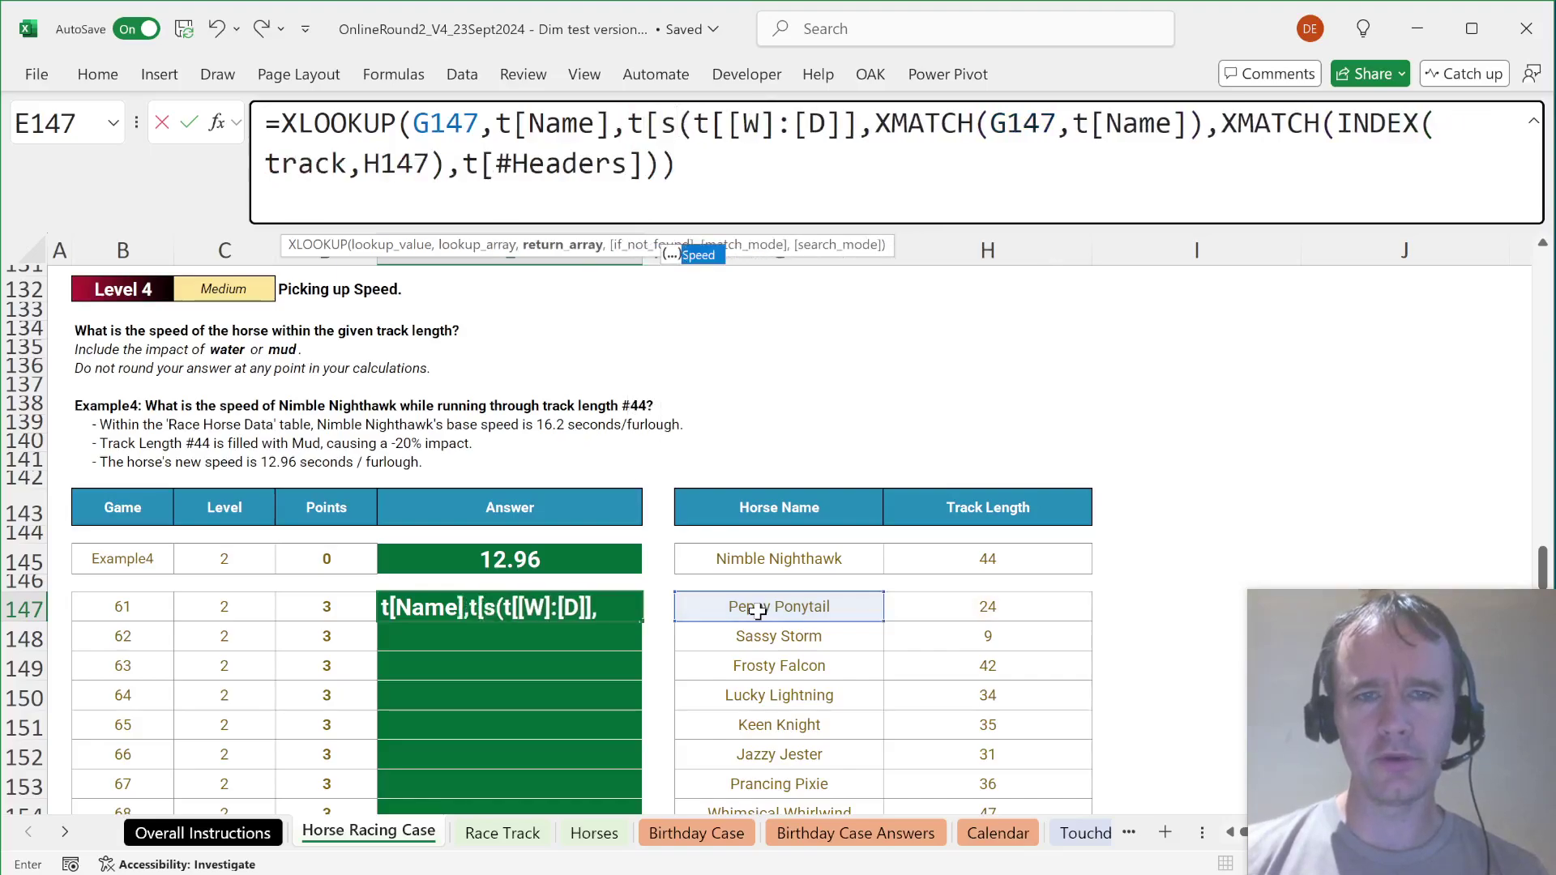
pyautogui.press('Tab')
pyautogui.press('Delete')
pyautogui.write(')(')
pyautogui.press('Left')
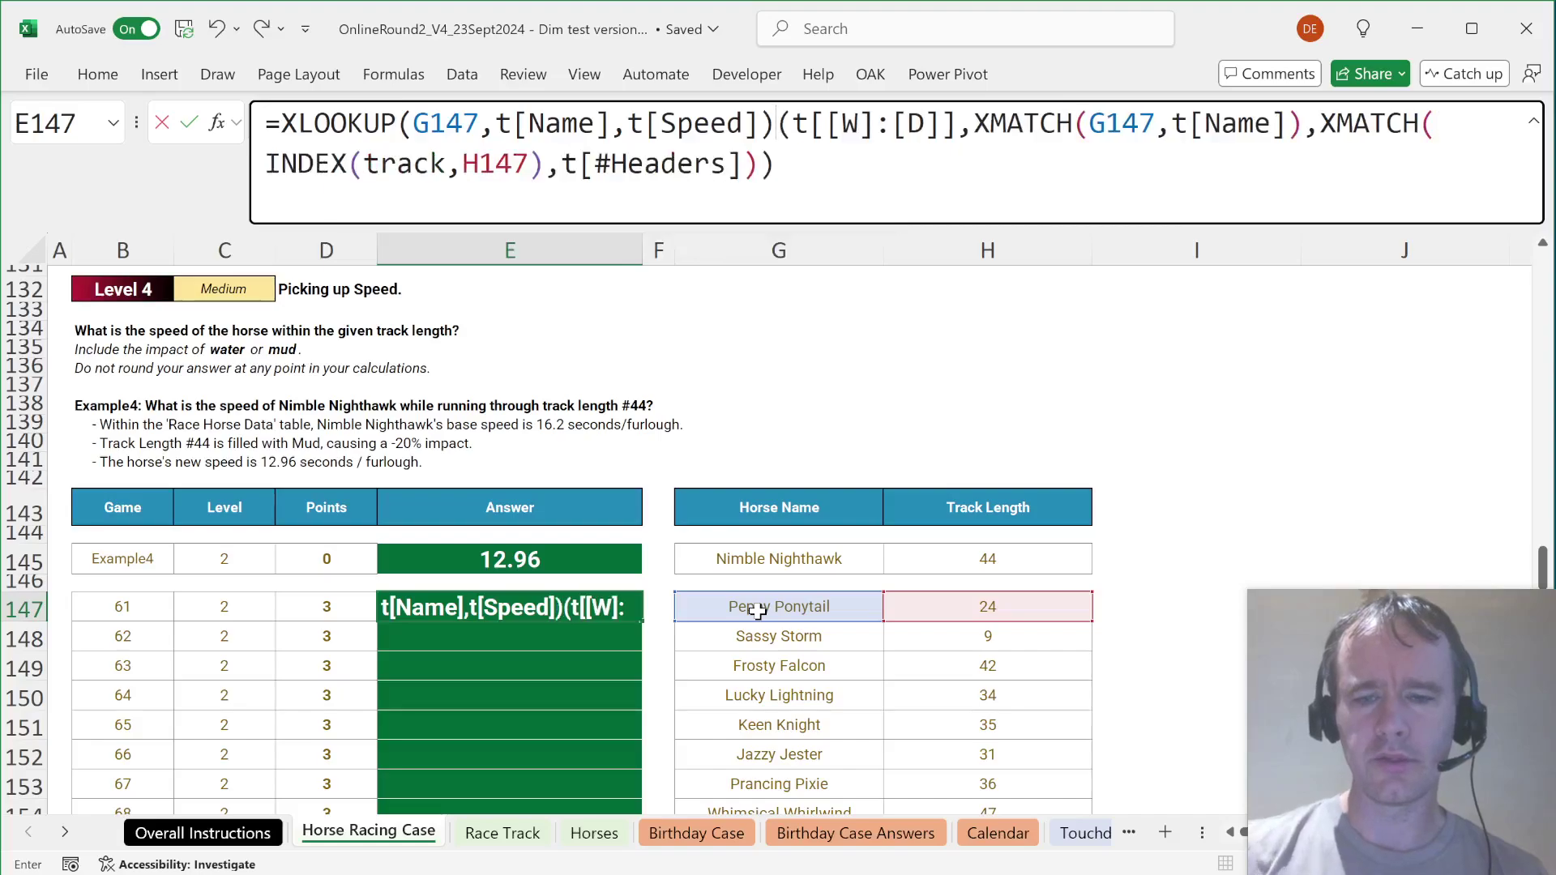
pyautogui.write('*(1+')
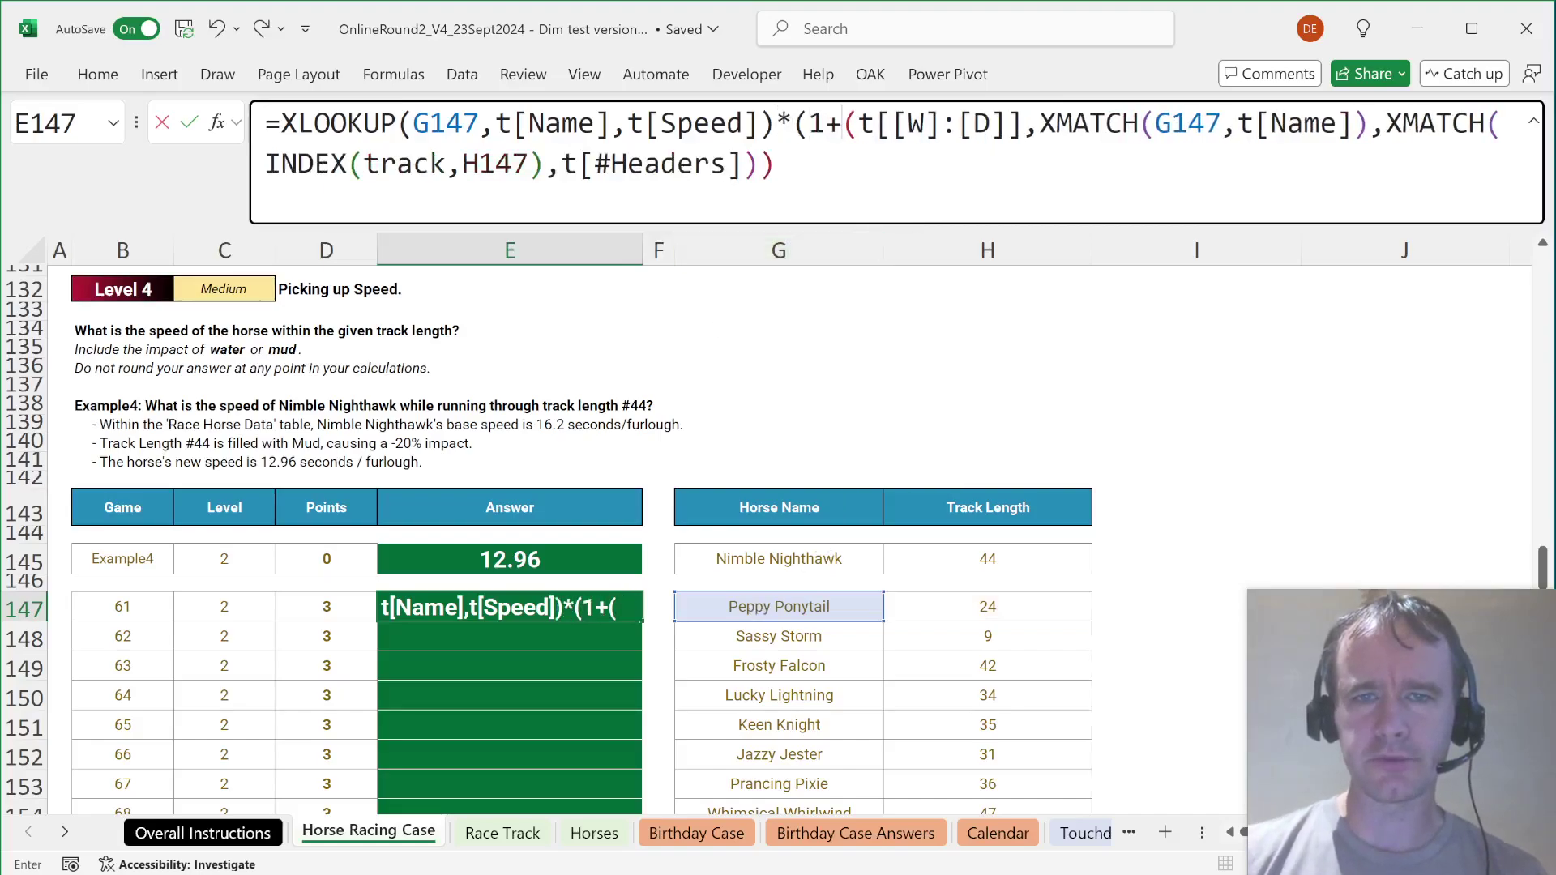
pyautogui.press('End')
pyautogui.write(')')
pyautogui.press('Return')
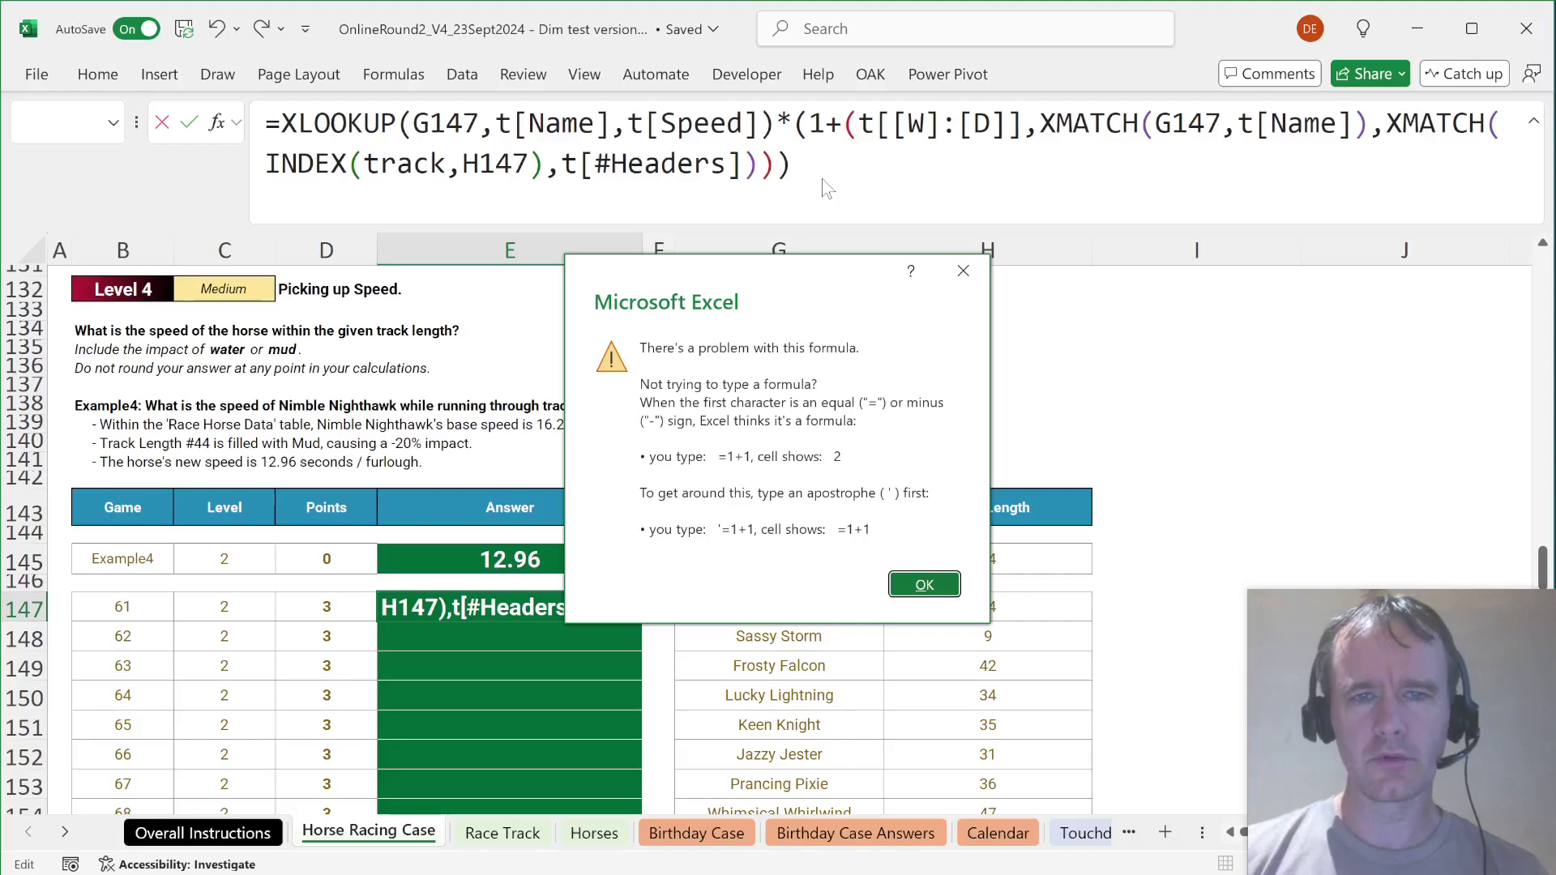
pyautogui.press('Return')
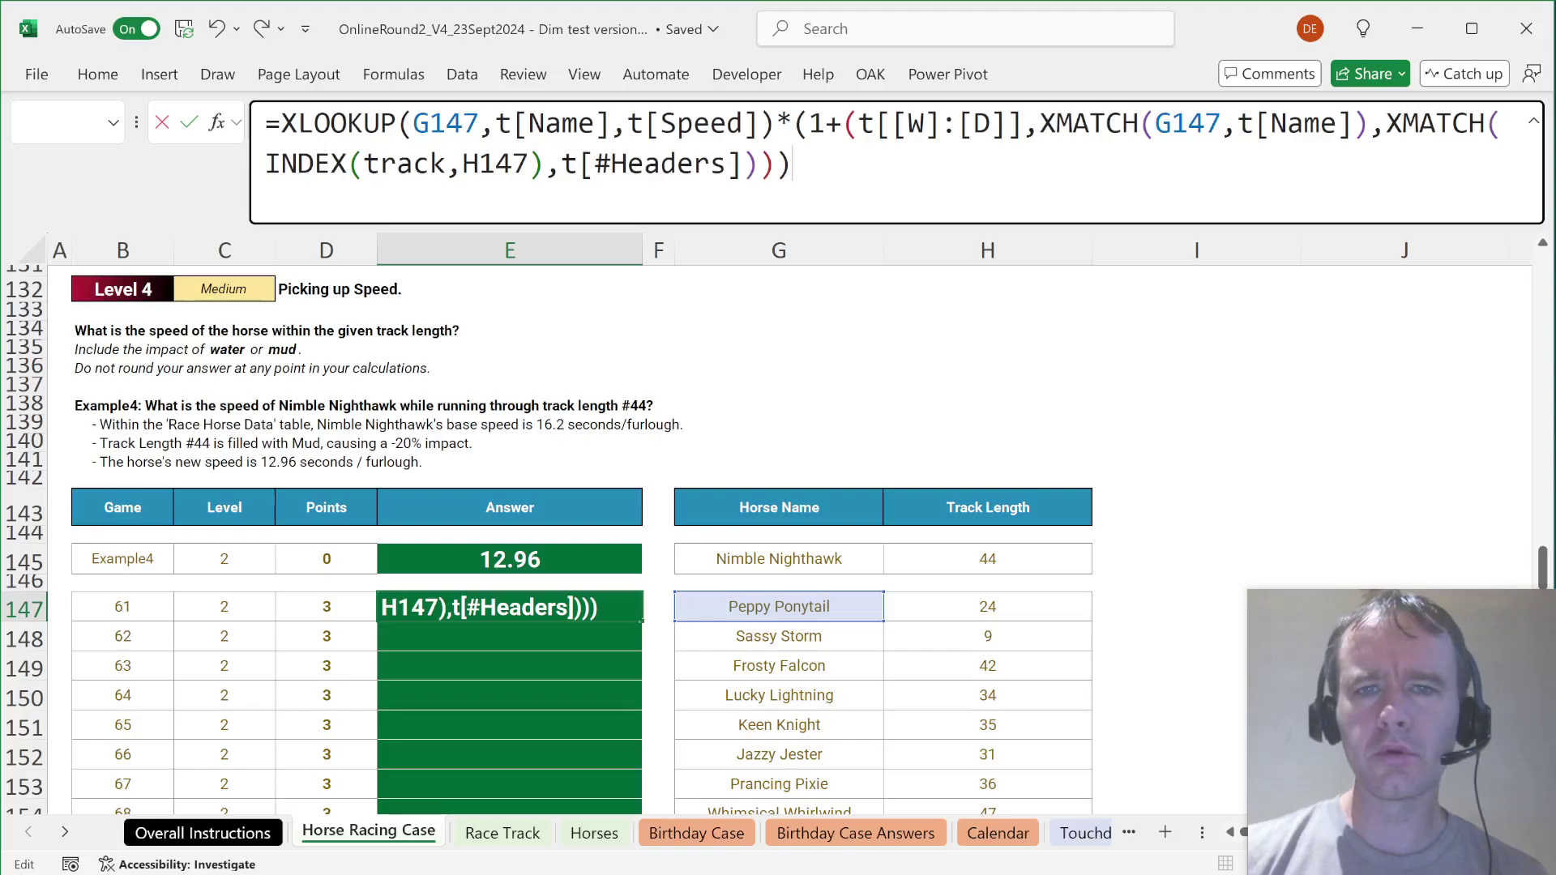
# Step: Restore INDEX in the formula so E147 shows 8.60, then copy it into Example4's E145
pyautogui.click(856, 123)
pyautogui.write('ind')
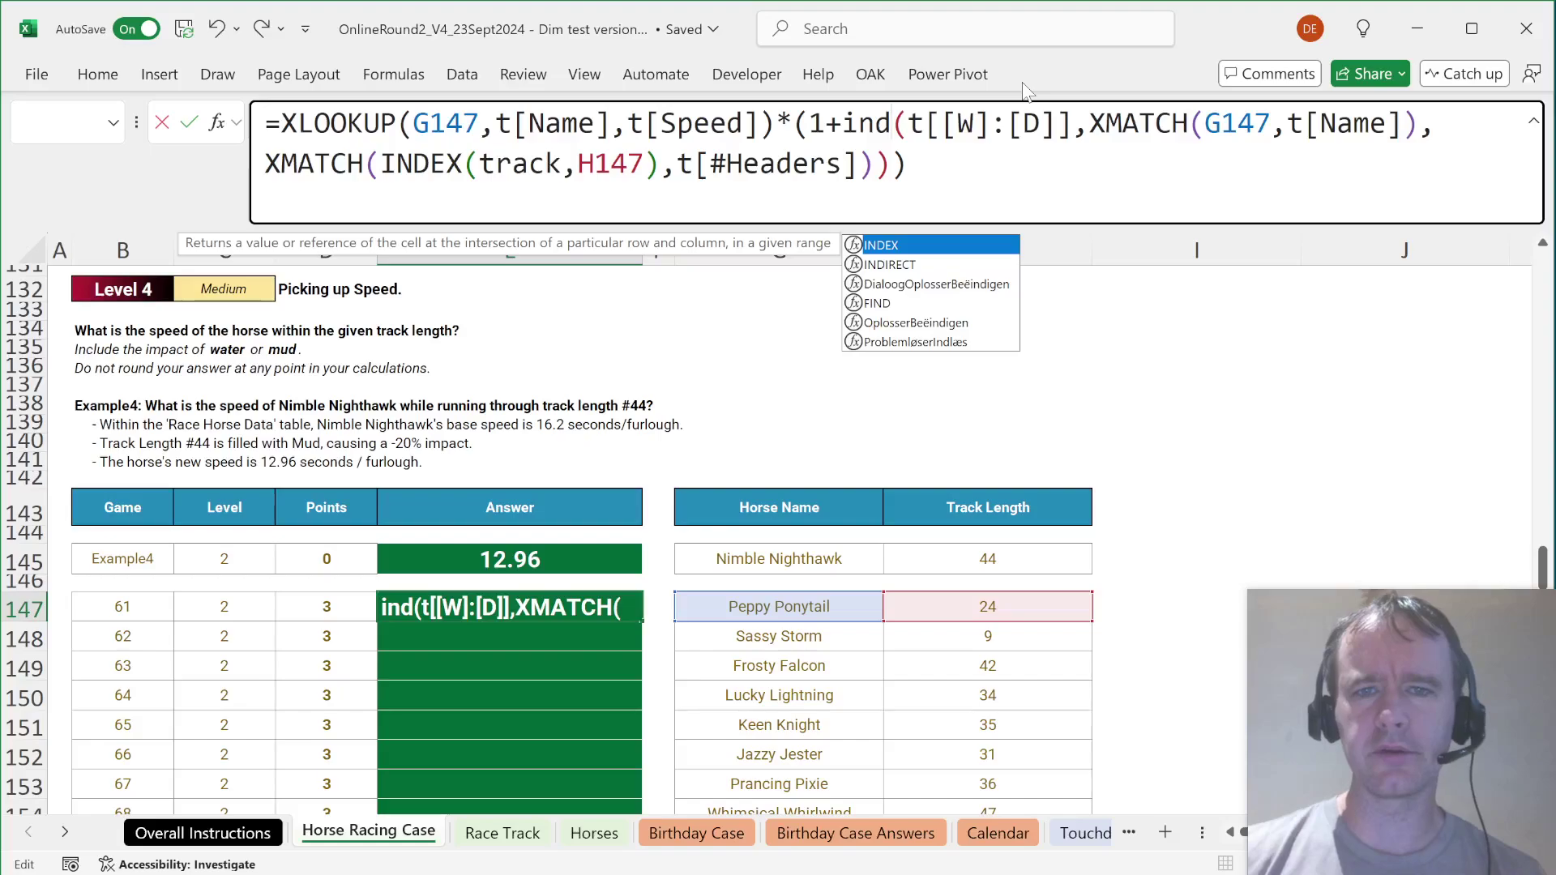
pyautogui.press('Tab')
pyautogui.hotkey('ctrl', 'Return')
pyautogui.press('Up')
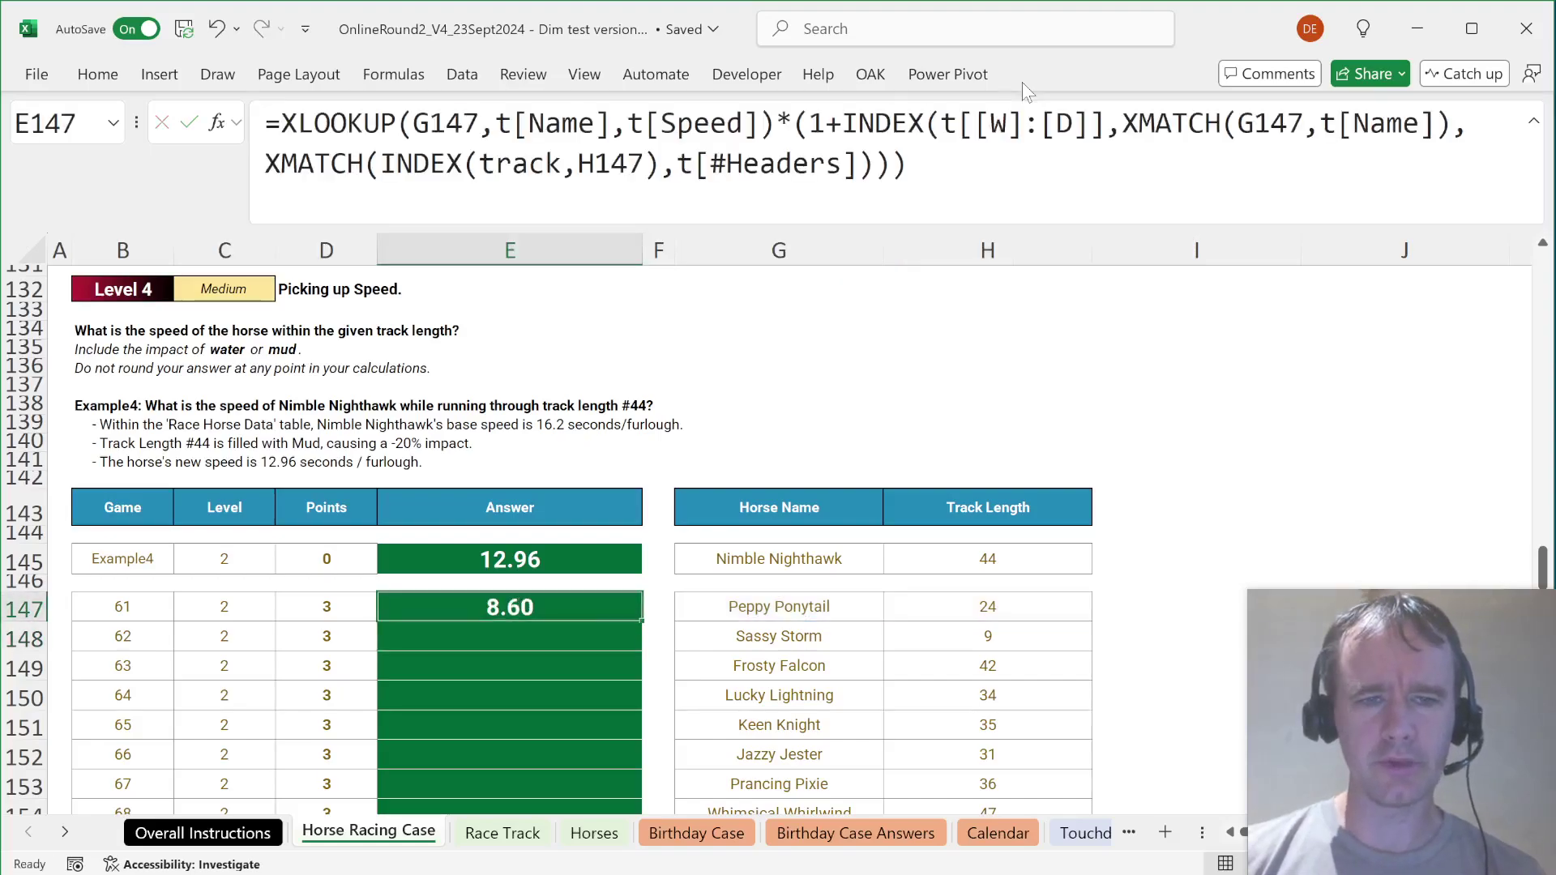
pyautogui.hotkey('ctrl', 'c')
pyautogui.press('Up')
pyautogui.press('Up')
pyautogui.hotkey('ctrl', 'v')
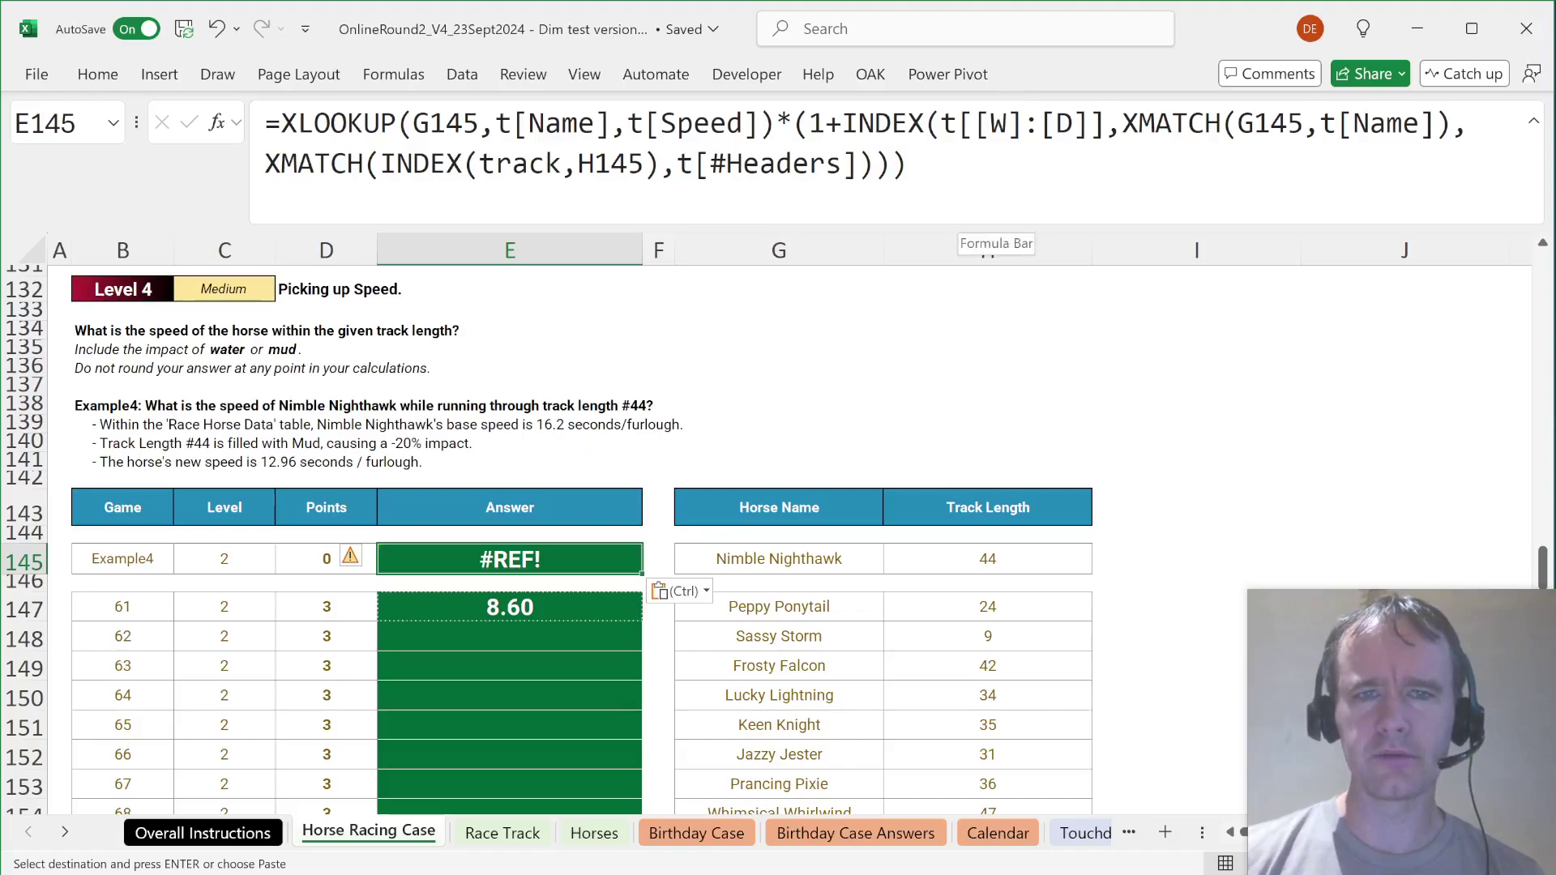
pyautogui.click(990, 213)
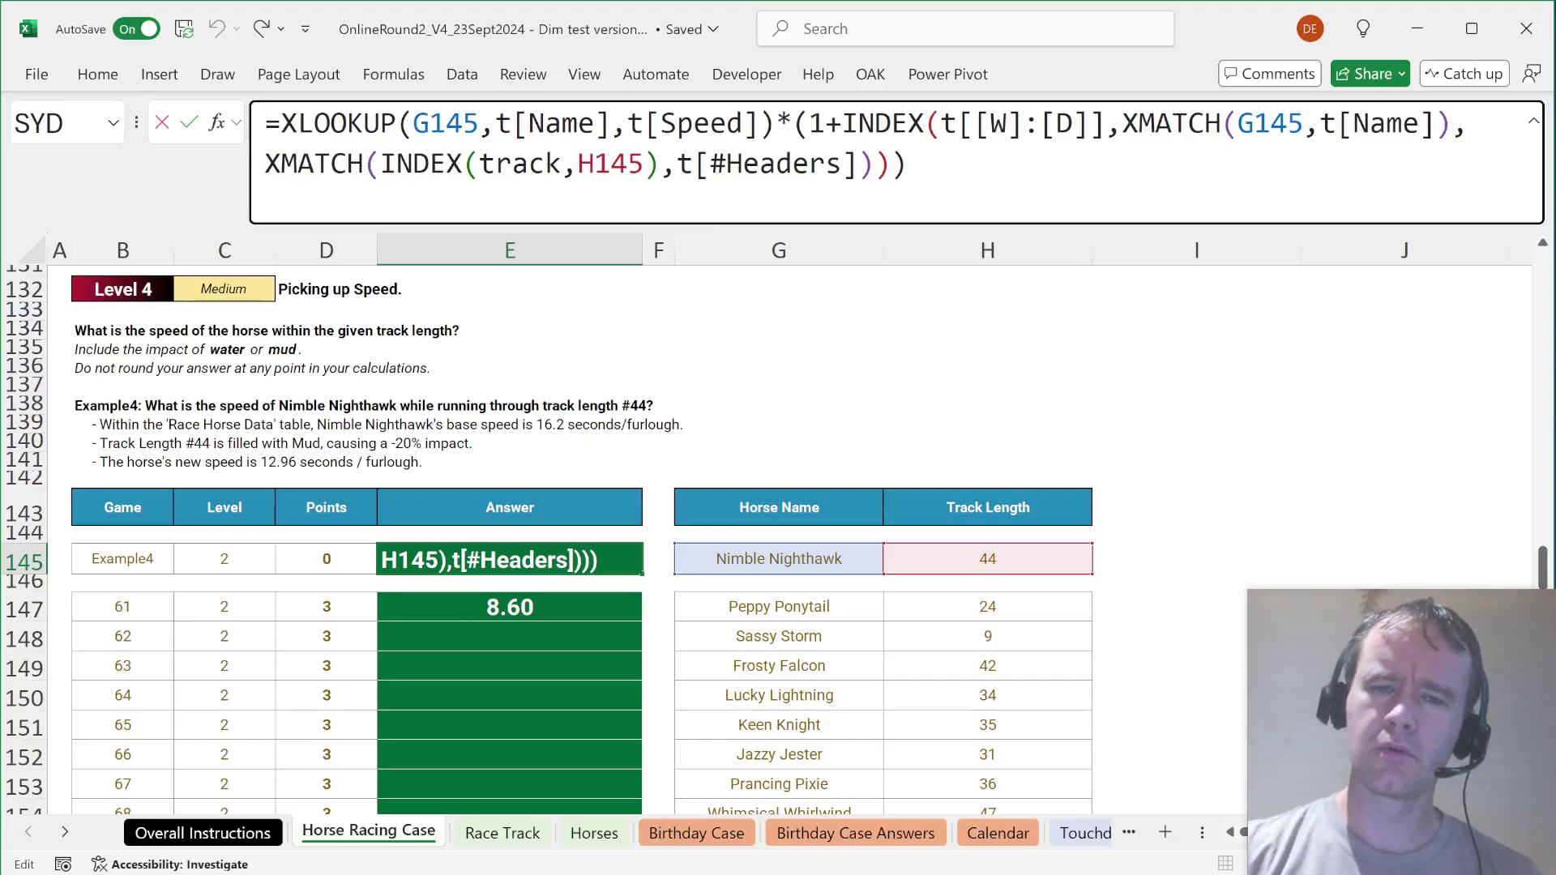
pyautogui.press('Escape')
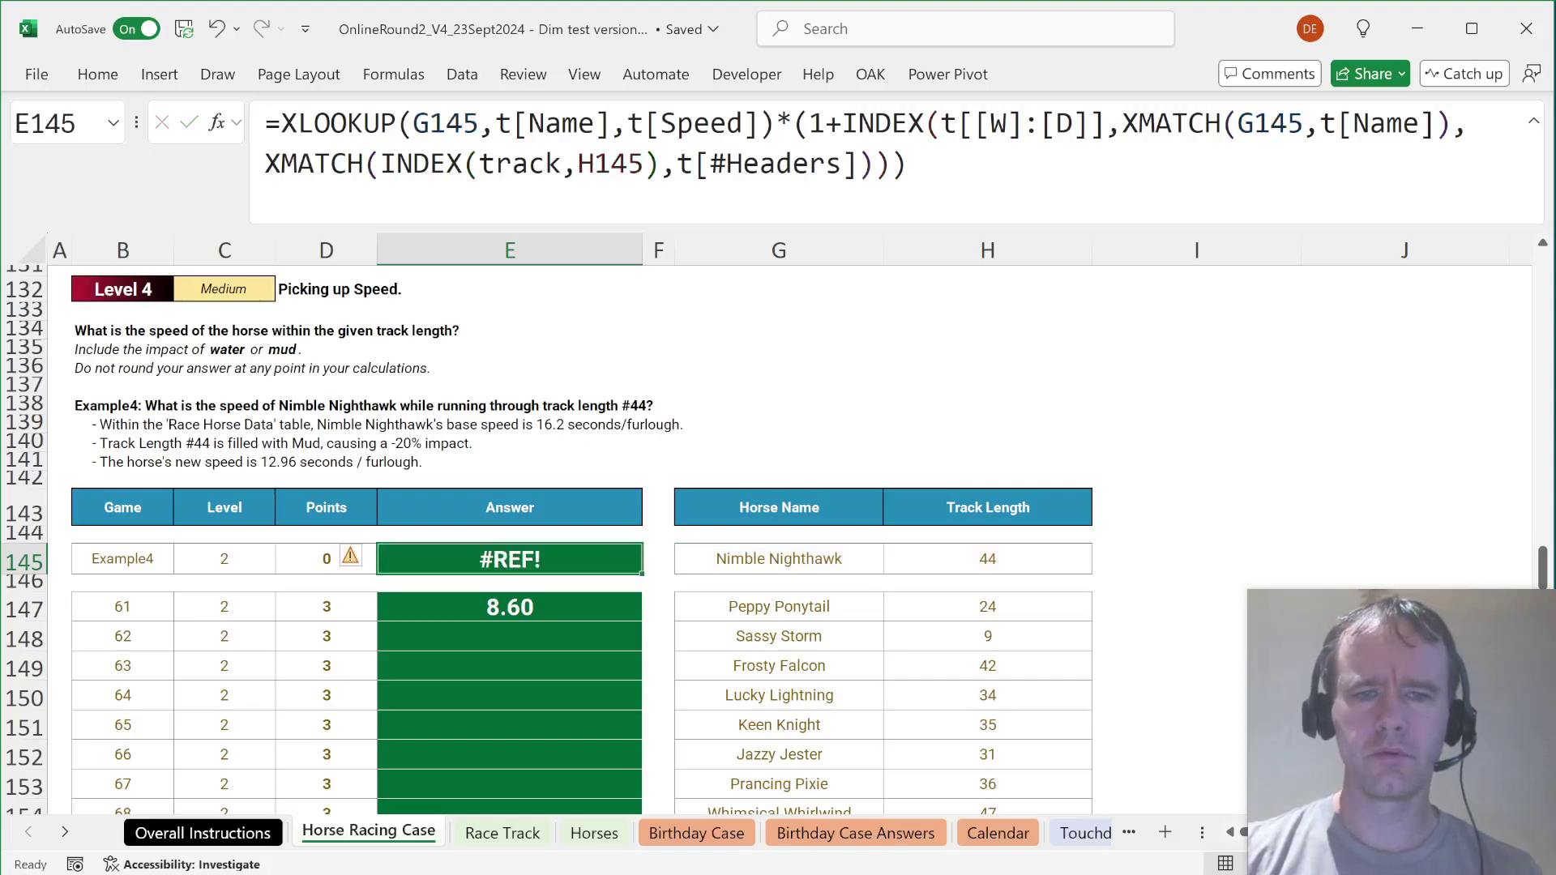
pyautogui.hotkey('alt', 'm')
pyautogui.press('v')
pyautogui.press('Return')
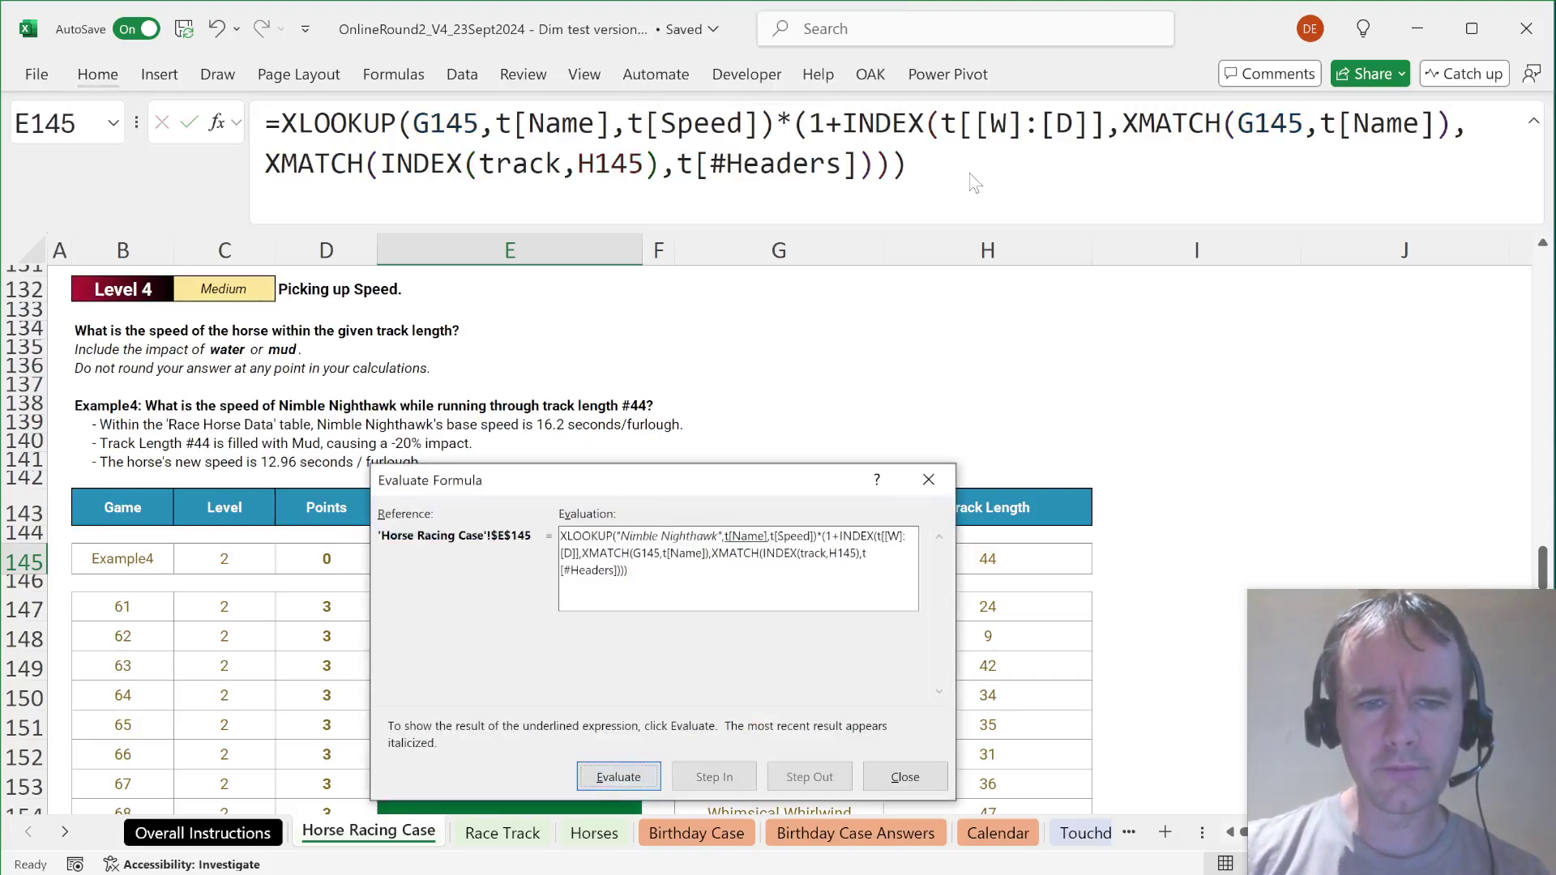
pyautogui.press('Return')
pyautogui.press('Return')
pyautogui.press('Return')
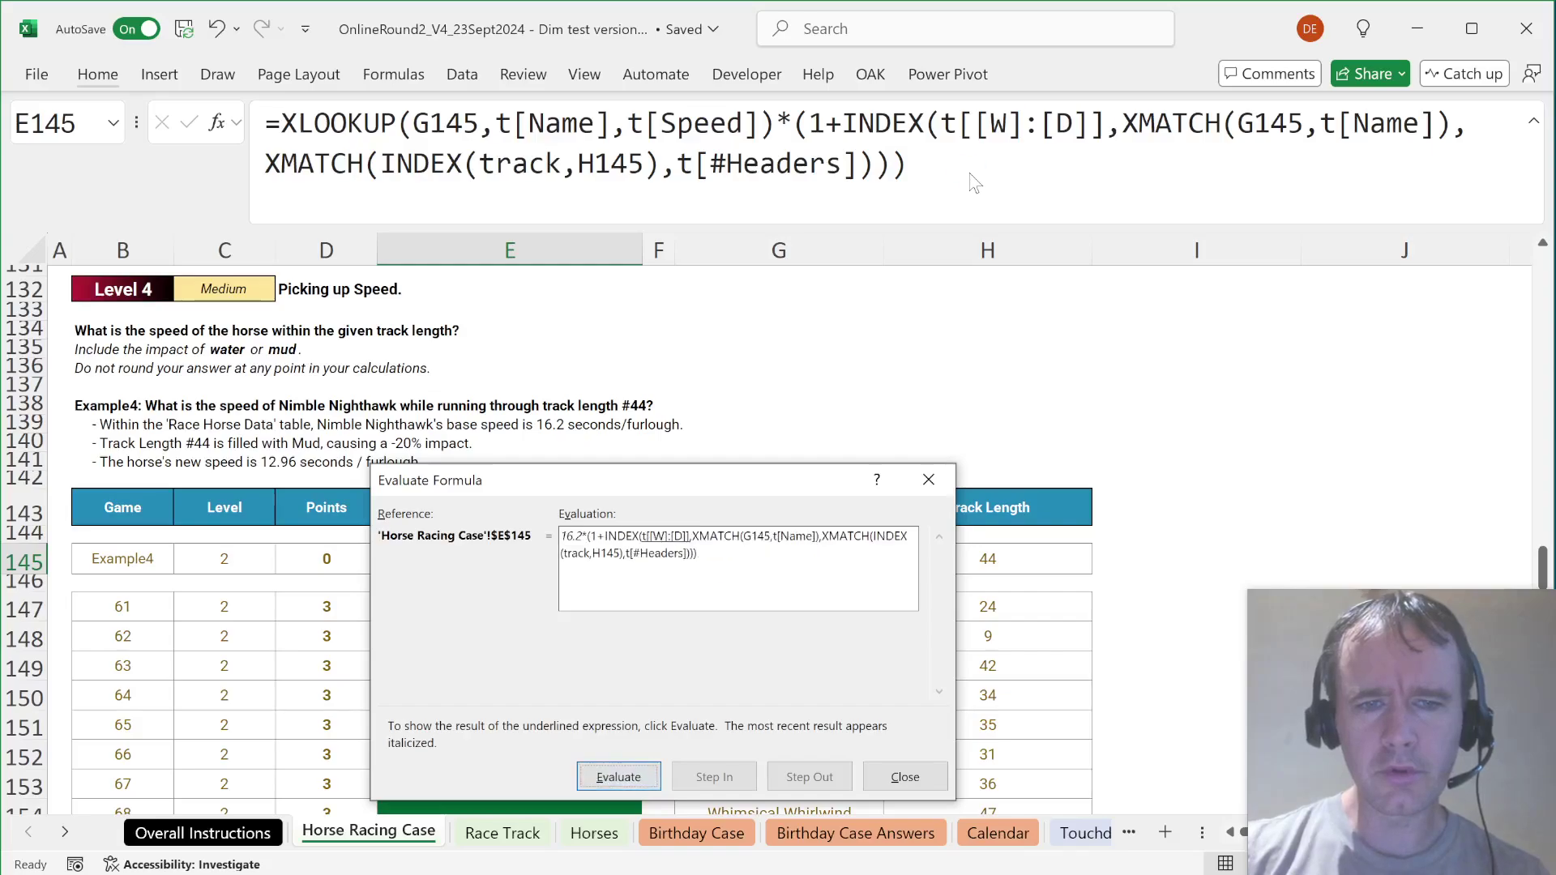
pyautogui.press('Return')
pyautogui.press('Return')
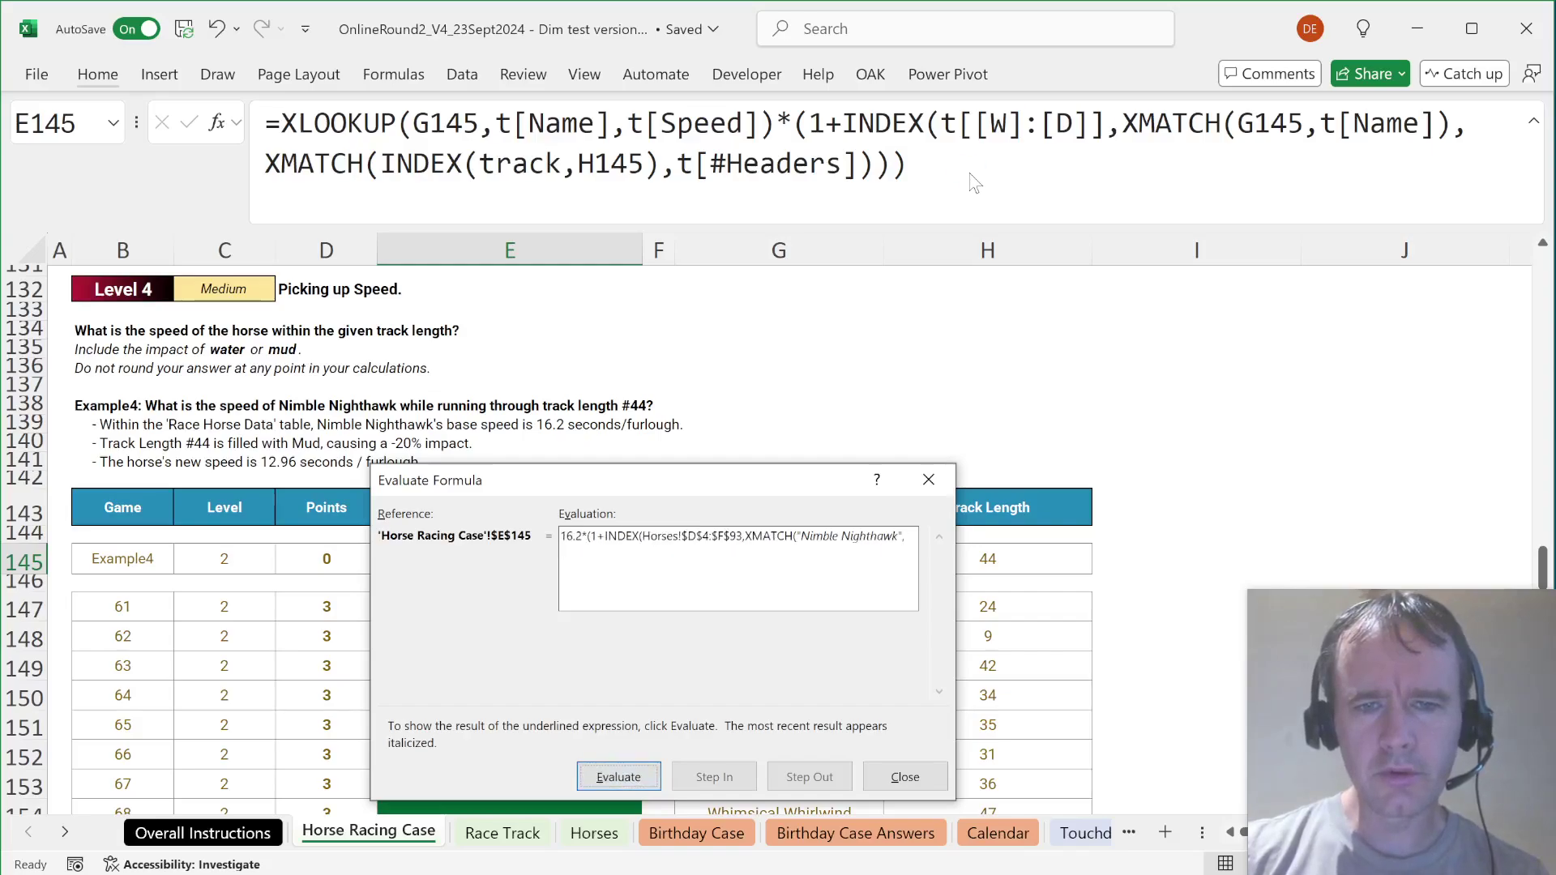
pyautogui.press('Return')
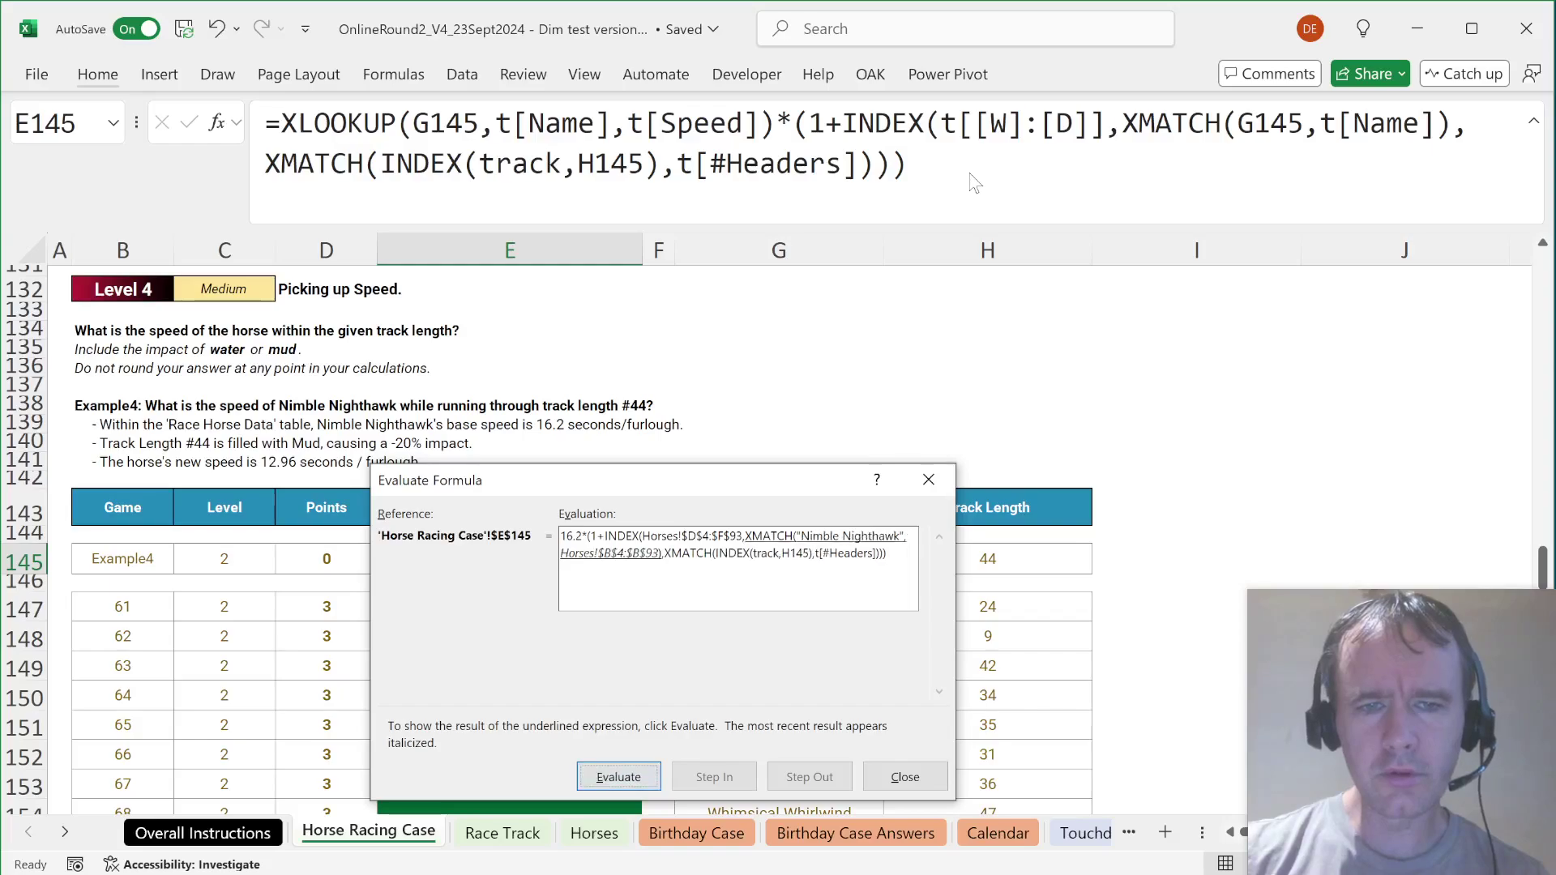
pyautogui.press('Return')
pyautogui.press('Return')
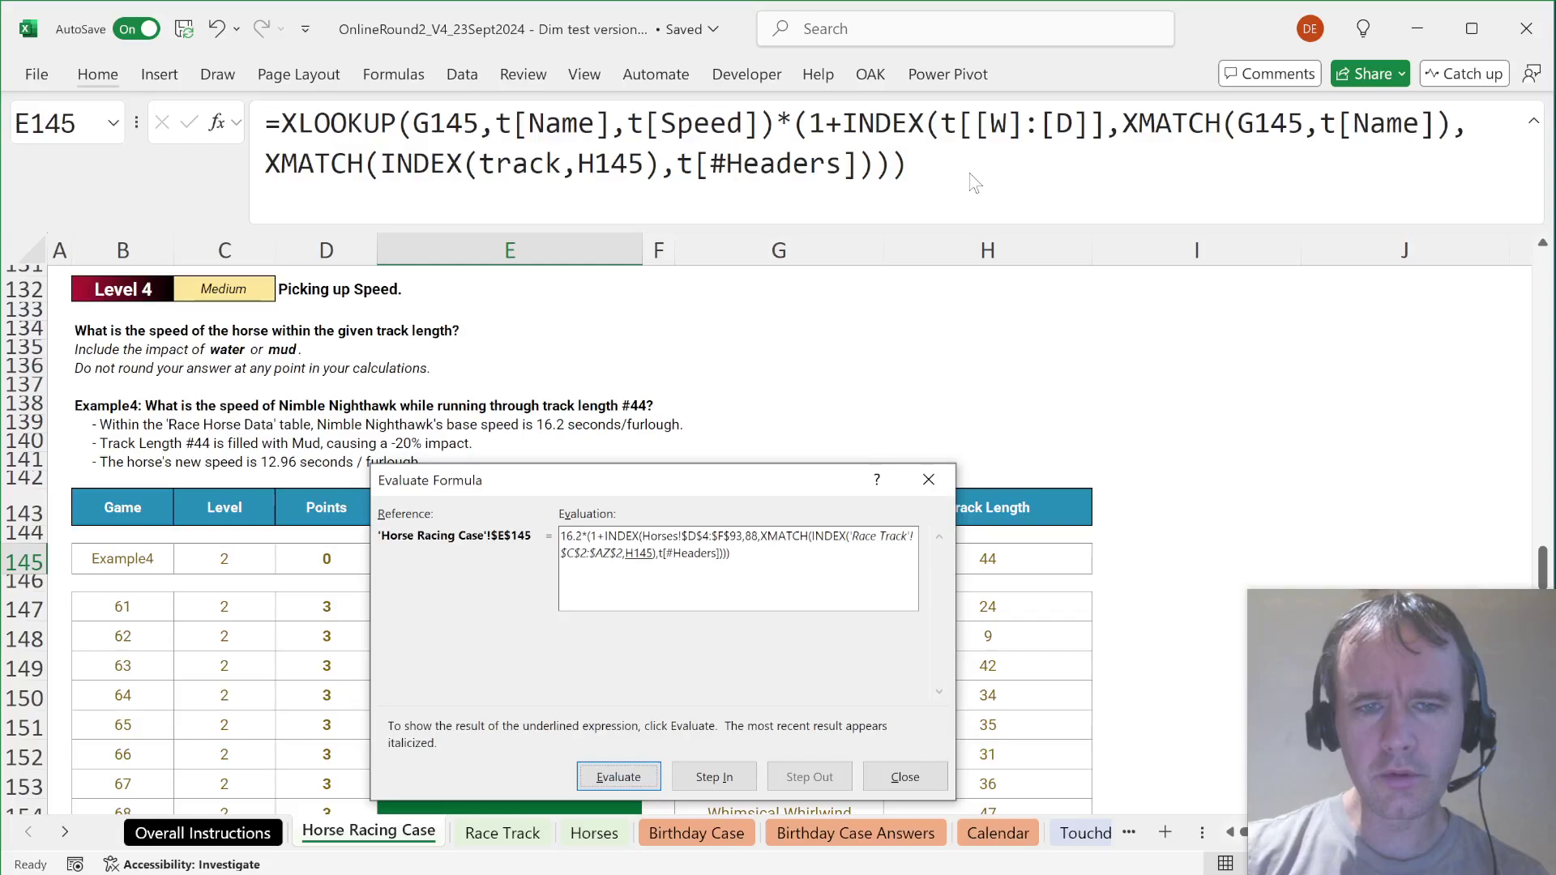
pyautogui.press('Return')
pyautogui.press('Return')
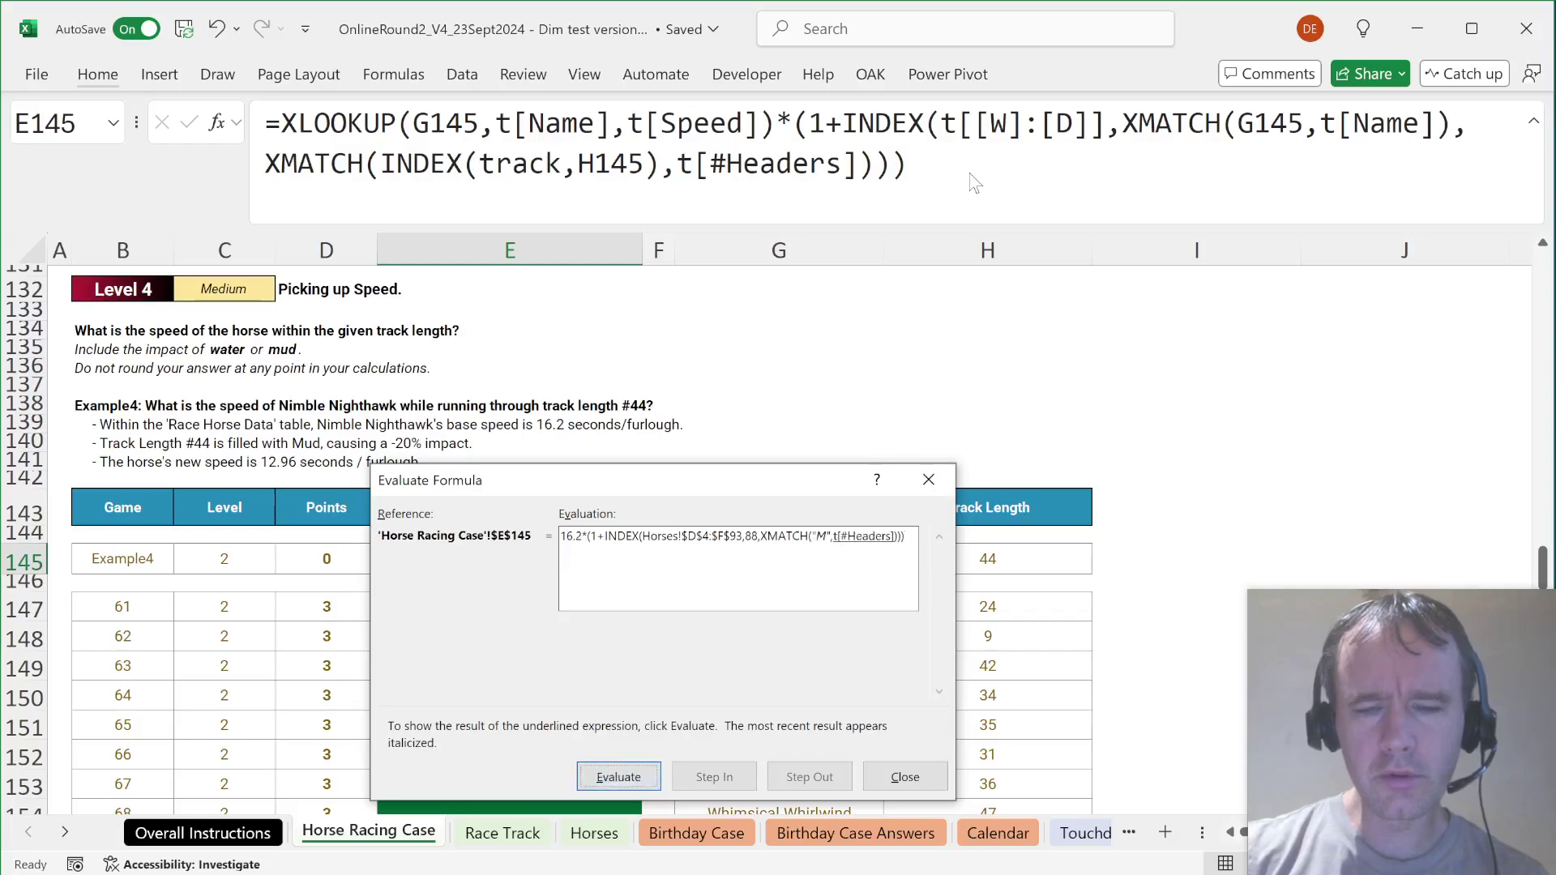
pyautogui.press('Return')
pyautogui.press('Return')
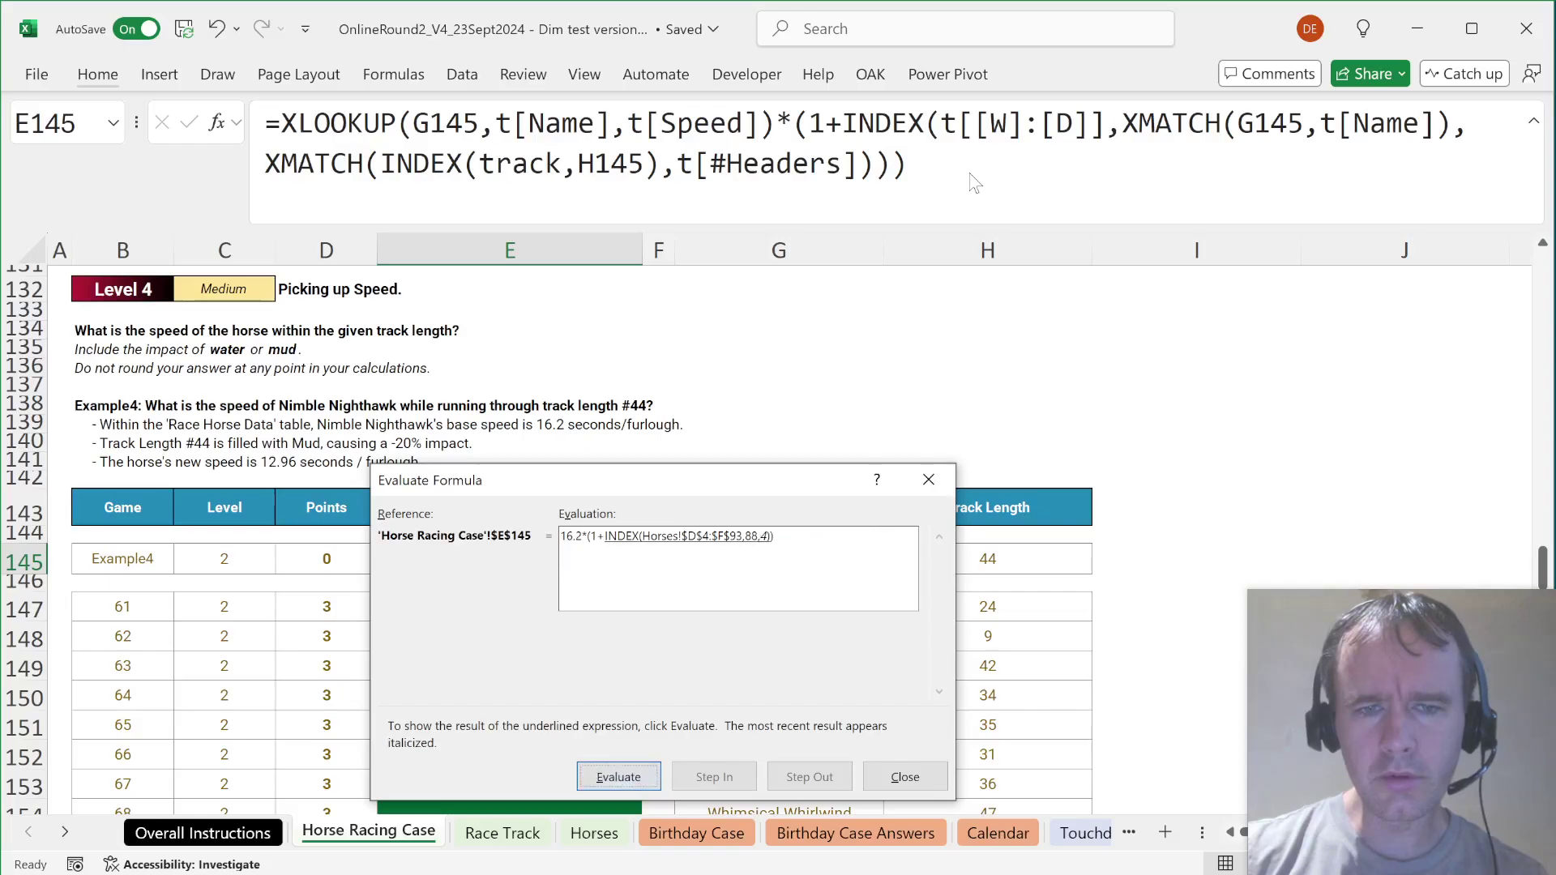
pyautogui.press('Escape')
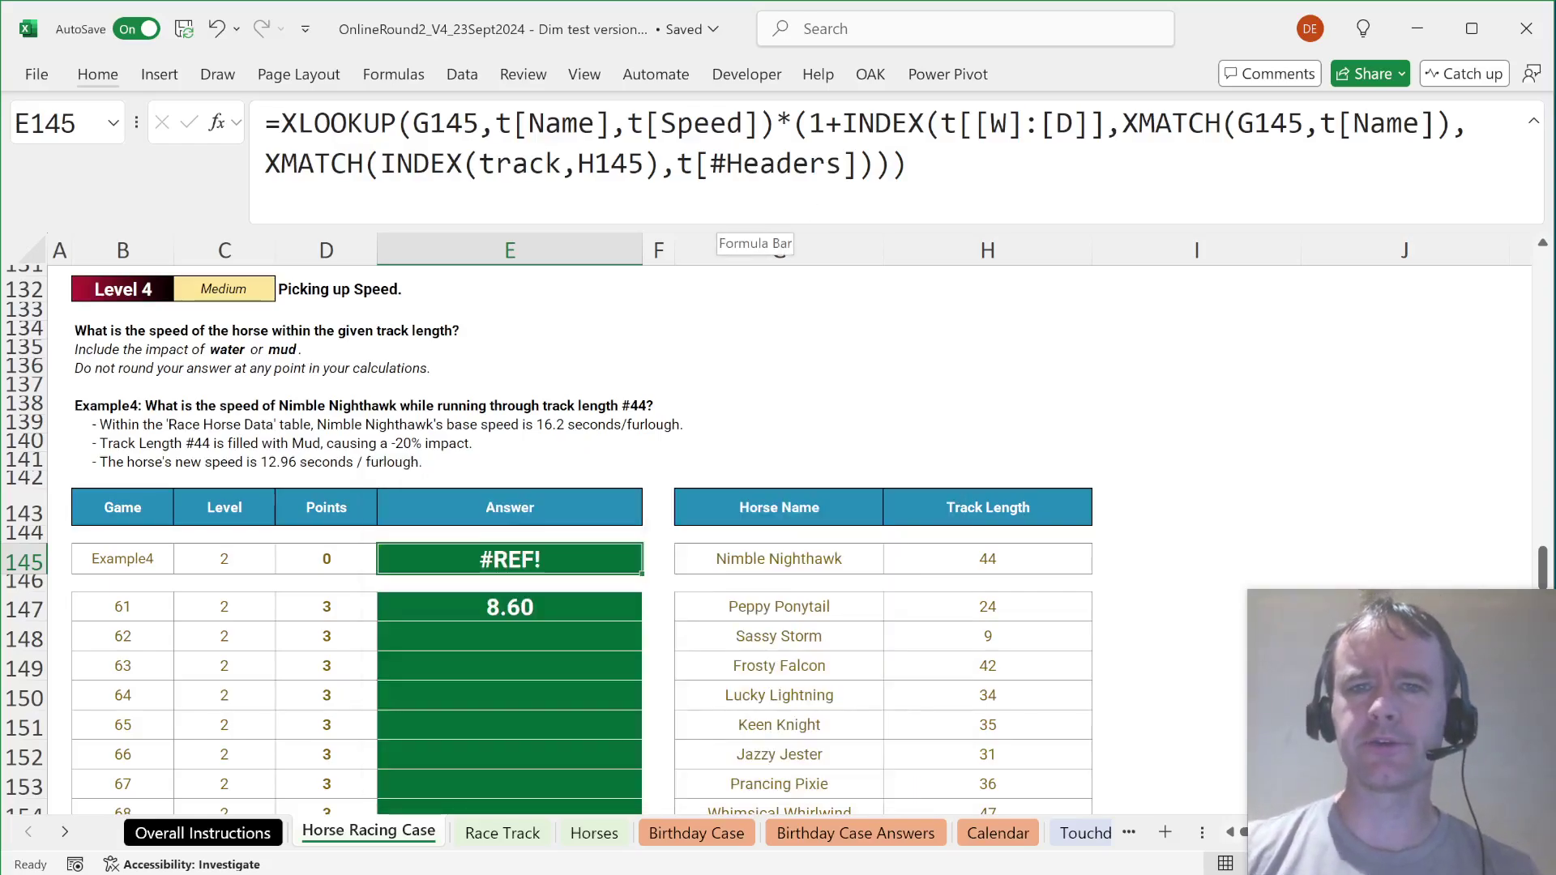
# Step: Delete the [[W]:[D]] restriction from E145's INDEX(t formula so it returns 12.96
pyautogui.moveTo(957, 123); pyautogui.dragTo(1107, 123)
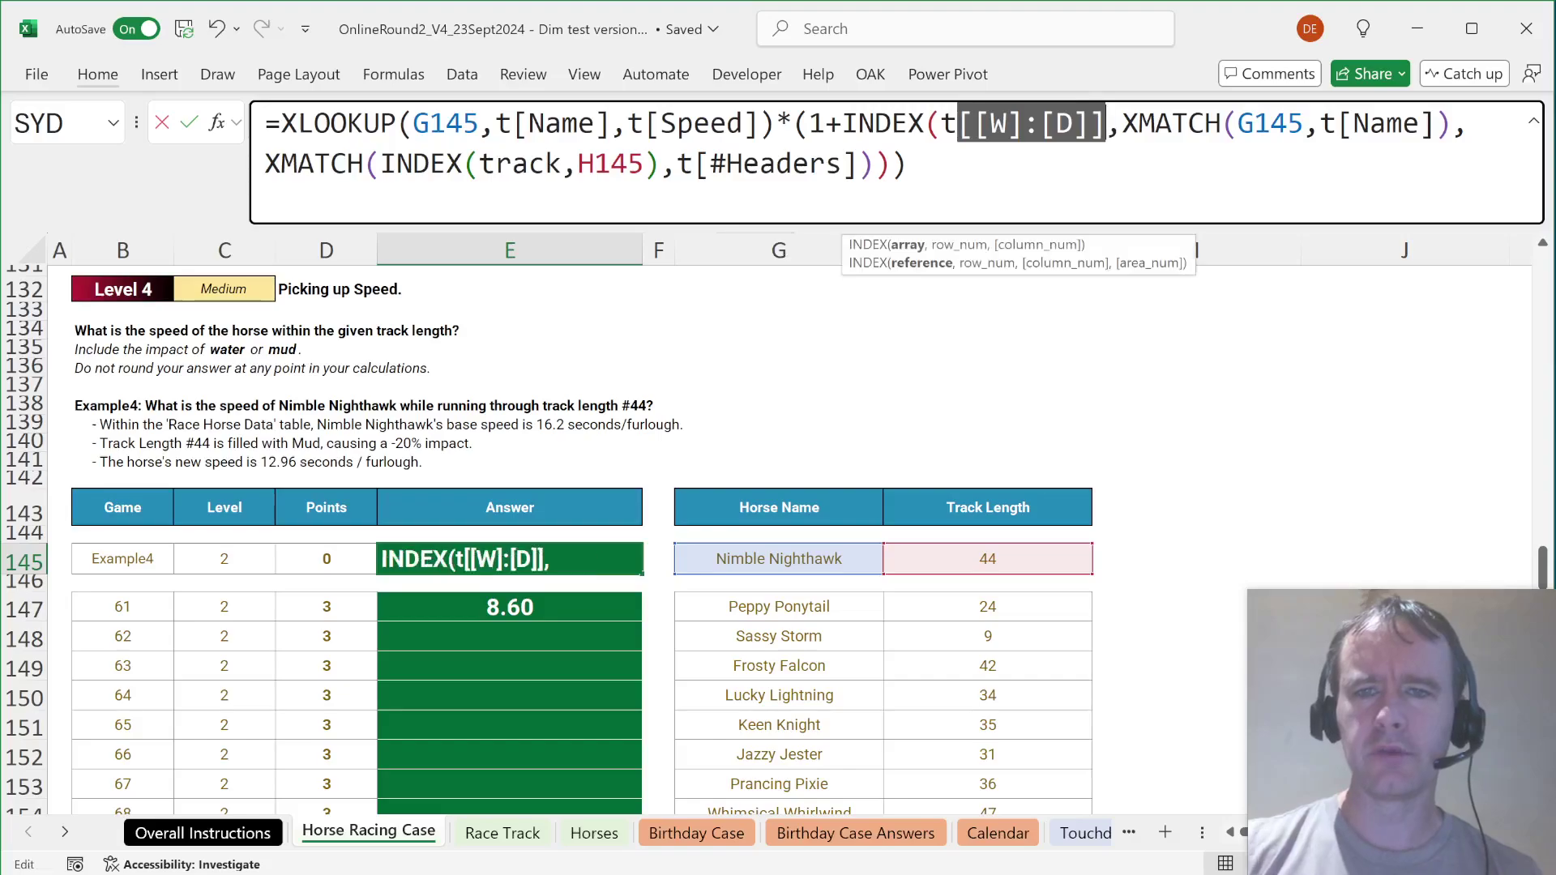
pyautogui.press('BackSpace')
pyautogui.press('Return')
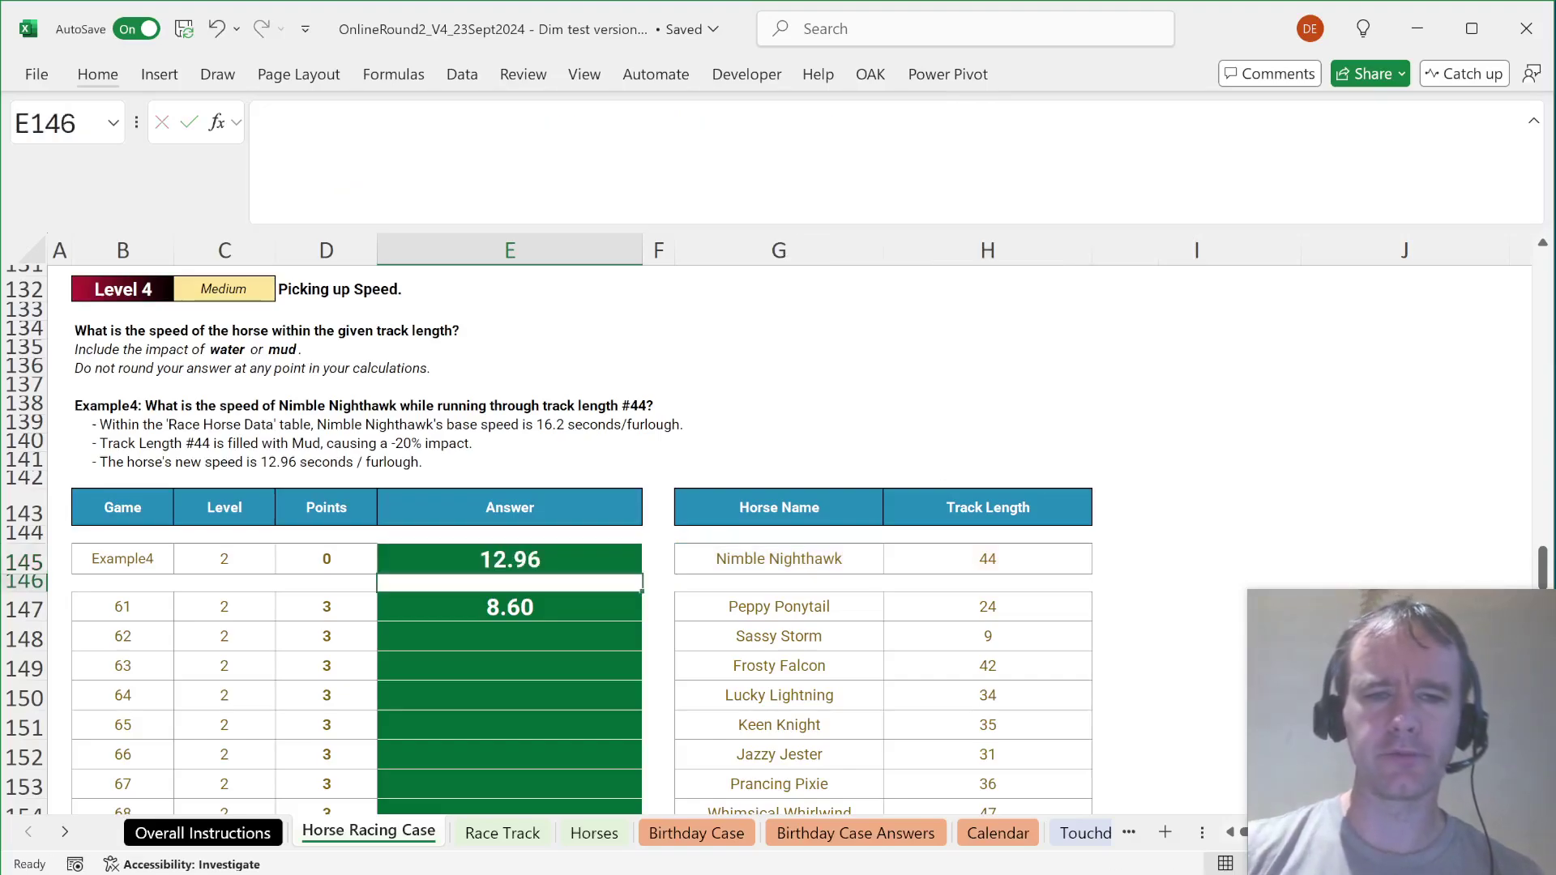
pyautogui.press('Up')
# Step: Inspect the Name header and the W, M and D water-change columns on the Horses sheet
pyautogui.hotkey('ctrl', '[')
pyautogui.hotkey('ctrl', 'pagedown')
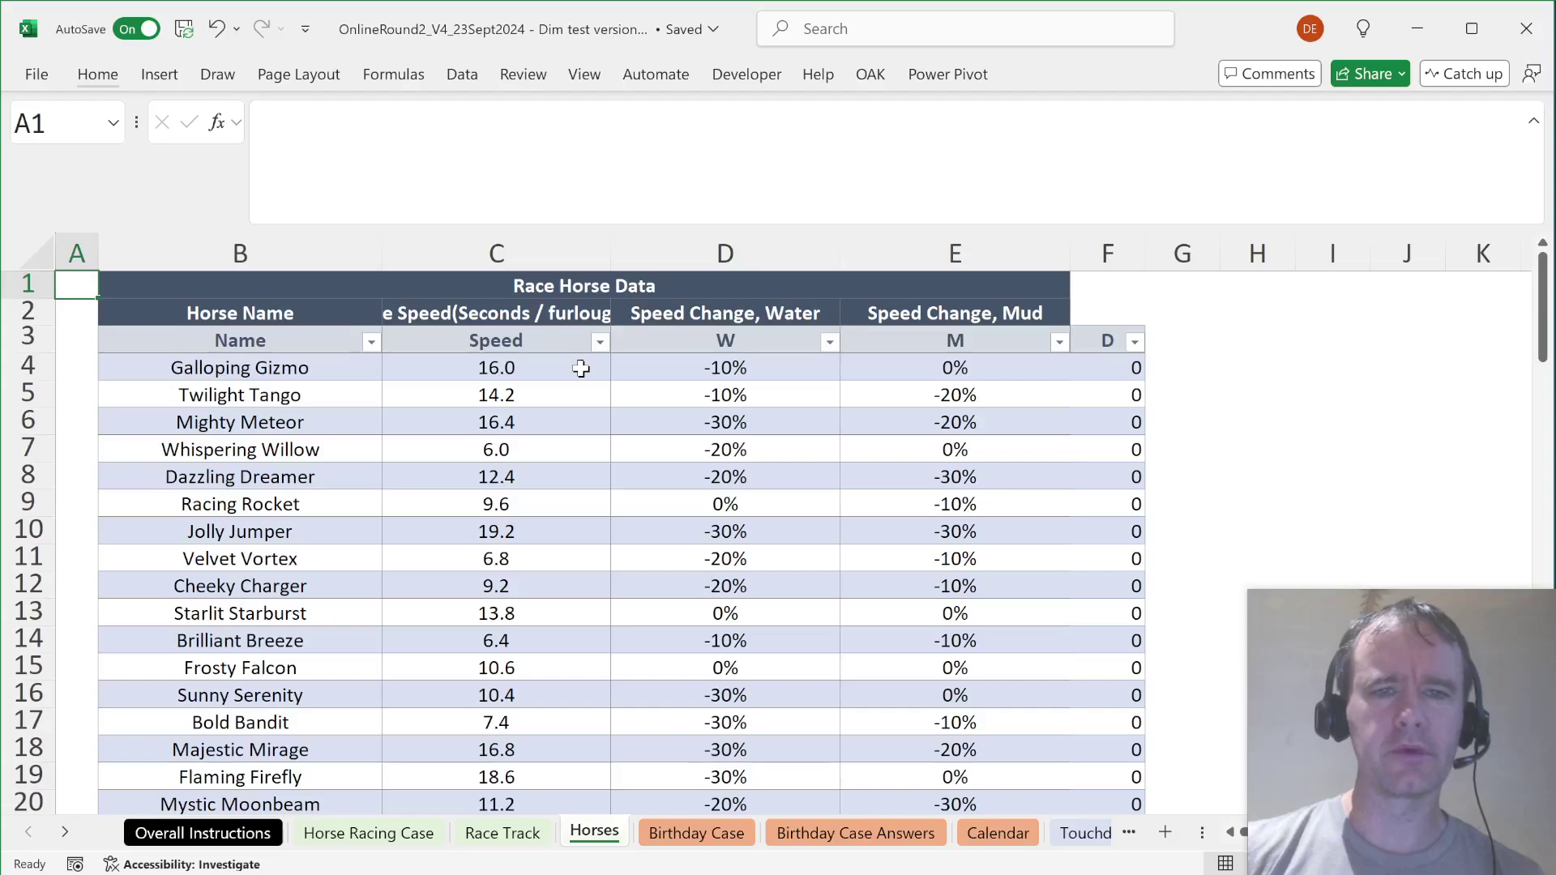
pyautogui.press('Down')
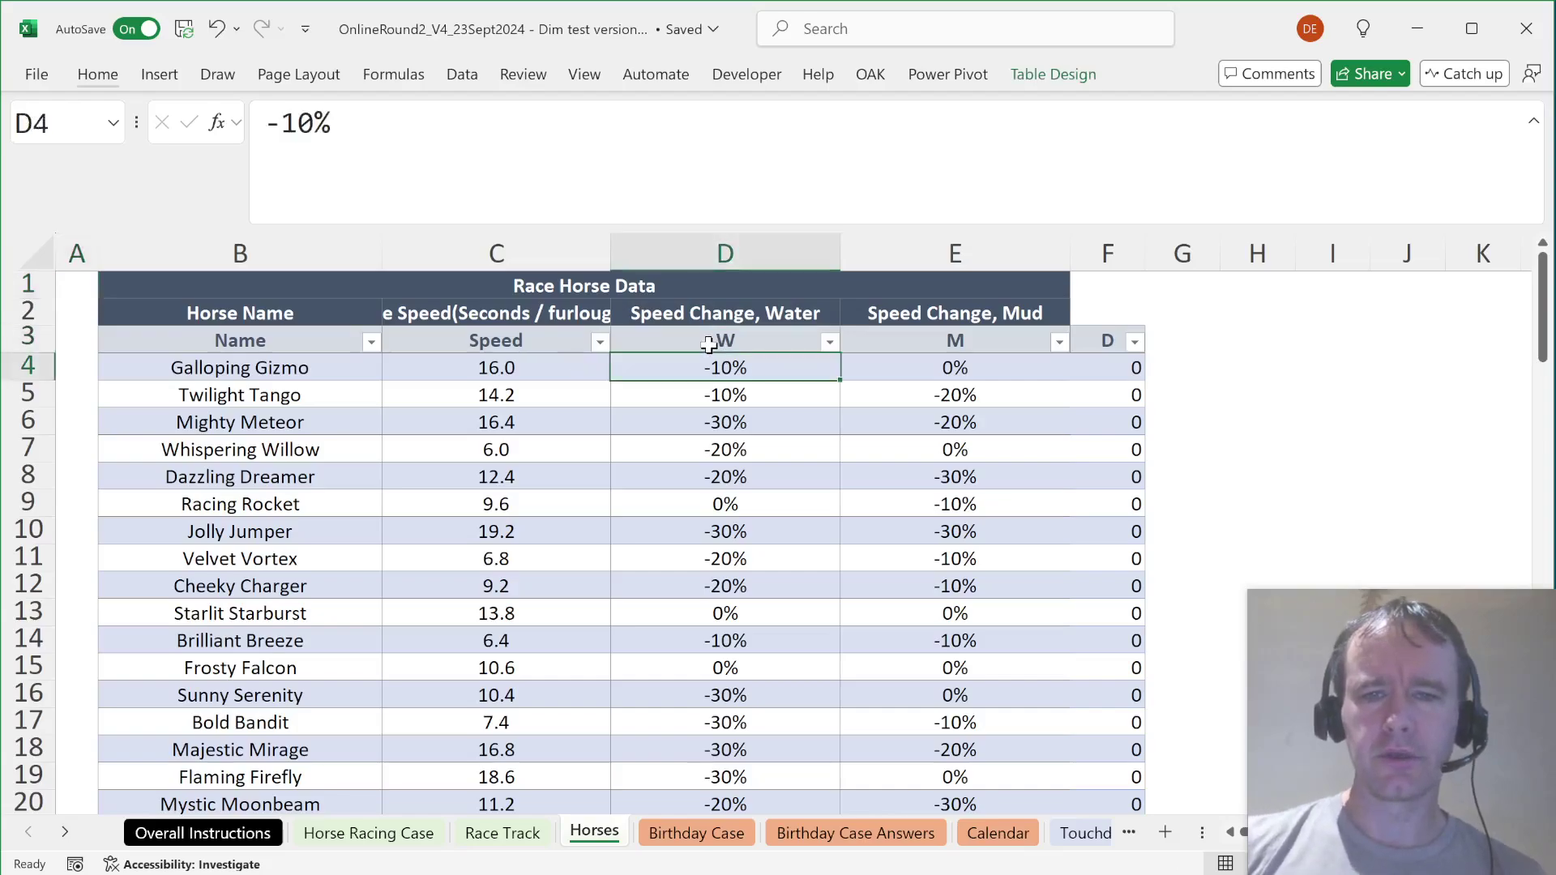
pyautogui.hotkey('ctrl', 'shift', 'Down')
pyautogui.hotkey('ctrl', 'shift', 'Right')
pyautogui.scroll(5, 712, 358)
pyautogui.scroll(20, 711, 357)
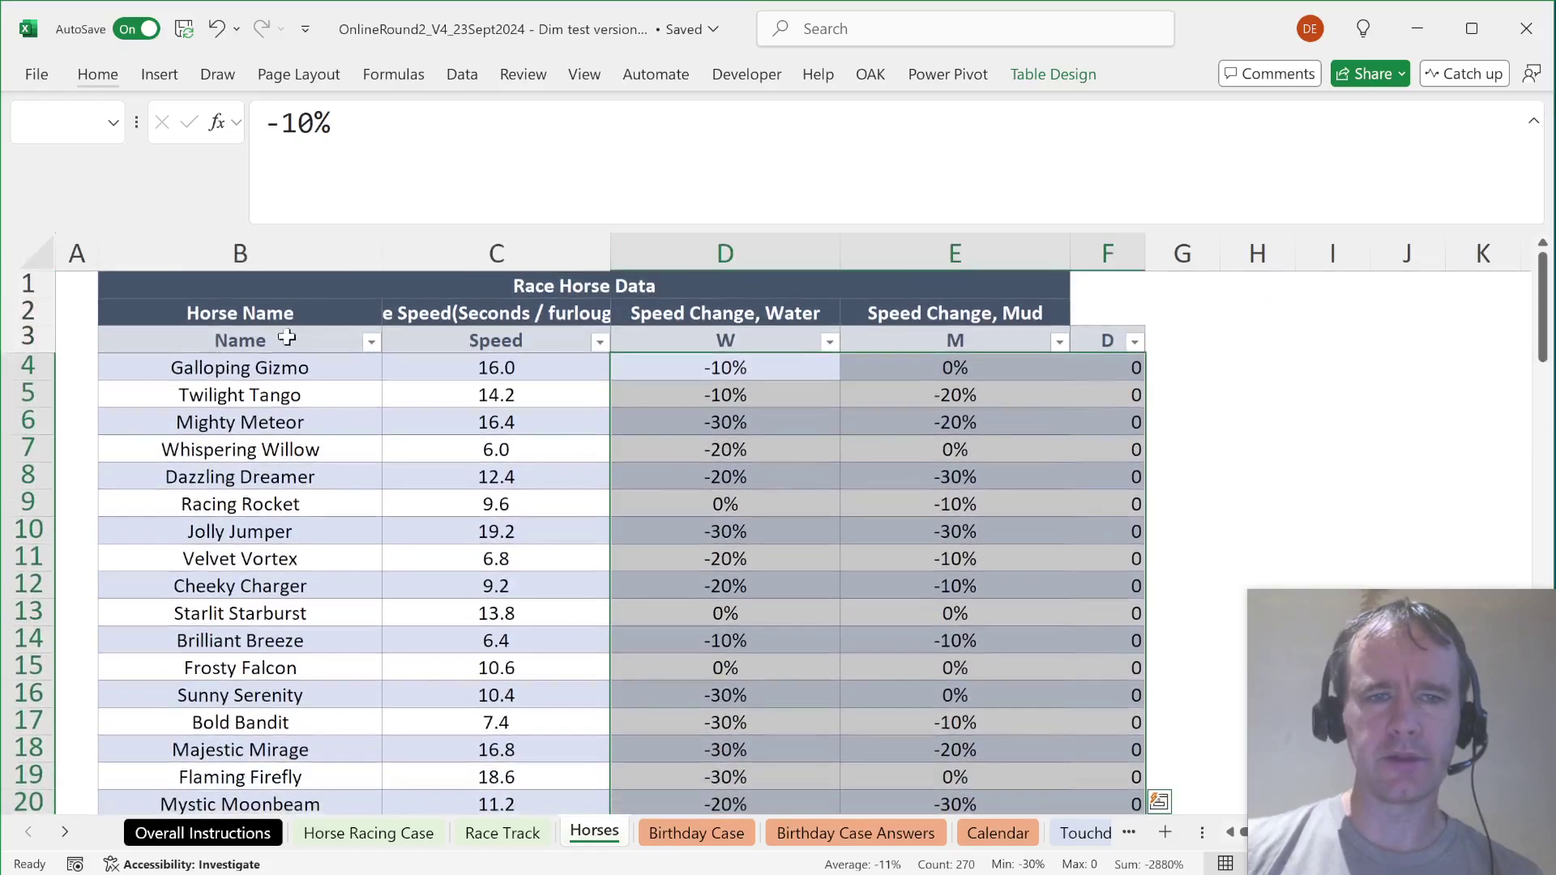
pyautogui.click(287, 338)
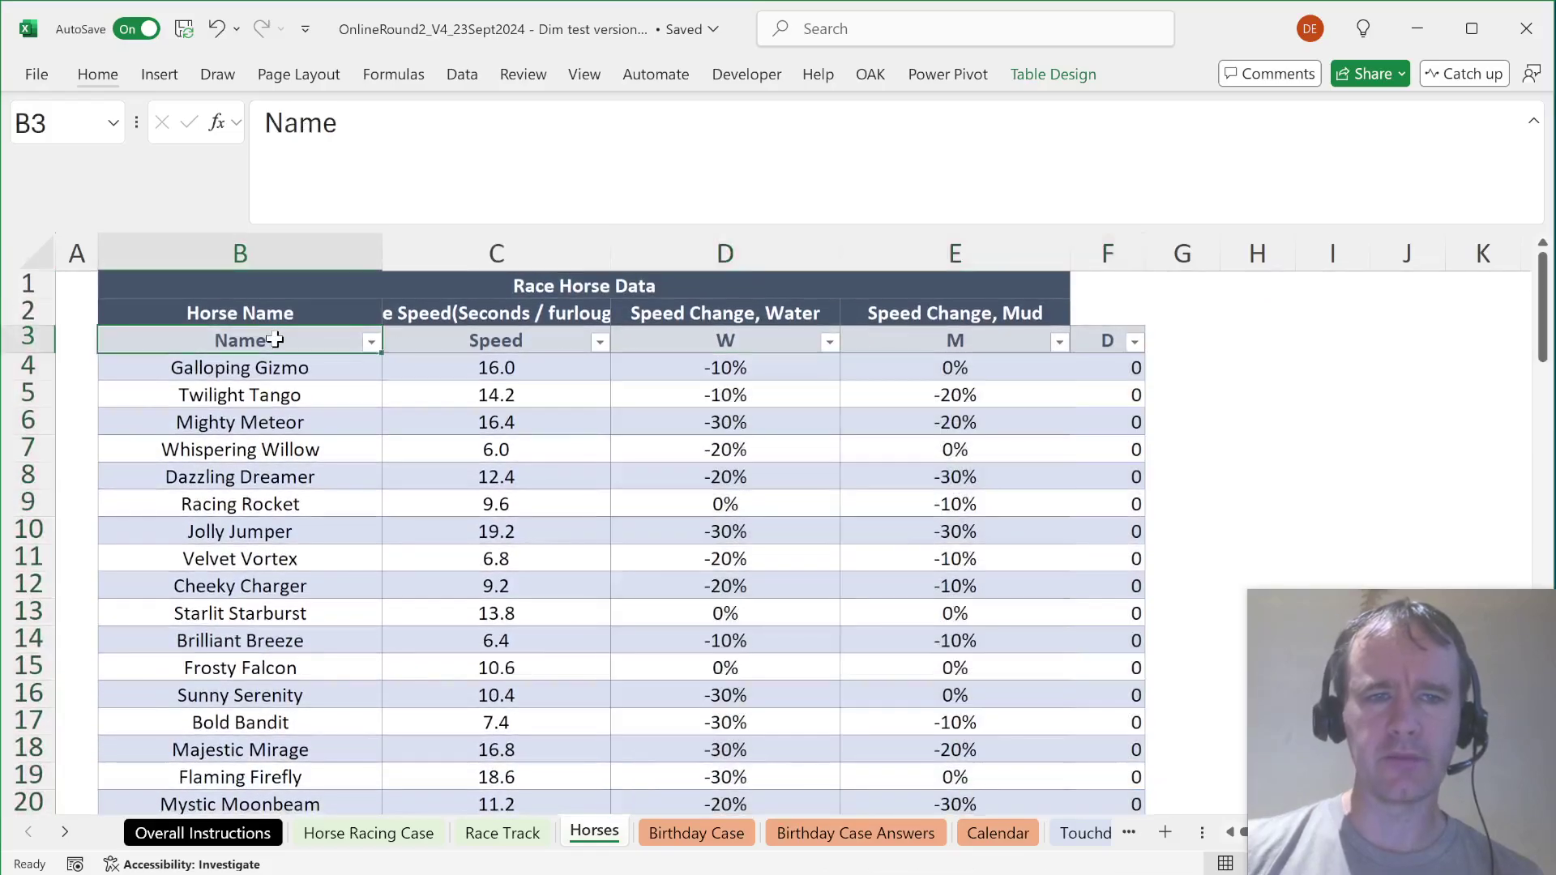
pyautogui.hotkey('ctrl', 'shift', 'Right')
pyautogui.click(695, 326)
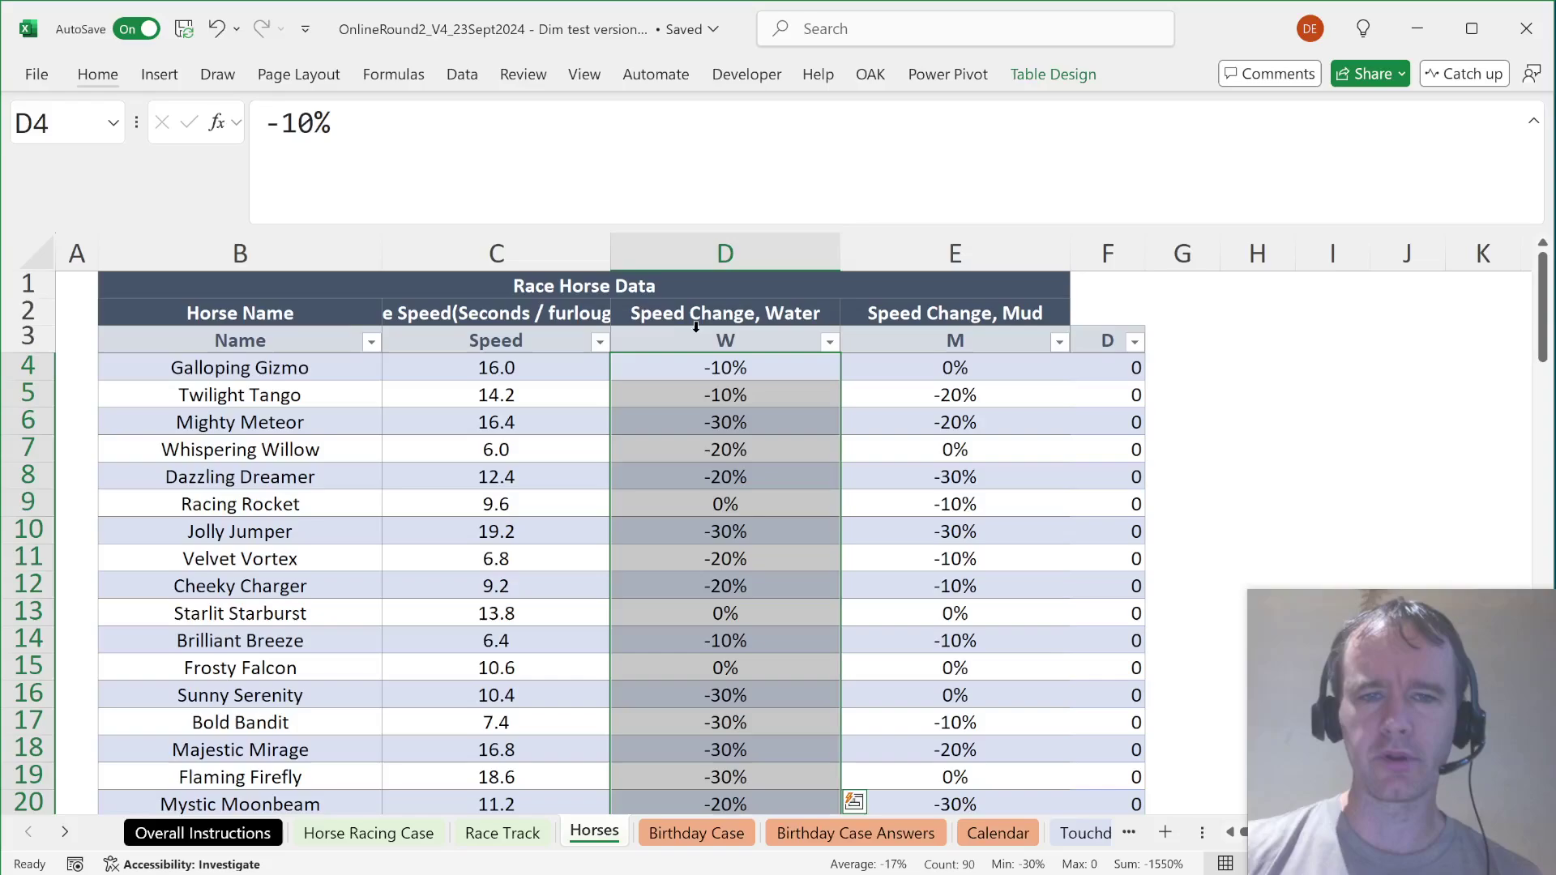
pyautogui.click(698, 347)
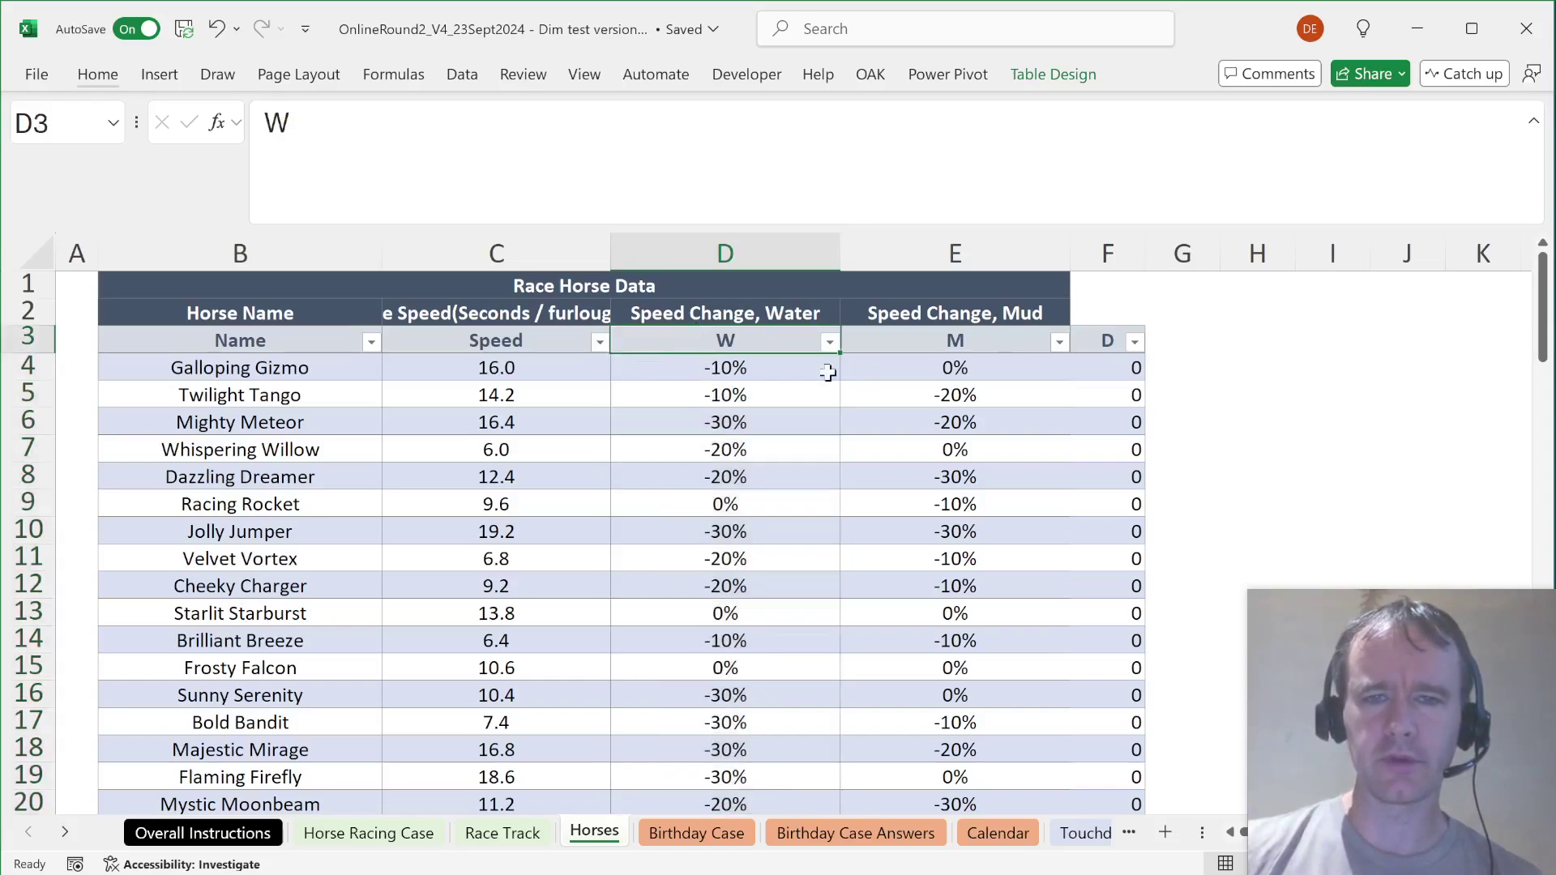
pyautogui.click(1113, 371)
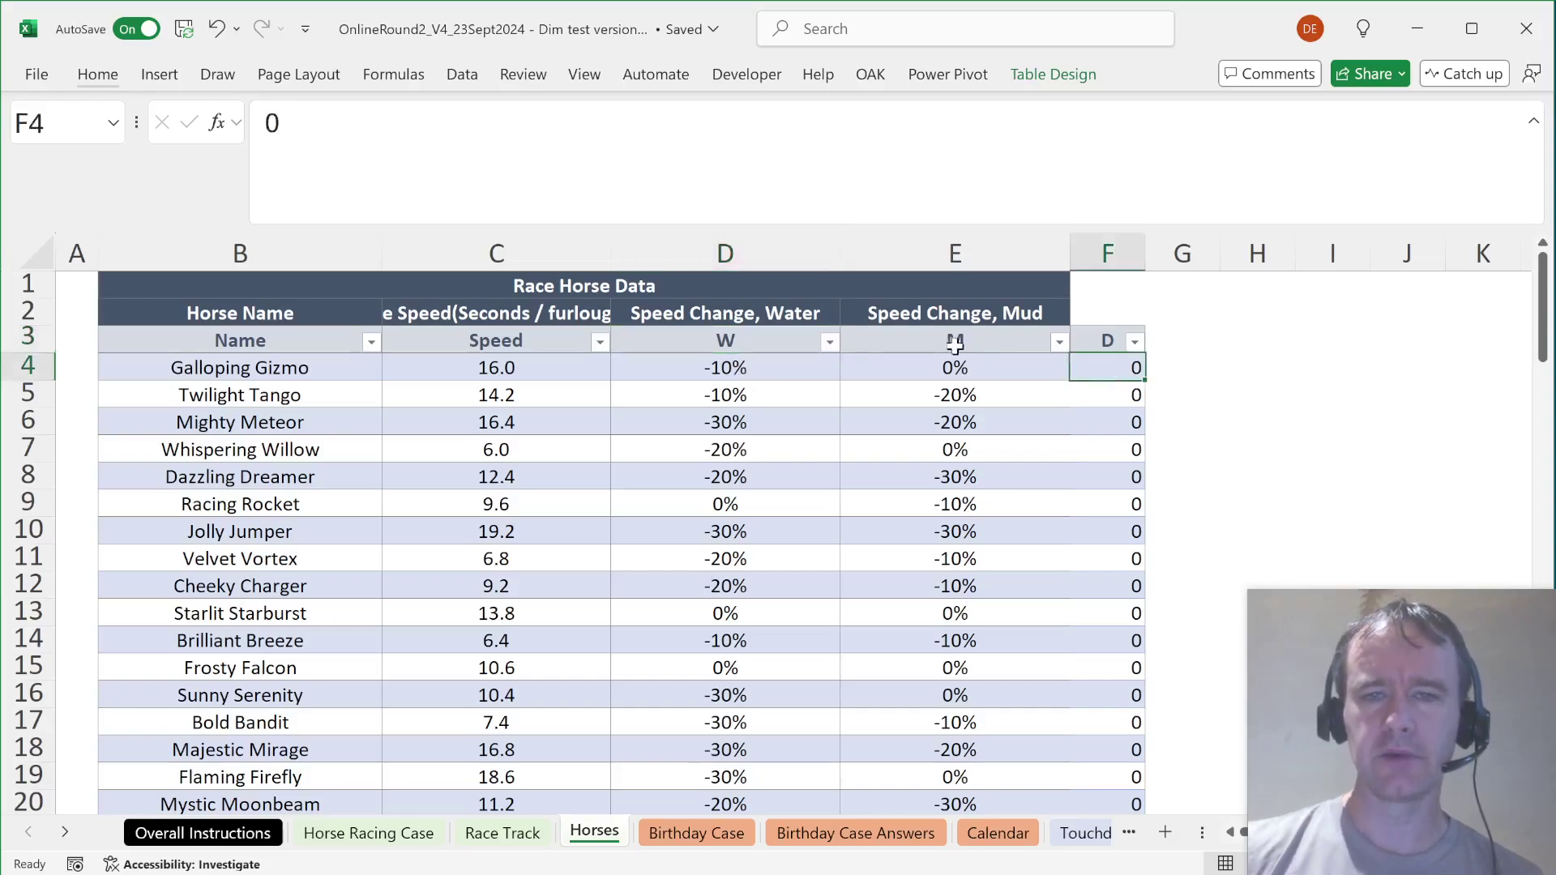
pyautogui.click(1018, 339)
pyautogui.click(1102, 339)
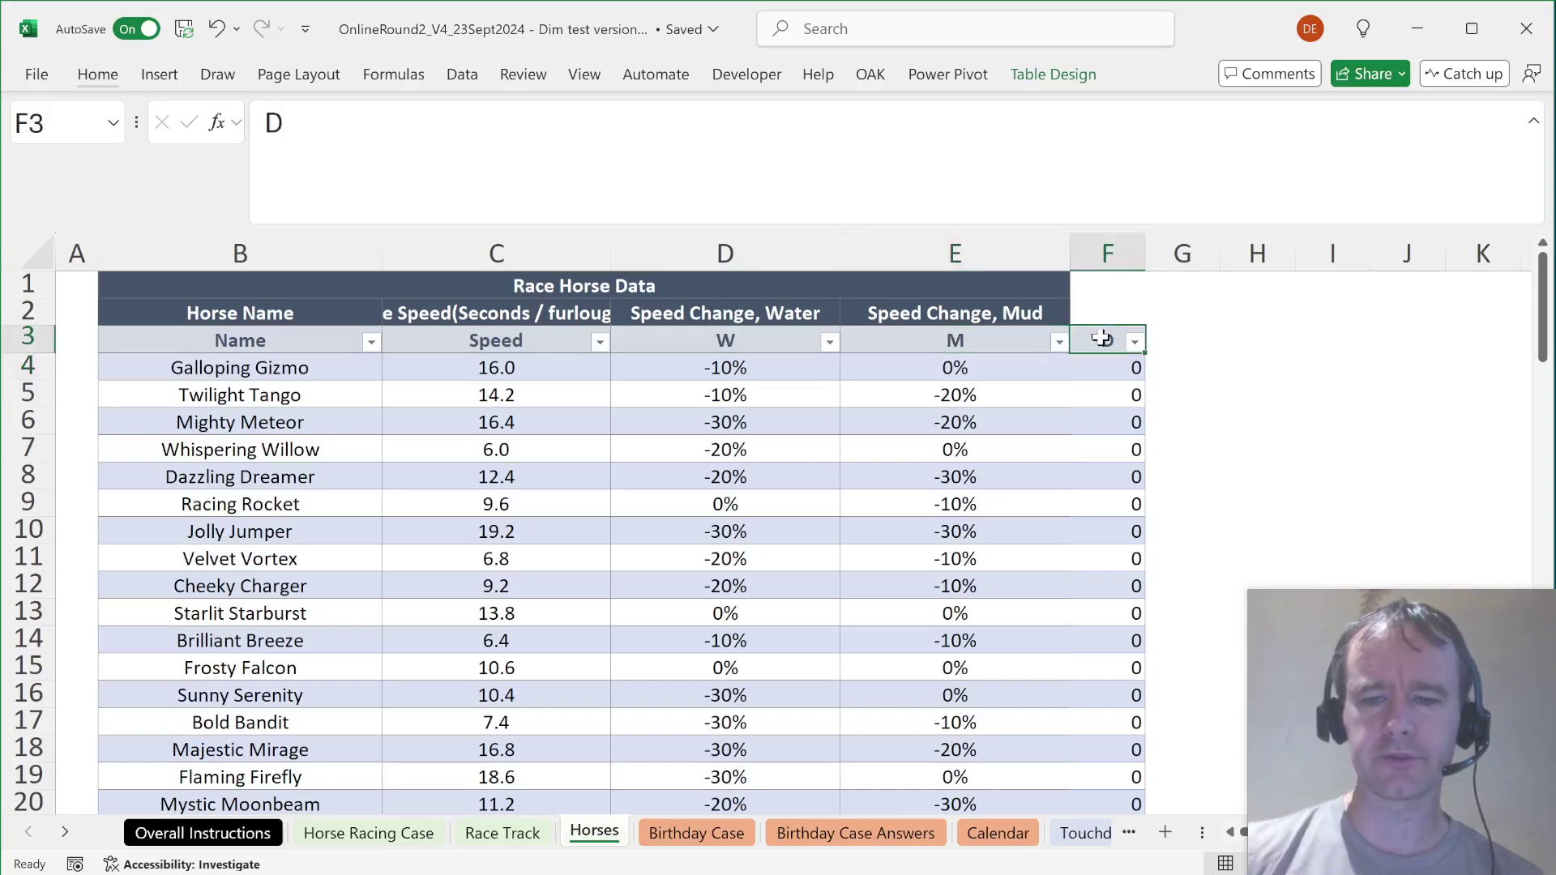
pyautogui.hotkey('ctrl', 'pageup')
pyautogui.hotkey('ctrl', 'pageup')
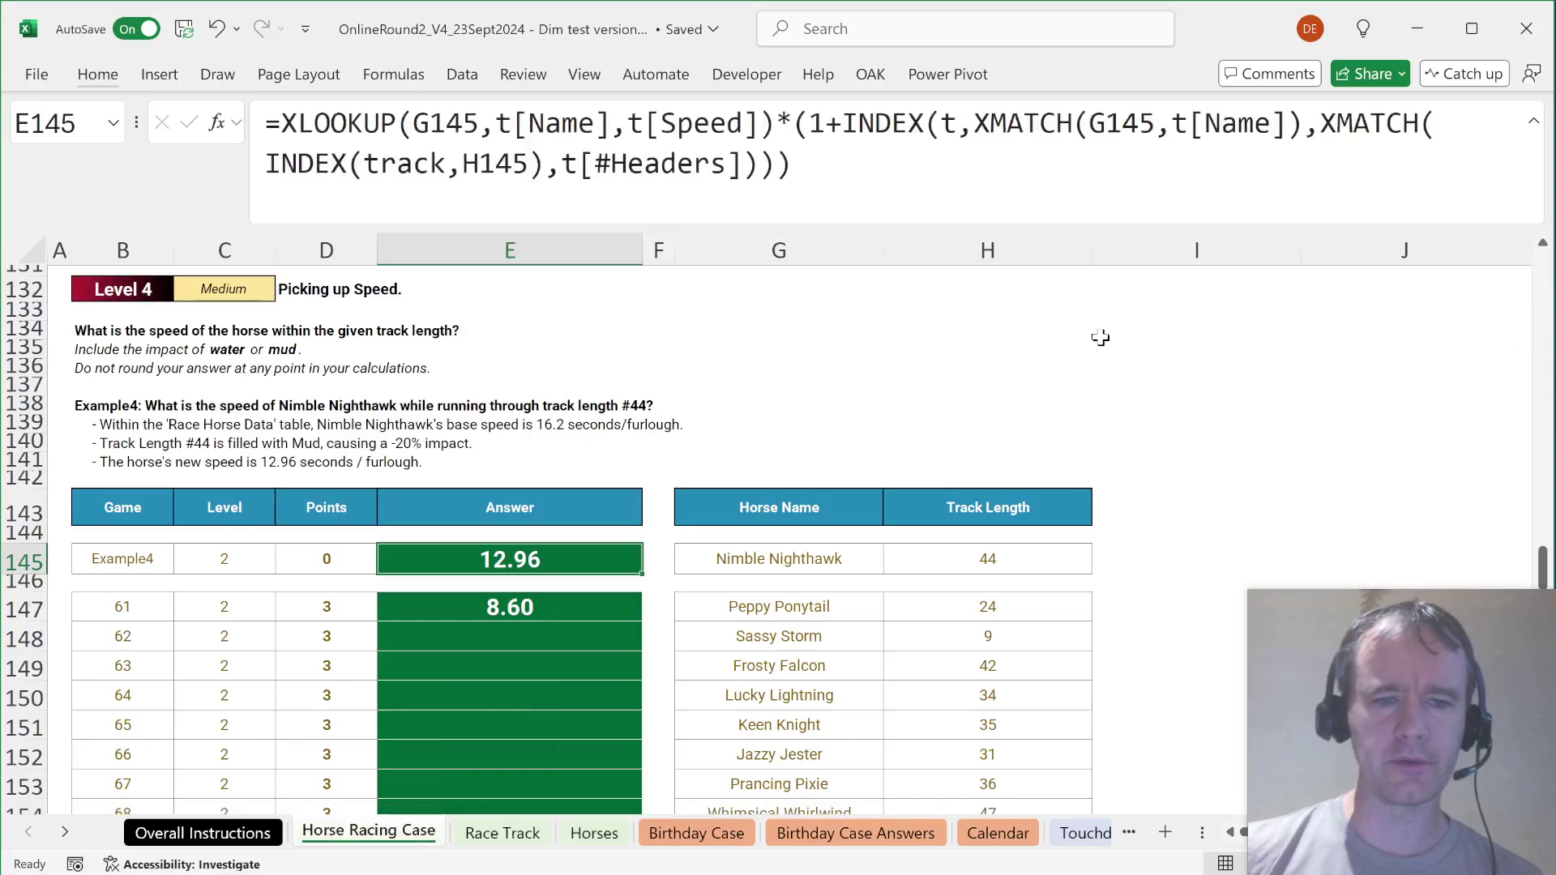
# Step: Copy E145's formula into E147:E166 so game 61 now reads 6.88
pyautogui.hotkey('ctrl', 'c')
pyautogui.press('Down')
pyautogui.press('Down')
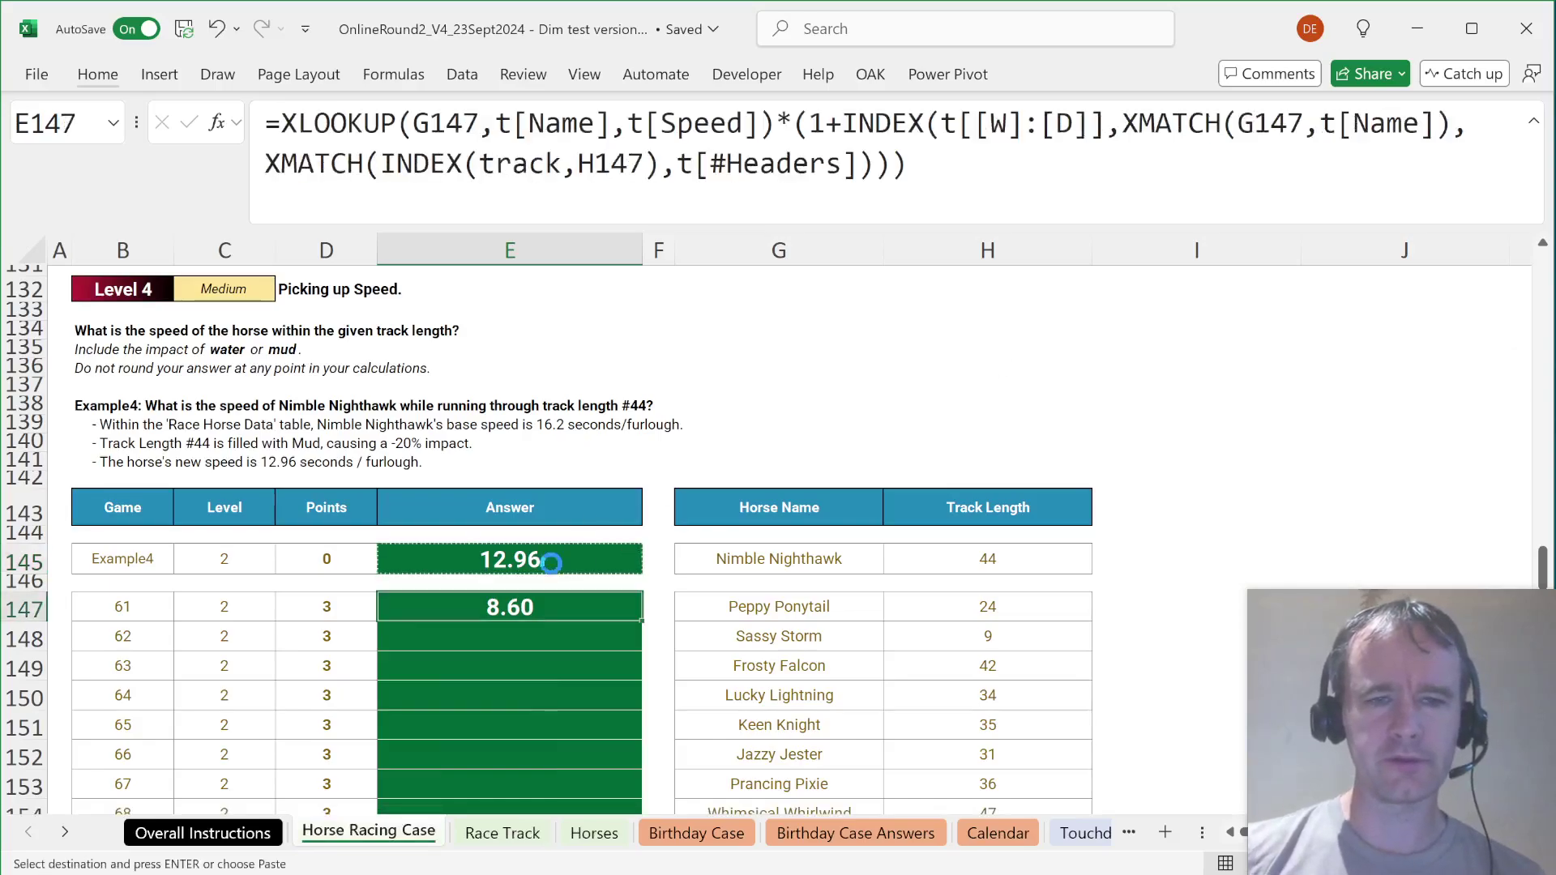
pyautogui.hotkey('ctrl', 'v')
pyautogui.press('Left')
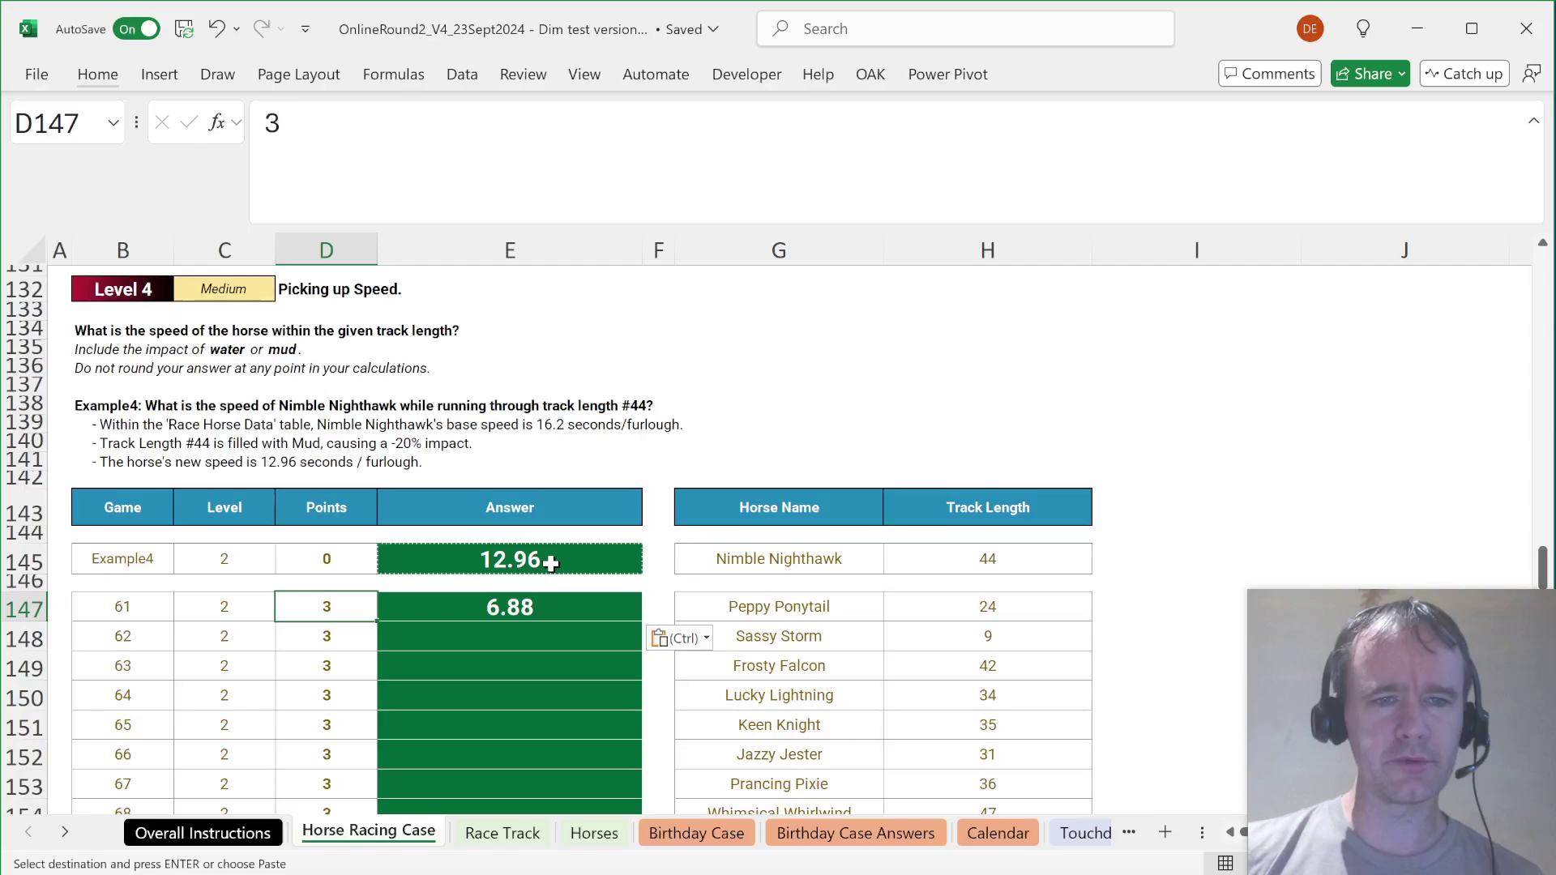
pyautogui.hotkey('ctrl', 'Down')
pyautogui.press('Right')
pyautogui.hotkey('ctrl', 'shift', 'Up')
pyautogui.press('Return')
pyautogui.scroll(-3, 551, 564)
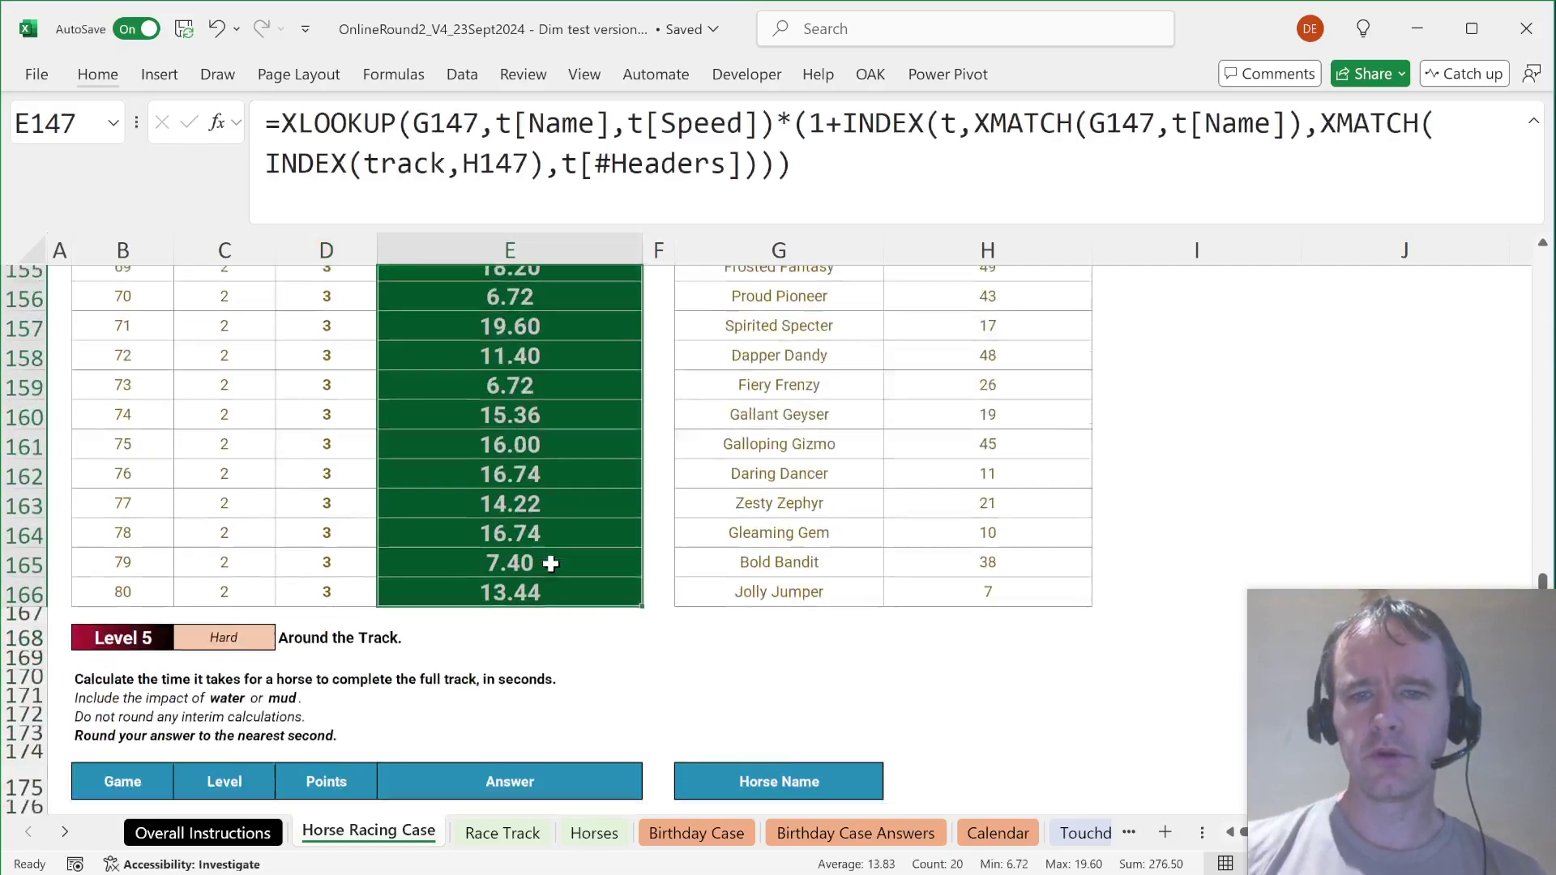
pyautogui.scroll(12, 551, 563)
pyautogui.scroll(-14, 552, 563)
pyautogui.scroll(-2, 551, 563)
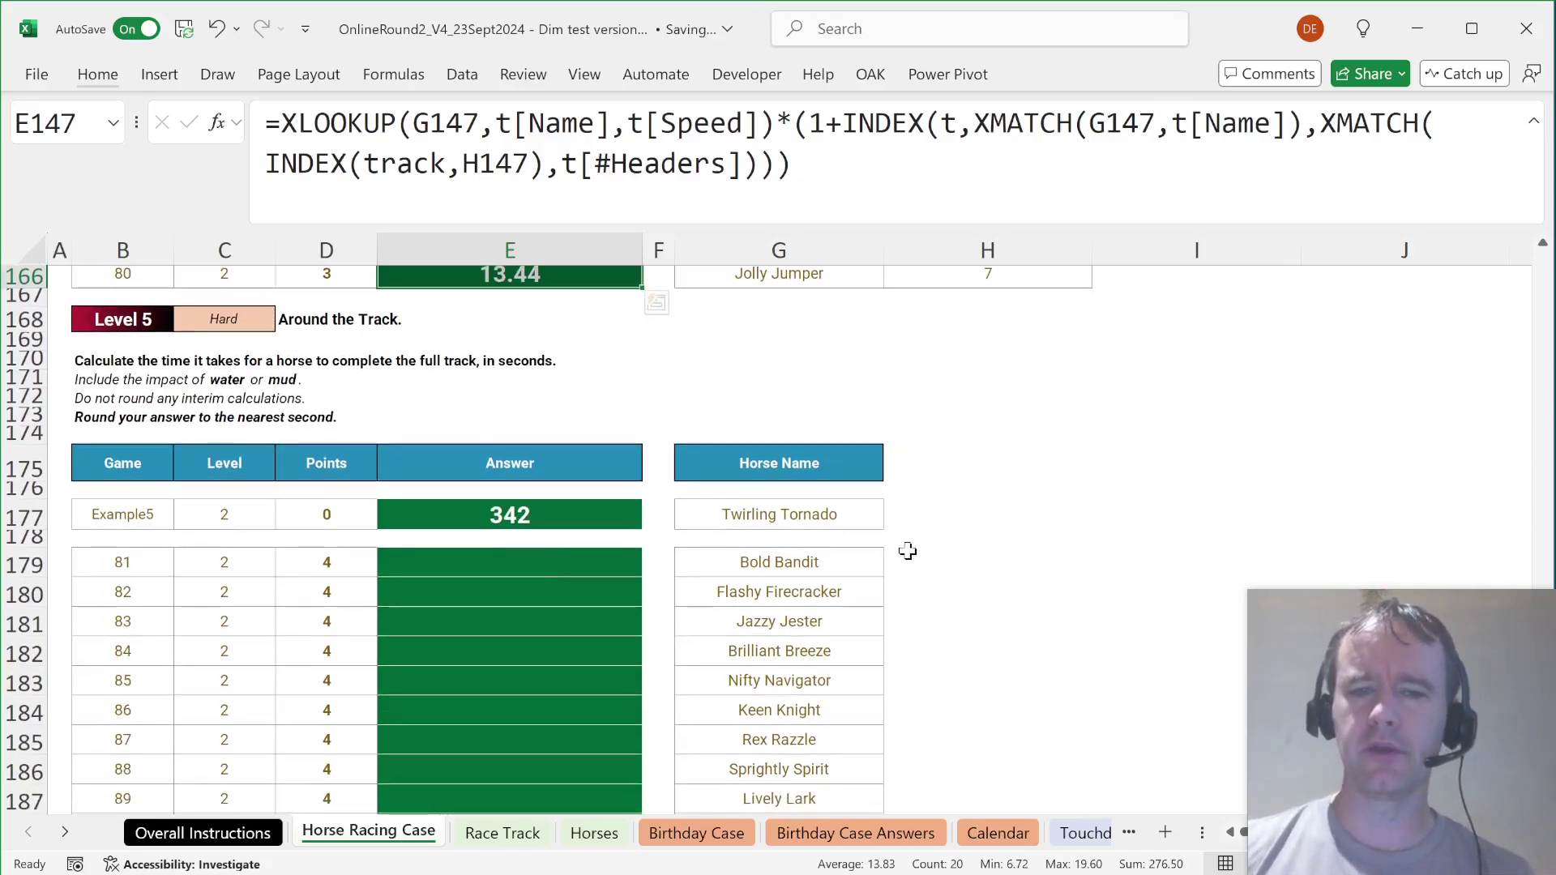
# Step: Enter the headings Speed, M, D and W in H176:K176
pyautogui.click(929, 516)
pyautogui.press('Up')
pyautogui.press('Up')
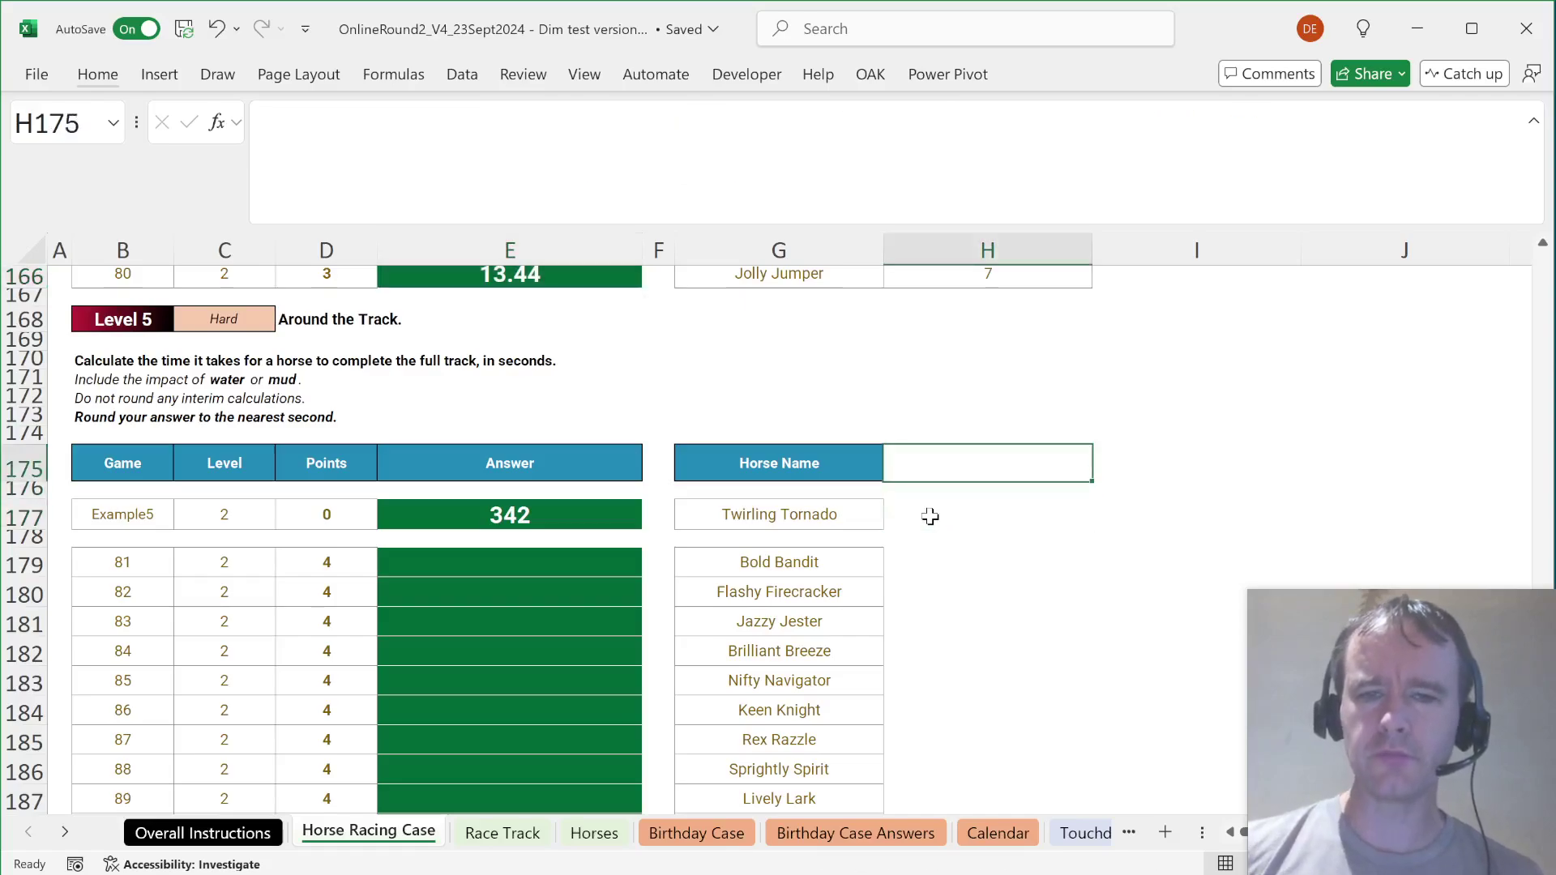
pyautogui.press('Down')
pyautogui.write('Speed')
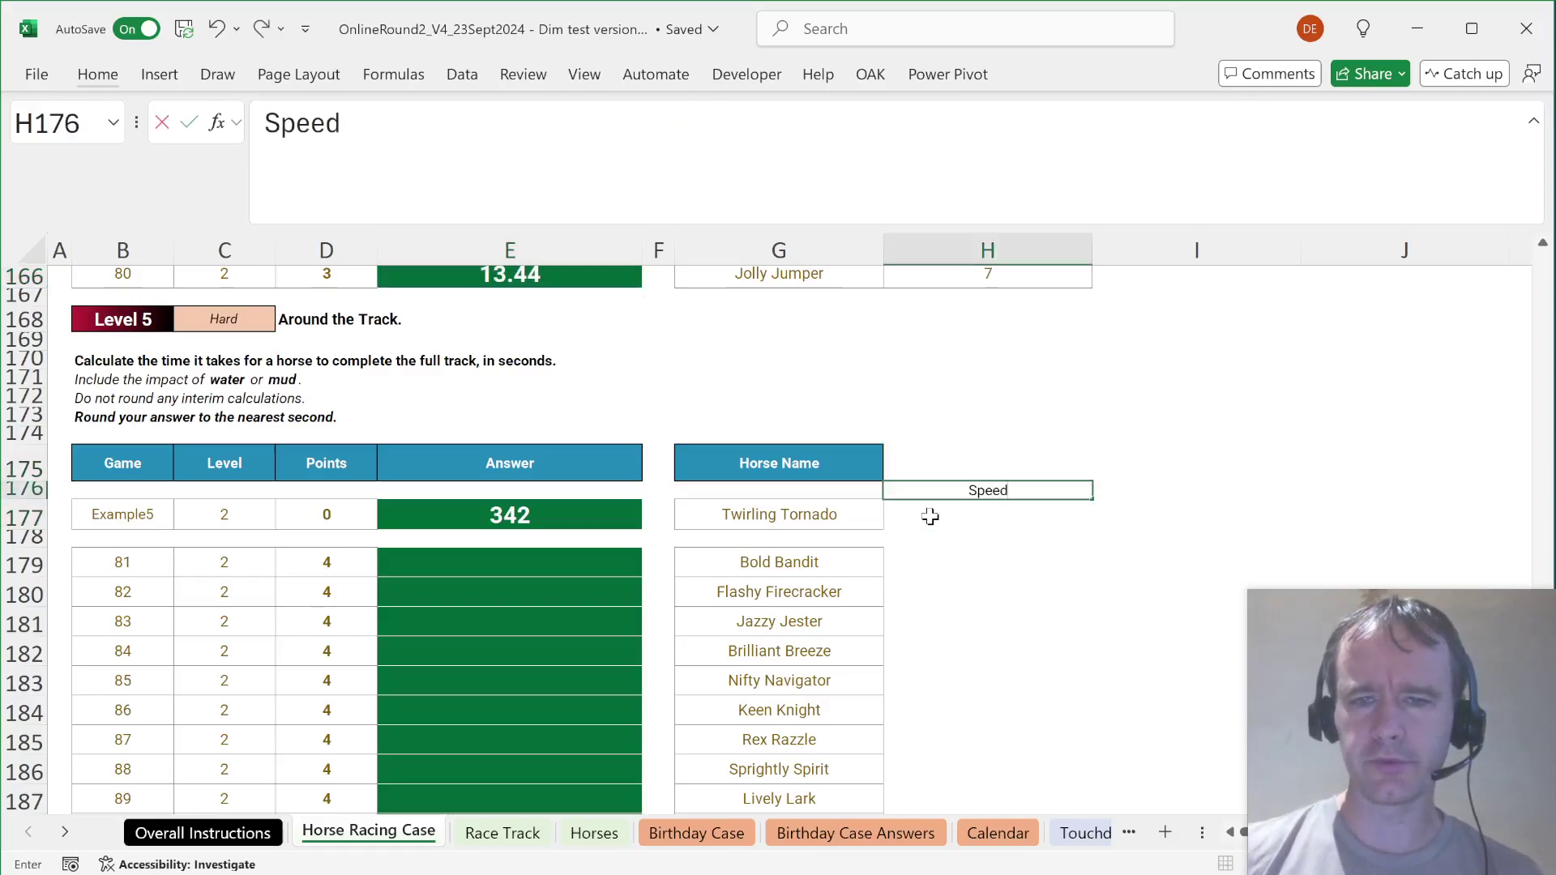
pyautogui.press('Tab')
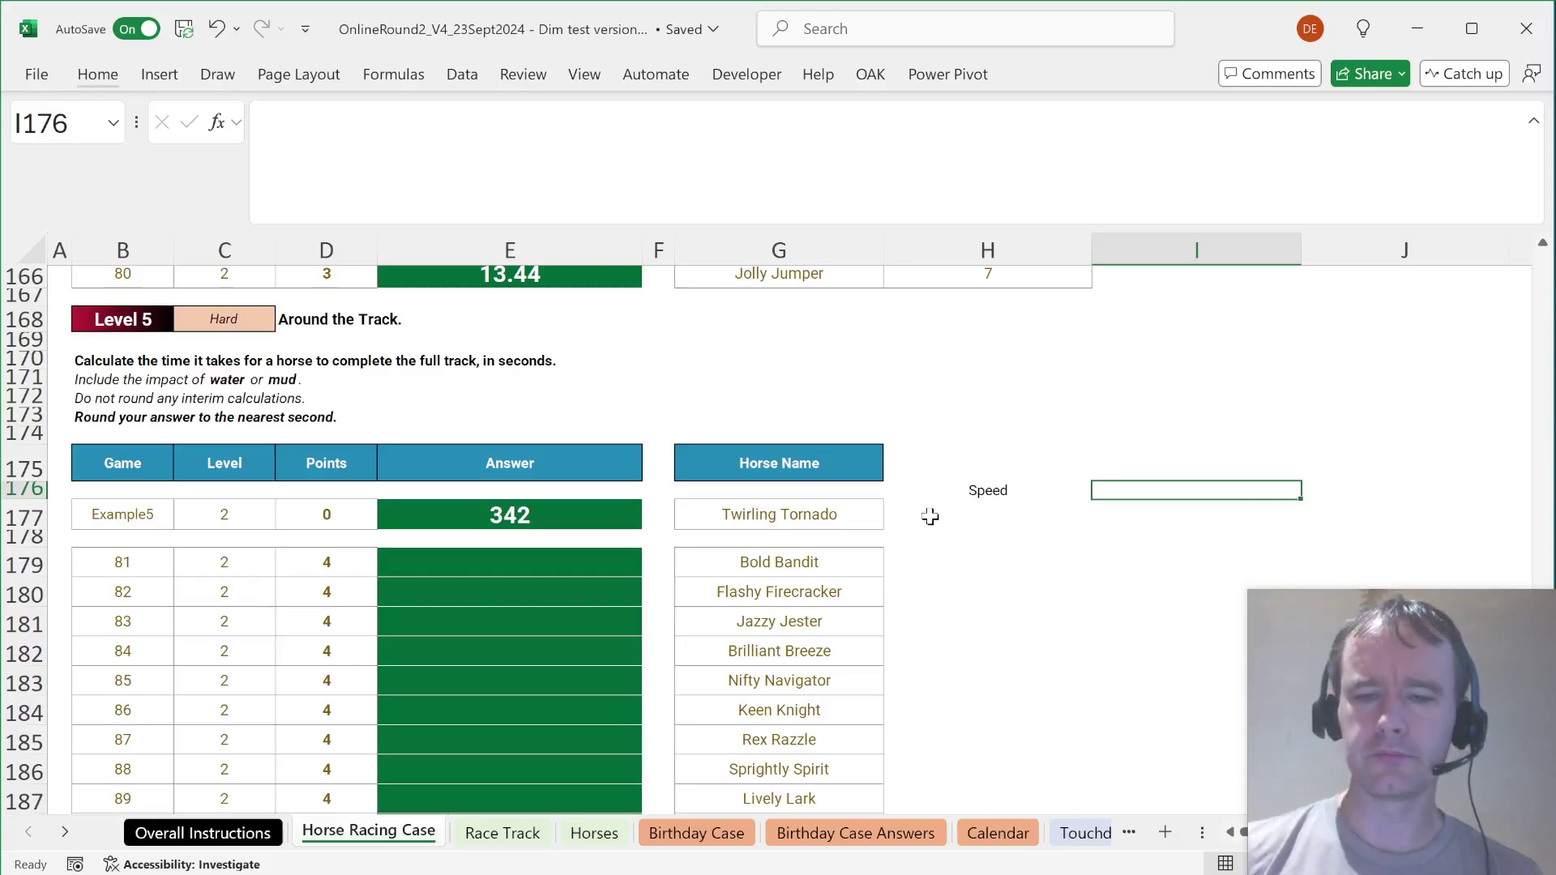
pyautogui.write('M')
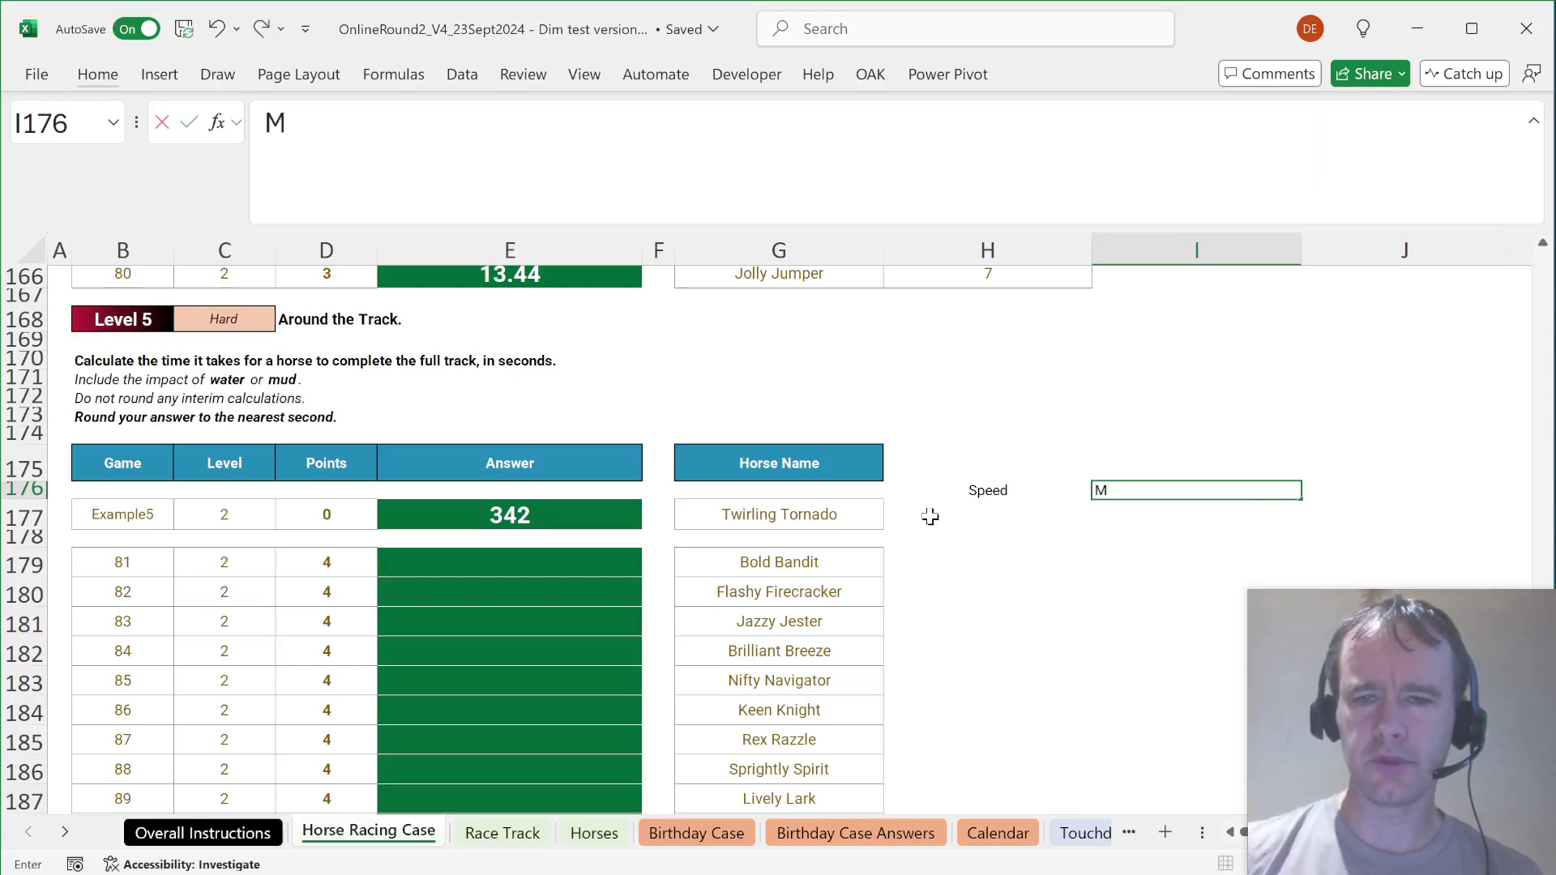
pyautogui.press('Tab')
pyautogui.write('D')
pyautogui.press('Tab')
pyautogui.write('W')
pyautogui.press('Tab')
pyautogui.press('Down')
pyautogui.press('Left')
pyautogui.press('Left')
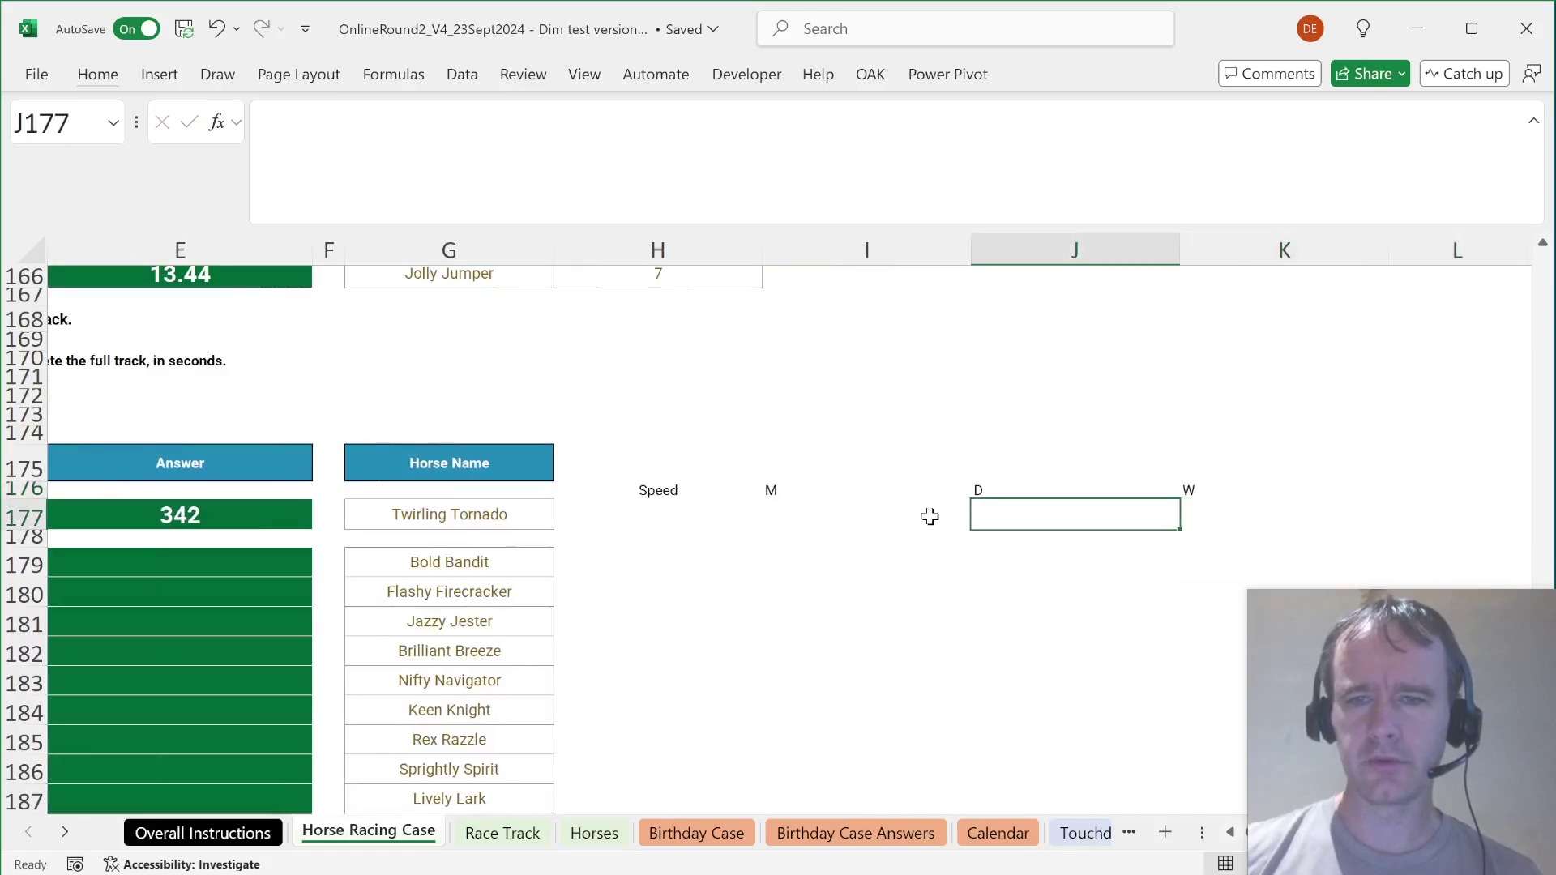
pyautogui.press('Left')
pyautogui.press('Left')
# Step: Count the M, D and W track conditions in I175 with =COUNTIFS(track,I176:K176), giving 7, 31, 12
pyautogui.write('=')
pyautogui.press('Escape')
pyautogui.press('Up')
pyautogui.press('Right')
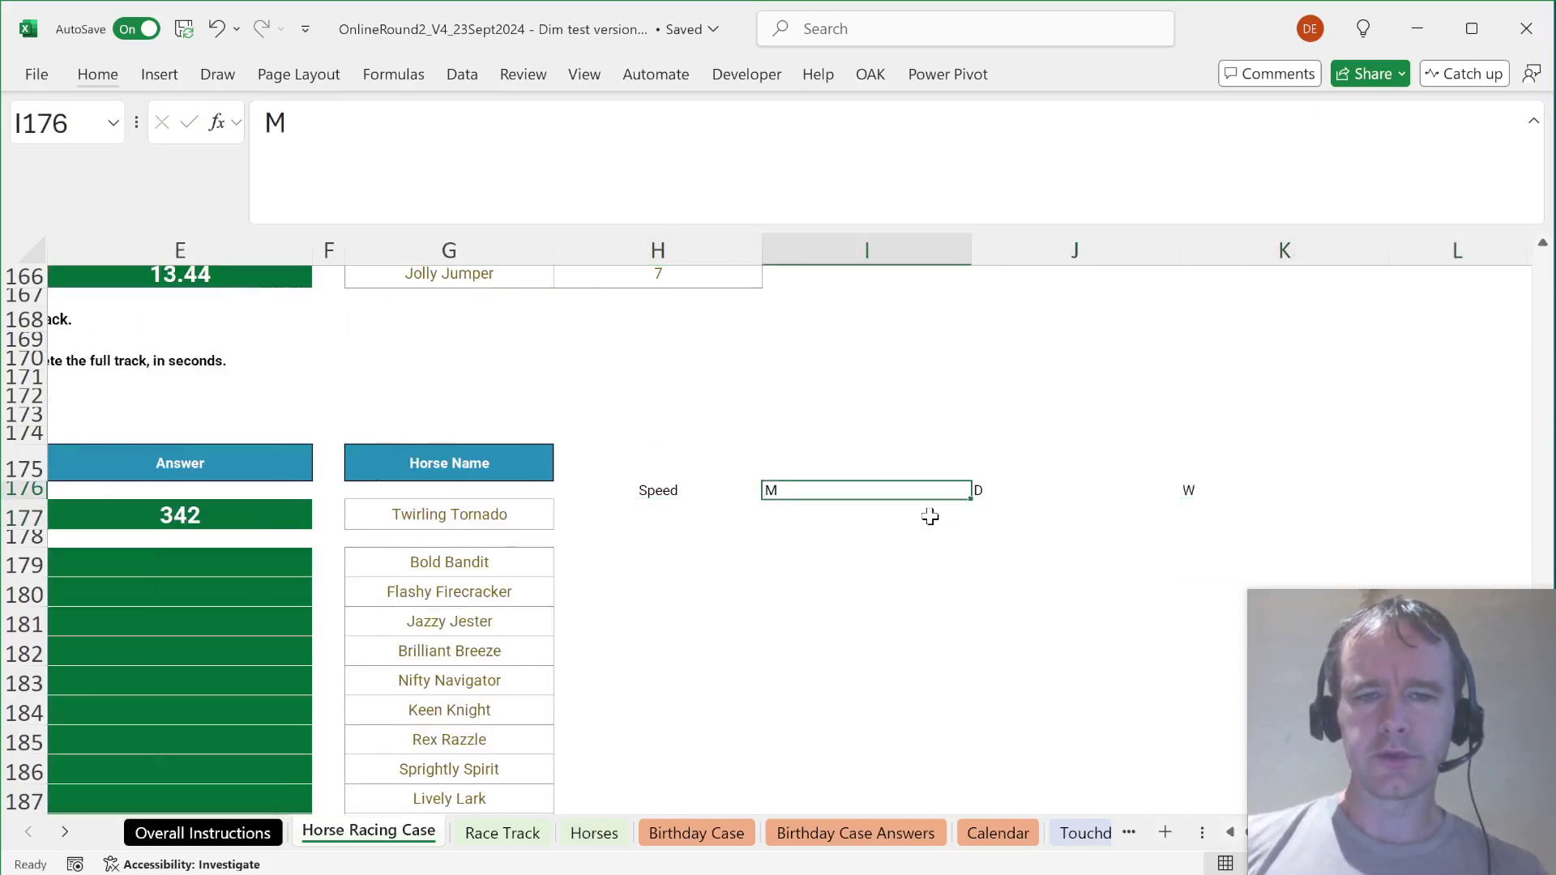
pyautogui.press('Up')
pyautogui.write('=')
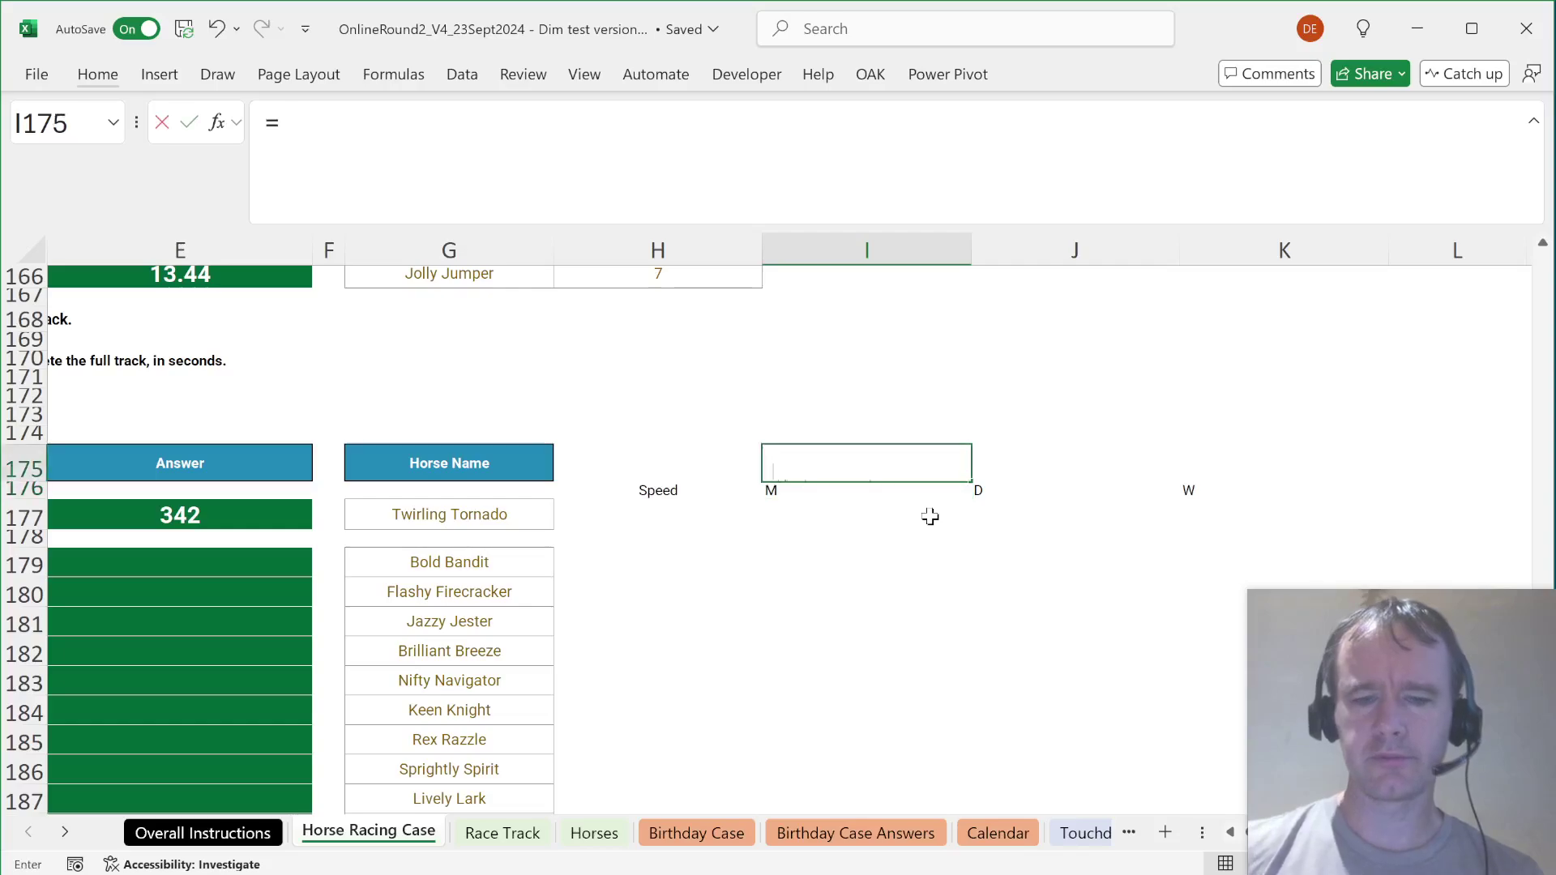
pyautogui.write('countifs')
pyautogui.press('Tab')
pyautogui.write('trac')
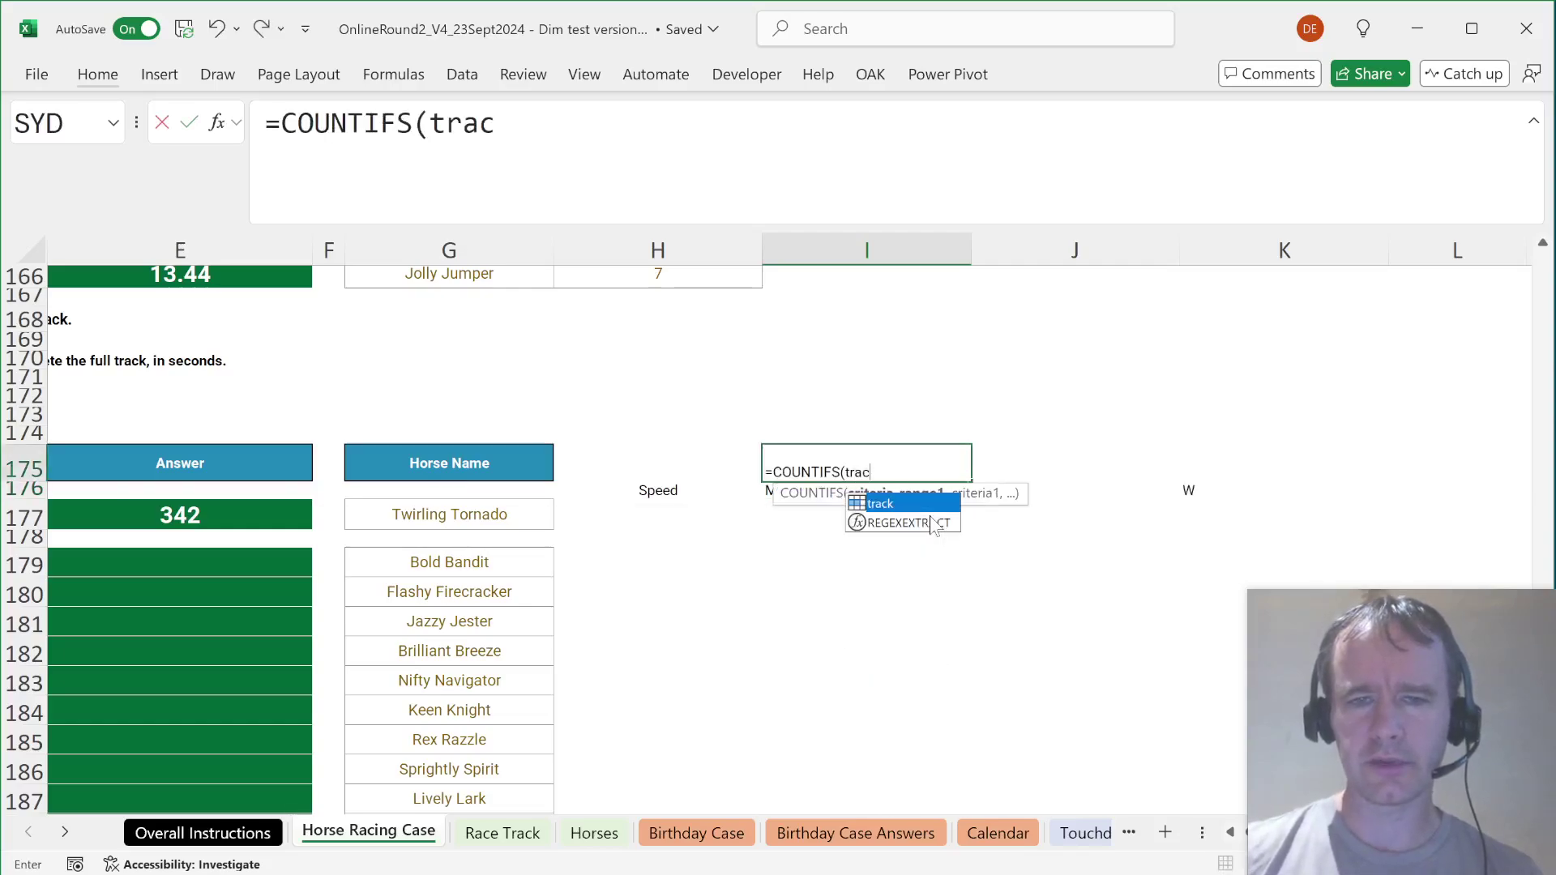
pyautogui.write('k,')
pyautogui.press('Down')
pyautogui.hotkey('shift', 'Right')
pyautogui.hotkey('shift', 'Right')
pyautogui.press('Return')
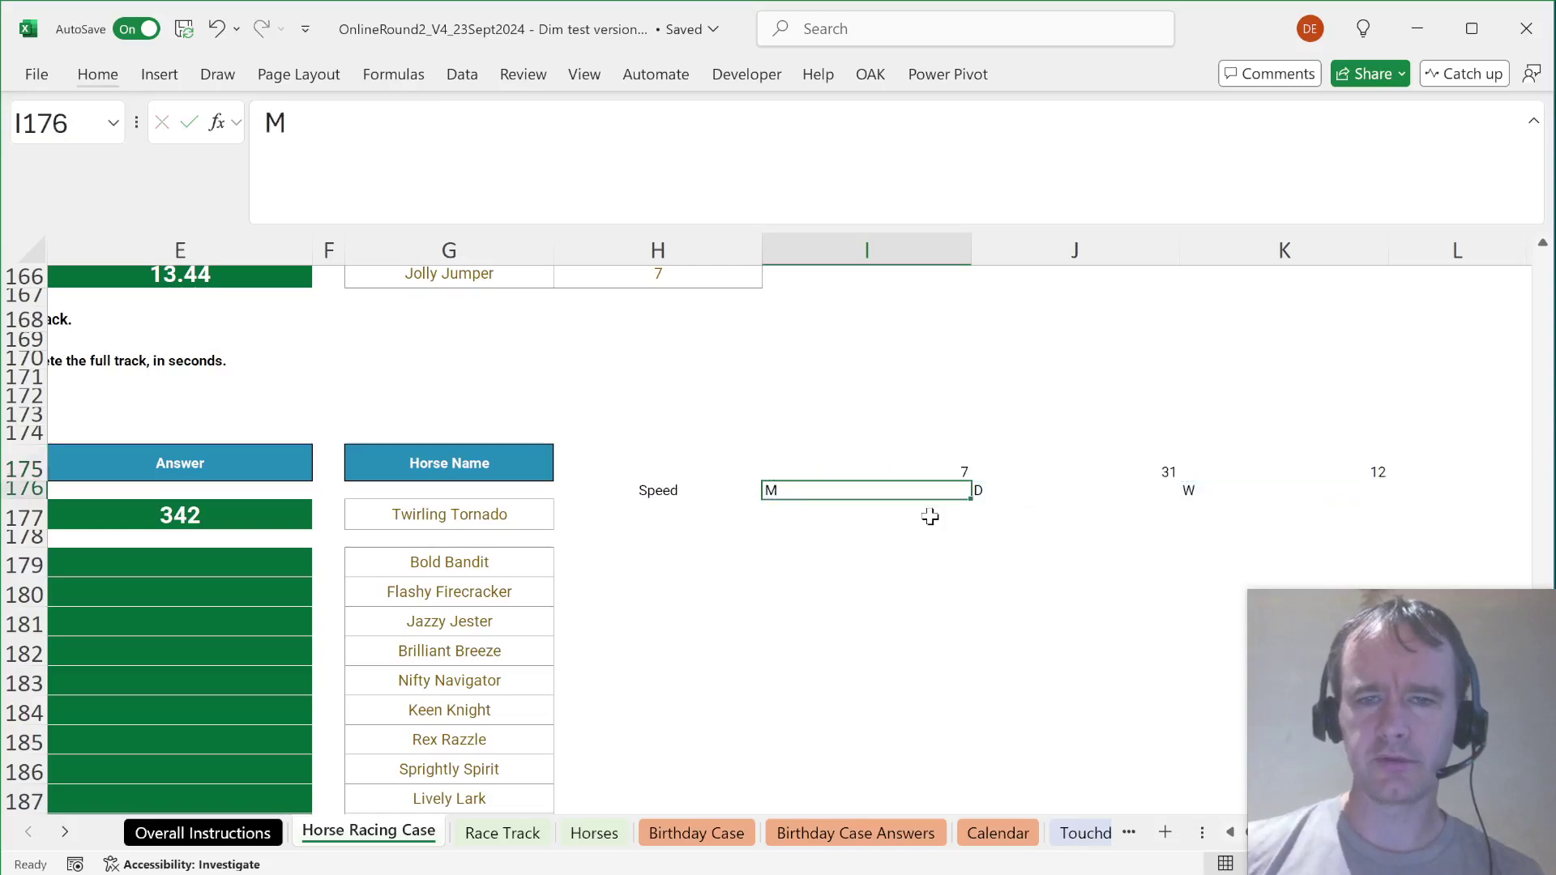
pyautogui.press('Up')
pyautogui.hotkey('shift', 'Right')
pyautogui.hotkey('shift', 'Right')
# Step: Look up Twirling Tornado's speed in H177 with XLOOKUP on t[Name] returning t[Speed], showing 7
pyautogui.press('Down')
pyautogui.press('Left')
pyautogui.press('Down')
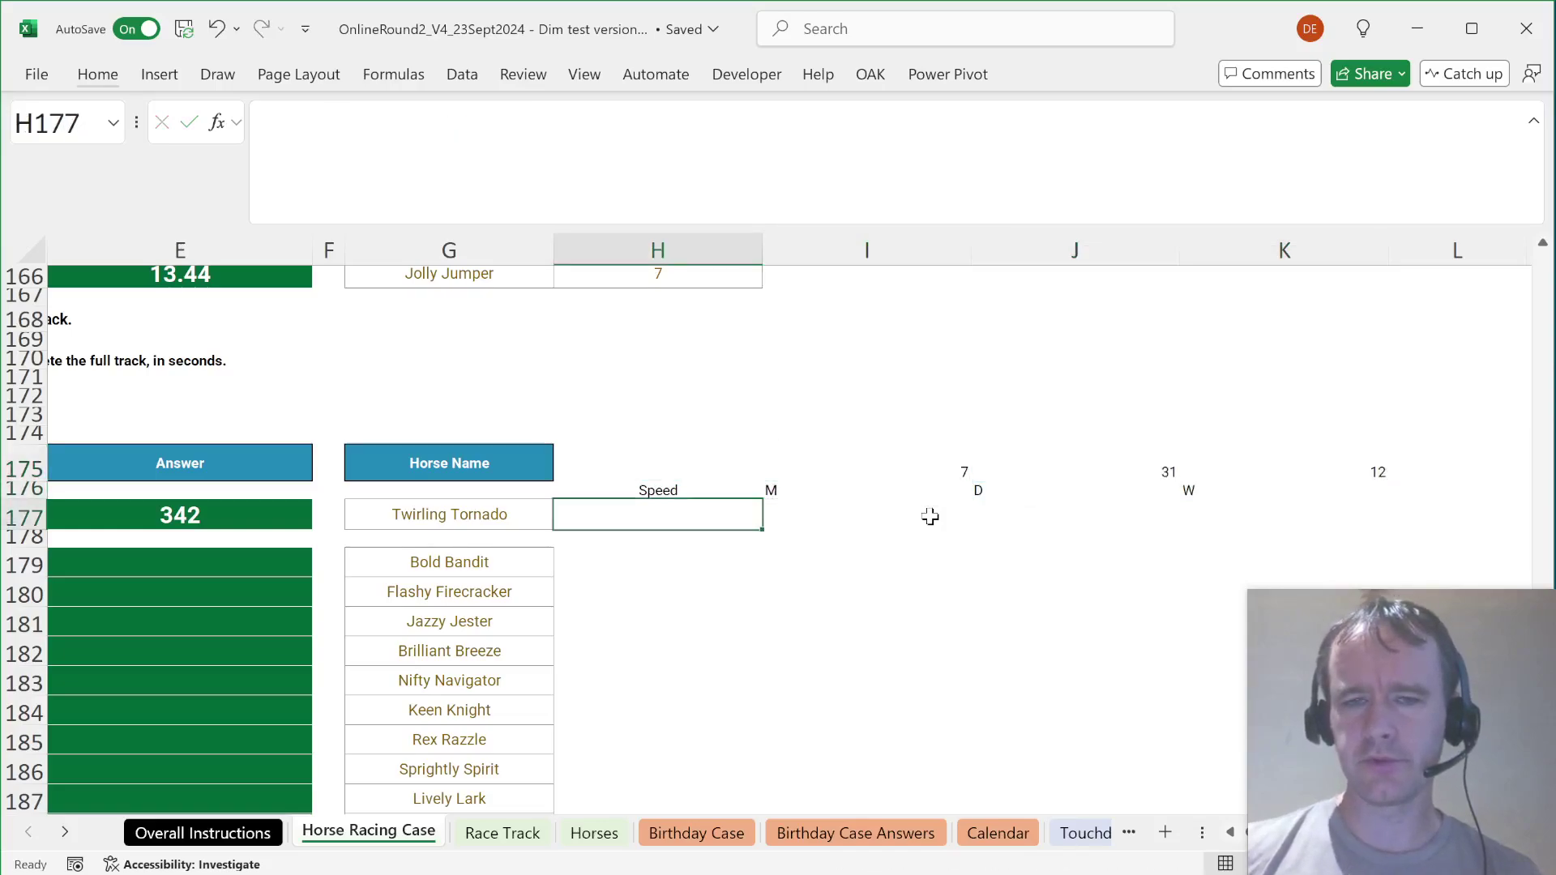
pyautogui.write('=xl')
pyautogui.press('Tab')
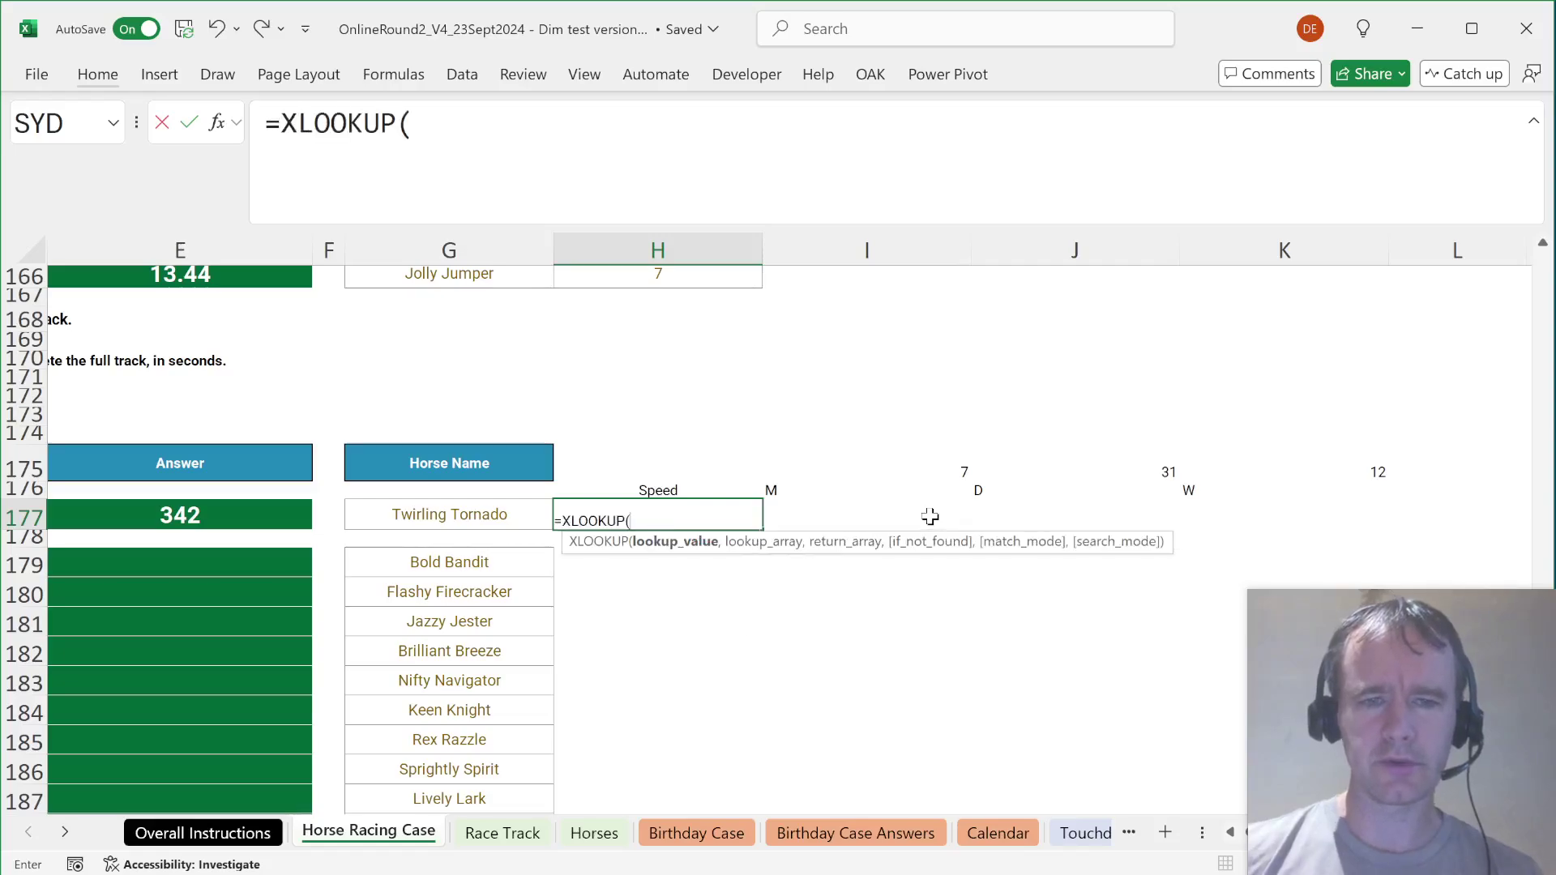
pyautogui.press('Left')
pyautogui.write(',t[')
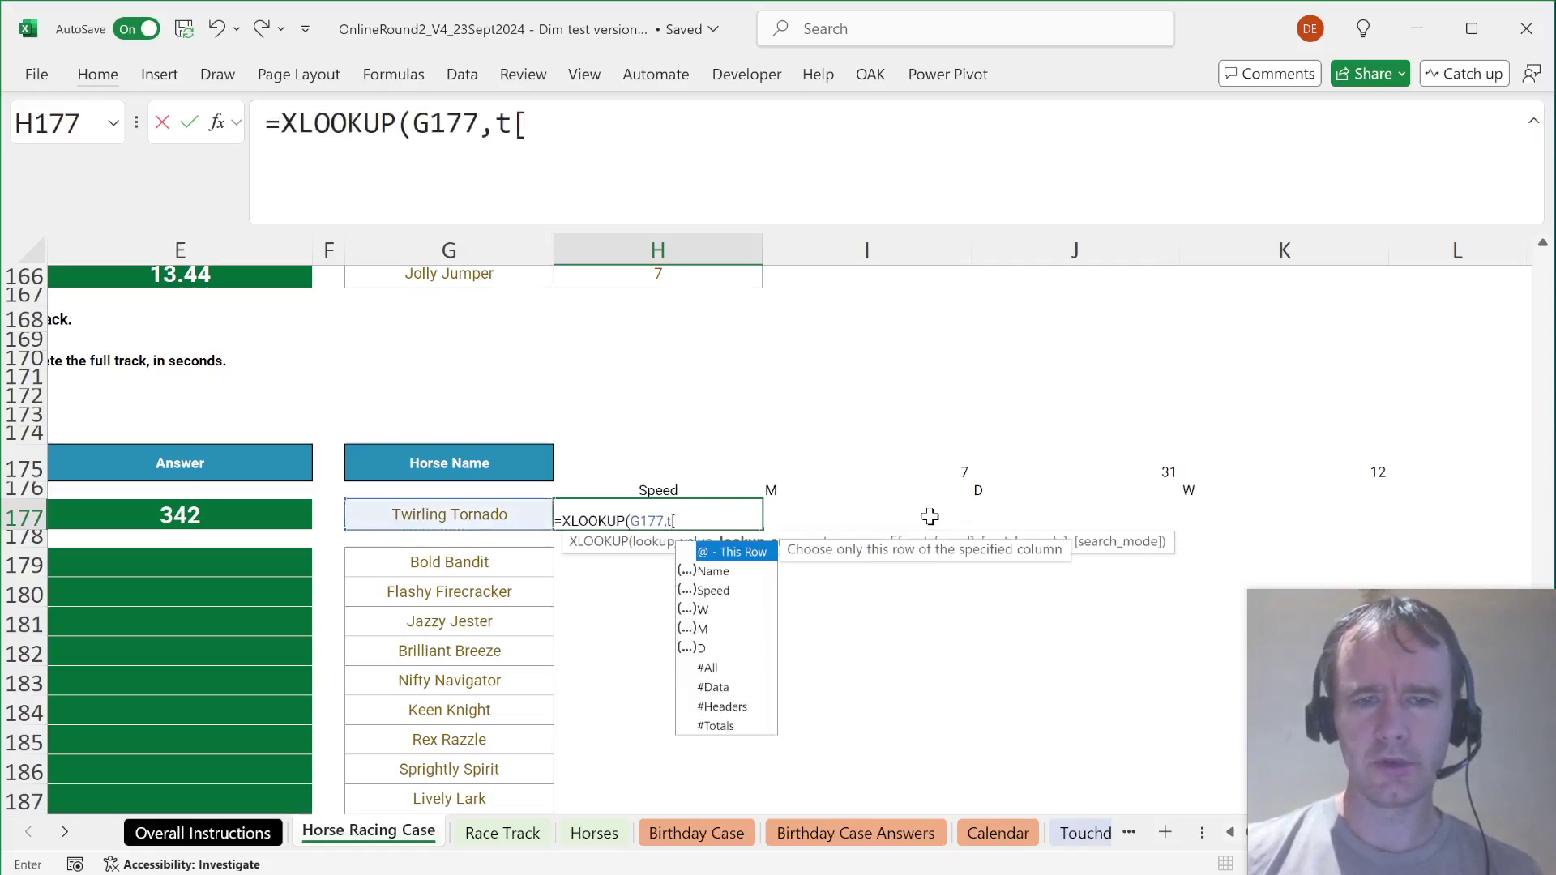
pyautogui.press('BackSpace')
pyautogui.write('[n')
pyautogui.press('Tab')
pyautogui.write('],')
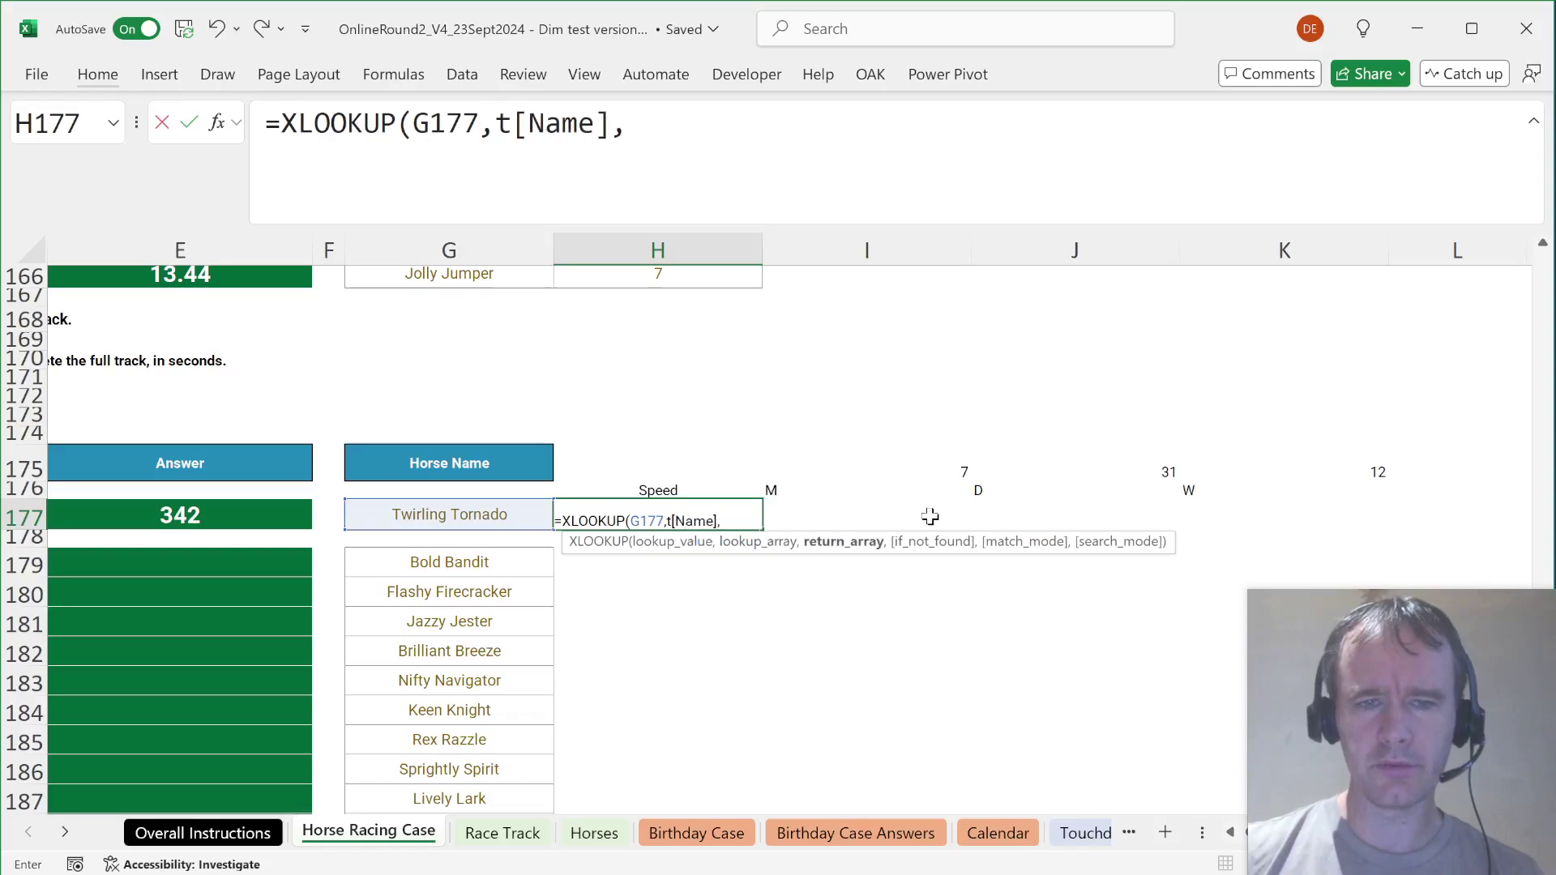
pyautogui.write('t[s')
pyautogui.press('Tab')
pyautogui.write(']')
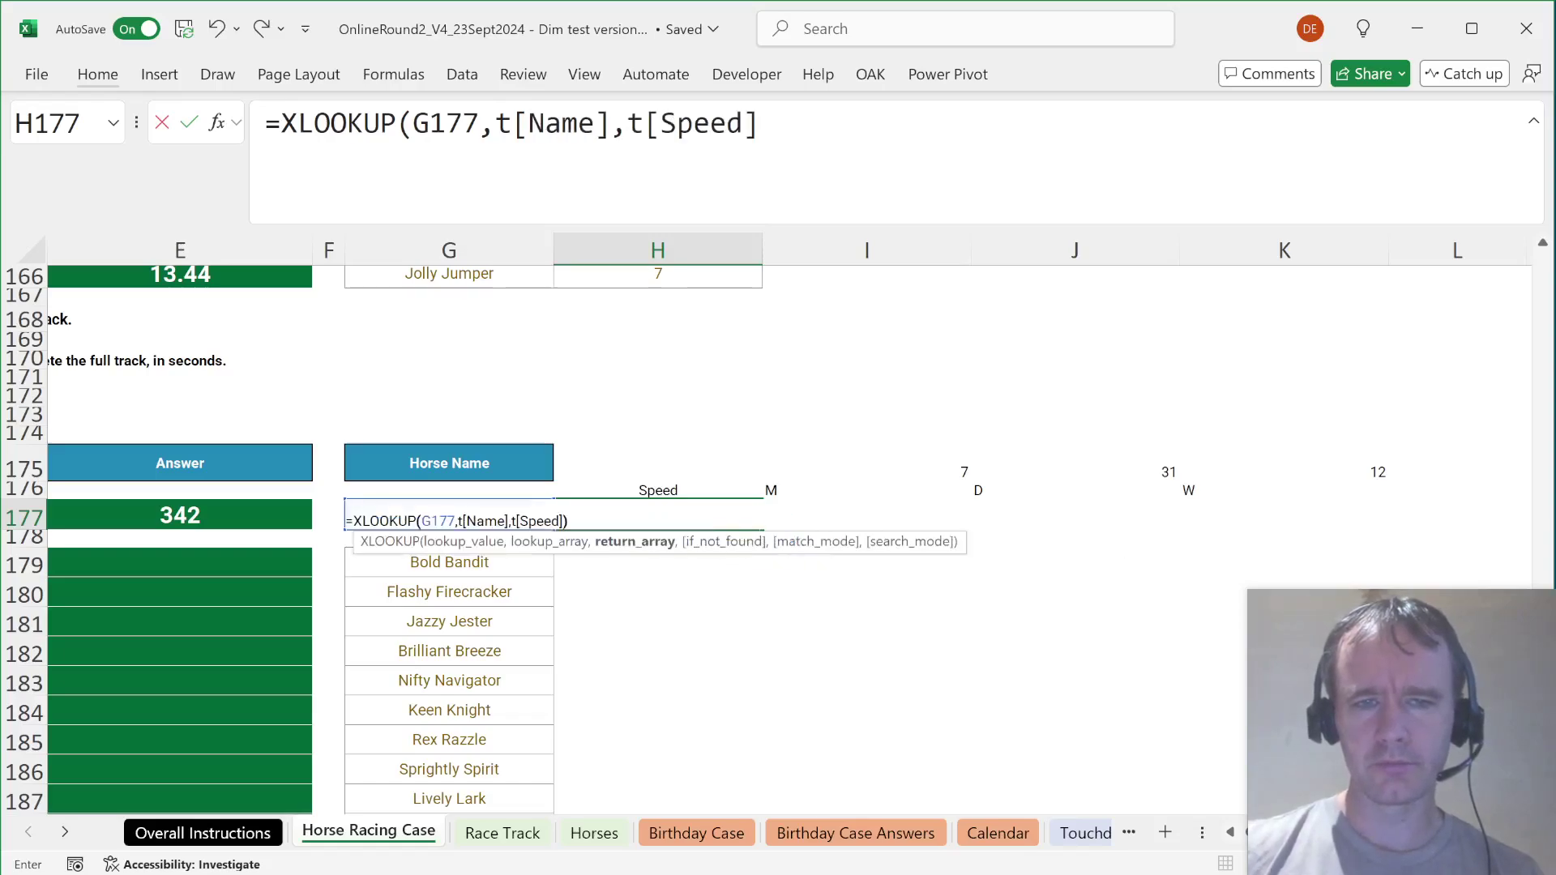
pyautogui.press('Return')
# Step: Look up Twirling Tornado's M adjustment in I177 with XLOOKUP on t[Name] returning t[M]
pyautogui.click(930, 516)
pyautogui.write('=xl')
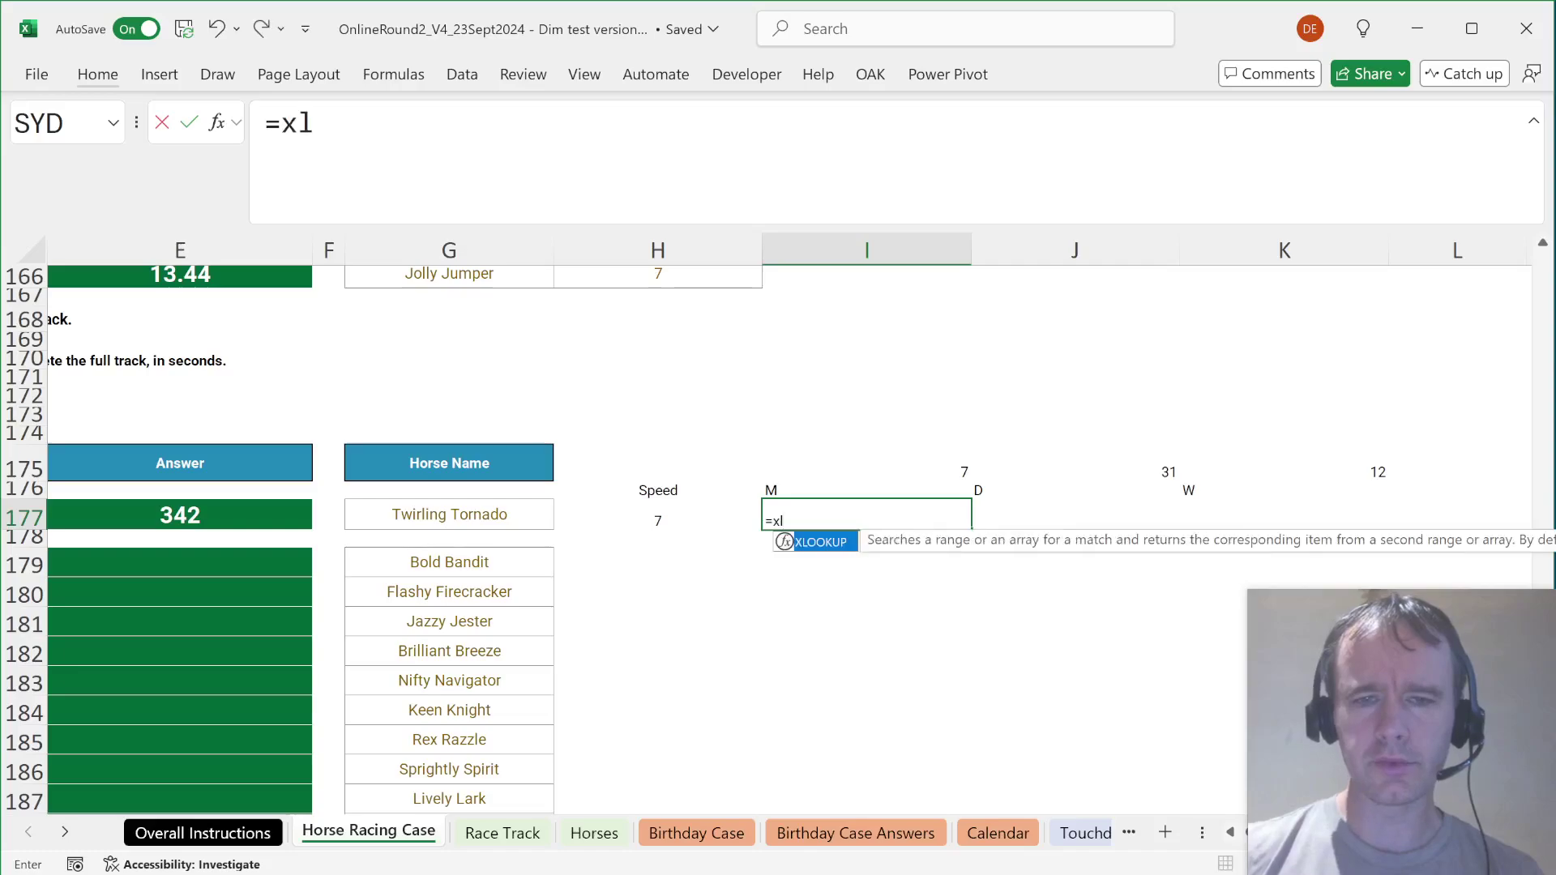
pyautogui.write('=')
pyautogui.press('BackSpace')
pyautogui.press('BackSpace')
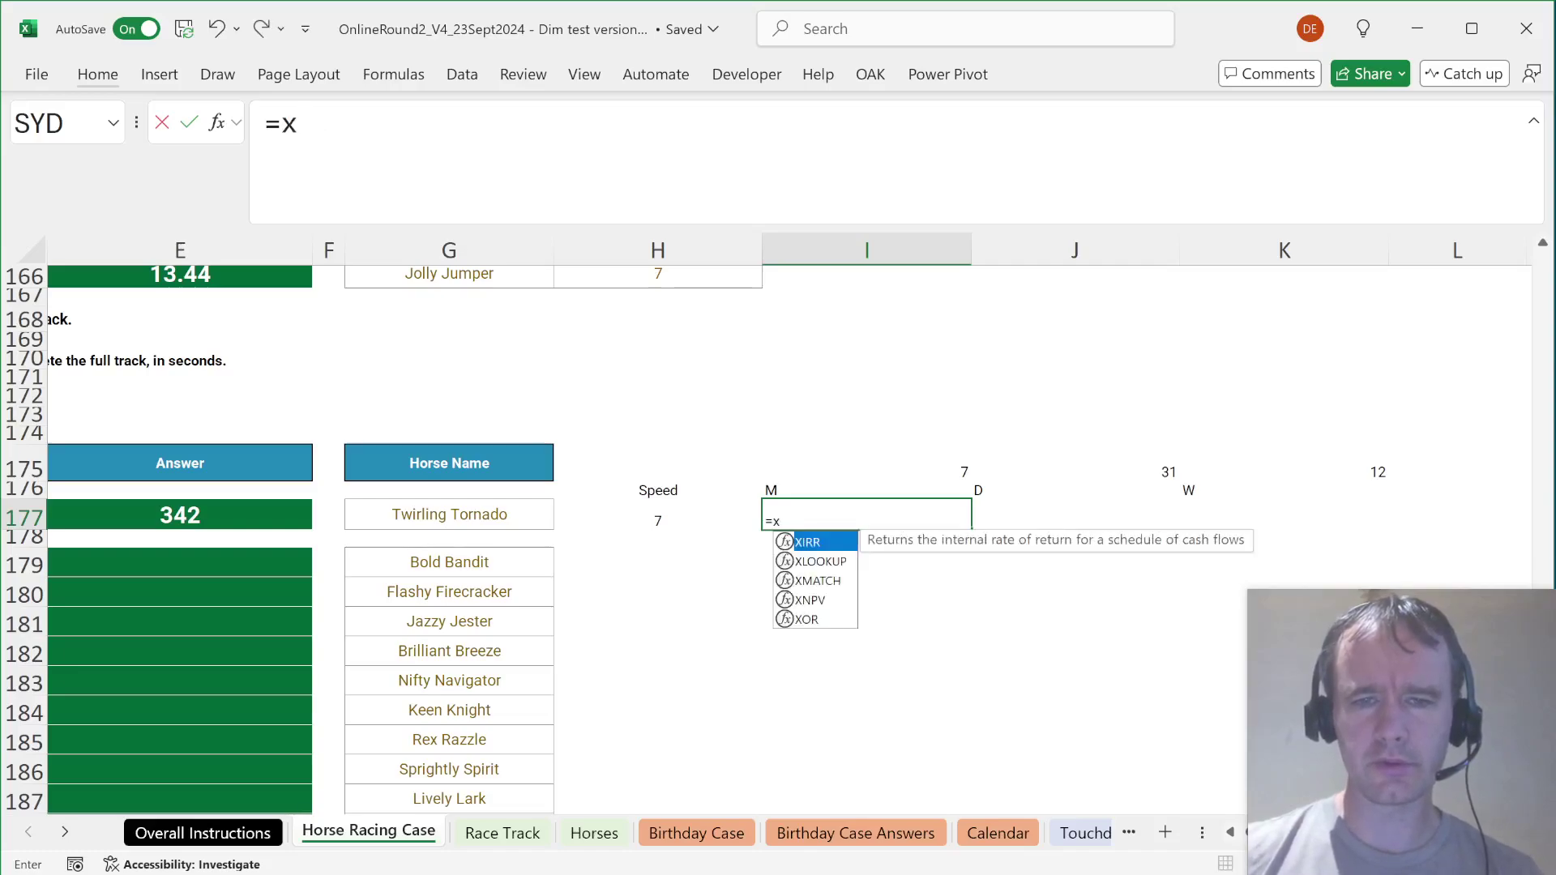
pyautogui.write('l')
pyautogui.press('Tab')
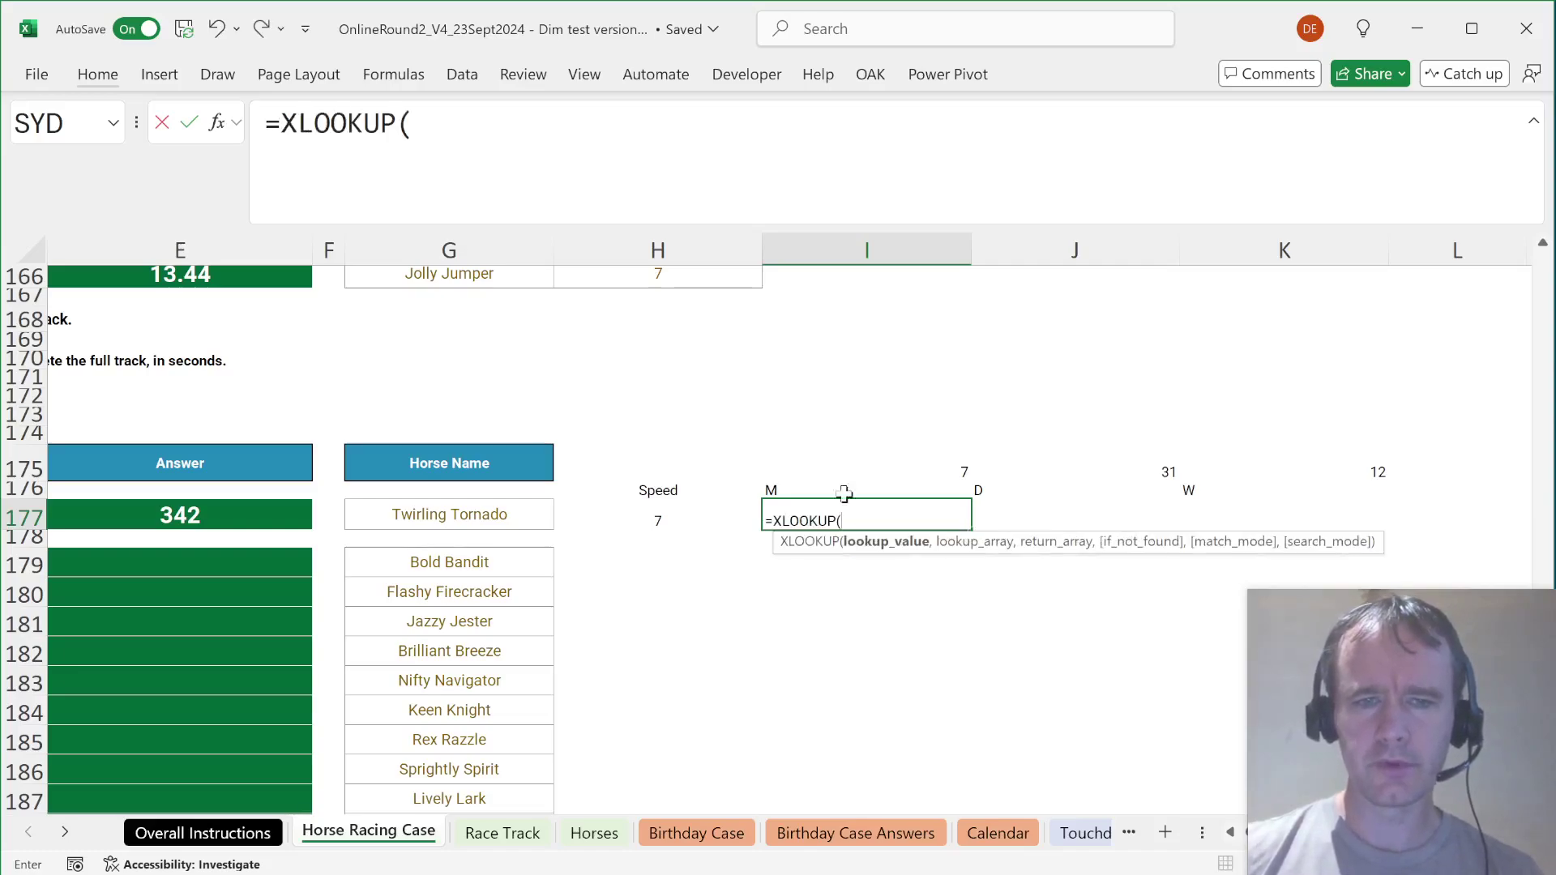
pyautogui.click(449, 515)
pyautogui.press('F4')
pyautogui.press('F4')
pyautogui.press('F4')
pyautogui.write(',')
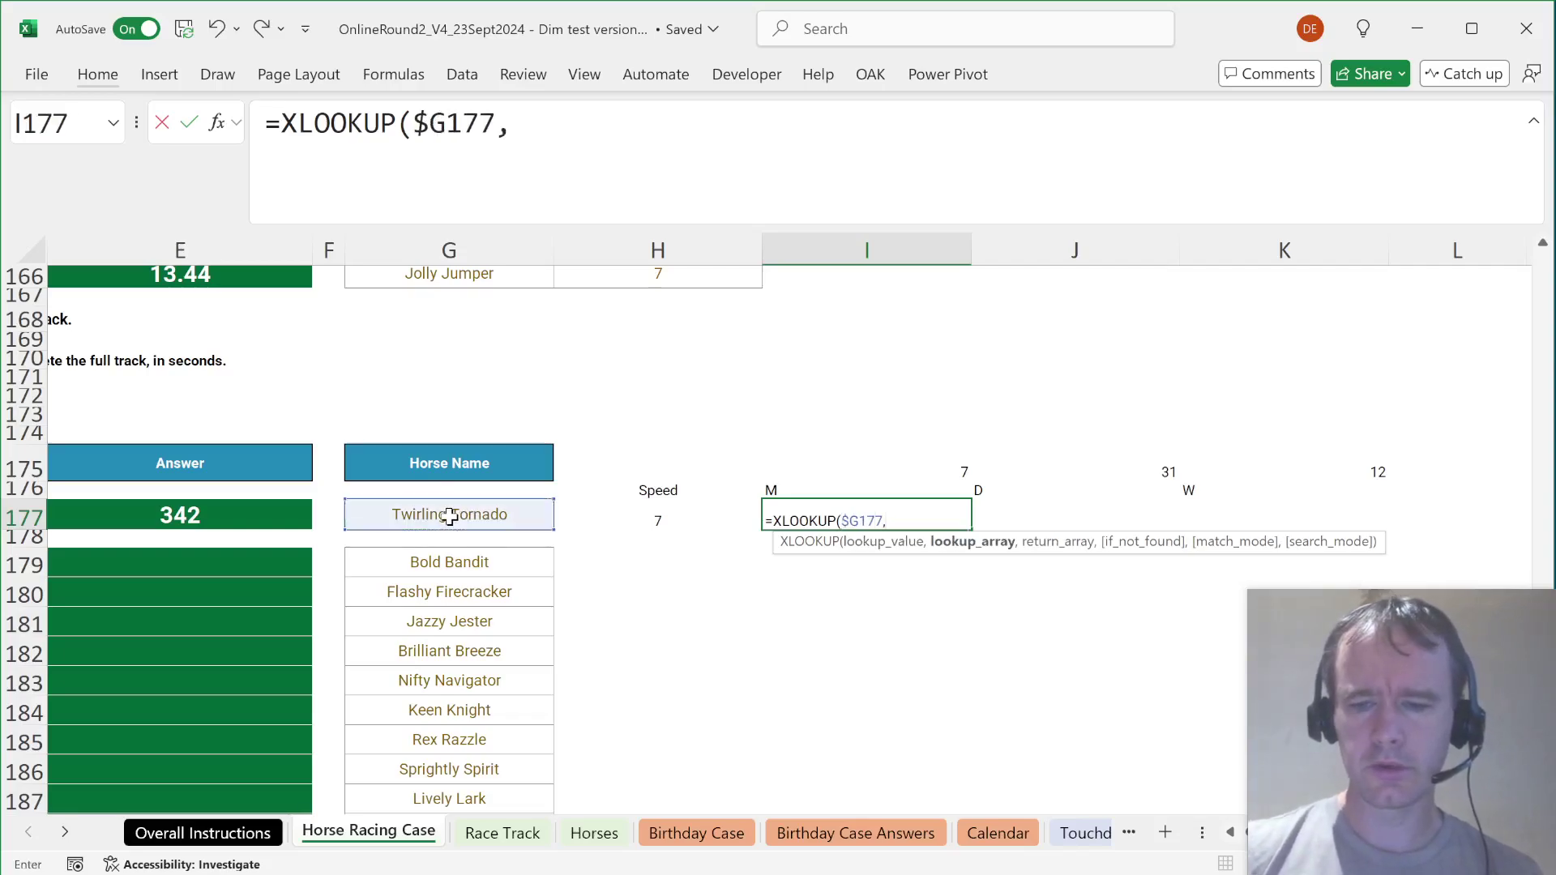
pyautogui.write('t[Name')
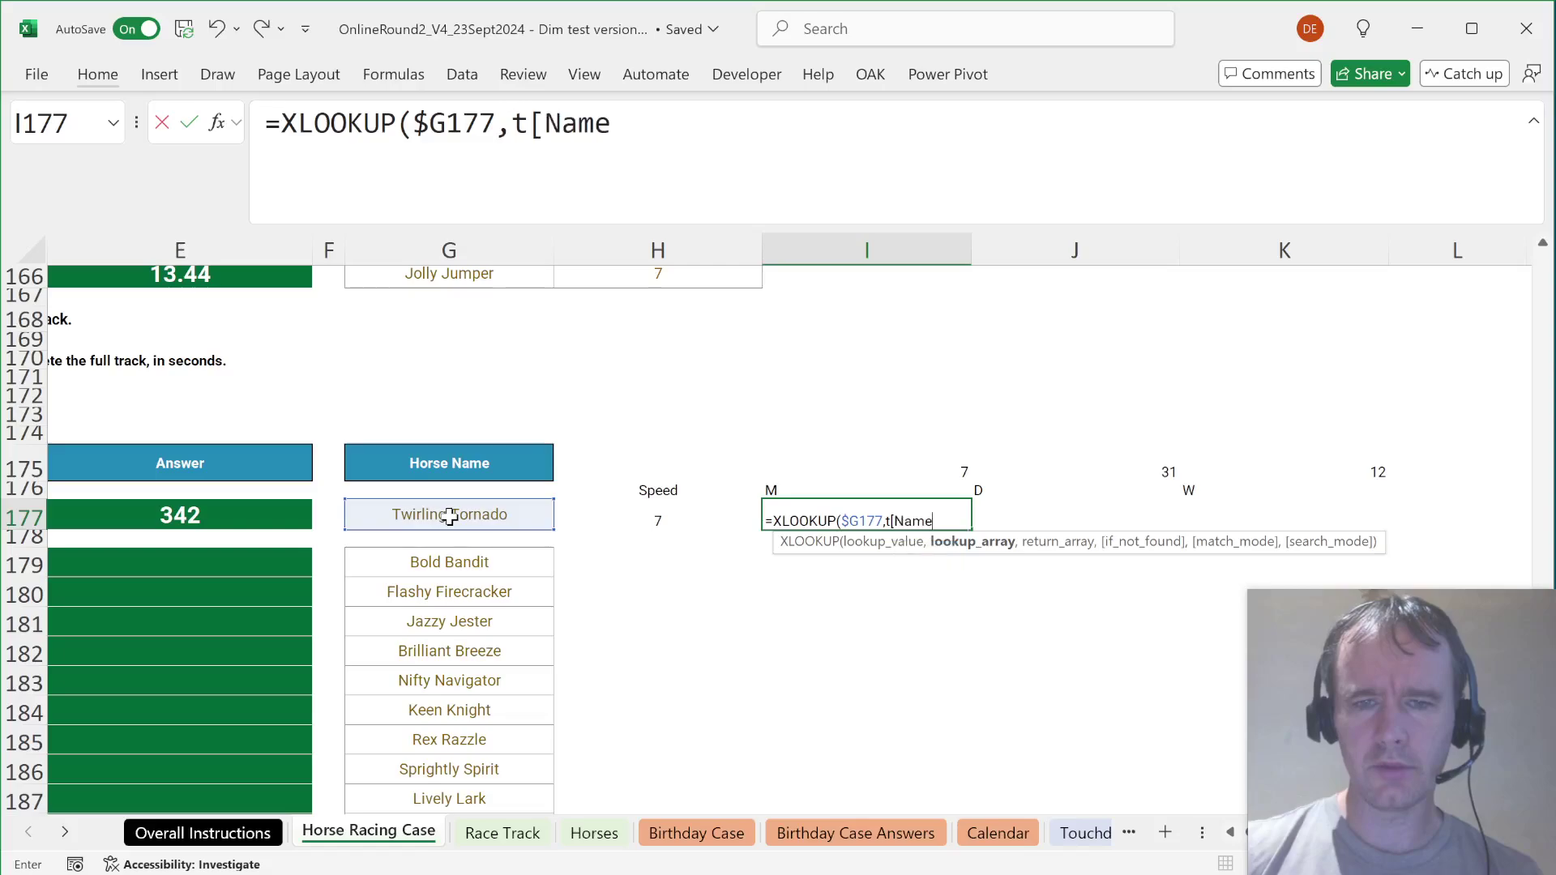
pyautogui.write('],t[m]')
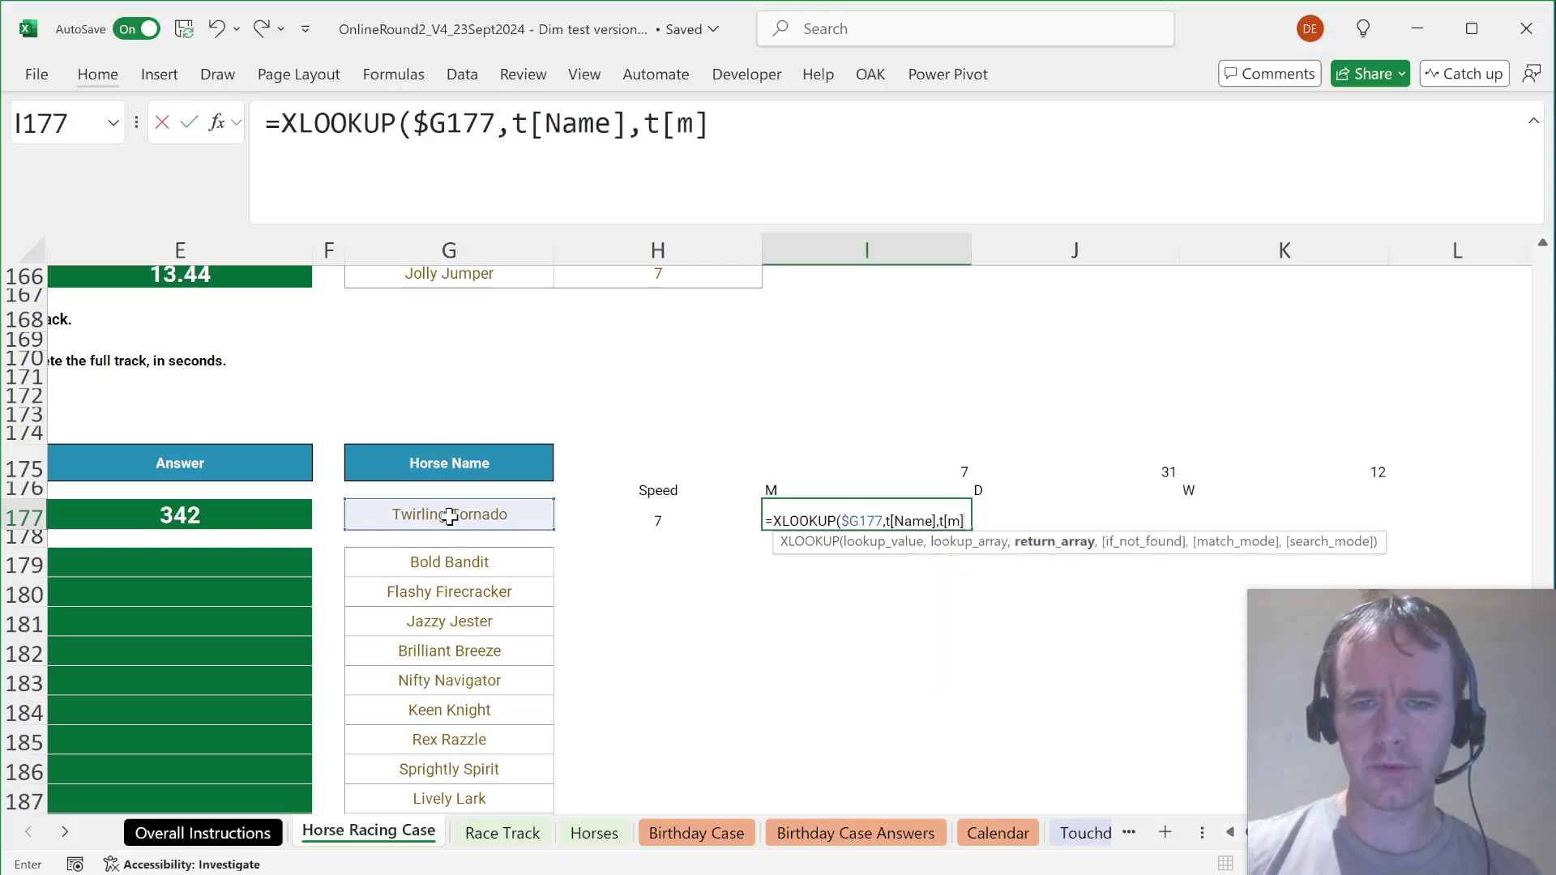
pyautogui.press('Return')
# Step: Copy the M lookup under D and W, switching them to return t[D] and t[W] (0 and -0.1)
pyautogui.press('Up')
pyautogui.hotkey('ctrl', 'c')
pyautogui.press('Right')
pyautogui.hotkey('ctrl', 'v')
pyautogui.press('Right')
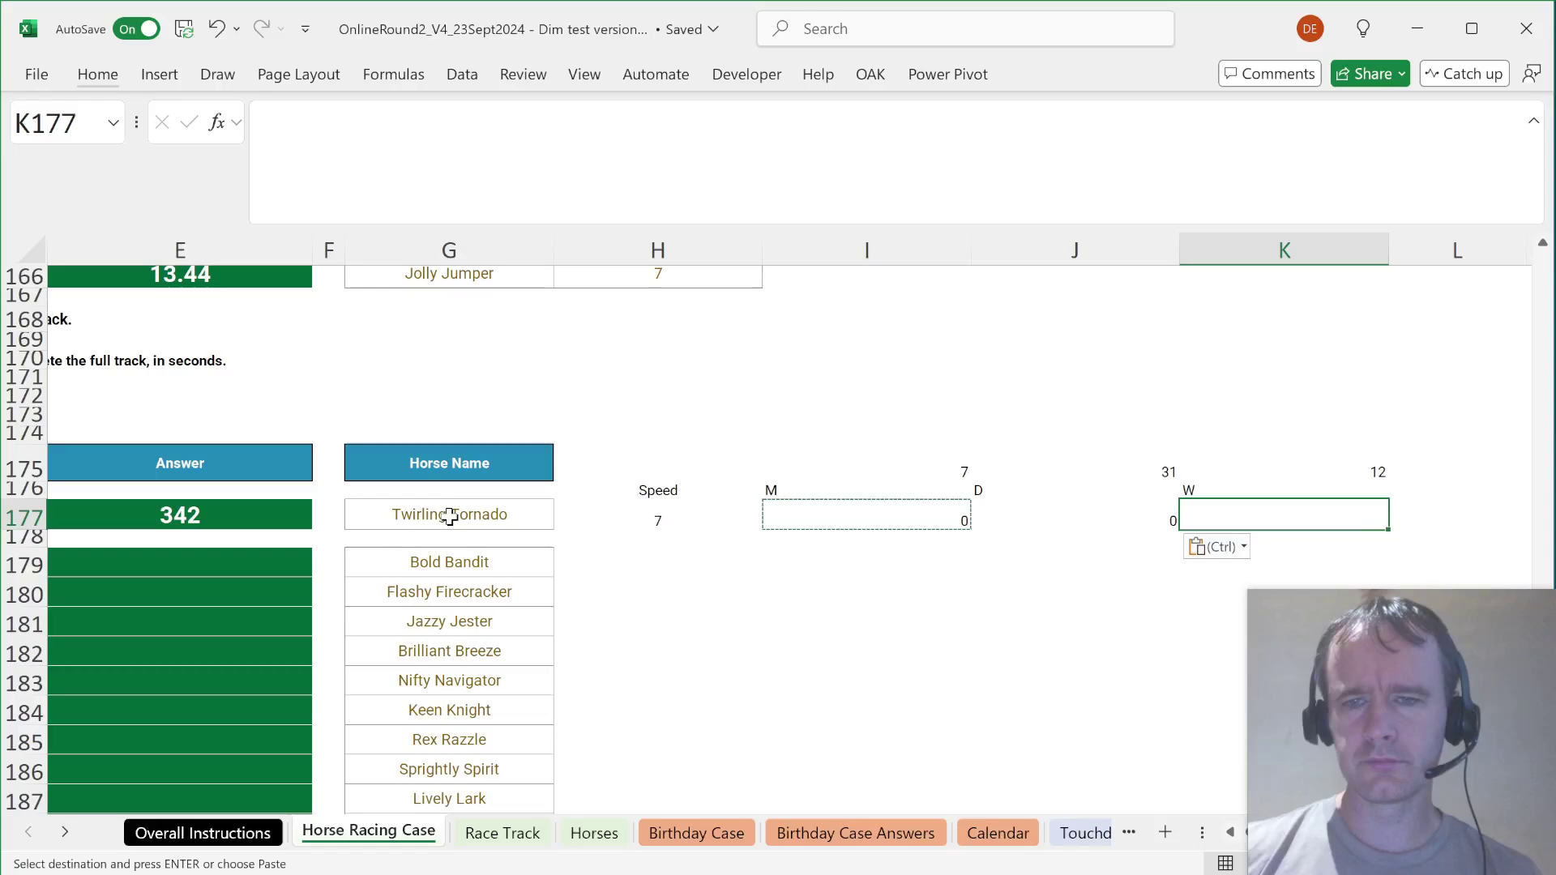
pyautogui.hotkey('ctrl', 'v')
pyautogui.press('Left')
pyautogui.click(693, 212)
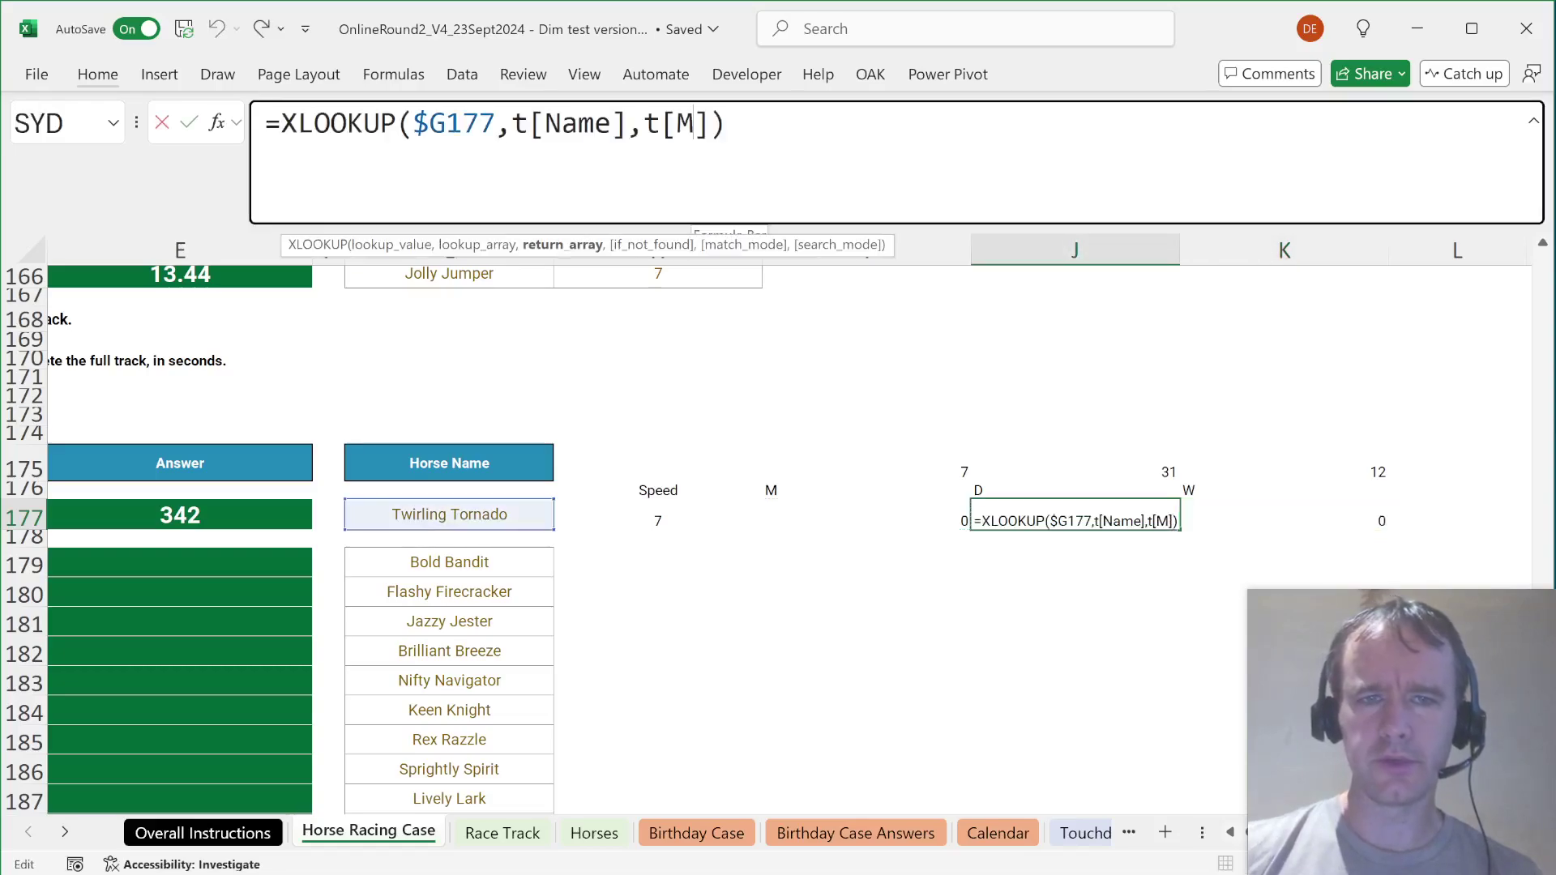
pyautogui.press('BackSpace')
pyautogui.write('d')
pyautogui.press('Return')
pyautogui.press('Up')
pyautogui.press('Right')
pyautogui.click(694, 123)
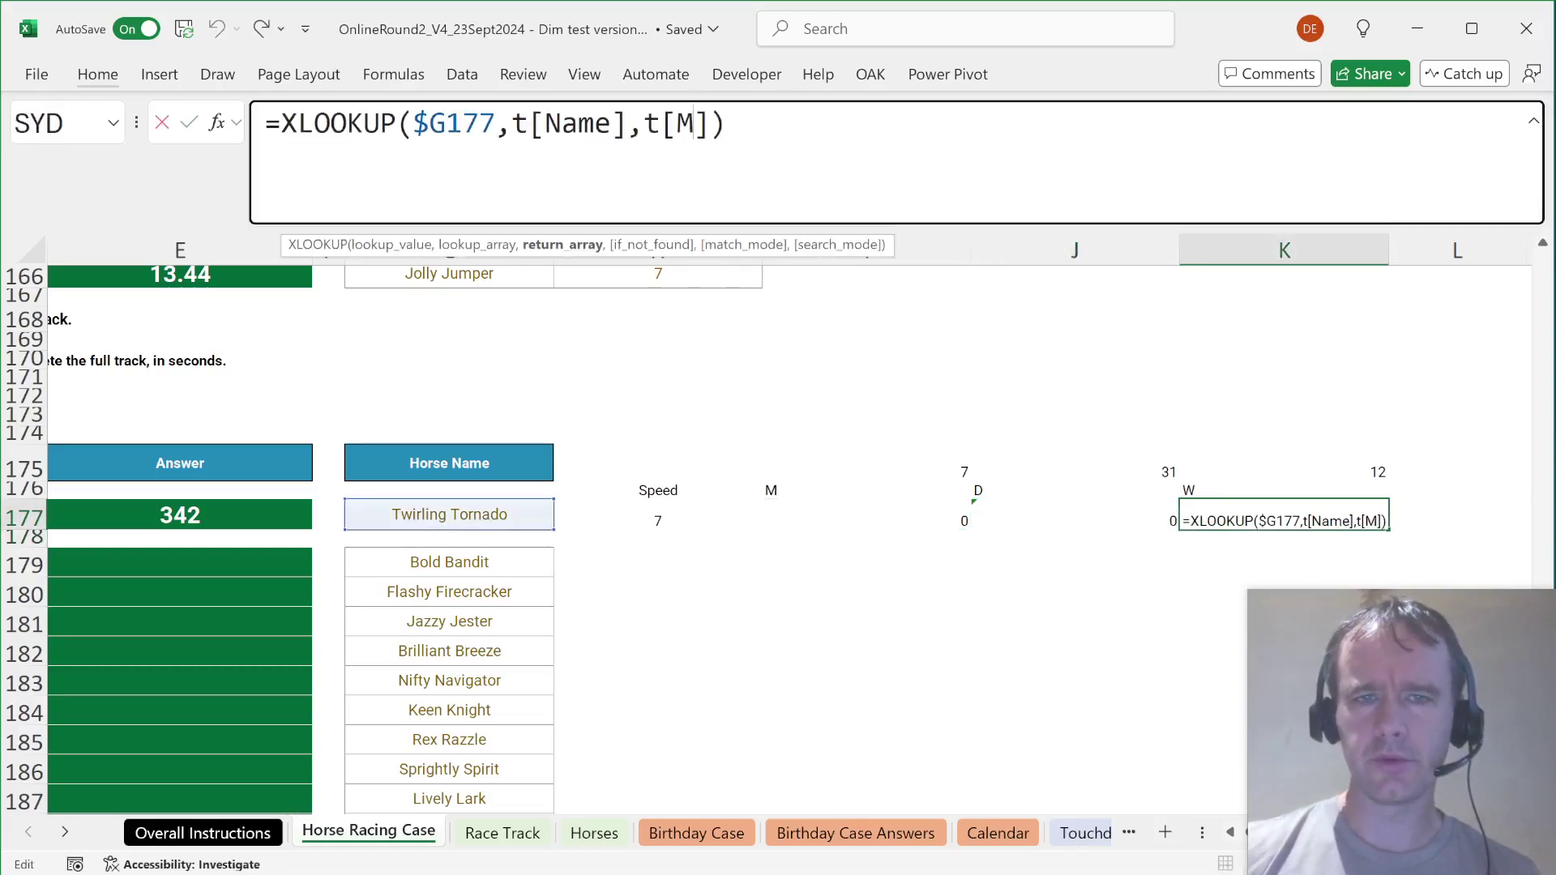
pyautogui.press('BackSpace')
pyautogui.write('w')
pyautogui.press('Return')
pyautogui.press('Up')
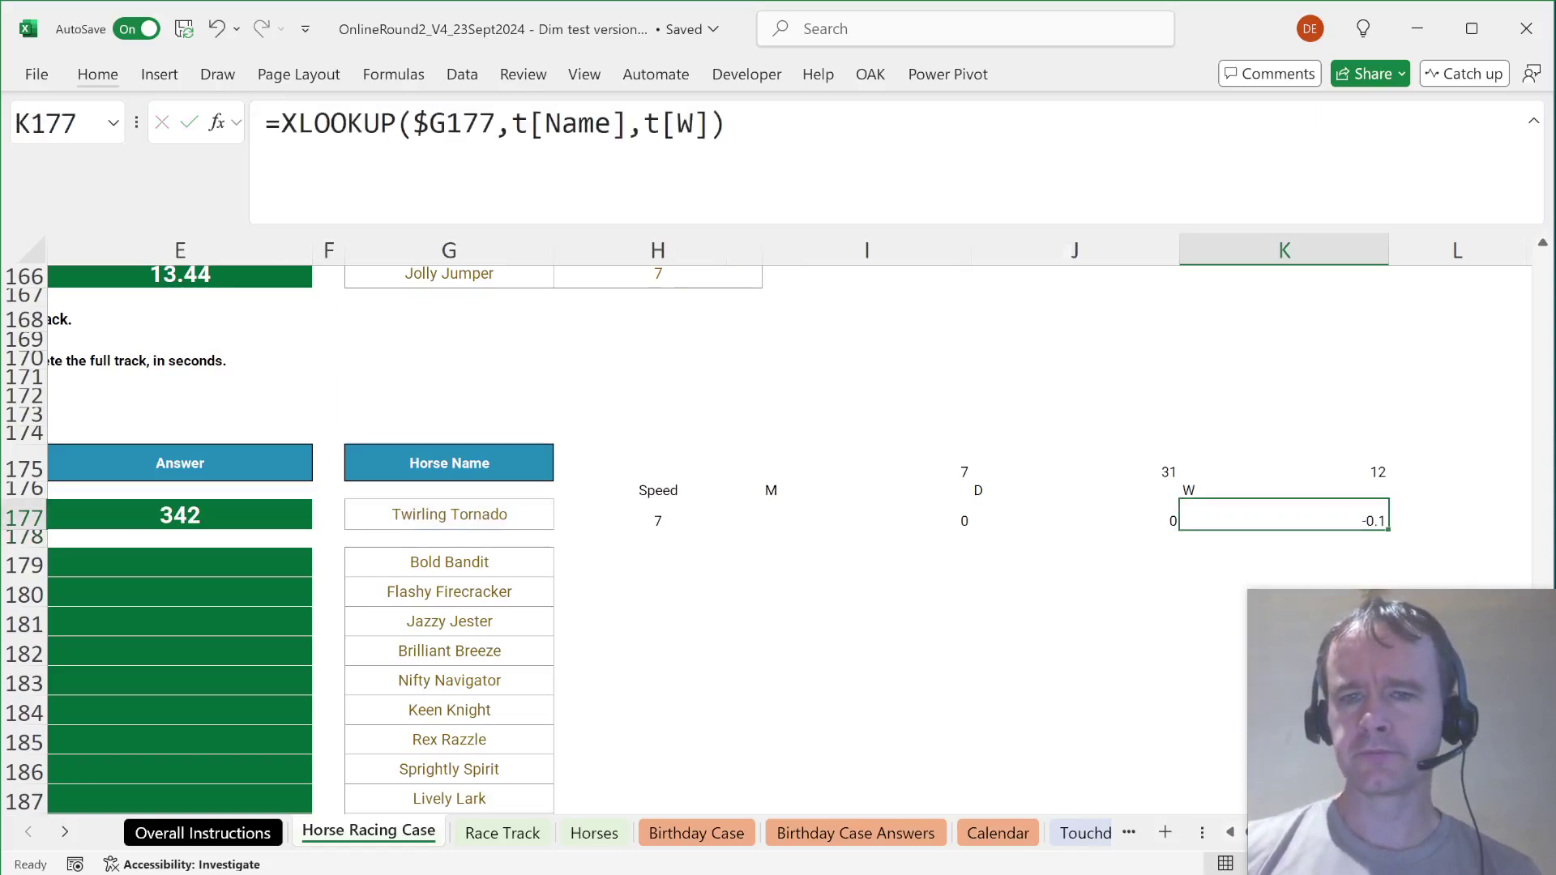
pyautogui.click(1457, 514)
# Step: Calculate the total time in L177 as speed × SUM(counts × (1 + adjustments)), giving 341.6
pyautogui.write('=')
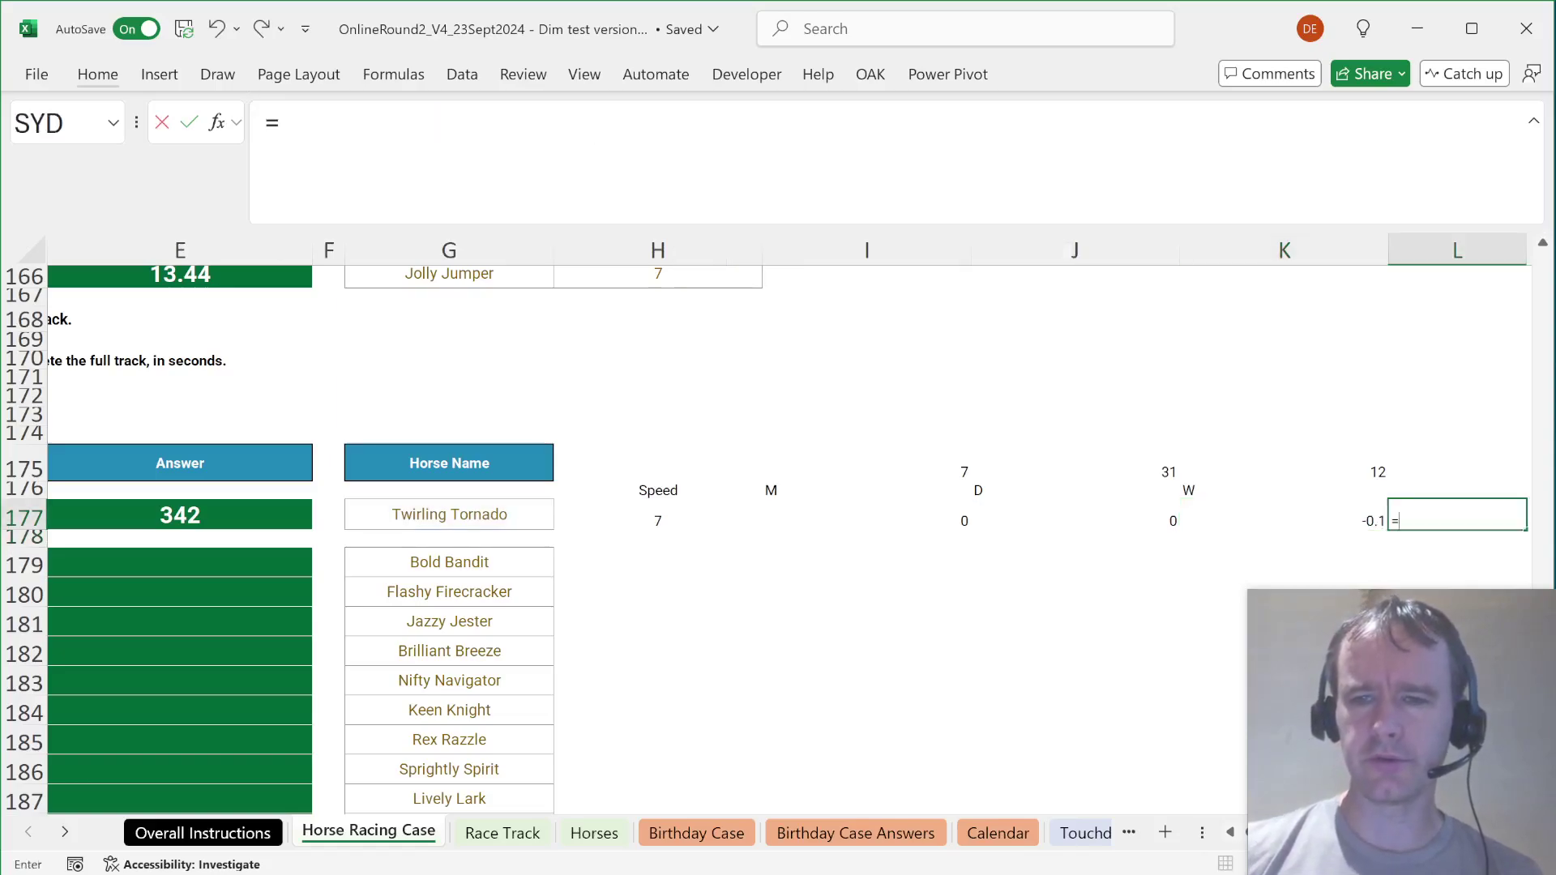
pyautogui.press('Left')
pyautogui.press('Left')
pyautogui.press('Left')
pyautogui.press('Left')
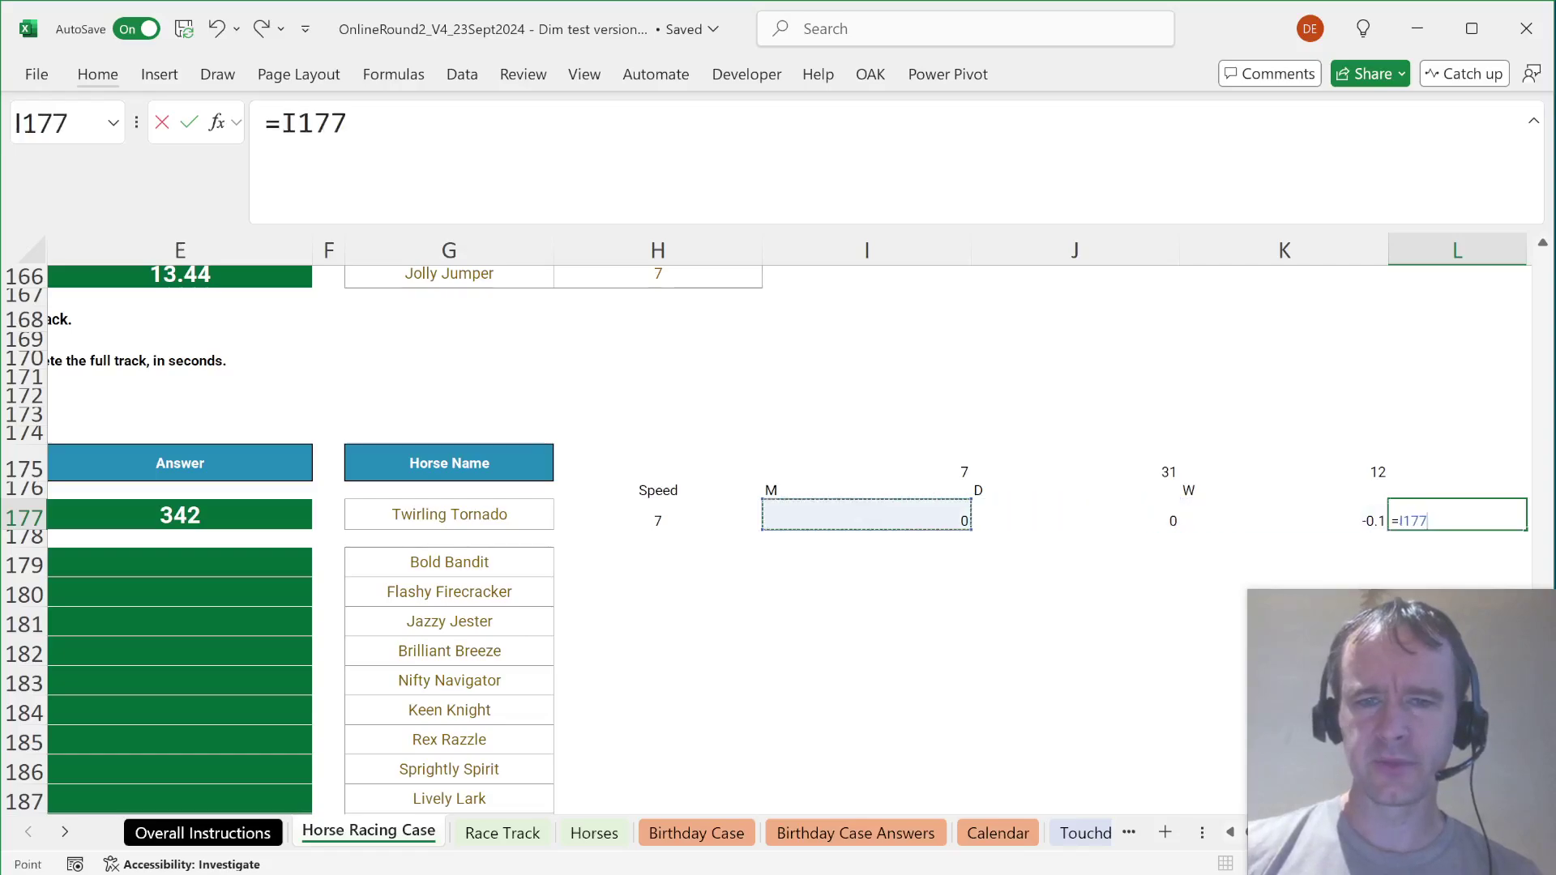
pyautogui.write('*')
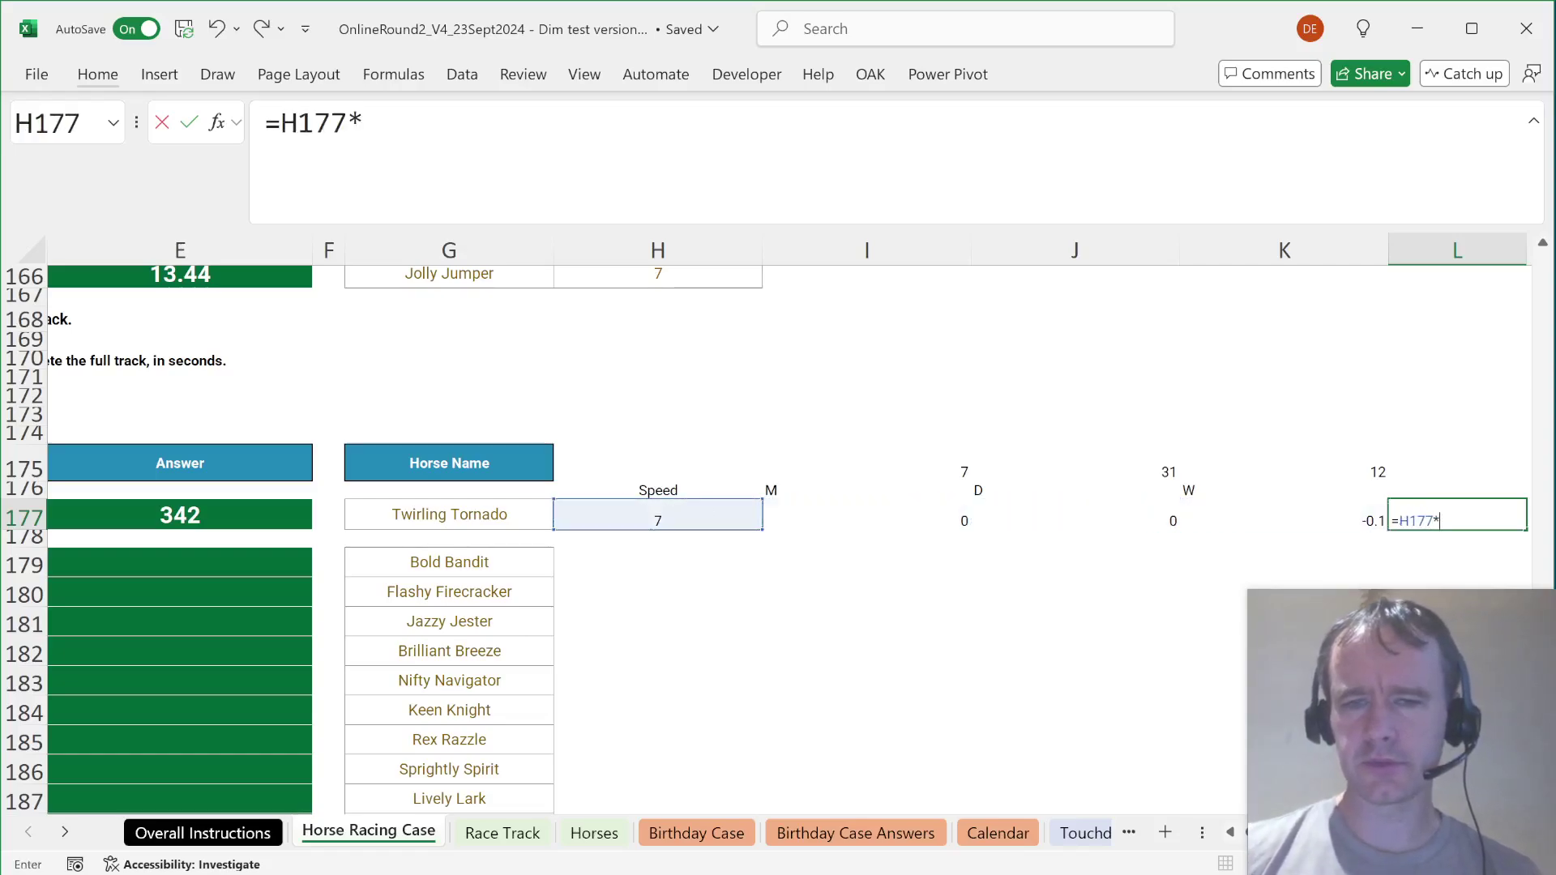
pyautogui.write('sum(')
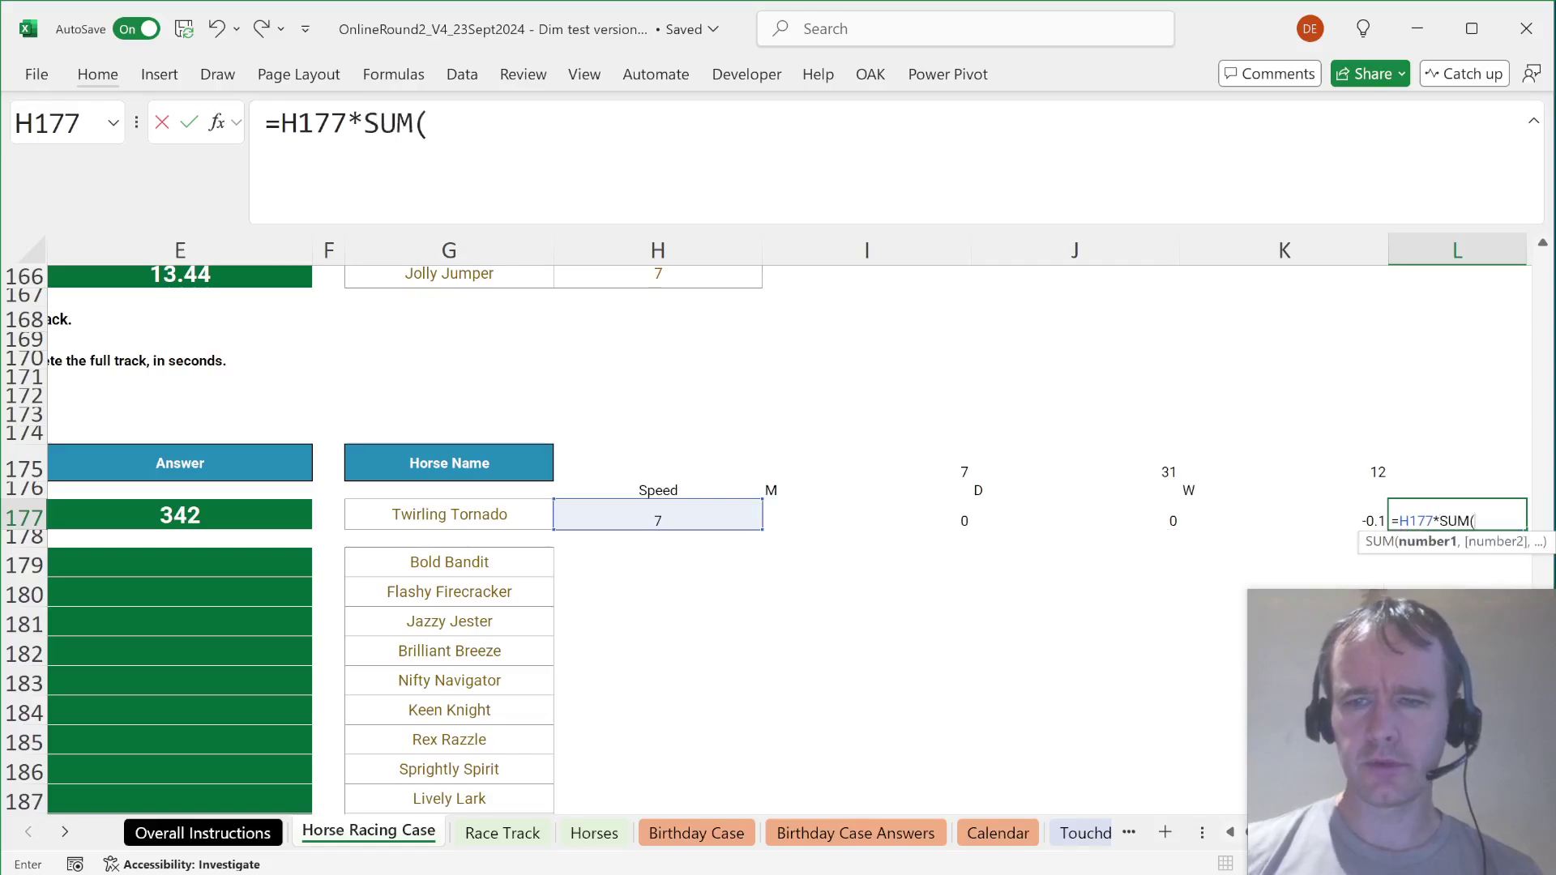
pyautogui.press('Left')
pyautogui.press('Up')
pyautogui.press('Up')
pyautogui.press('Left')
pyautogui.press('Left')
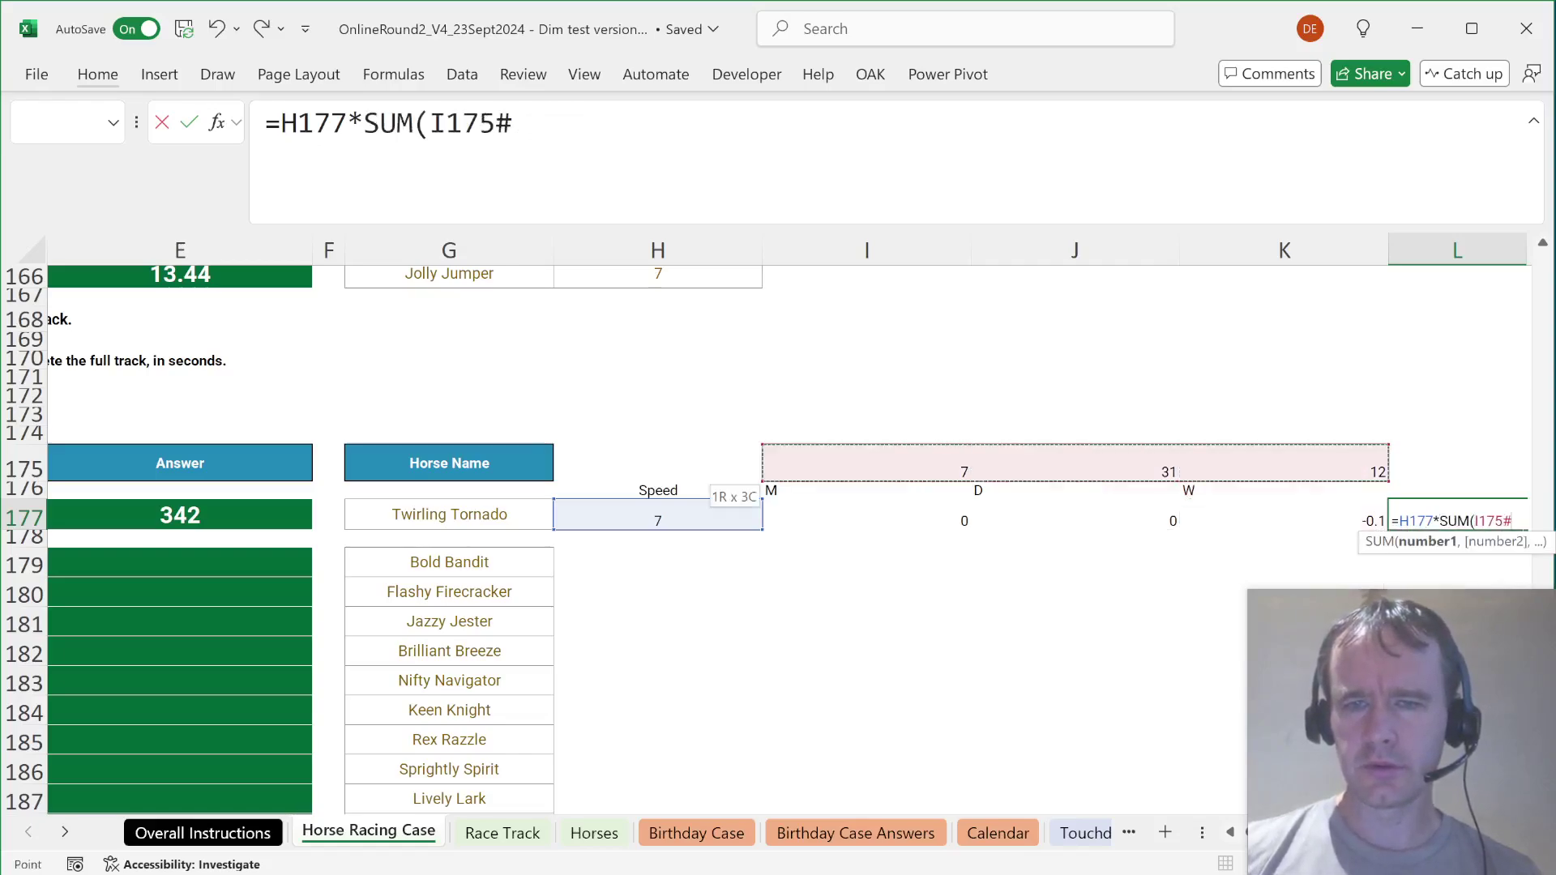
pyautogui.press('F4')
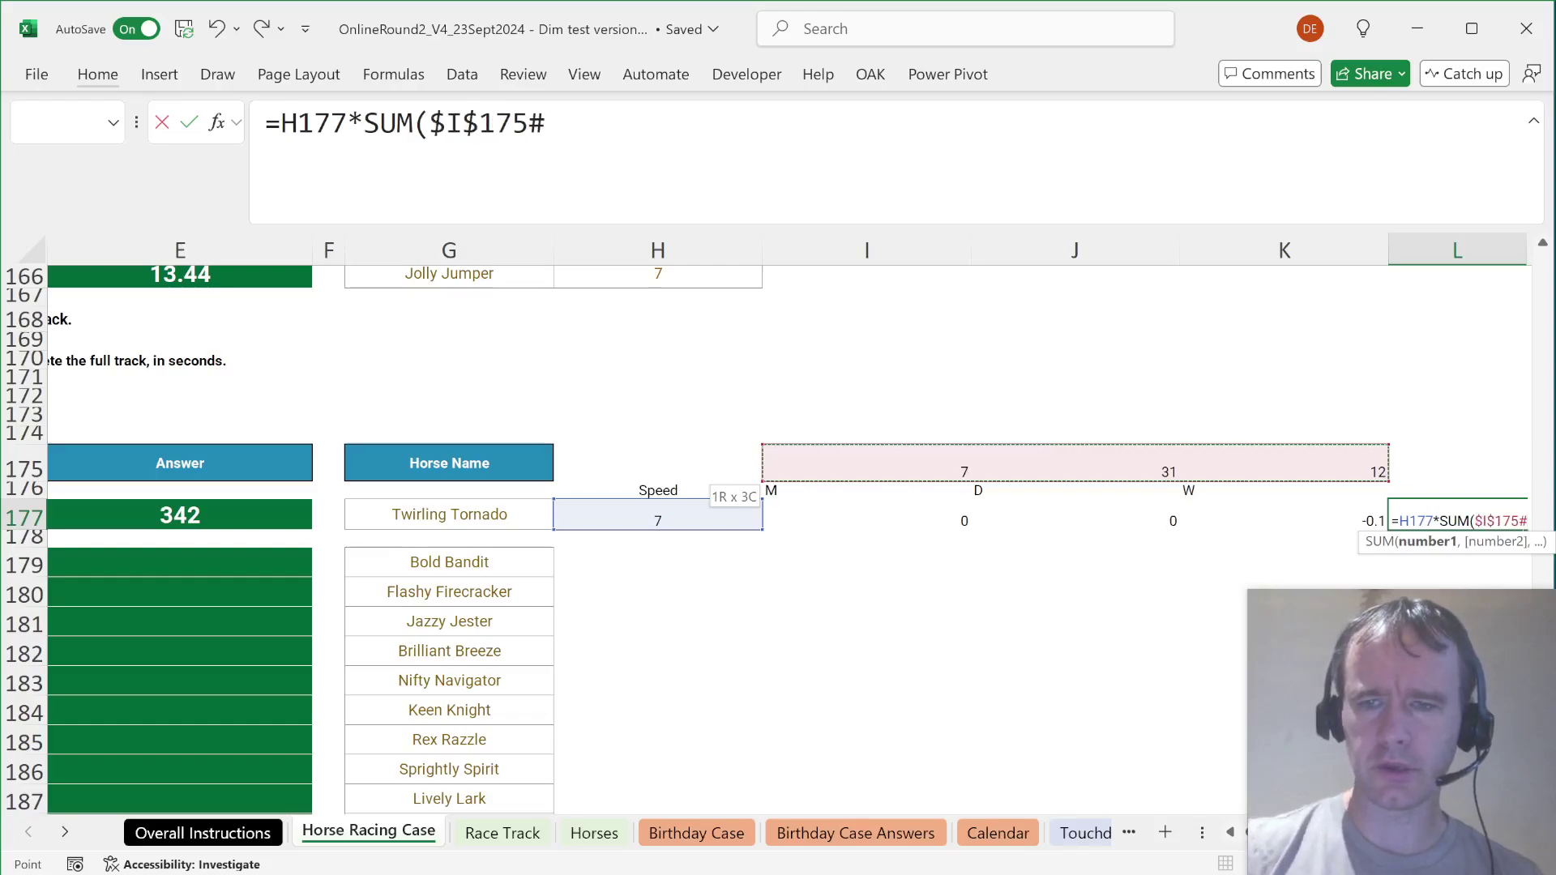
pyautogui.write('*')
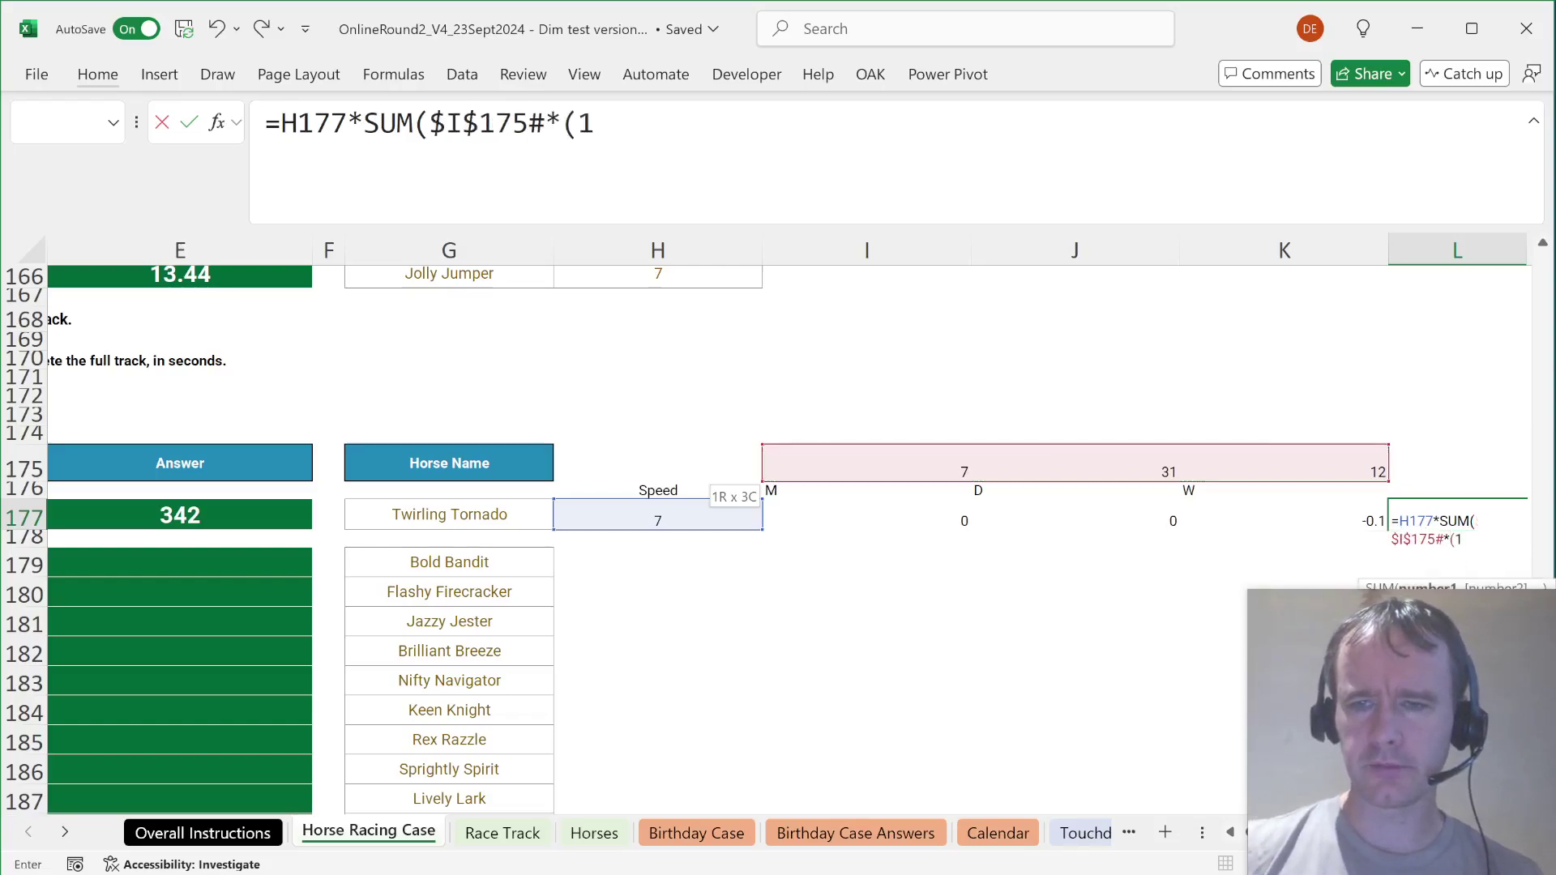
pyautogui.write('(1+')
pyautogui.hotkey('shift', 'Left')
pyautogui.hotkey('shift', 'Left')
pyautogui.hotkey('shift', 'Left')
pyautogui.write(')')
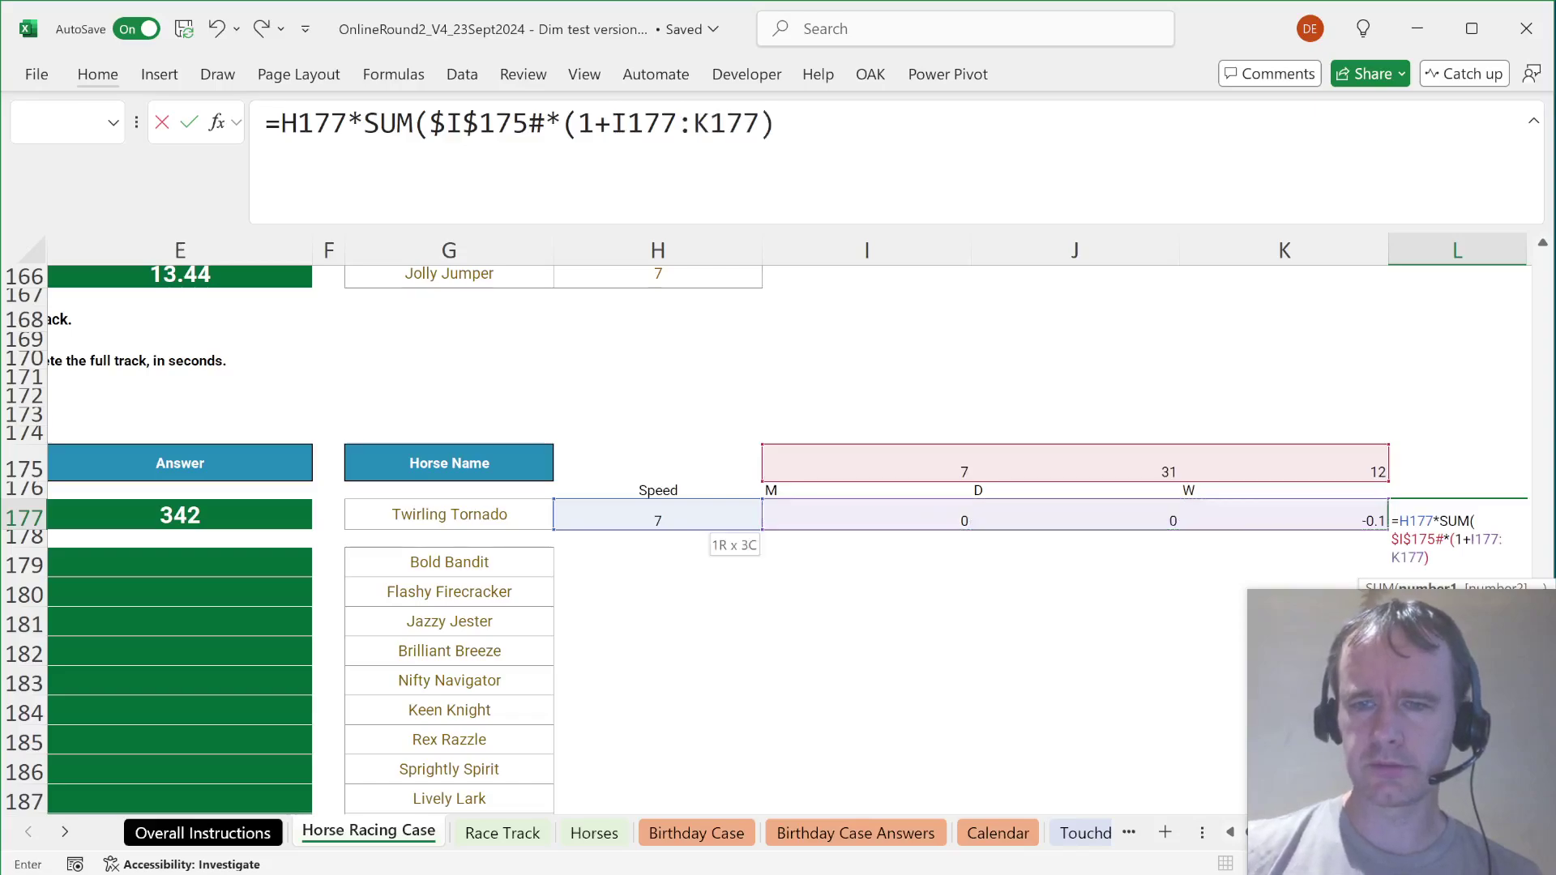
pyautogui.press('Return')
pyautogui.press('Up')
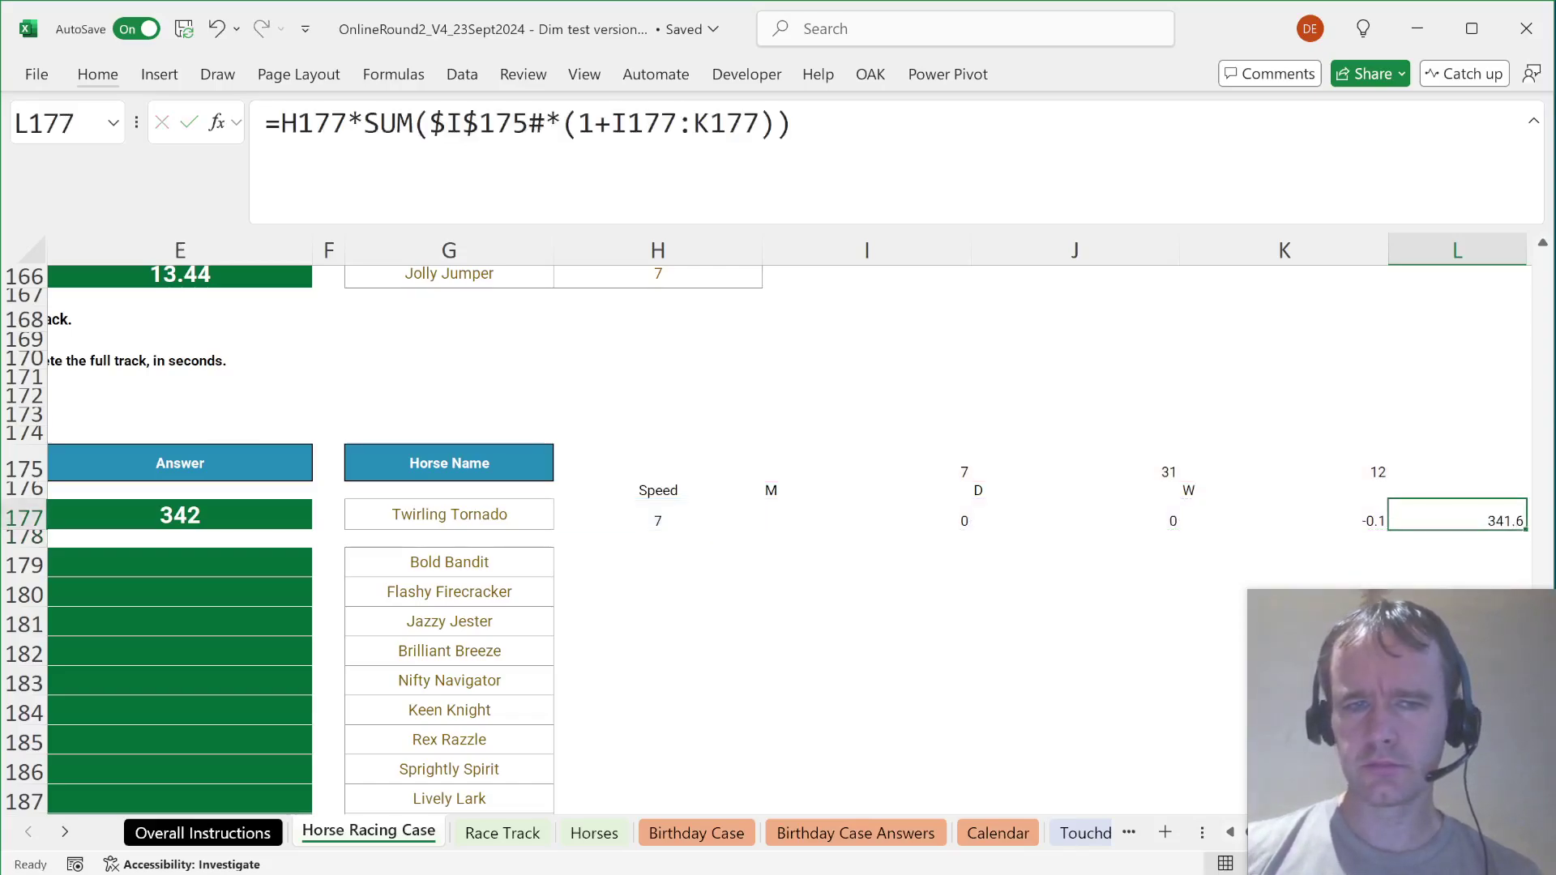
pyautogui.press('Right')
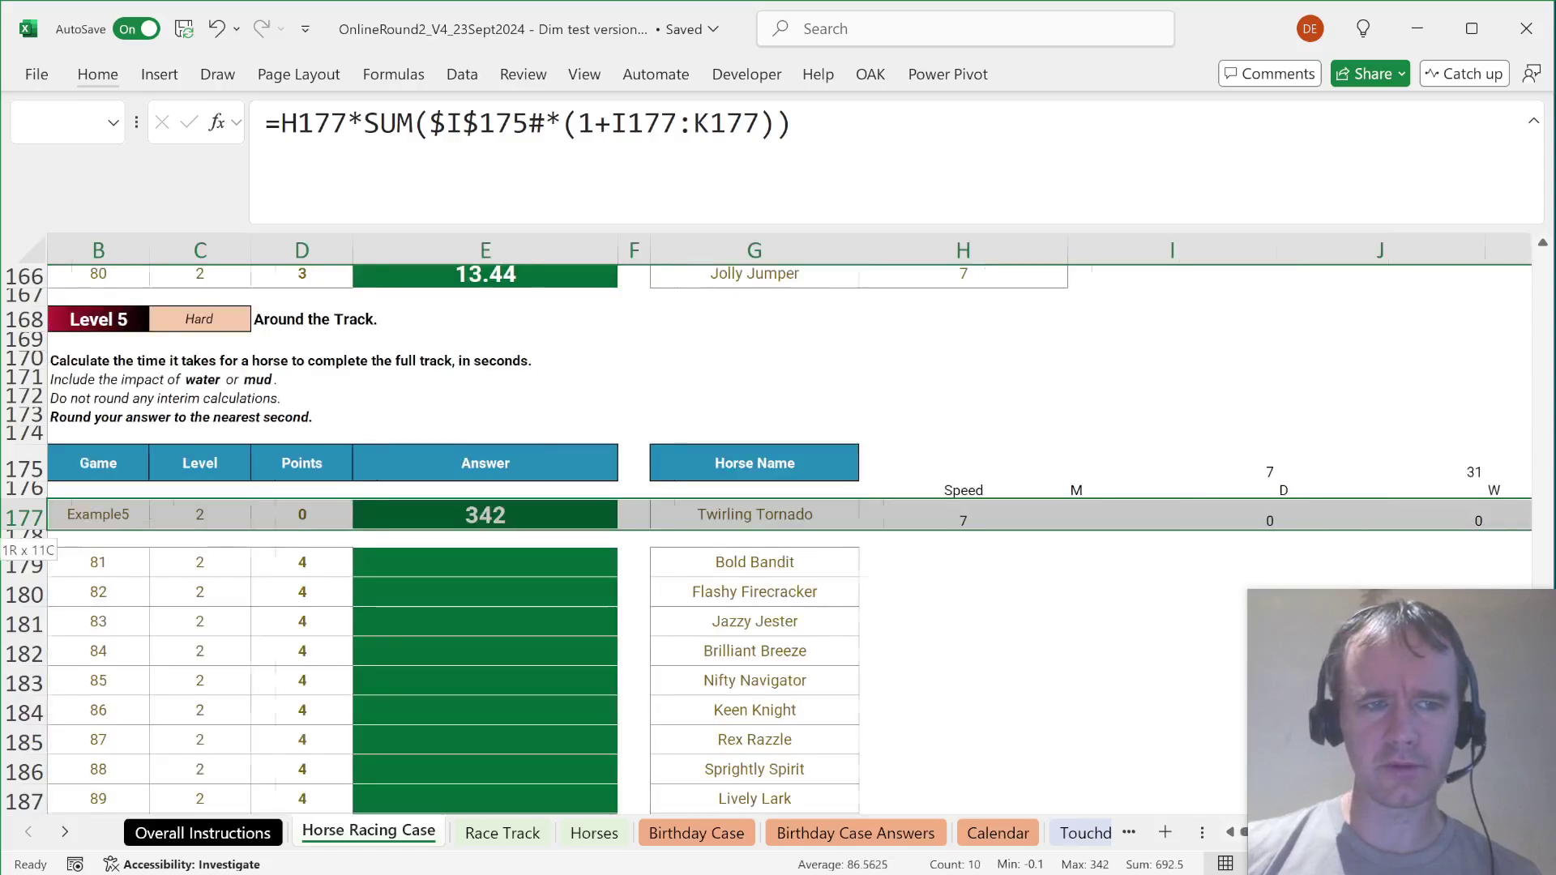
pyautogui.press('Left')
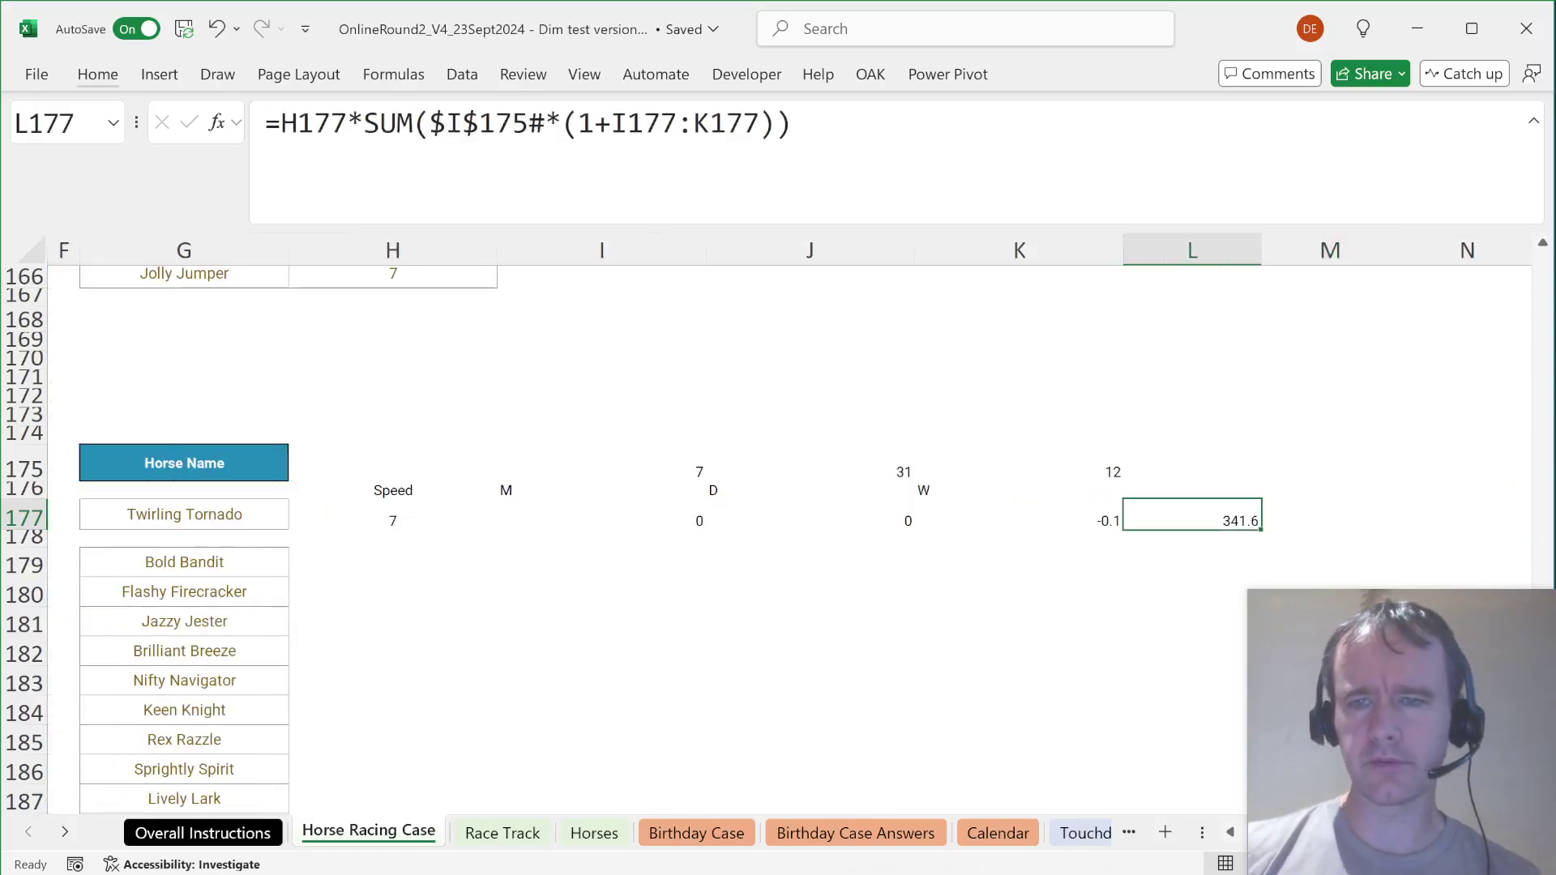
# Step: Label L175 Total and M175 Round, and enter =ROUND(L177,0) in M177 showing 342
pyautogui.press('Up')
pyautogui.press('Up')
pyautogui.write('Total')
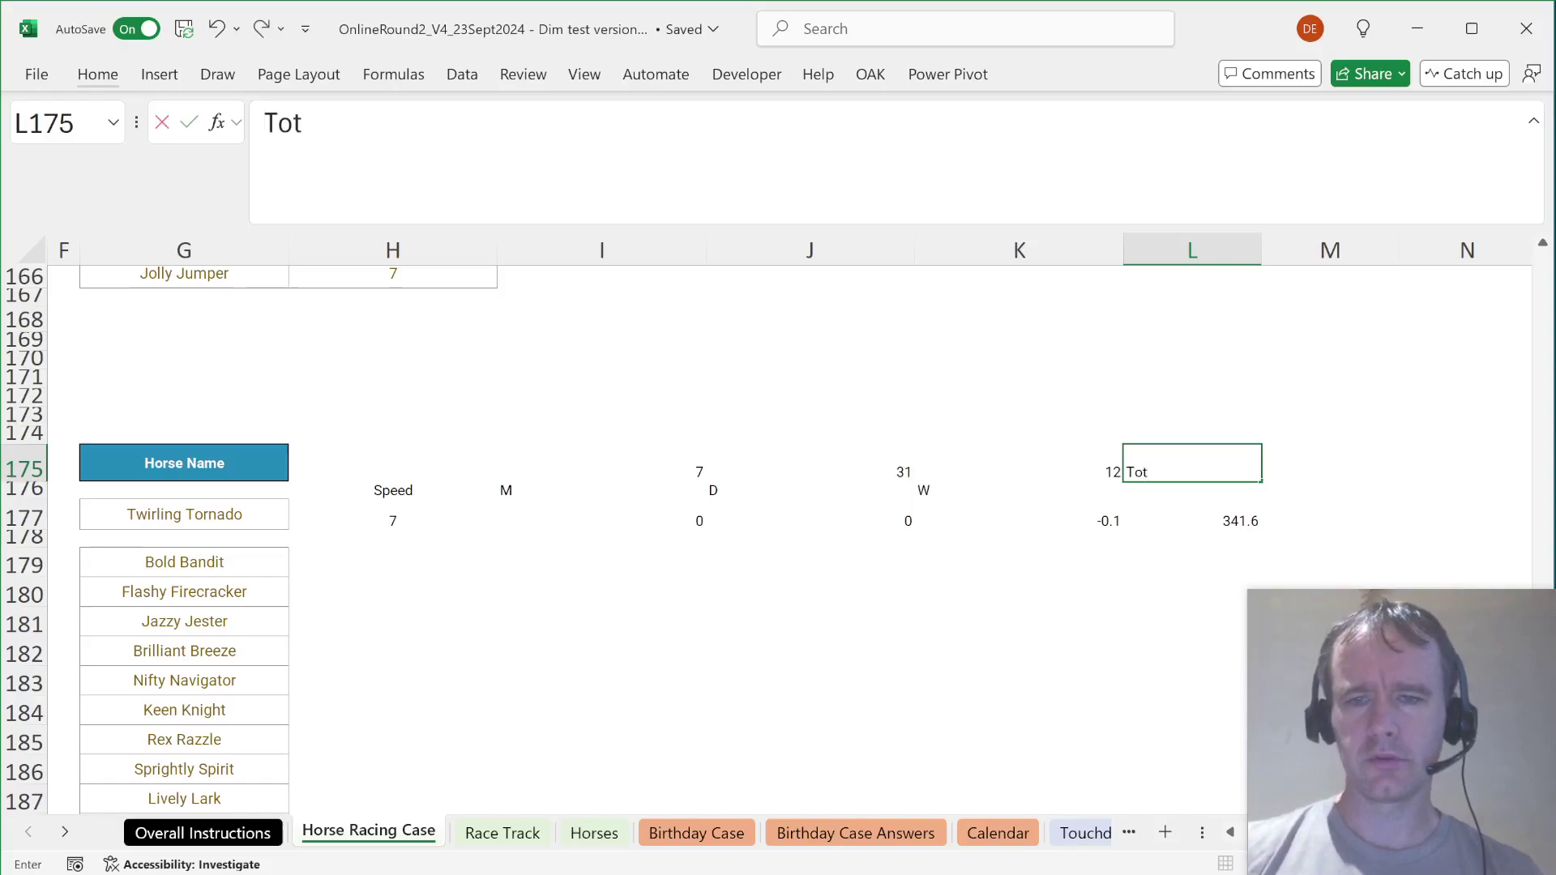
pyautogui.press('Tab')
pyautogui.write('Round')
pyautogui.press('Return')
pyautogui.press('Down')
pyautogui.press('Down')
pyautogui.press('Right')
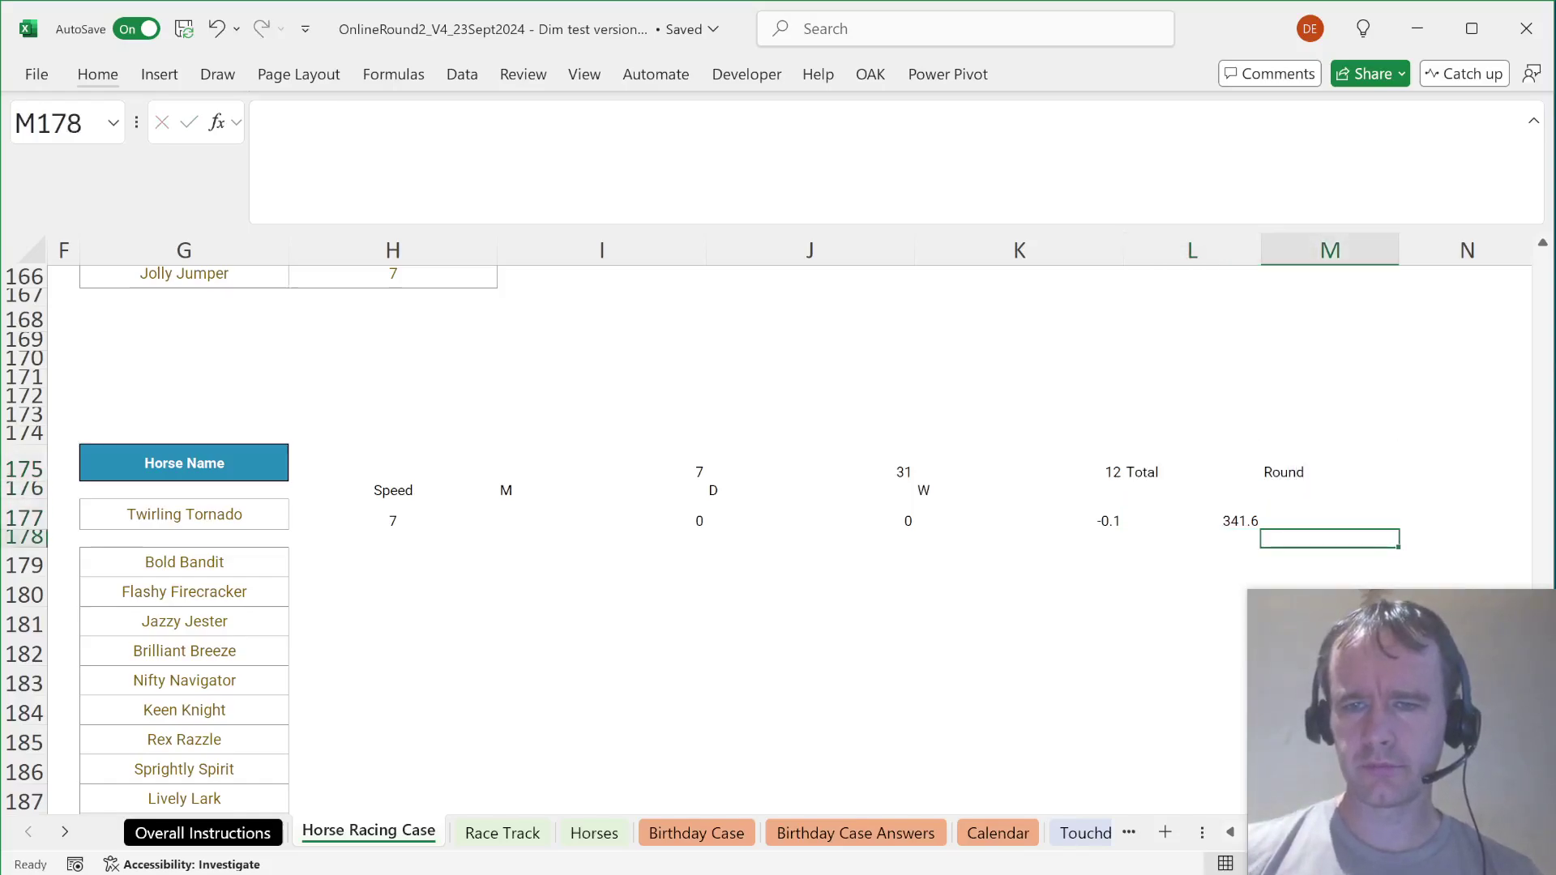
pyautogui.press('Up')
pyautogui.write('=rou')
pyautogui.press('Tab')
pyautogui.press('Left')
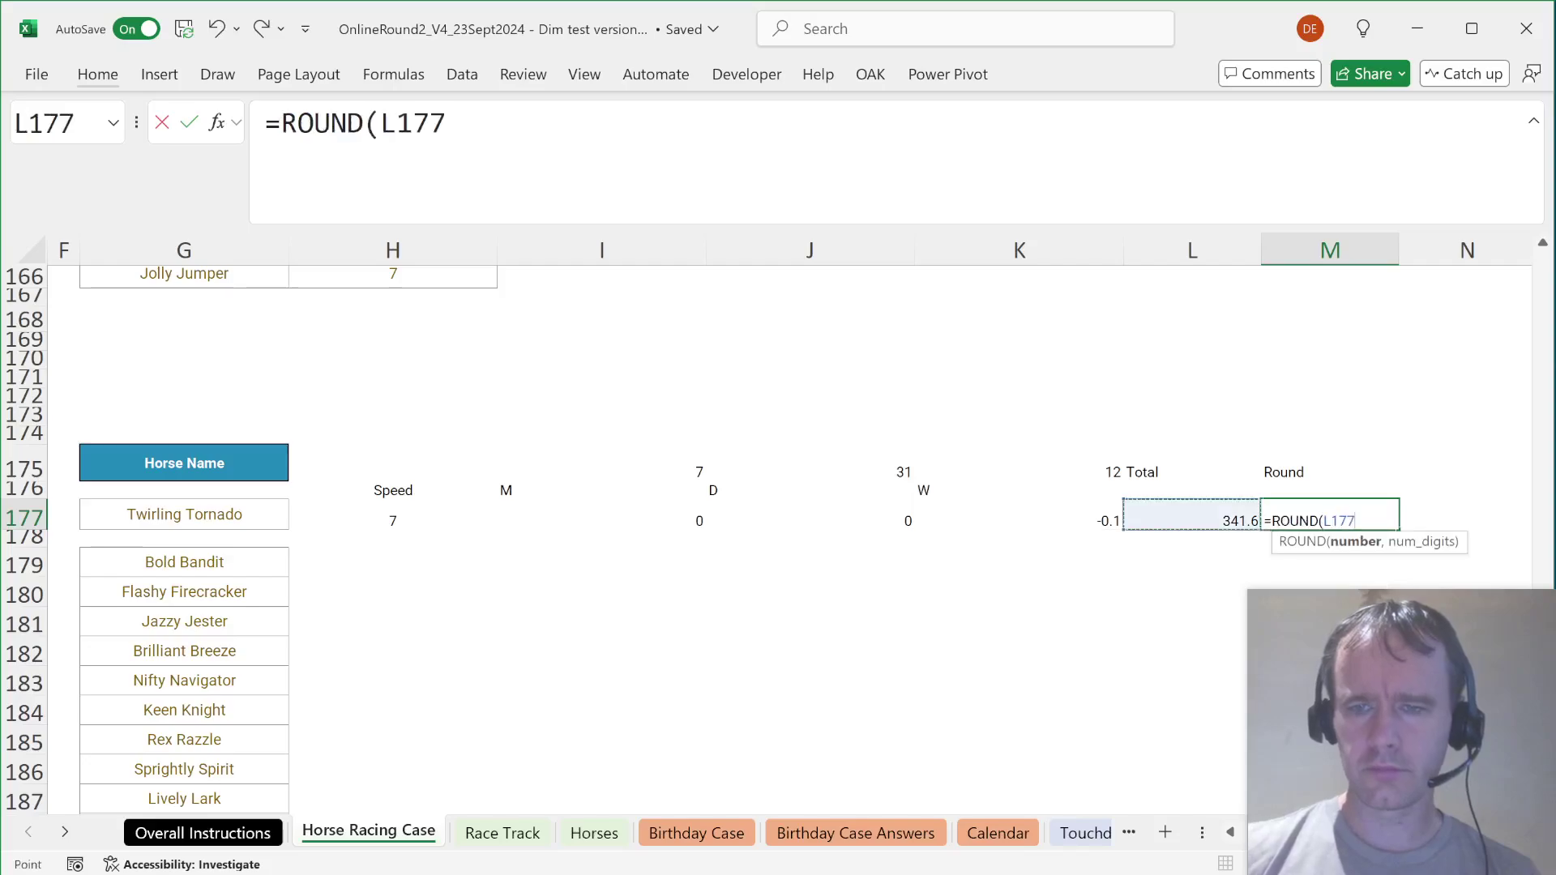
pyautogui.write(',0')
pyautogui.press('Return')
# Step: Copy the H177:M177 calculation row and move to the next sheet
pyautogui.press('Left')
pyautogui.press('Left')
pyautogui.press('Down')
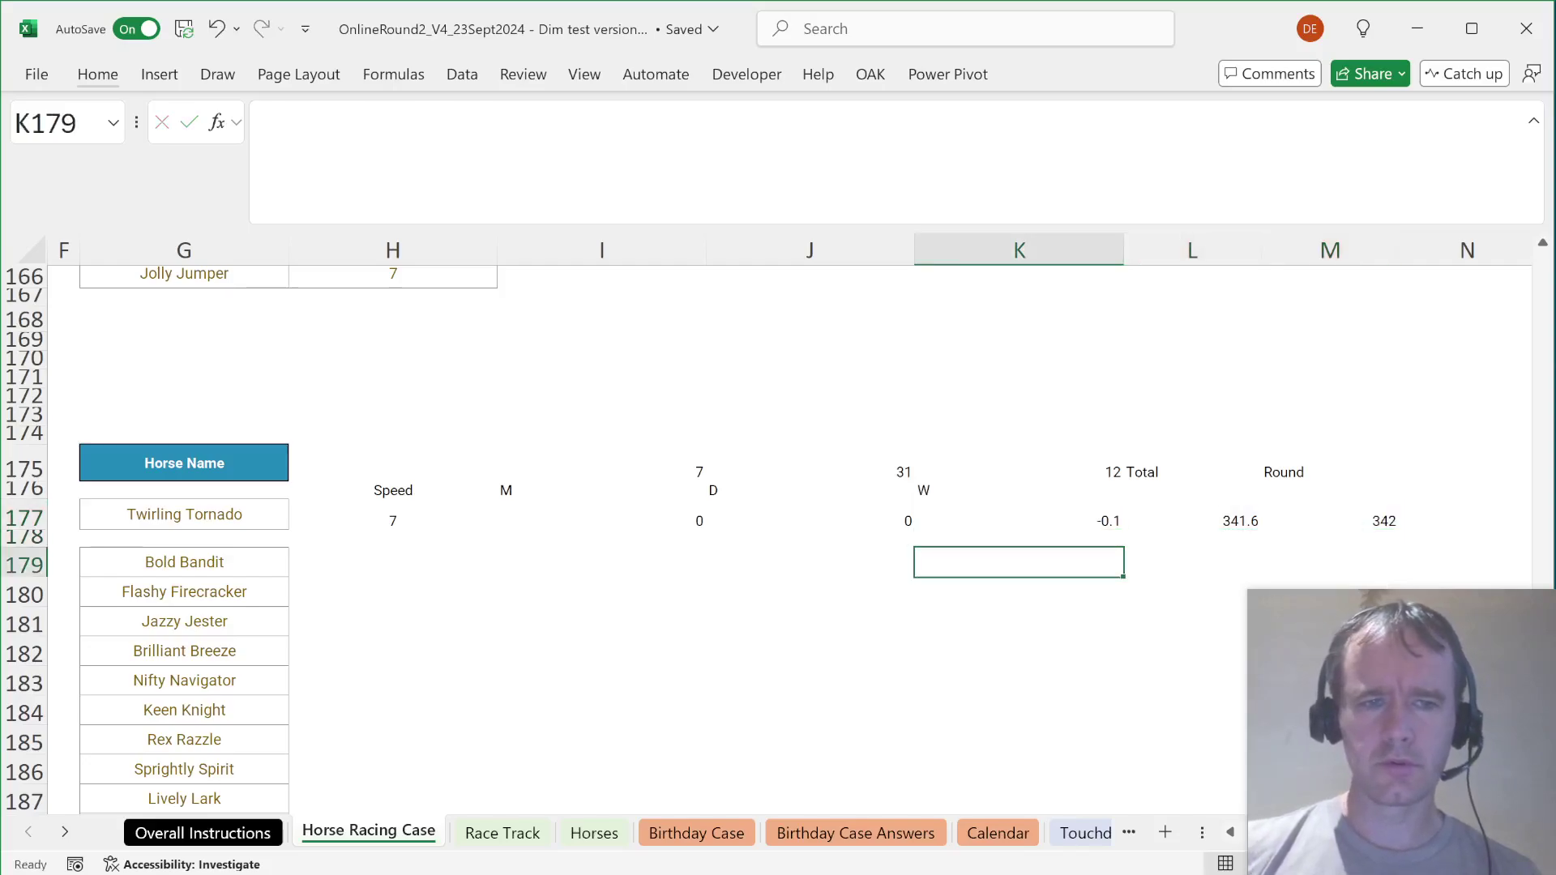
pyautogui.hotkey('ctrl', 'Left')
pyautogui.press('Up')
pyautogui.press('Right')
pyautogui.press('Up')
pyautogui.hotkey('ctrl', 'shift', 'Right')
pyautogui.hotkey('ctrl', 'c')
pyautogui.press('Down')
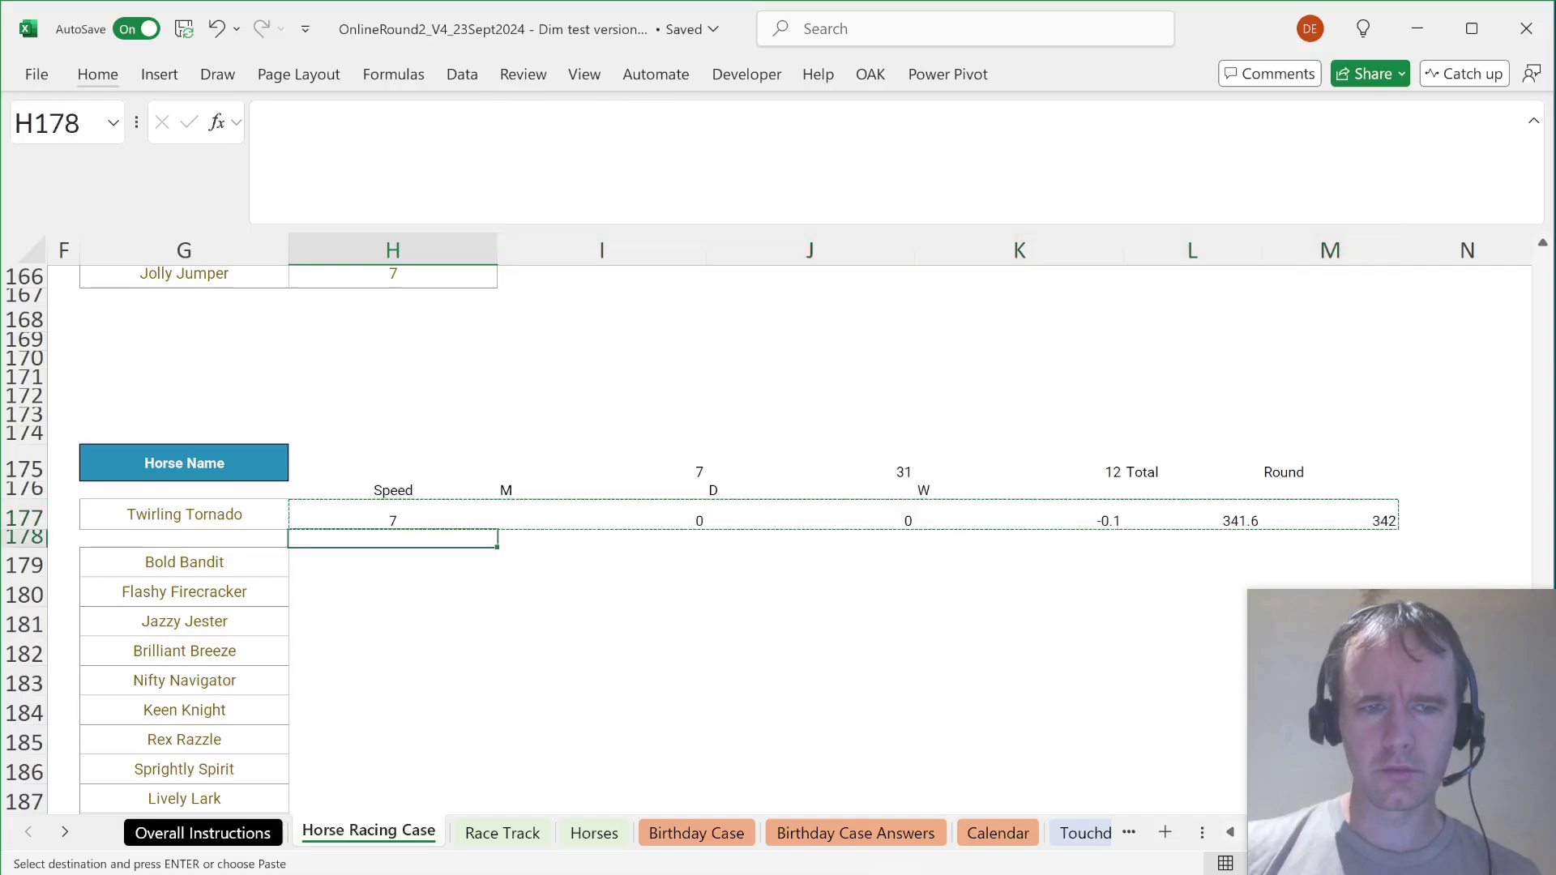
pyautogui.hotkey('ctrl', 'pagedown')
pyautogui.hotkey('ctrl', 'pagedown')
# Step: On the Horses sheet, insert a blank row above the table headers
pyautogui.press('Right')
pyautogui.press('Right')
pyautogui.press('Down')
pyautogui.press('Down')
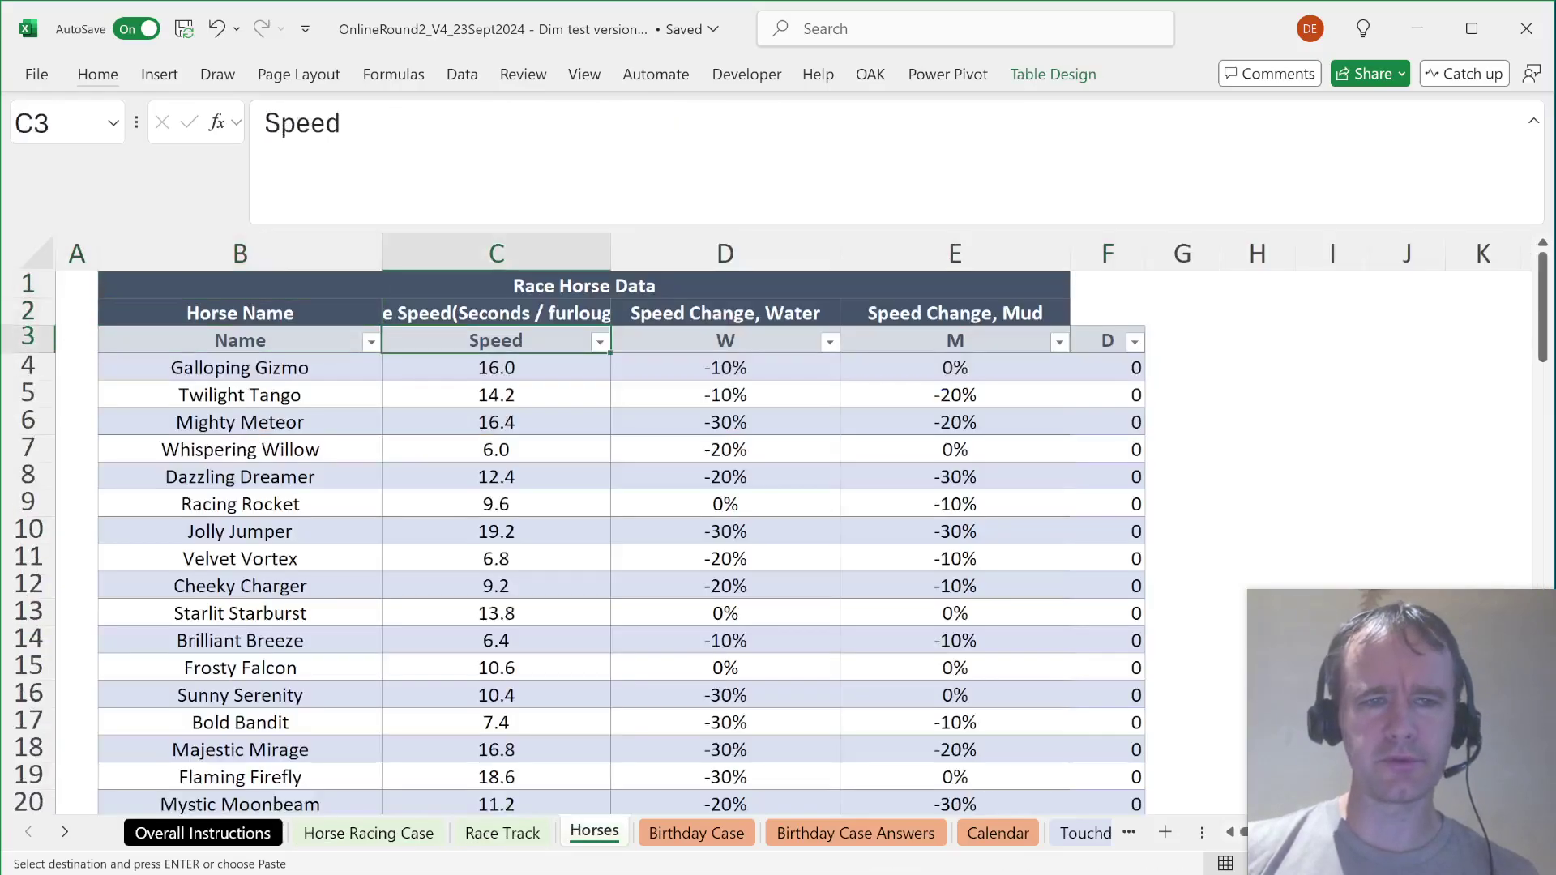
pyautogui.press('Down')
pyautogui.press('Right')
pyautogui.press('Right')
pyautogui.press('Right')
pyautogui.press('Up')
pyautogui.press('Left')
pyautogui.press('Left')
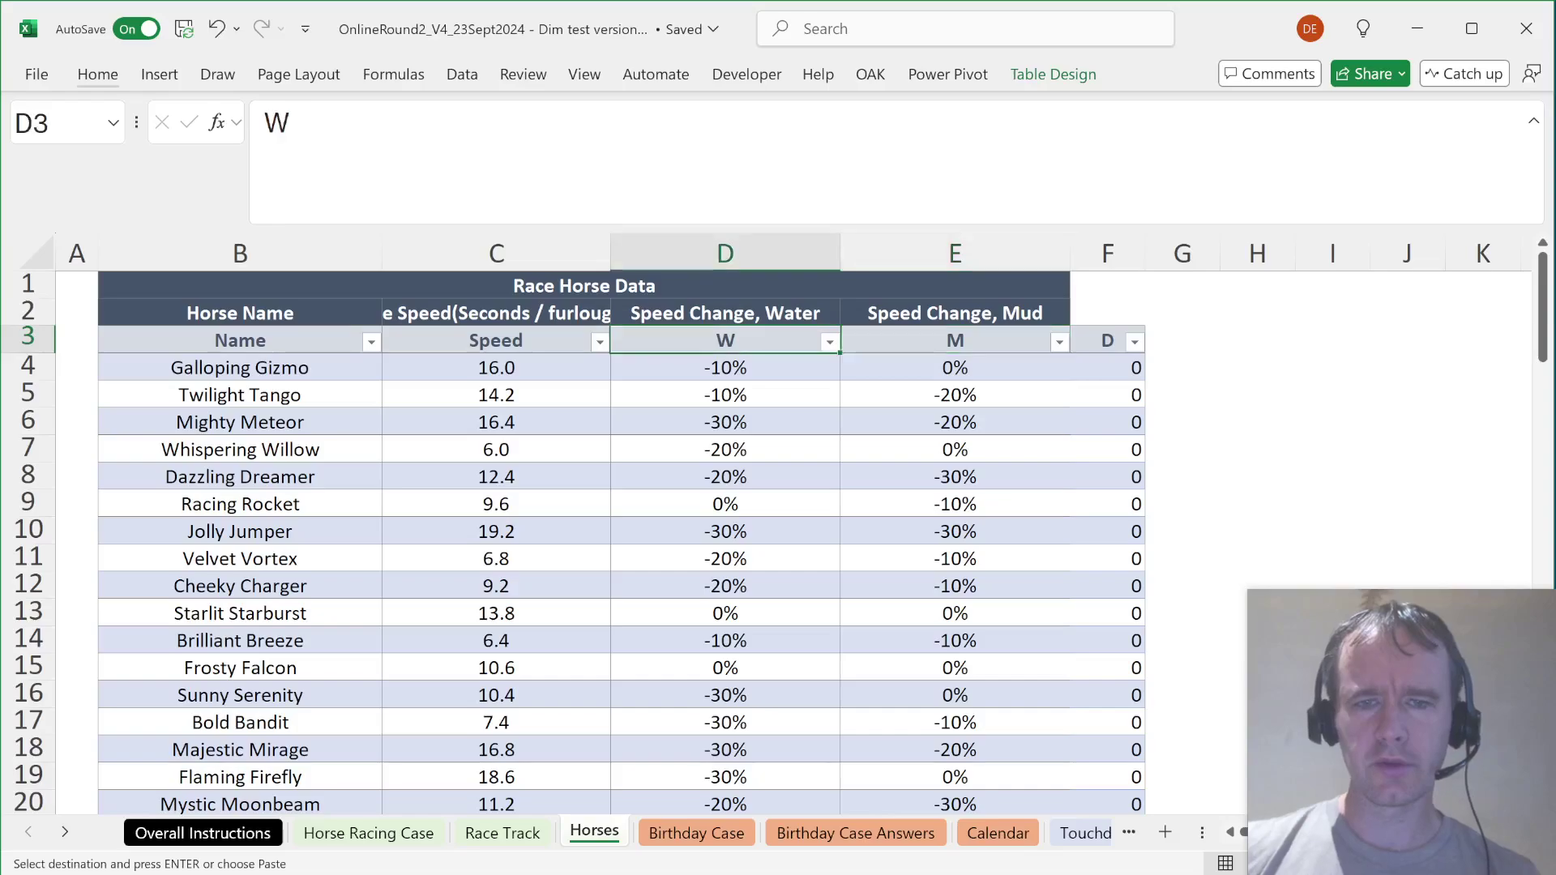
pyautogui.press('Escape')
pyautogui.hotkey('ctrl', 'shift', '=')
# Step: Enter =COUNTIFS(track,t[[#Headers],[W]:[D]]) in D3 to get condition counts 12, 7, 31
pyautogui.write('=coutni')
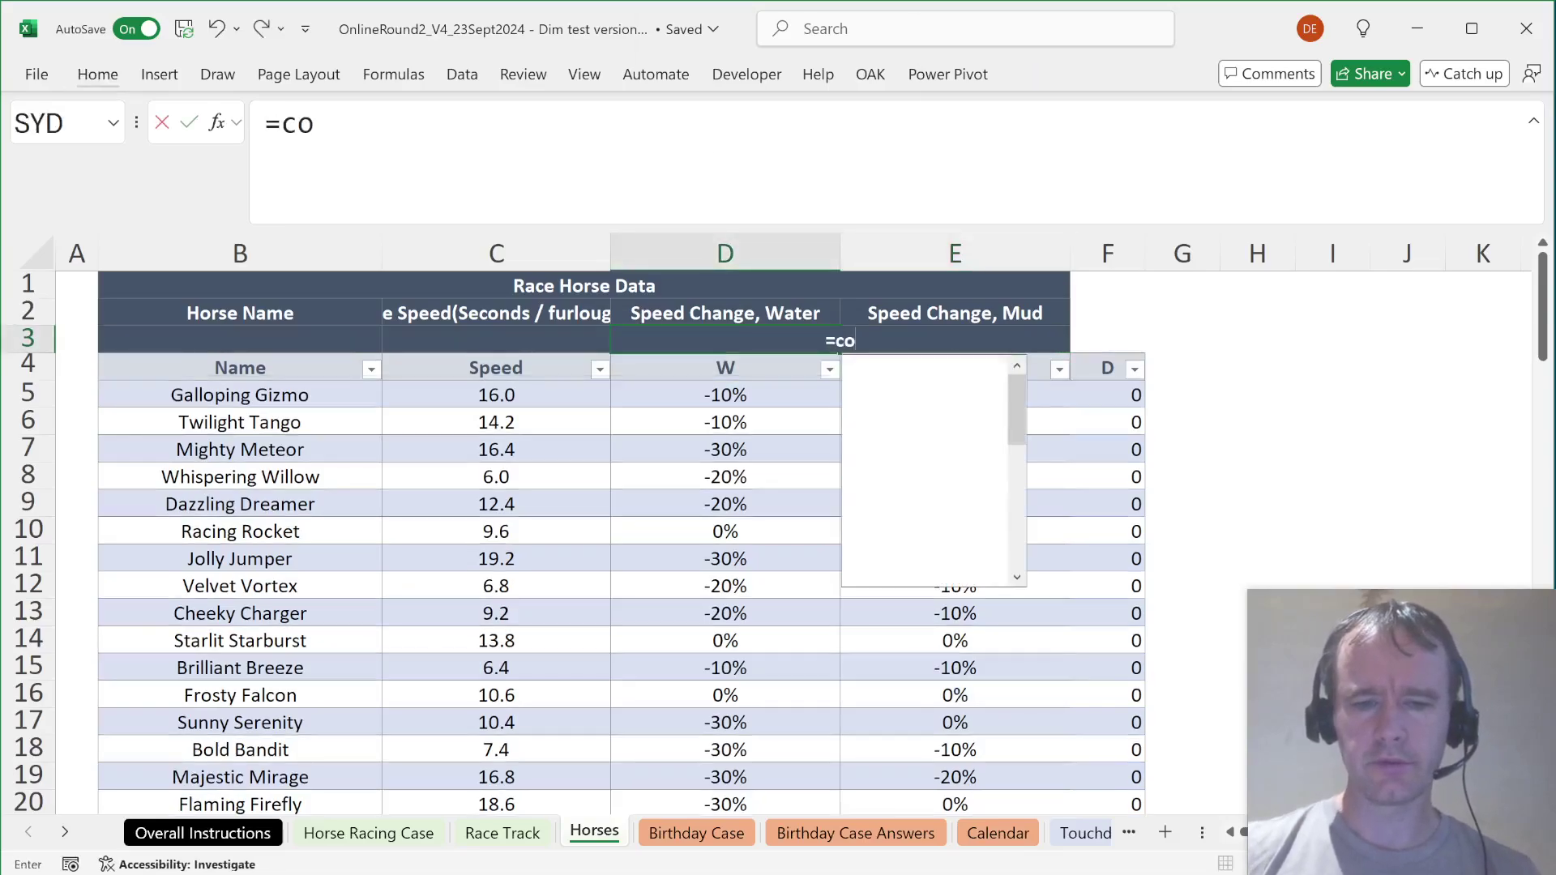
pyautogui.press('BackSpace')
pyautogui.press('BackSpace')
pyautogui.write('nifs')
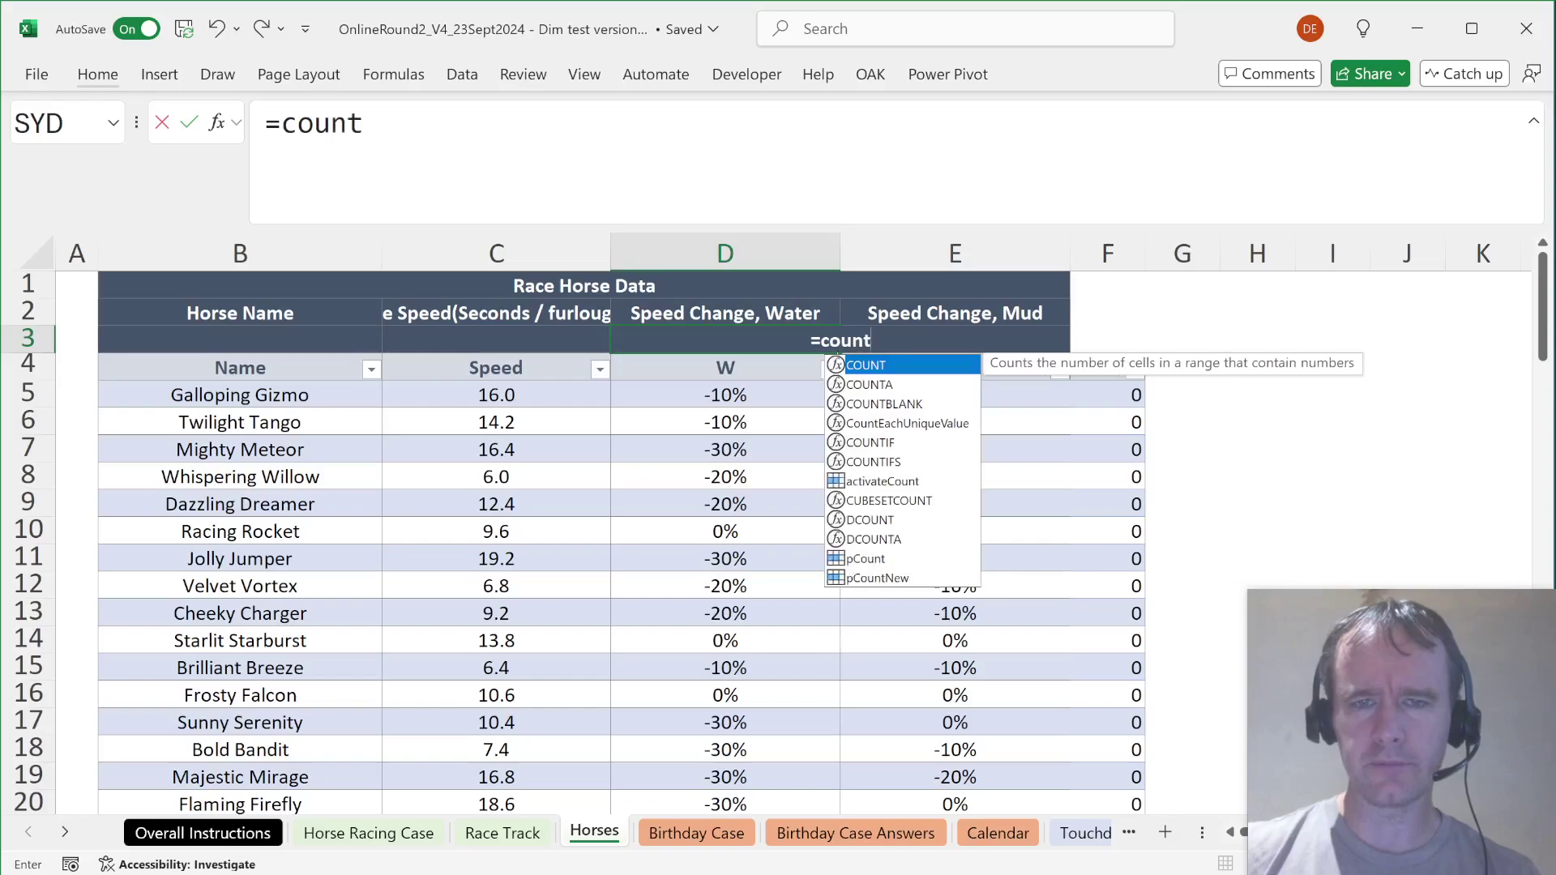
pyautogui.press('Tab')
pyautogui.write('track,')
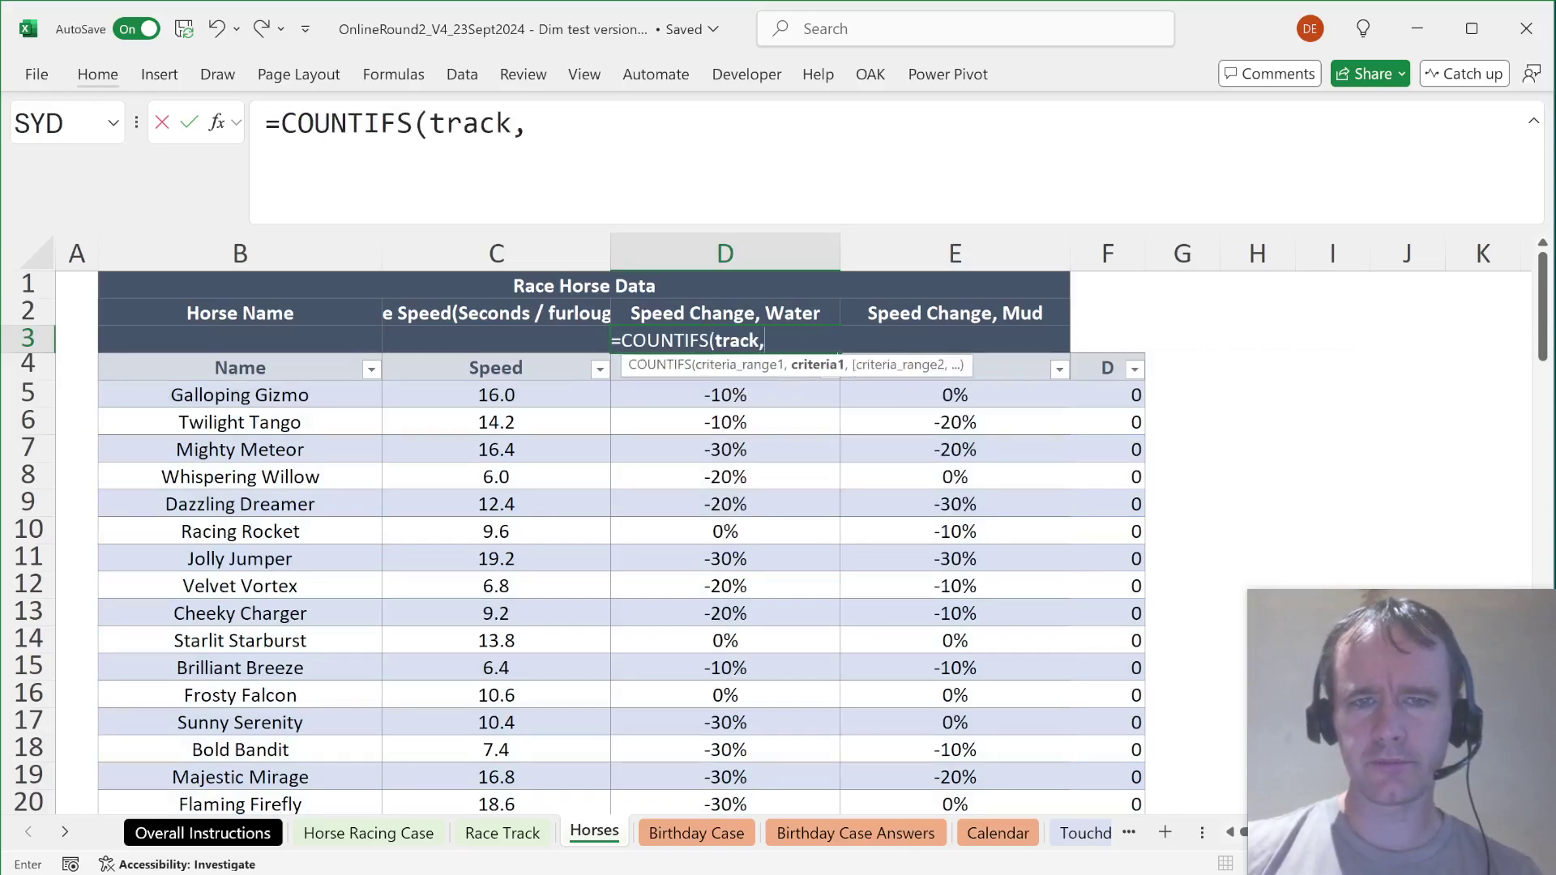
pyautogui.press('Down')
pyautogui.hotkey('shift', 'Right')
pyautogui.hotkey('shift', 'Right')
pyautogui.press('Return')
# Step: Add a 'Tot time' header in the empty column after D
pyautogui.press('Right')
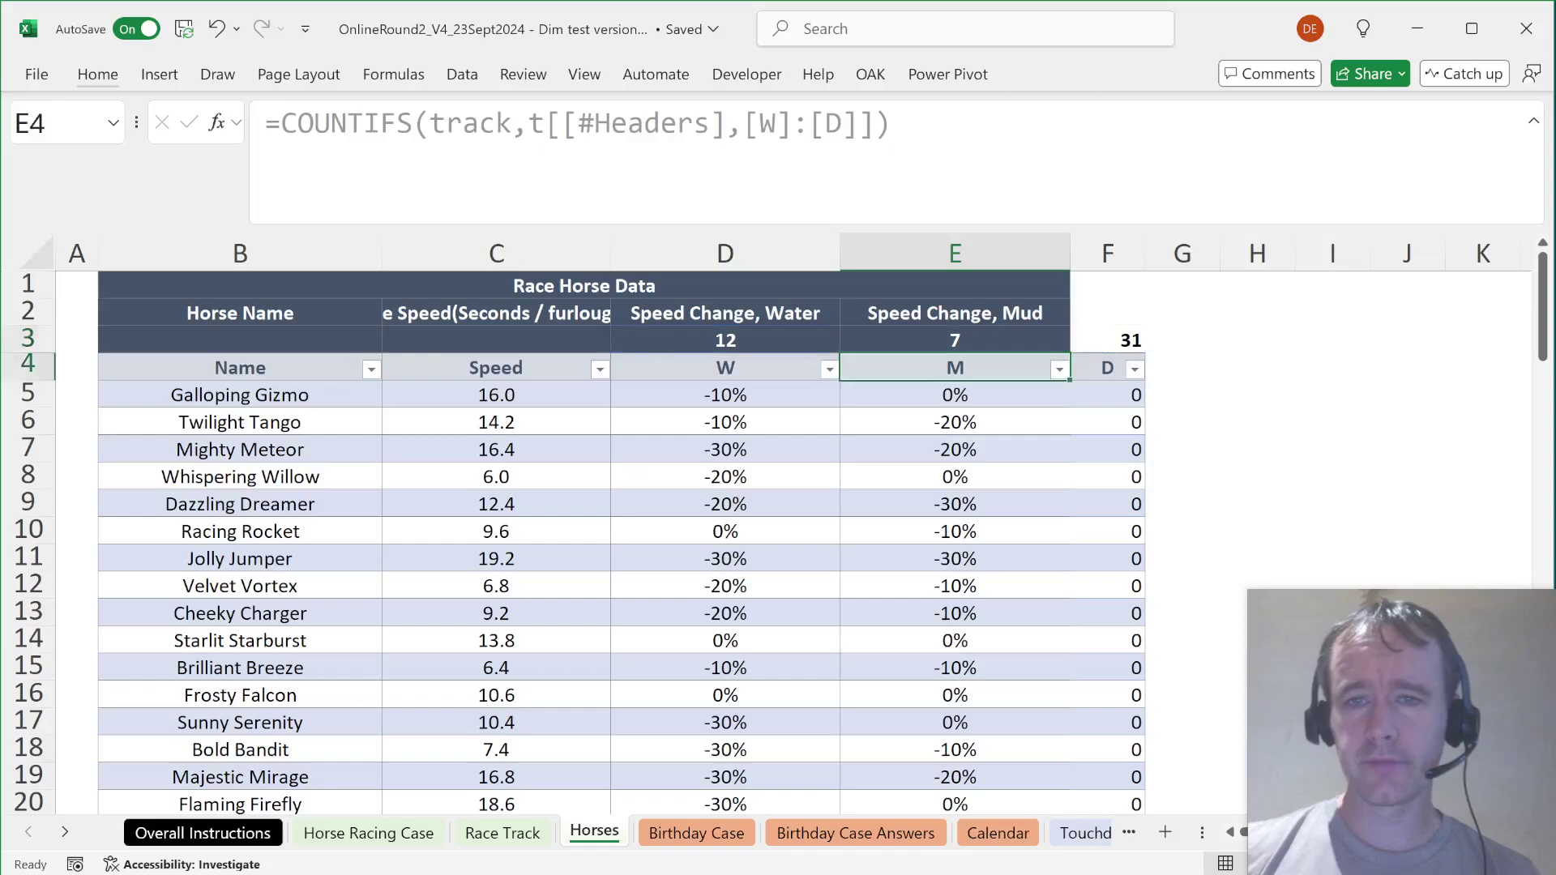
pyautogui.press('Right')
pyautogui.press('Right')
pyautogui.press('Down')
pyautogui.press('Up')
pyautogui.write('Tot time')
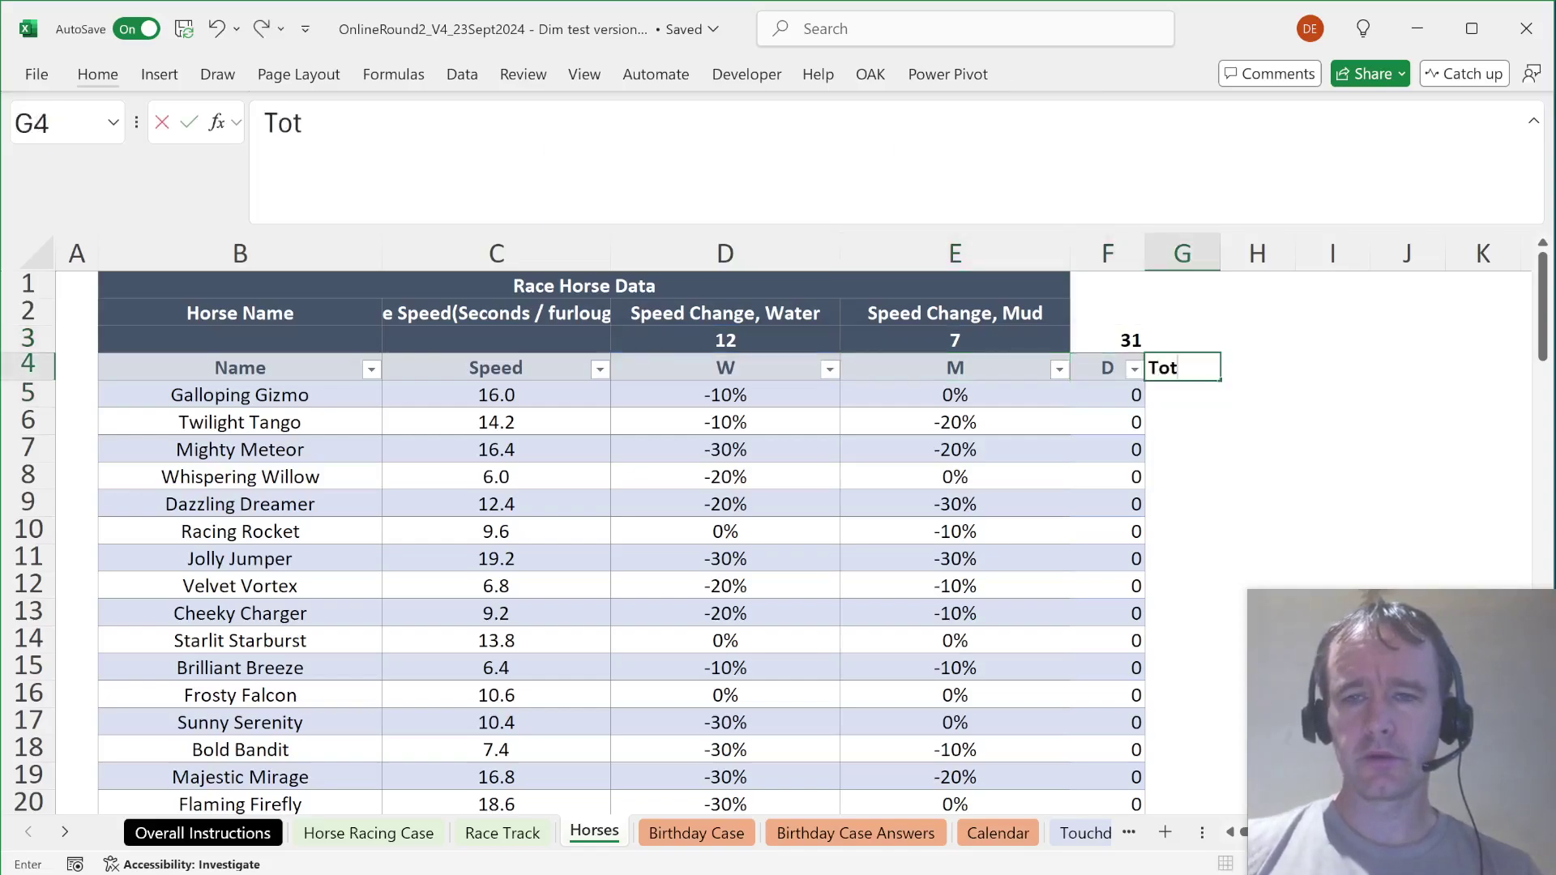
pyautogui.press('Return')
pyautogui.write('==')
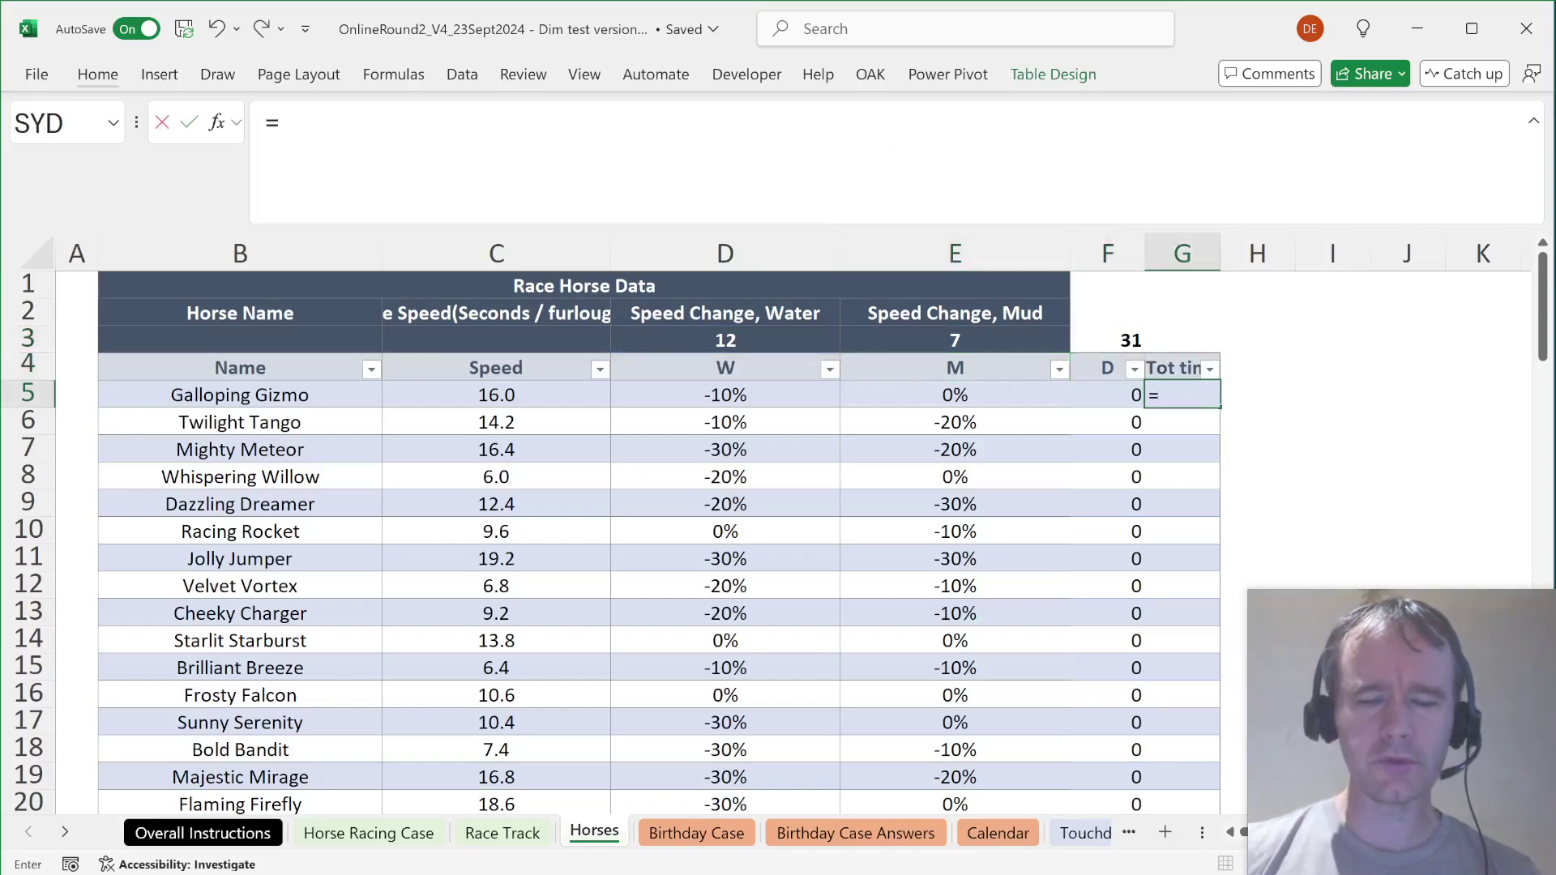
pyautogui.press('Left')
pyautogui.press('Left')
pyautogui.press('Left')
pyautogui.press('Left')
pyautogui.write('*sum')
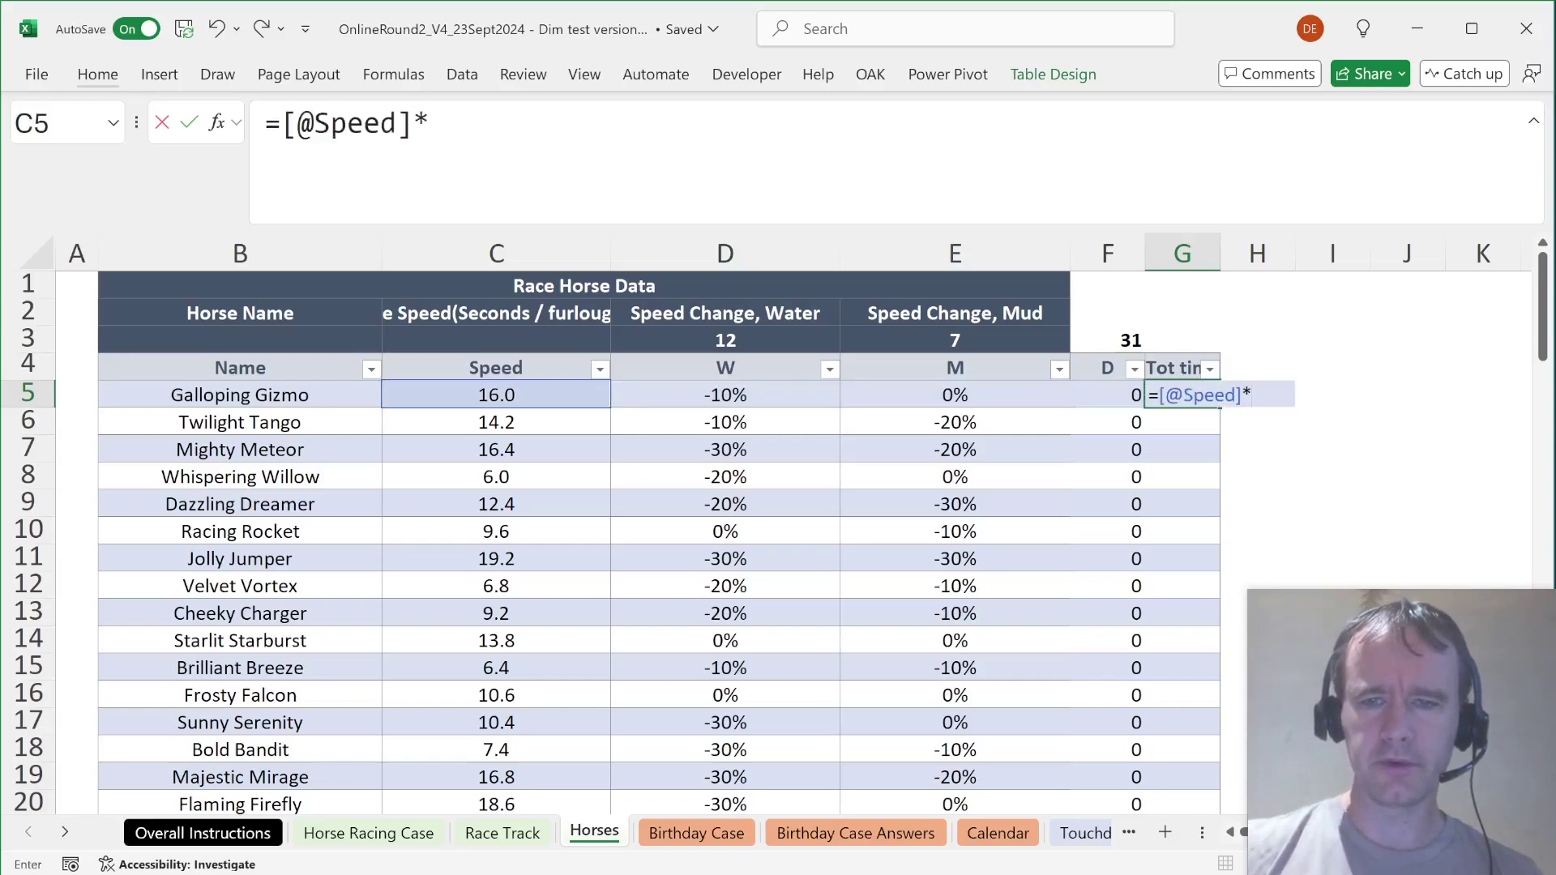
pyautogui.press('Tab')
pyautogui.press('Up')
pyautogui.press('Up')
pyautogui.press('Left')
pyautogui.hotkey('shift', 'Left')
pyautogui.hotkey('shift', 'Left')
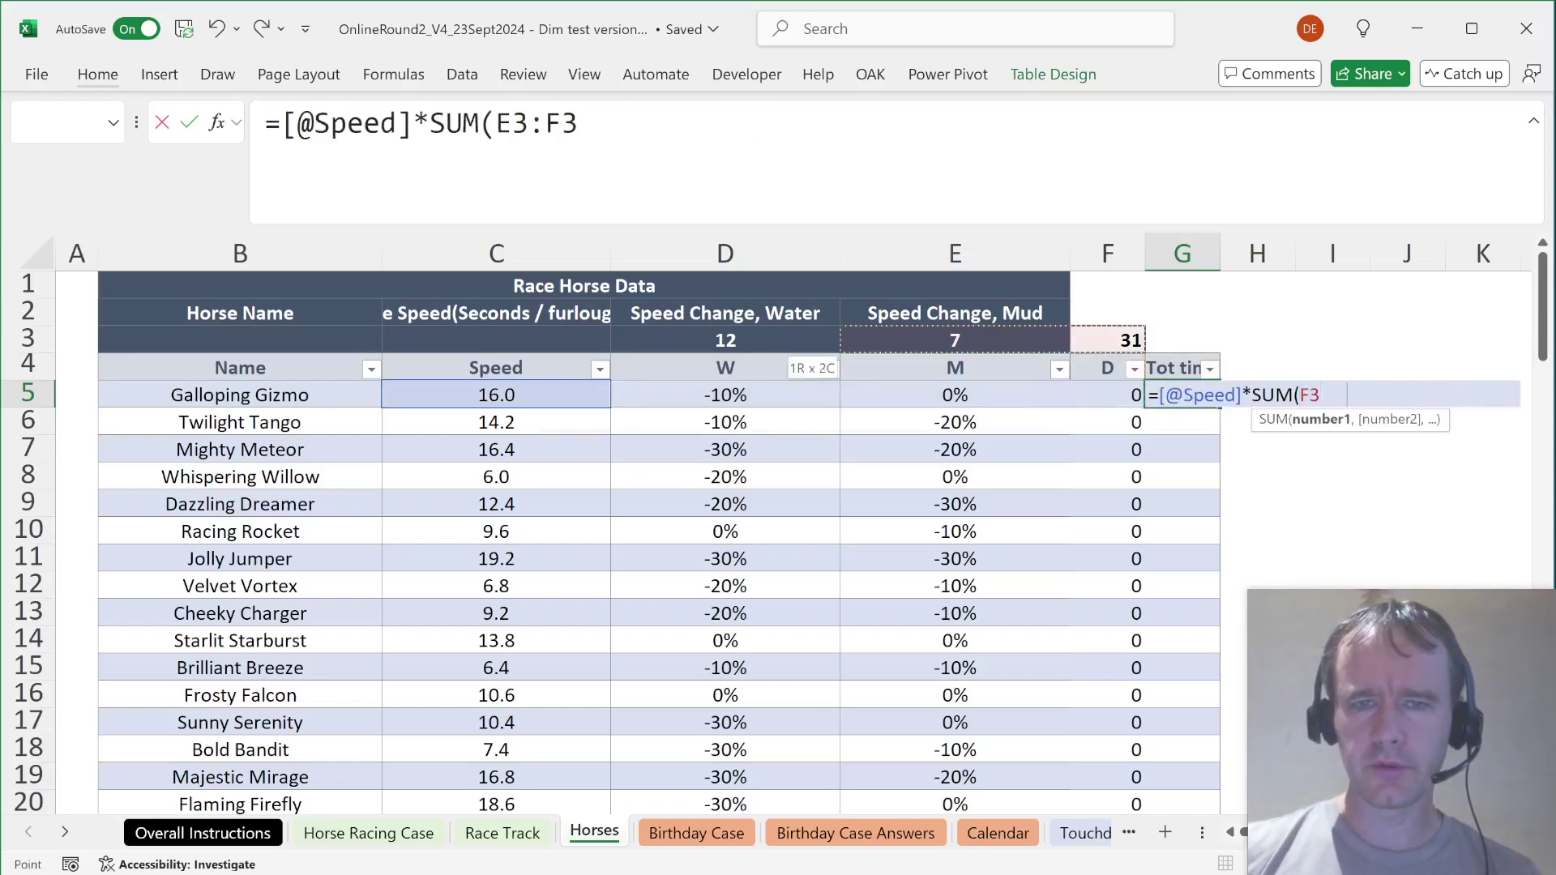
pyautogui.press('F4')
pyautogui.write('*(1+')
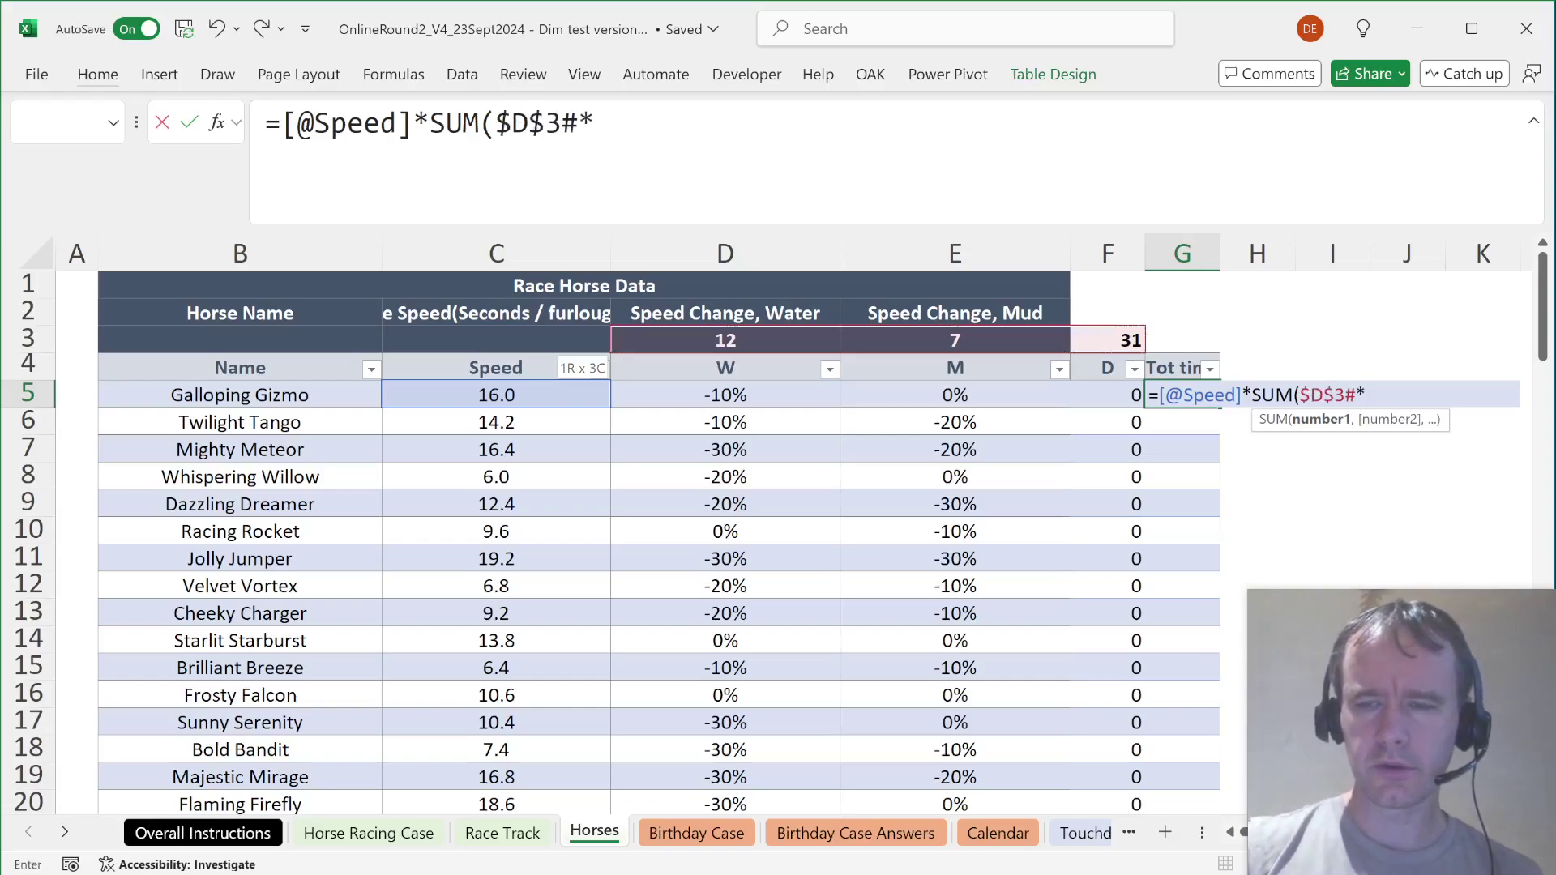
pyautogui.press('Left')
pyautogui.hotkey('shift', 'Left')
pyautogui.hotkey('shift', 'Left')
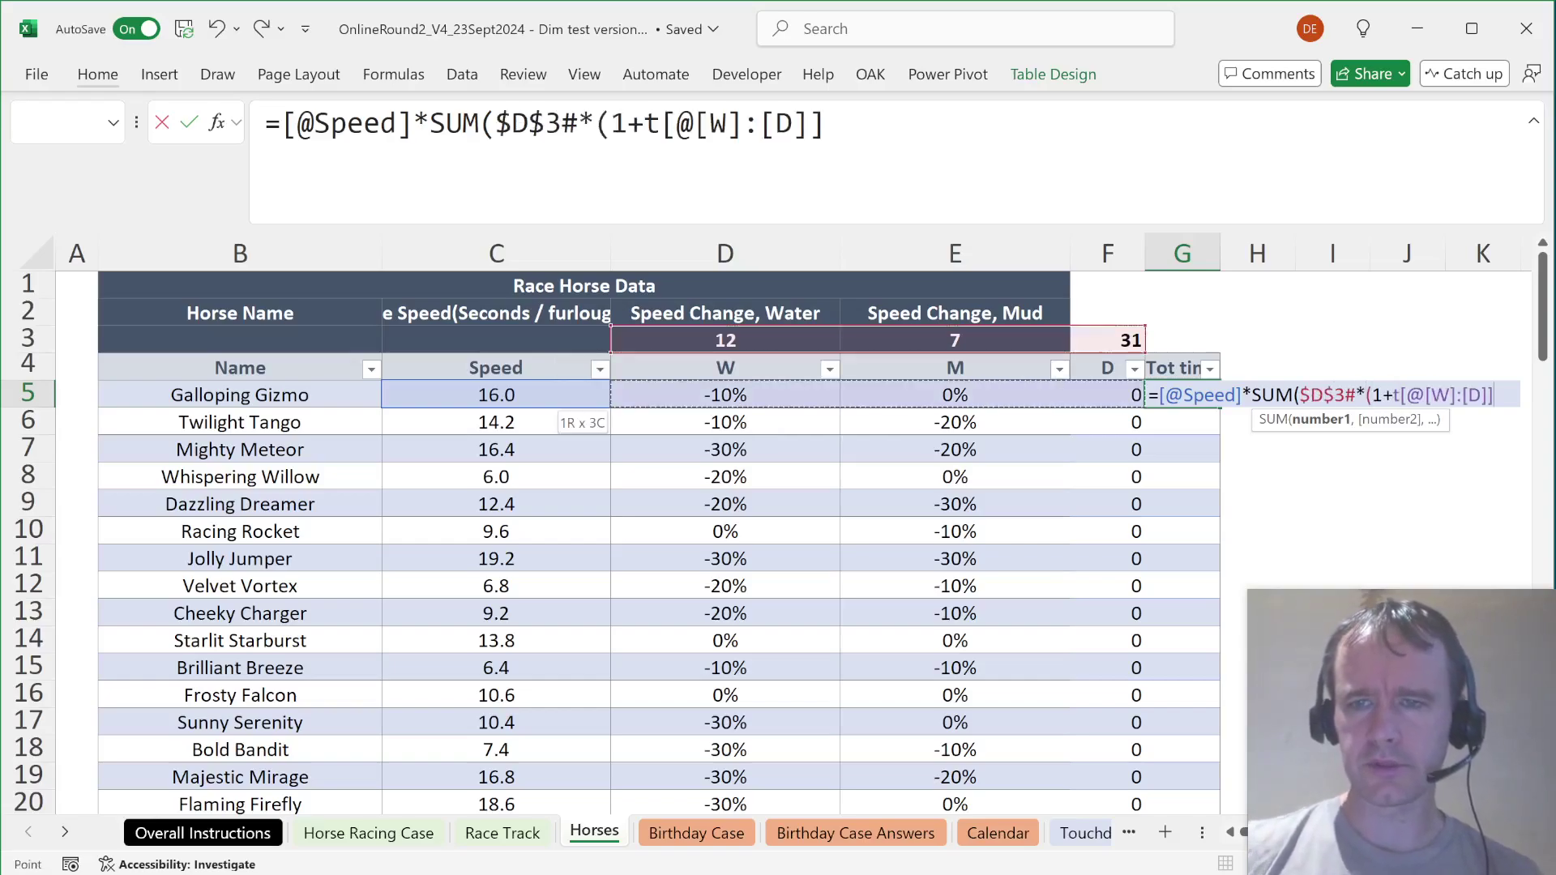
pyautogui.write('))')
pyautogui.press('Return')
pyautogui.press('Up')
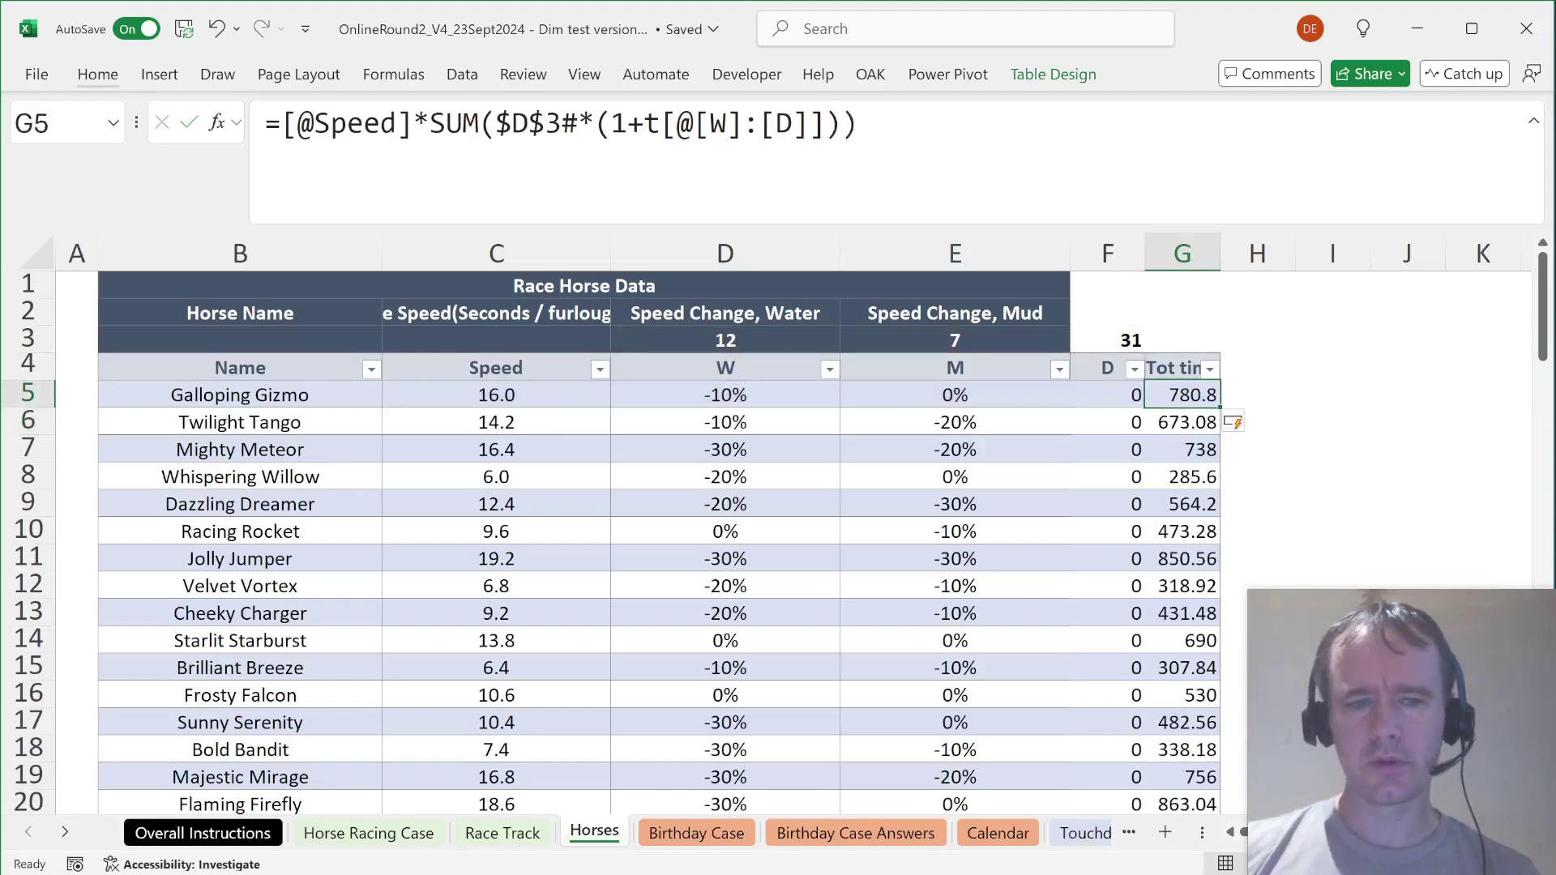
pyautogui.hotkey('ctrl', 'pageup')
pyautogui.hotkey('ctrl', 'pageup')
# Step: Rewrite the example answer in E177 as ROUND(XLOOKUP(name,t[Name],t[Tot time]),0)
pyautogui.press('Home')
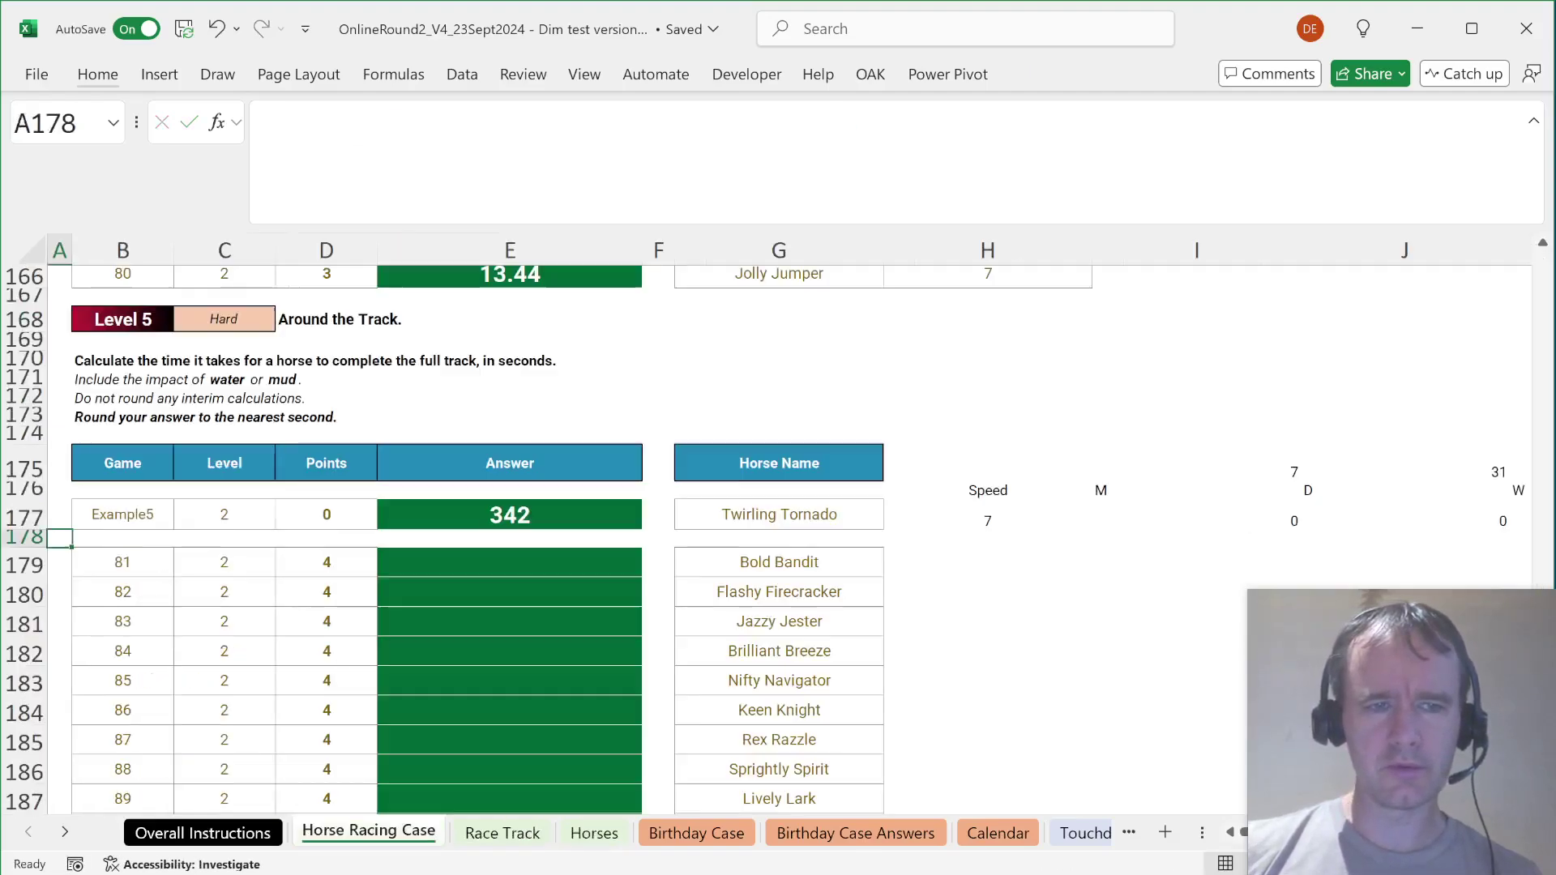
pyautogui.press('Up')
pyautogui.press('Right')
pyautogui.press('Right')
pyautogui.press('Right')
pyautogui.press('Right')
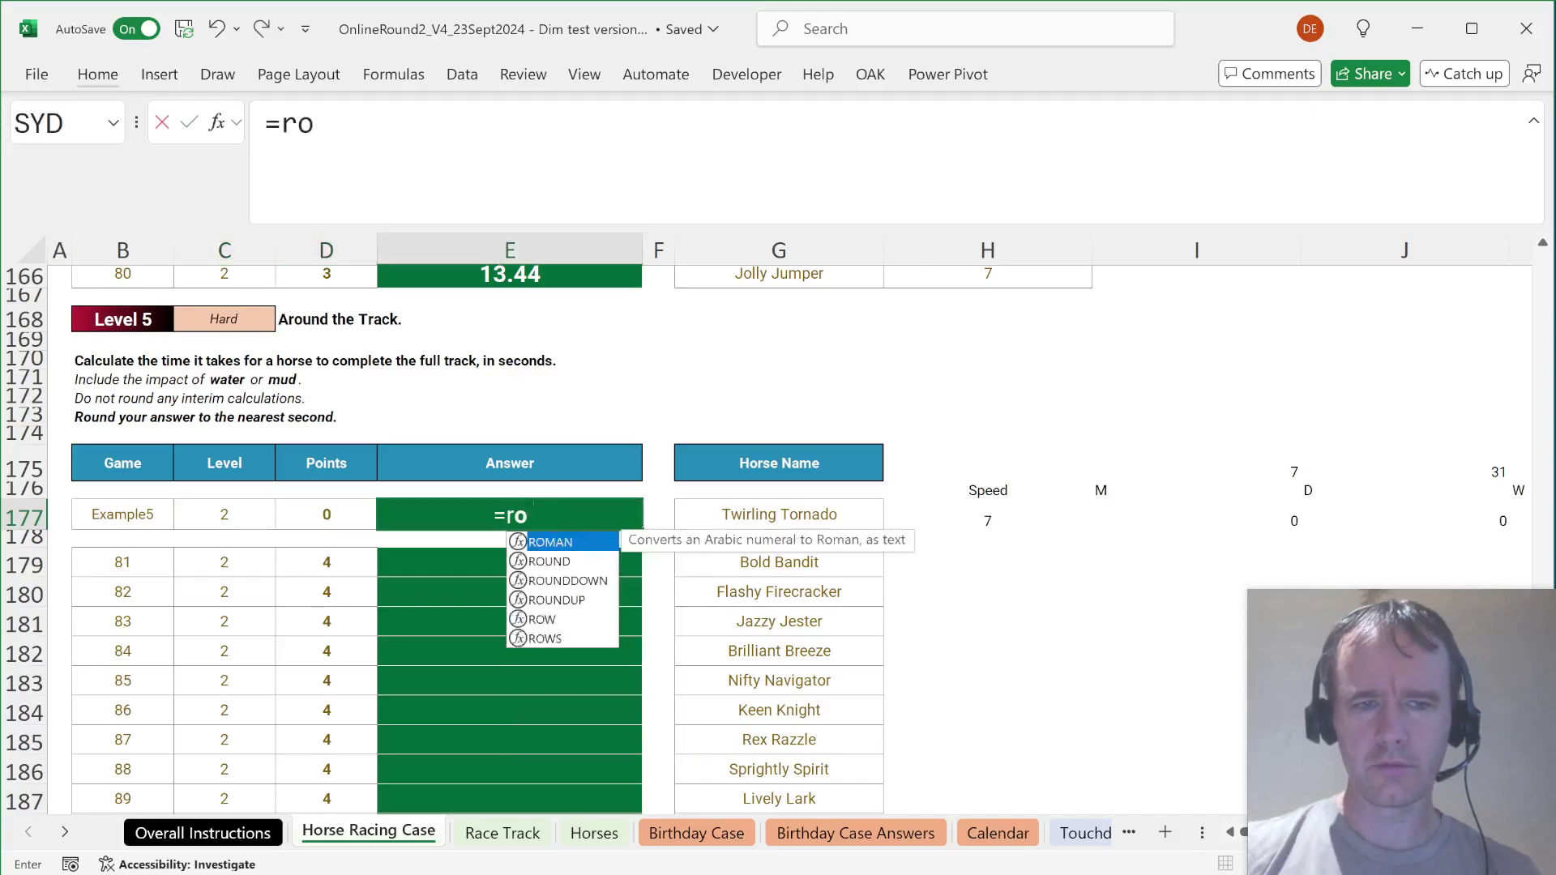
pyautogui.write('und')
pyautogui.press('Tab')
pyautogui.write('xl')
pyautogui.press('Tab')
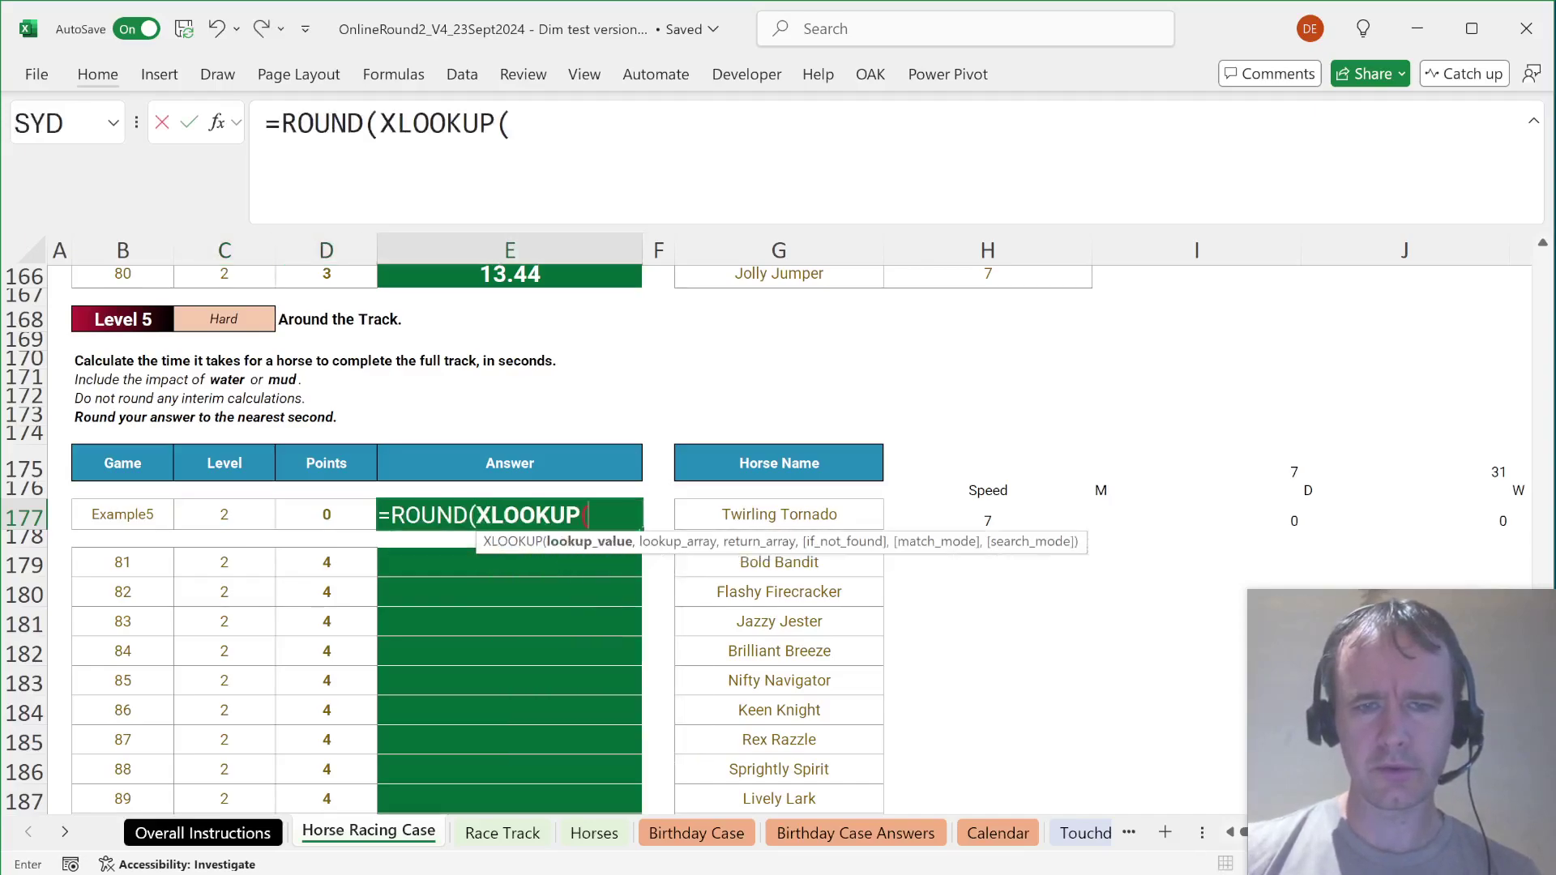
pyautogui.press('Right')
pyautogui.press('Right')
pyautogui.write(',t')
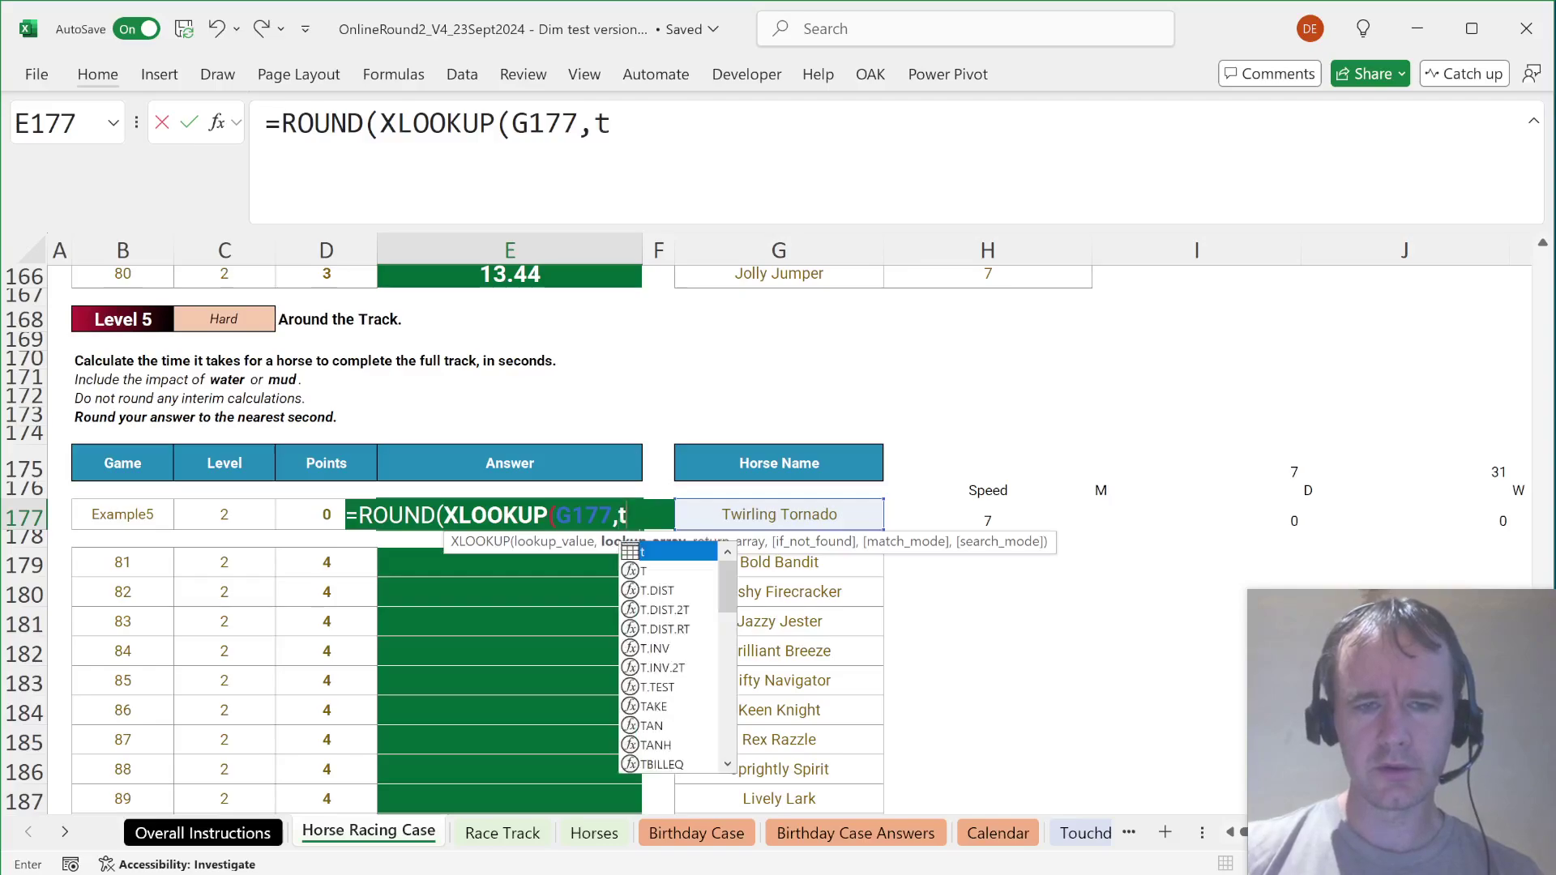
pyautogui.write('[n')
pyautogui.press('Tab')
pyautogui.write('],t[')
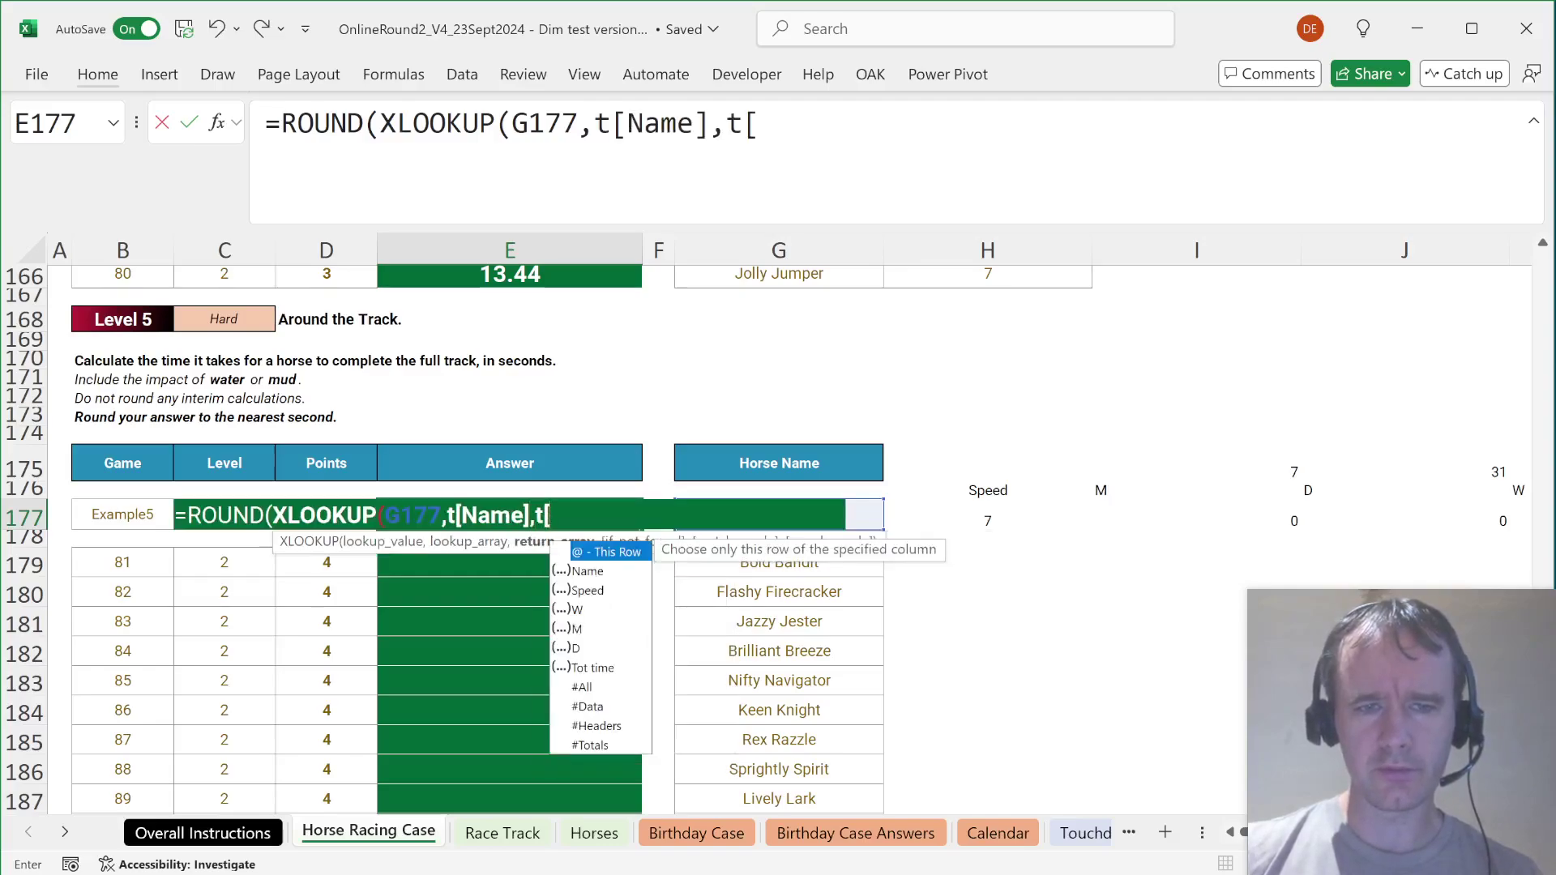
pyautogui.write('Tot')
pyautogui.press('Tab')
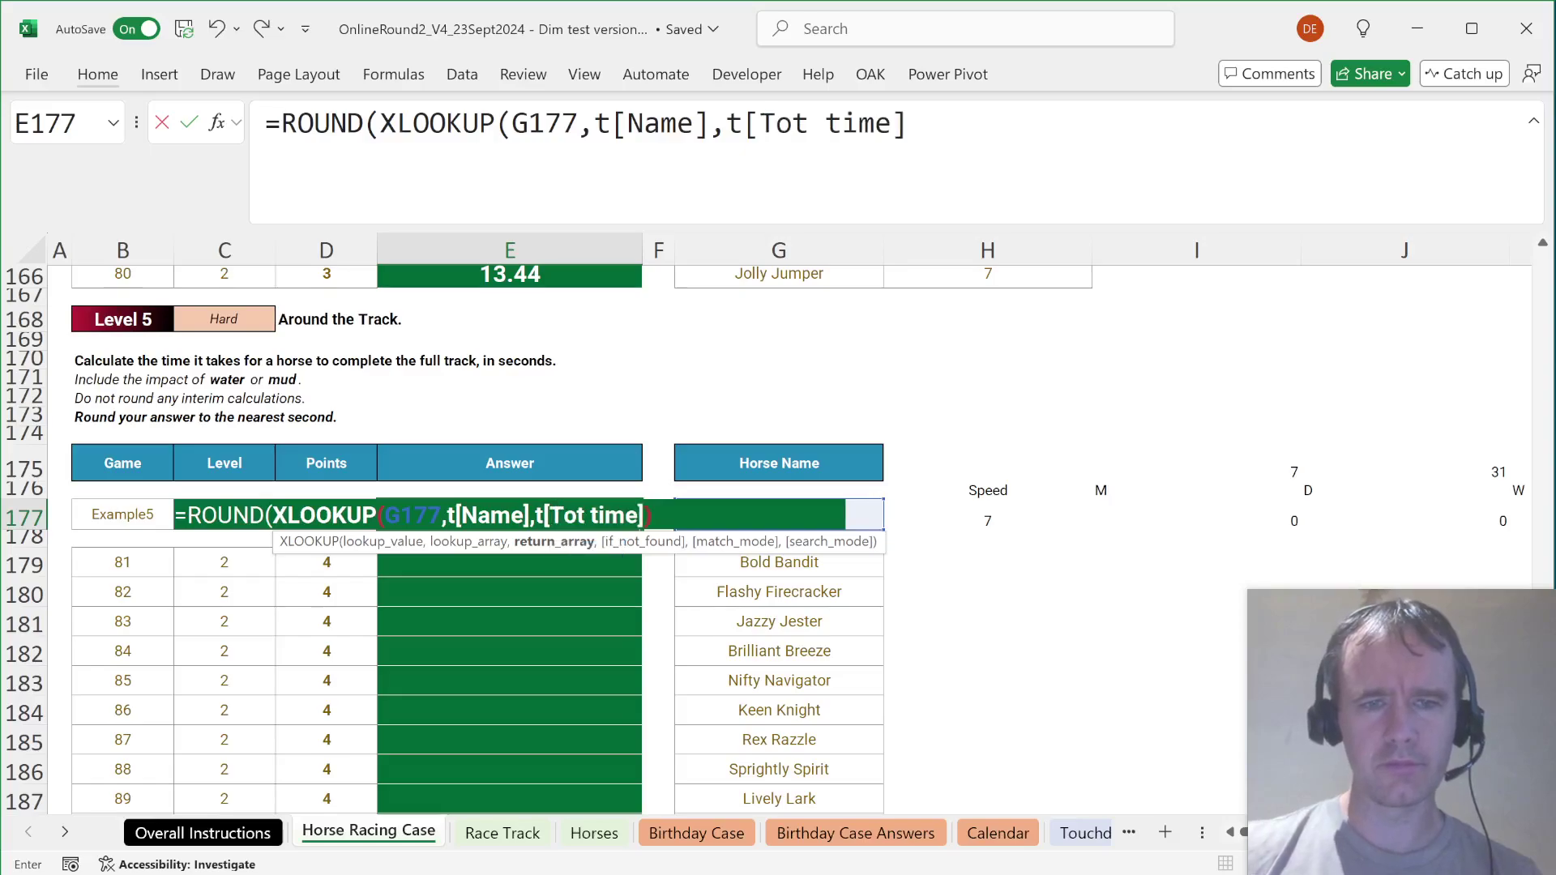
pyautogui.write(')')
pyautogui.press('Return')
pyautogui.press('Return')
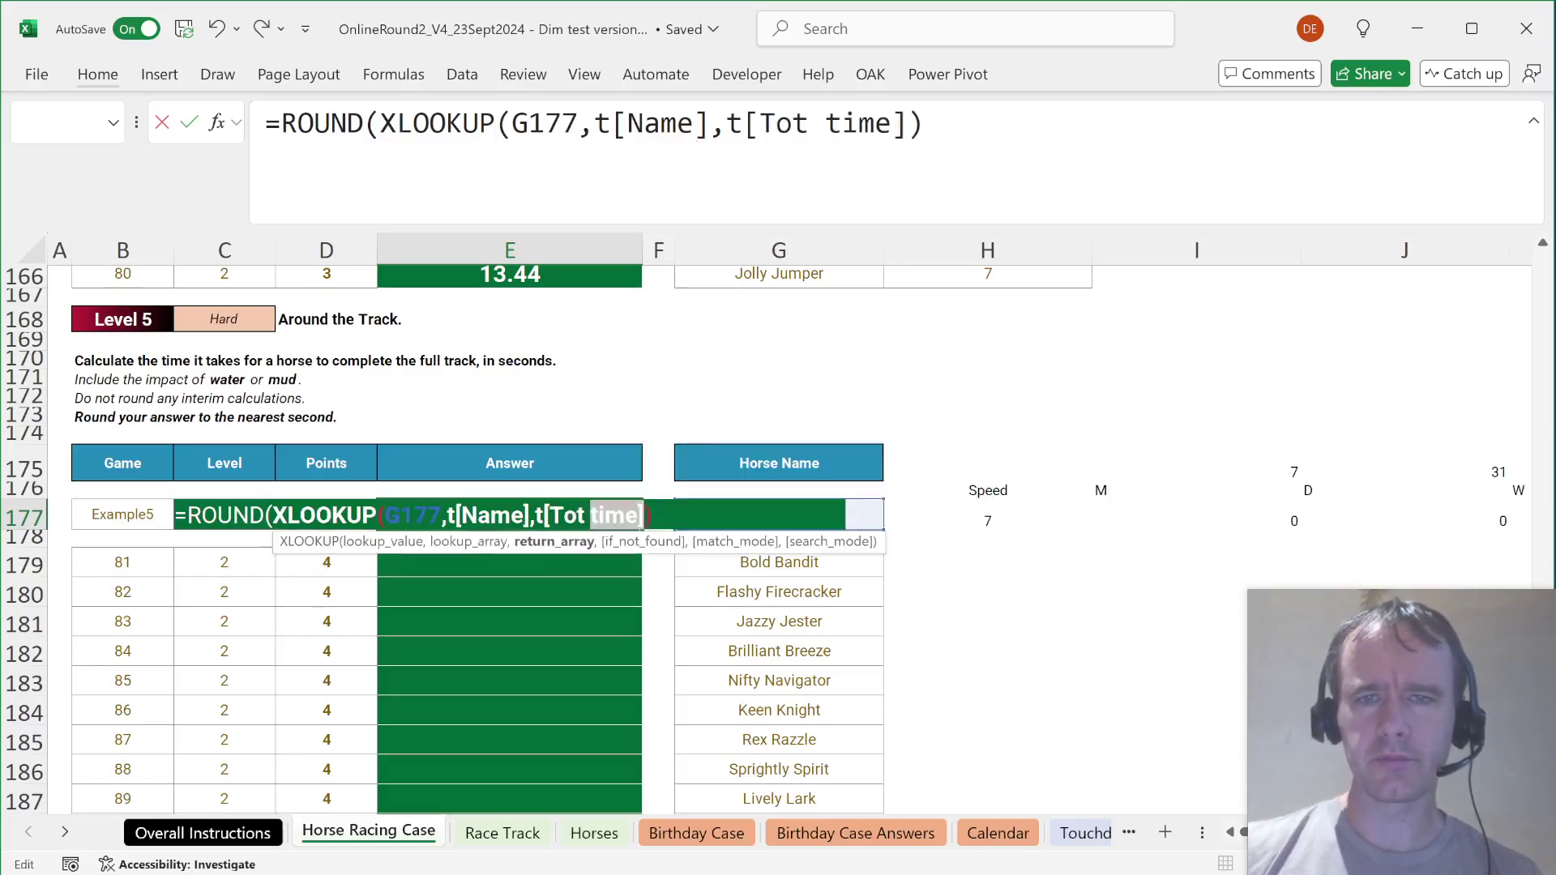
pyautogui.press('End')
pyautogui.write(',0)')
pyautogui.hotkey('ctrl', 'Return')
# Step: Copy the rounded formula into E179 and fill it down to E198
pyautogui.hotkey('ctrl', 'c')
pyautogui.press('Down')
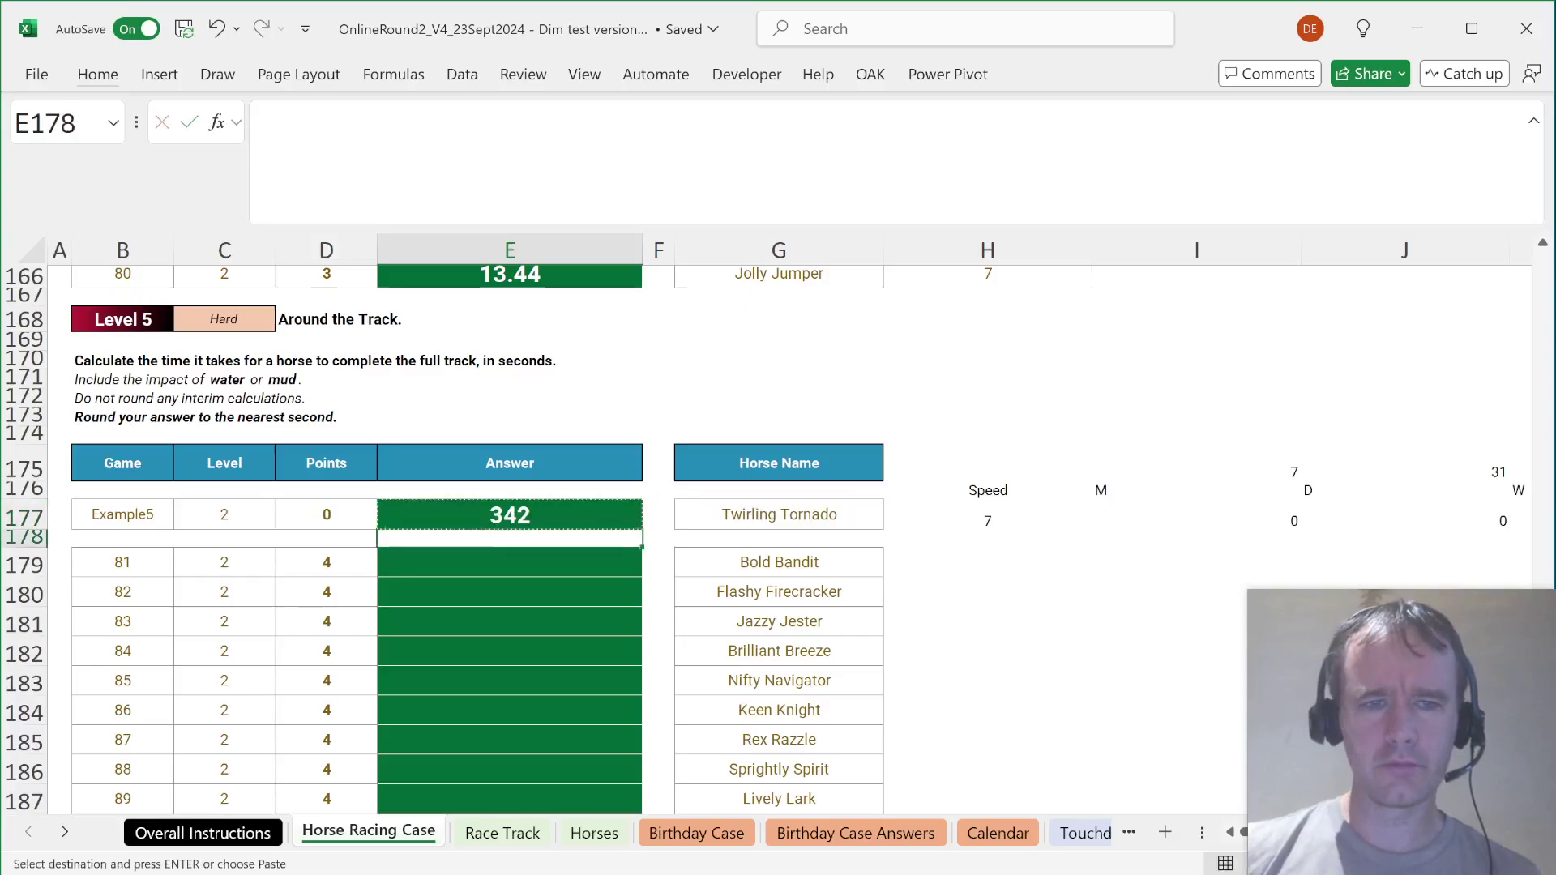
pyautogui.press('Down')
pyautogui.hotkey('ctrl', 'v')
pyautogui.scroll(-4, 660, 598)
pyautogui.doubleClick(642, 295)
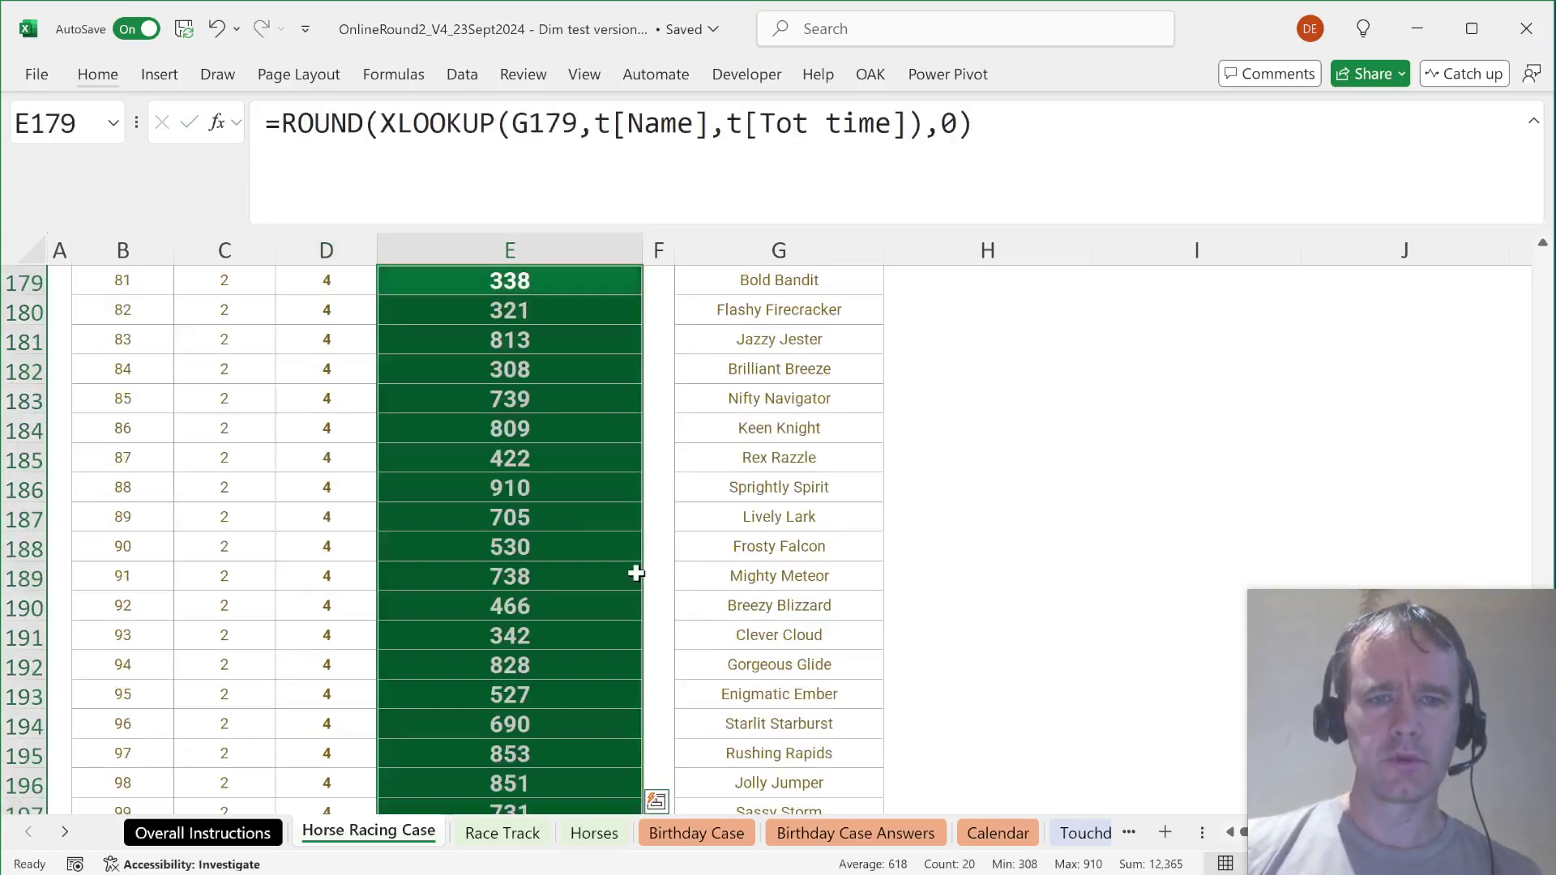
pyautogui.scroll(-9, 636, 573)
pyautogui.scroll(3, 636, 573)
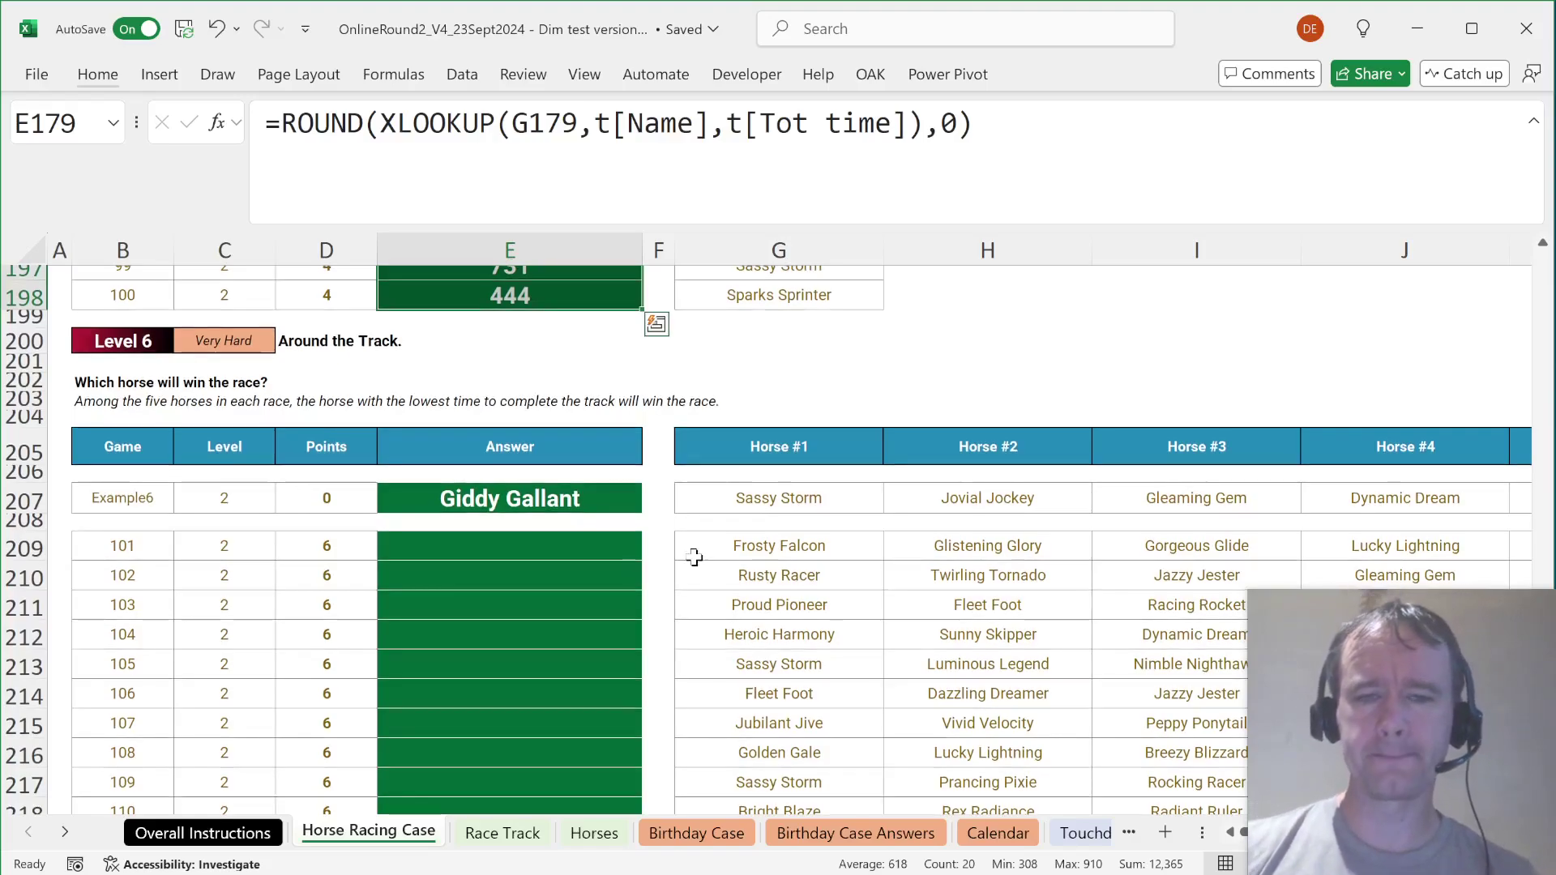
# Step: In a spare cell, look up each race horse's total time with XLOOKUP(G209:K209,t[Name],t[Tot time])
pyautogui.click(534, 549)
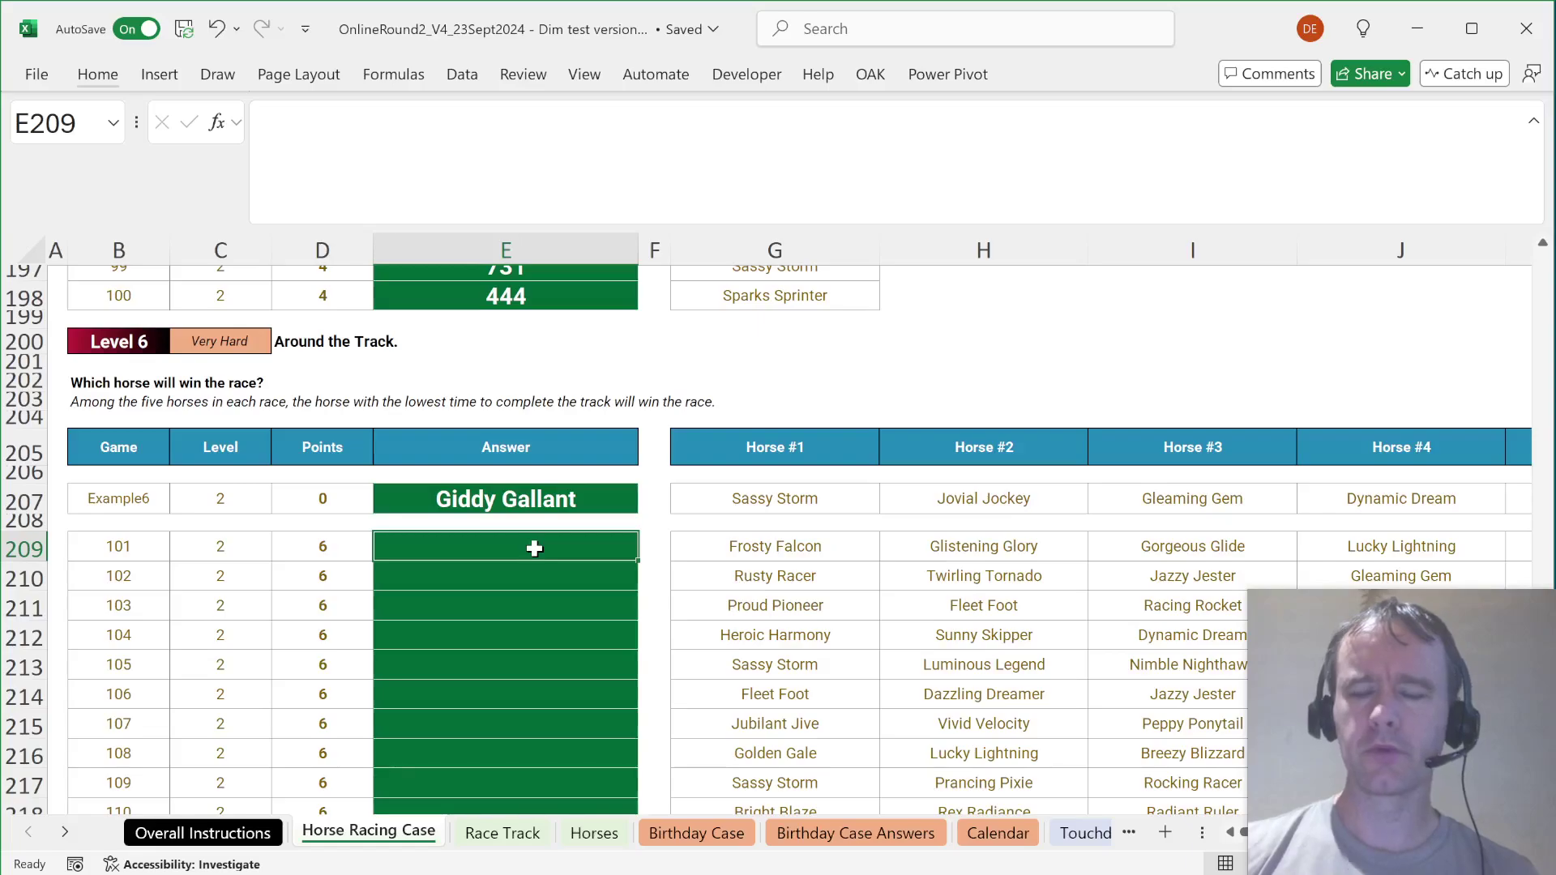
pyautogui.write('=')
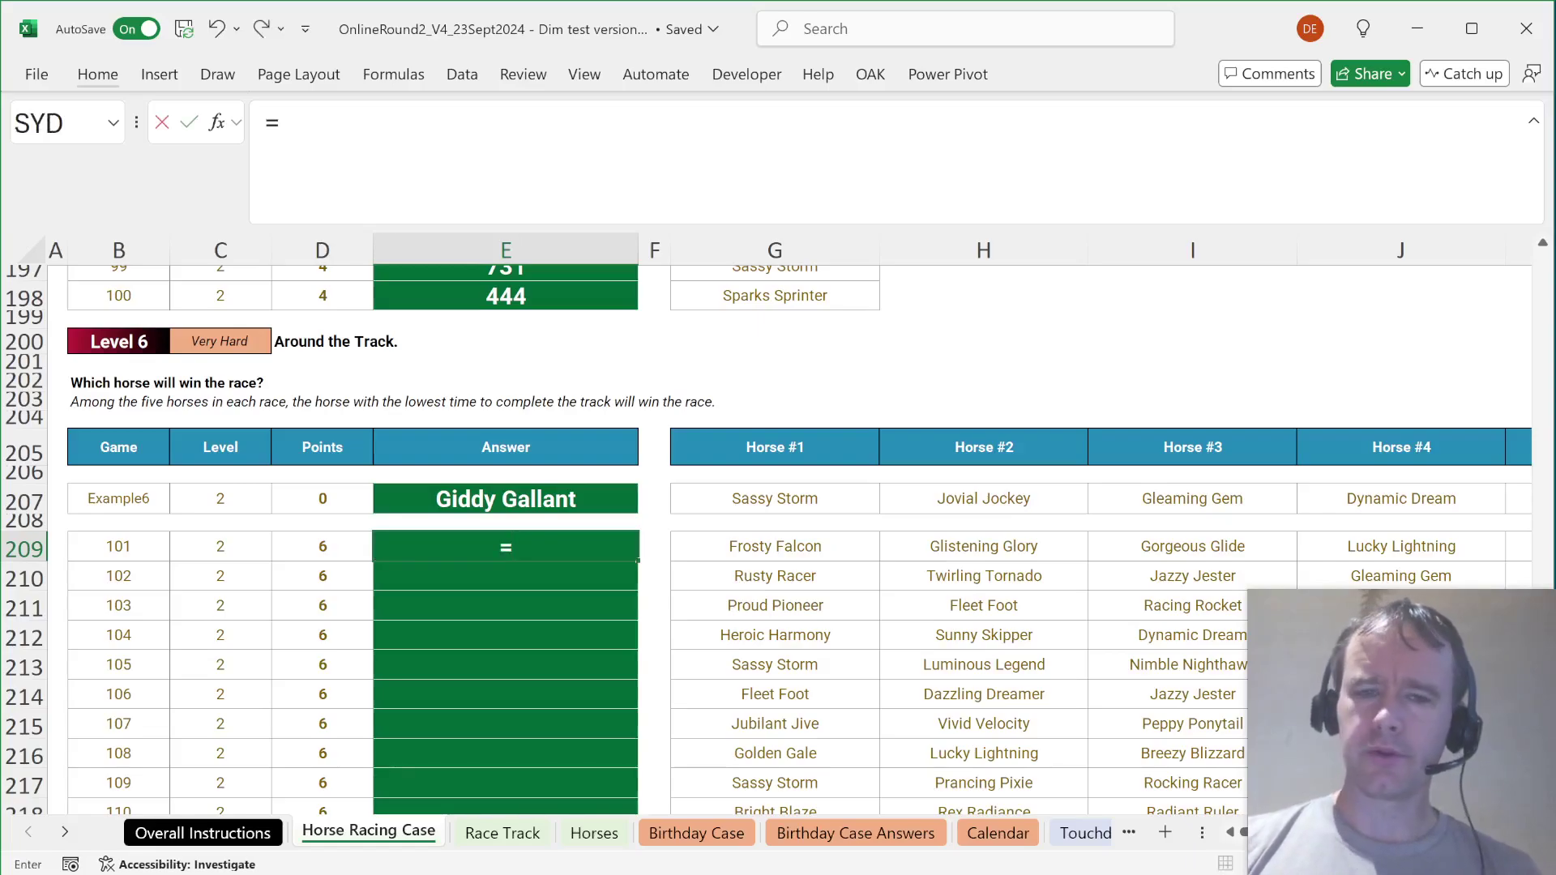
pyautogui.press('Escape')
pyautogui.hscroll(5, 534, 549)
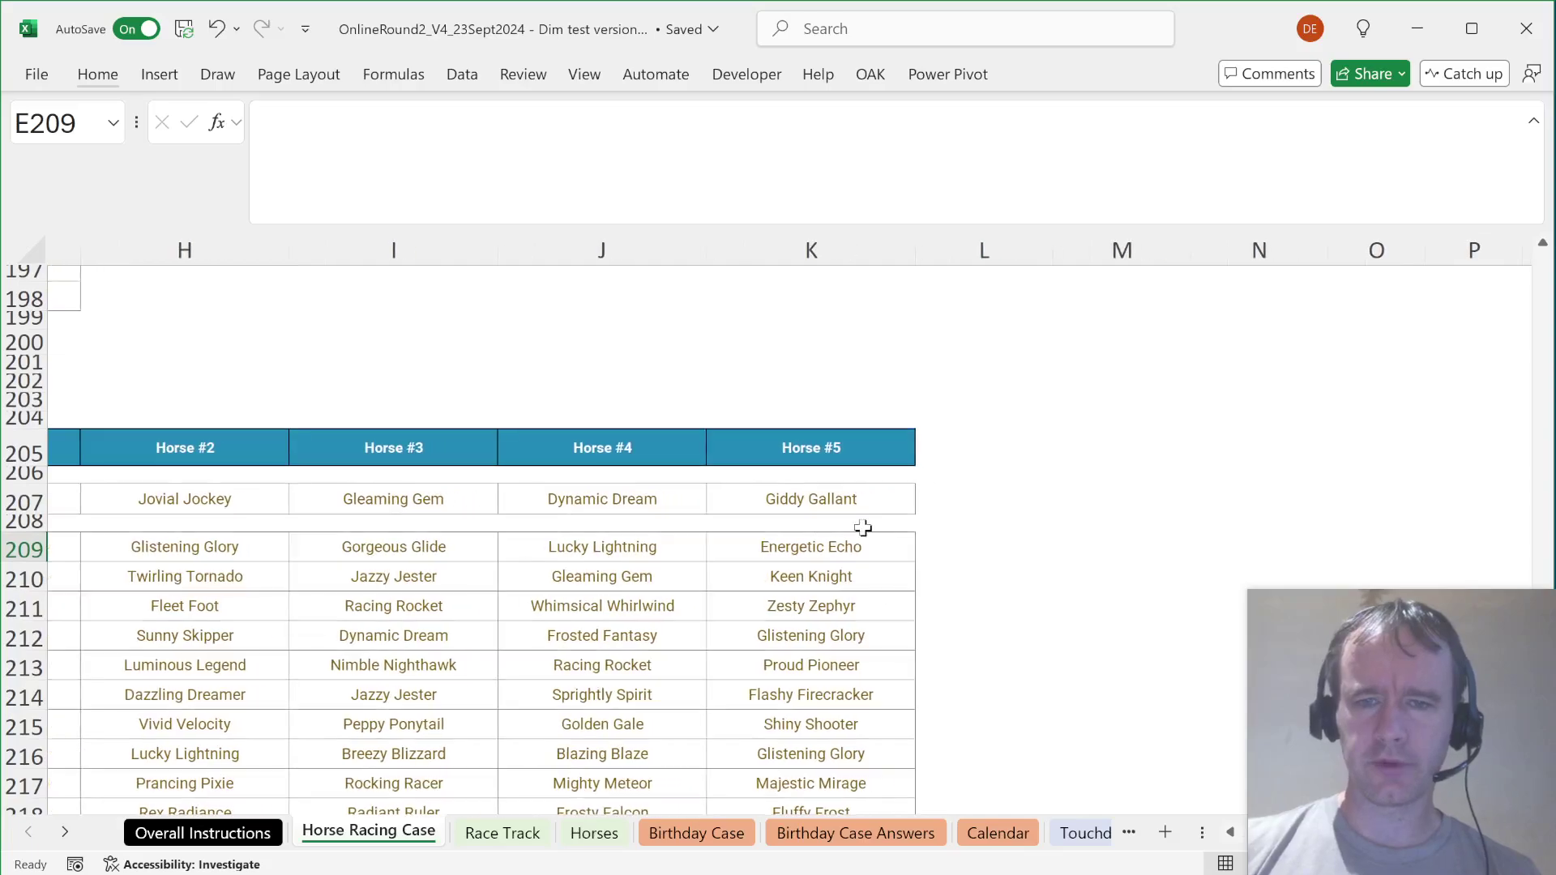
pyautogui.click(951, 548)
pyautogui.write('=xl')
pyautogui.press('Tab')
pyautogui.press('Left')
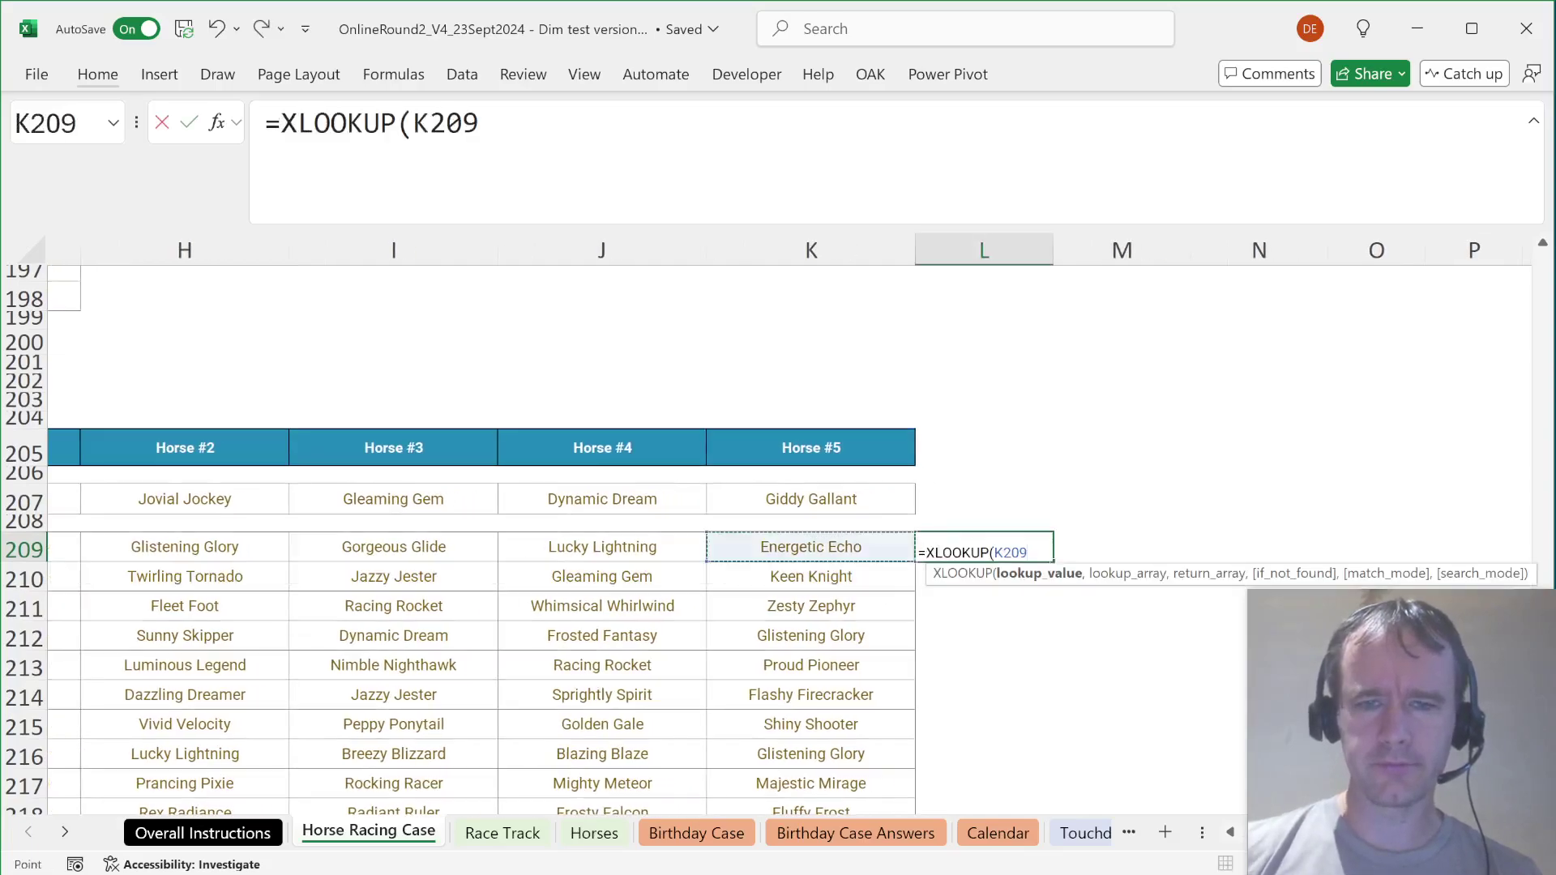
pyautogui.hotkey('shift', 'Left')
pyautogui.hotkey('shift', 'Left')
pyautogui.hotkey('shift', 'Left')
pyautogui.hotkey('shift', 'Left')
pyautogui.write(',t[Name')
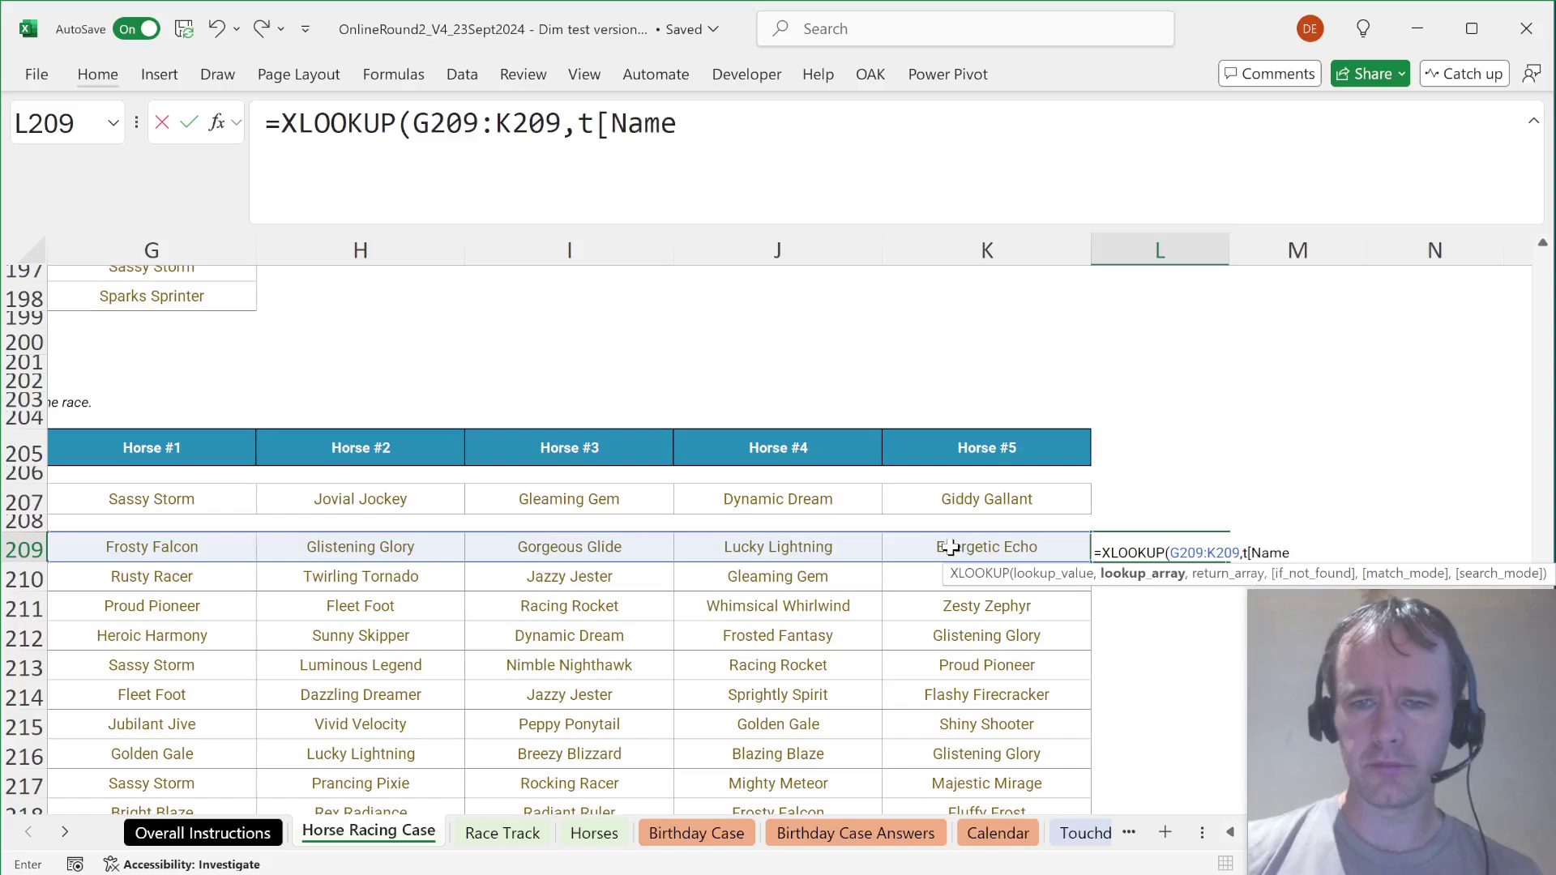
pyautogui.write('],t[Tot time')
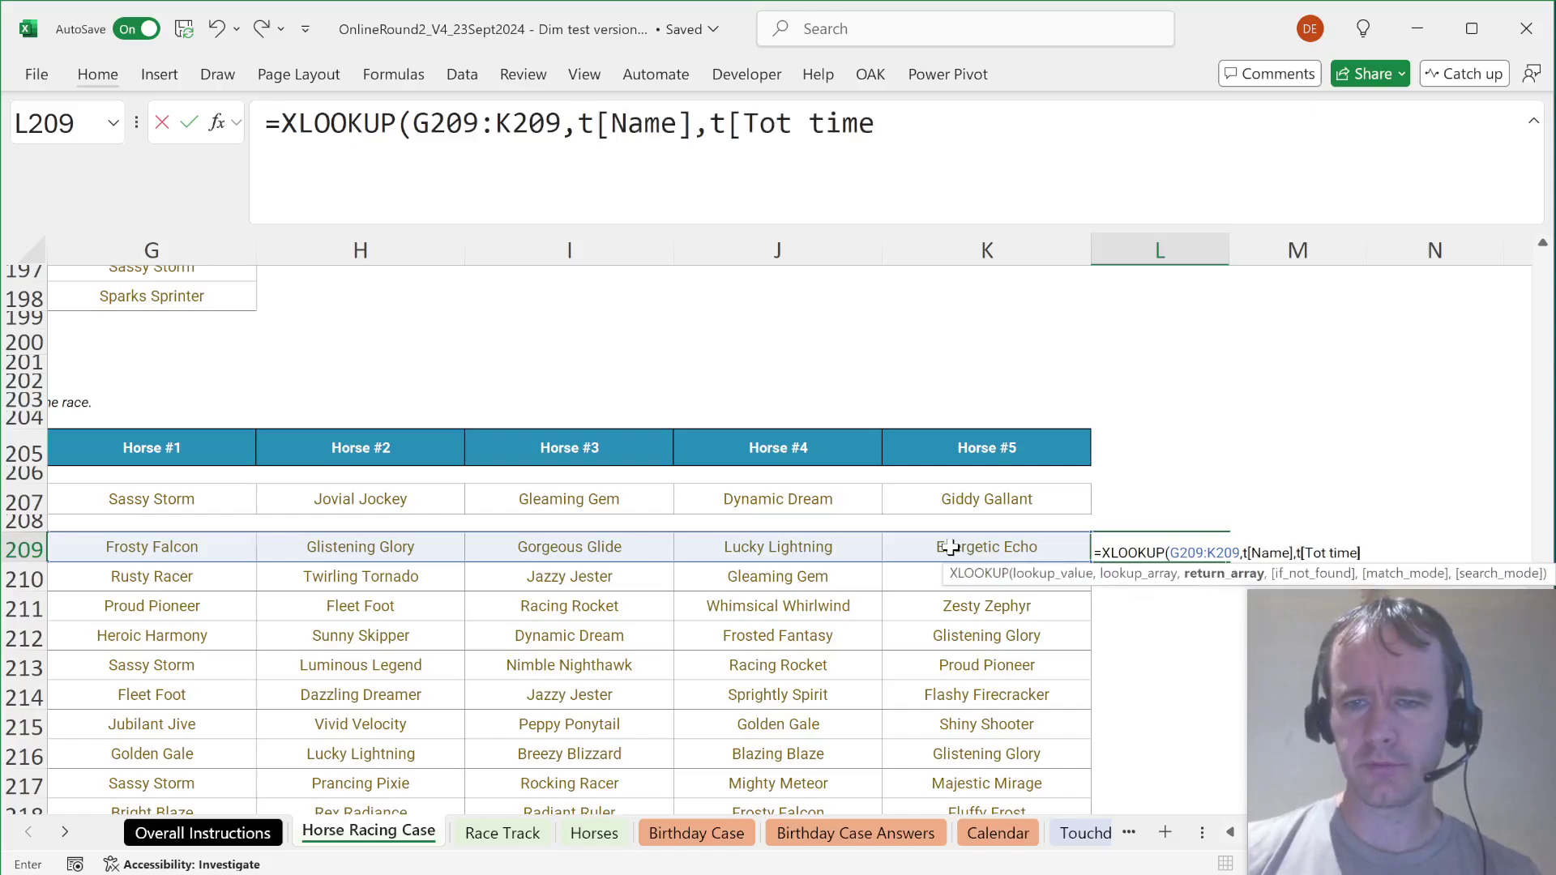
pyautogui.hotkey('ctrl', 'Return')
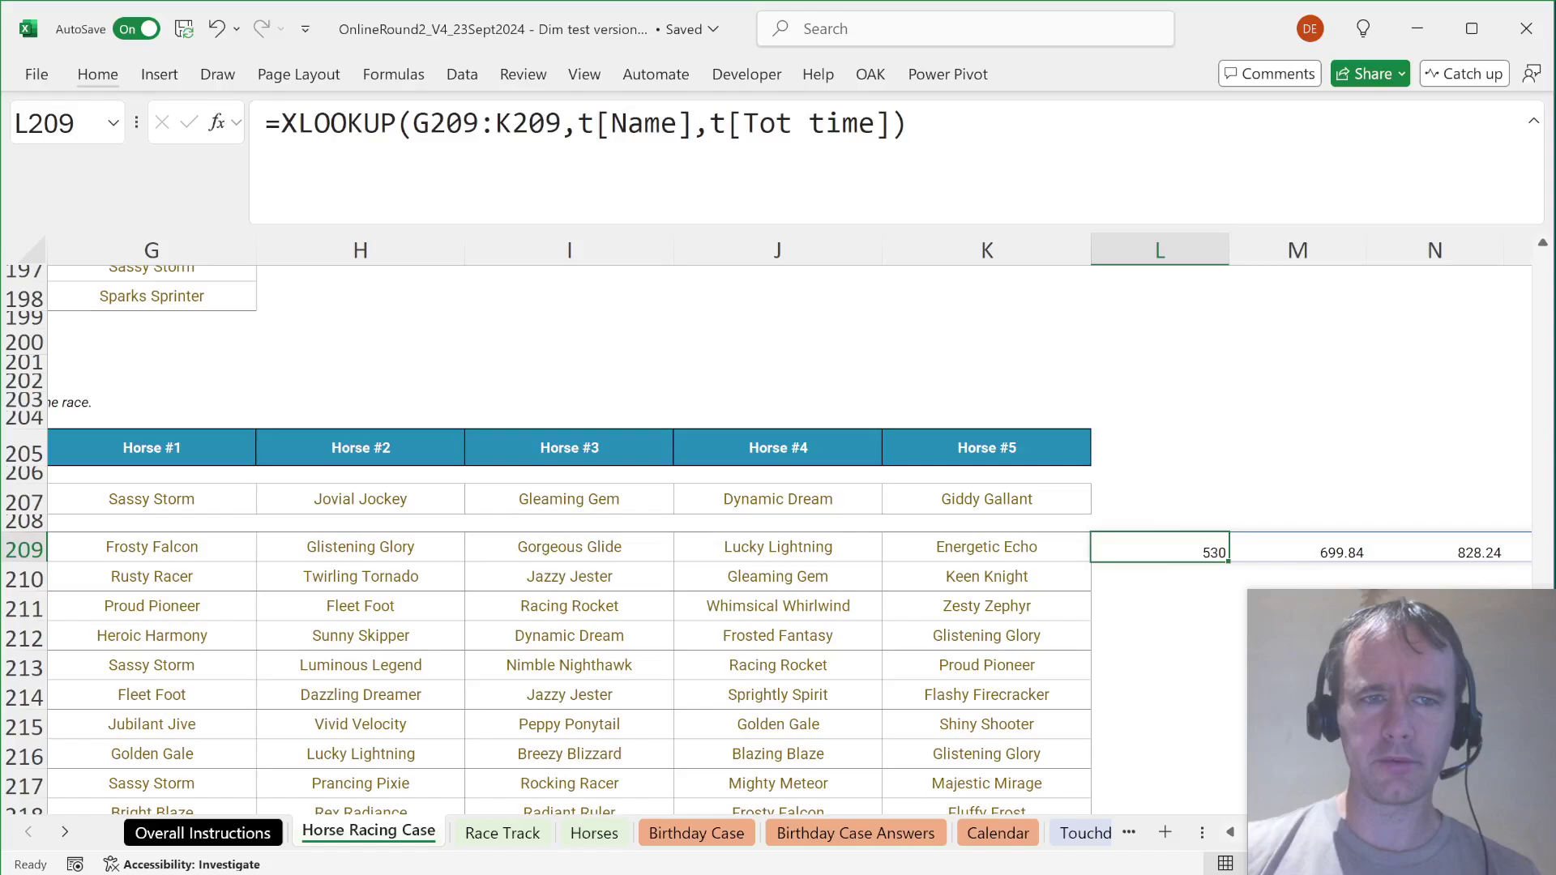
# Step: Wrap it as =XLOOKUP(0,XLOOKUP(...),G209:K209,,1) to return the lowest-time winner
pyautogui.click(280, 123)
pyautogui.write('xl')
pyautogui.press('Tab')
pyautogui.write('0')
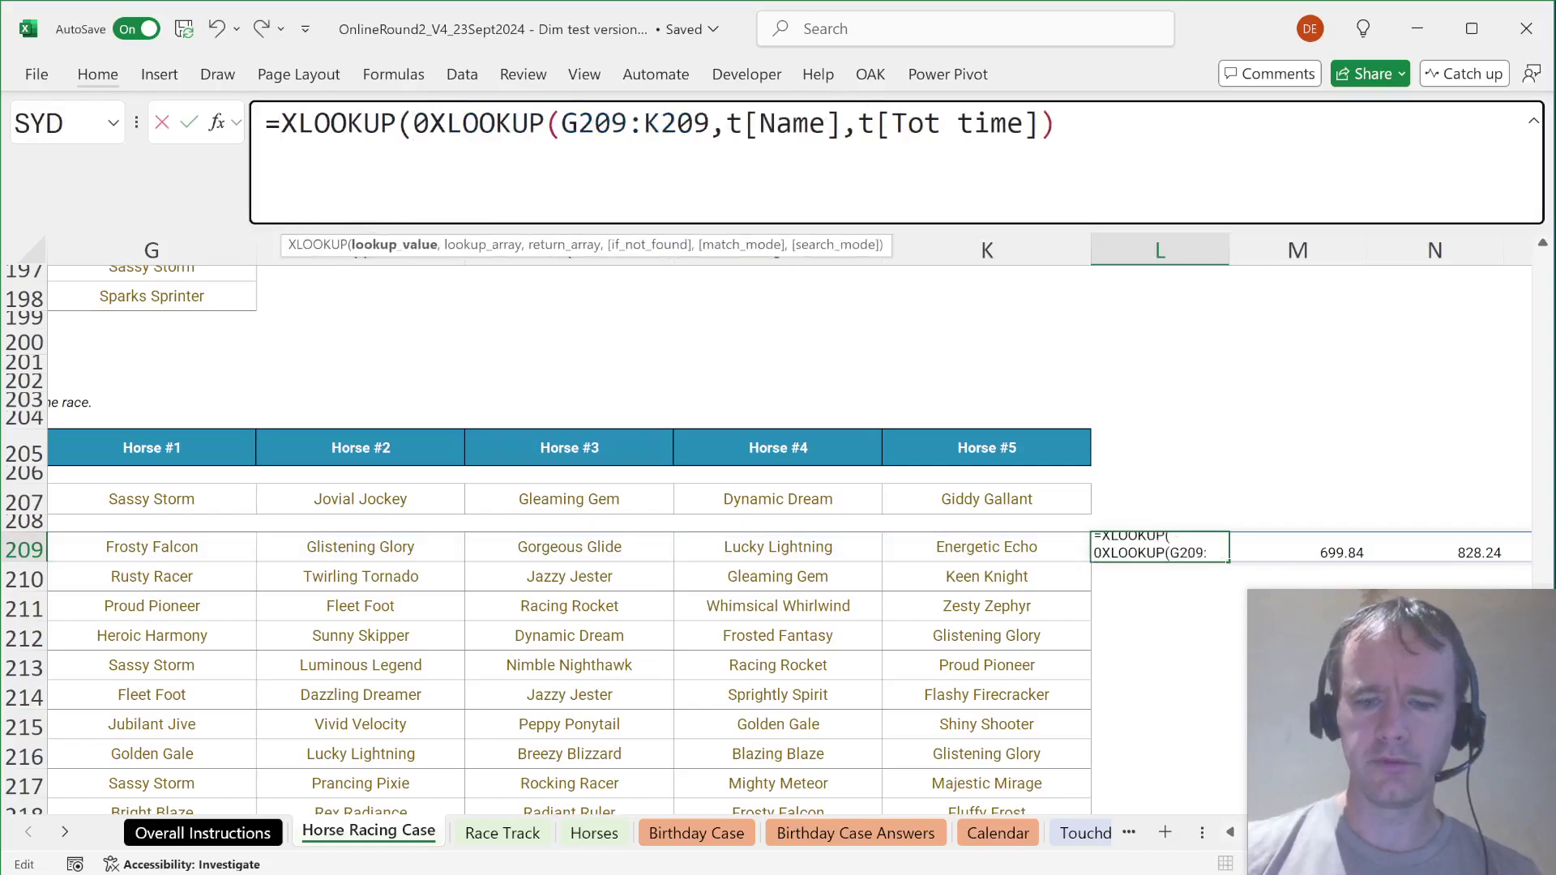
pyautogui.write(',')
pyautogui.press('End')
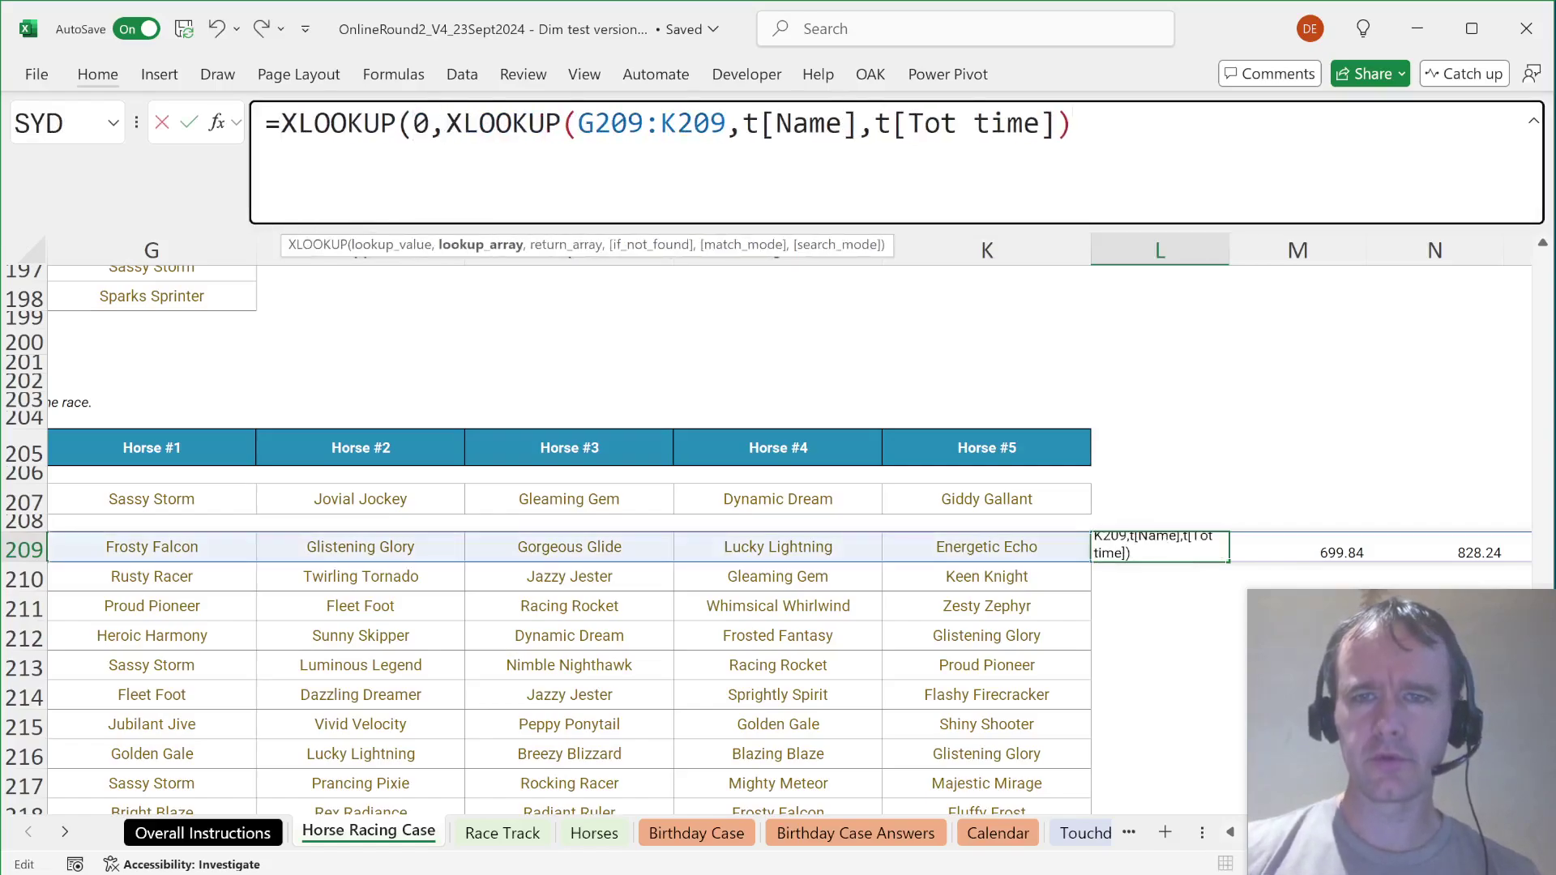
pyautogui.write(',')
pyautogui.click(998, 544)
pyautogui.hotkey('shift', 'Left')
pyautogui.hotkey('shift', 'Left')
pyautogui.hotkey('shift', 'Left')
pyautogui.hotkey('shift', 'Left')
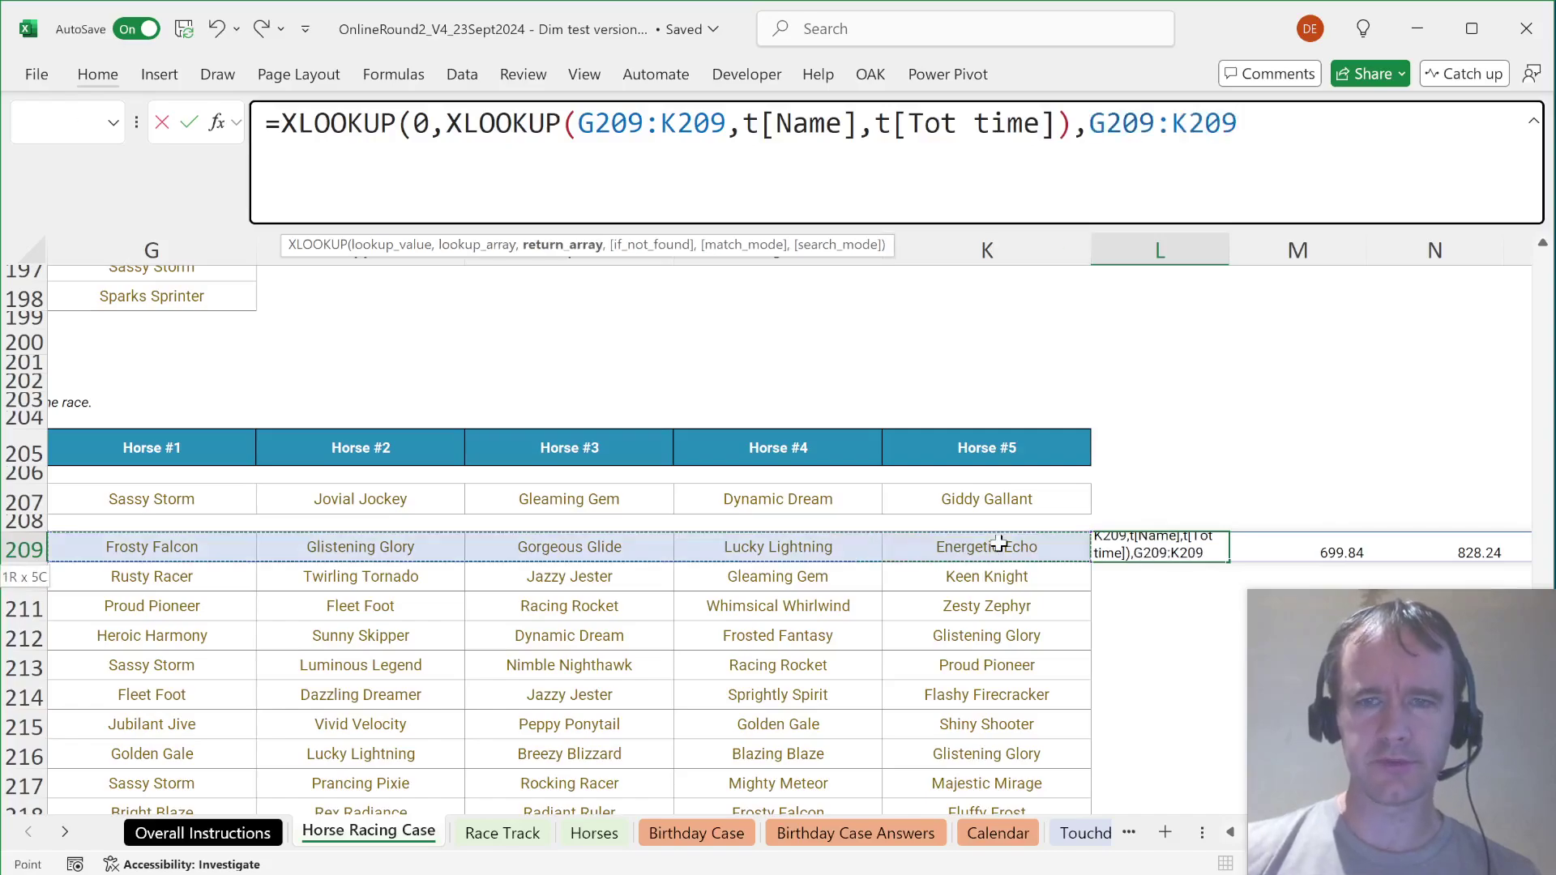
pyautogui.write(',,')
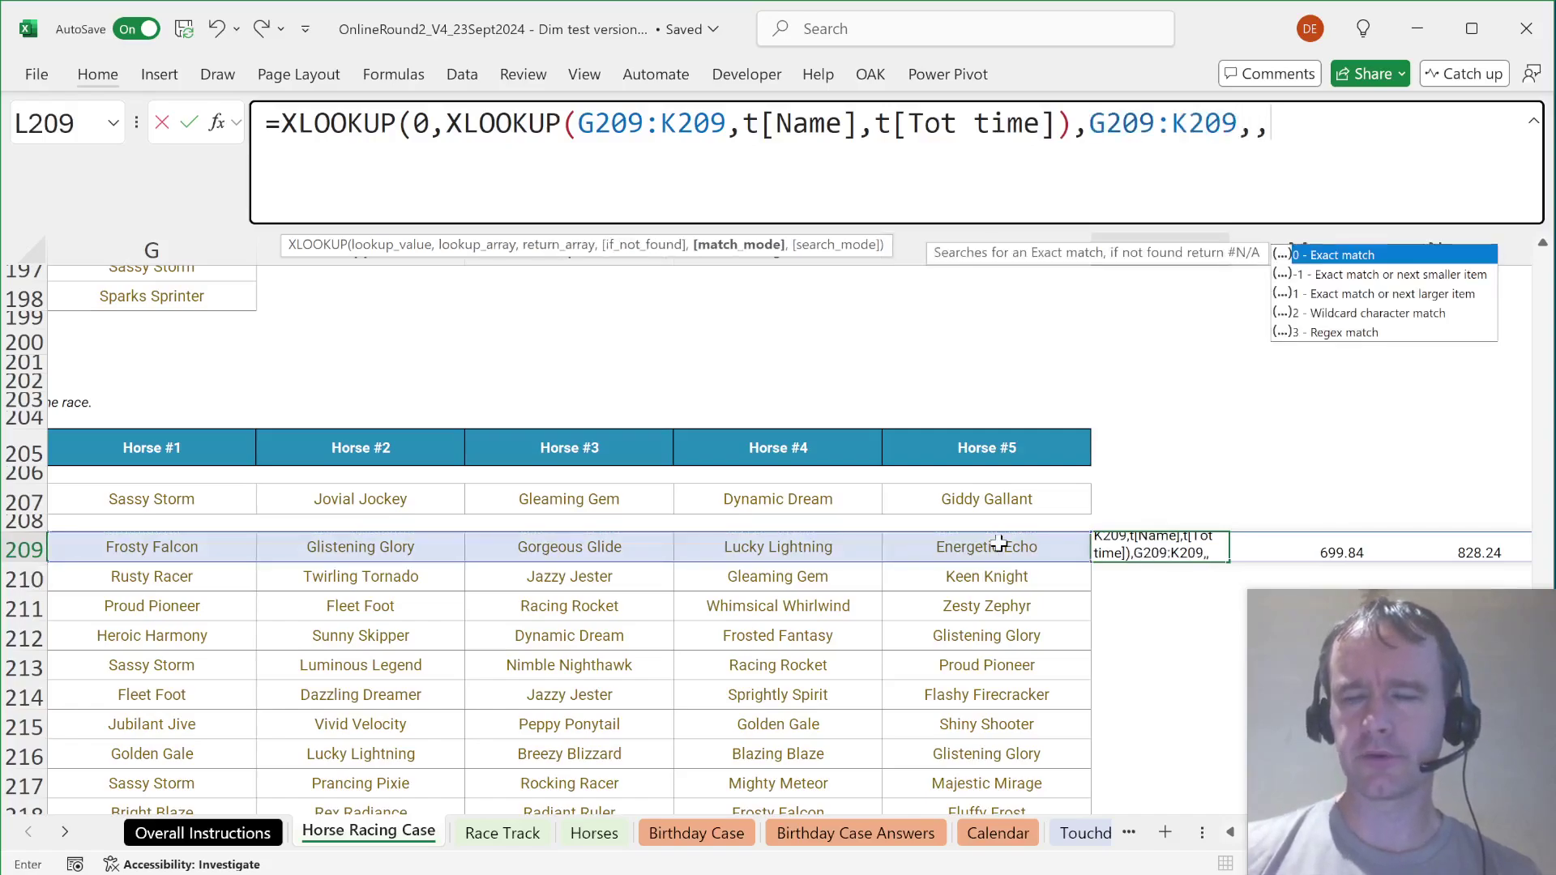
pyautogui.write('1)')
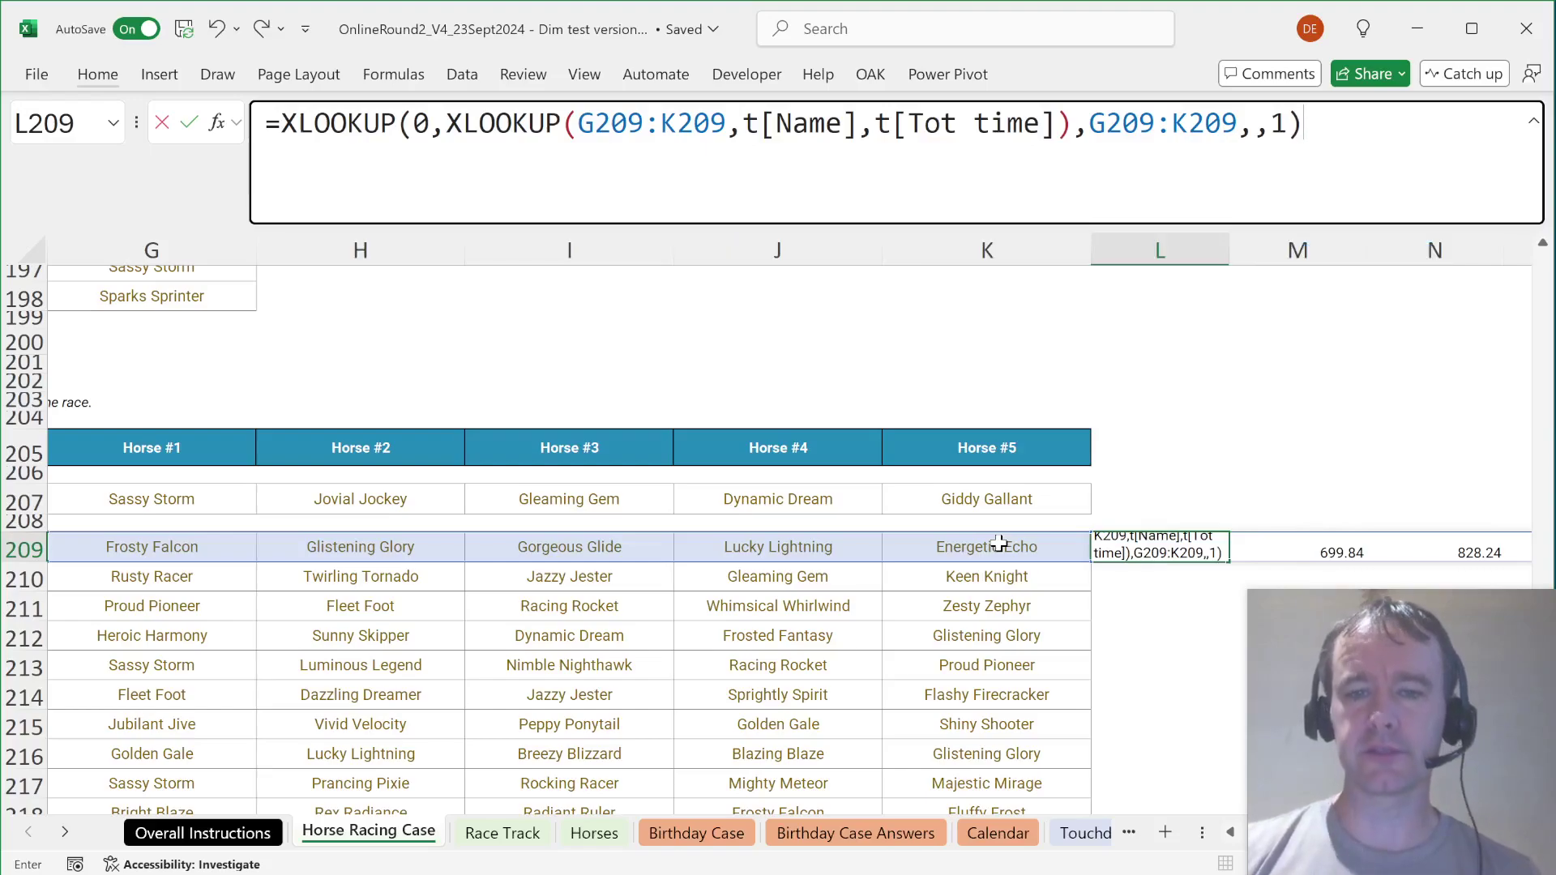
pyautogui.press('Return')
# Step: Move the winner formula into E207, replacing the typed Giddy Gallant value
pyautogui.press('Up')
pyautogui.hotkey('ctrl', 'c')
pyautogui.press('Up')
pyautogui.press('Up')
pyautogui.hotkey('ctrl', 'v')
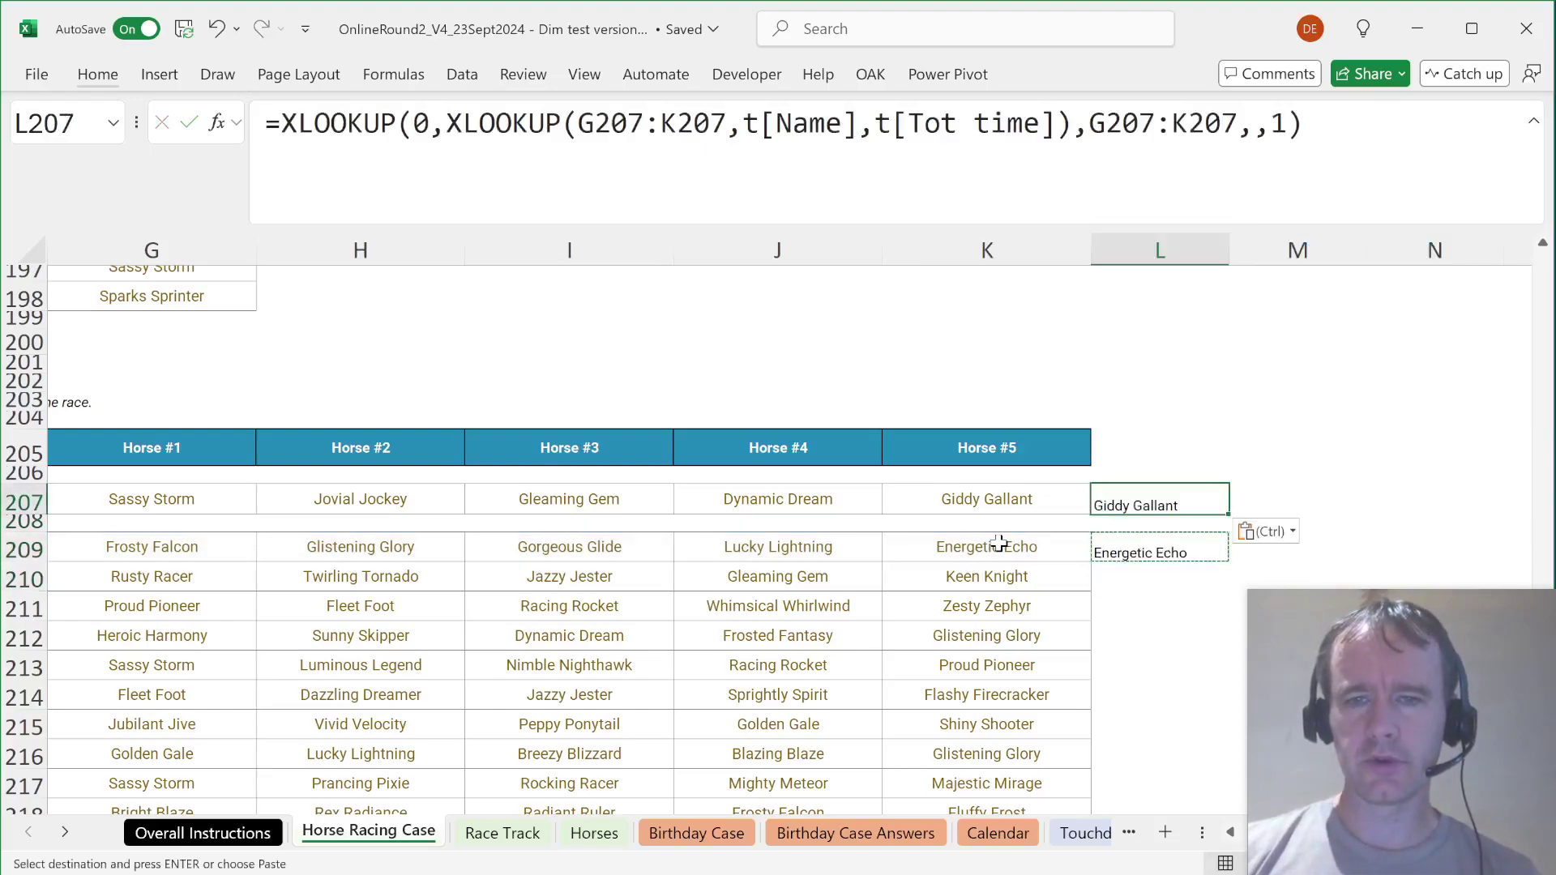
pyautogui.press('F2')
pyautogui.hotkey('shift', 'Home')
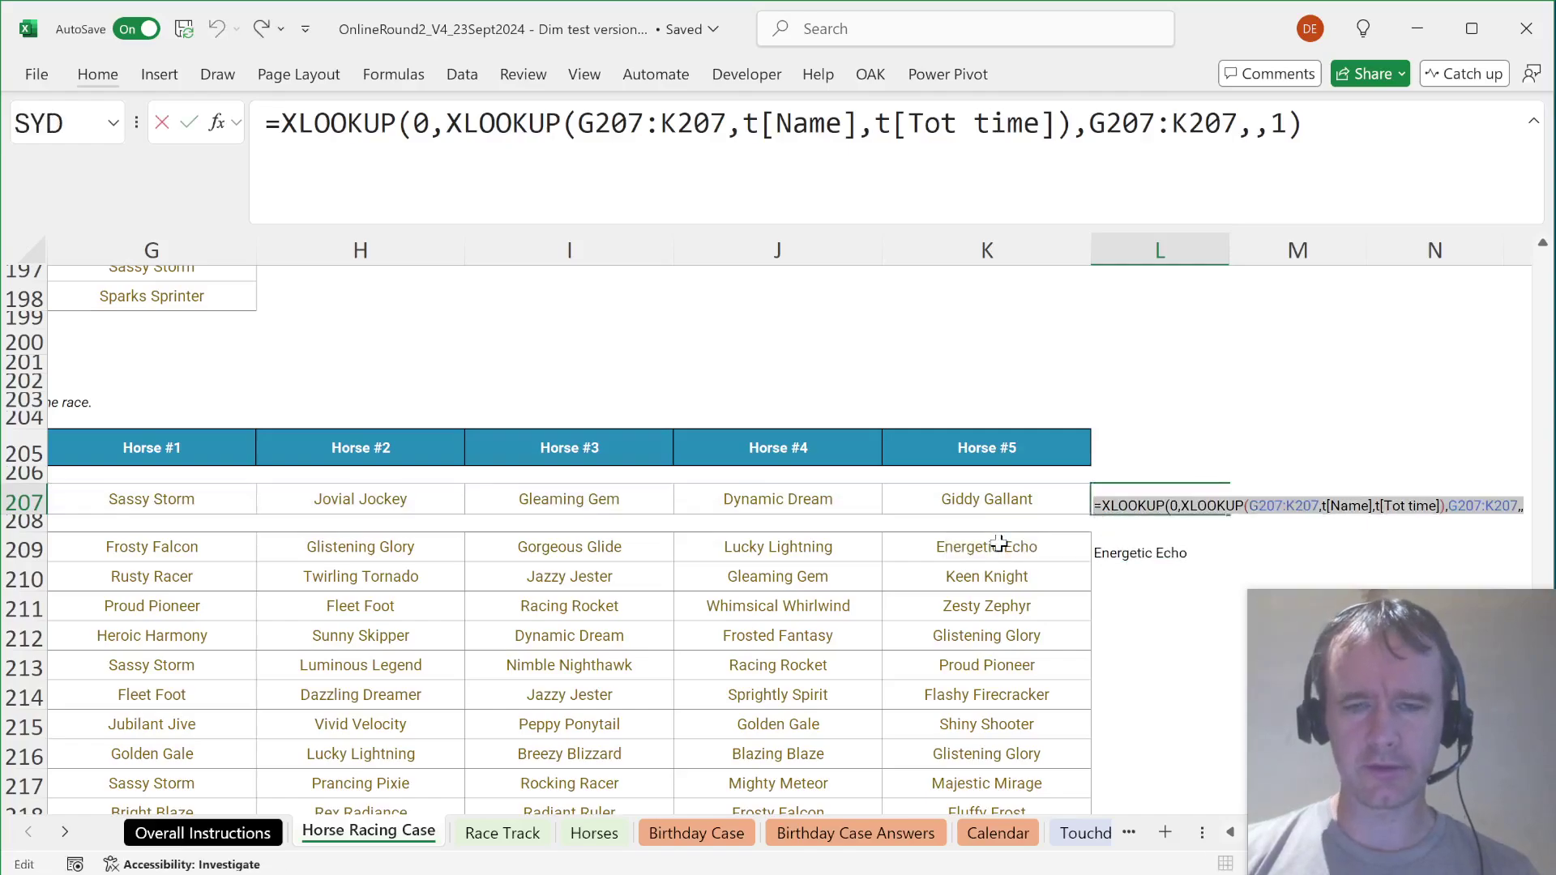
pyautogui.hotkey('ctrl', 'x')
pyautogui.press('Return')
pyautogui.press('Up')
pyautogui.press('Left')
pyautogui.press('Left')
pyautogui.press('Left')
pyautogui.press('Left')
pyautogui.press('Left')
pyautogui.press('Left')
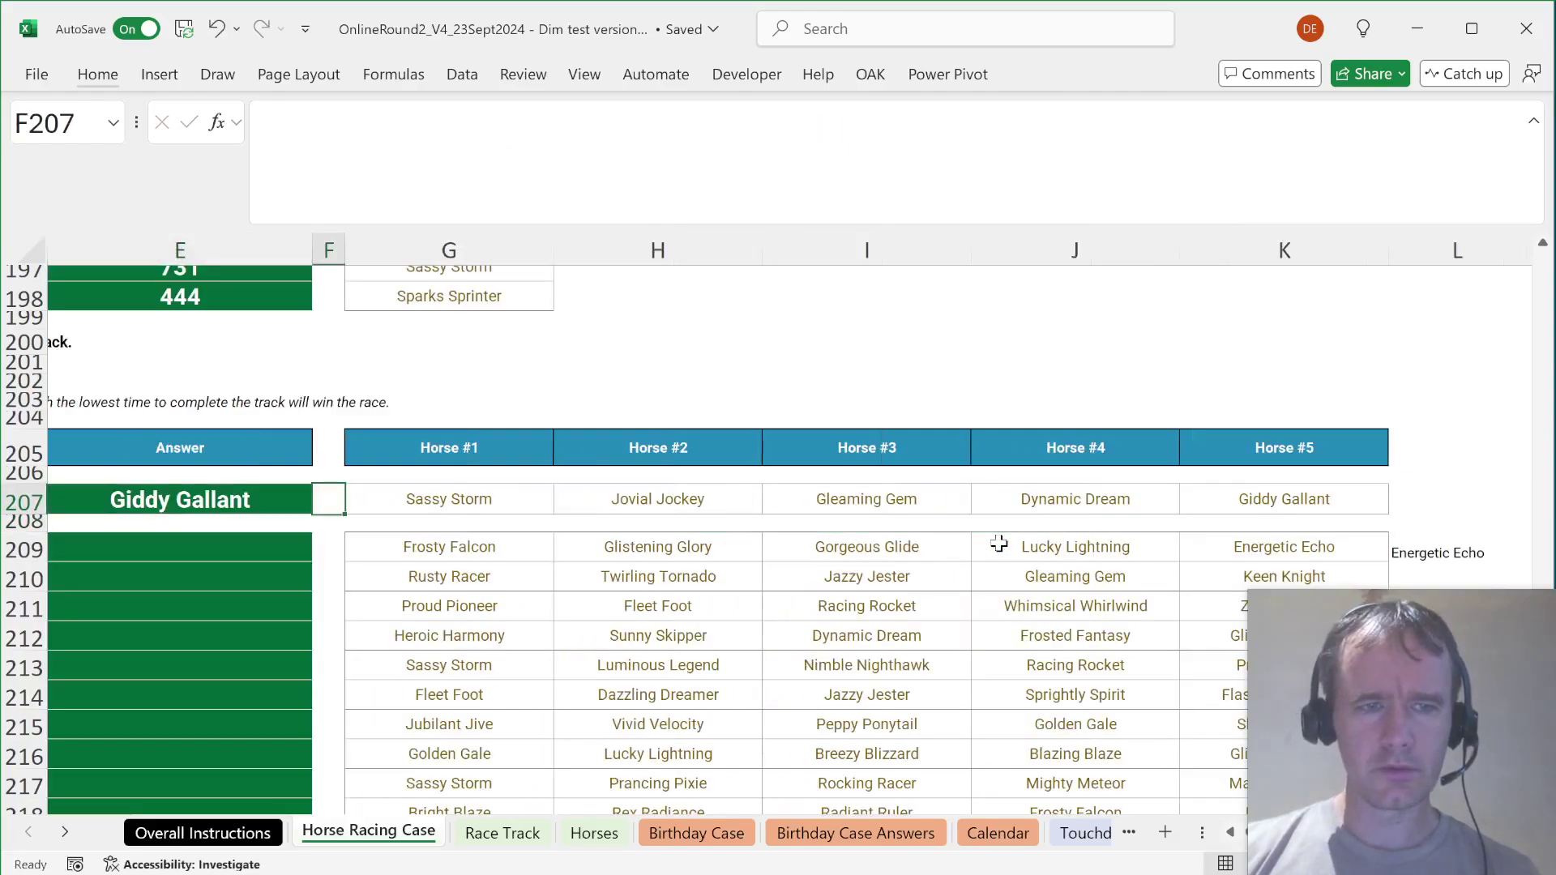
pyautogui.press('Left')
pyautogui.press('F2')
pyautogui.hotkey('shift', 'Home')
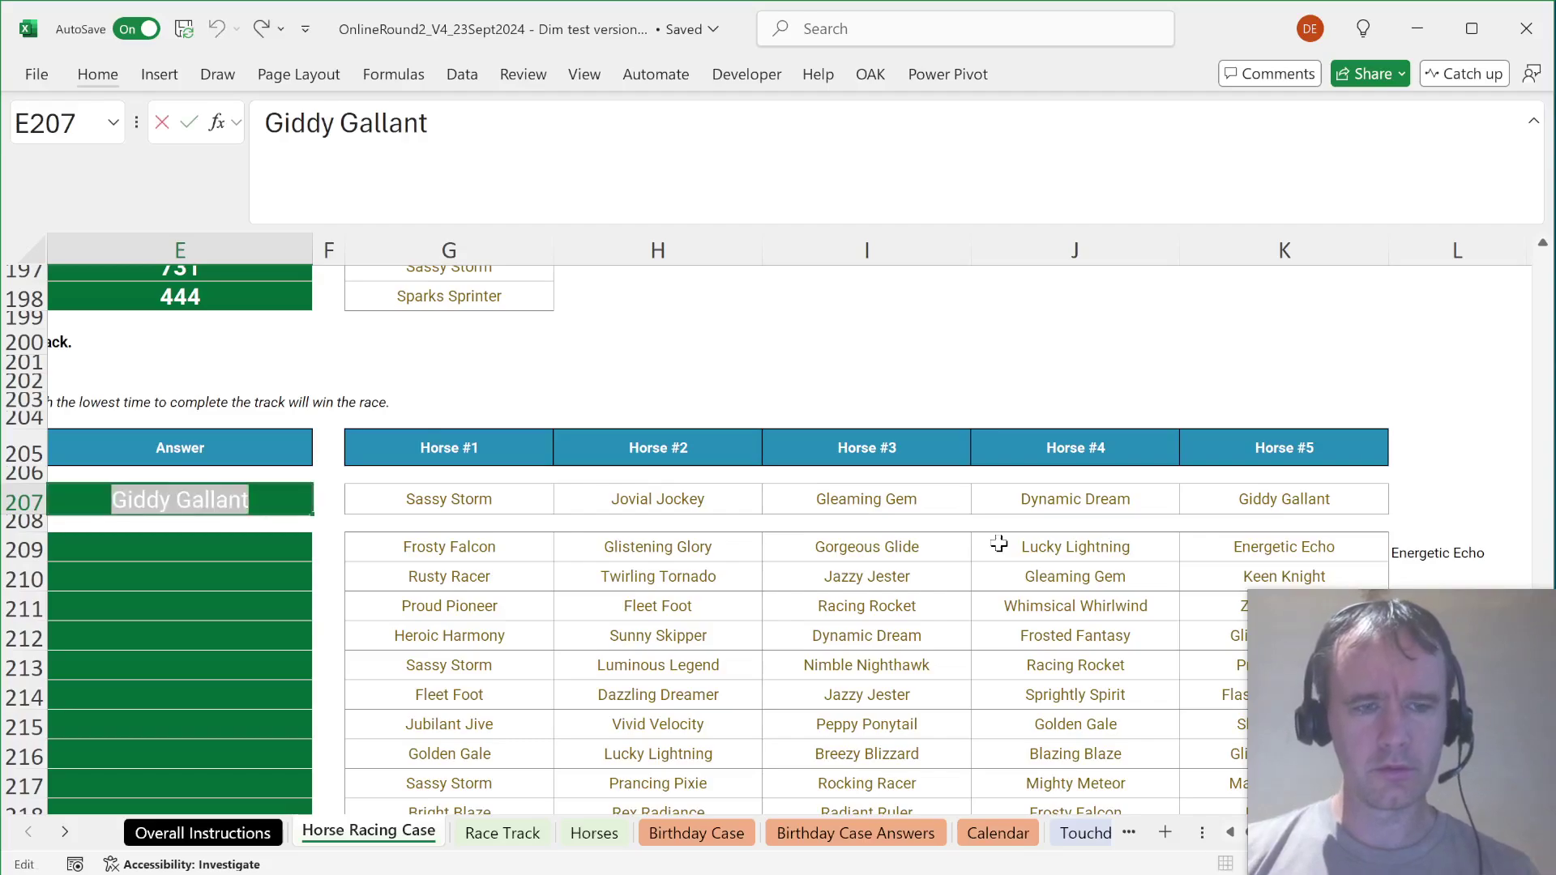
pyautogui.hotkey('ctrl', 'v')
pyautogui.press('Return')
# Step: Copy the winner formula into answers E209:E228 and check the last races
pyautogui.press('Up')
pyautogui.hotkey('ctrl', 'c')
pyautogui.press('Down')
pyautogui.press('Down')
pyautogui.hotkey('ctrl', 'Down')
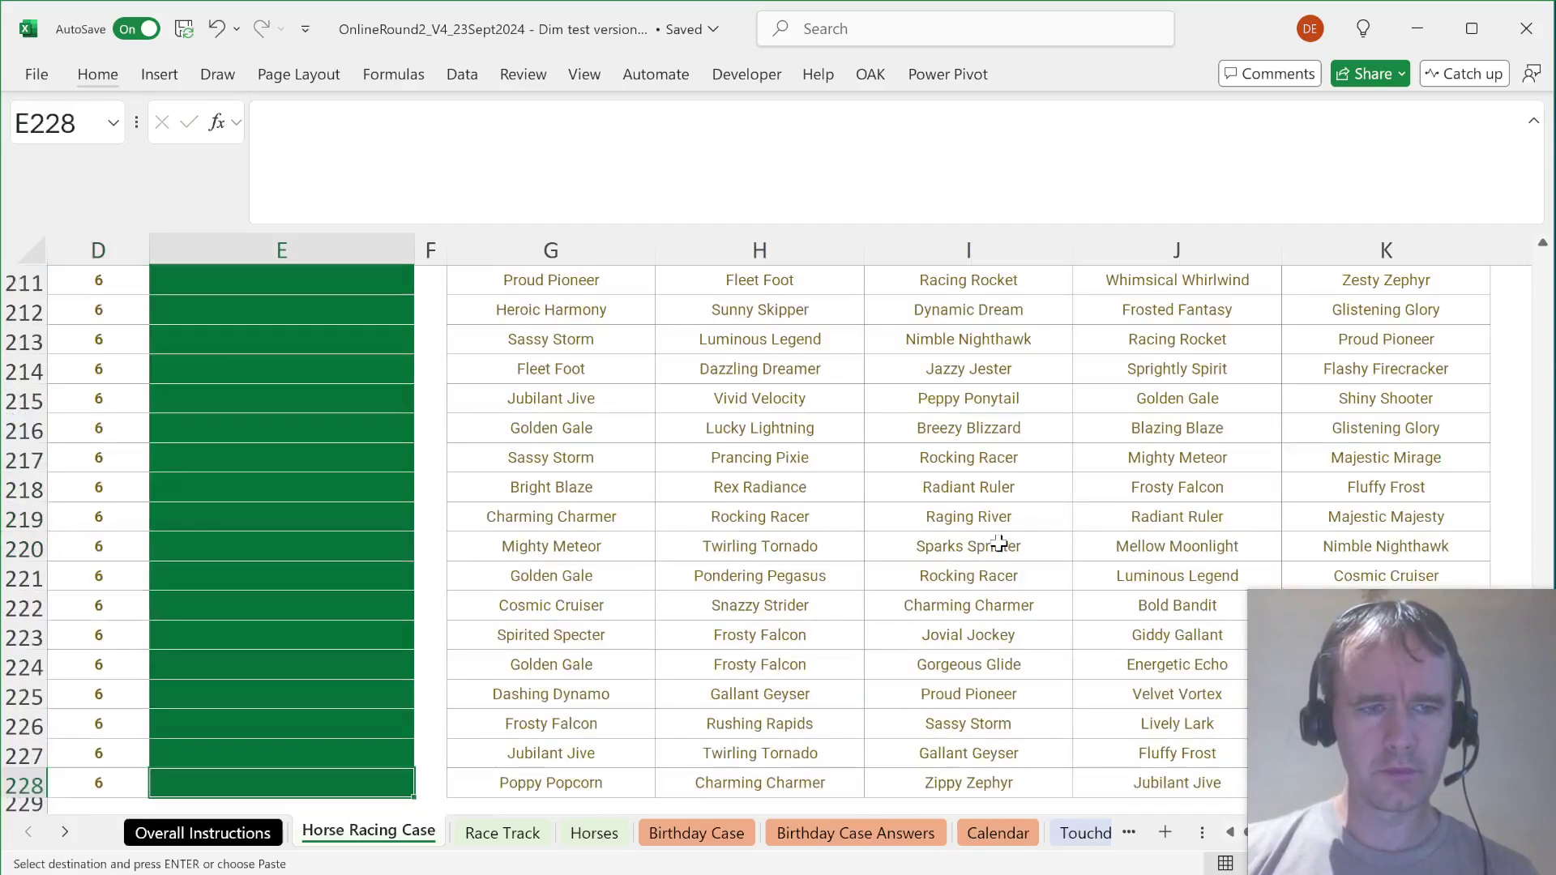
pyautogui.hotkey('ctrl', 'shift', 'Up')
pyautogui.hotkey('ctrl', 'v')
pyautogui.hotkey('ctrl', 'Up')
pyautogui.press('Left')
pyautogui.press('Left')
pyautogui.press('Home')
pyautogui.press('pagedown')
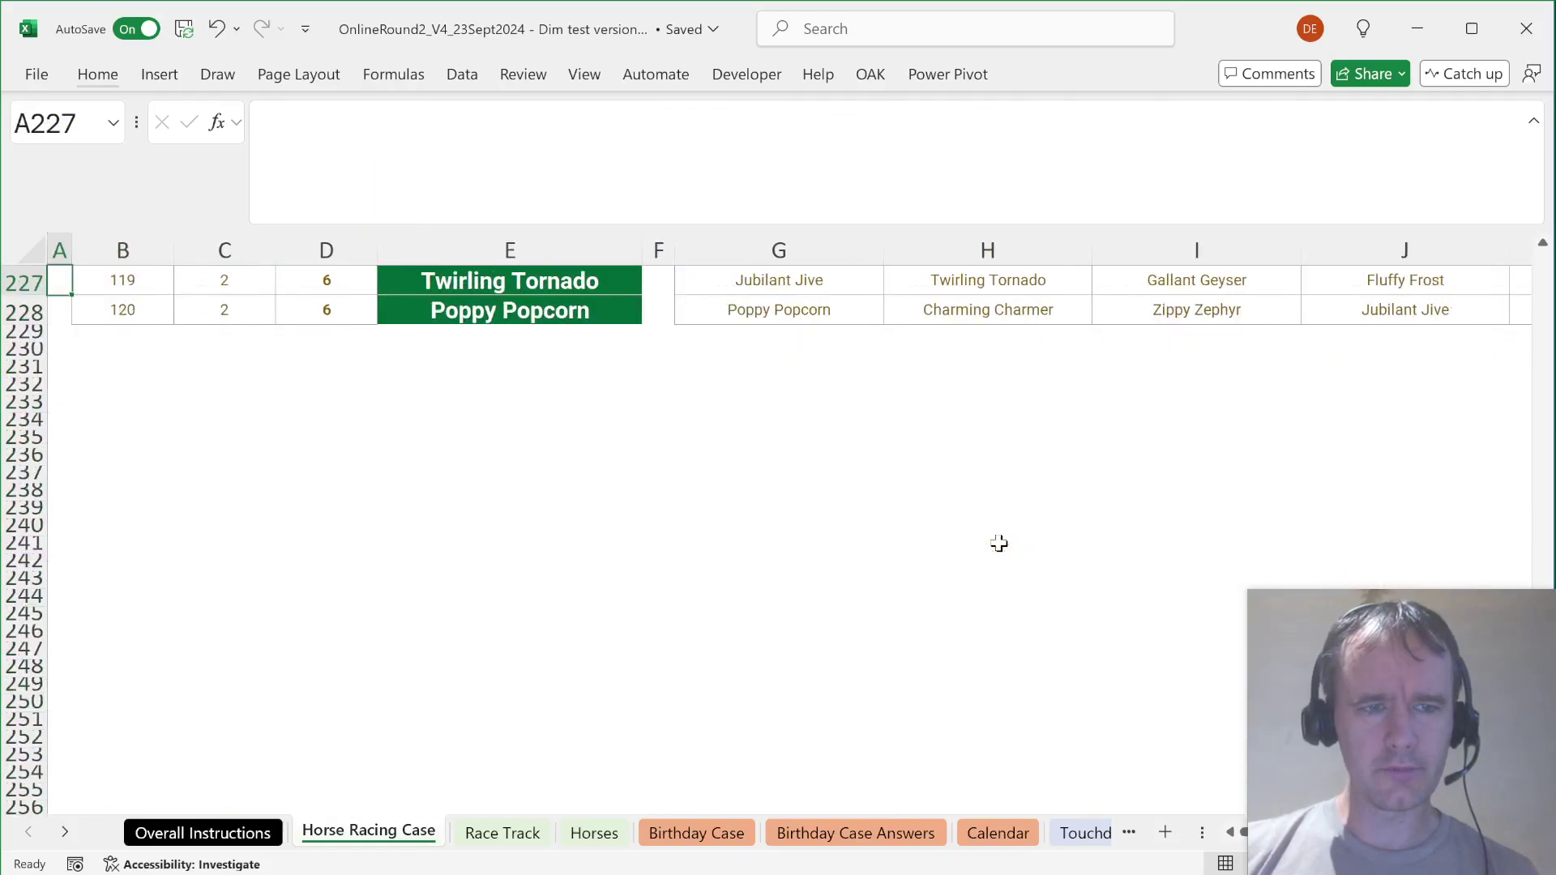
pyautogui.hotkey('ctrl', 'Home')
# Step: Enter =XLOOKUP(0,t[Tot time],t[Name],,1) in E28, returning Poppy Popcorn
pyautogui.scroll(-6, 600, 690)
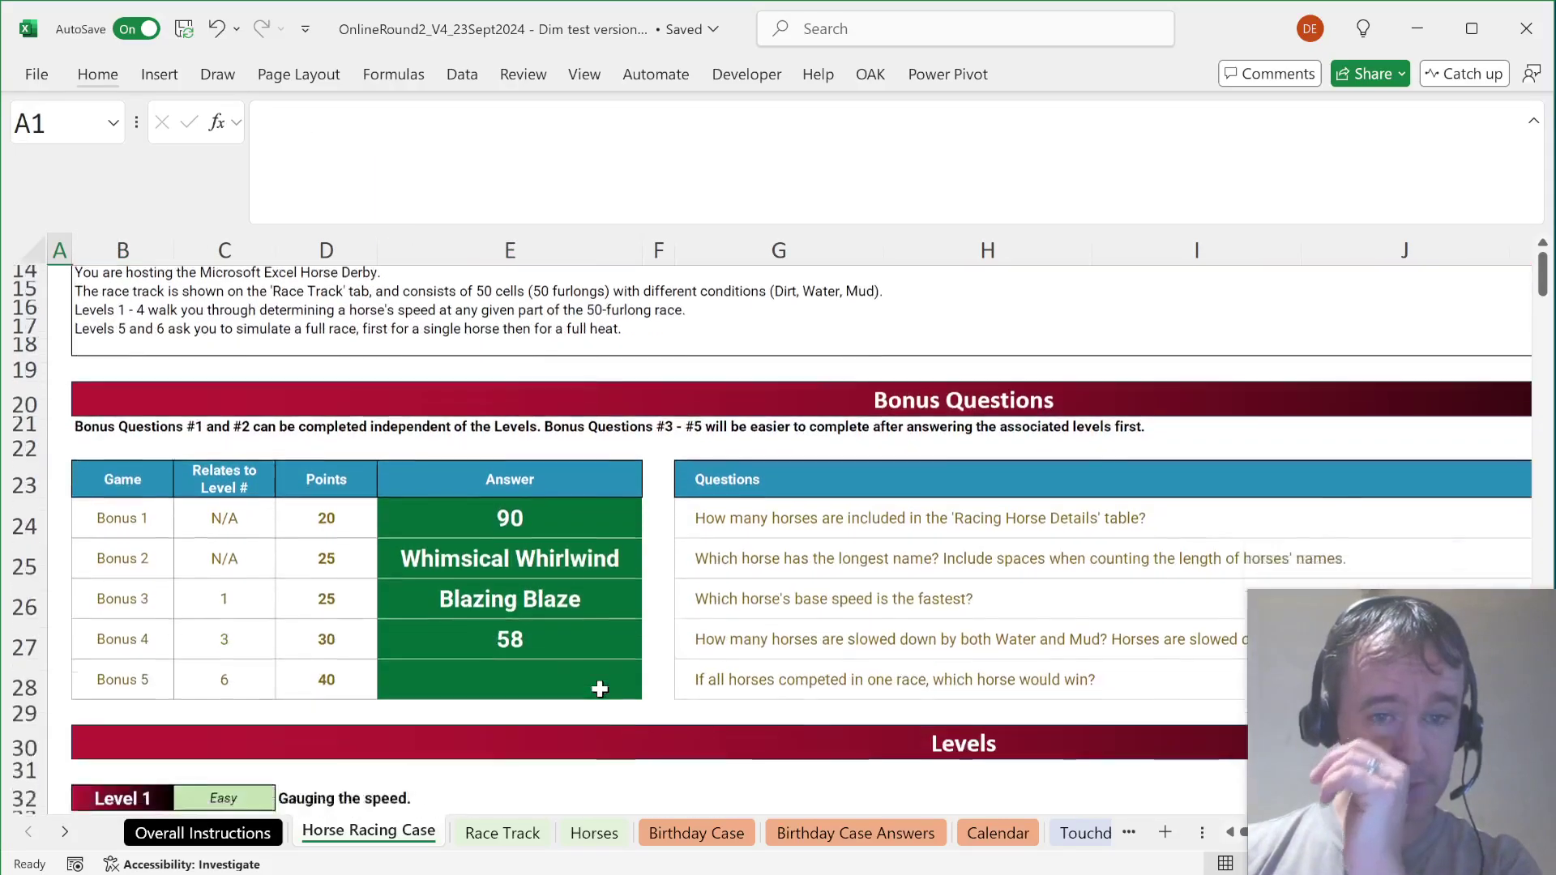
pyautogui.click(508, 573)
pyautogui.write('=xl')
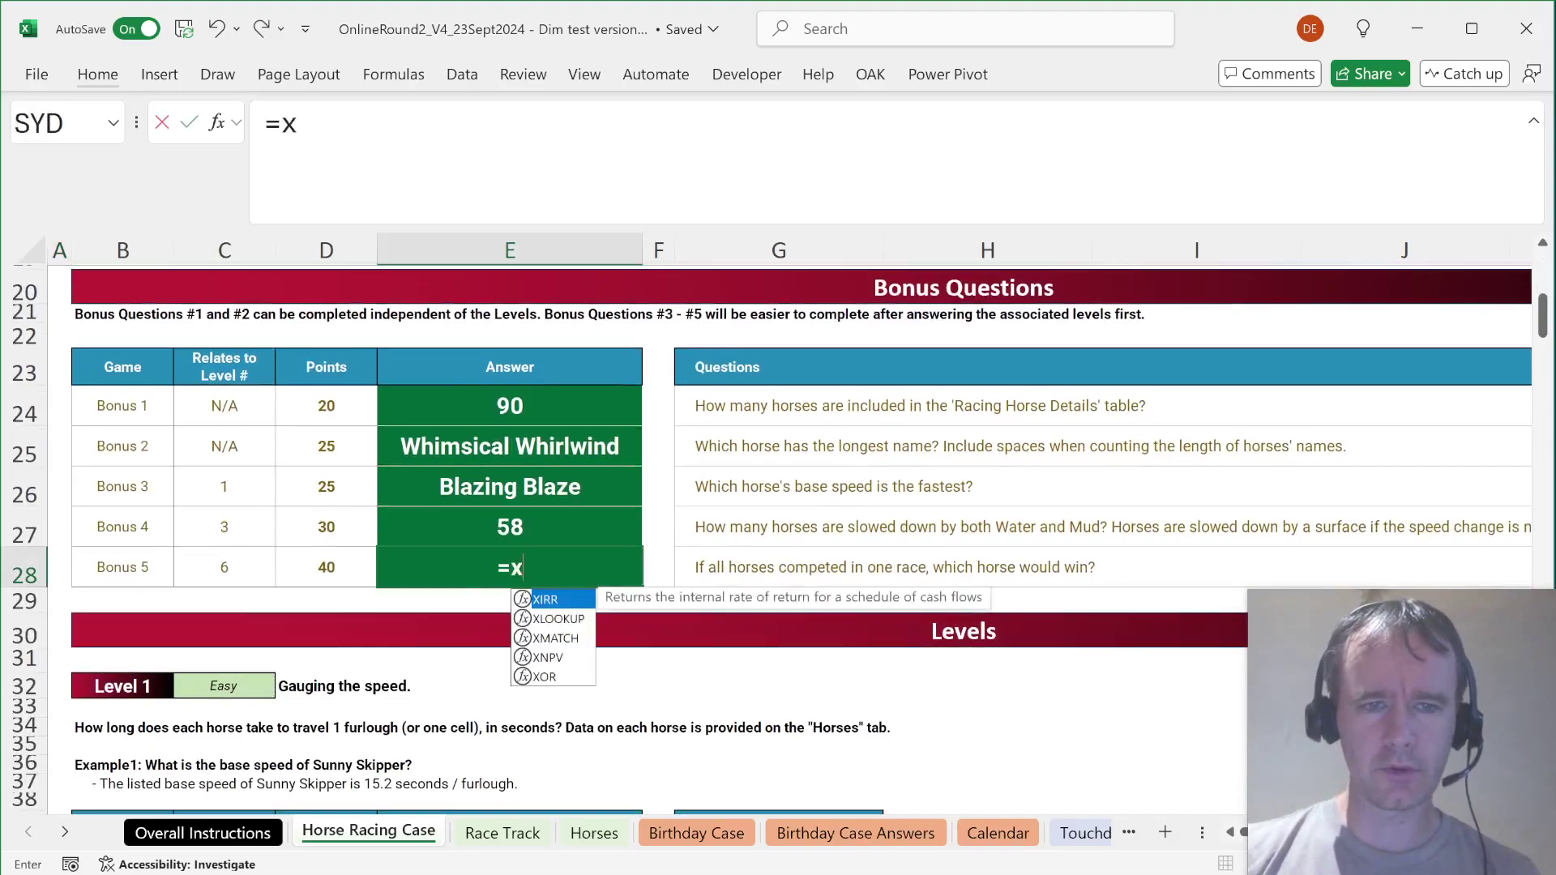
pyautogui.press('Tab')
pyautogui.write('0,t[t')
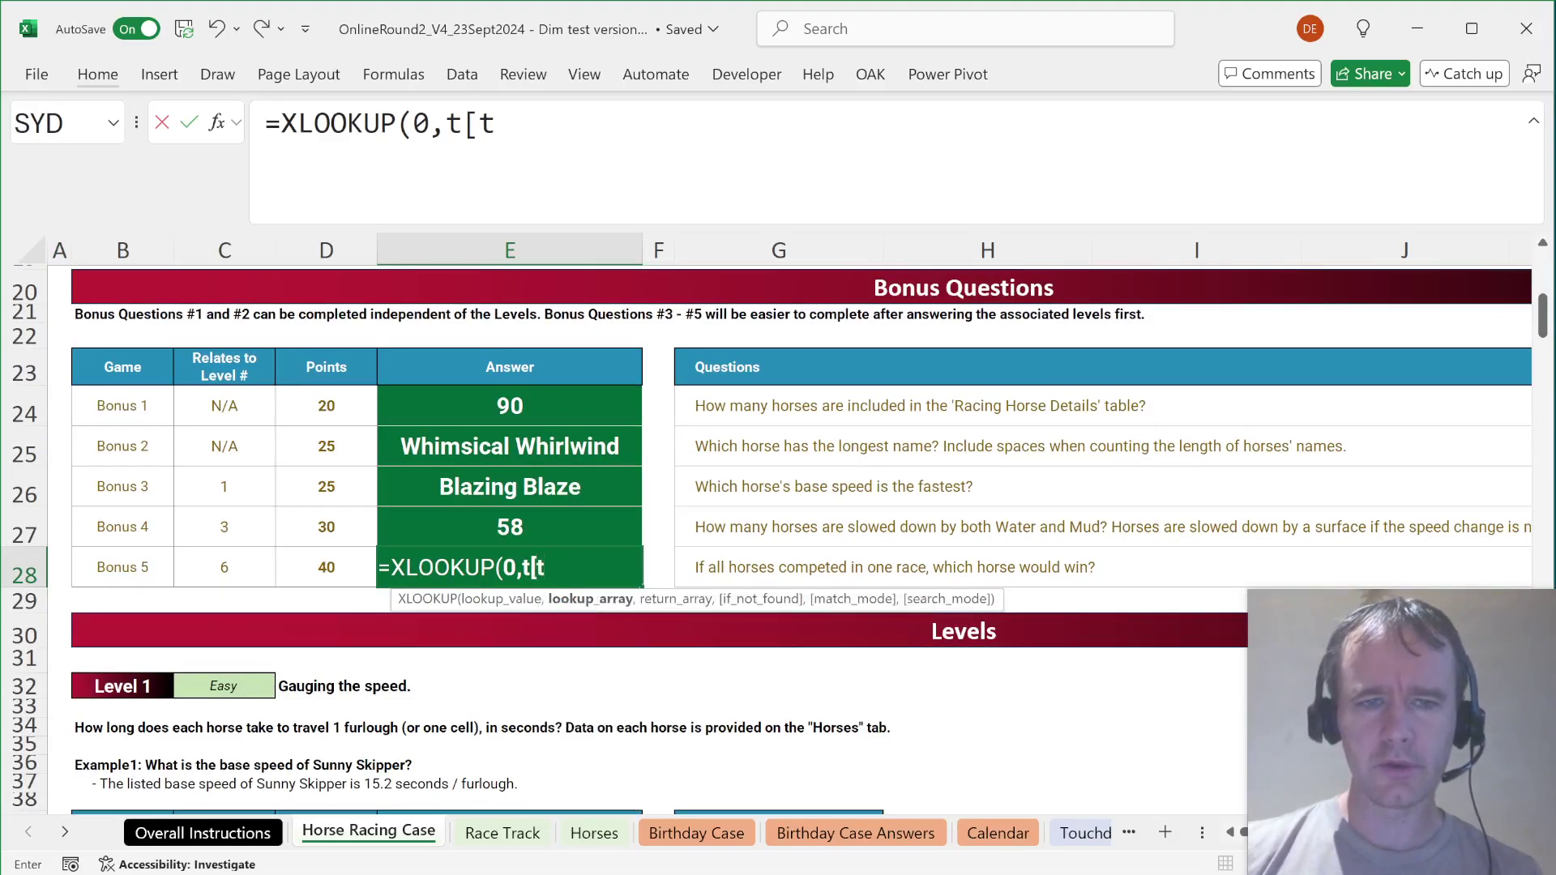
pyautogui.press('Tab')
pyautogui.write('],t')
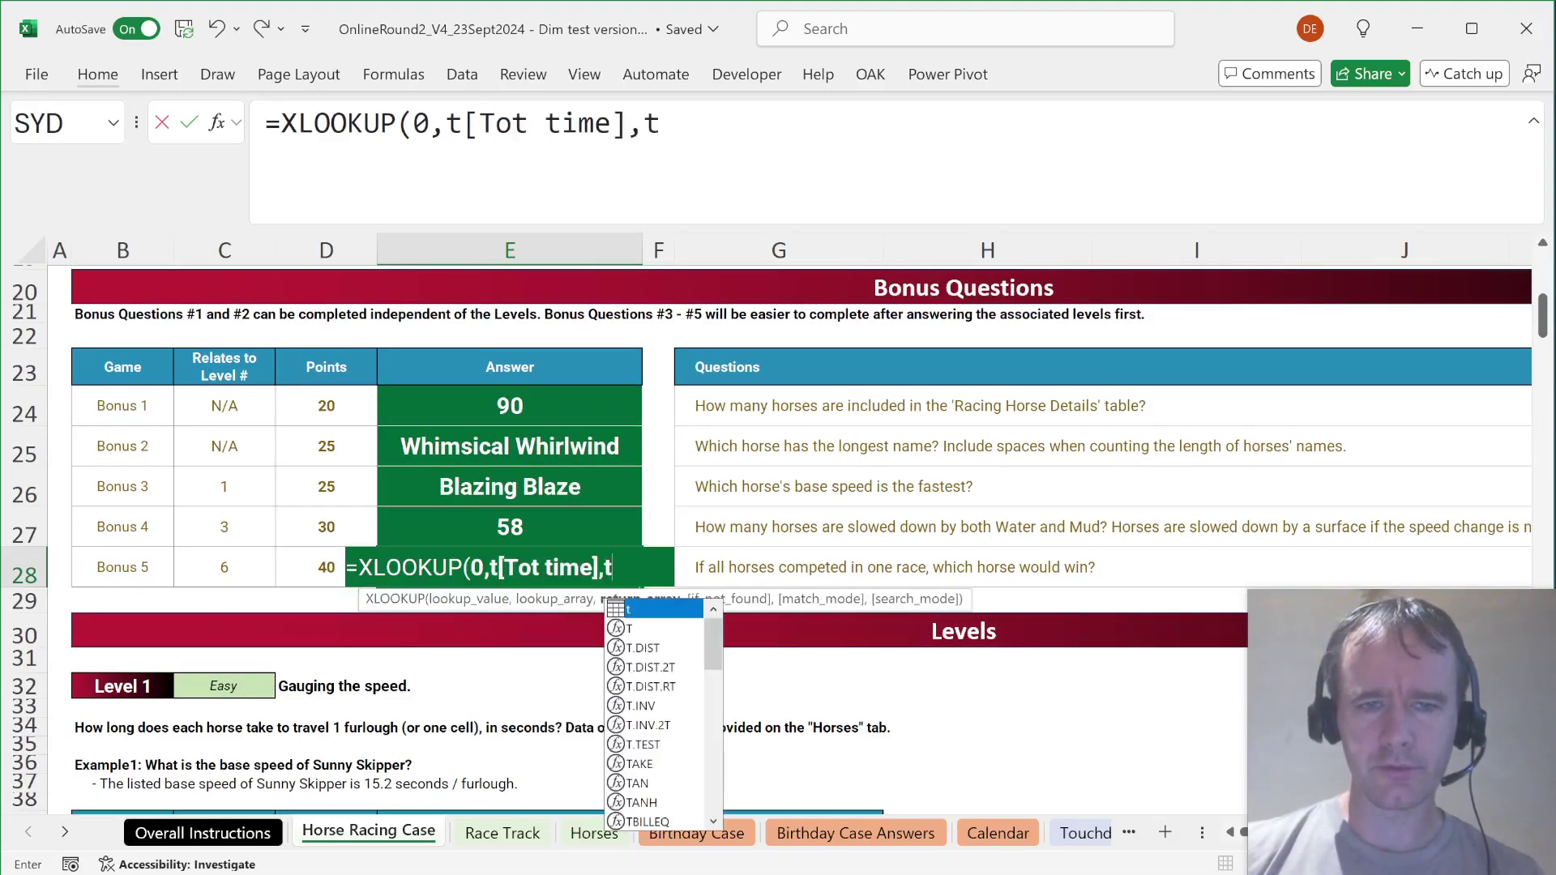
pyautogui.write('[n')
pyautogui.press('Tab')
pyautogui.write('],')
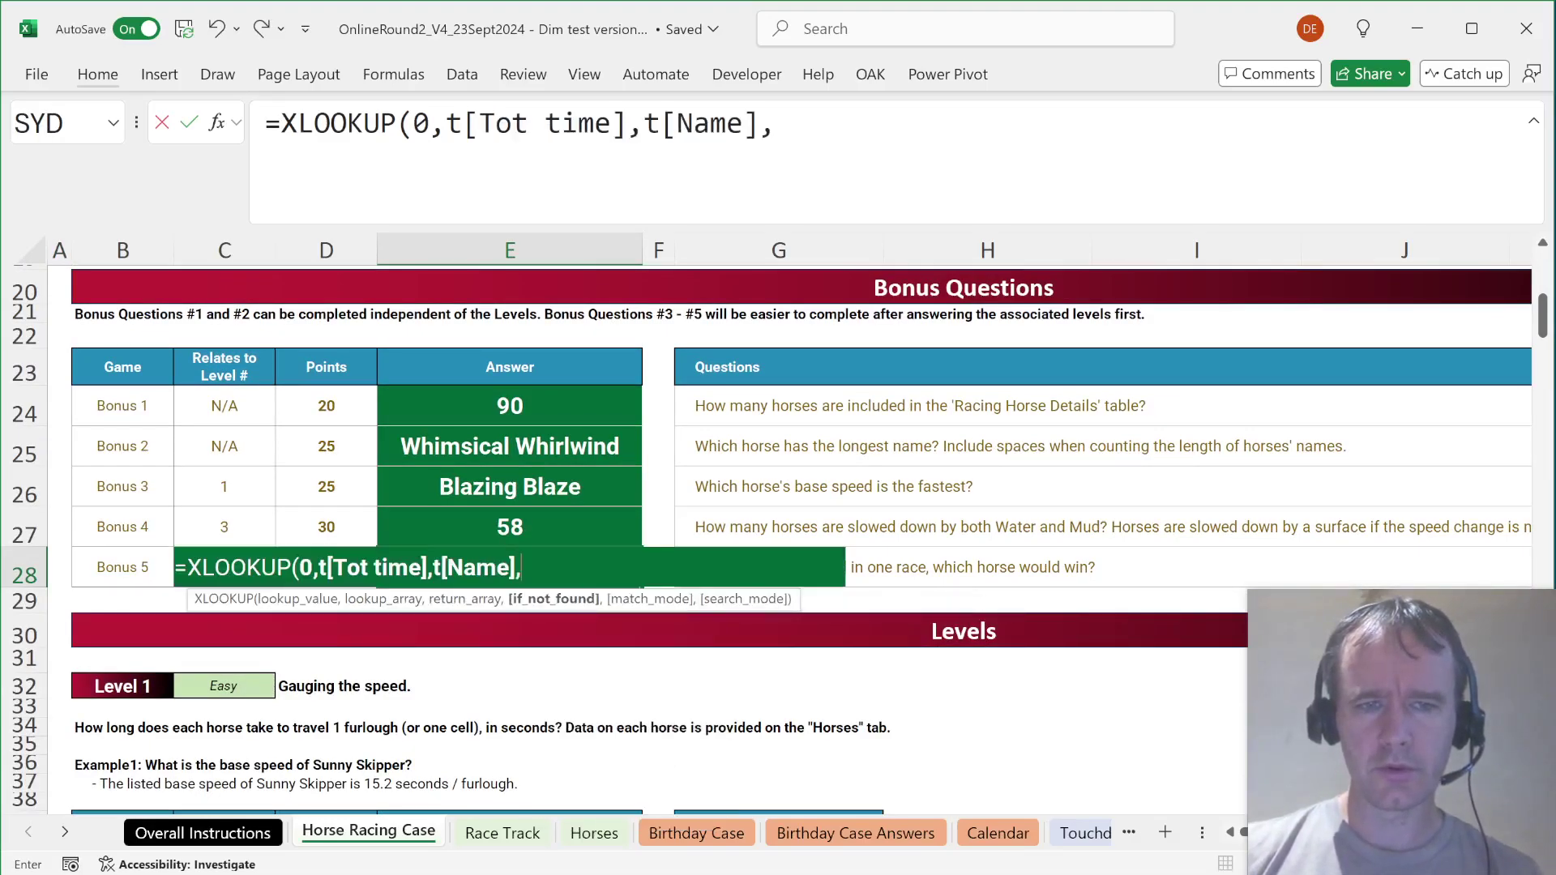
pyautogui.write(',1')
pyautogui.press('Return')
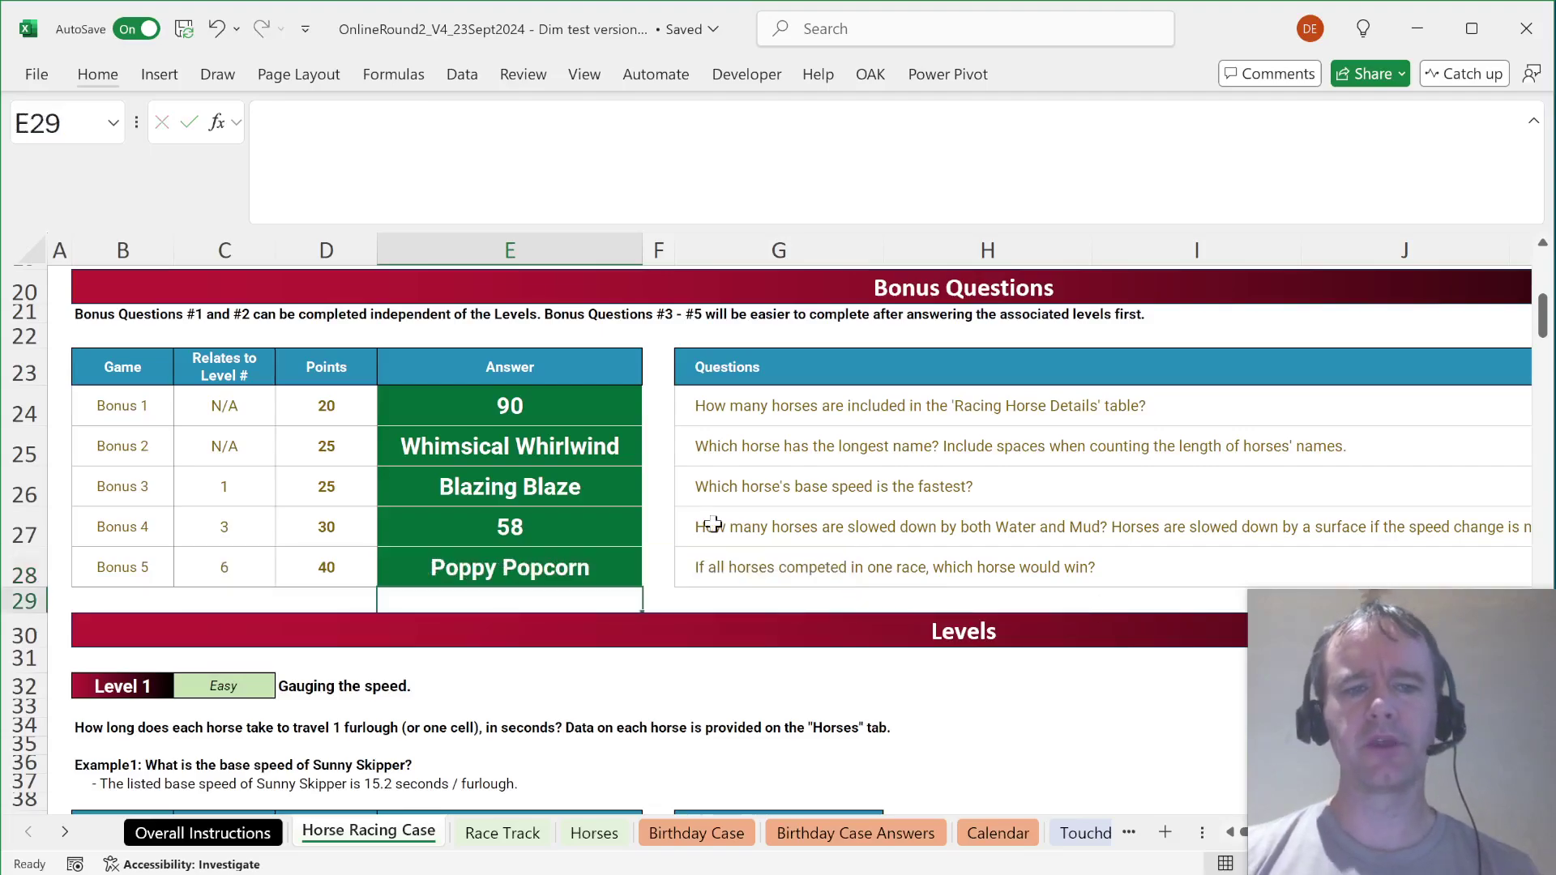
pyautogui.hotkey('ctrl', 'pagedown')
pyautogui.hotkey('ctrl', 'pagedown')
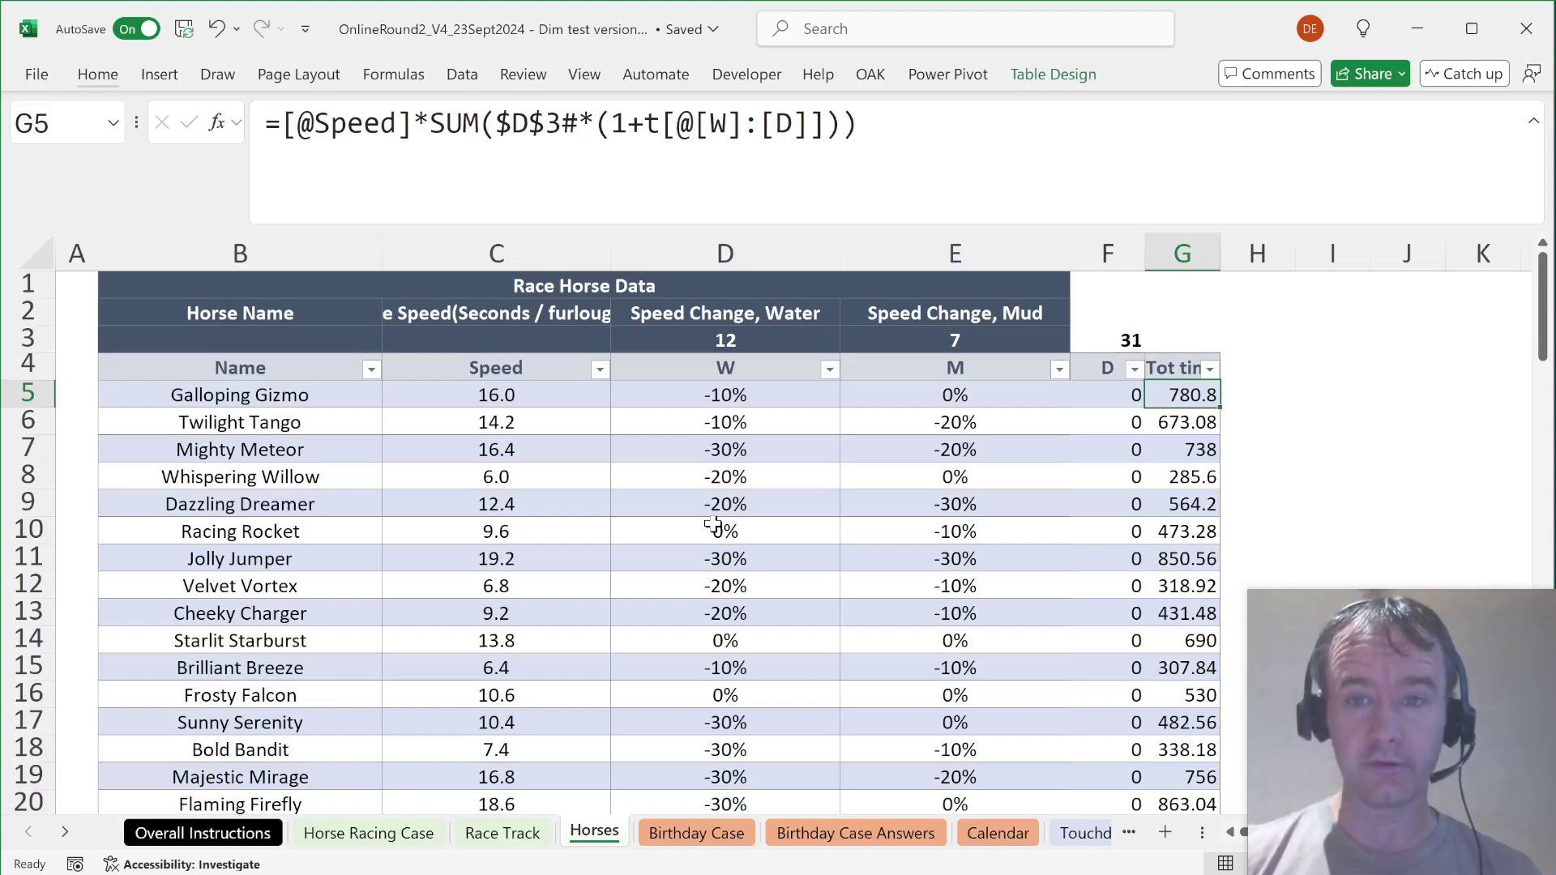
pyautogui.click(1187, 237)
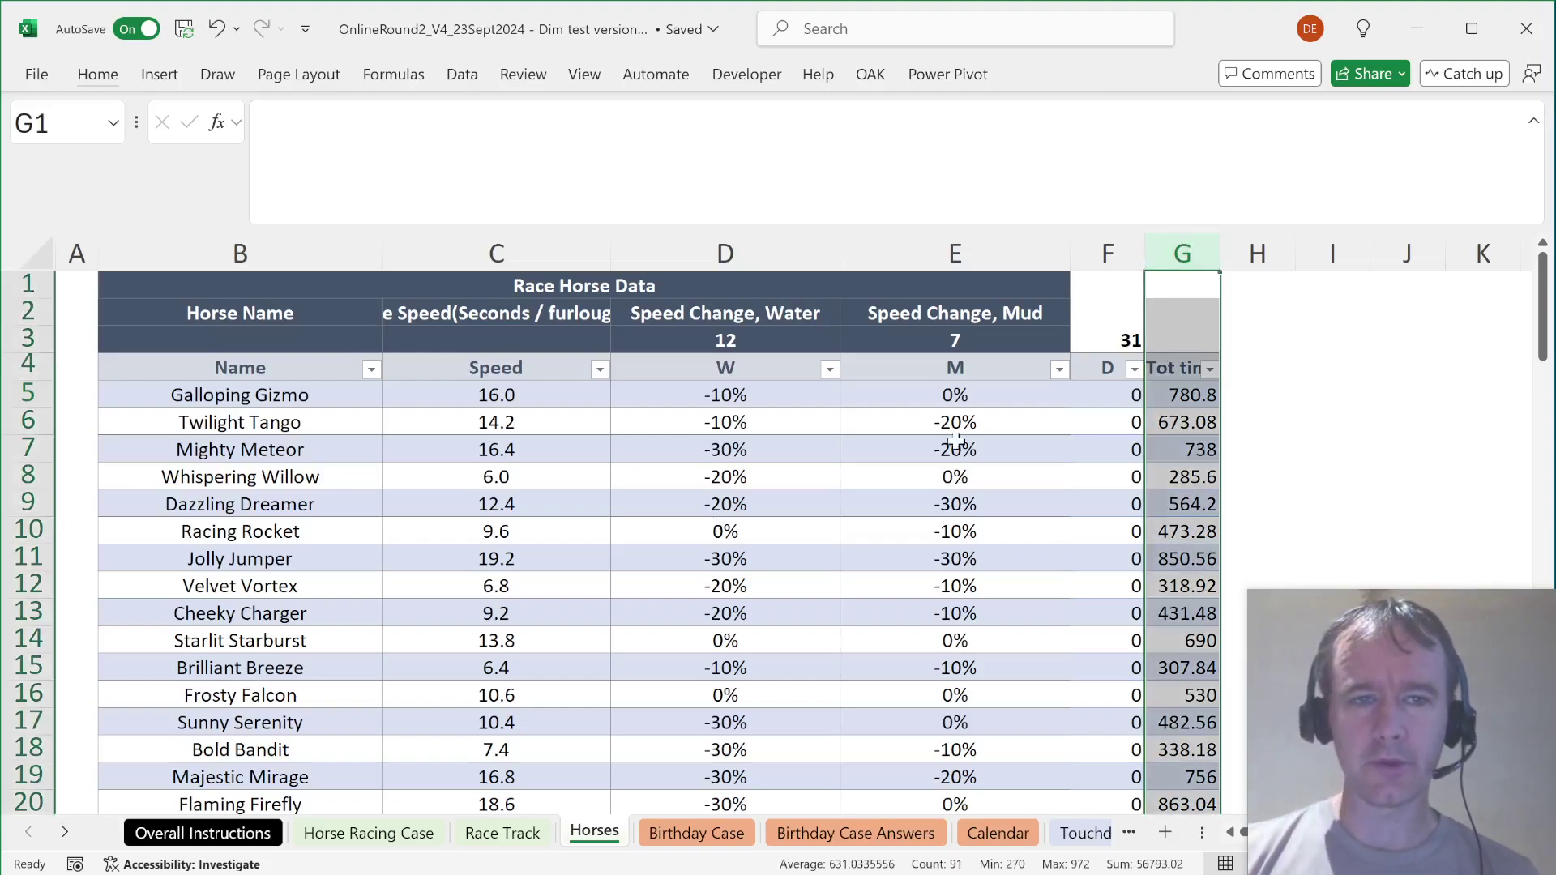
pyautogui.hotkey('ctrl', 'pageup')
pyautogui.hotkey('ctrl', 'pageup')
pyautogui.scroll(-20, 715, 589)
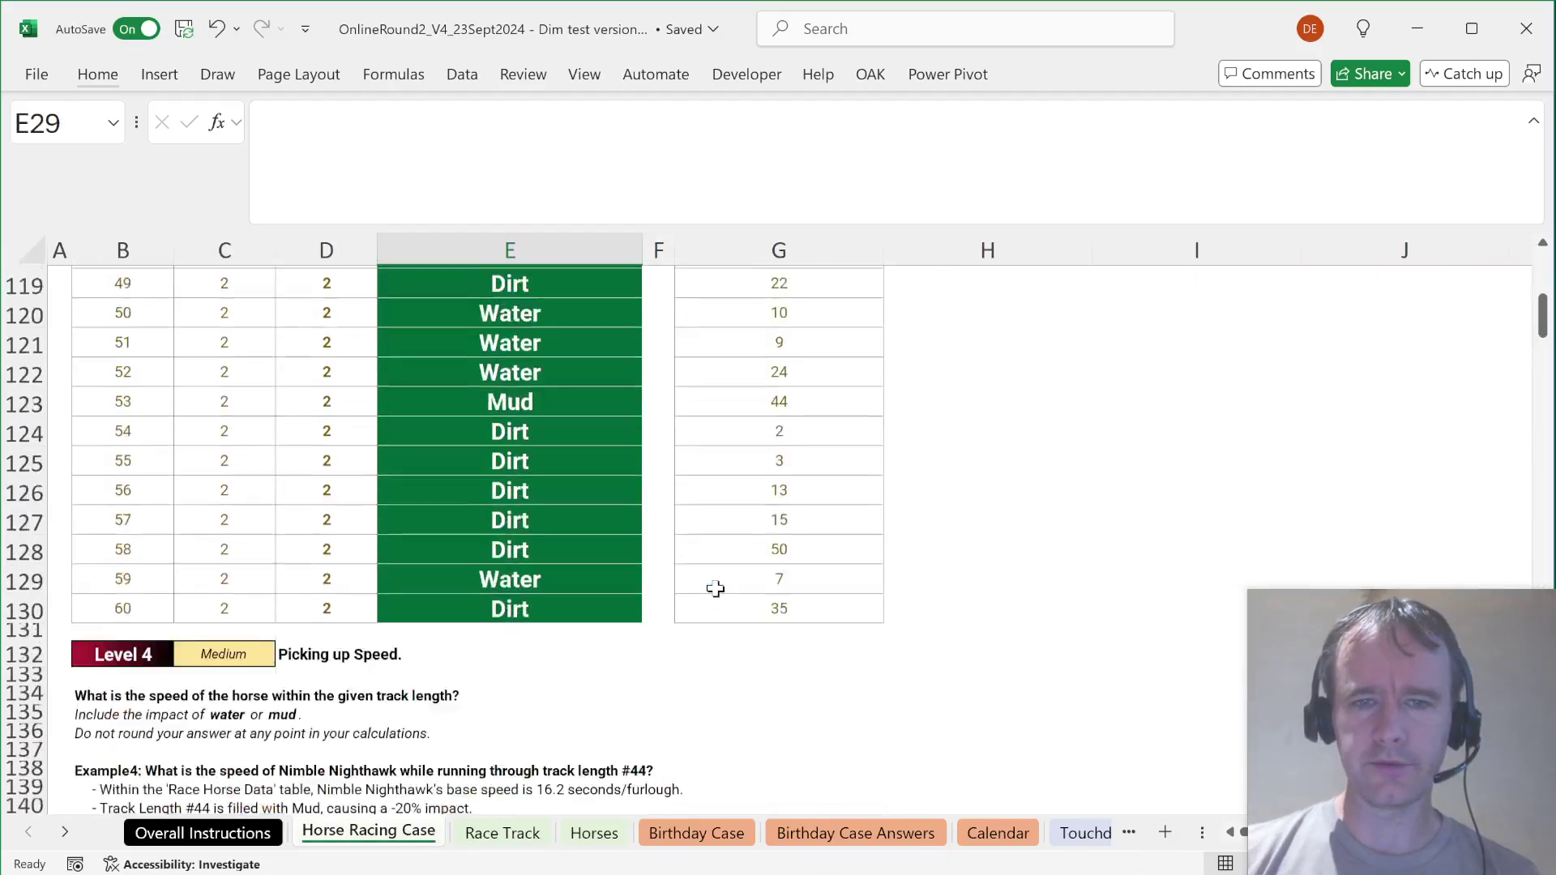
pyautogui.scroll(7, 715, 588)
pyautogui.scroll(-20, 715, 589)
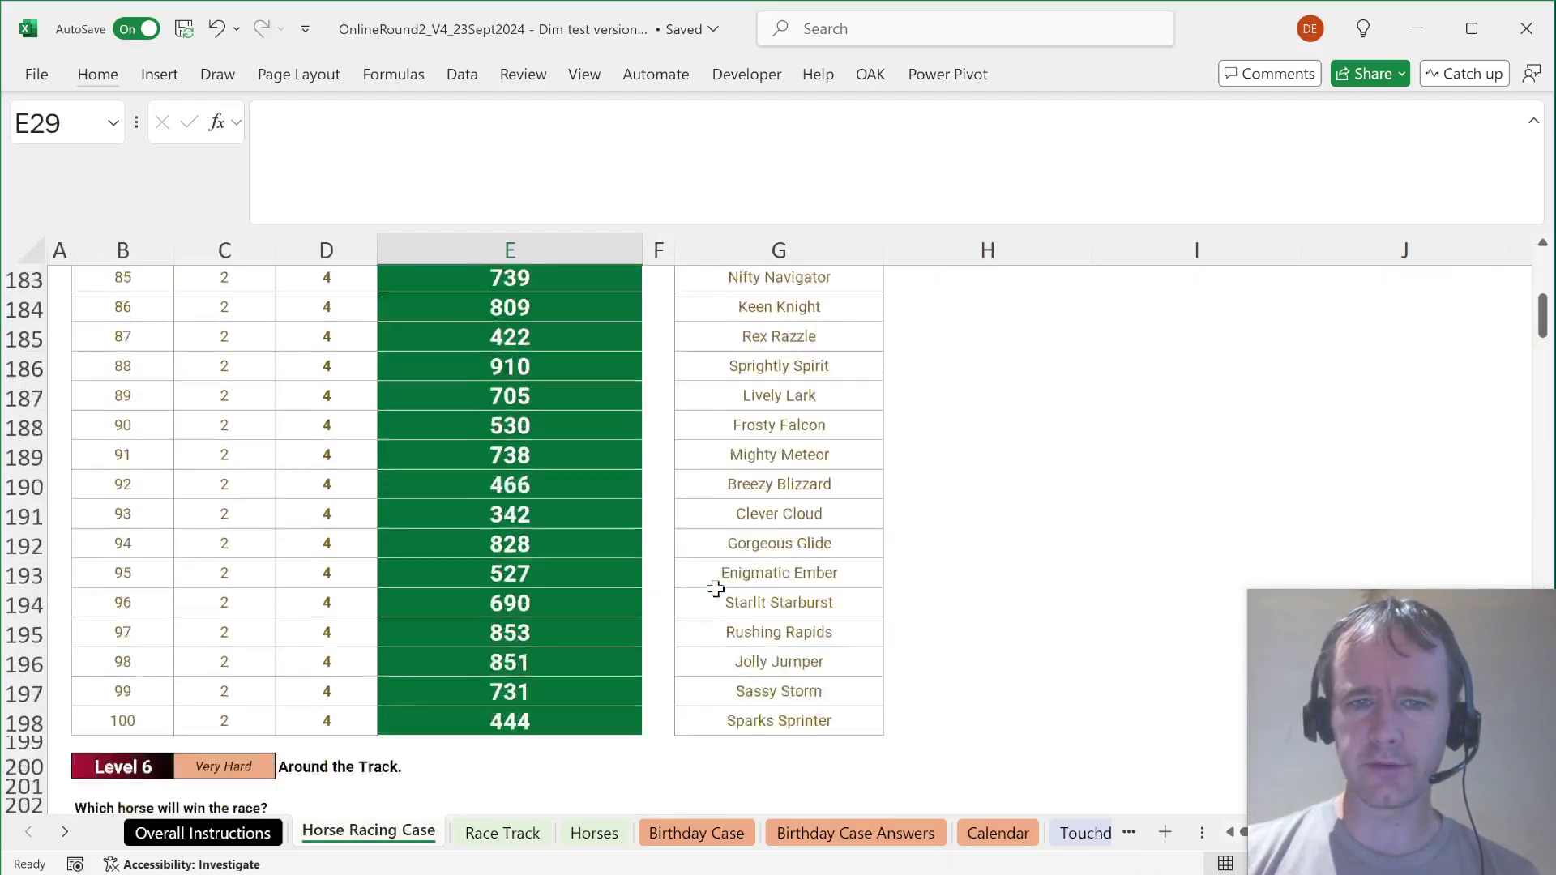
pyautogui.scroll(2, 714, 588)
pyautogui.scroll(4, 715, 588)
pyautogui.scroll(-1, 927, 580)
pyautogui.click(959, 585)
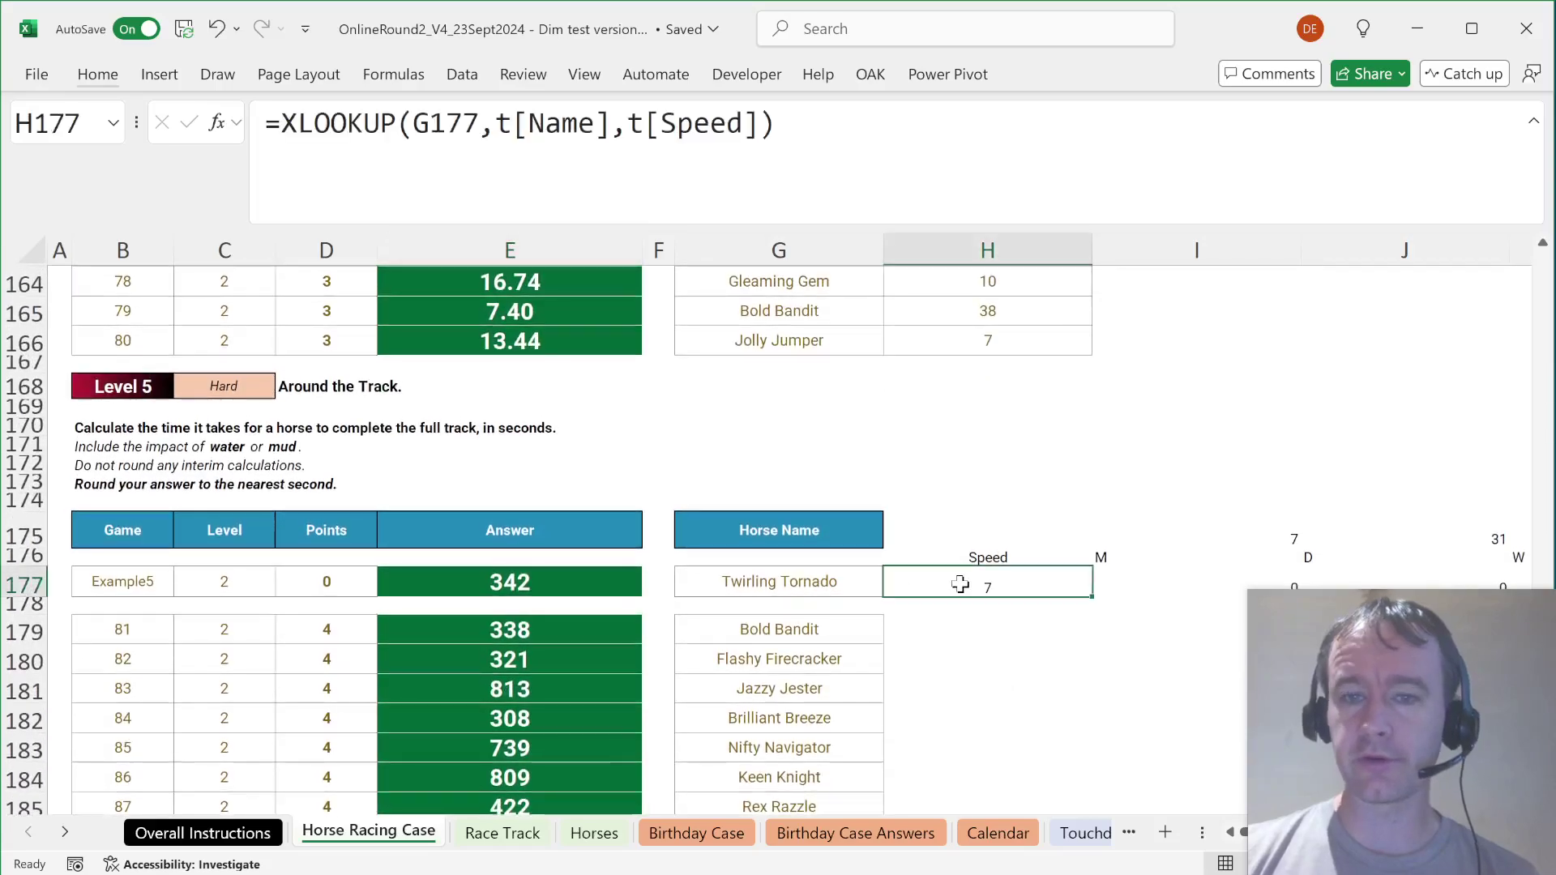
pyautogui.scroll(-12, 960, 584)
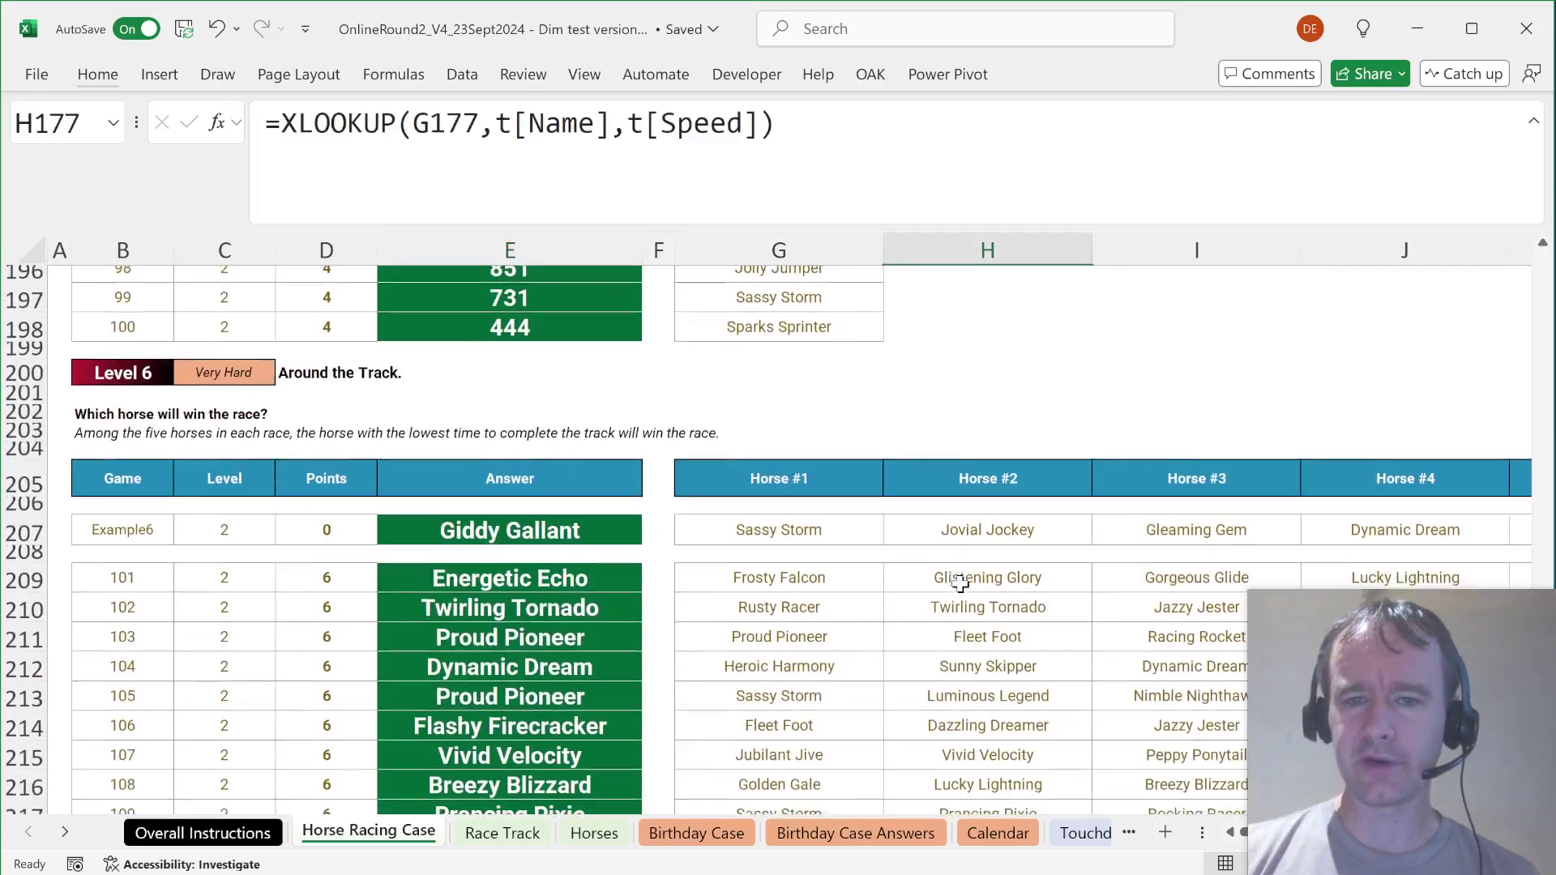
pyautogui.click(823, 455)
pyautogui.hotkey('ctrl', 'shift', 'Right')
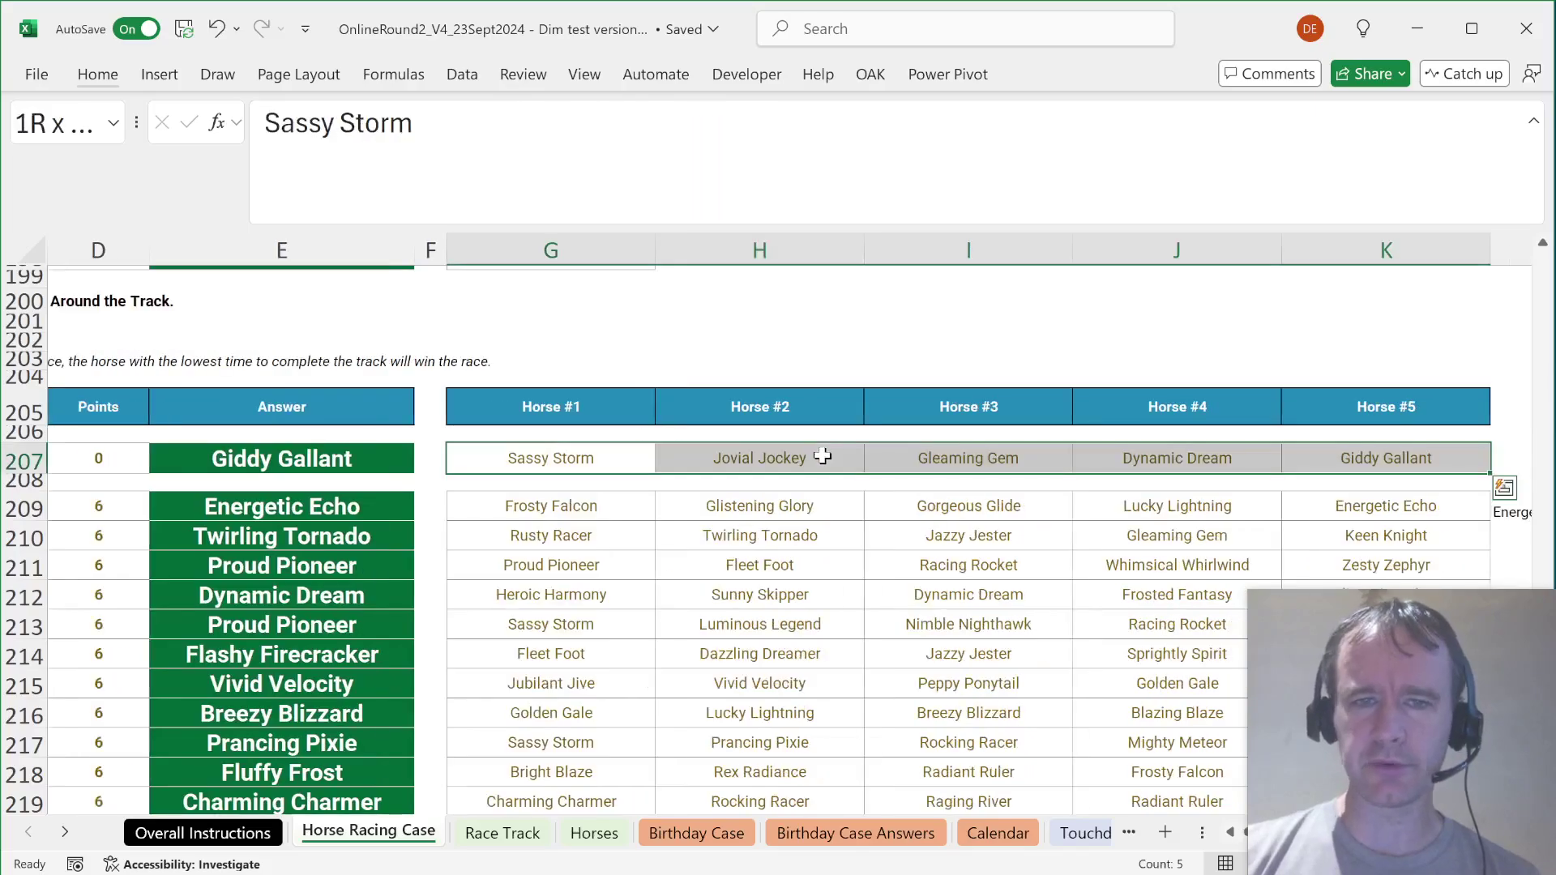
pyautogui.hotkey('ctrl', 'Home')
pyautogui.hotkey('ctrl', 'pagedown')
pyautogui.hotkey('ctrl', 'pagedown')
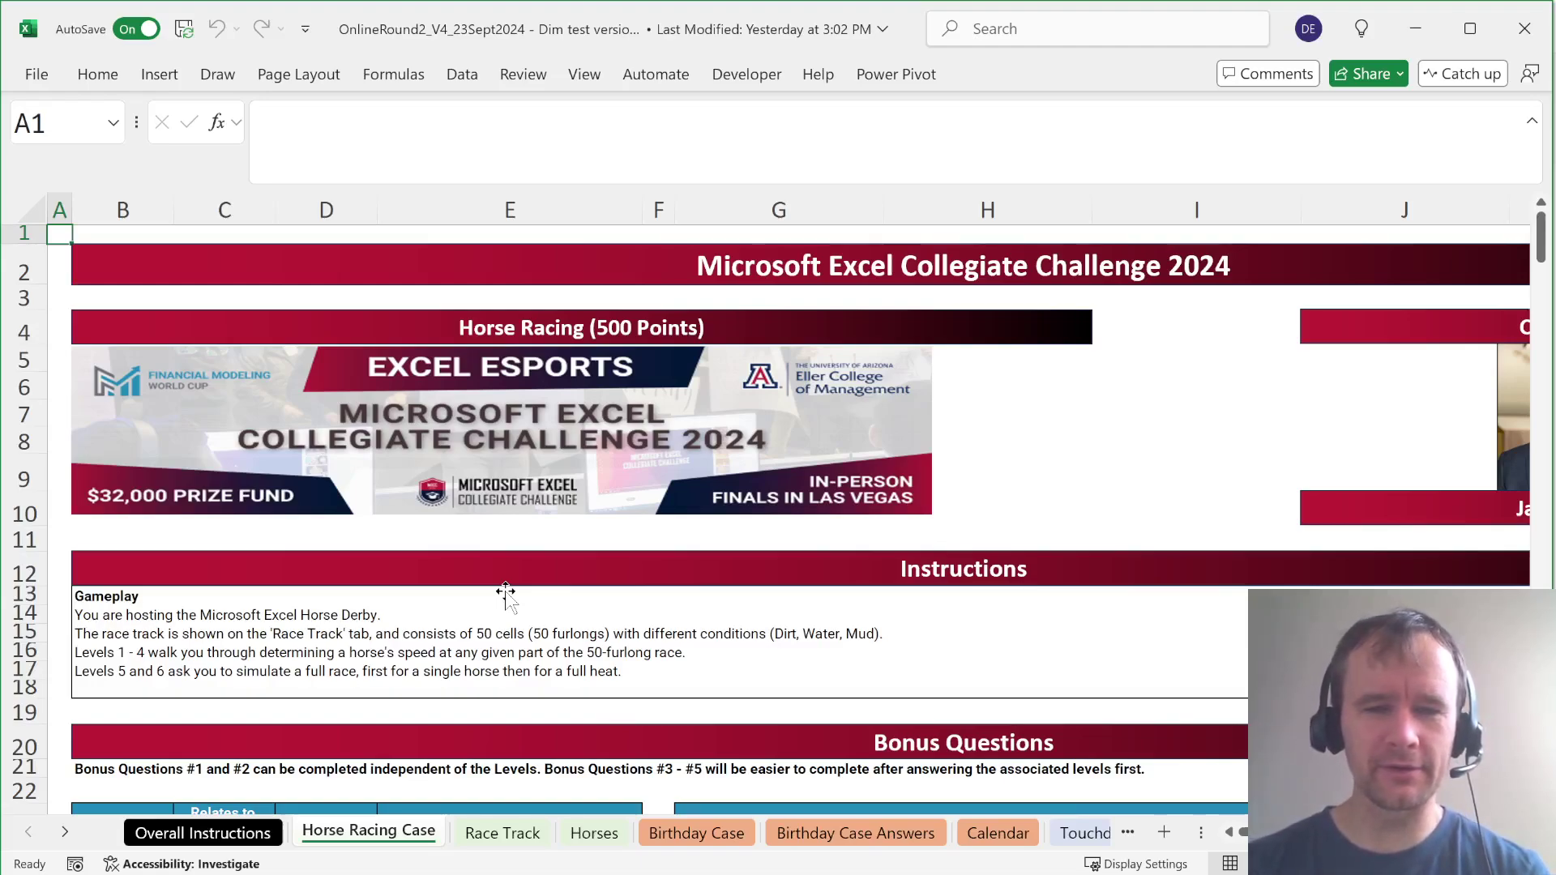
# Step: Inspect the Level 4 speed formula in E147
pyautogui.scroll(-20, 505, 594)
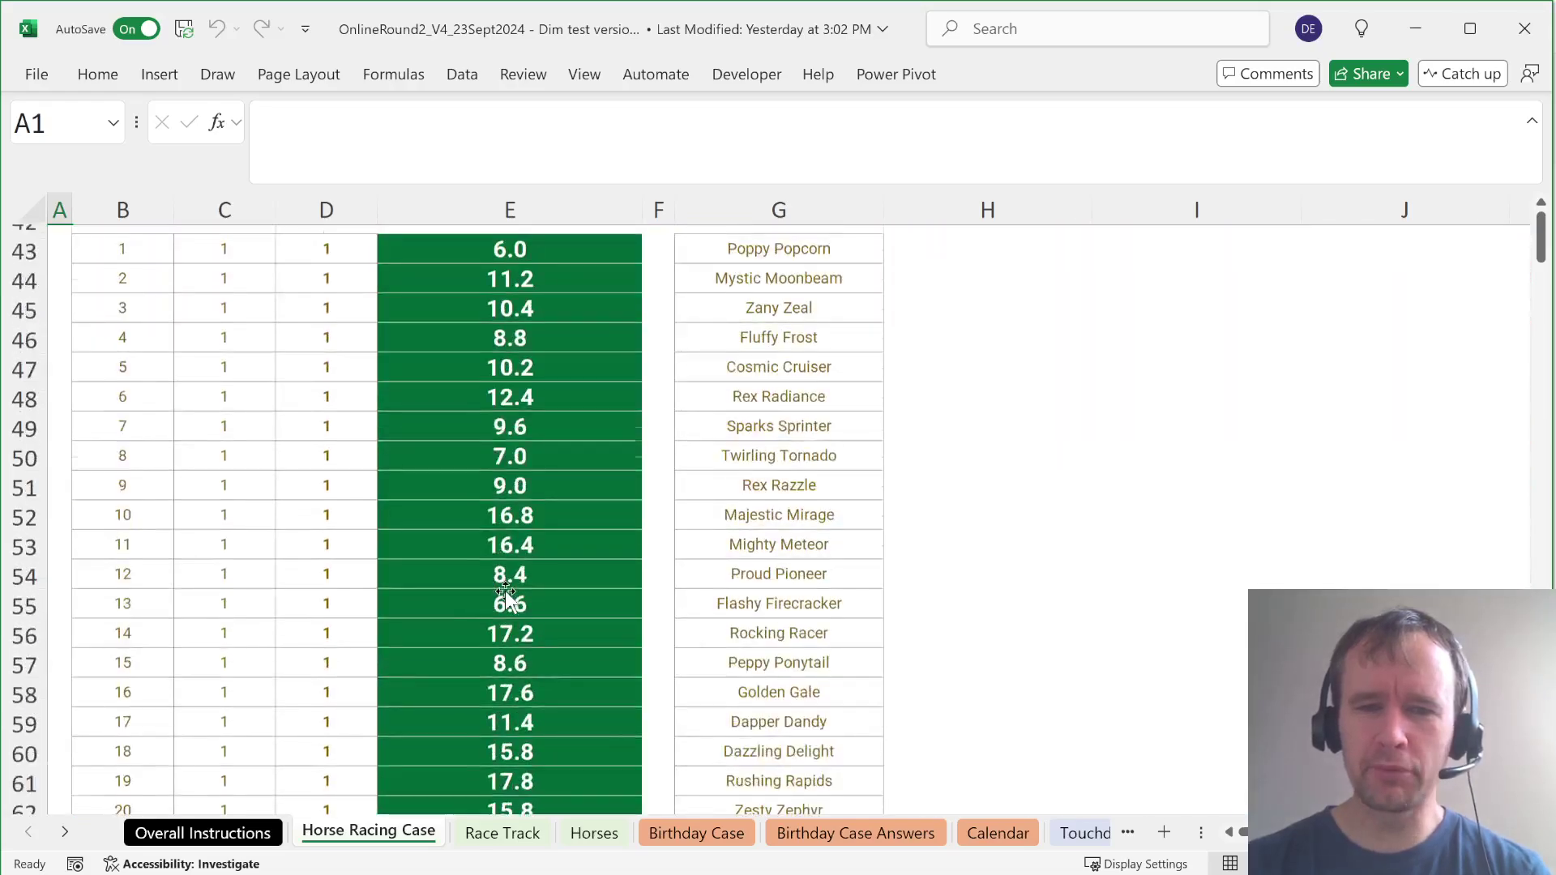
pyautogui.scroll(-5, 504, 591)
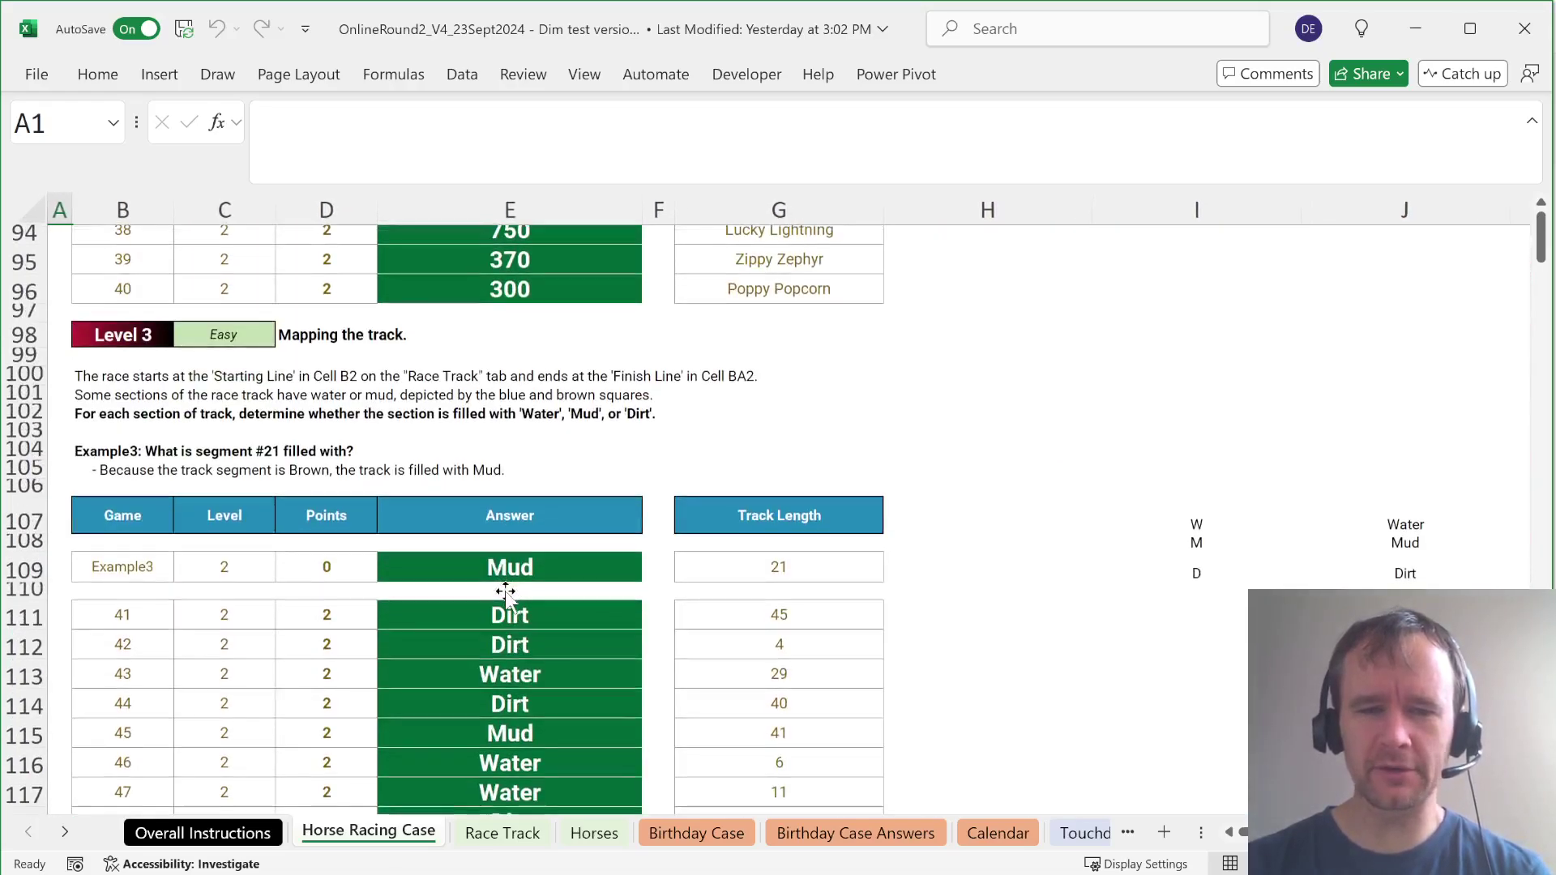
pyautogui.scroll(-20, 504, 590)
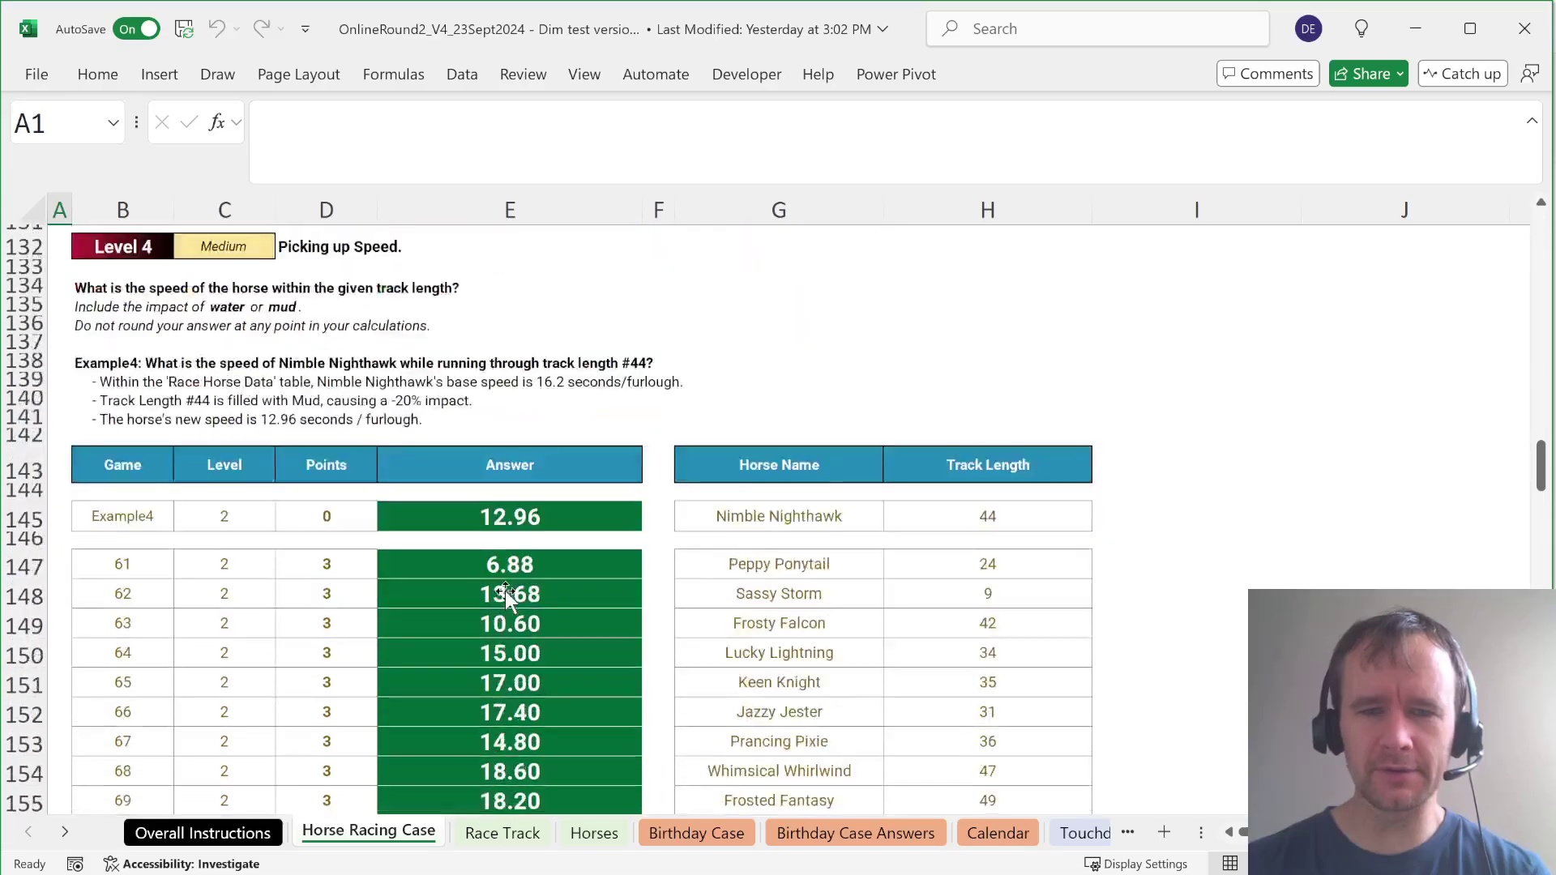
pyautogui.scroll(5, 504, 591)
pyautogui.scroll(2, 504, 591)
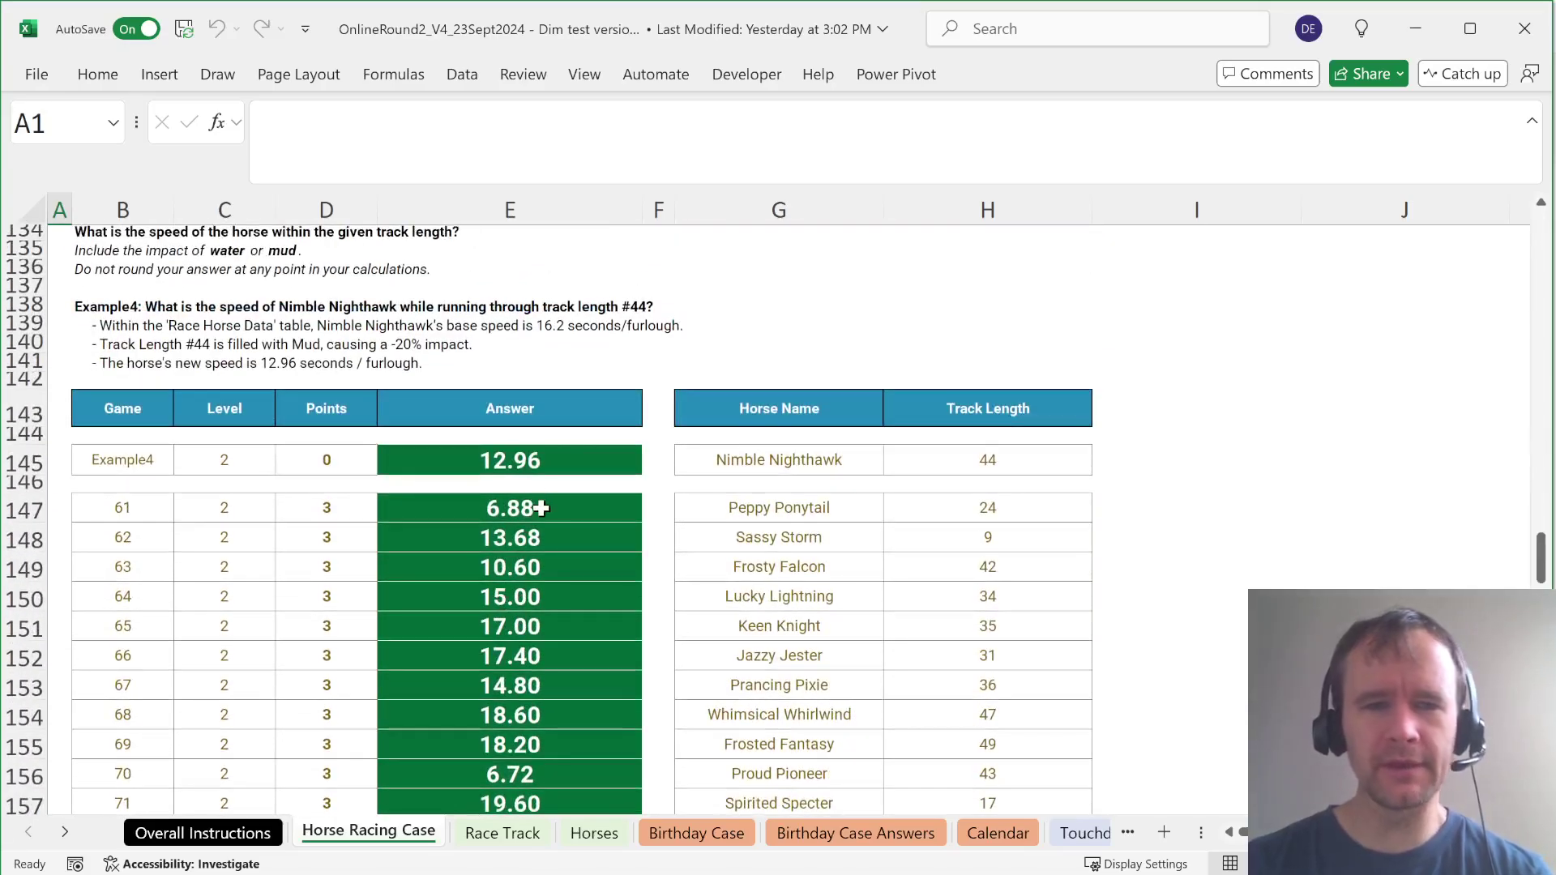
pyautogui.click(541, 509)
# Step: Inspect the Level 2 race-time XLOOKUP formula in E77, then move to the next sheet
pyautogui.scroll(5, 541, 507)
pyautogui.scroll(15, 542, 508)
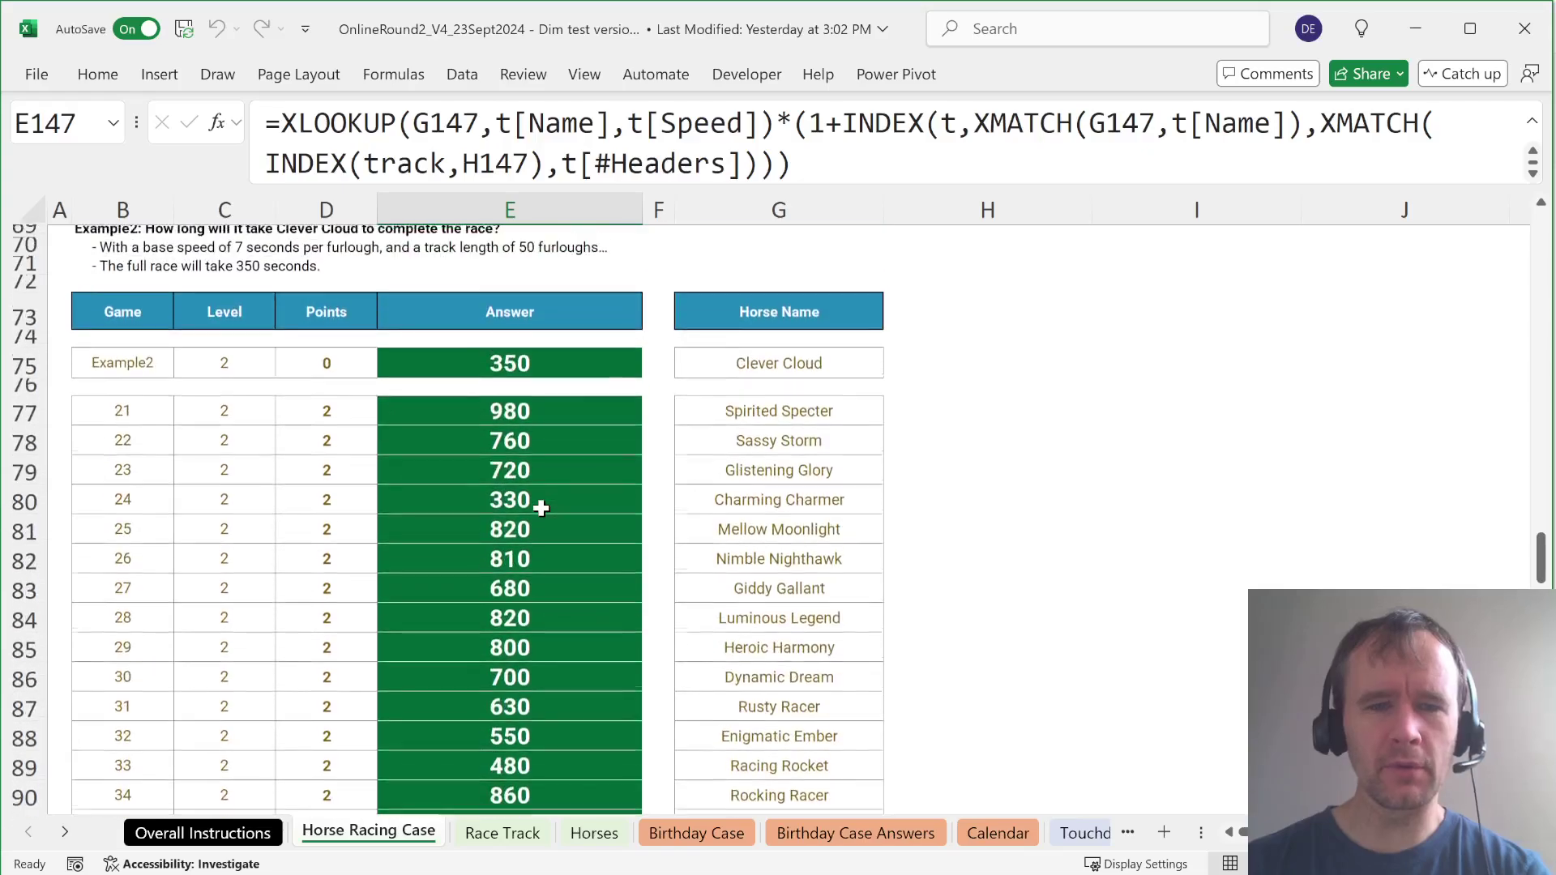
pyautogui.click(531, 621)
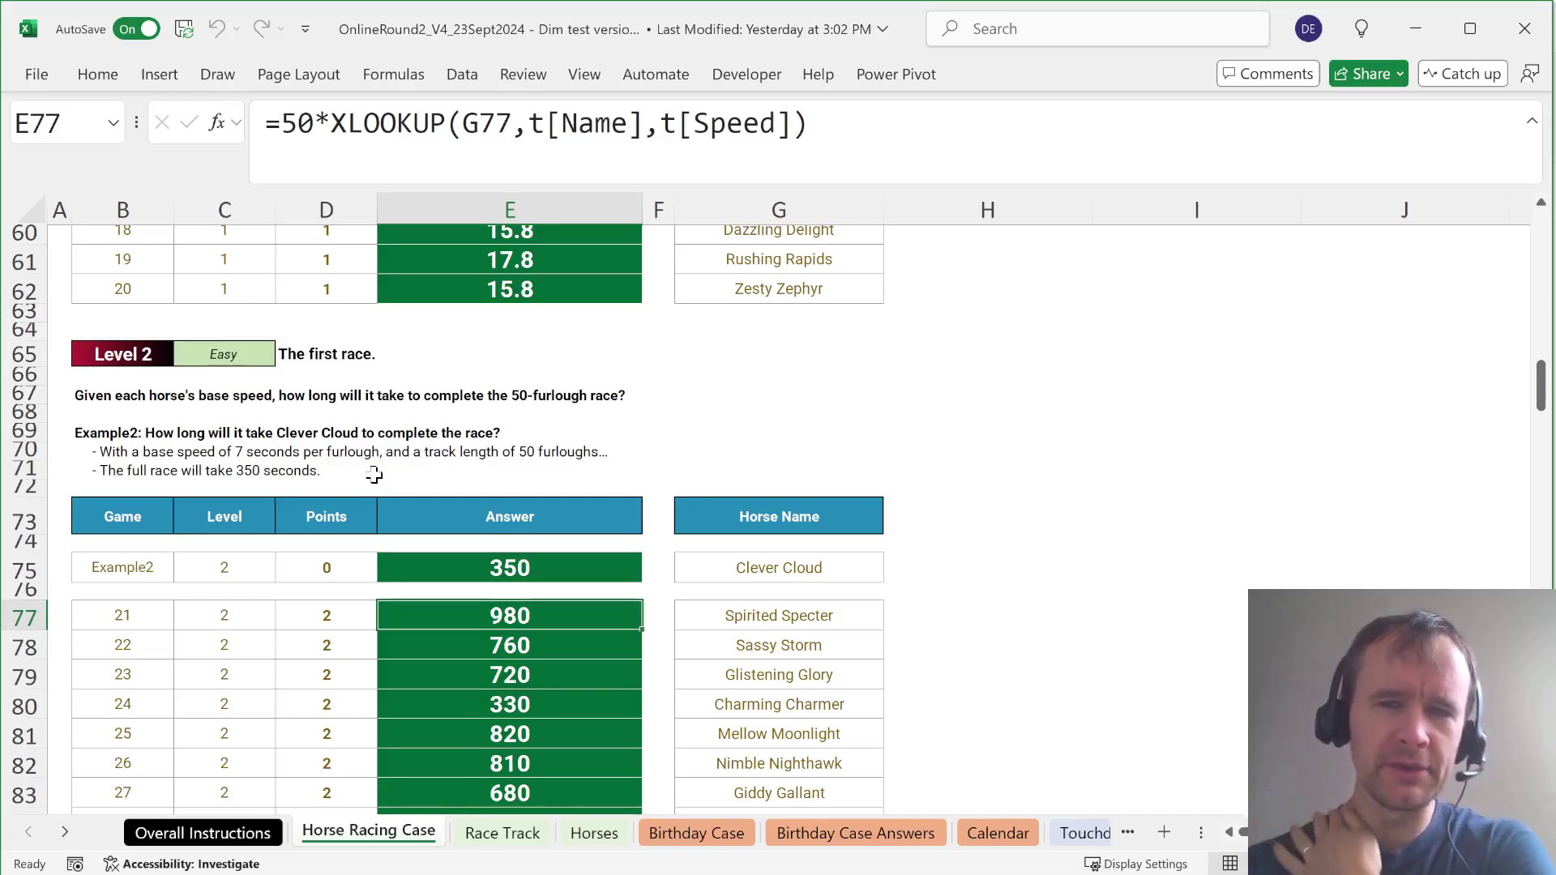
pyautogui.scroll(20, 374, 475)
pyautogui.hotkey('ctrl', 'pagedown')
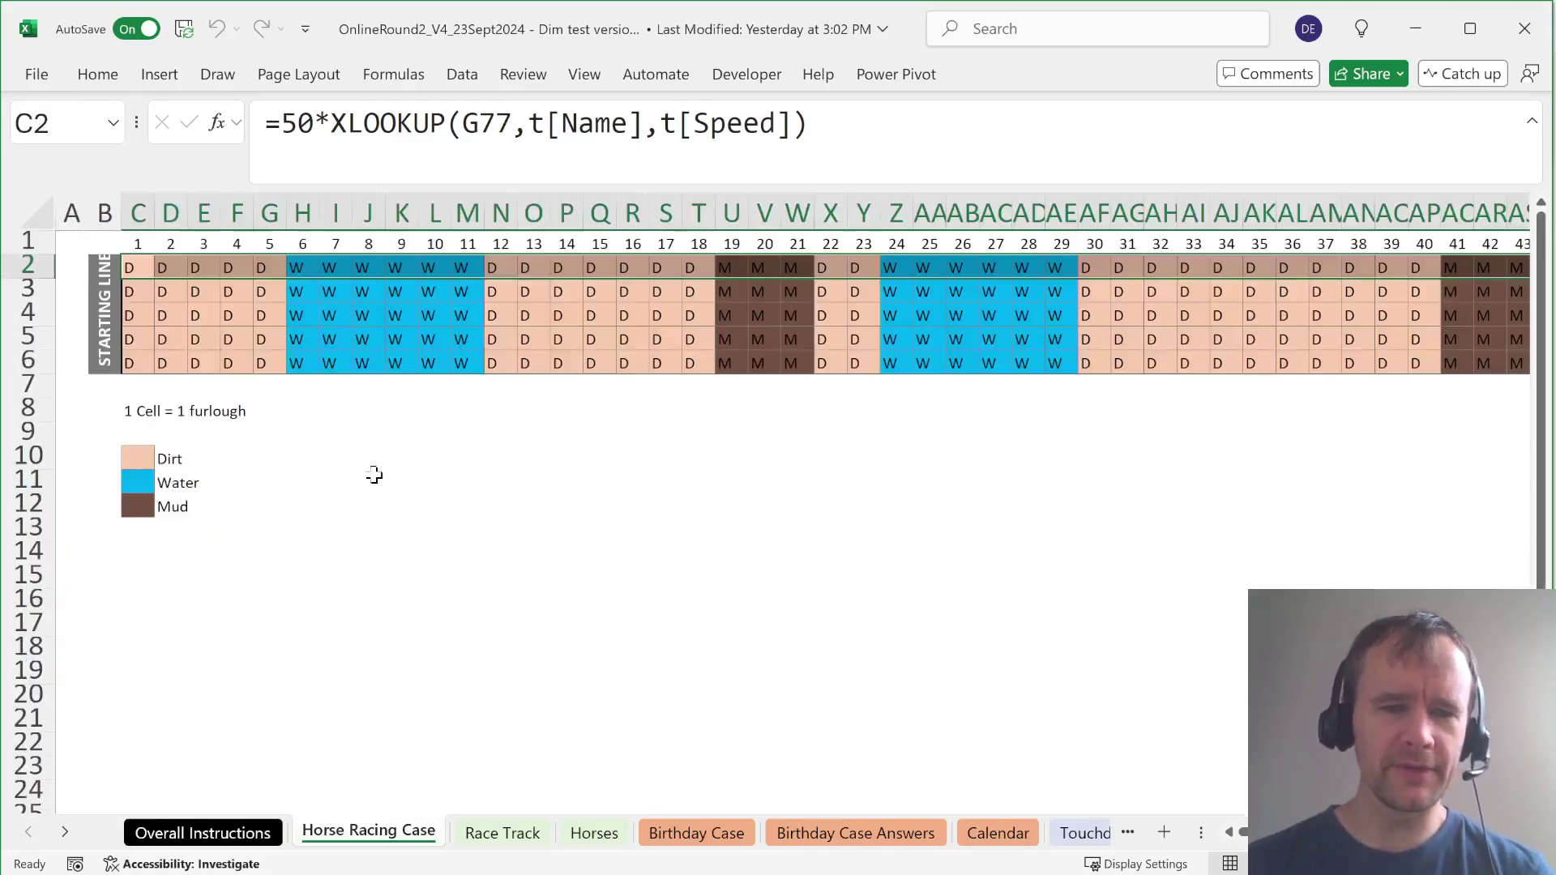
pyautogui.hotkey('ctrl', 'pagedown')
pyautogui.hotkey('ctrl', 'pagedown')
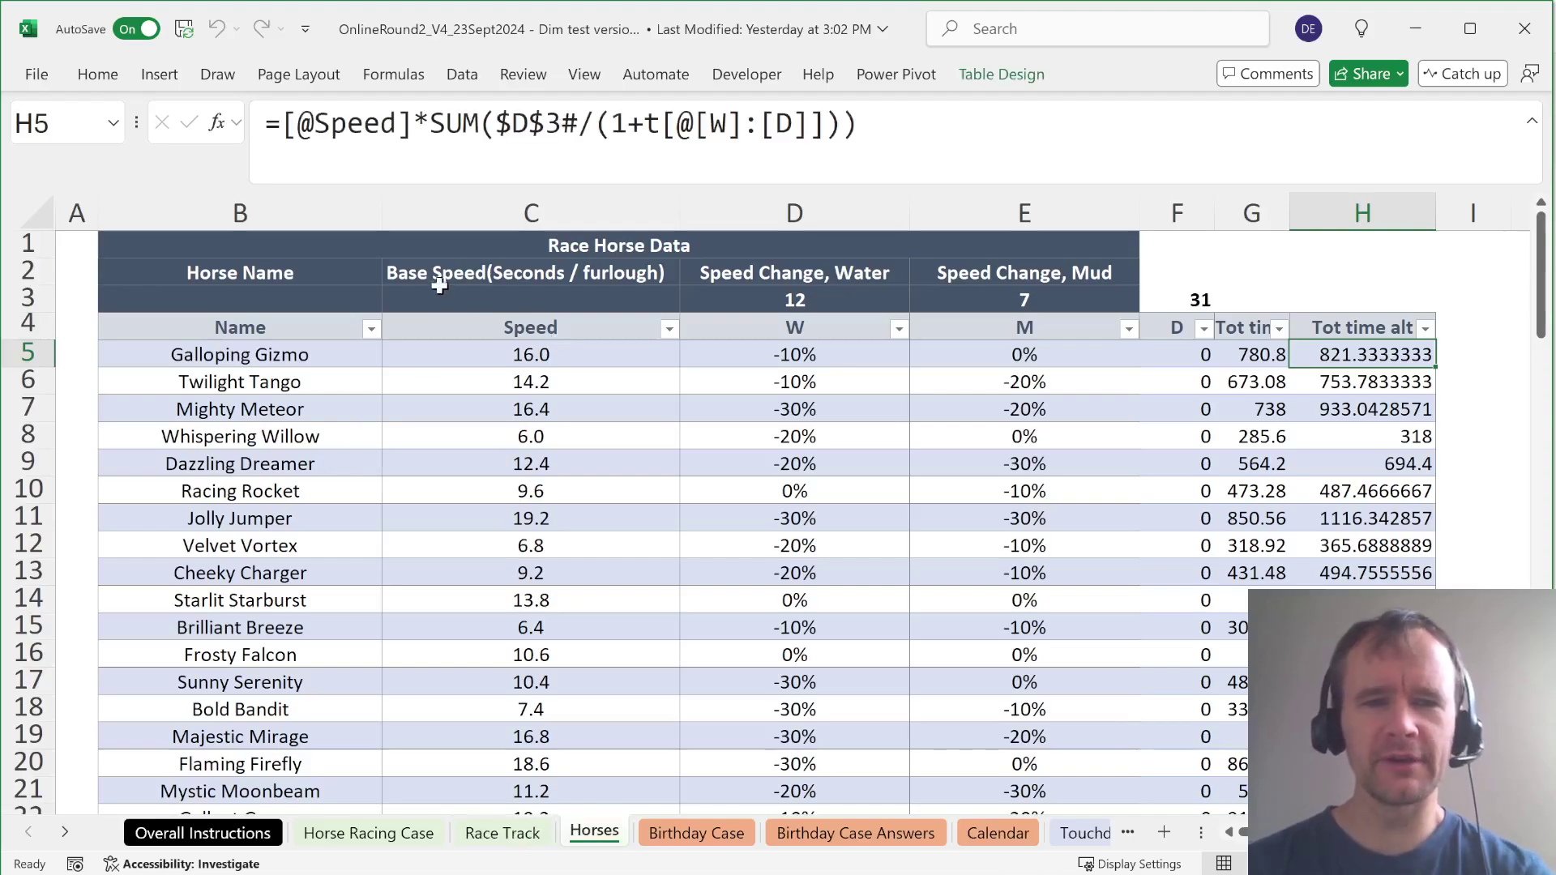
pyautogui.click(456, 328)
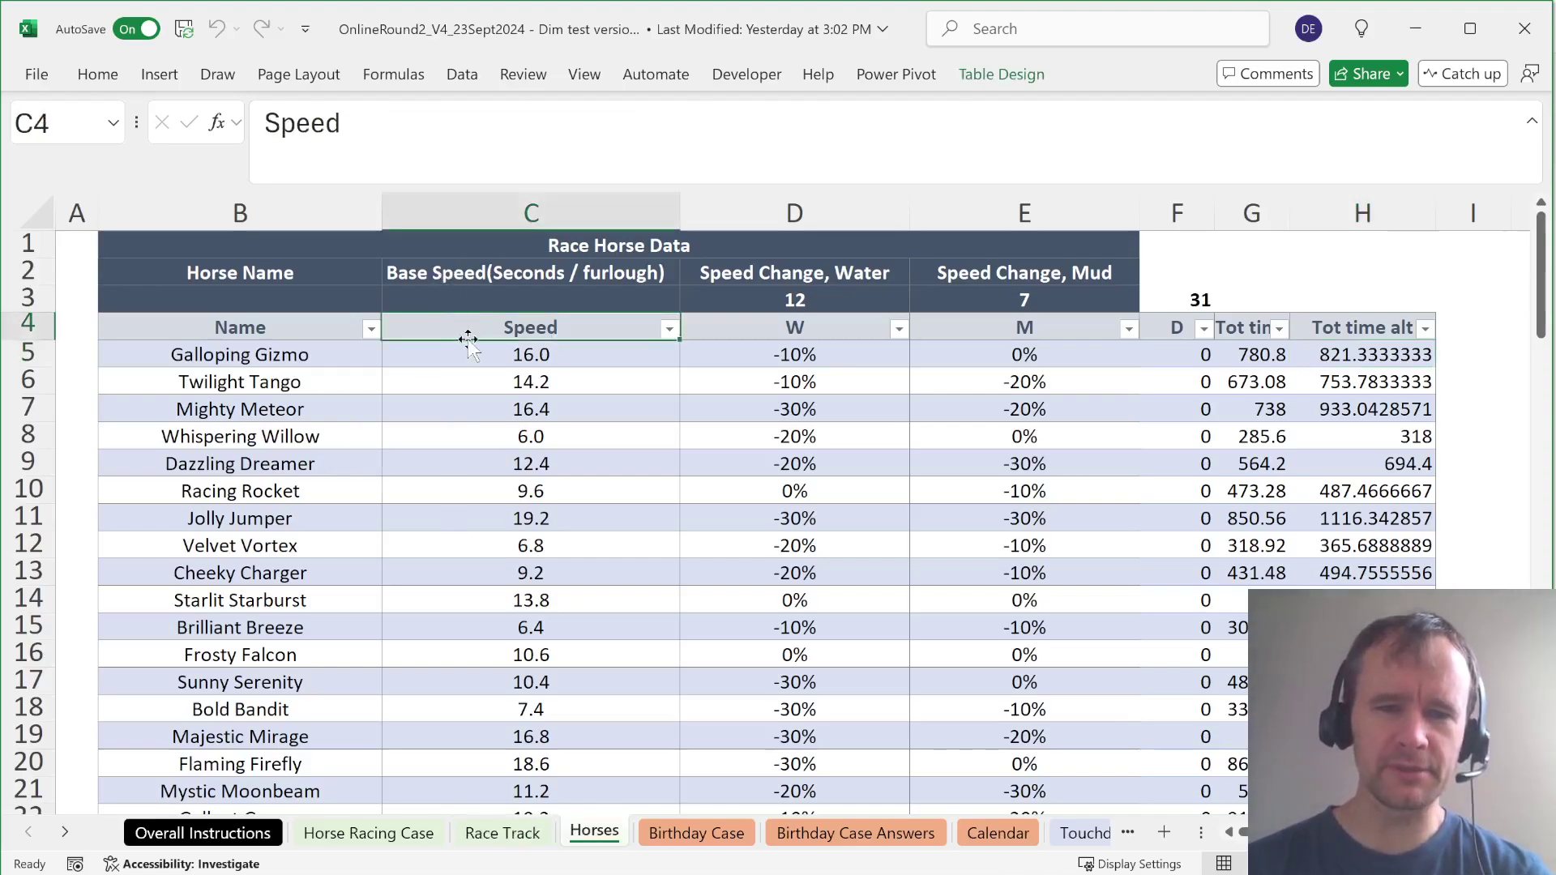
pyautogui.hotkey('ctrl', 'shift', 'Down')
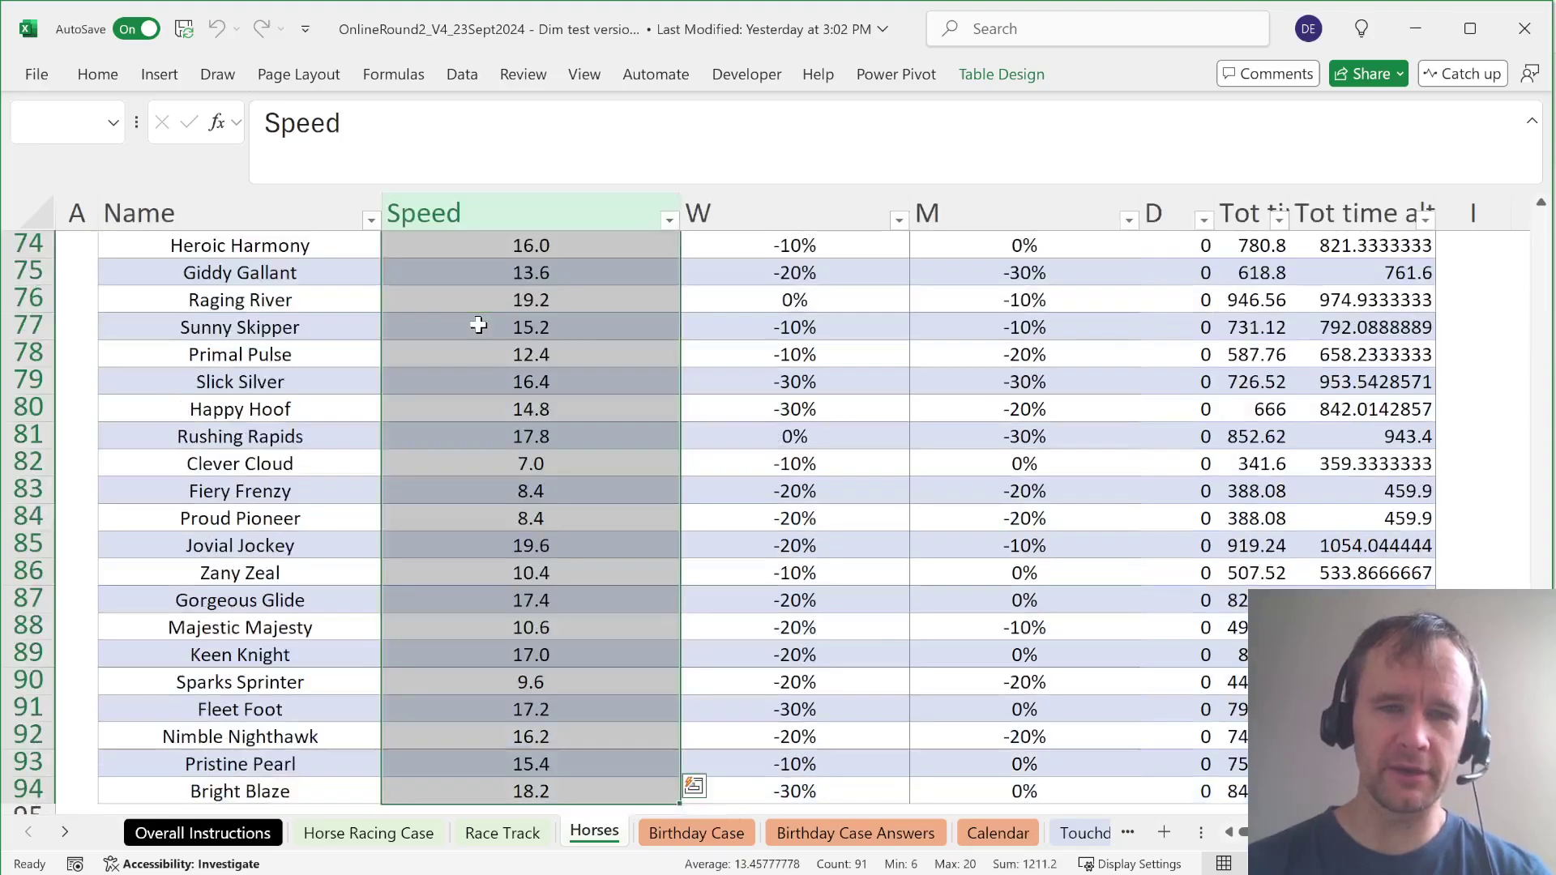
pyautogui.hotkey('ctrl', 'Up')
pyautogui.hotkey('ctrl', 'Up')
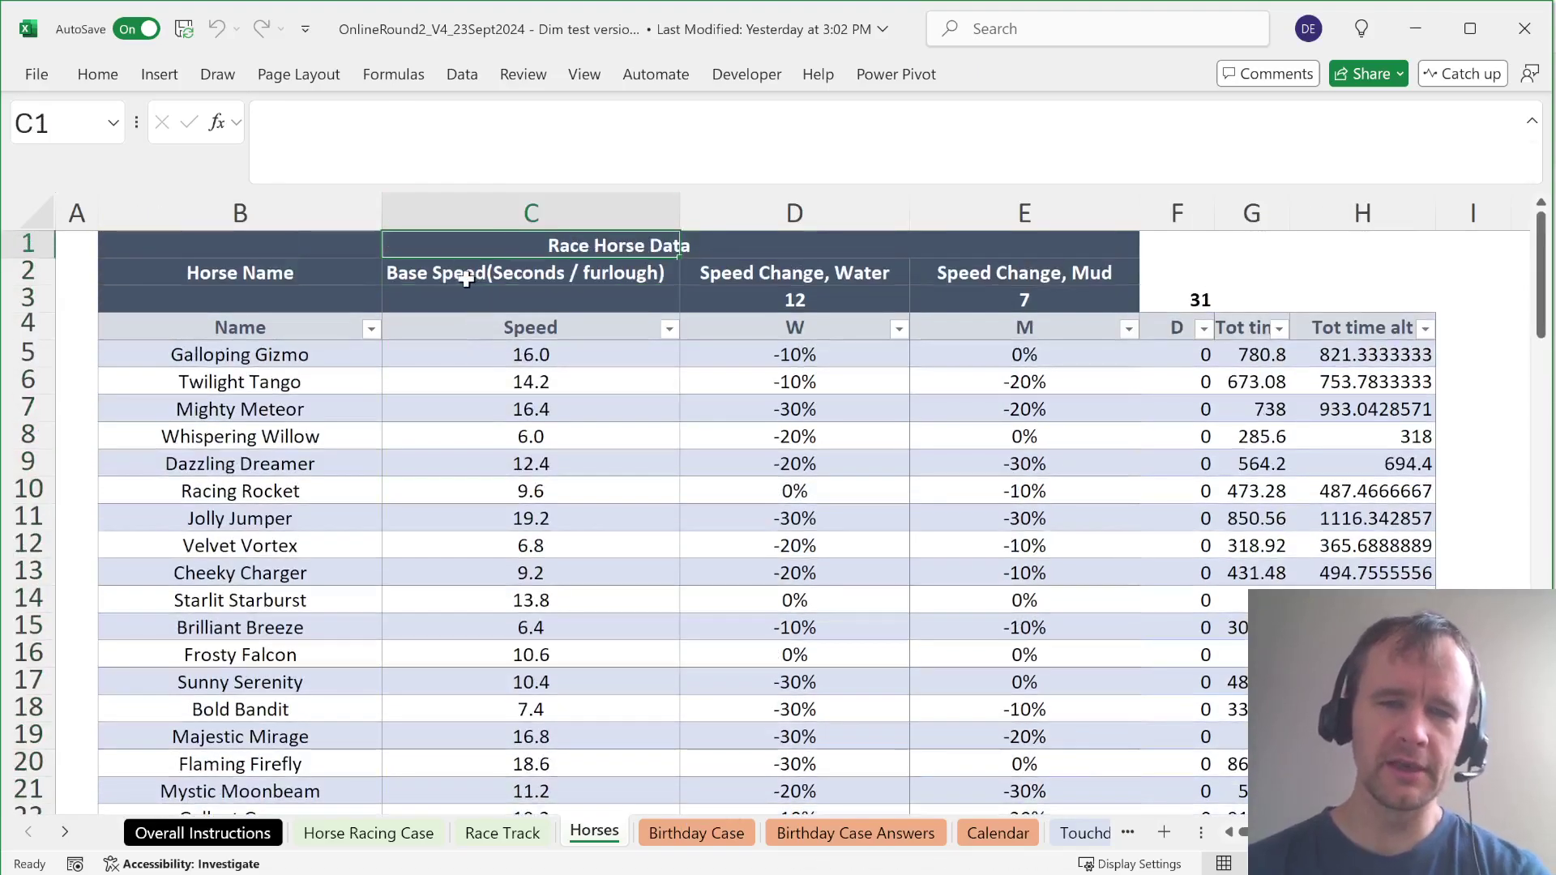
pyautogui.click(452, 278)
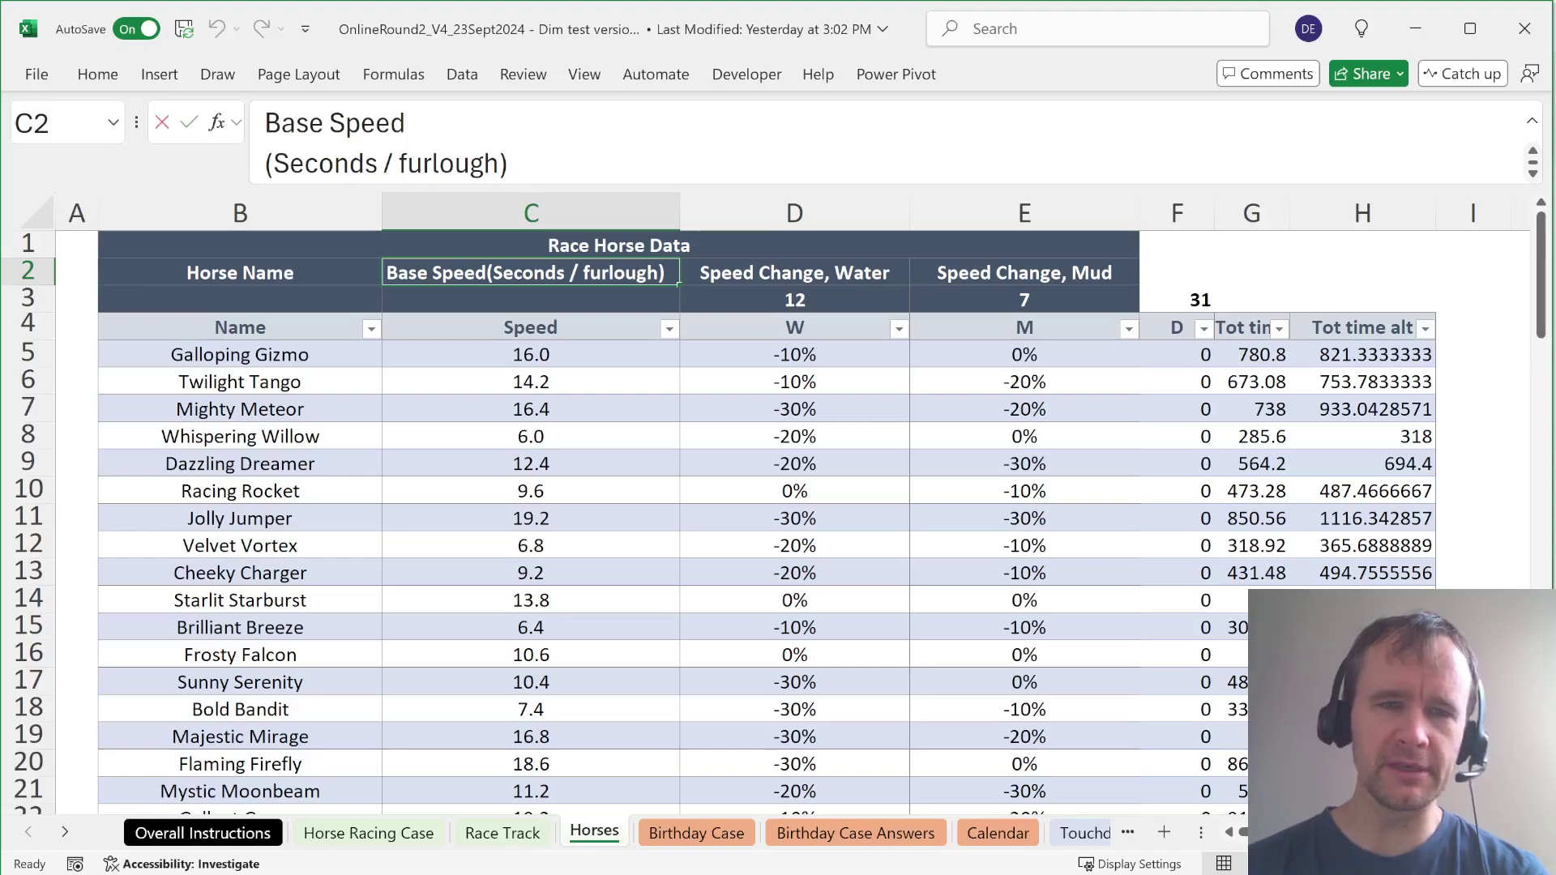
pyautogui.hotkey('shift', 'Home')
pyautogui.press('Escape')
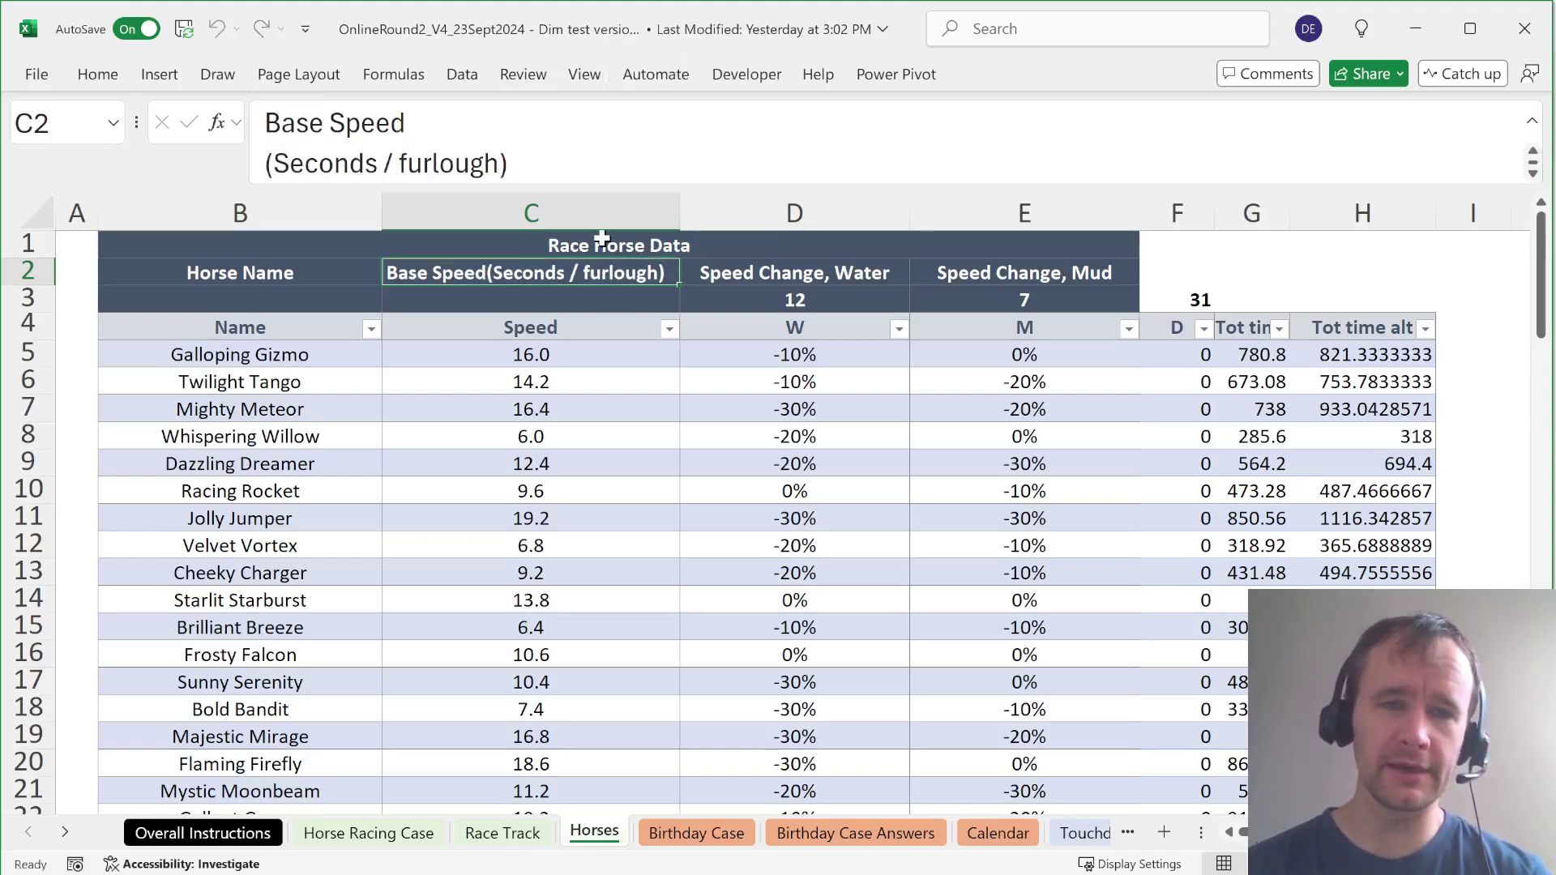
pyautogui.moveTo(439, 163); pyautogui.dragTo(500, 163)
pyautogui.press('Escape')
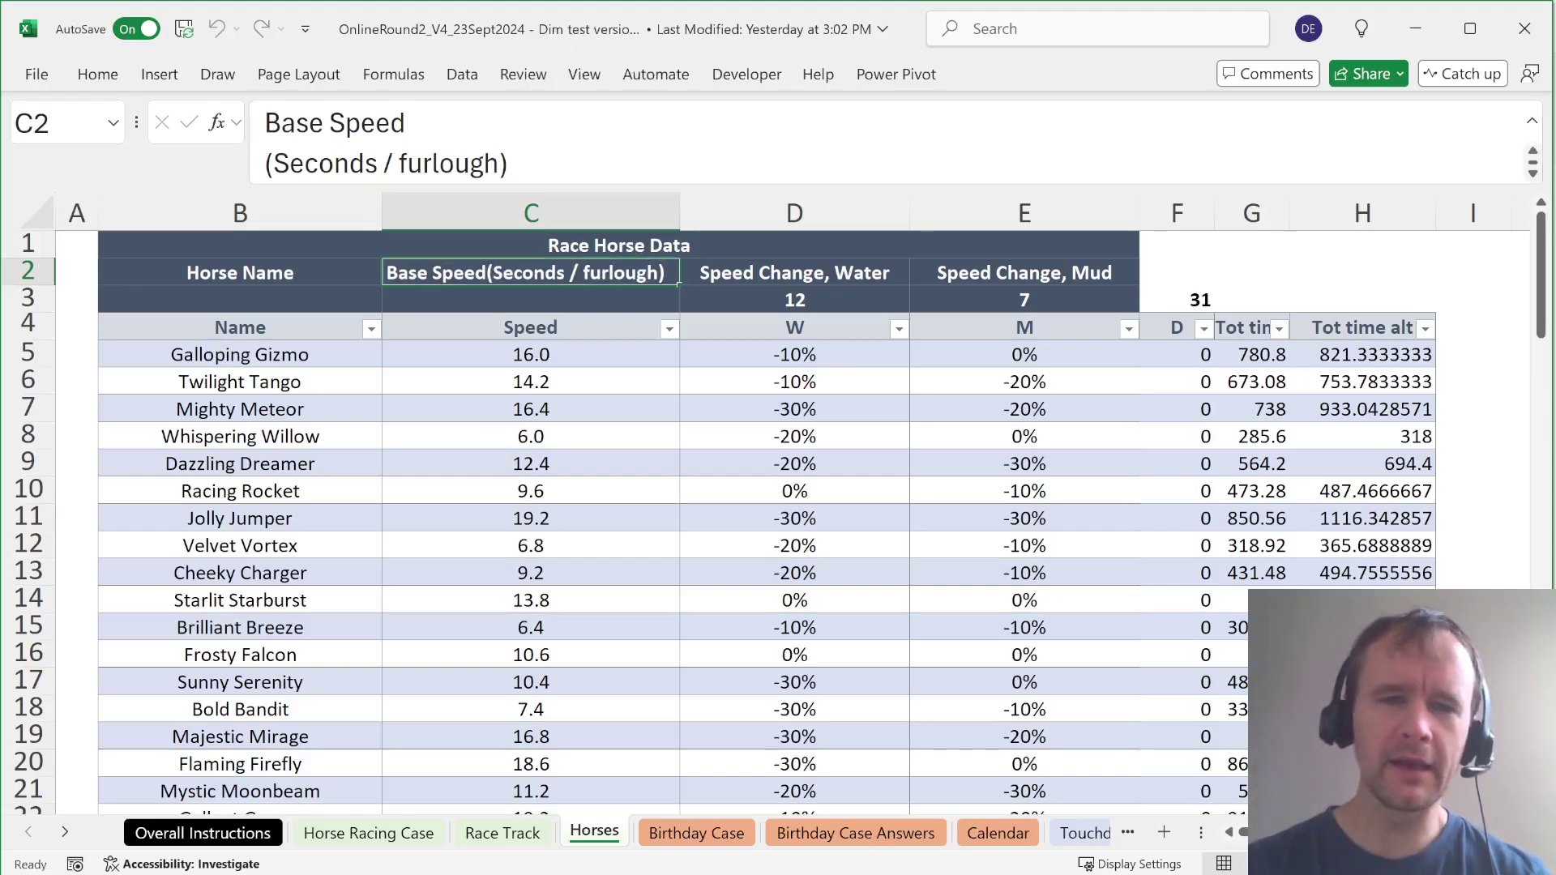
pyautogui.click(77, 244)
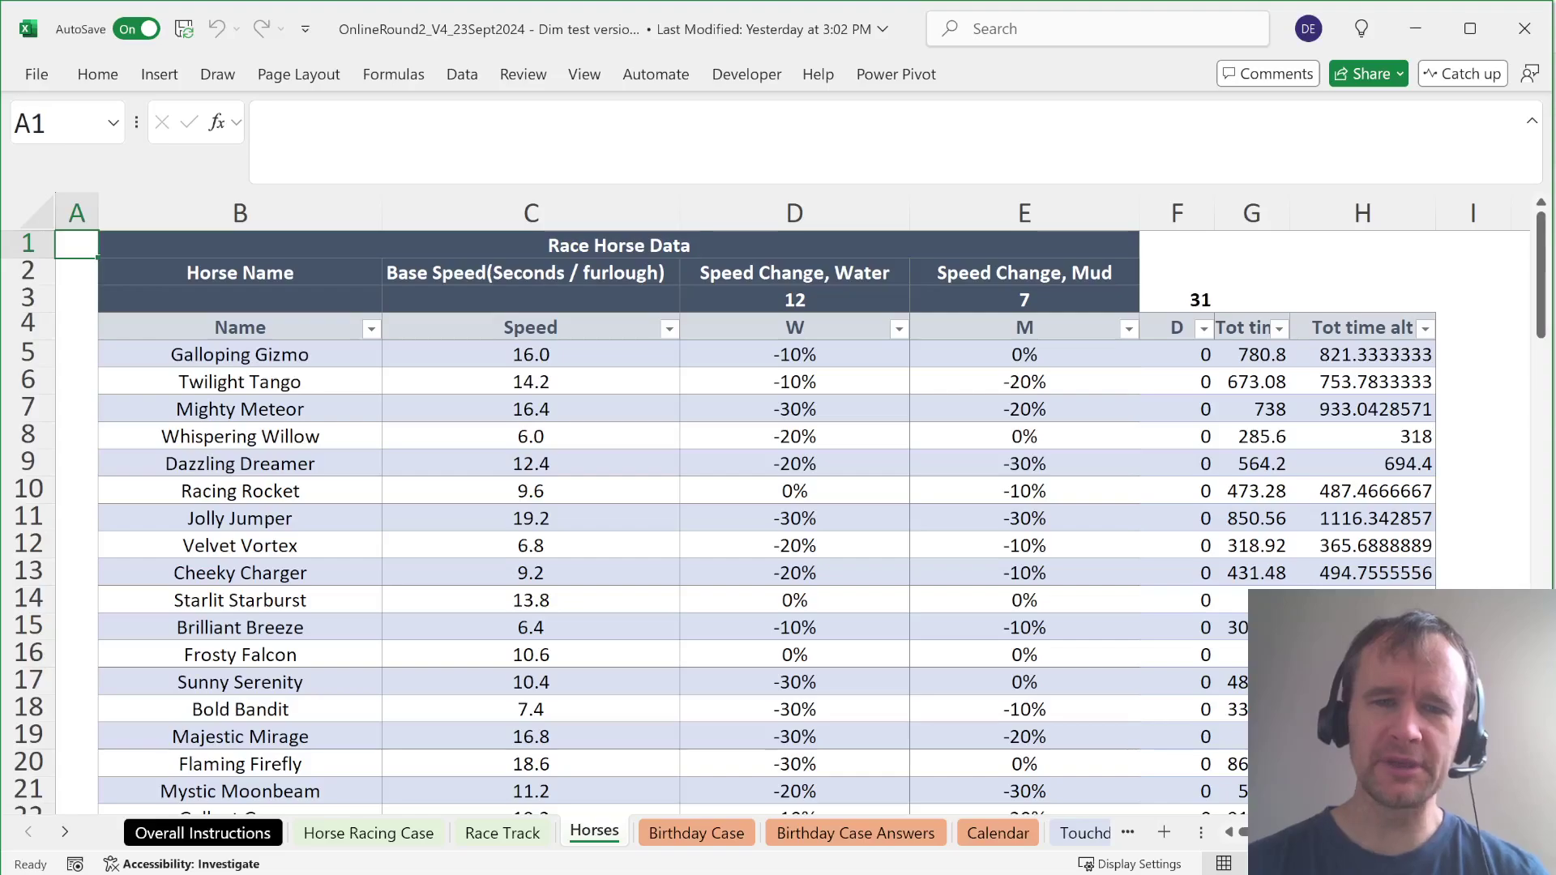
# Step: Go back to the Horse Racing Case sheet and scroll down to Level 4's speed question
pyautogui.hotkey('ctrl', 'pageup')
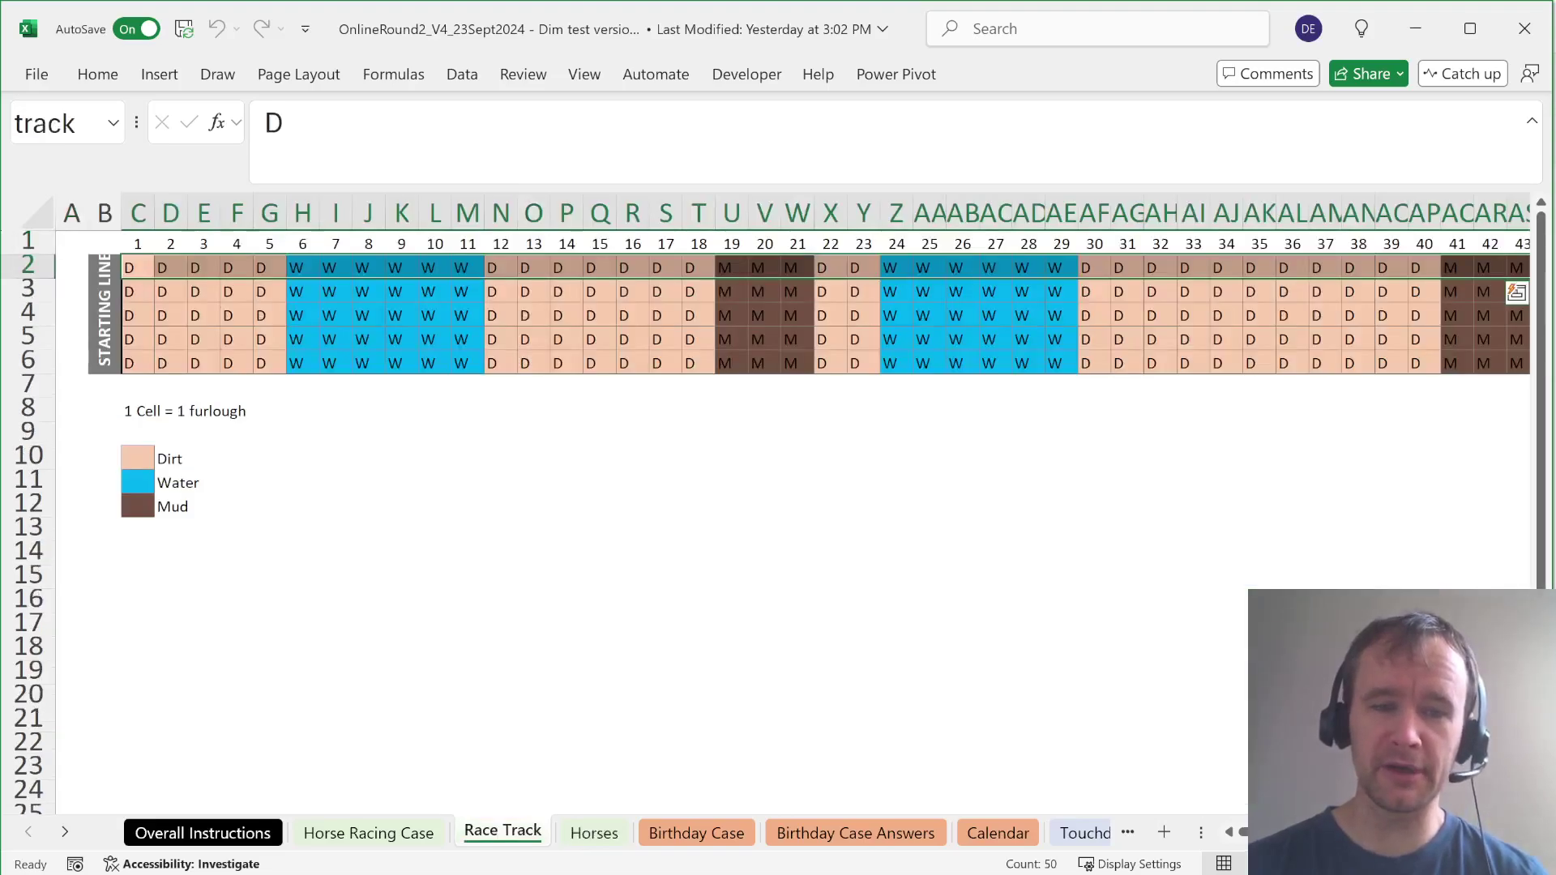
pyautogui.hotkey('ctrl', 'pageup')
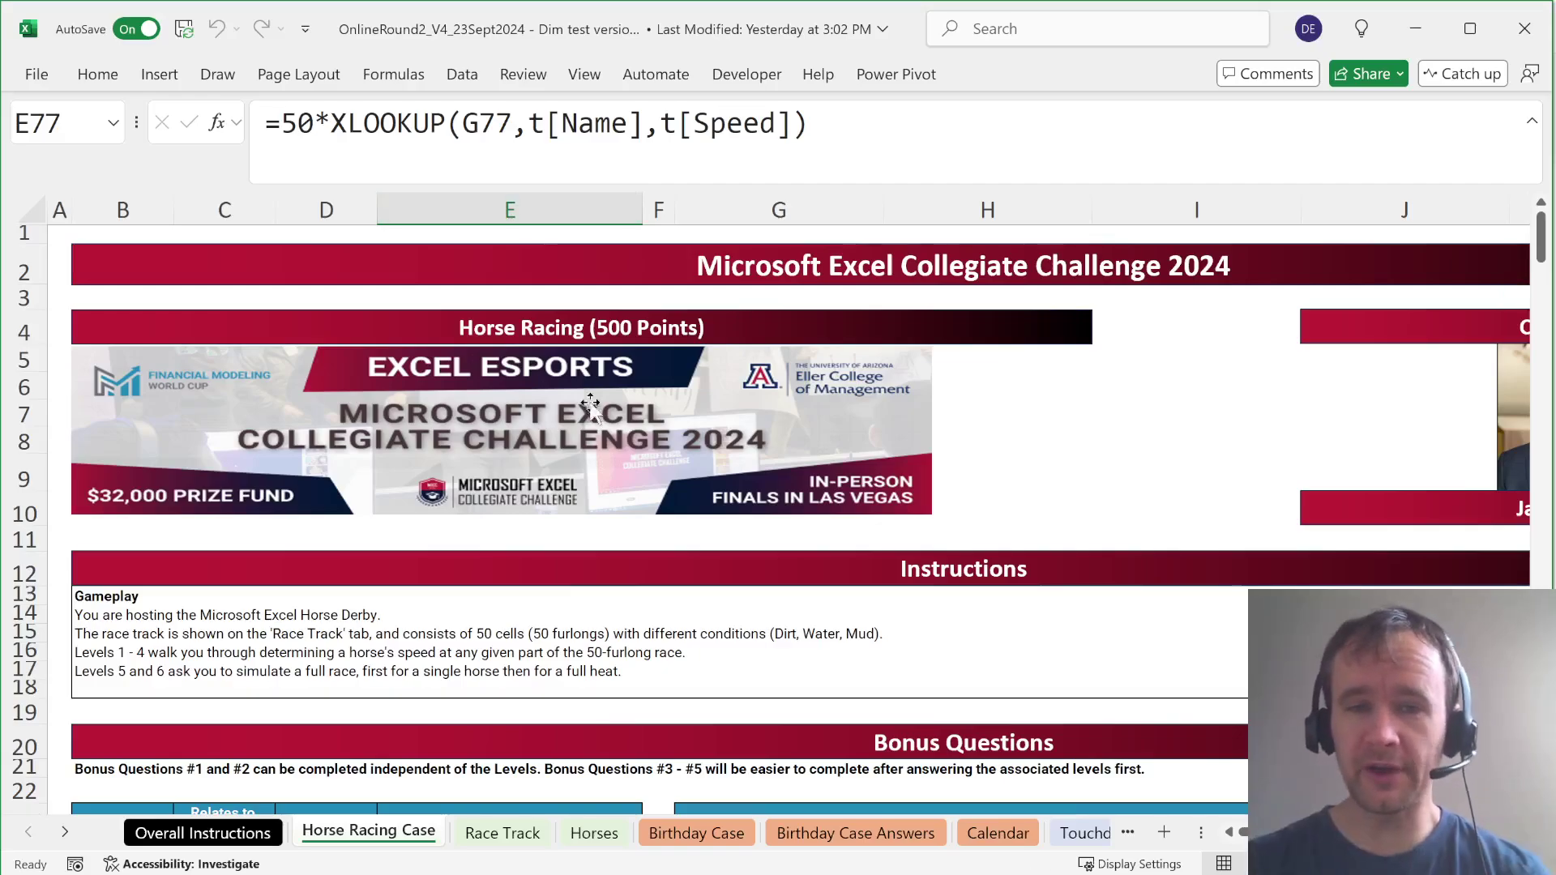
pyautogui.scroll(-4, 609, 577)
pyautogui.scroll(-2, 610, 577)
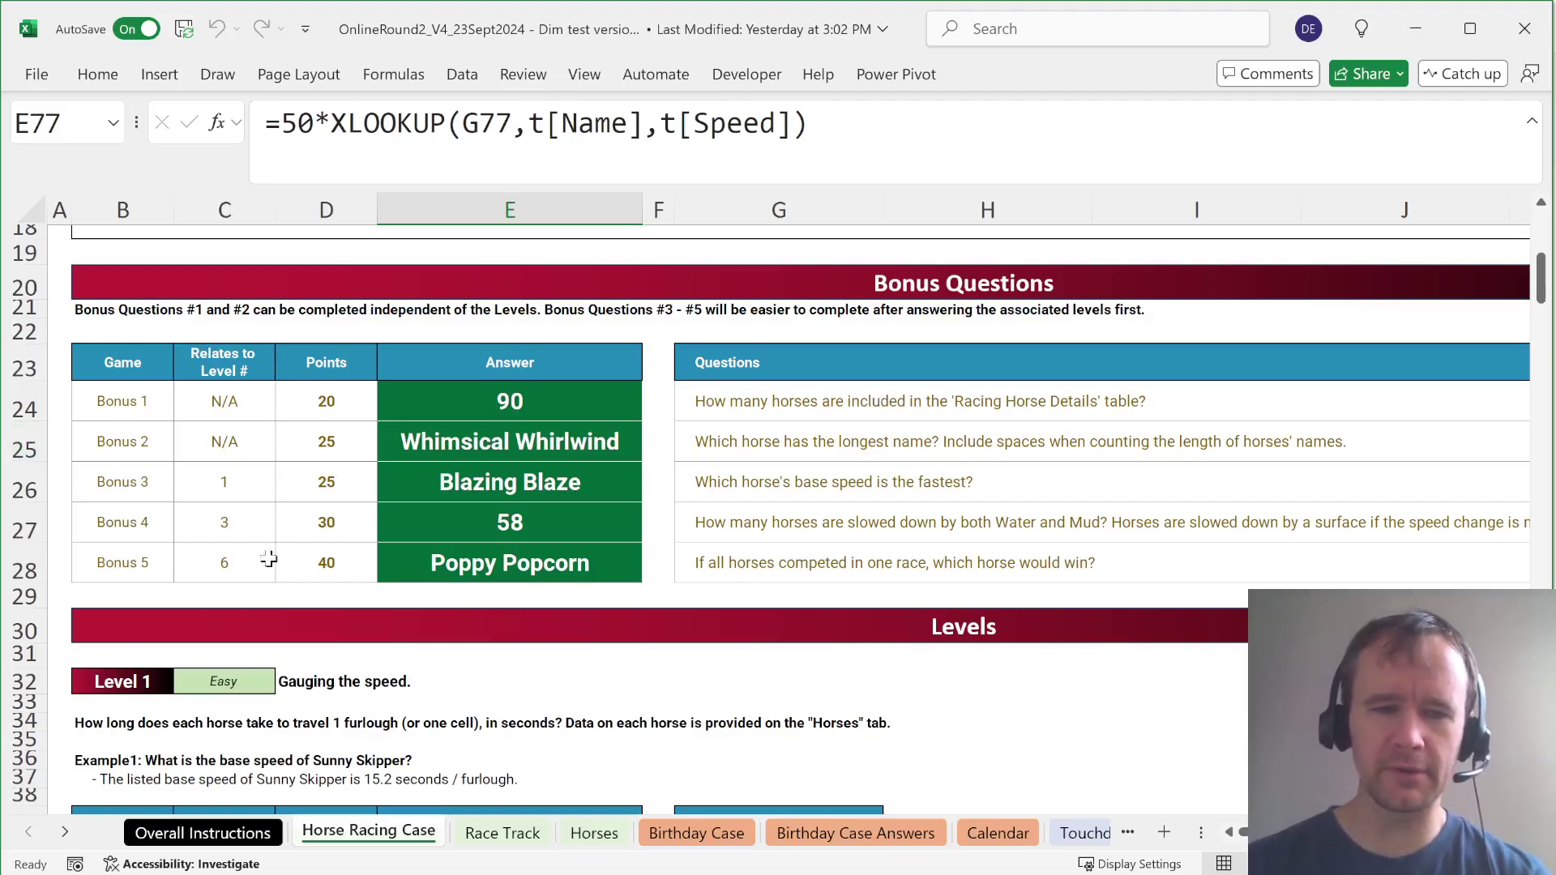
pyautogui.scroll(-10, 468, 645)
pyautogui.scroll(-13, 468, 646)
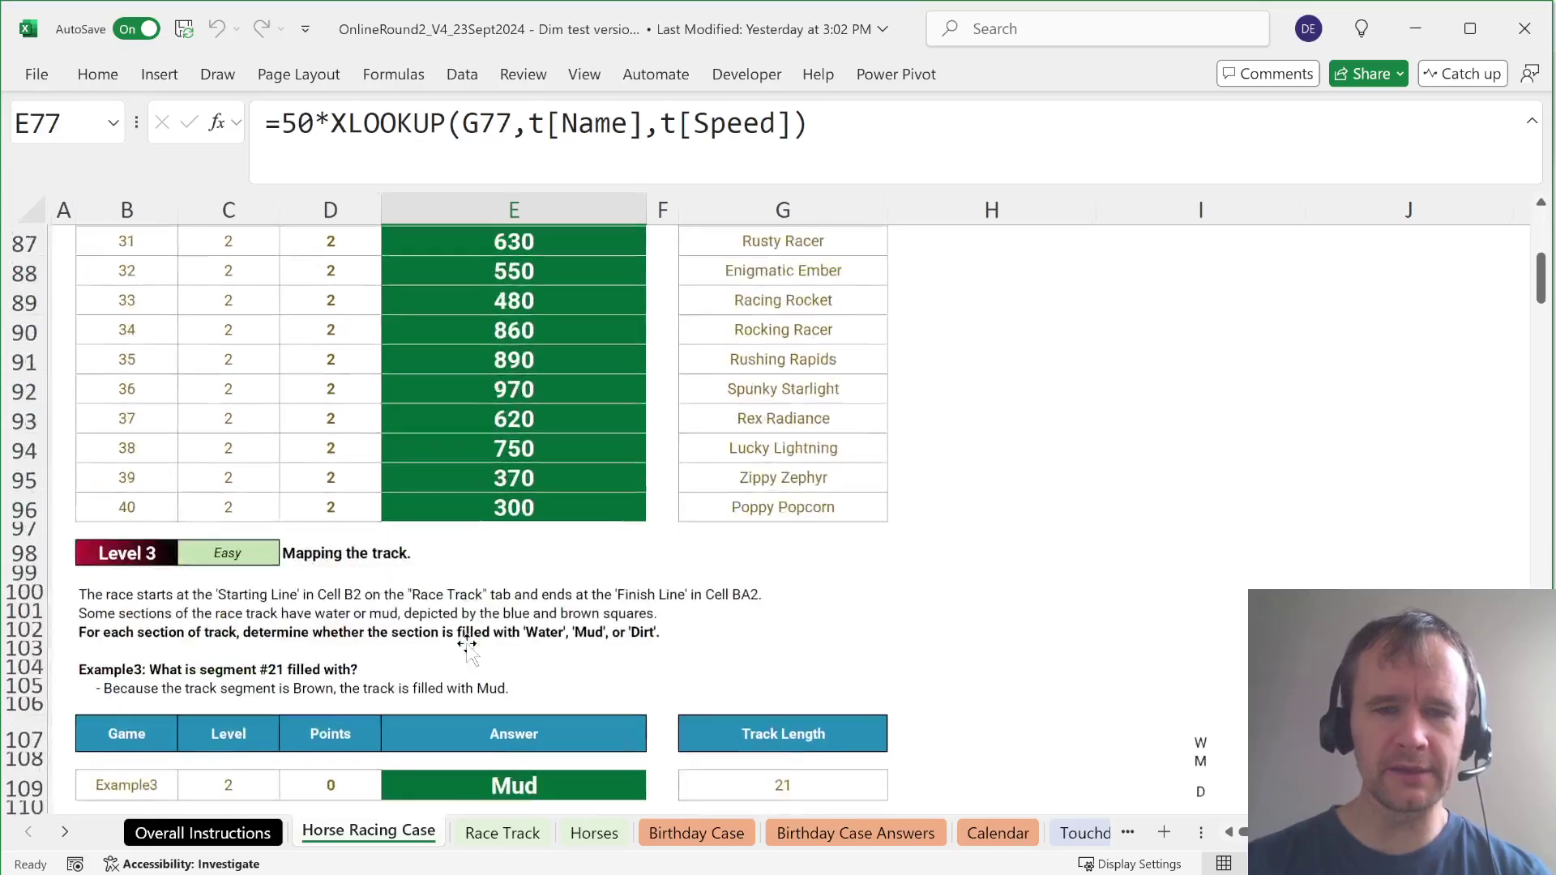
pyautogui.scroll(-14, 467, 644)
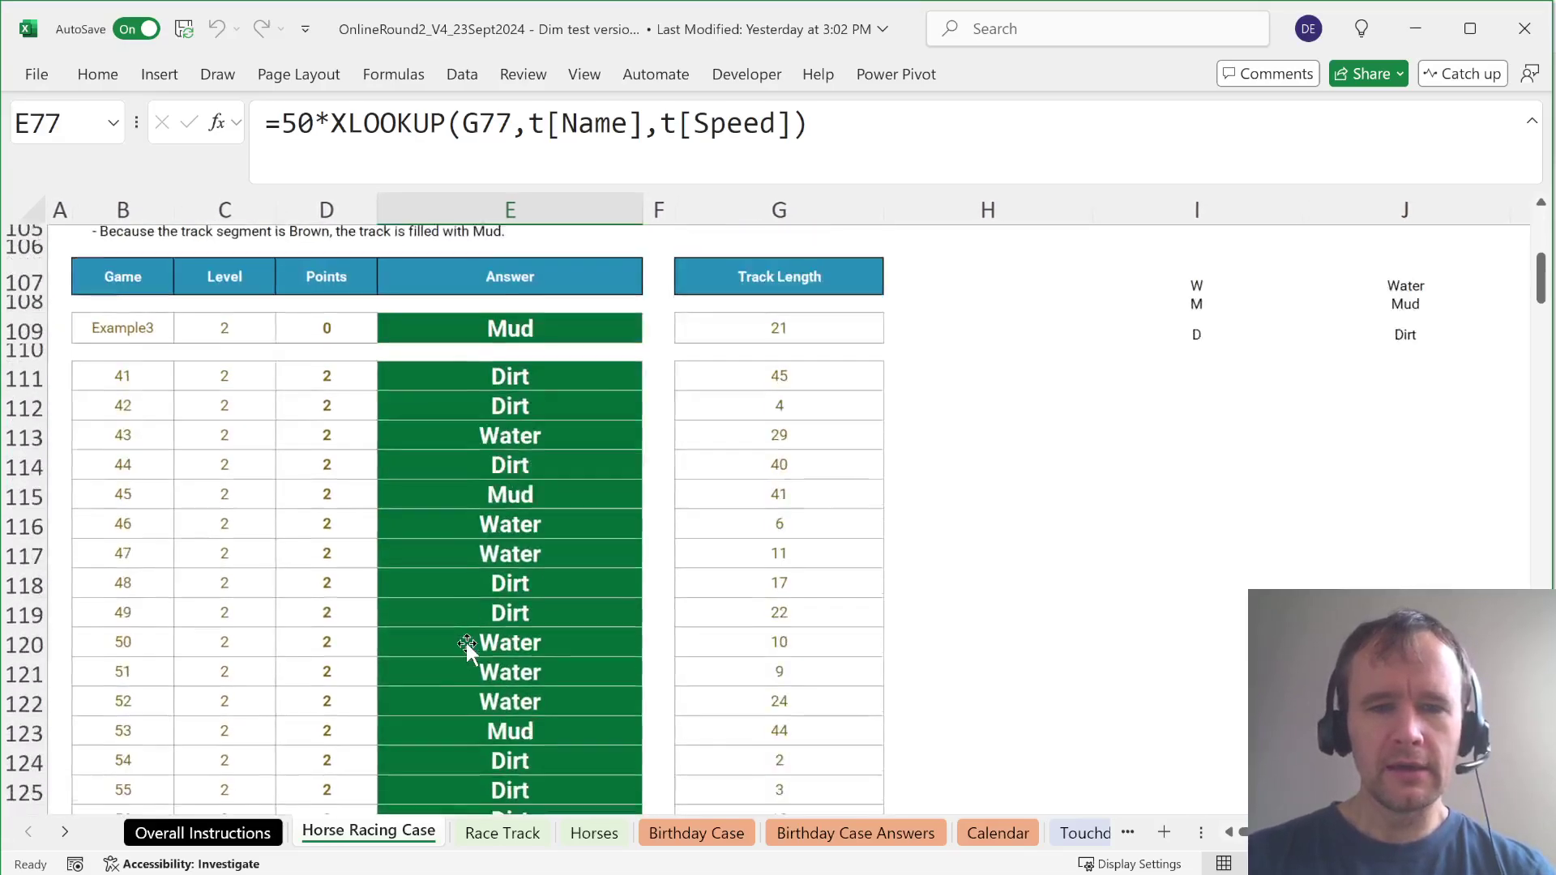
pyautogui.scroll(-1, 465, 640)
pyautogui.scroll(1, 465, 641)
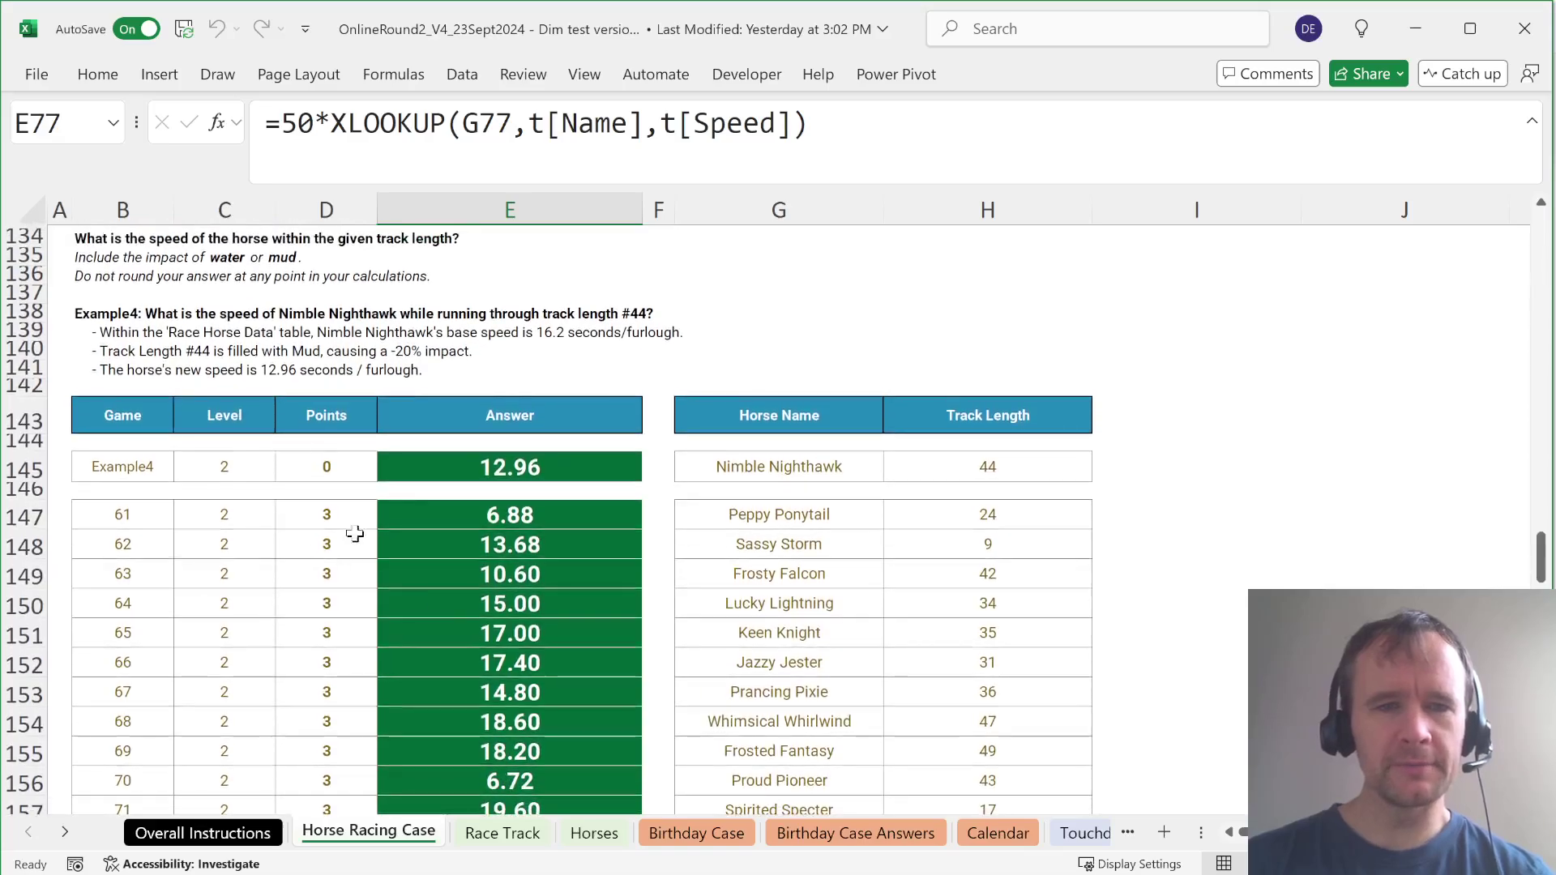
# Step: Highlight Example4's base speed, mud impact and new speed rows (rows 139–141)
pyautogui.click(18, 331)
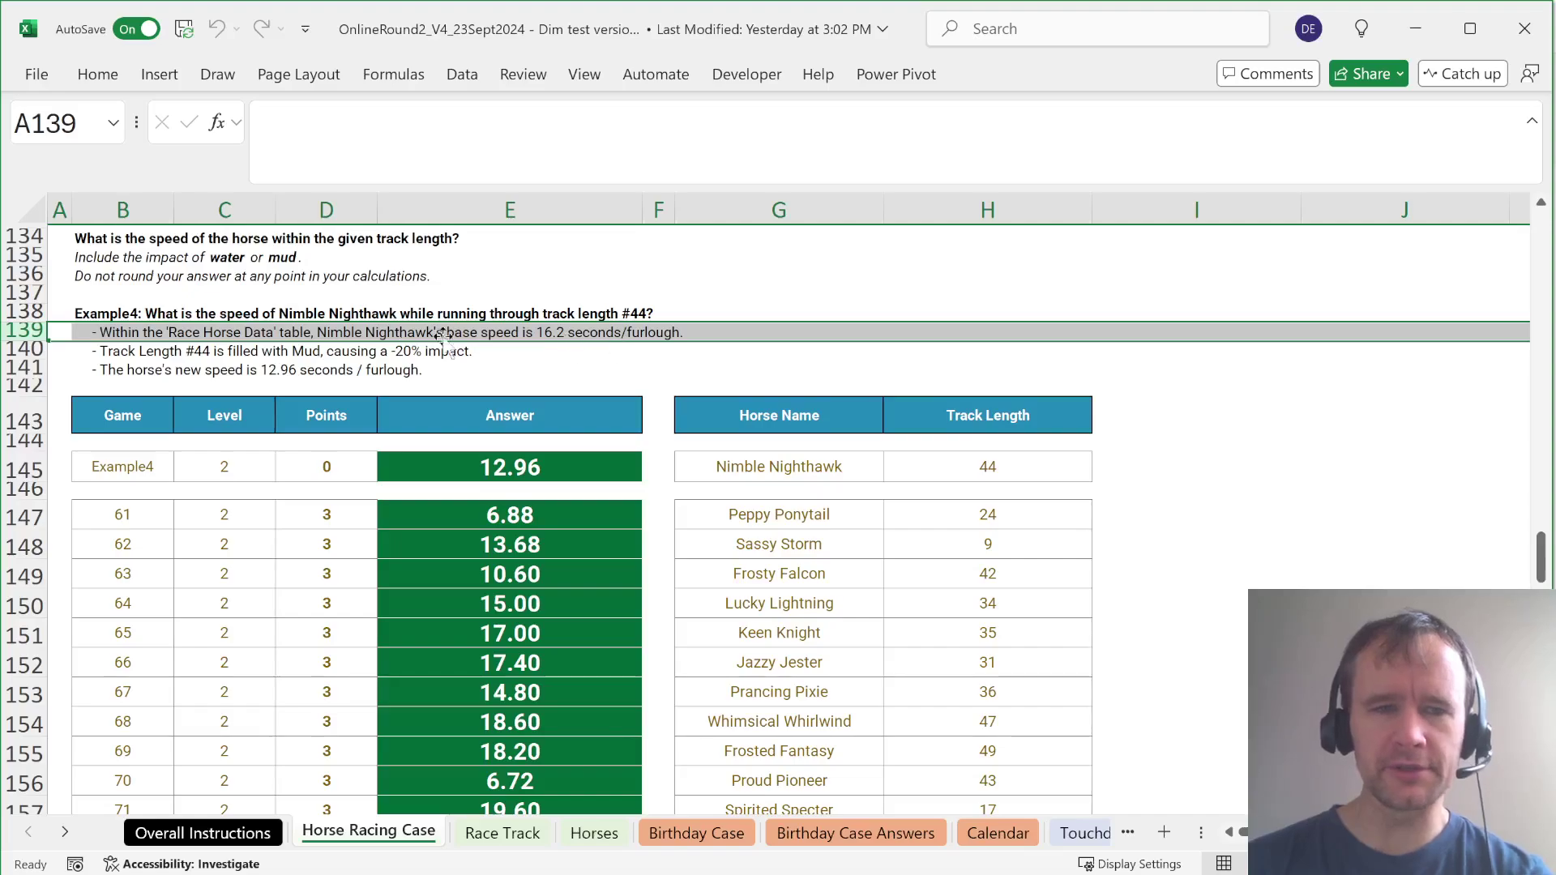
pyautogui.click(25, 349)
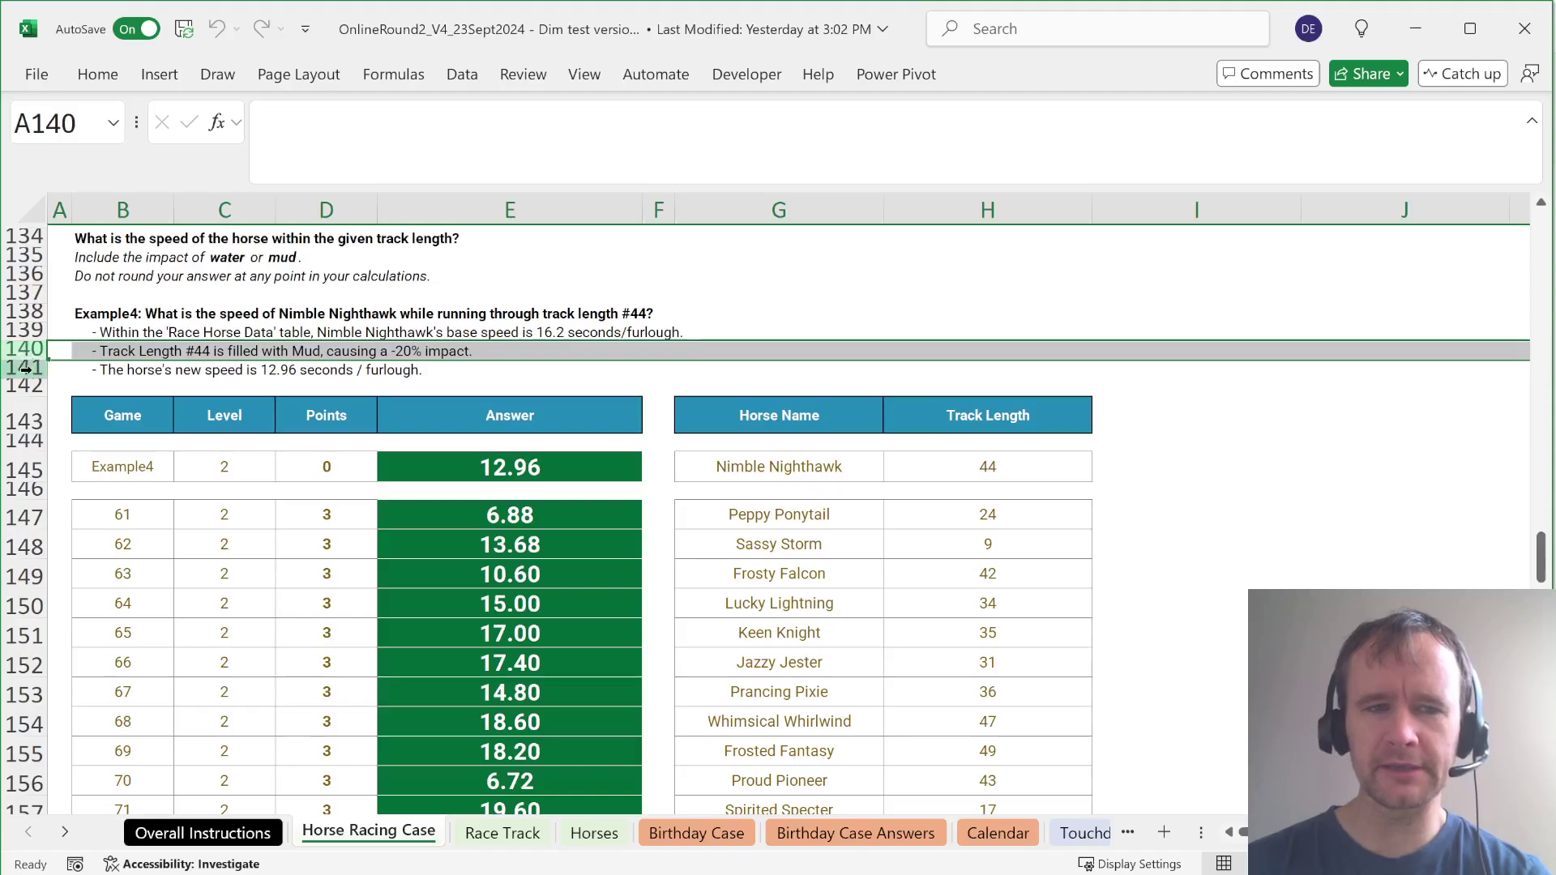
pyautogui.click(24, 369)
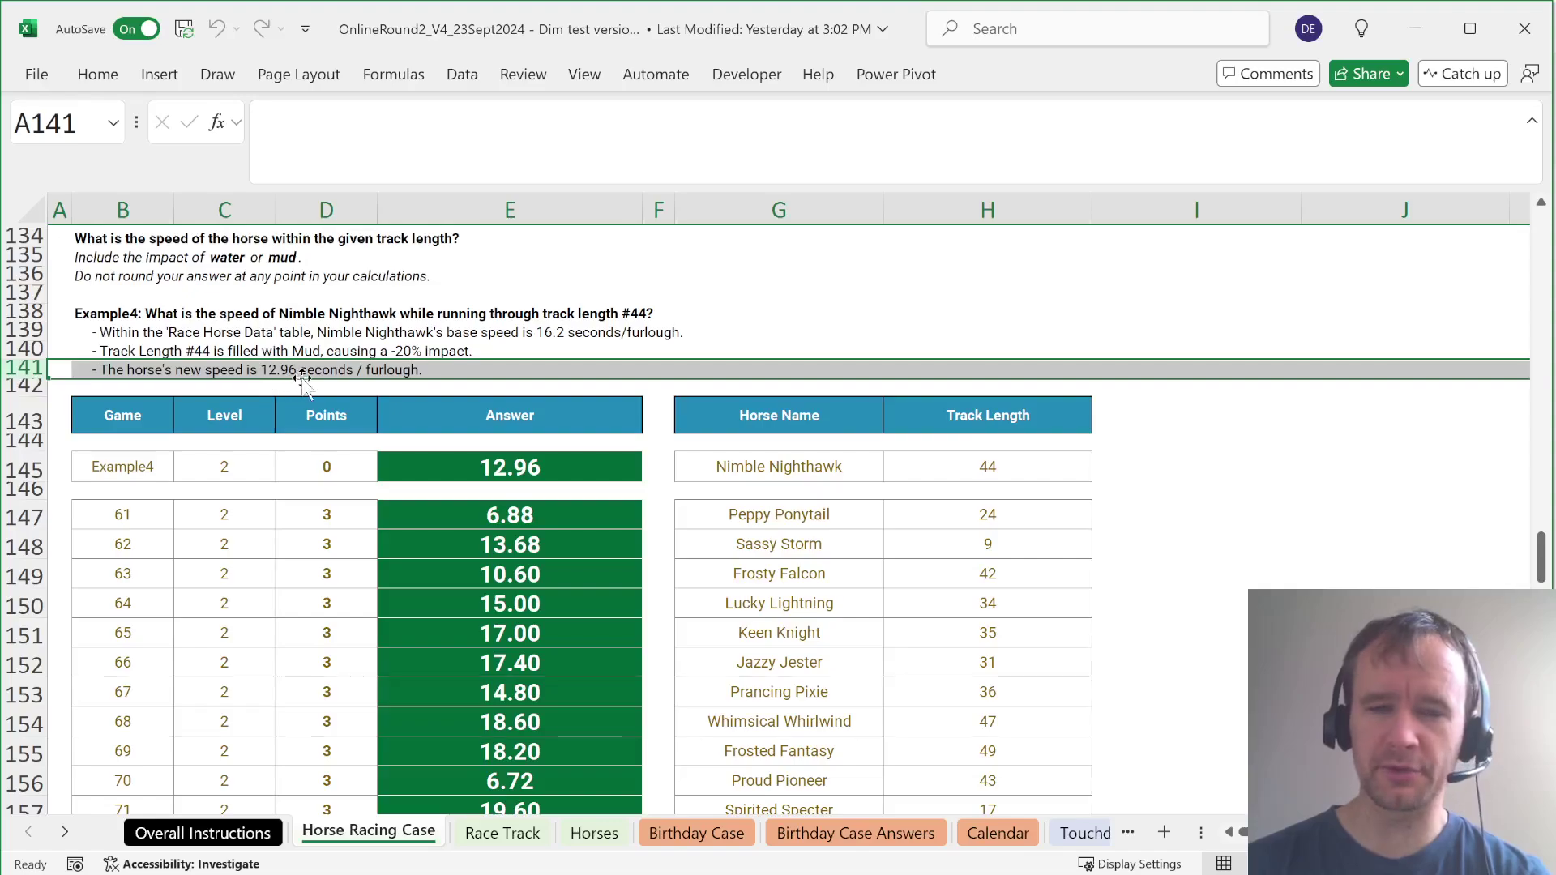
pyautogui.scroll(2, 454, 388)
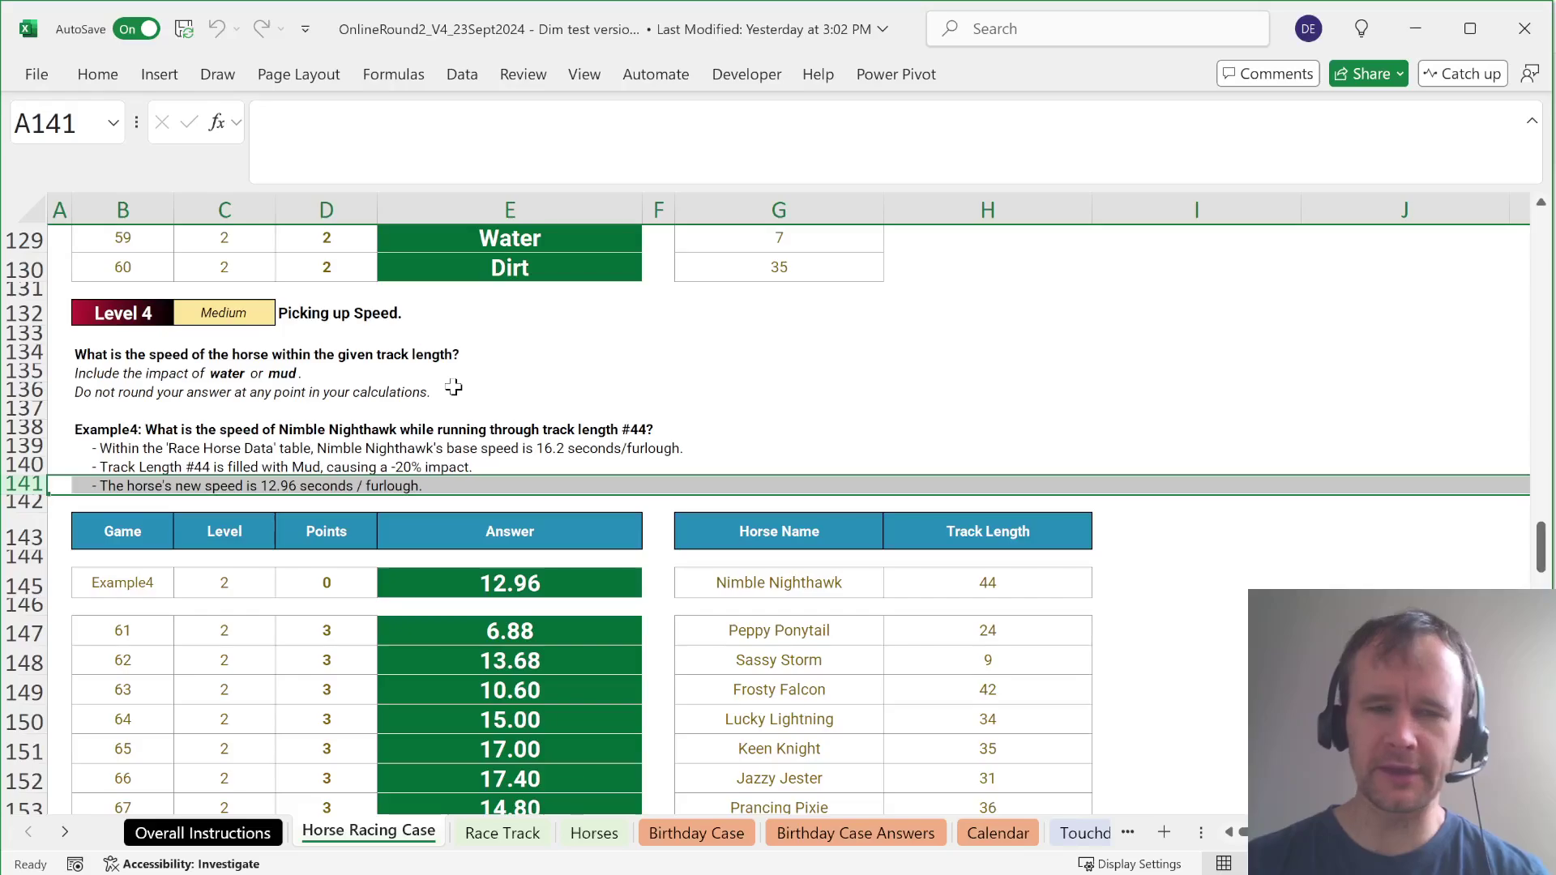
# Step: Select the Bonus 4 and Bonus 3 rows and inspect the XLOOKUP formula behind the fastest-horse answer in E26
pyautogui.hotkey('ctrl', 'Home')
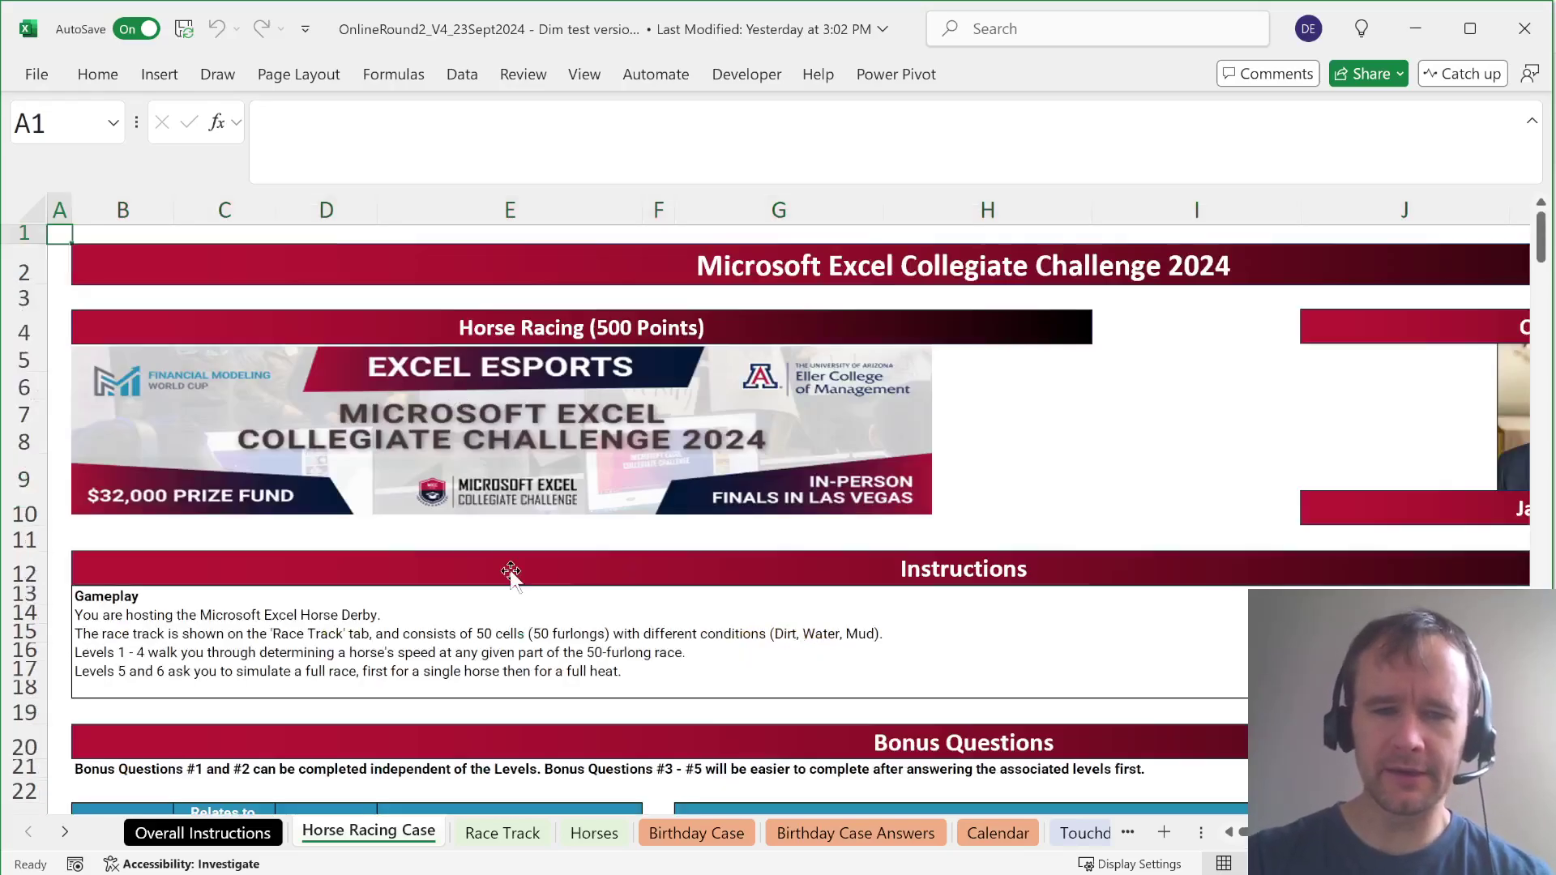
pyautogui.scroll(-8, 511, 463)
pyautogui.scroll(1, 510, 571)
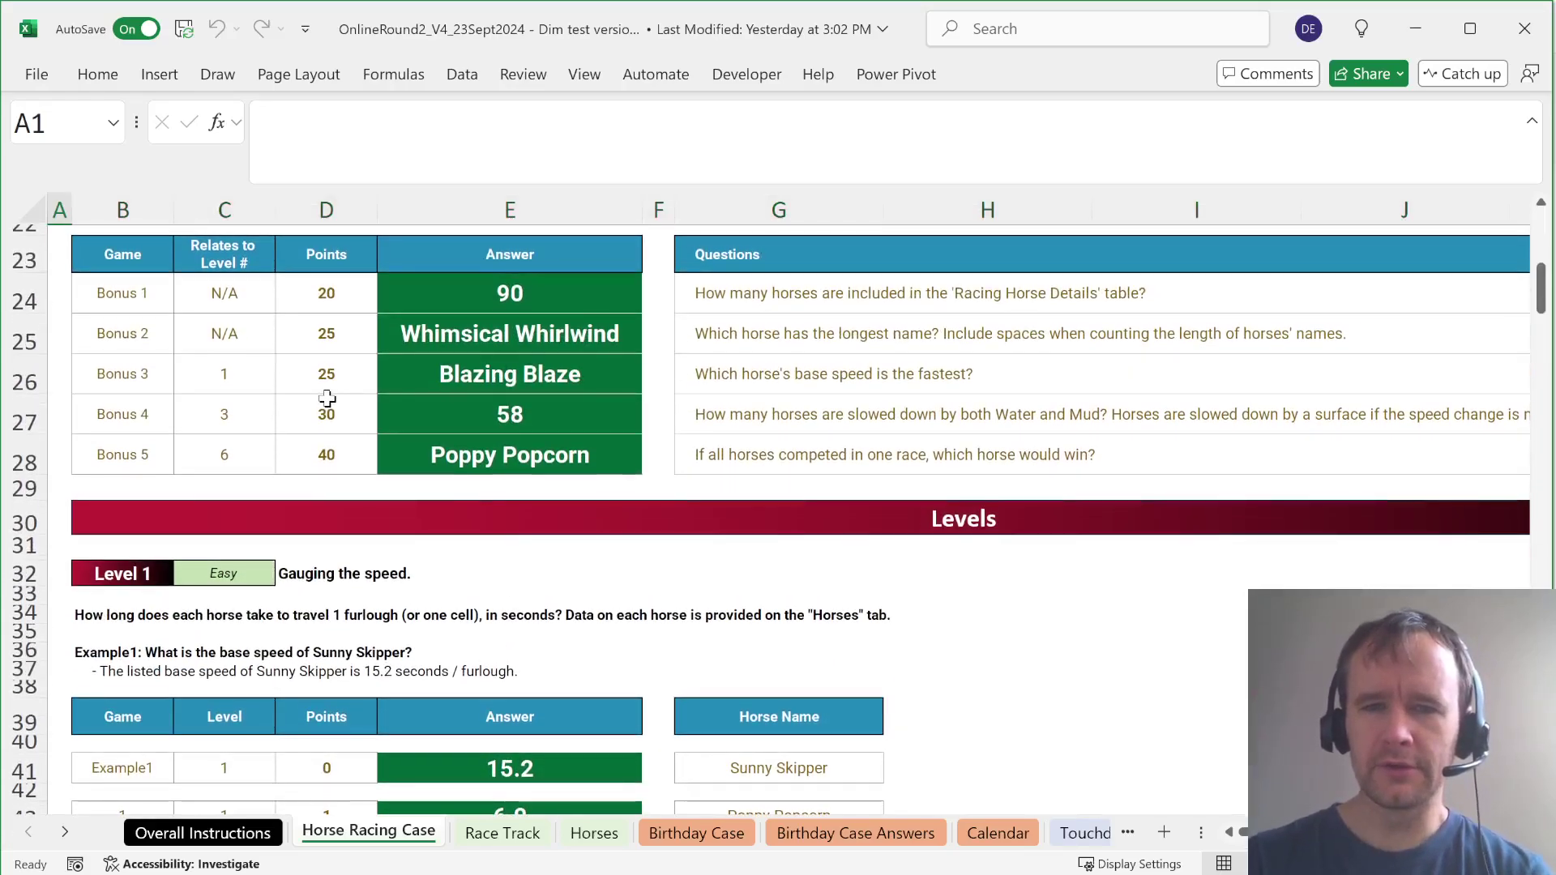
pyautogui.hotkey('ctrl', 'pagedown')
pyautogui.hotkey('ctrl', 'pagedown')
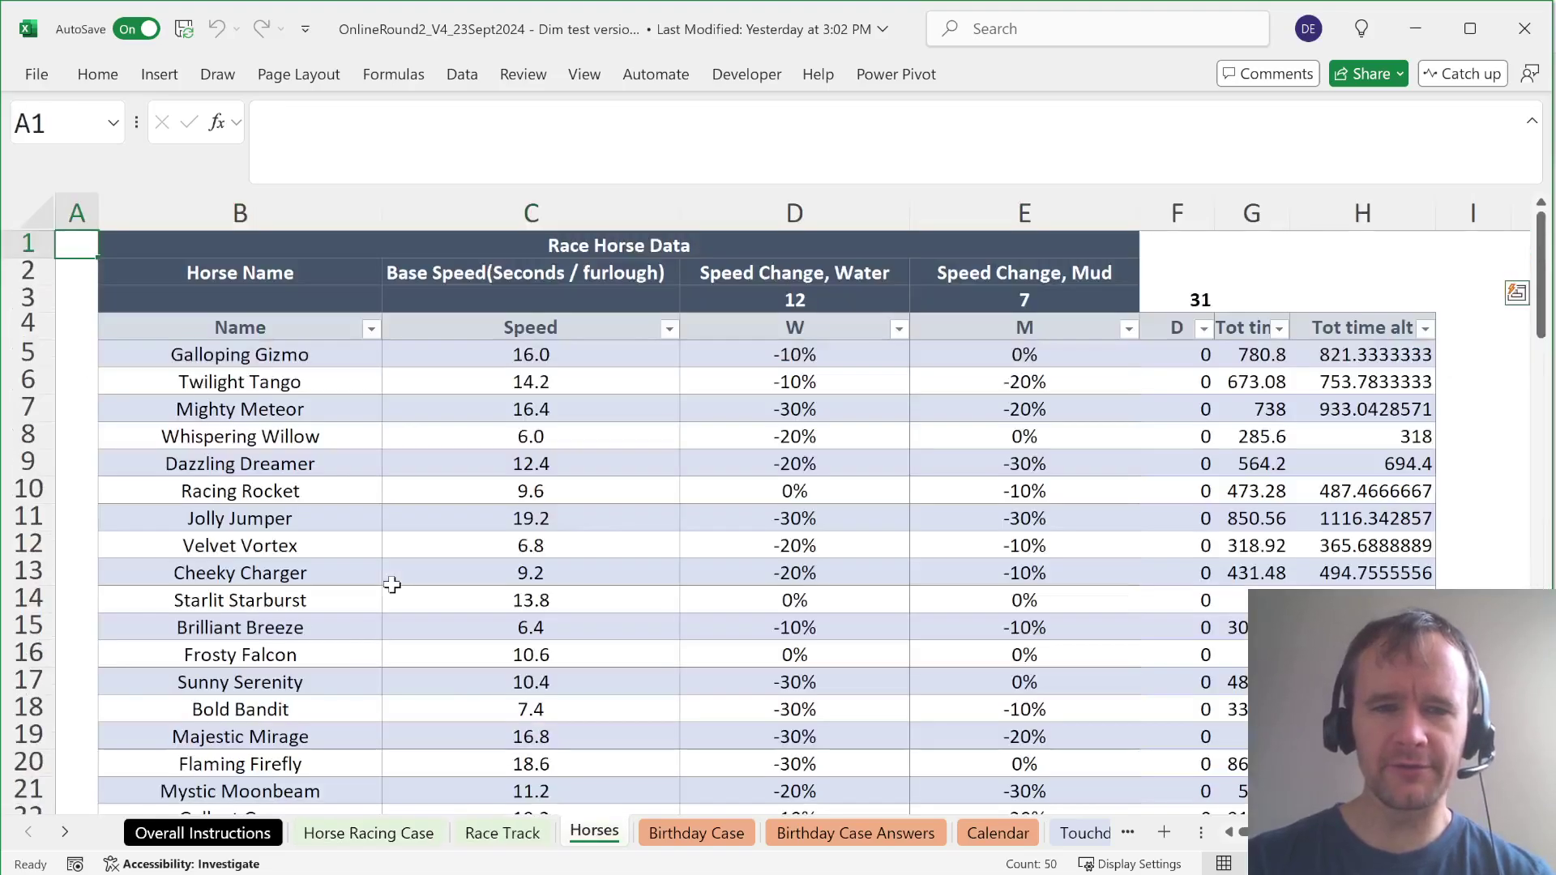
pyautogui.moveTo(795, 369); pyautogui.dragTo(961, 364)
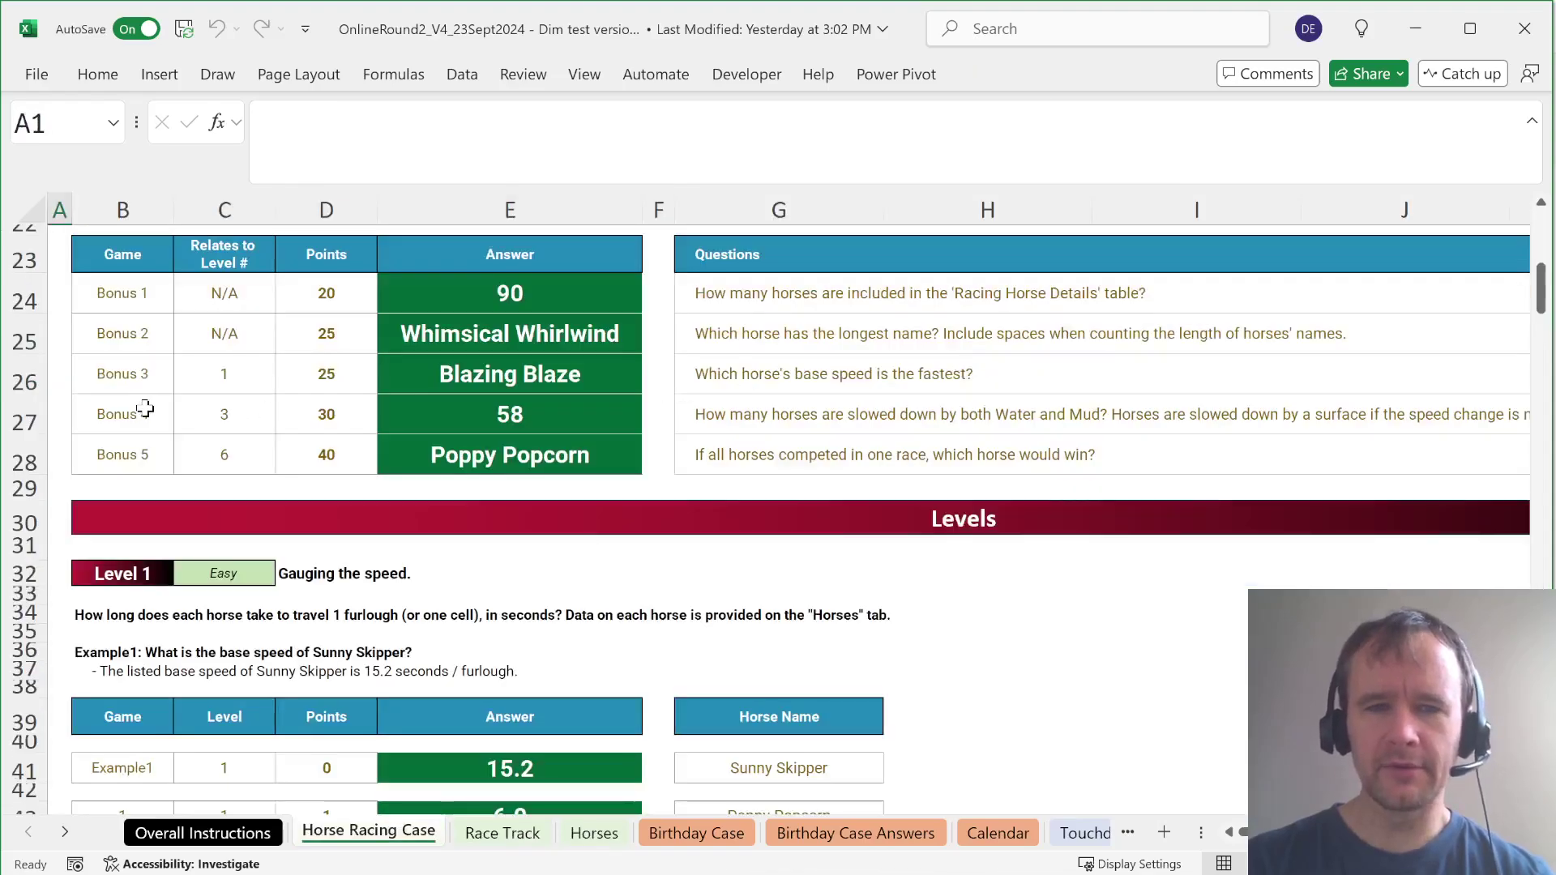
pyautogui.click(23, 418)
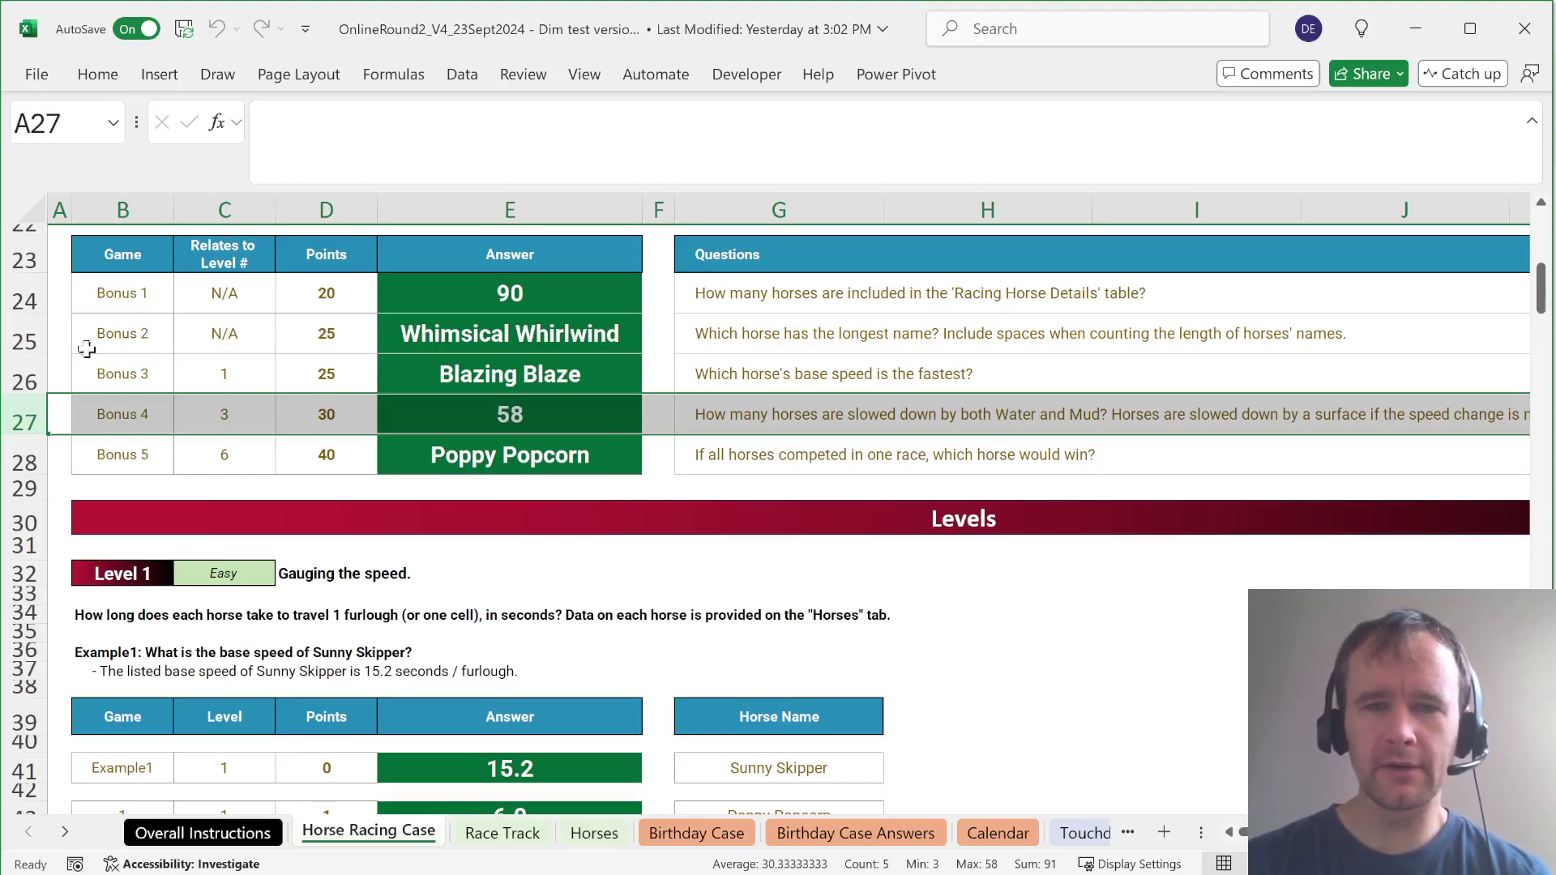
pyautogui.click(6, 371)
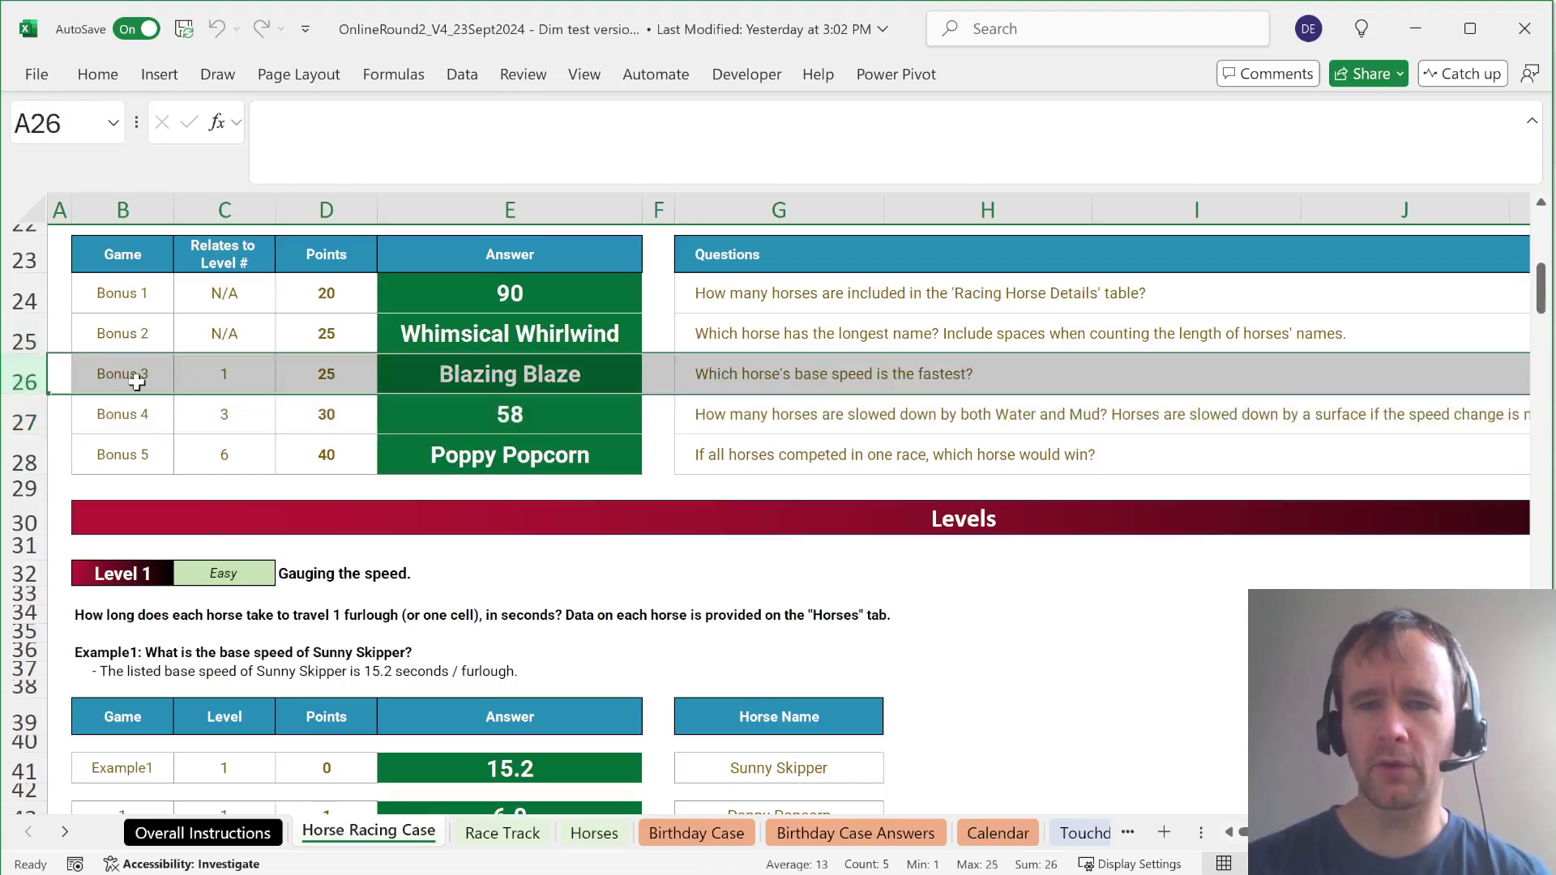
pyautogui.press('Right')
pyautogui.press('Right')
pyautogui.press('Right')
pyautogui.press('Right')
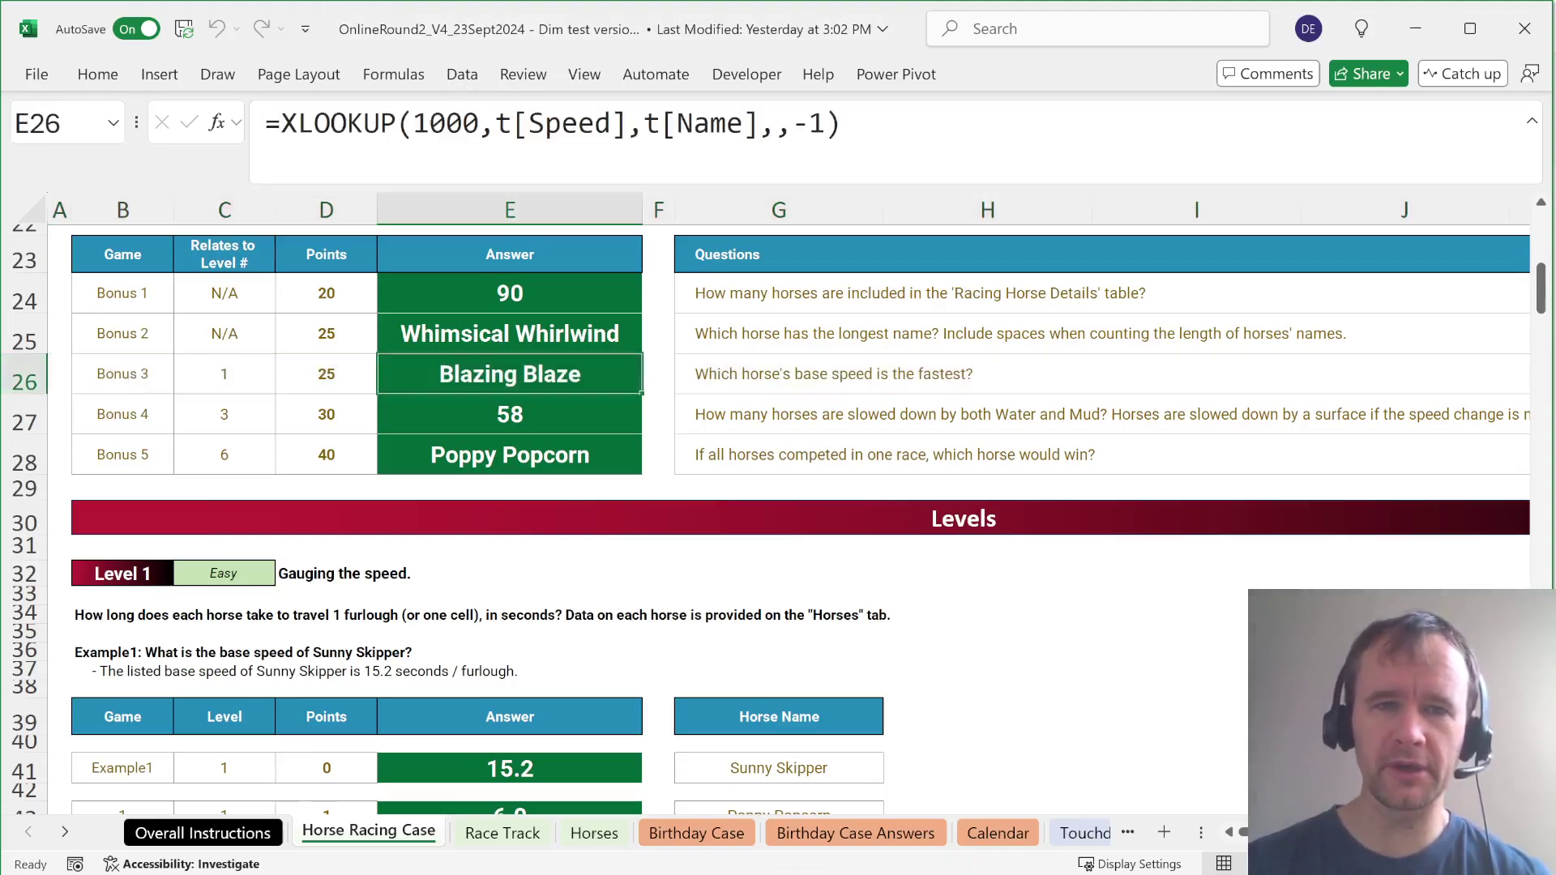
# Step: On the Horses sheet, filter the Speed column to show only 6.0
pyautogui.hotkey('ctrl', 'pagedown')
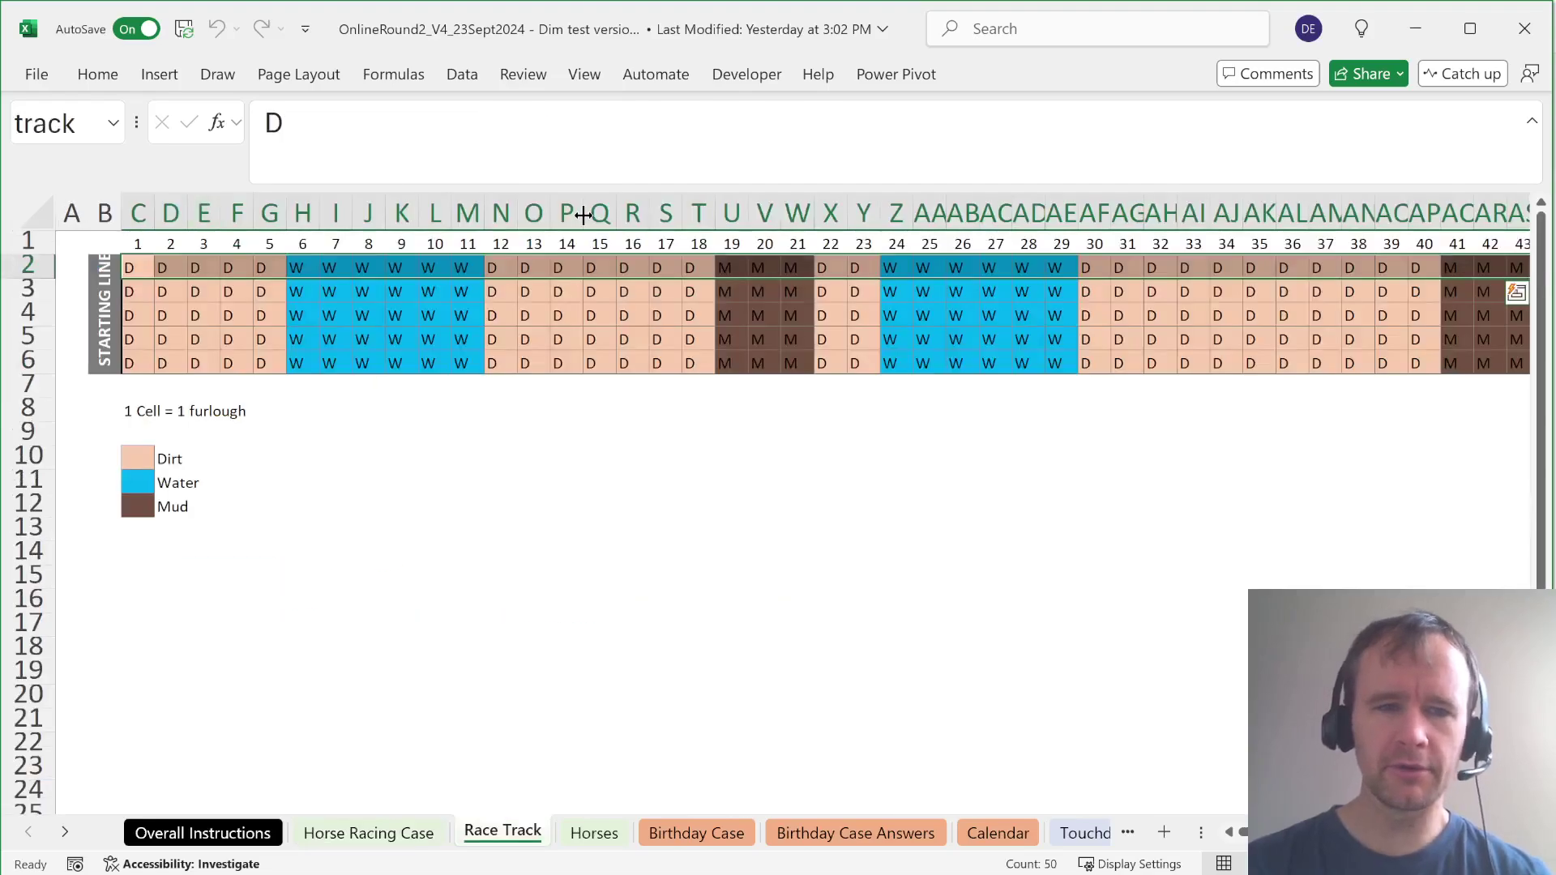
pyautogui.hotkey('ctrl', 'pagedown')
pyautogui.press('Left')
pyautogui.press('Up')
pyautogui.press('Up')
pyautogui.hotkey('alt', 'Down')
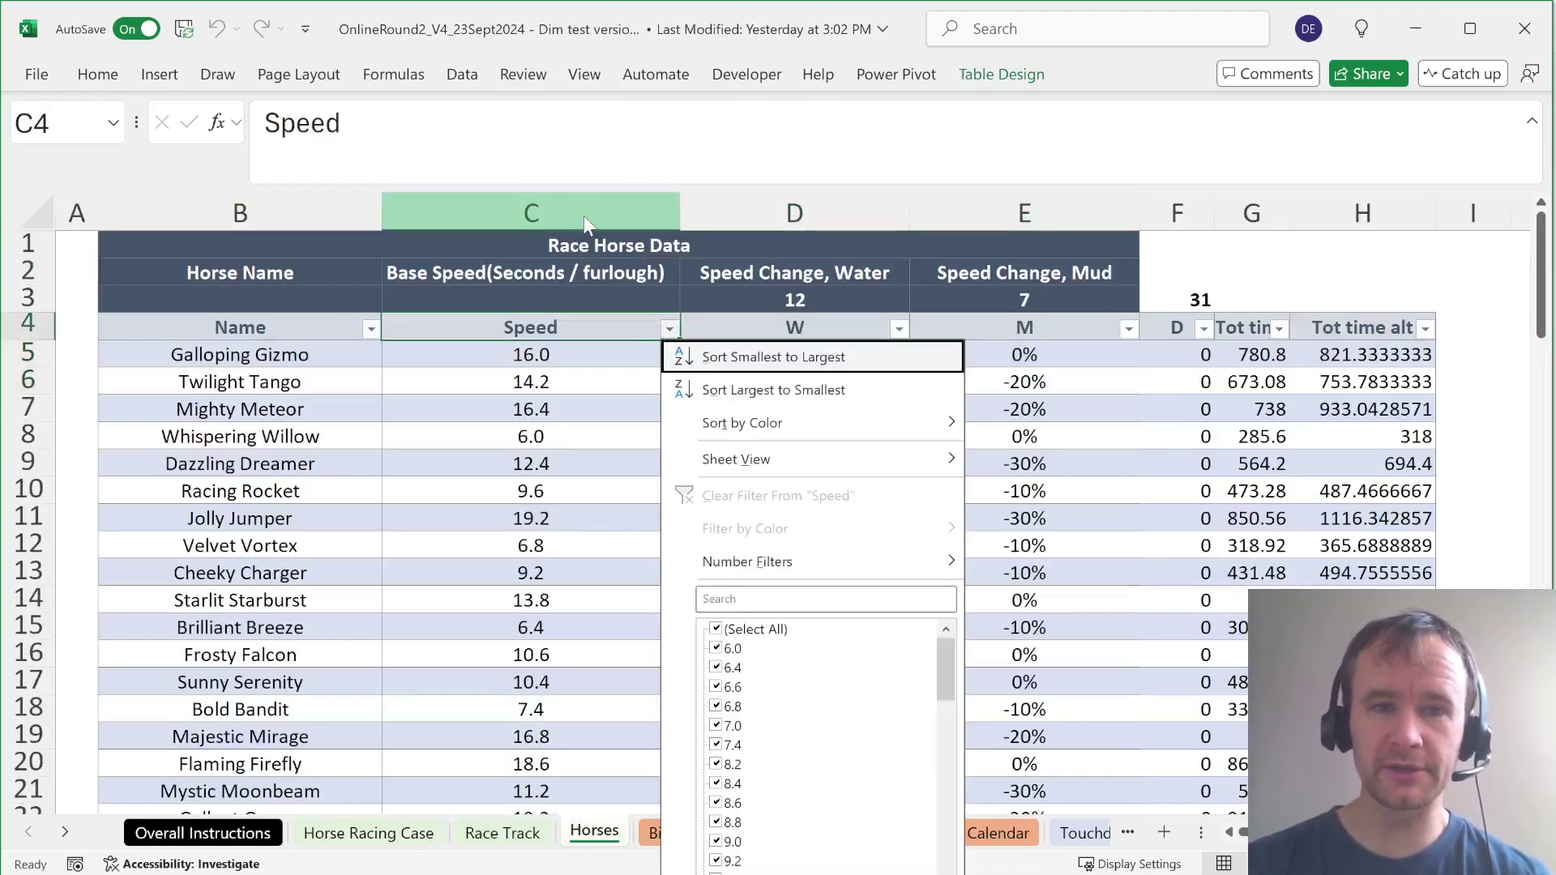
pyautogui.press('Tab')
pyautogui.press('Up')
pyautogui.press('space')
pyautogui.press('Down')
pyautogui.press('space')
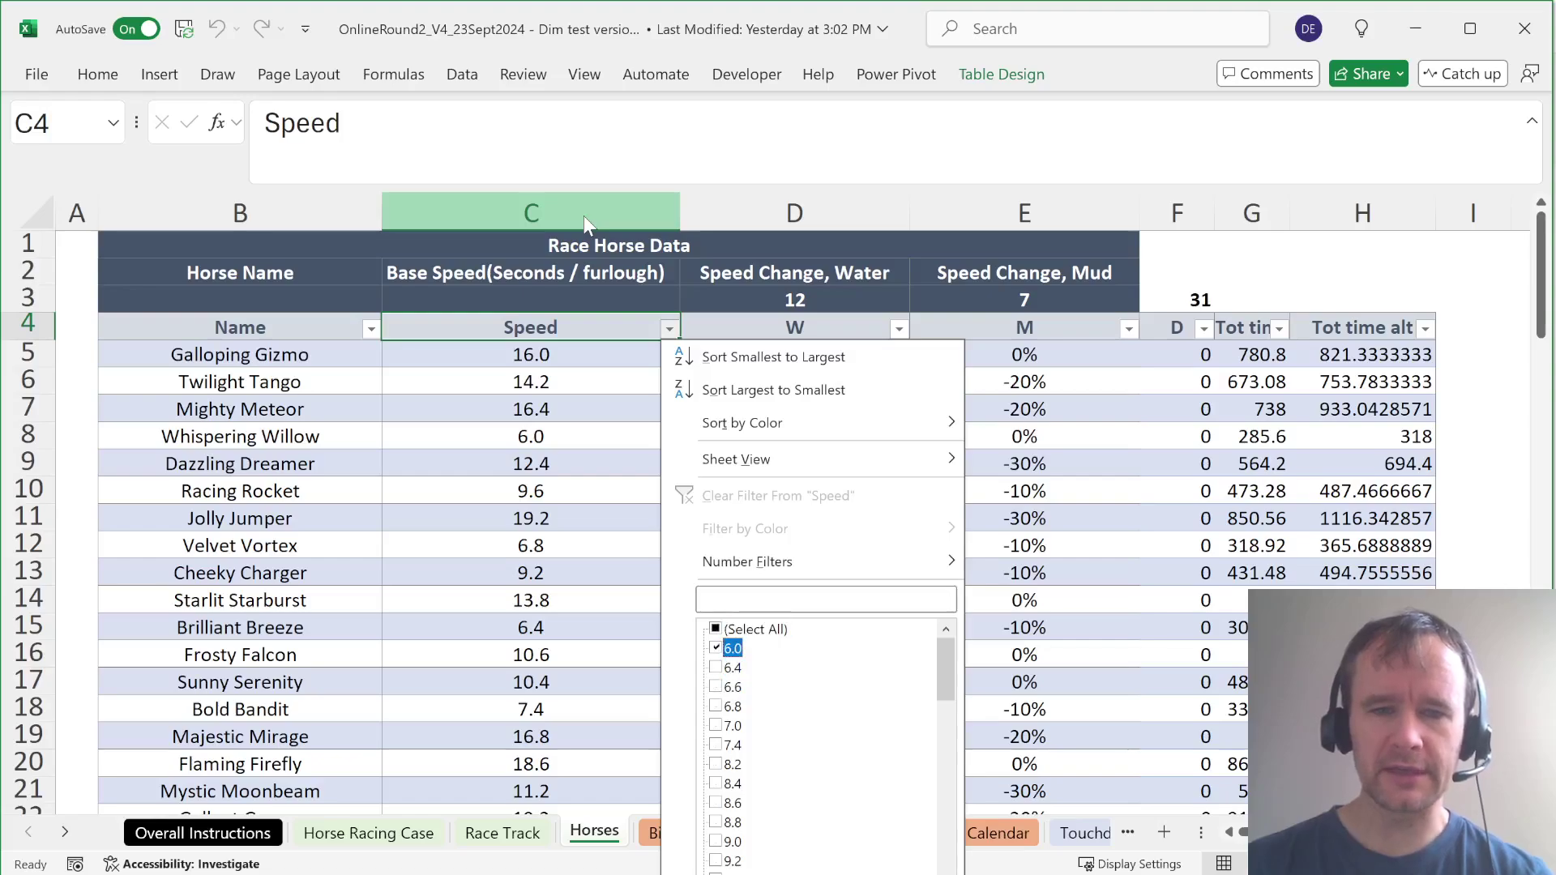
pyautogui.press('Return')
# Step: Clear the Speed filter so all horses show again, returning to cell A1
pyautogui.hotkey('ctrl', 'shift', 'Down')
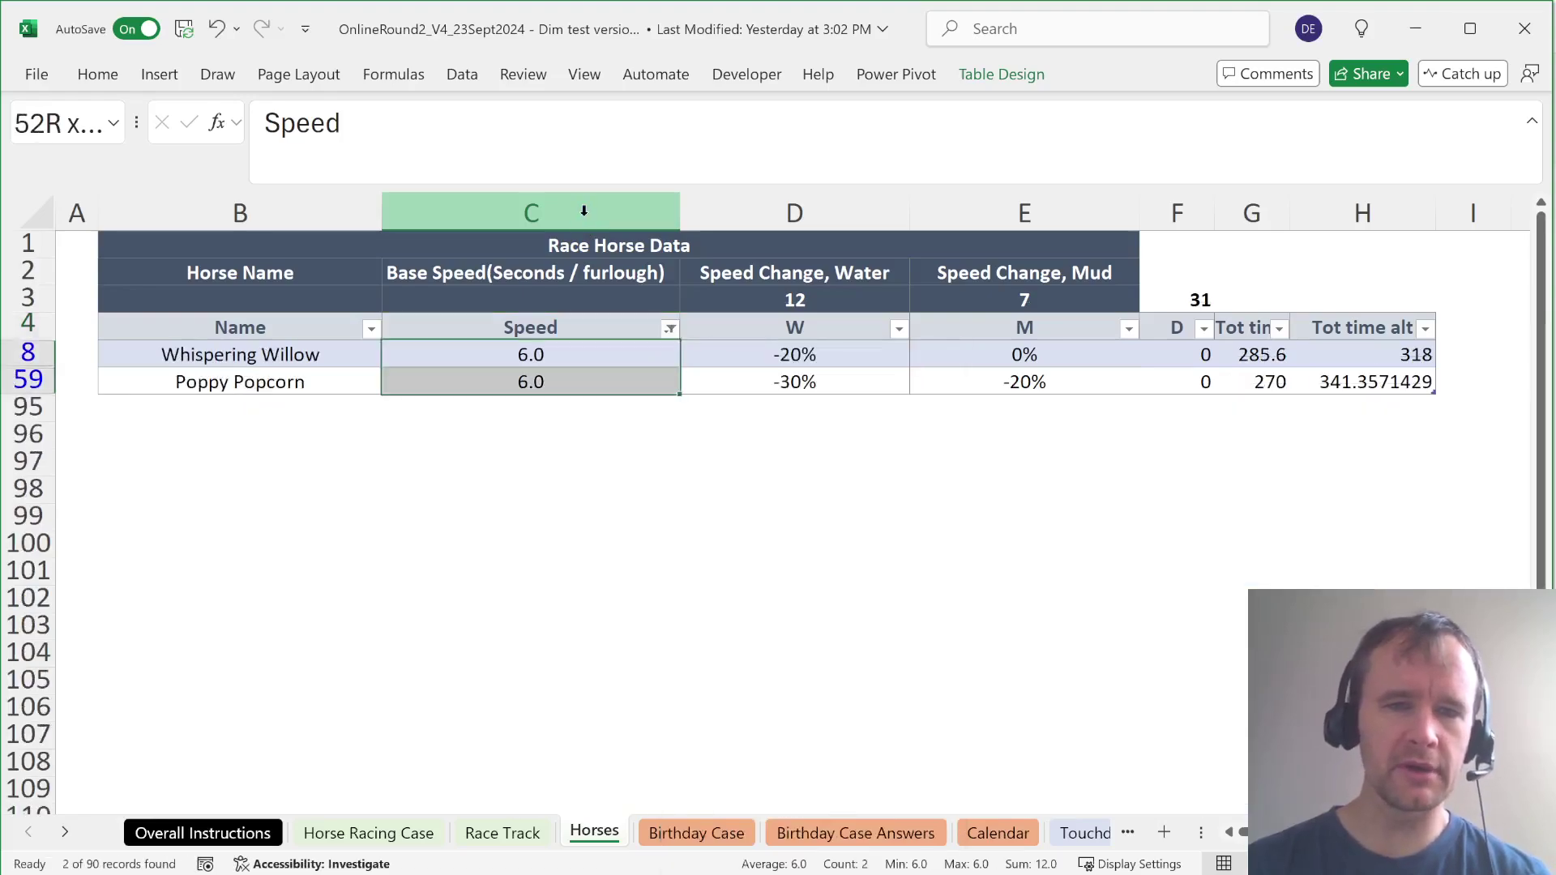
pyautogui.hotkey('ctrl', 'shift', 'Up')
pyautogui.press('alt')
pyautogui.press('a')
pyautogui.press('c')
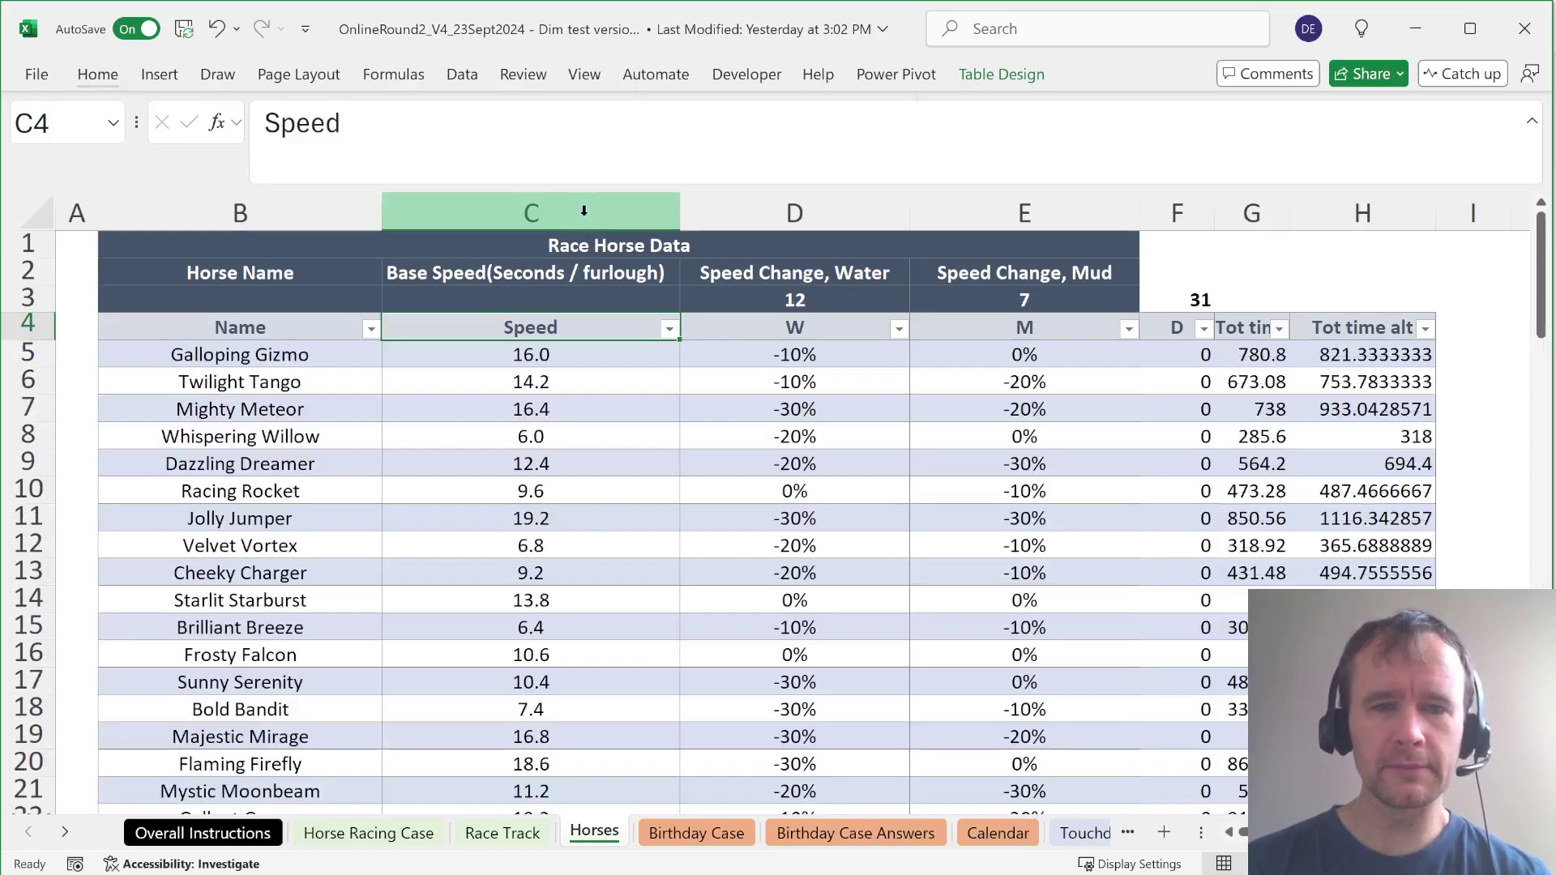
pyautogui.press('Left')
pyautogui.press('Left')
pyautogui.hotkey('ctrl', 'Up')
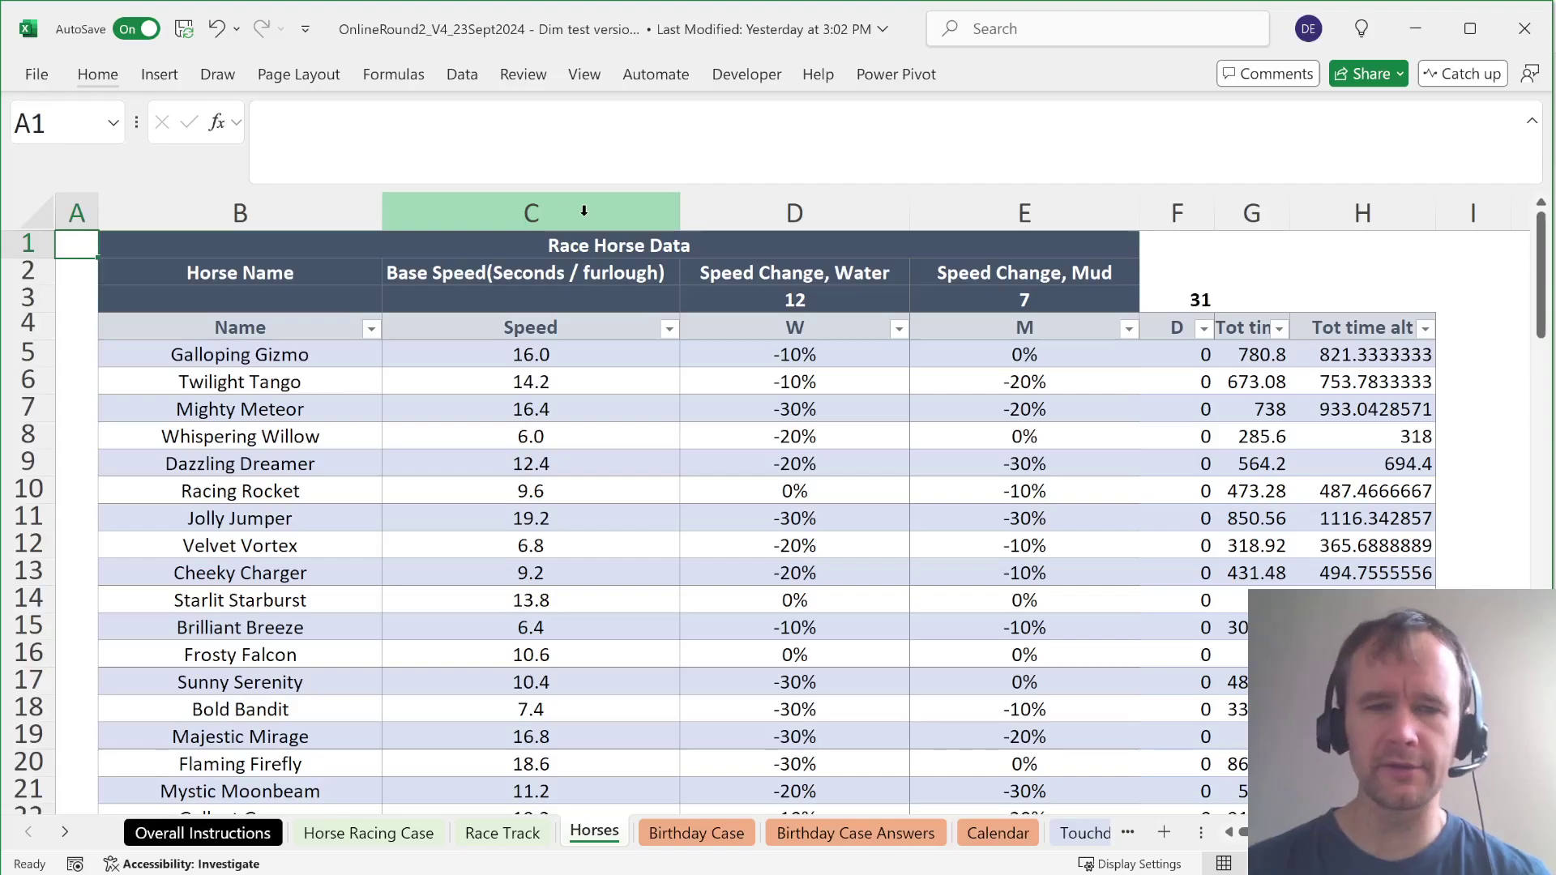
# Step: Reapply the Speed 6.0 filter, leaving Whispering Willow and Poppy Popcorn (2 of 90 records)
pyautogui.press('Right')
pyautogui.press('Down')
pyautogui.press('Right')
pyautogui.press('Down')
pyautogui.press('Down')
pyautogui.hotkey('alt', 'Down')
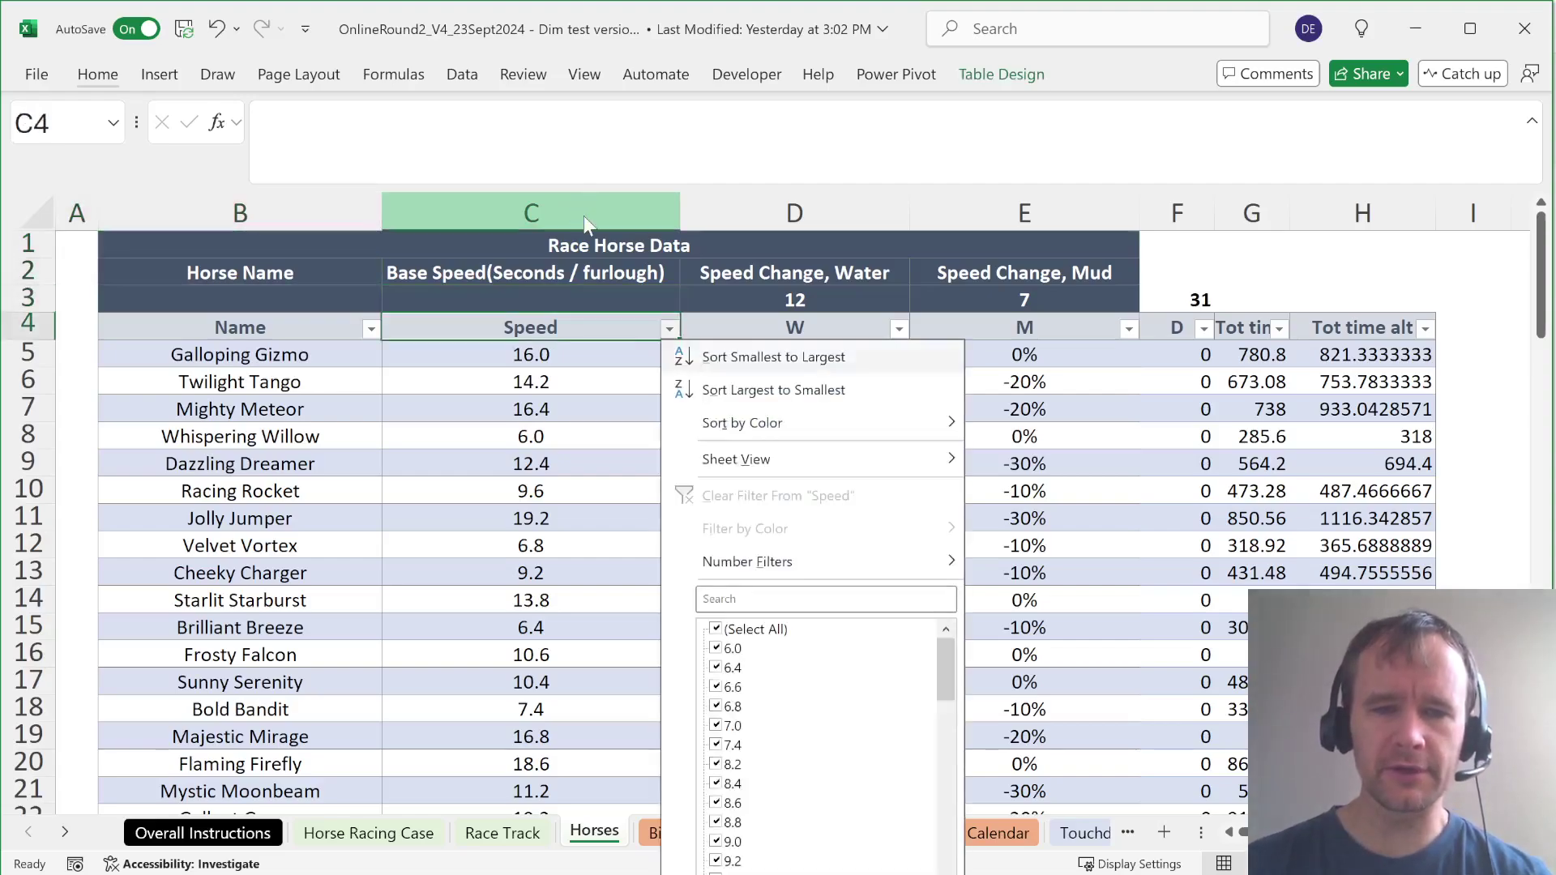
pyautogui.press('Tab')
pyautogui.press('space')
pyautogui.press('Down')
pyautogui.press('space')
pyautogui.press('Return')
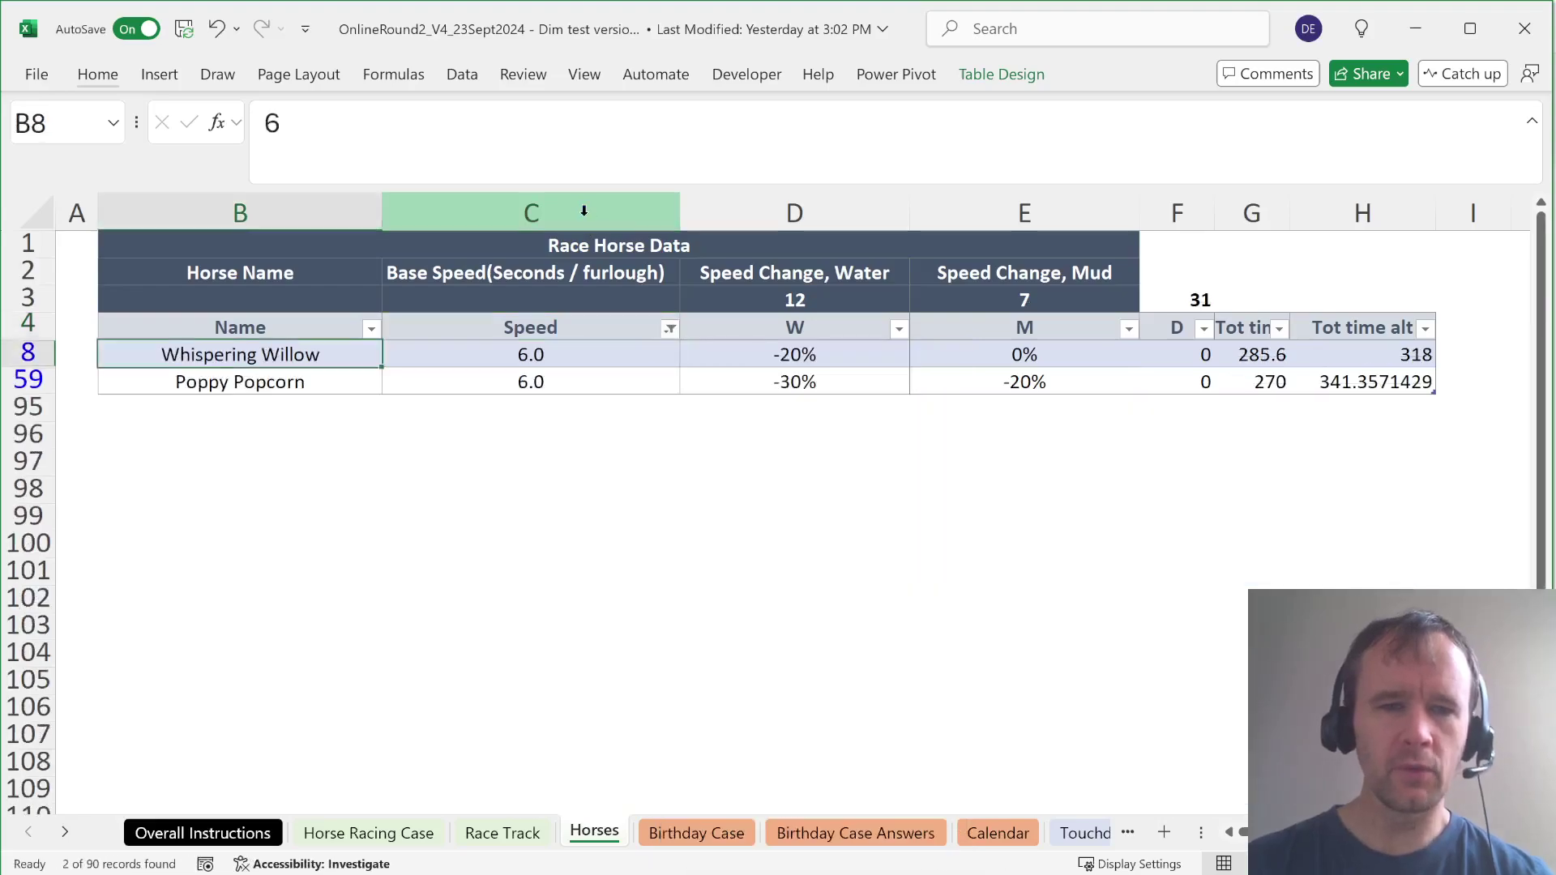
pyautogui.hotkey('shift', 'Down')
pyautogui.hotkey('ctrl', 'Up')
pyautogui.press('Left')
pyautogui.hotkey('ctrl', 'Up')
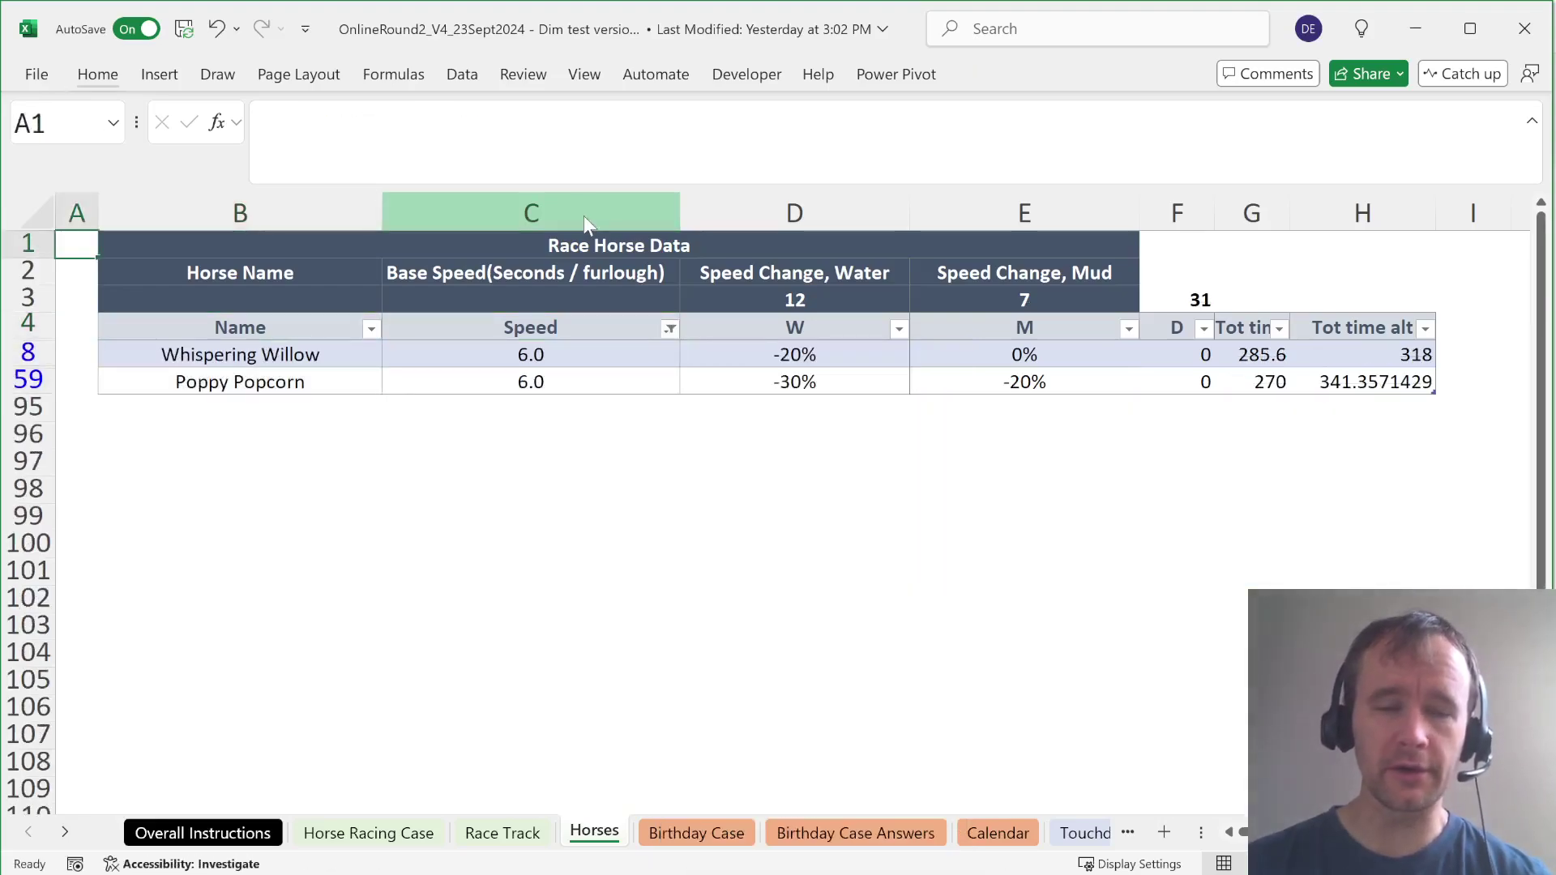
# Step: Return to the Horse Racing Case sheet and scroll through the Level sections
pyautogui.hotkey('ctrl', 'pageup')
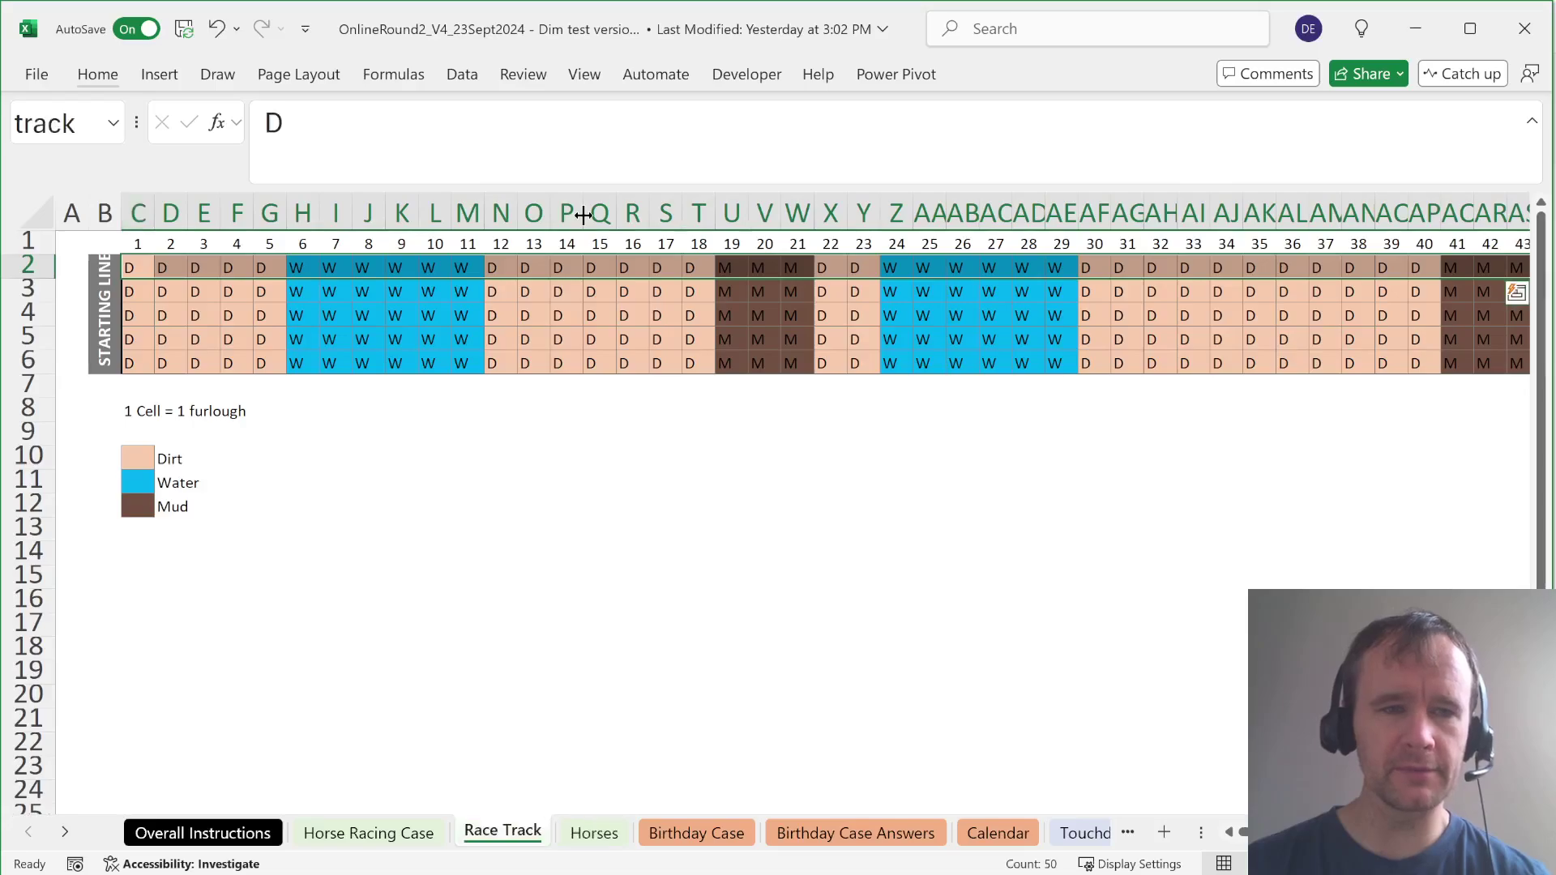
pyautogui.hotkey('ctrl', 'pageup')
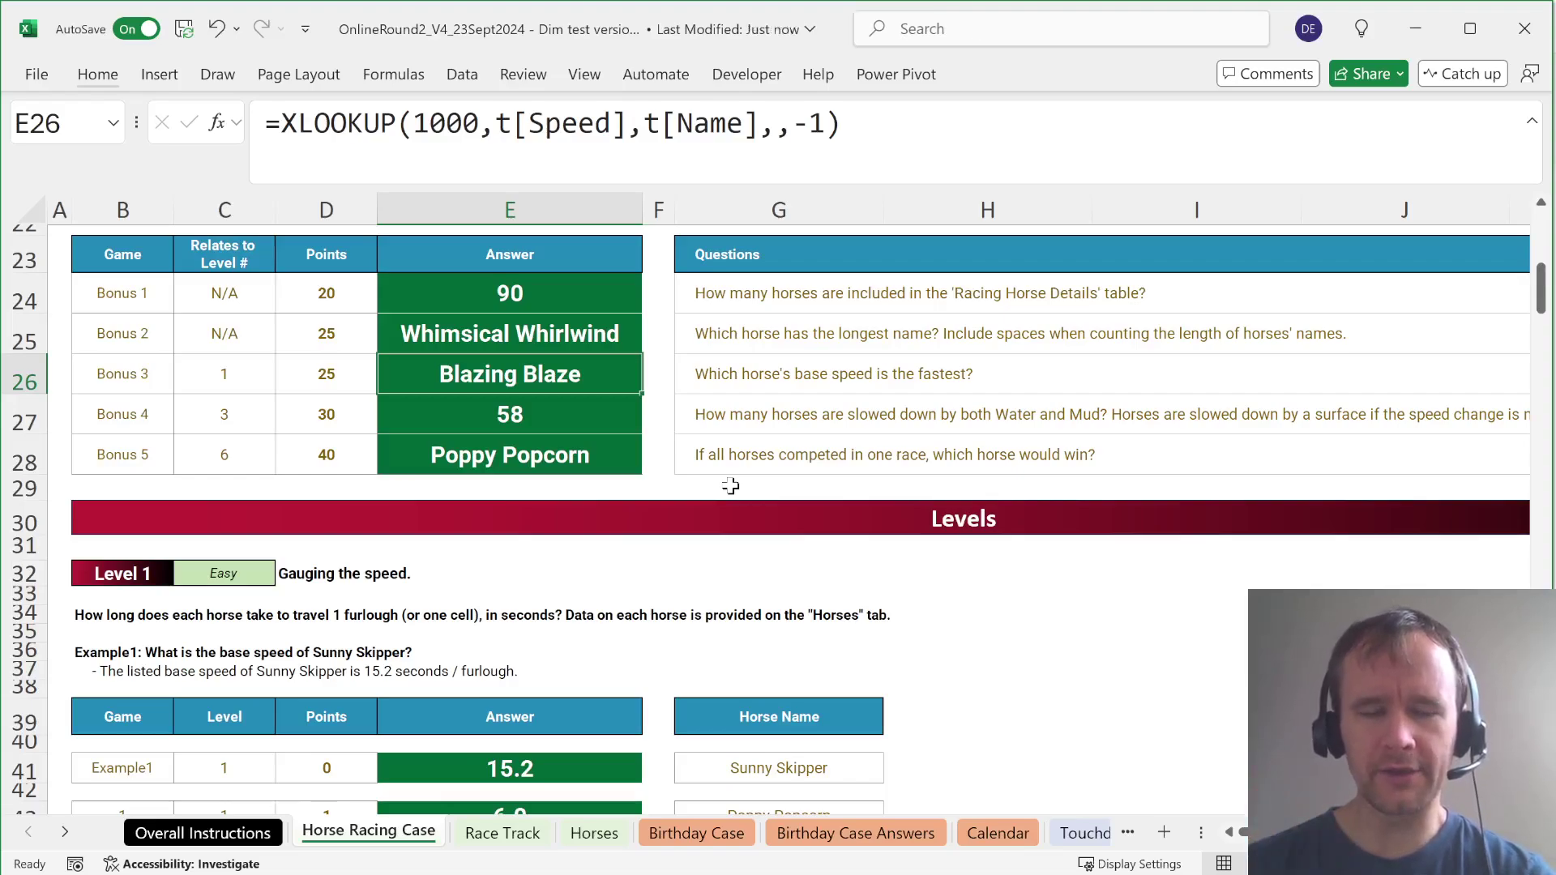
pyautogui.scroll(-6, 730, 486)
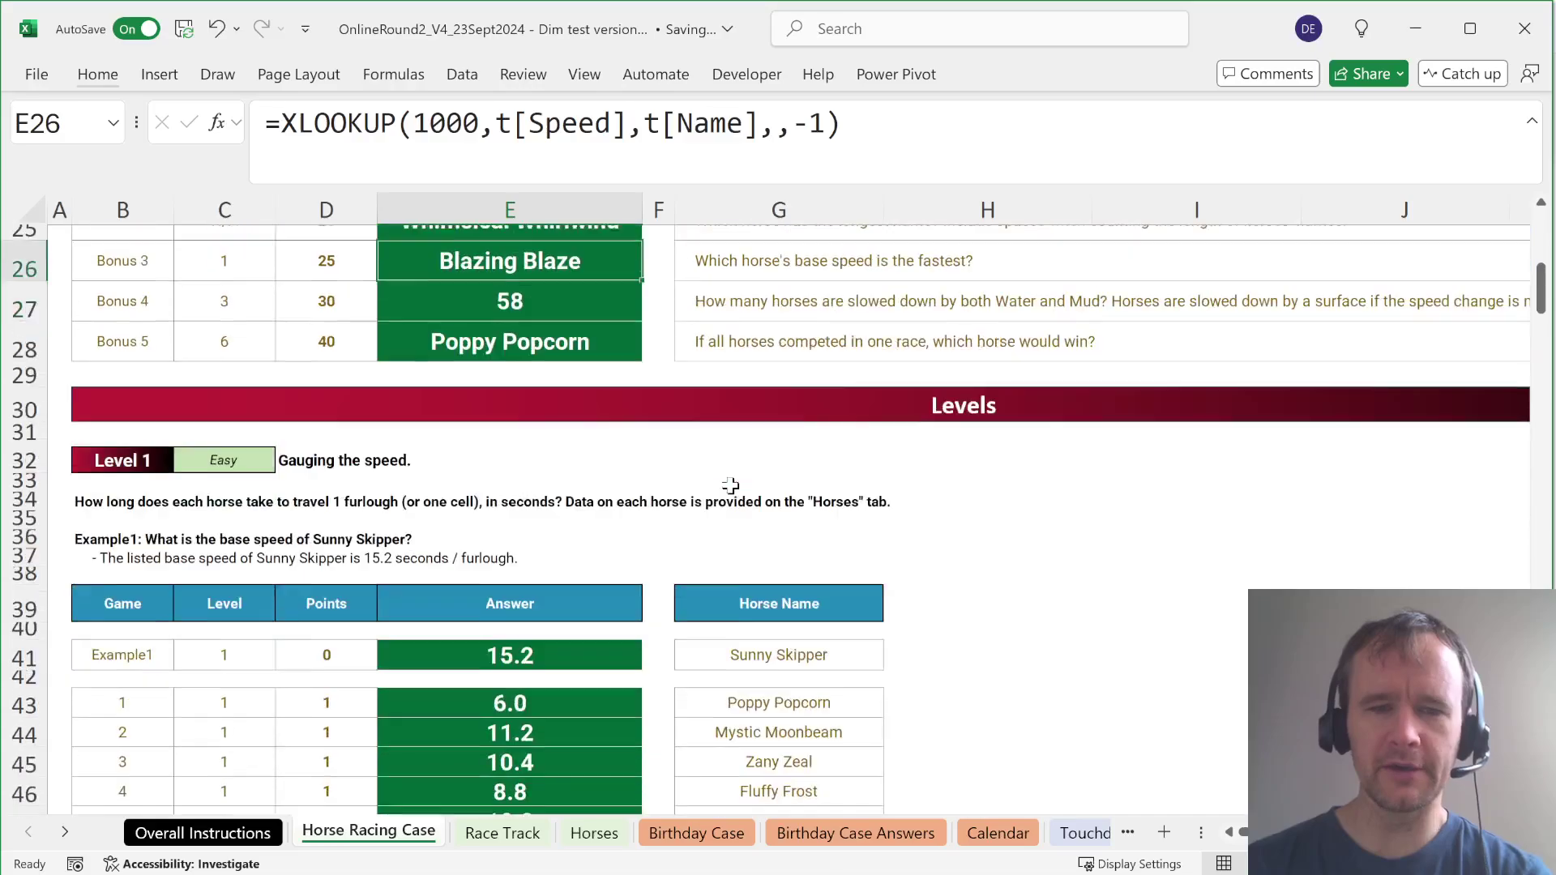
pyautogui.scroll(4, 730, 486)
pyautogui.scroll(3, 730, 486)
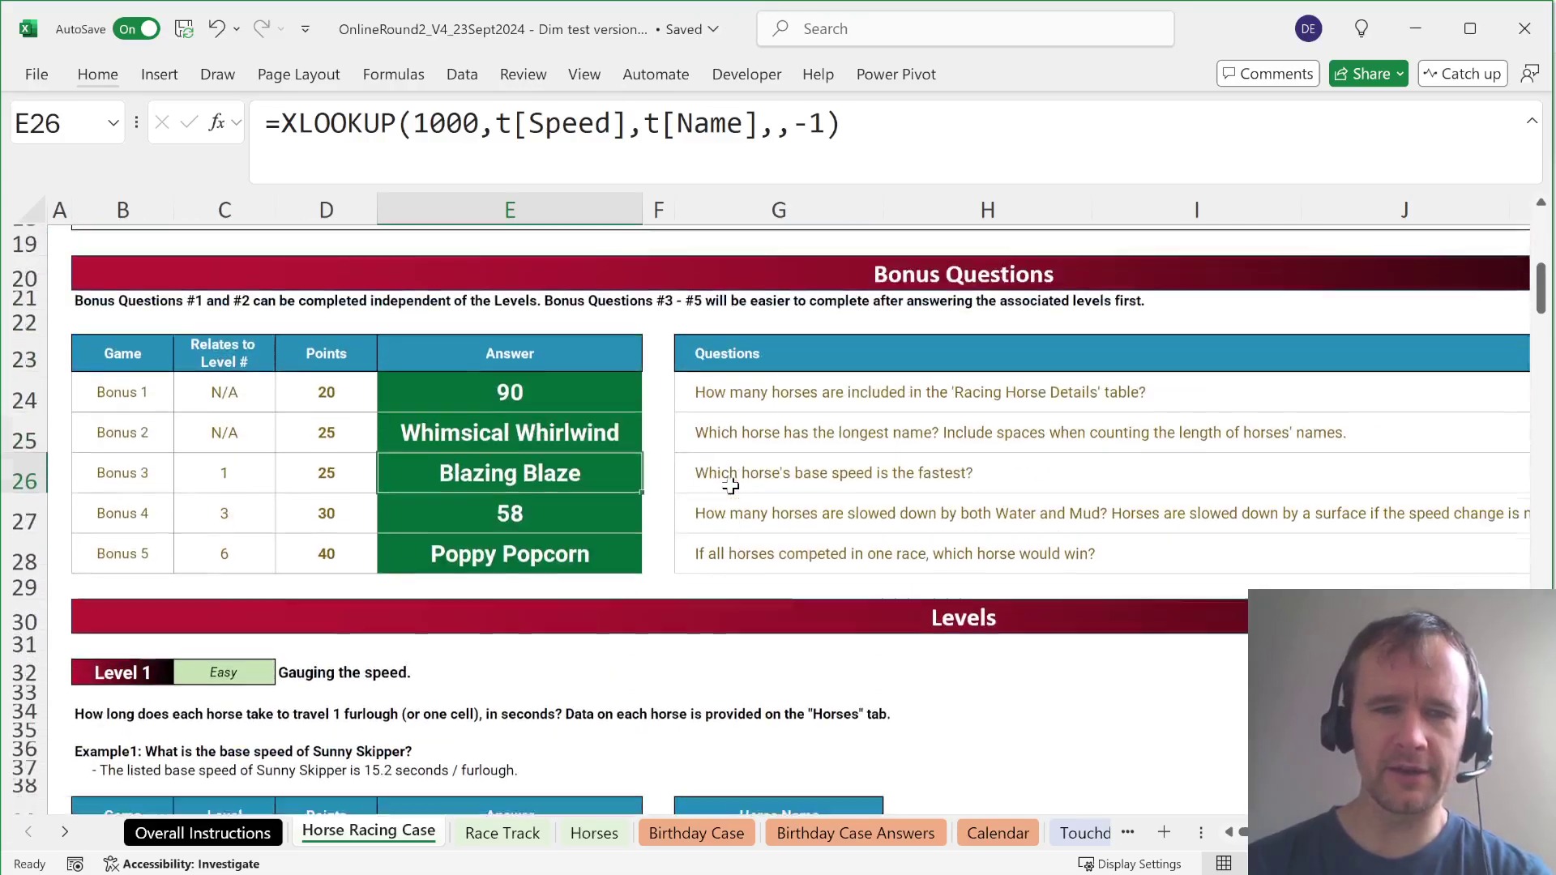
pyautogui.scroll(-5, 730, 485)
pyautogui.scroll(-20, 730, 486)
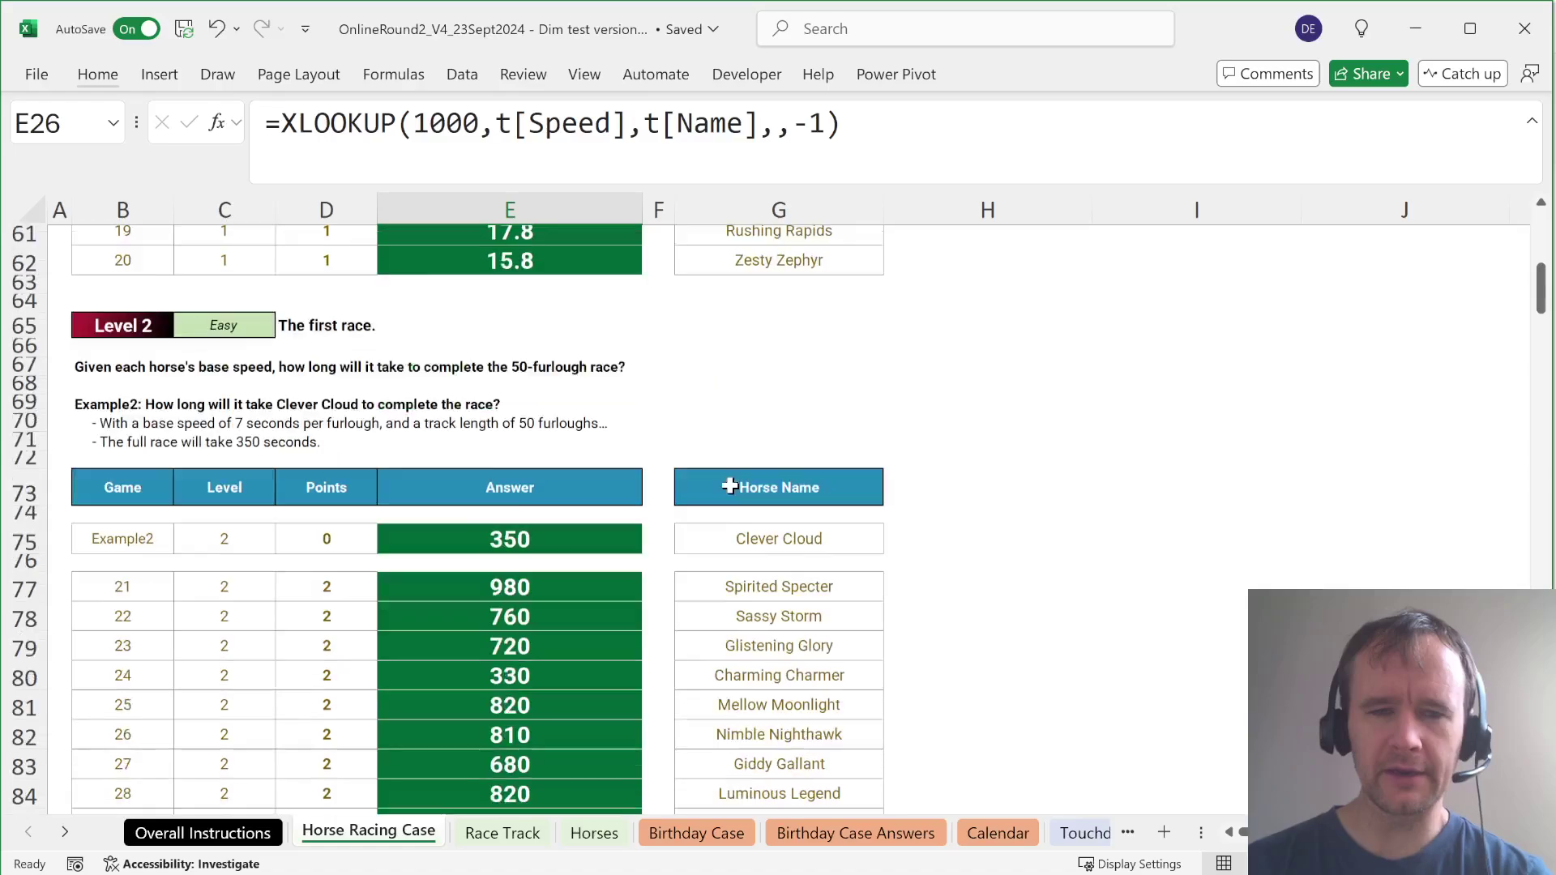
pyautogui.scroll(-7, 730, 485)
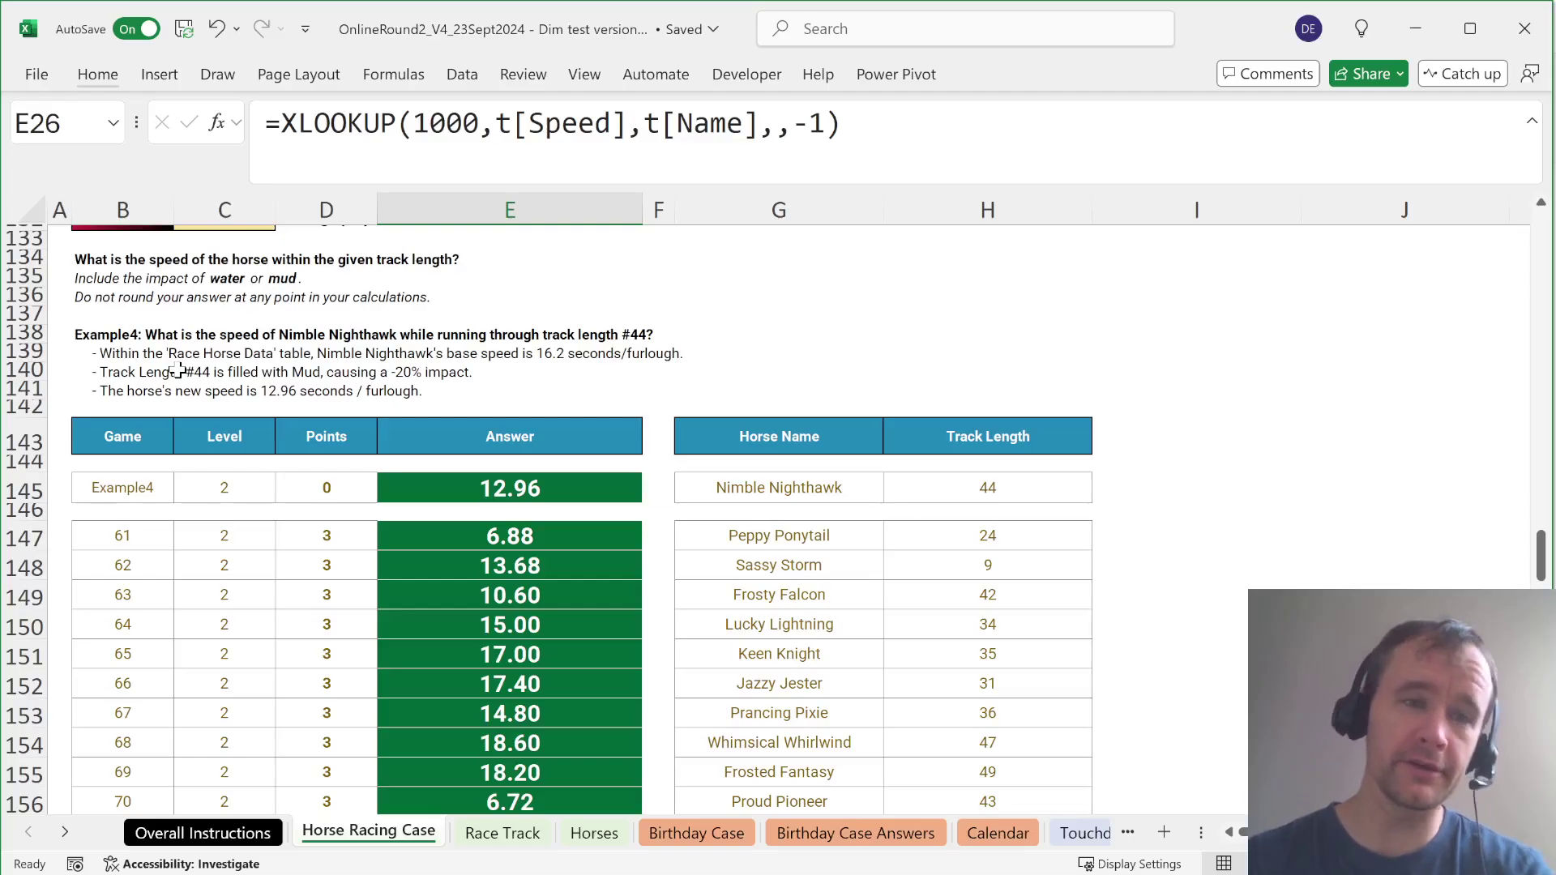
# Step: Jump to the top and scroll down to the filled Bonus Questions answers
pyautogui.hotkey('ctrl', 'Home')
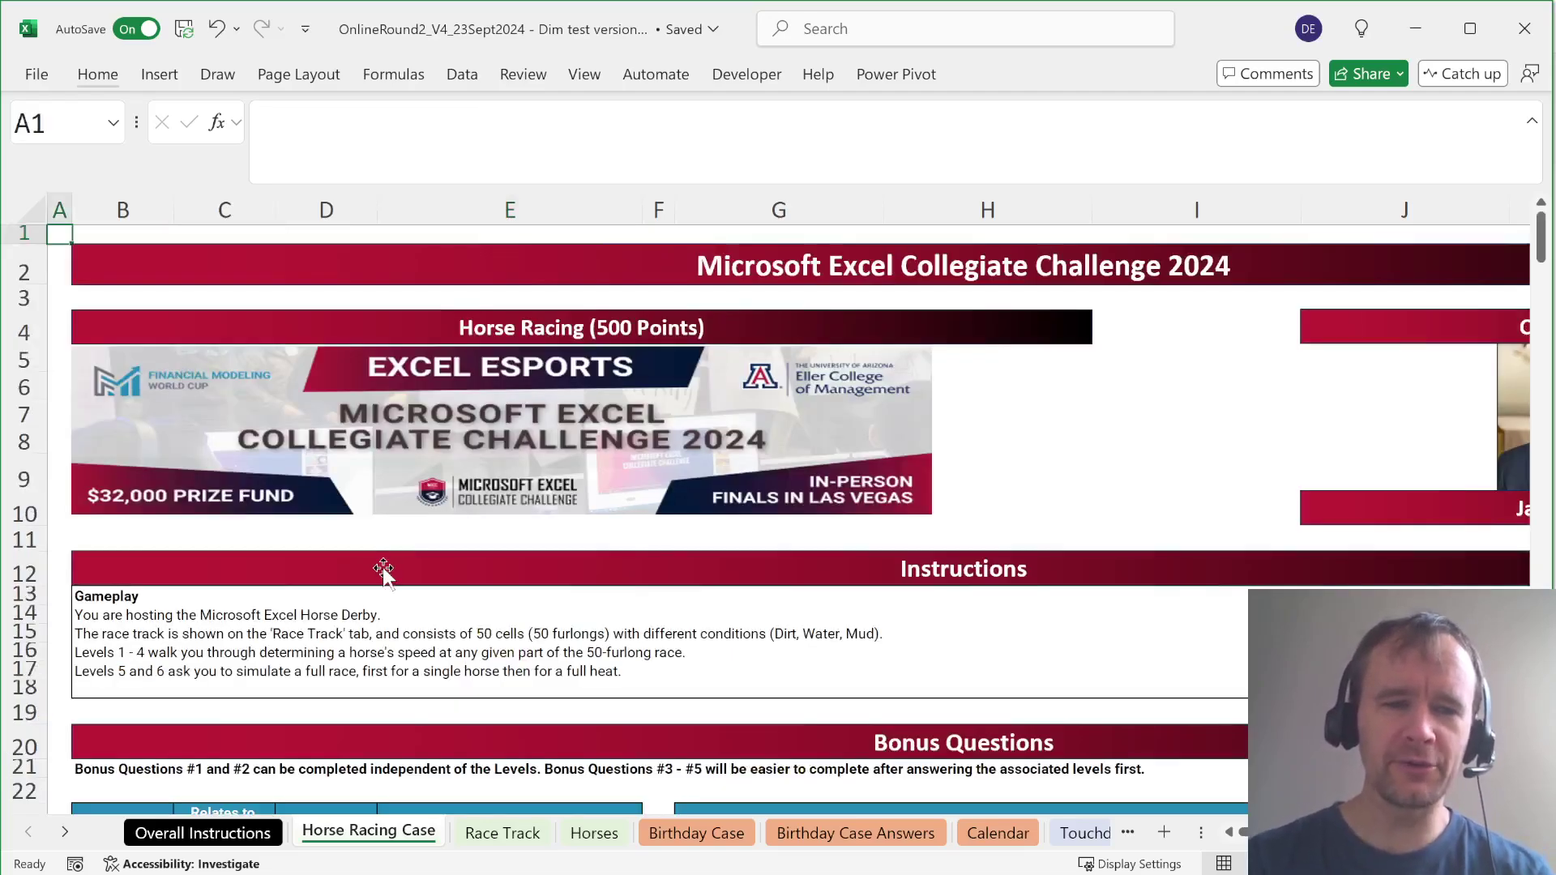
pyautogui.scroll(-3, 382, 567)
pyautogui.scroll(-2, 383, 567)
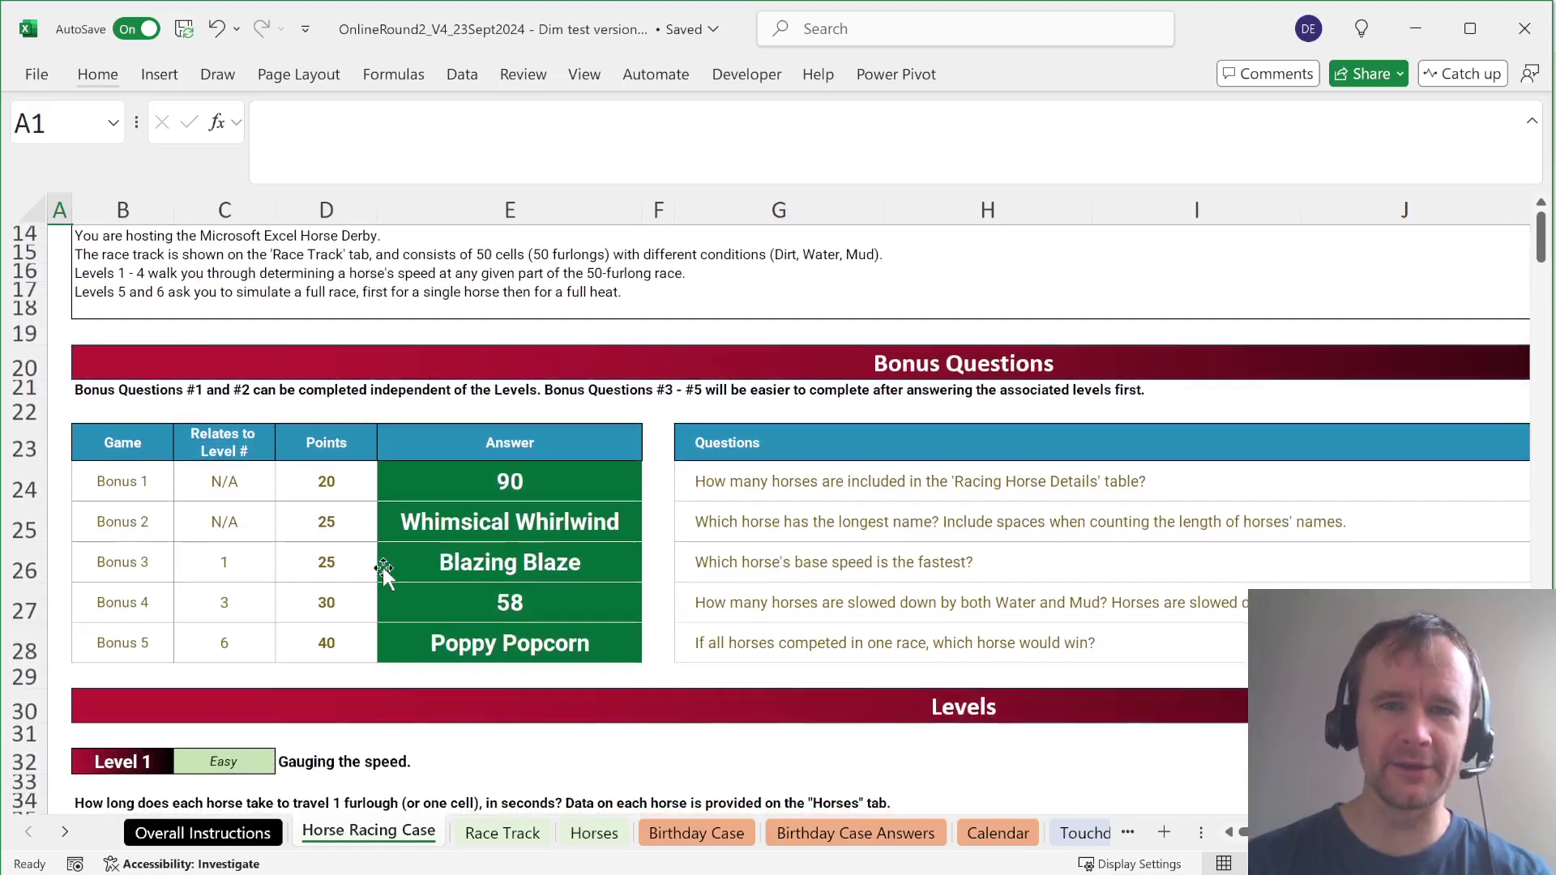